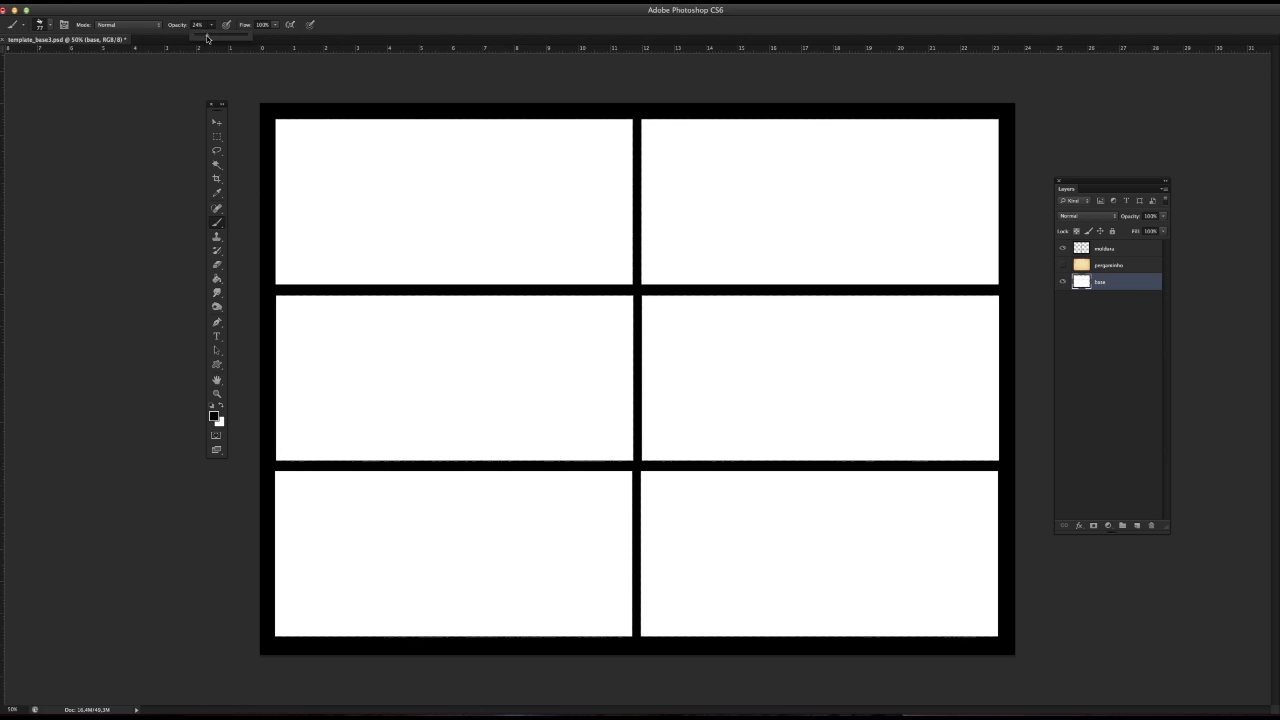
Step: Test the brush in the first panel, adjust its opacity, and undo the test strokes
mouse_move(398, 230)
left_mouse_down()
mouse_move(440, 240)
mouse_move(518, 222)
left_mouse_up()
mouse_move(540, 222)
left_mouse_down()
mouse_move(482, 236)
mouse_move(490, 216)
mouse_move(505, 230)
left_mouse_up()
key("super+alt+z")
key("super+alt+z")
left_click(211, 25)
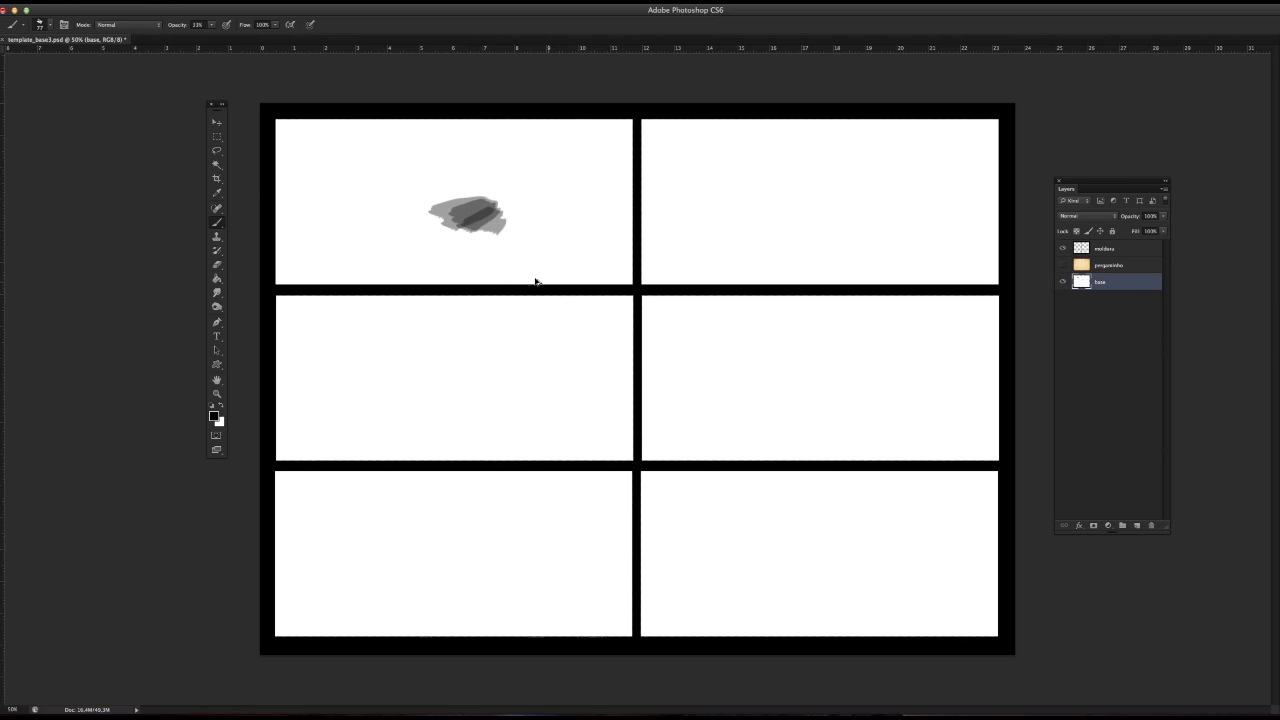
key("super+alt+z")
key("super+alt+z")
right_click(407, 249)
left_click(446, 274)
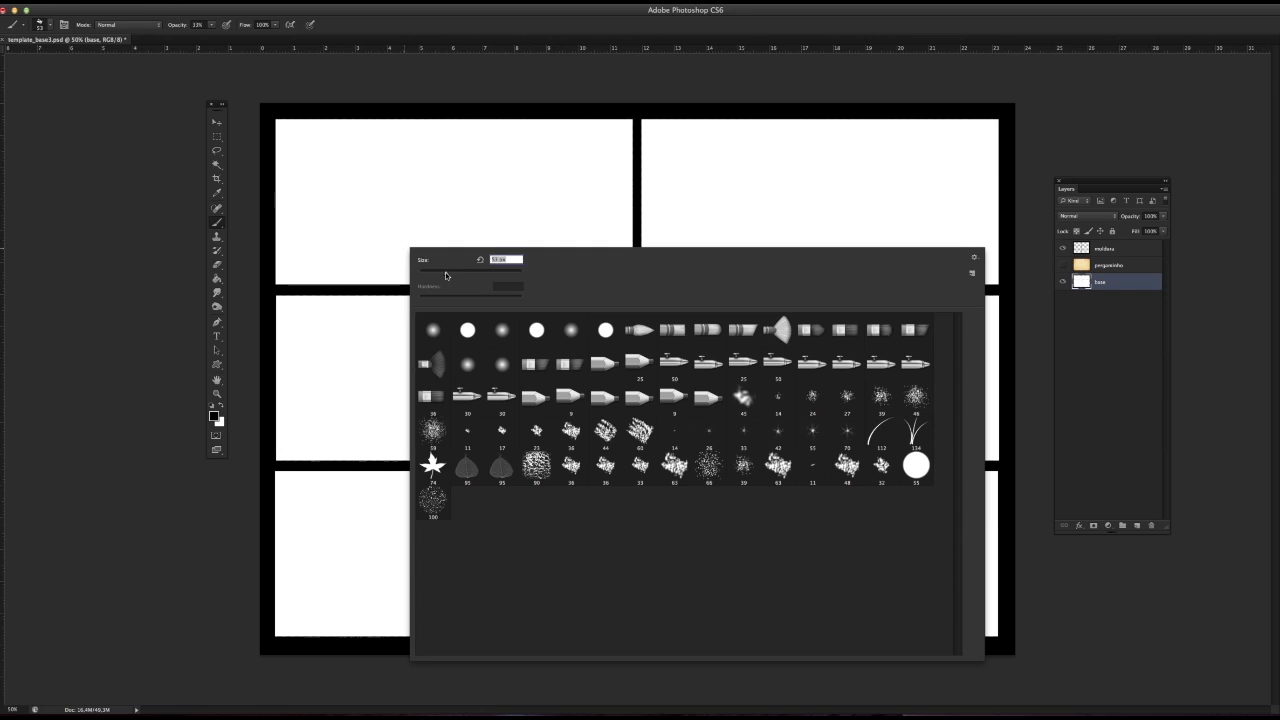
left_click_drag(277, 268, 325, 268)
left_click_drag(298, 269, 369, 266)
key("super+alt+z")
key("super+alt+z")
right_click(379, 275)
left_click(416, 296)
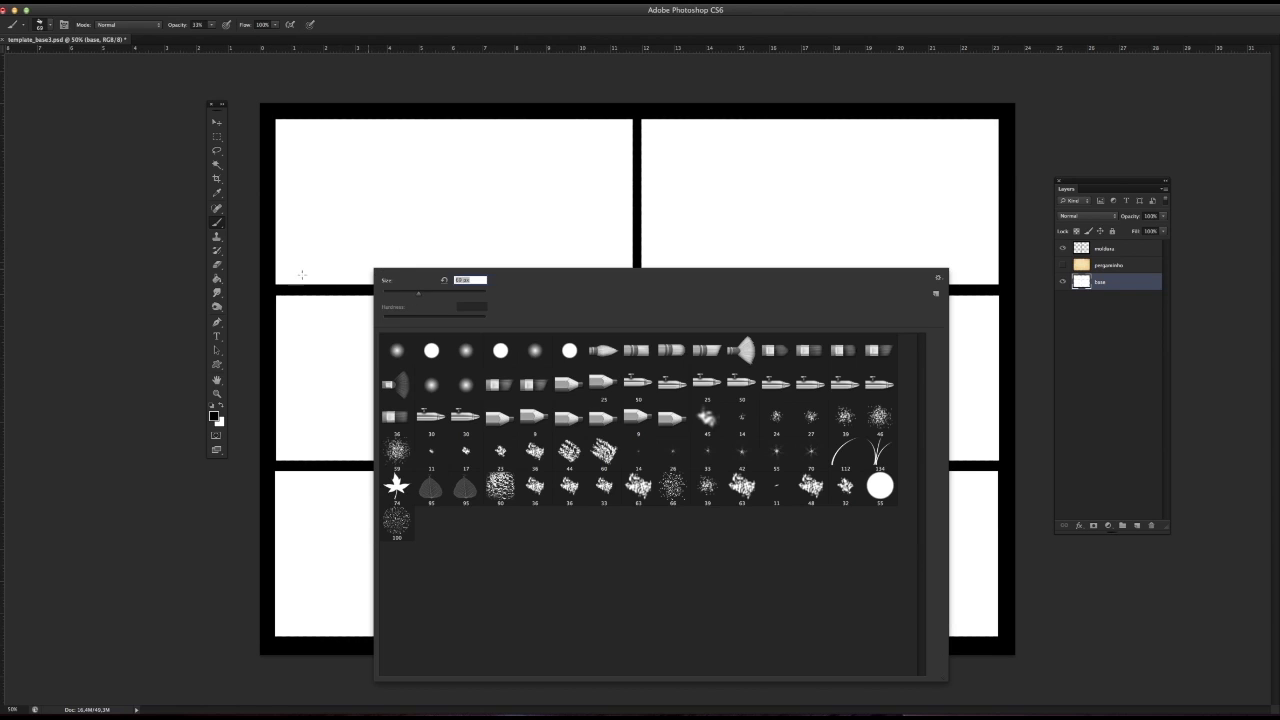
left_click_drag(278, 267, 396, 267)
mouse_move(278, 272)
left_mouse_down()
mouse_move(454, 268)
mouse_move(424, 277)
mouse_move(279, 243)
left_mouse_up()
mouse_move(279, 243)
left_mouse_down()
mouse_move(425, 293)
mouse_move(553, 297)
mouse_move(388, 297)
mouse_move(283, 253)
mouse_move(438, 301)
left_mouse_up()
key("super+alt+z")
key("super+alt+z")
key("super+alt+z")
key("super+alt+z")
Step: Resize the brush and paint a dark, sweeping ground slope across the lower part of the first panel
right_click(345, 268)
mouse_move(279, 262)
left_mouse_down()
mouse_move(300, 289)
mouse_move(356, 300)
left_mouse_up()
left_click_drag(274, 248, 441, 293)
mouse_move(252, 226)
left_mouse_down()
mouse_move(486, 272)
mouse_move(643, 285)
left_mouse_up()
left_click_drag(386, 269, 650, 264)
mouse_move(265, 222)
left_mouse_down()
mouse_move(612, 272)
mouse_move(475, 276)
left_mouse_up()
left_click_drag(276, 262, 436, 300)
left_click_drag(276, 284, 368, 313)
left_click(521, 275, "alt")
left_click_drag(274, 221, 484, 274)
mouse_move(276, 232)
left_mouse_down()
mouse_move(548, 273)
mouse_move(432, 294)
mouse_move(432, 276)
mouse_move(368, 262)
mouse_move(650, 274)
left_mouse_up()
Step: Enlarge the brush and build up lighter grey strokes along the upper edge of the ground slope
left_click(303, 245, "alt")
right_click(440, 224)
left_click(283, 221, "alt")
left_click(376, 238, "alt")
mouse_move(270, 210)
left_mouse_down()
mouse_move(390, 253)
mouse_move(630, 256)
left_mouse_up()
left_click_drag(456, 261, 654, 253)
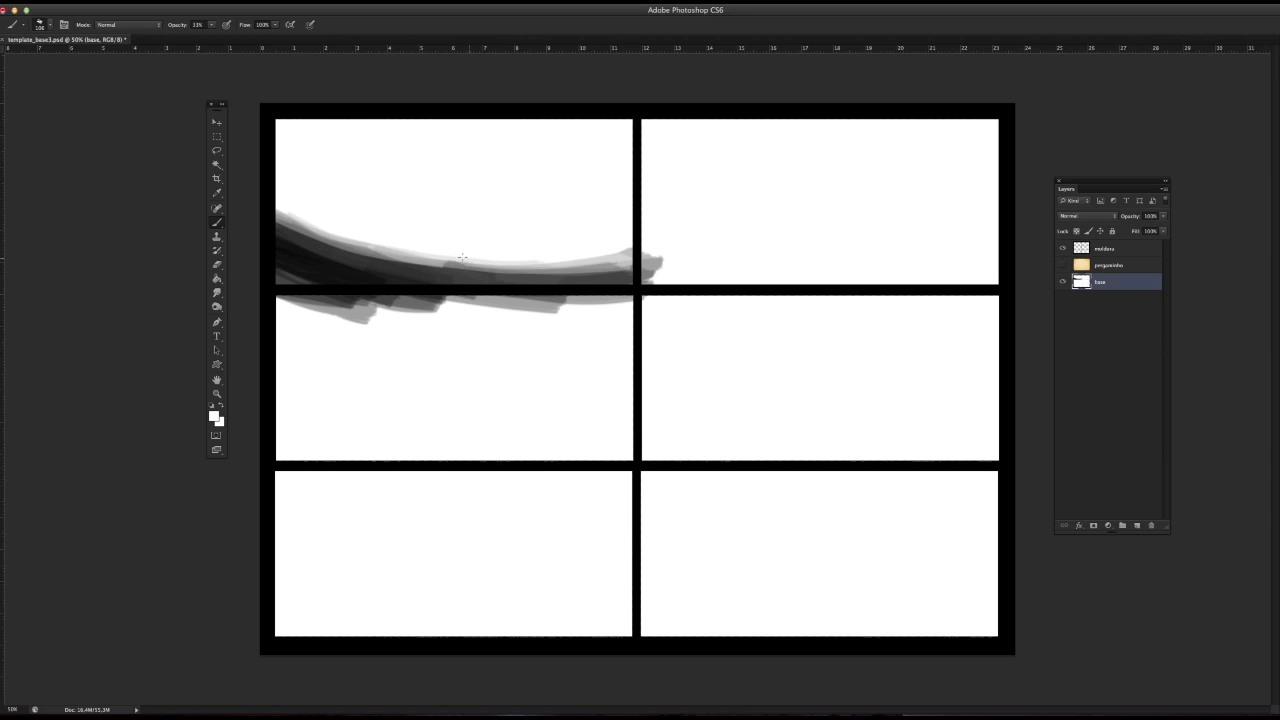
left_click(417, 257, "alt")
mouse_move(278, 226)
left_mouse_down()
mouse_move(592, 272)
mouse_move(666, 250)
left_mouse_up()
left_click_drag(420, 258, 618, 261)
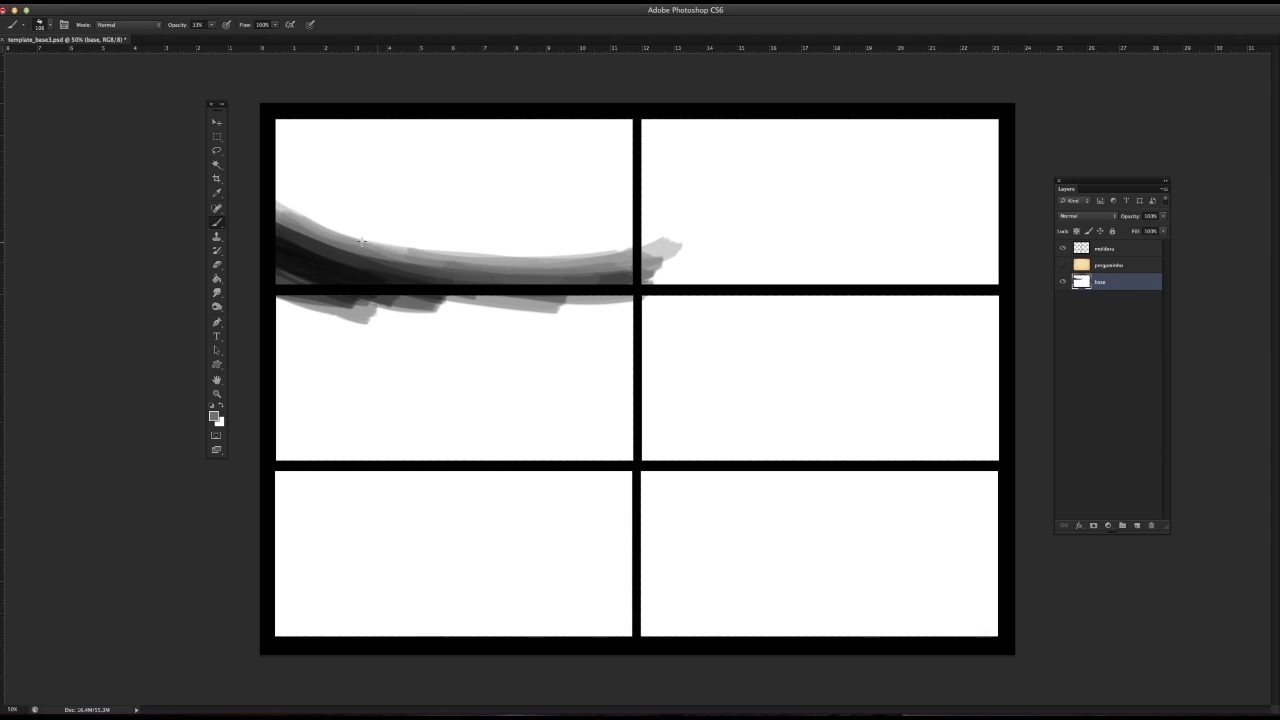
Step: Paint a grey mound on the middle of the slope and a wide grey tree trunk along the panel's right edge
mouse_move(356, 242)
left_mouse_down()
mouse_move(415, 226)
mouse_move(381, 242)
mouse_move(429, 228)
mouse_move(400, 248)
mouse_move(446, 255)
mouse_move(387, 231)
mouse_move(411, 249)
mouse_move(500, 254)
left_mouse_up()
left_click_drag(410, 240, 541, 258)
left_click_drag(619, 141, 526, 258)
mouse_move(636, 147)
left_mouse_down()
mouse_move(524, 256)
mouse_move(572, 260)
left_mouse_up()
left_click_drag(637, 170, 592, 262)
mouse_move(640, 130)
left_mouse_down()
mouse_move(582, 262)
mouse_move(606, 204)
mouse_move(556, 266)
left_mouse_up()
Step: Block in grey trunks on the slope's left side, then use a smaller brush for slimmer trunks at left and right
mouse_move(298, 234)
left_mouse_down()
mouse_move(386, 186)
mouse_move(412, 122)
left_mouse_up()
left_click_drag(300, 236, 394, 142)
mouse_move(326, 238)
left_mouse_down()
mouse_move(364, 210)
mouse_move(334, 214)
mouse_move(322, 184)
mouse_move(332, 162)
left_mouse_up()
right_click(410, 242)
left_click(290, 203)
left_click_drag(306, 190, 354, 131)
left_click_drag(512, 259, 548, 201)
left_click_drag(524, 259, 548, 201)
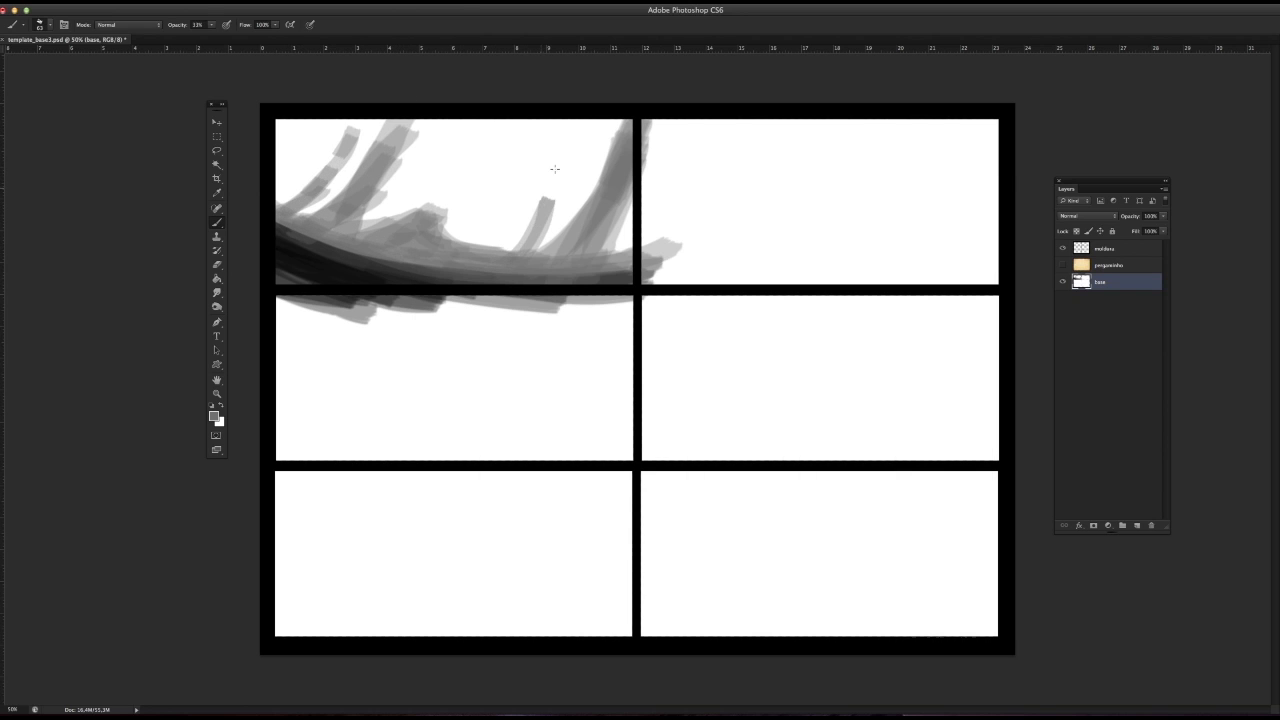
left_click_drag(558, 153, 534, 225)
Step: Paint overlapping grey trunk strokes in the upper-left corner of the first panel
left_click_drag(300, 127, 278, 205)
mouse_move(304, 120)
left_mouse_down()
mouse_move(277, 201)
mouse_move(275, 164)
left_mouse_up()
left_click_drag(292, 119, 275, 168)
left_click_drag(289, 119, 276, 150)
left_click_drag(281, 202, 310, 116)
mouse_move(282, 174)
left_mouse_down()
mouse_move(314, 116)
mouse_move(278, 192)
left_mouse_up()
Step: Sample a dark tone and darken the ground slope from the panel's left edge toward the right
left_click(297, 248, "alt")
mouse_move(309, 247)
left_mouse_down()
mouse_move(261, 217)
mouse_move(318, 248)
left_mouse_up()
mouse_move(341, 254)
left_mouse_down()
mouse_move(270, 206)
mouse_move(262, 182)
mouse_move(360, 252)
left_mouse_up()
mouse_move(374, 256)
left_mouse_down()
mouse_move(264, 189)
mouse_move(372, 262)
mouse_move(284, 214)
left_mouse_up()
mouse_move(350, 248)
left_mouse_down()
mouse_move(446, 280)
mouse_move(268, 174)
mouse_move(370, 256)
left_mouse_up()
left_click_drag(306, 208, 441, 284)
mouse_move(364, 246)
left_mouse_down()
mouse_move(272, 178)
mouse_move(308, 240)
left_mouse_up()
mouse_move(266, 188)
left_mouse_down()
mouse_move(410, 281)
mouse_move(554, 284)
left_mouse_up()
mouse_move(406, 262)
left_mouse_down()
mouse_move(523, 283)
mouse_move(664, 278)
mouse_move(485, 271)
left_mouse_up()
left_click_drag(380, 250, 611, 271)
Step: Deepen and blend the near-black tones on the slope's left end with sampled dark colours
left_click(317, 224, "alt")
left_click_drag(276, 180, 378, 252)
left_click(302, 249, "alt")
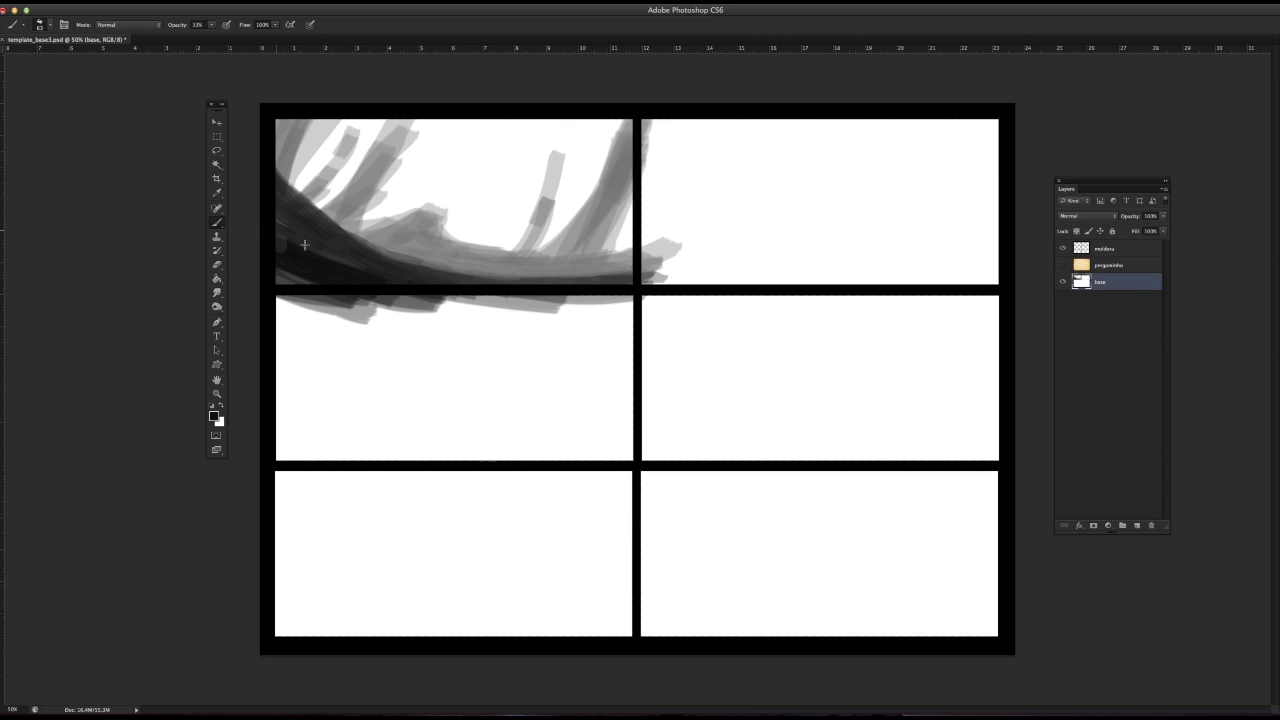
left_click_drag(284, 236, 360, 266)
left_click_drag(270, 204, 312, 242)
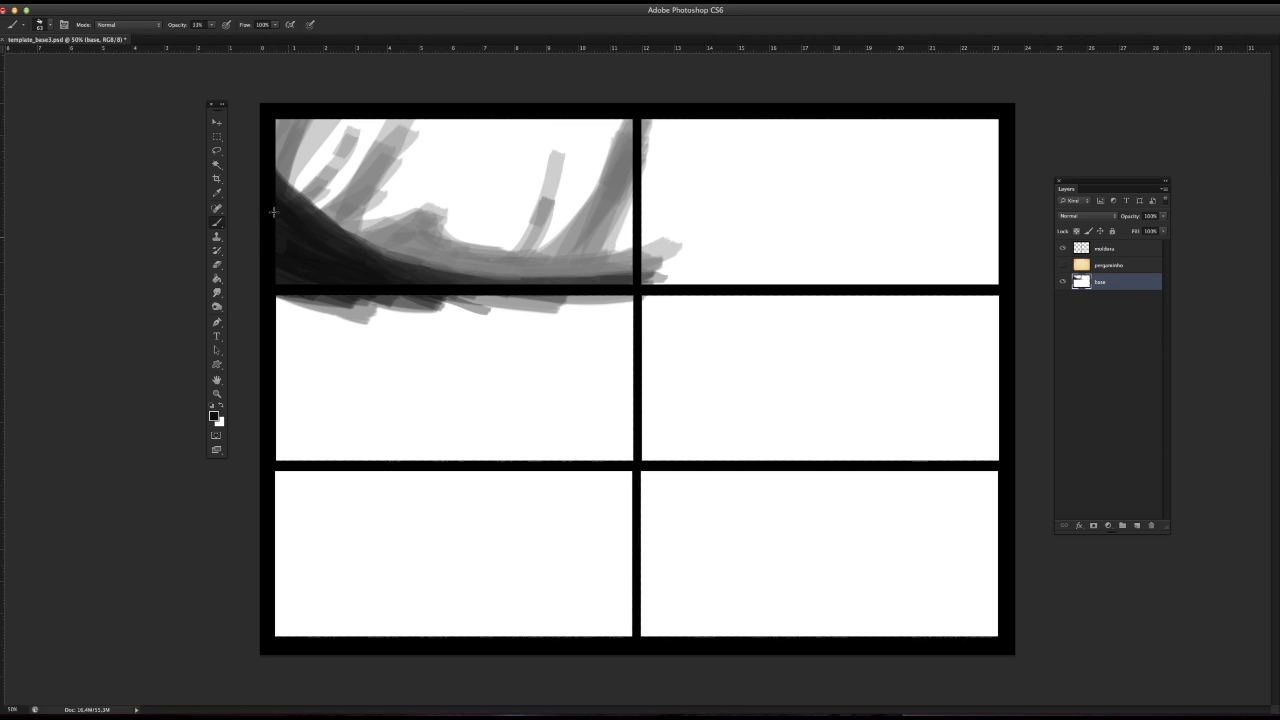
left_click(340, 245, "alt")
left_click_drag(280, 200, 406, 278)
left_click_drag(298, 244, 376, 271)
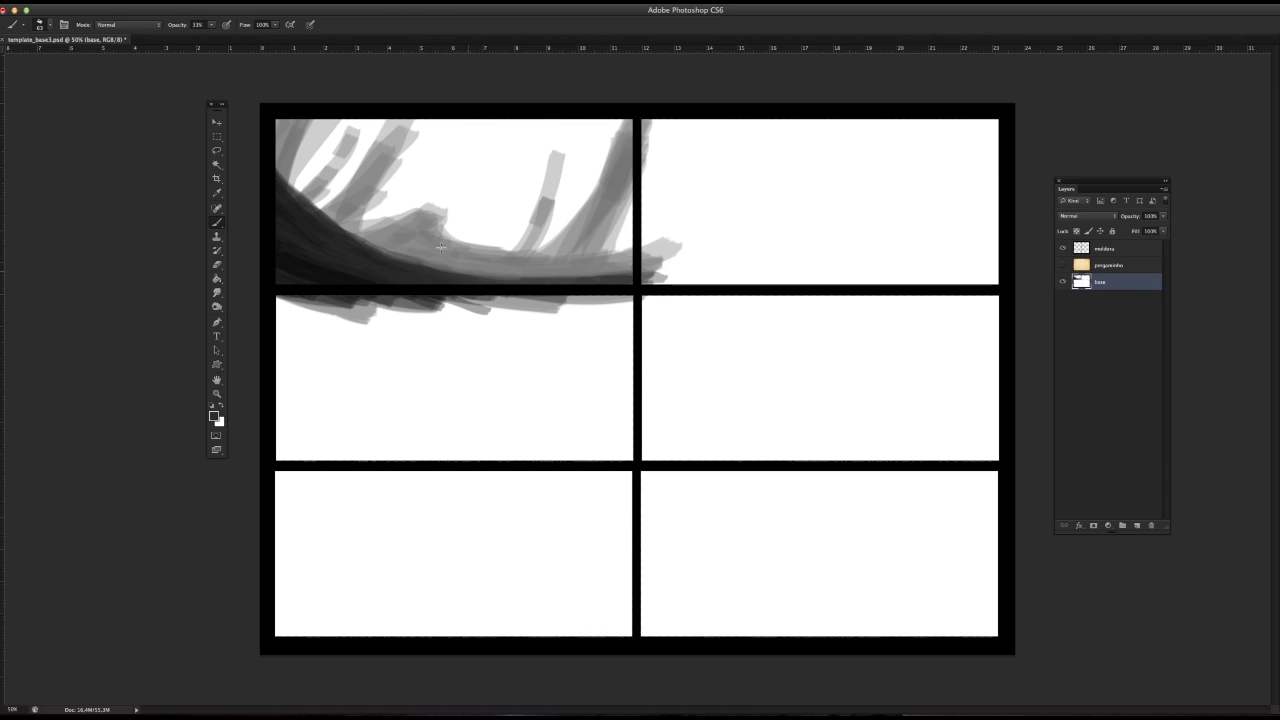
Step: Reduce the brush size and paint thin dark tree trunks rising from the slope over the grey shapes
right_click(360, 236)
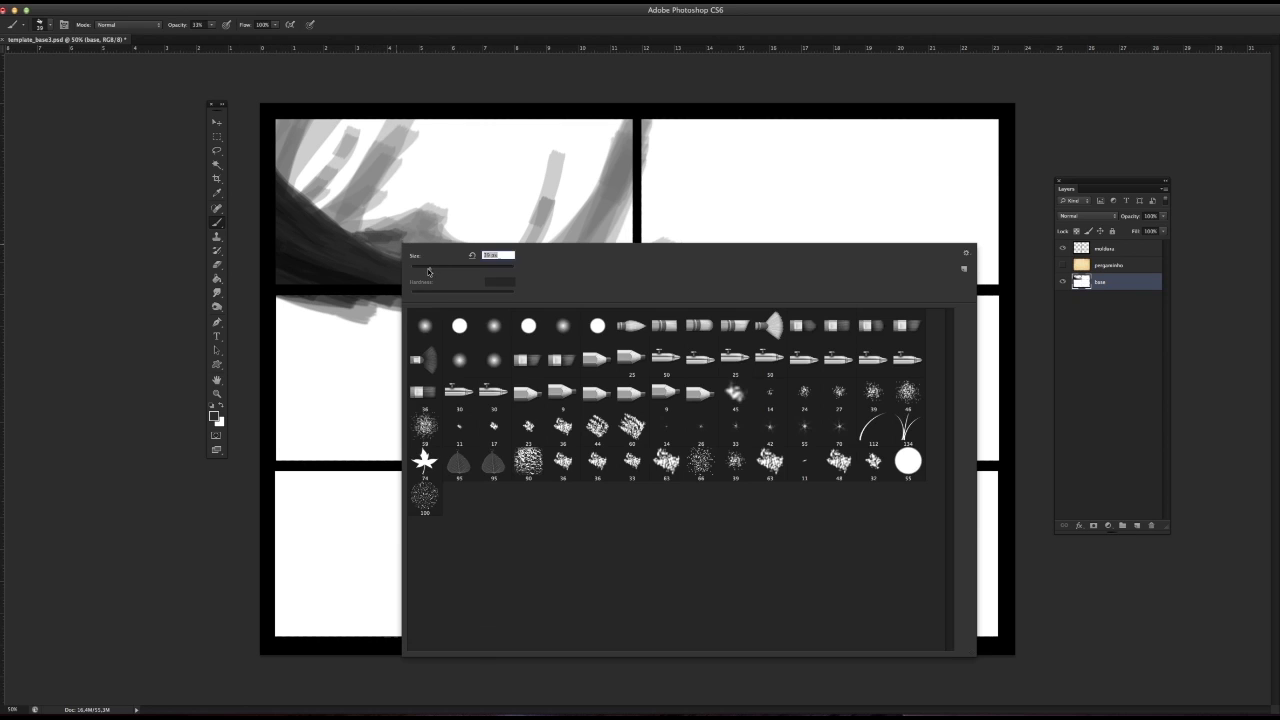
key("Escape")
mouse_move(358, 233)
left_mouse_down()
mouse_move(396, 238)
mouse_move(398, 250)
mouse_move(430, 186)
mouse_move(400, 250)
mouse_move(442, 176)
left_mouse_up()
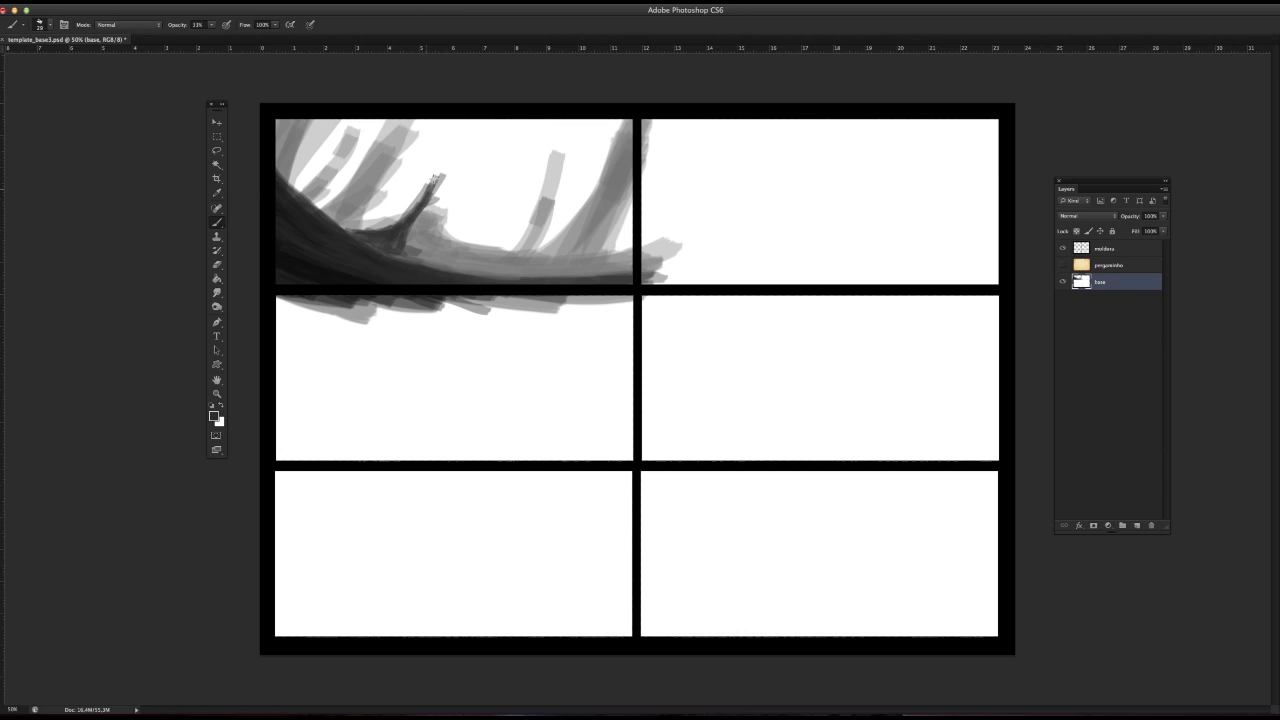
left_click_drag(408, 220, 445, 160)
mouse_move(375, 235)
left_mouse_down()
mouse_move(346, 230)
mouse_move(404, 256)
mouse_move(496, 254)
mouse_move(518, 202)
mouse_move(497, 274)
mouse_move(483, 275)
mouse_move(497, 258)
mouse_move(476, 272)
mouse_move(419, 254)
mouse_move(436, 216)
mouse_move(338, 222)
mouse_move(378, 160)
mouse_move(342, 223)
mouse_move(318, 180)
mouse_move(308, 202)
left_mouse_up()
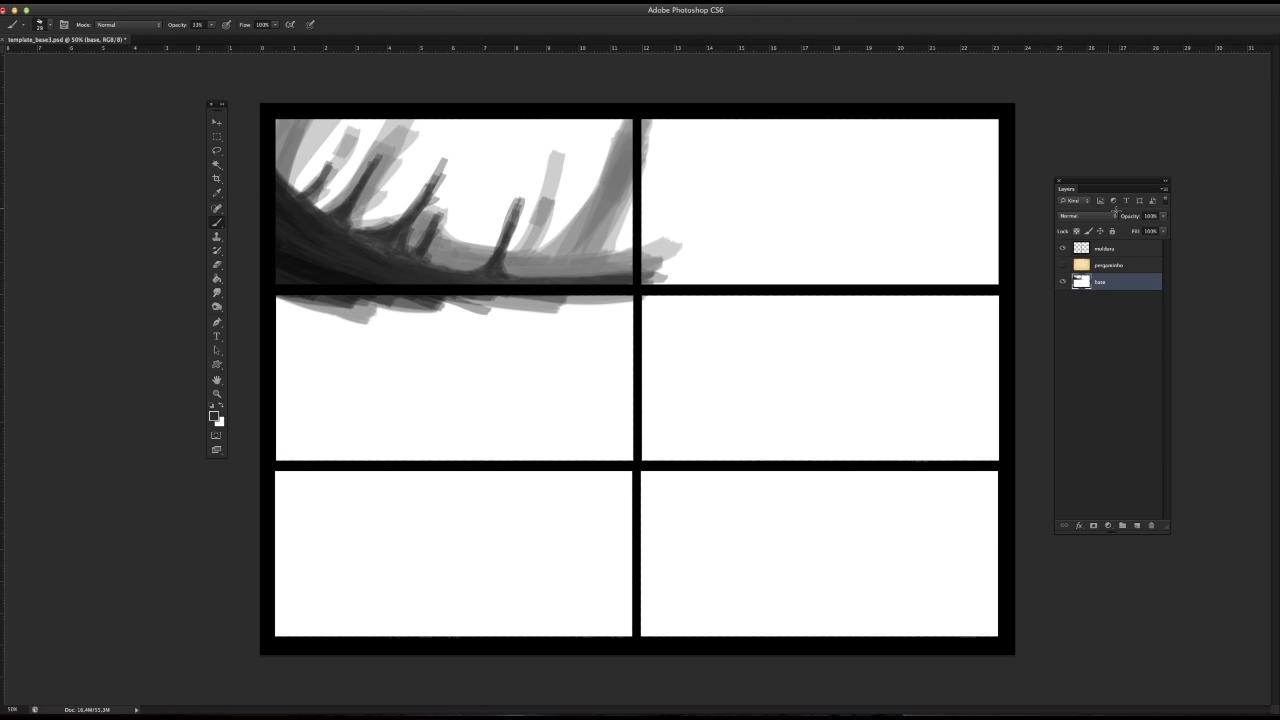
Step: Move the Layers panel to the other side of the canvas and paint a dark trunk over the wide grey one
left_click_drag(1066, 188, 73, 153)
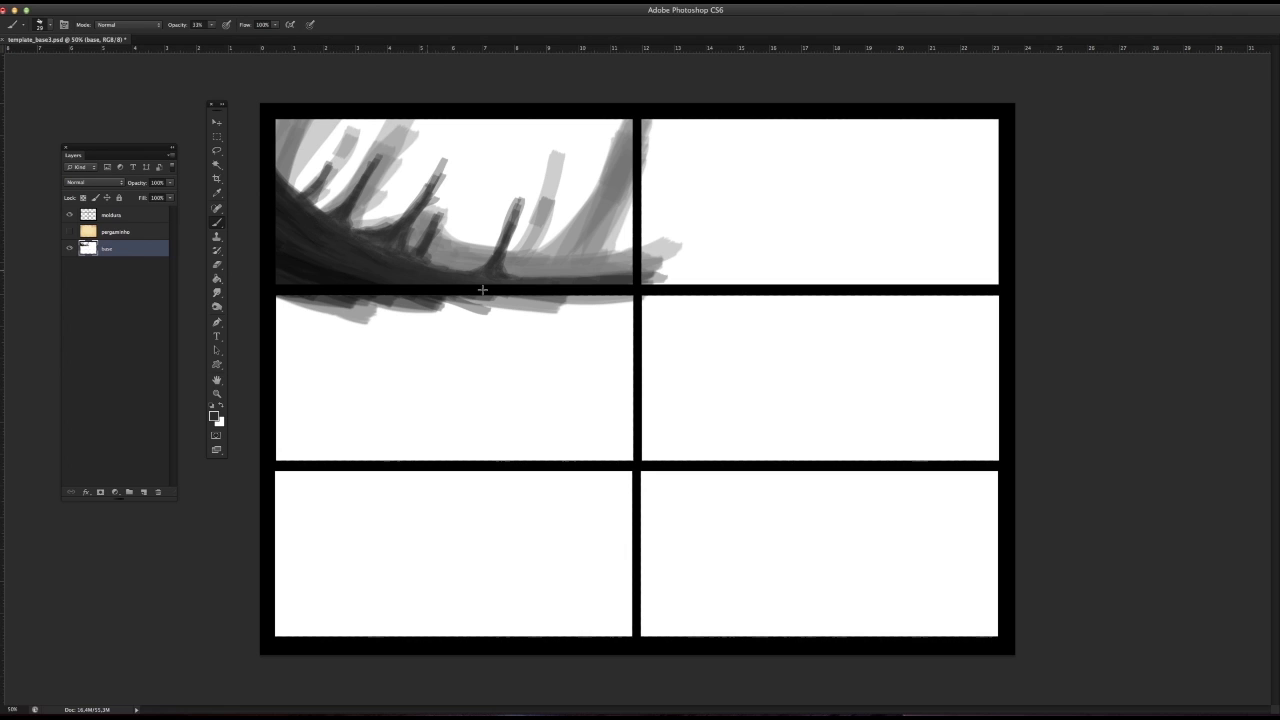
mouse_move(590, 243)
left_mouse_down()
mouse_move(552, 262)
mouse_move(567, 254)
left_mouse_up()
key("ctrl+z")
left_click(517, 233, "alt")
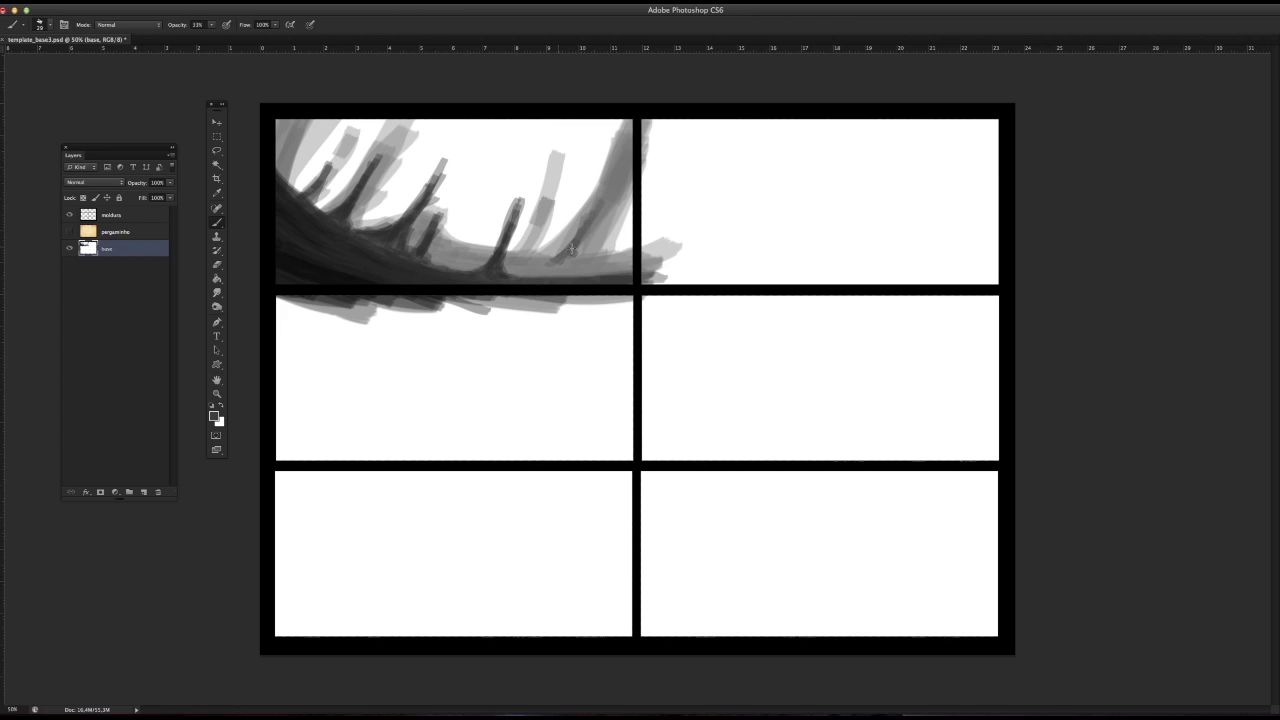
left_click_drag(558, 258, 601, 170)
mouse_move(591, 210)
left_mouse_down()
mouse_move(599, 157)
mouse_move(582, 248)
mouse_move(560, 260)
mouse_move(614, 258)
mouse_move(633, 241)
left_mouse_up()
Step: Sample light greys and paint lighter tones on the ground and background around the dark trunk at the right
left_click(570, 262, "alt")
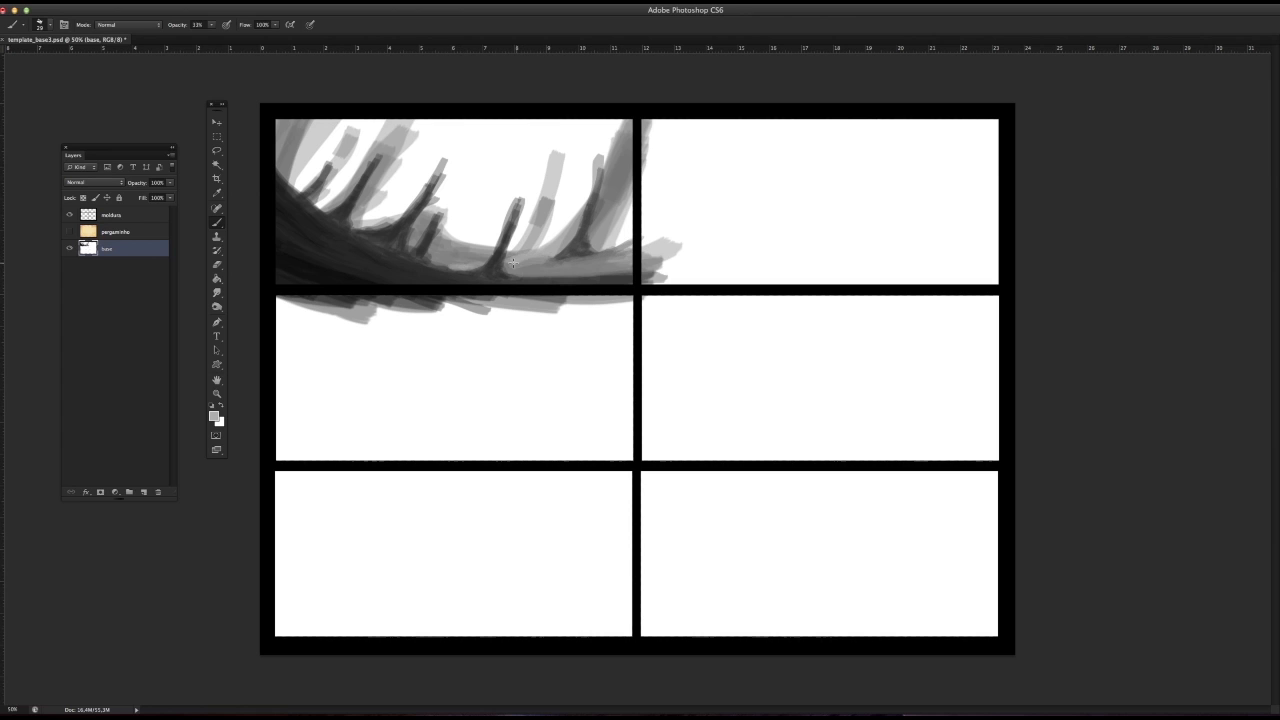
left_click_drag(513, 263, 600, 254)
left_click(577, 251, "alt")
left_click(550, 263, "alt")
mouse_move(520, 258)
left_mouse_down()
mouse_move(586, 204)
mouse_move(624, 130)
left_mouse_up()
left_click(545, 240, "alt")
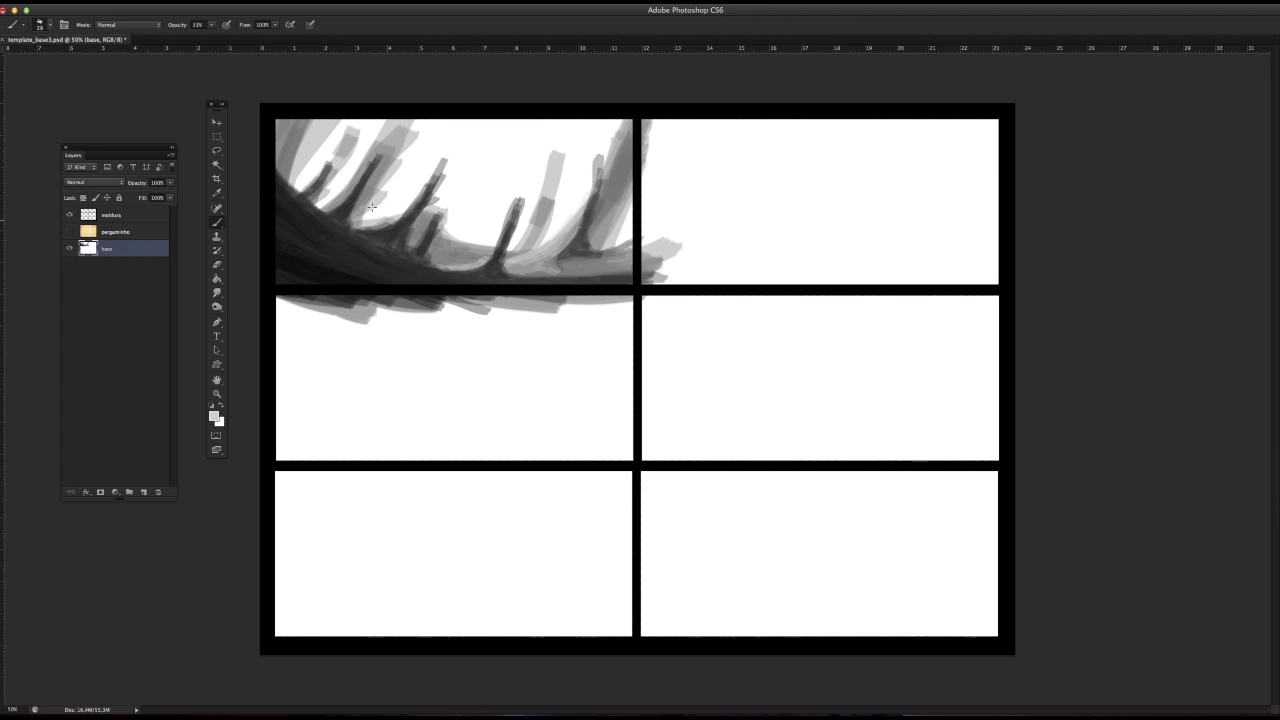
Step: Lighten the area beside the left trunks, then with a 14 px brush paint a thin pale trunk in the middle distance
left_click_drag(418, 122, 407, 142)
right_click(437, 173)
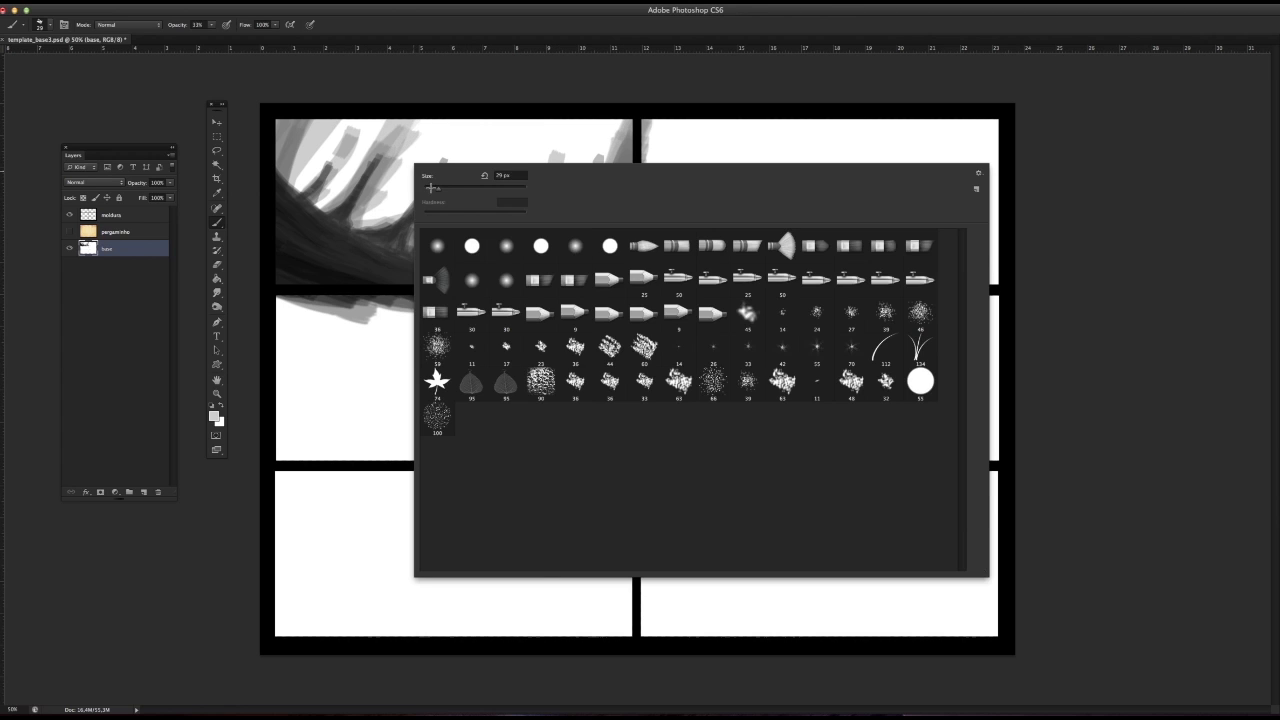
key("Return")
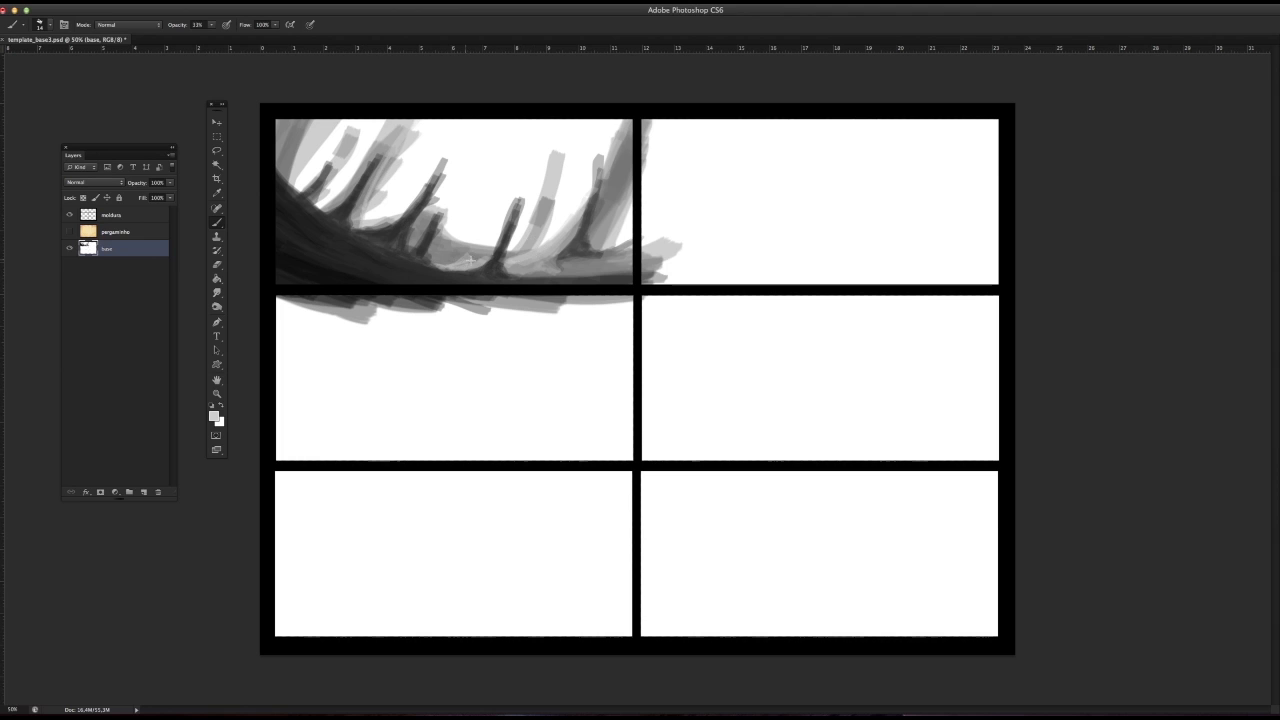
left_click(428, 258, "alt")
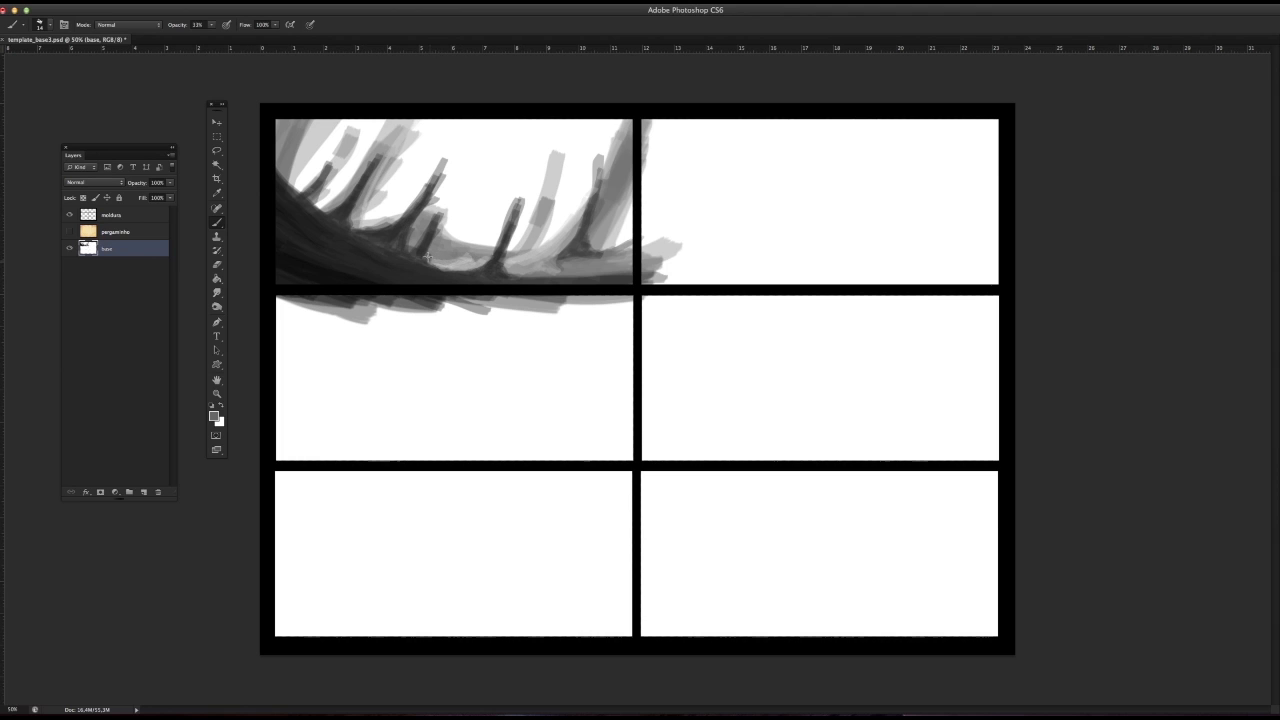
left_click(473, 265, "alt")
mouse_move(472, 252)
left_mouse_down()
mouse_move(481, 216)
mouse_move(473, 243)
left_mouse_up()
Step: Extend the leftmost slim trunk upward in sampled dark greys and refine the pale grey trunk right of centre
left_click(307, 193, "alt")
mouse_move(296, 190)
left_mouse_down()
mouse_move(274, 158)
mouse_move(321, 209)
left_mouse_up()
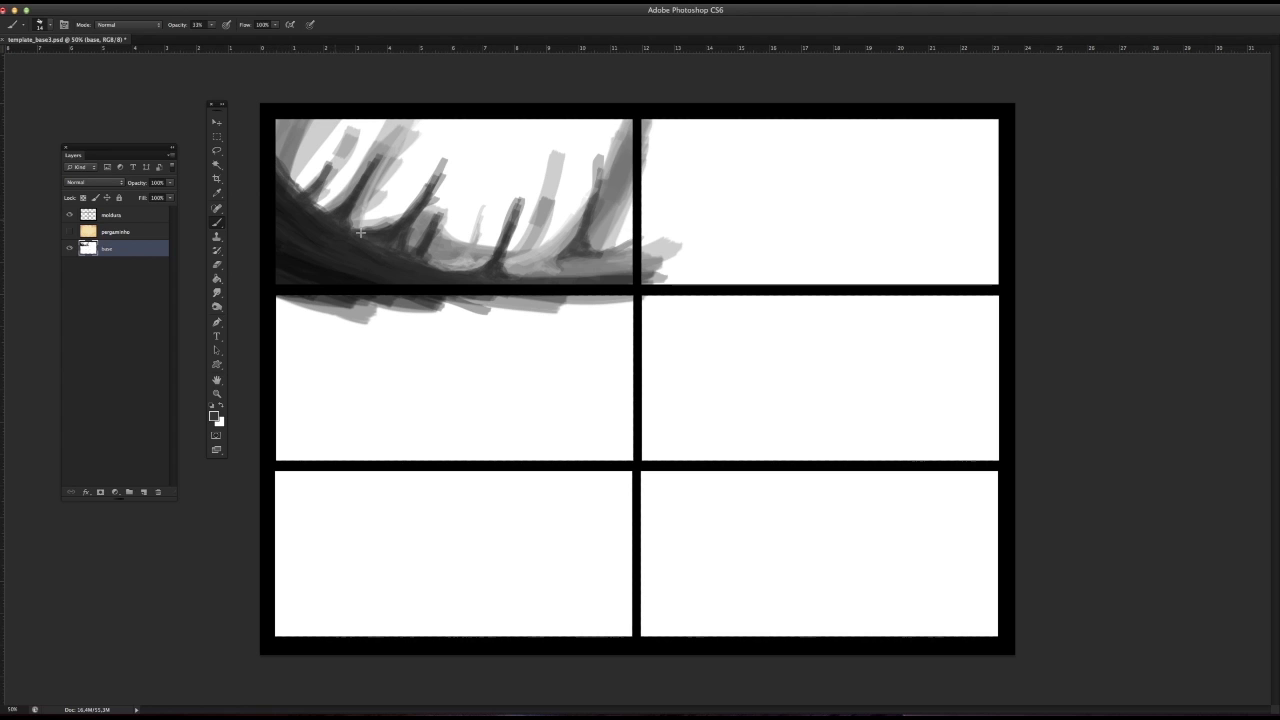
left_click(316, 183, "alt")
left_click_drag(329, 165, 349, 128)
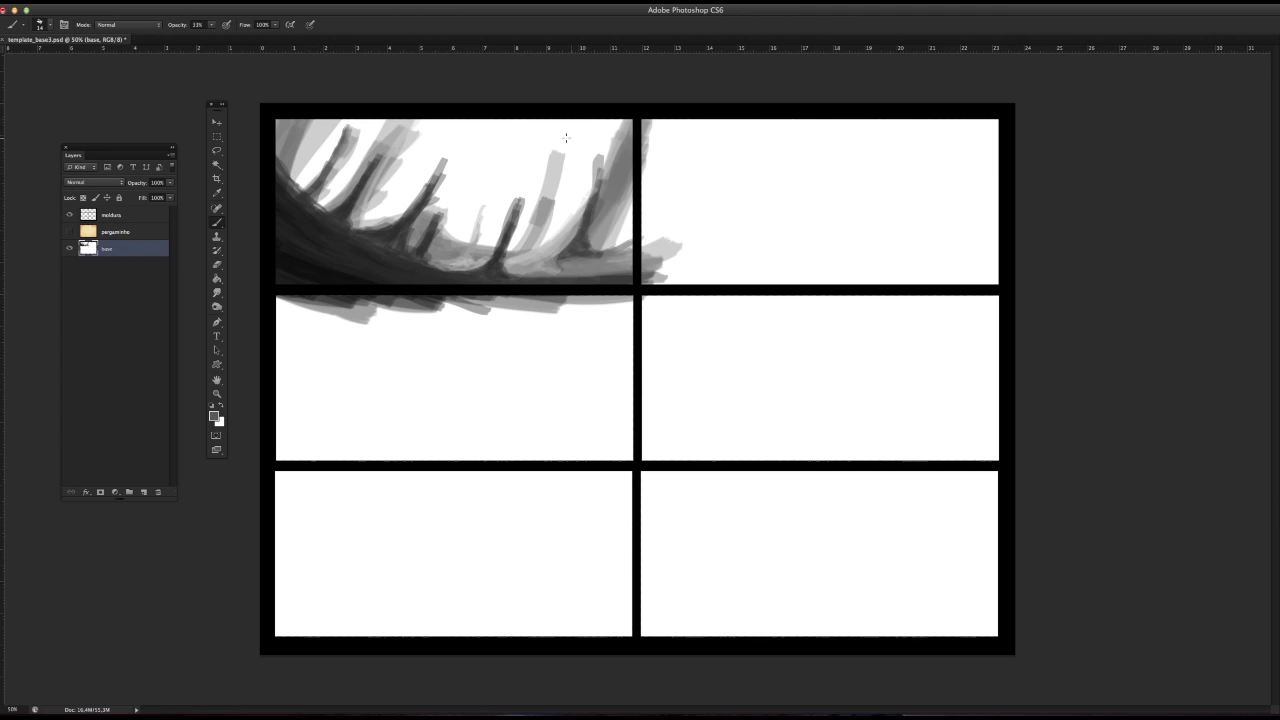
left_click(552, 182, "alt")
left_click_drag(547, 199, 527, 237)
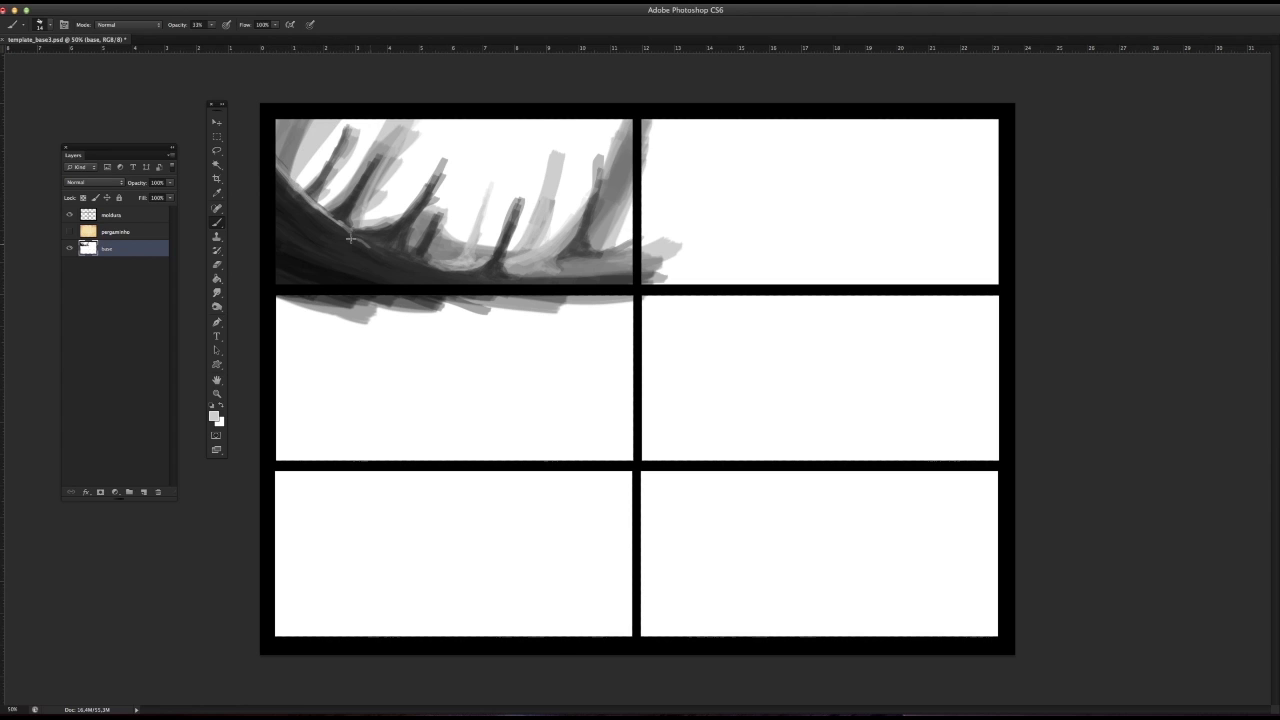
Step: Paint light grey, root-like highlights along the upper-left edge of the dark slope, adjusting the brush size
mouse_move(282, 205)
left_mouse_down()
mouse_move(347, 240)
mouse_move(297, 211)
left_mouse_up()
right_click(341, 246)
key("Return")
left_click(326, 241, "alt")
left_click_drag(309, 232, 281, 209)
Step: Set the brush to 17 px and paint dark strokes beneath the highlight on the slope's left end
right_click(318, 253)
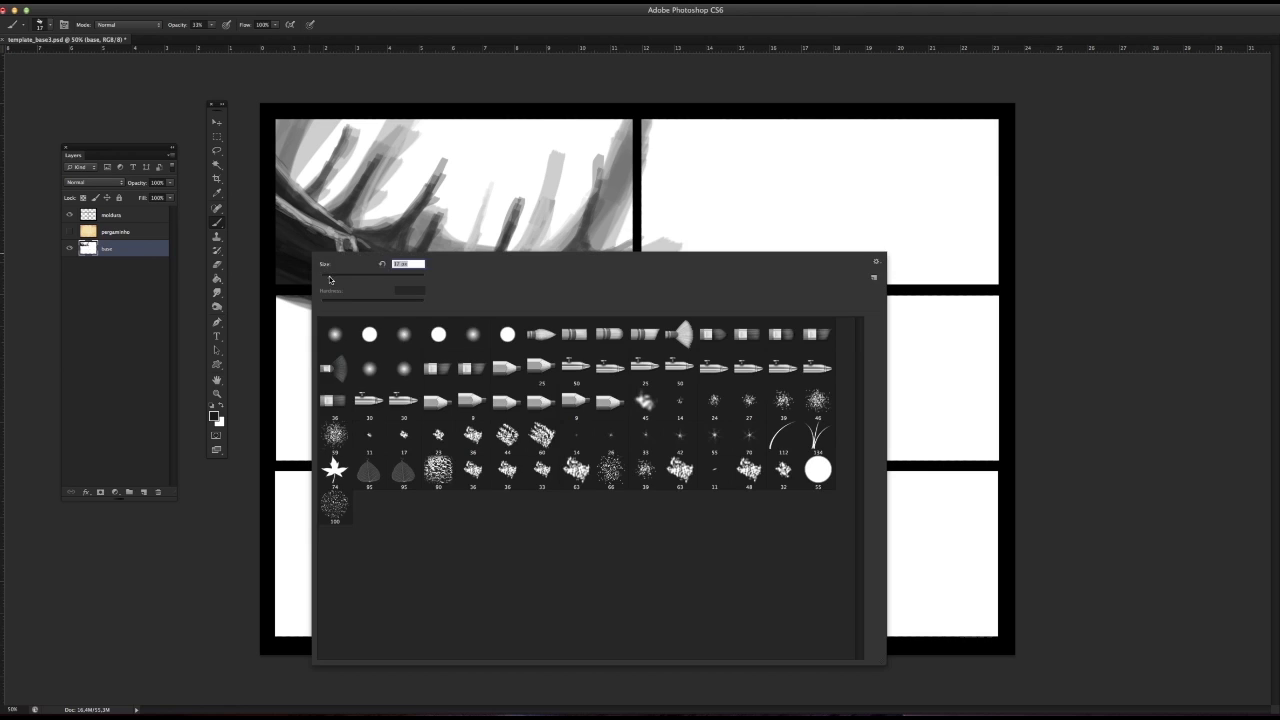
key("Escape")
left_click_drag(321, 234, 281, 201)
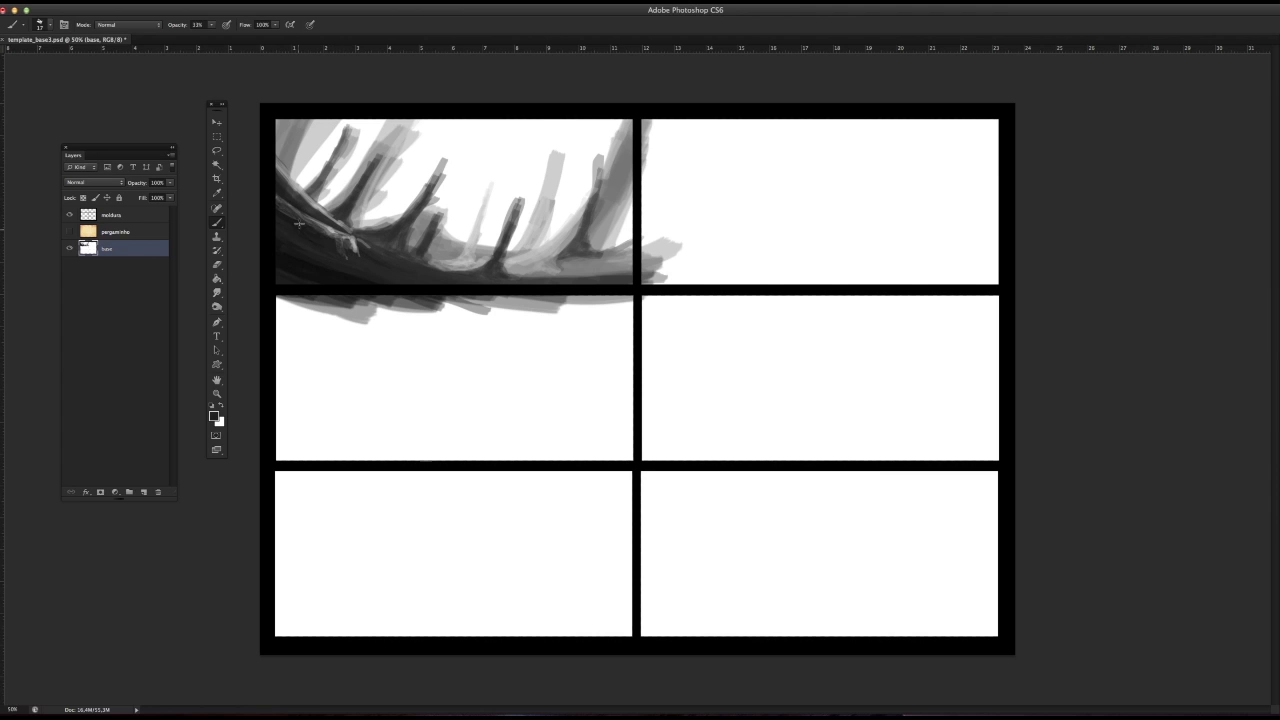
left_click_drag(299, 224, 272, 198)
Step: Enlarge the brush and paint dark strokes over the root highlight and along the bottom of the slope
right_click(324, 262)
key("Escape")
left_click(314, 262, "alt")
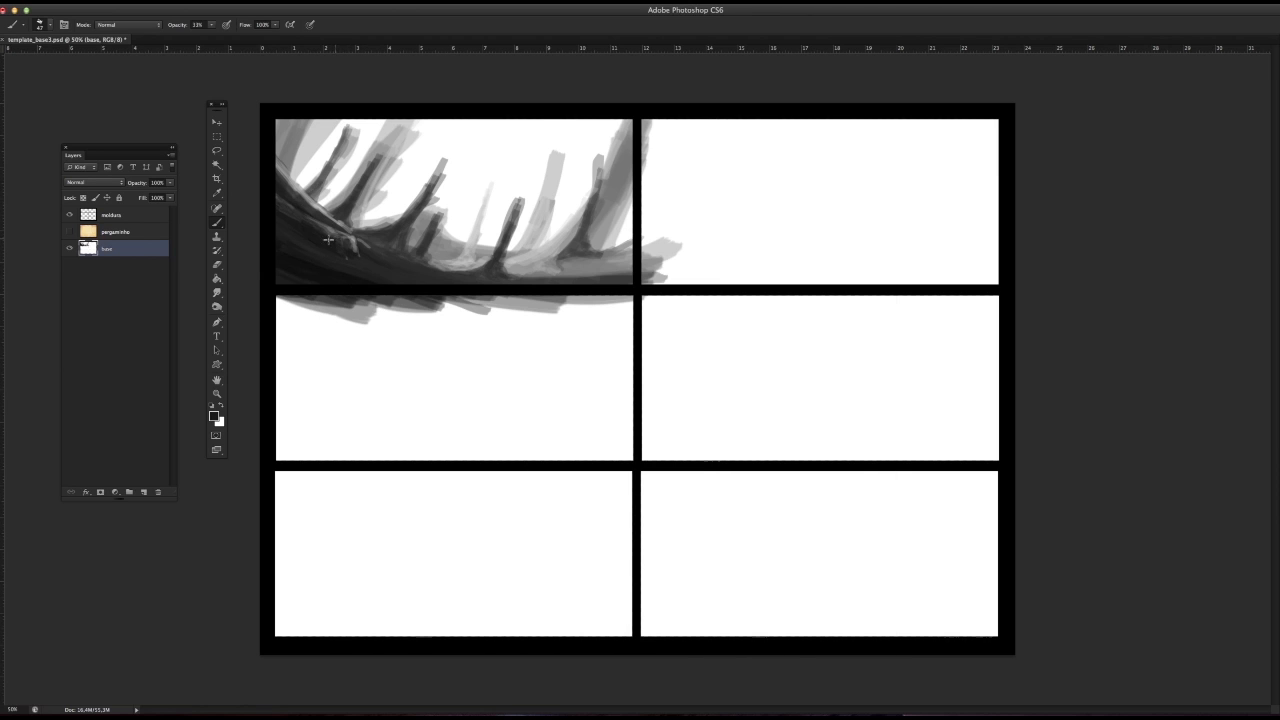
left_click_drag(310, 214, 353, 247)
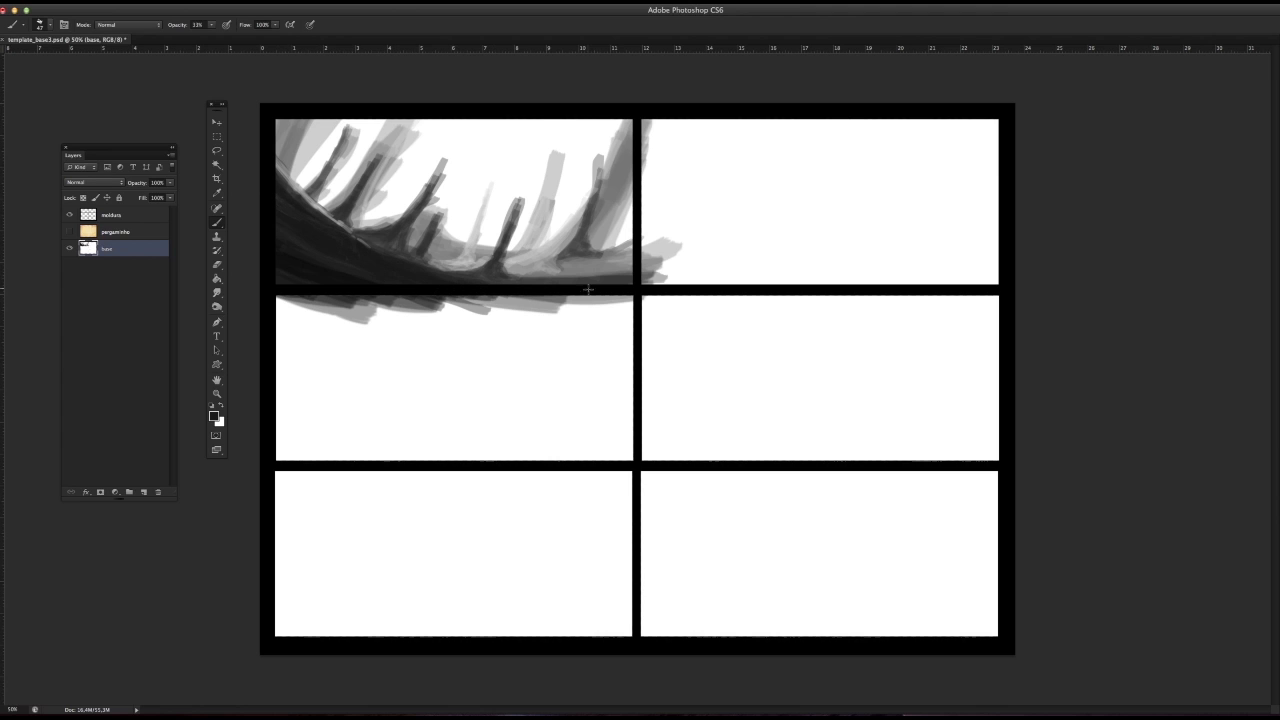
mouse_move(588, 289)
left_mouse_down()
mouse_move(620, 262)
mouse_move(570, 266)
mouse_move(614, 277)
mouse_move(523, 286)
mouse_move(351, 280)
left_mouse_up()
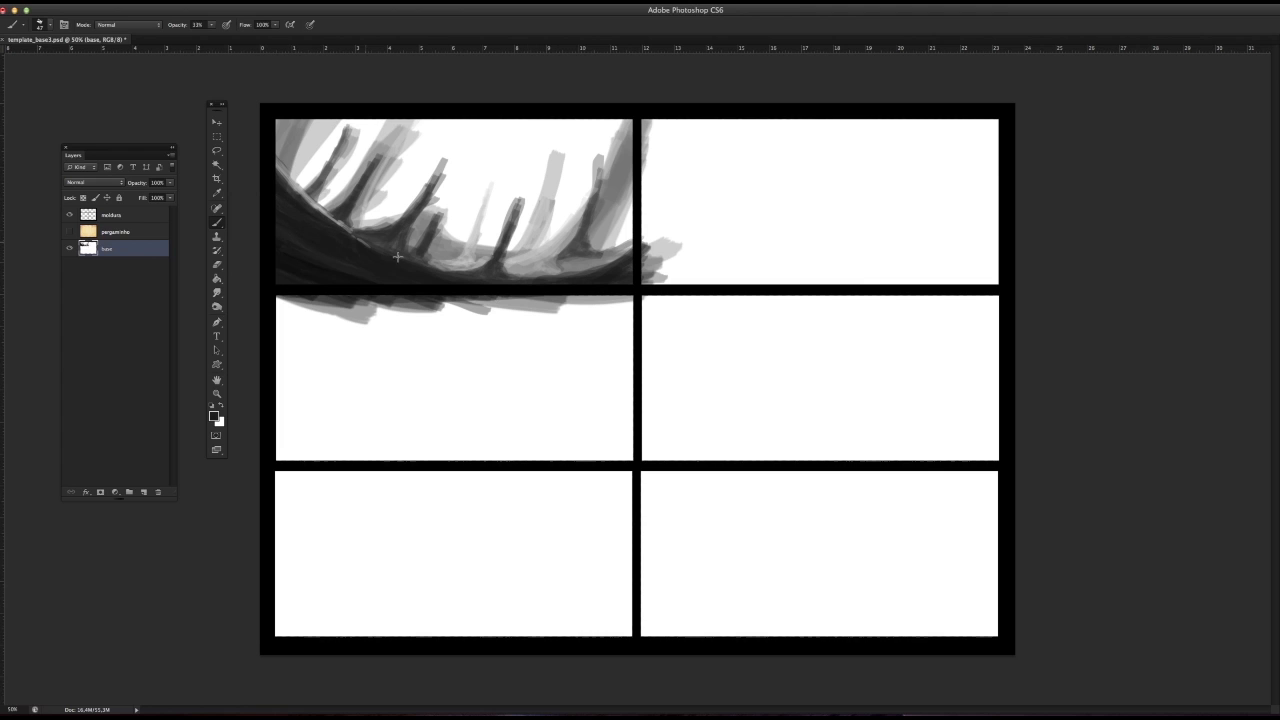
Step: Sample white, shrink the brush to a very fine size, and draw thin highlight lines along the slope's contour
left_click(403, 195, "alt")
right_click(350, 234)
left_click(365, 260)
key("Return")
right_click(358, 232)
left_click(374, 258)
key("Return")
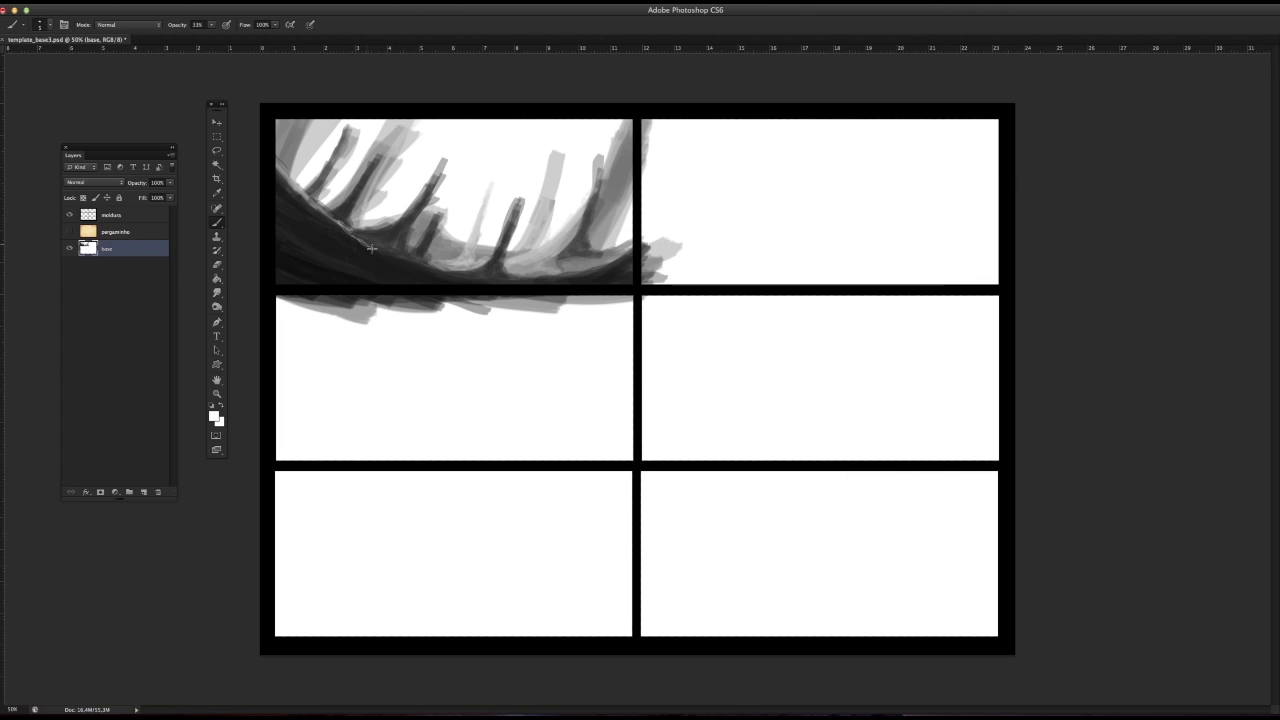
left_click_drag(372, 249, 435, 276)
left_click_drag(302, 192, 380, 251)
Step: Sample dark tones from the slope and tone down parts of the thin highlight line
left_click(365, 240, "alt")
left_click(378, 248, "alt")
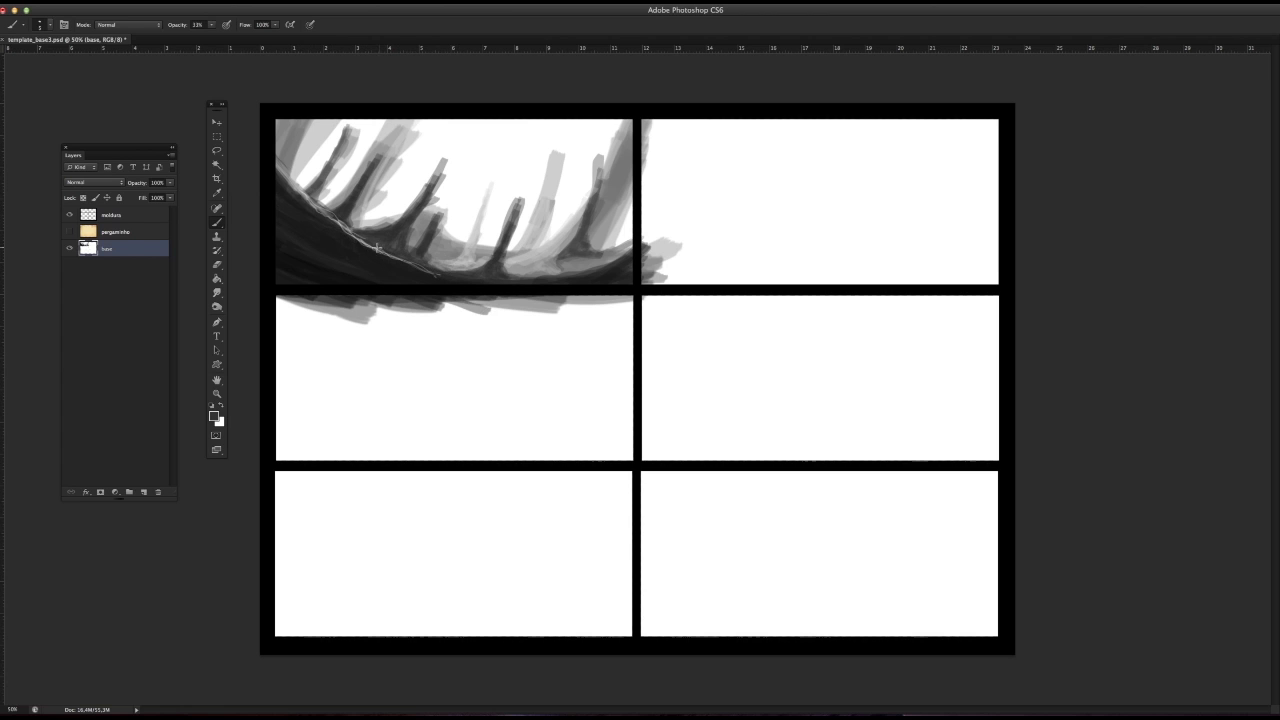
left_click(449, 272, "alt")
left_click_drag(275, 168, 336, 227)
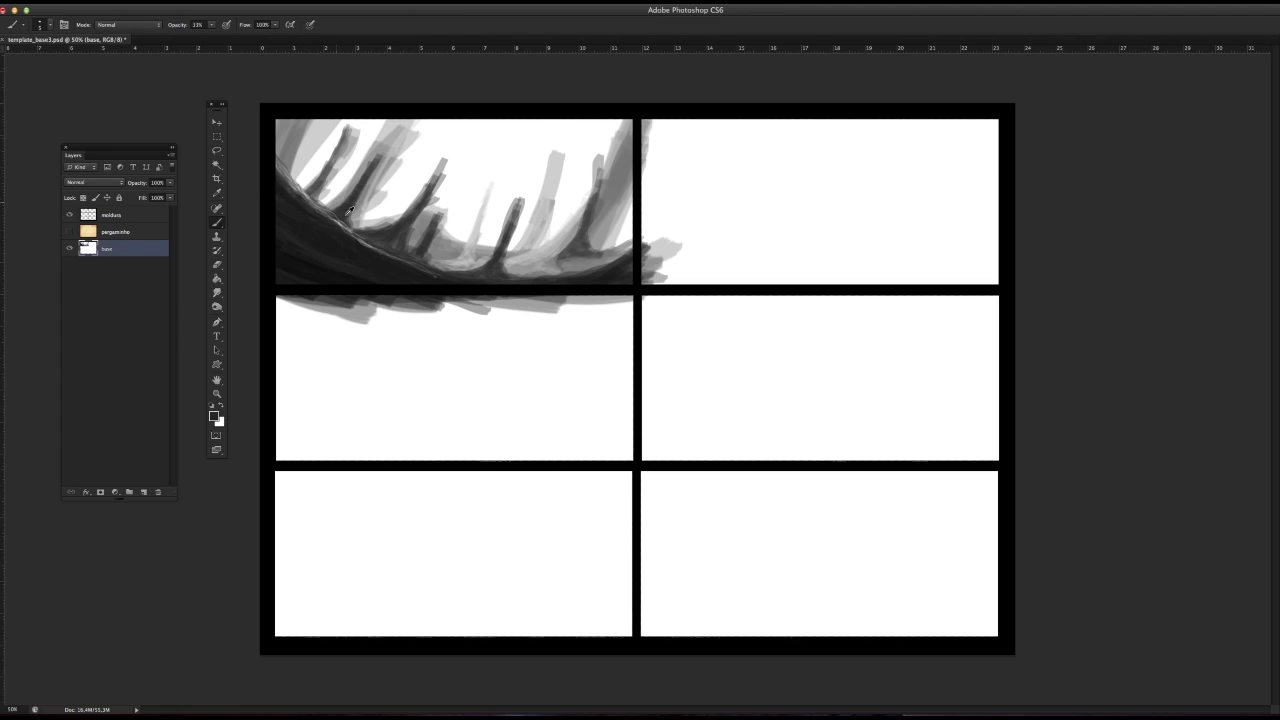
Step: Sample a mid grey and draw a thin branching line from the highlight down across the dark slope
left_click(330, 223, "alt")
left_click(327, 226, "alt")
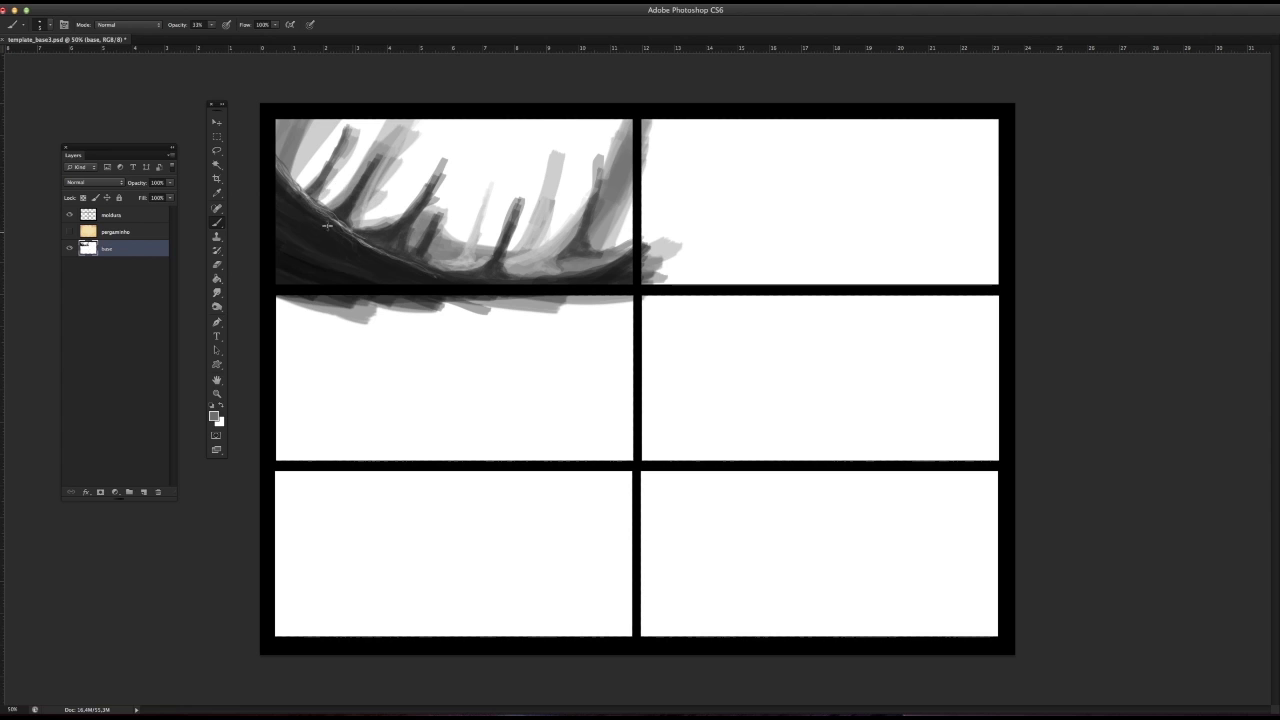
left_click_drag(326, 218, 383, 281)
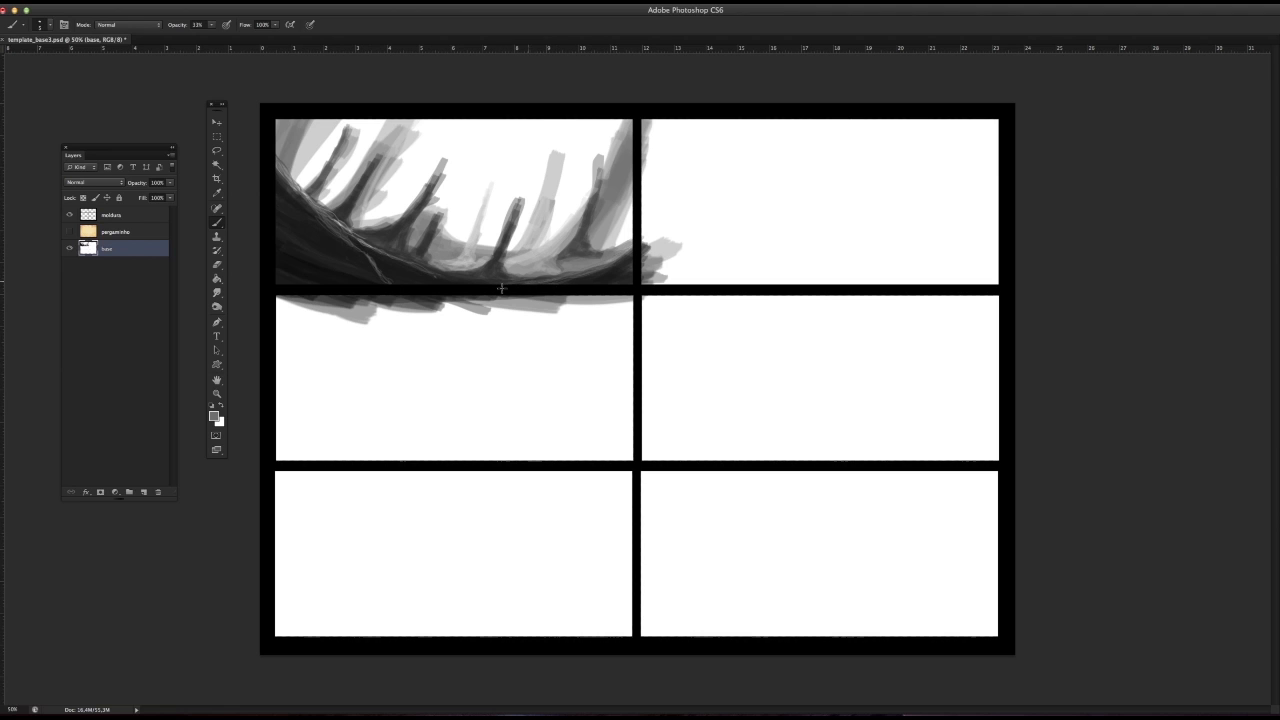
Step: Enlarge the brush and paint rounded grey foliage crowns above the trunks and across the panel's upper left
right_click(430, 267)
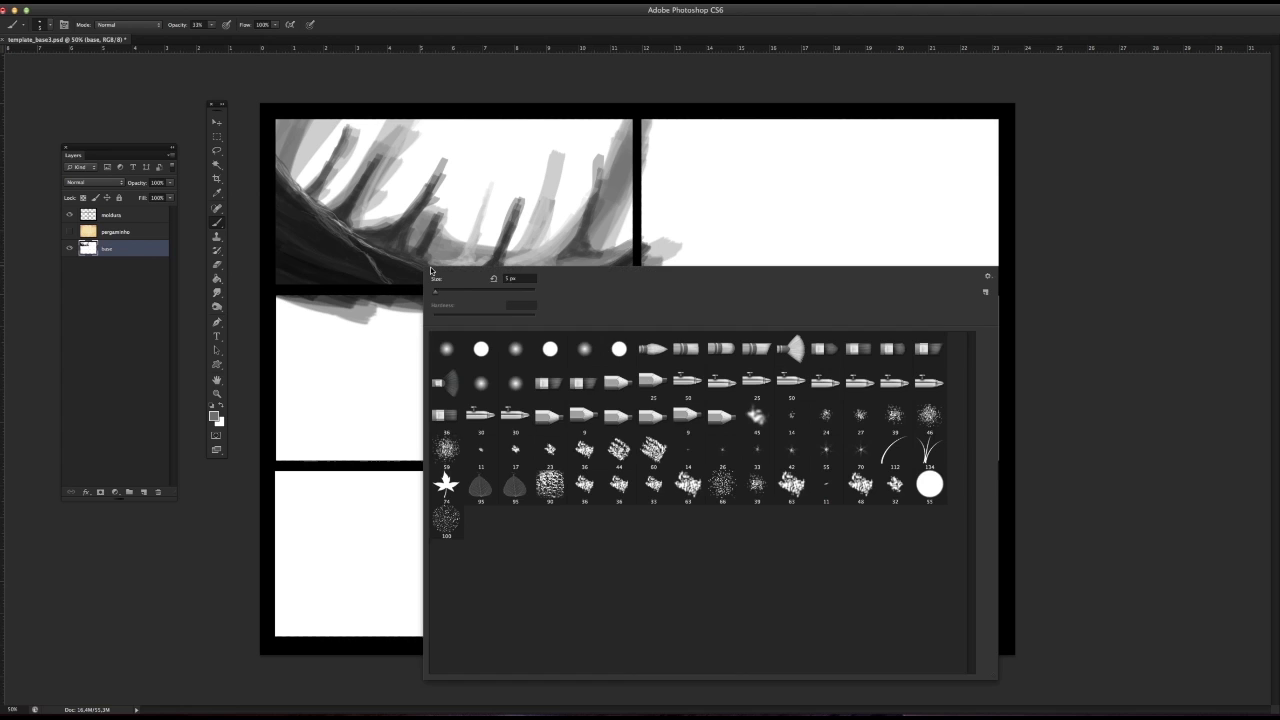
left_click(477, 290)
left_click(447, 153)
key("ctrl+z")
mouse_move(441, 149)
left_mouse_down()
mouse_move(476, 127)
mouse_move(453, 153)
mouse_move(478, 160)
mouse_move(485, 188)
mouse_move(461, 153)
mouse_move(471, 133)
mouse_move(402, 114)
mouse_move(350, 133)
mouse_move(316, 128)
mouse_move(332, 143)
mouse_move(309, 158)
mouse_move(424, 147)
mouse_move(350, 158)
mouse_move(450, 128)
left_mouse_up()
right_click(477, 181)
left_click(553, 208)
left_click(461, 154)
mouse_move(578, 145)
left_mouse_down()
mouse_move(555, 150)
mouse_move(590, 140)
mouse_move(560, 178)
mouse_move(570, 182)
left_mouse_up()
mouse_move(492, 185)
left_mouse_down()
mouse_move(505, 165)
mouse_move(415, 166)
mouse_move(380, 130)
mouse_move(302, 183)
left_mouse_up()
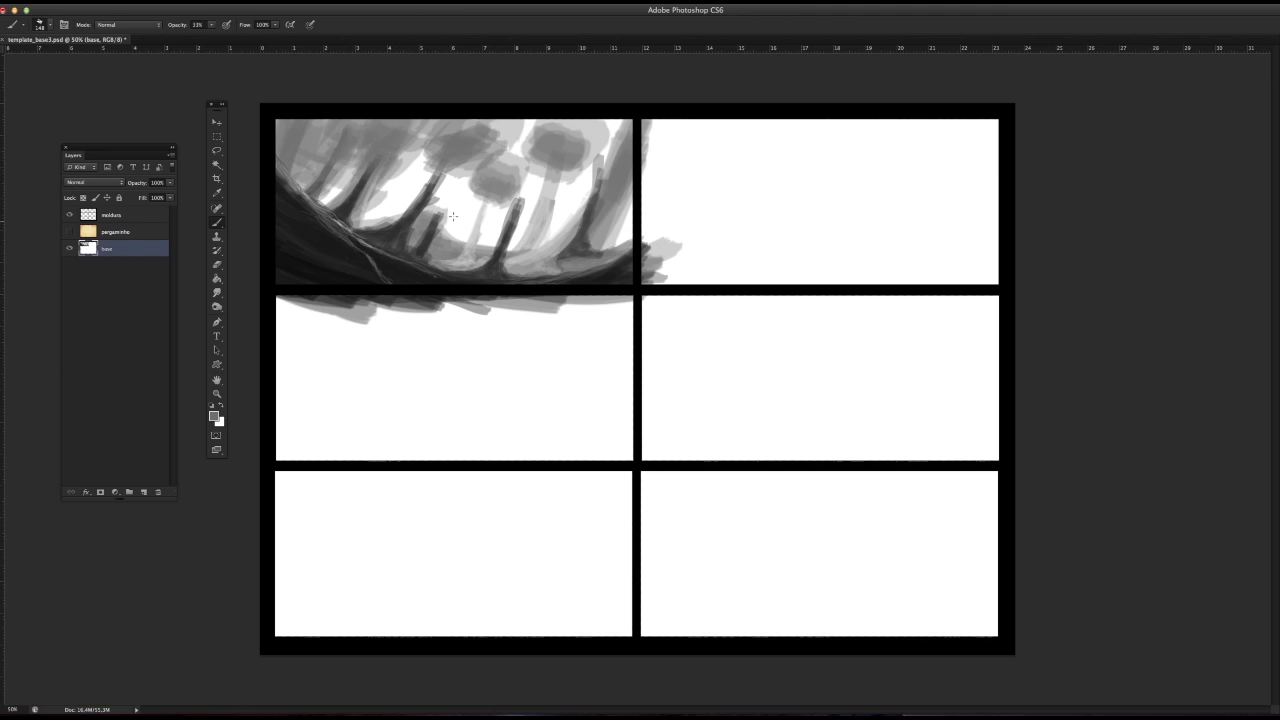
Step: Reduce the brush size and shade the round central and right-hand crowns with darker grey strokes
right_click(502, 272)
left_click(517, 292)
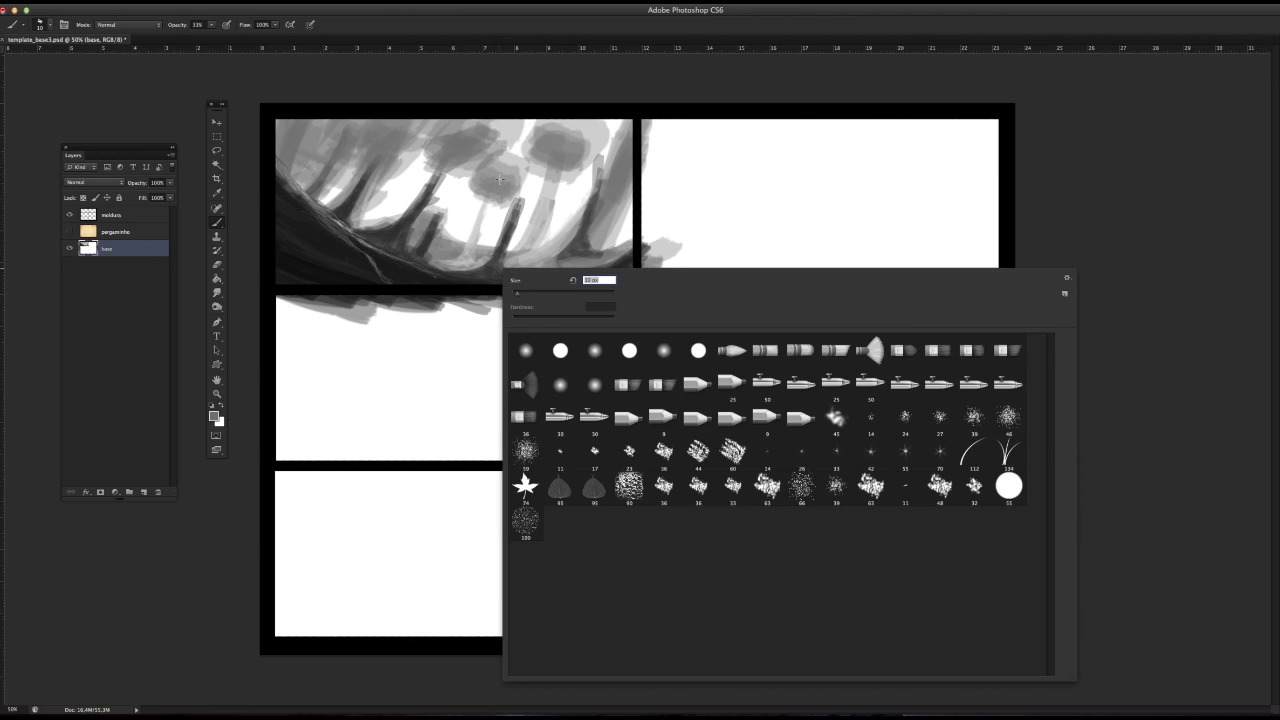
mouse_move(475, 174)
left_mouse_down()
mouse_move(478, 193)
mouse_move(503, 192)
mouse_move(478, 206)
left_mouse_up()
right_click(478, 193)
left_click(478, 193)
mouse_move(540, 152)
left_mouse_down()
mouse_move(556, 166)
mouse_move(543, 143)
mouse_move(556, 160)
mouse_move(569, 137)
mouse_move(557, 162)
mouse_move(577, 148)
mouse_move(555, 176)
mouse_move(485, 190)
mouse_move(502, 192)
left_mouse_up()
left_click(463, 238, "alt")
left_click(552, 146, "alt")
left_click(551, 161, "alt")
Step: Darken the foliage mass along the upper-left edge of the first panel
left_click_drag(447, 136, 431, 125)
mouse_move(346, 120)
left_mouse_down()
mouse_move(314, 128)
mouse_move(366, 122)
left_mouse_up()
mouse_move(366, 122)
left_mouse_down()
mouse_move(382, 134)
mouse_move(414, 122)
left_mouse_up()
Step: Dab small round grey crowns between the trunks across the panel, including one at the far left
mouse_move(418, 130)
left_mouse_down()
mouse_move(434, 124)
mouse_move(325, 142)
mouse_move(420, 128)
mouse_move(440, 146)
mouse_move(386, 200)
left_mouse_up()
left_click(450, 240)
left_click(488, 238)
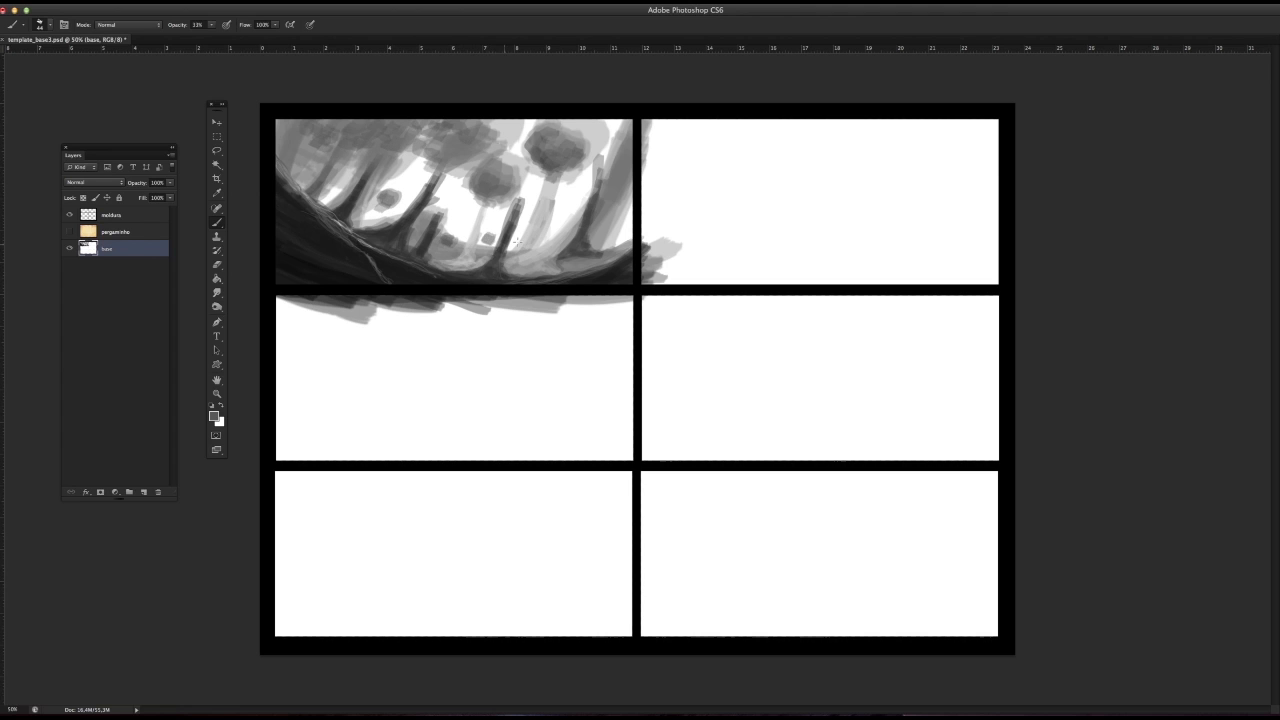
left_click(528, 229)
left_click_drag(526, 231, 530, 229)
left_click_drag(616, 219, 616, 222)
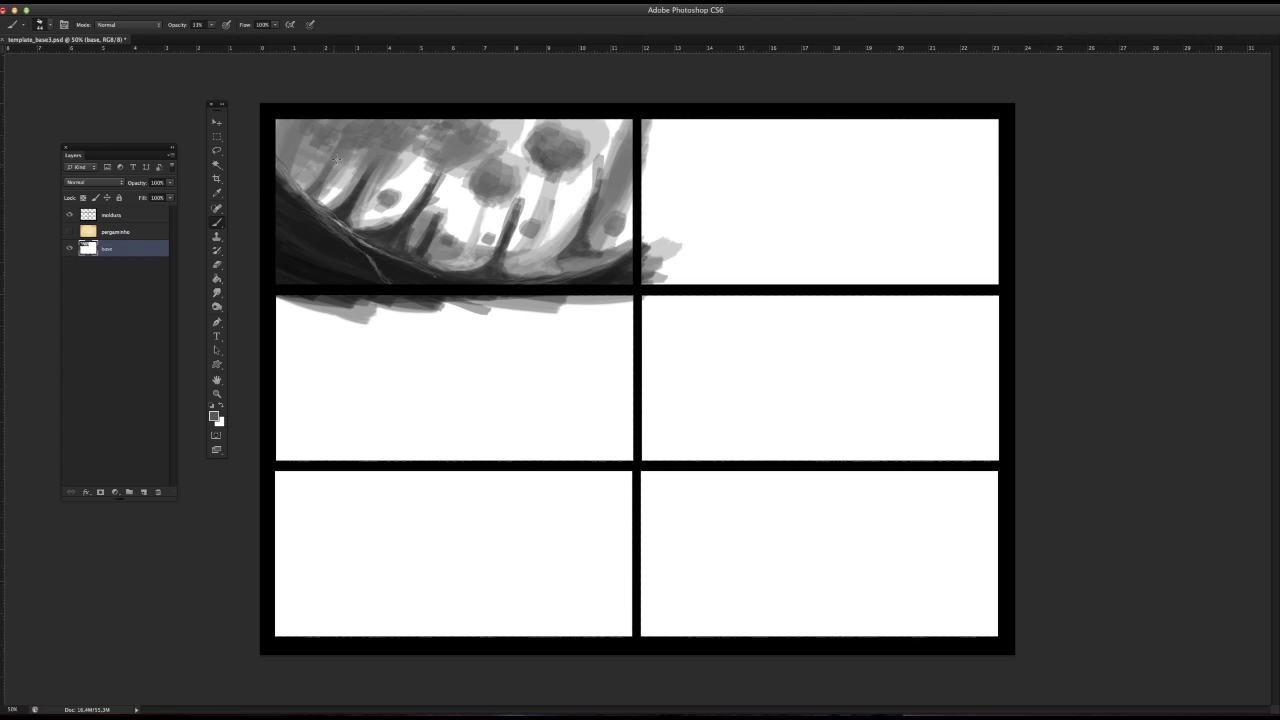
left_click_drag(306, 148, 314, 153)
left_click(431, 238, "alt")
Step: Set the brush to 12 px and paint thin trunks beneath the two small crowns on the left
right_click(385, 217)
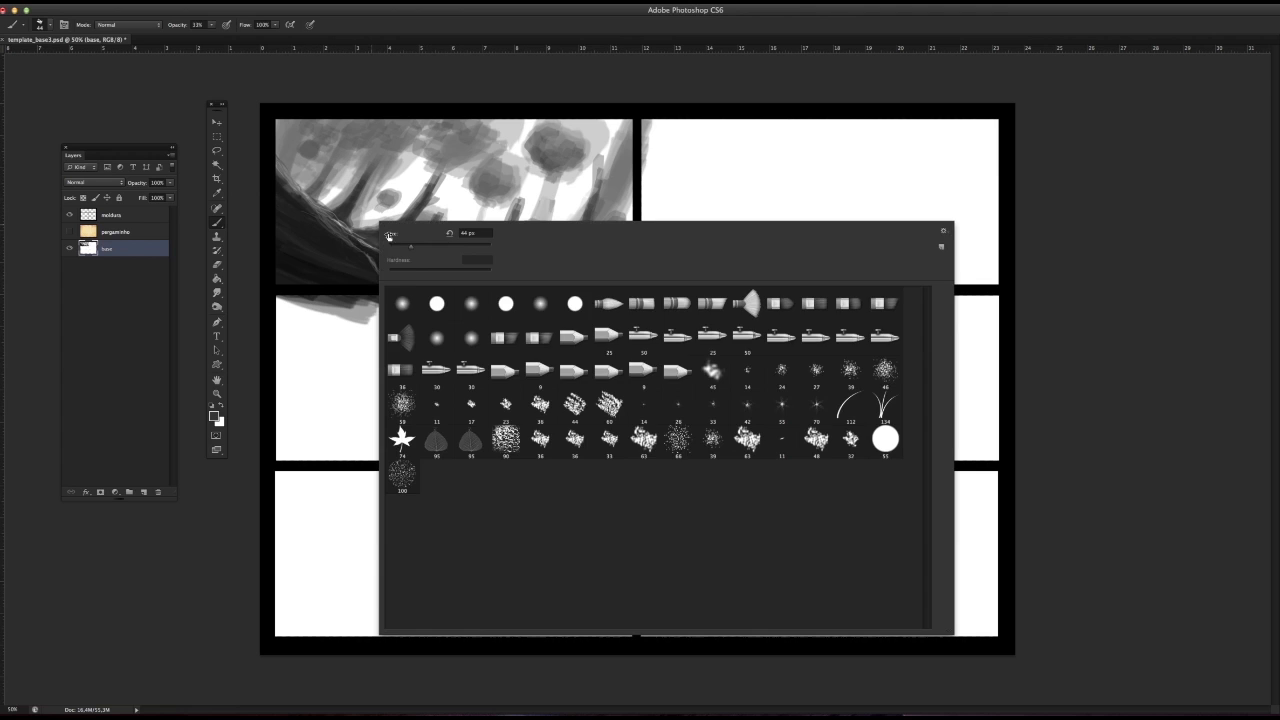
left_click(390, 245)
left_click_drag(384, 205, 371, 224)
mouse_move(306, 158)
left_mouse_down()
mouse_move(294, 174)
mouse_move(316, 153)
mouse_move(317, 187)
left_mouse_up()
left_click(323, 194, "alt")
Step: Shrink the brush further and refine the edges of the two small left-hand crowns with fine strokes
right_click(332, 162)
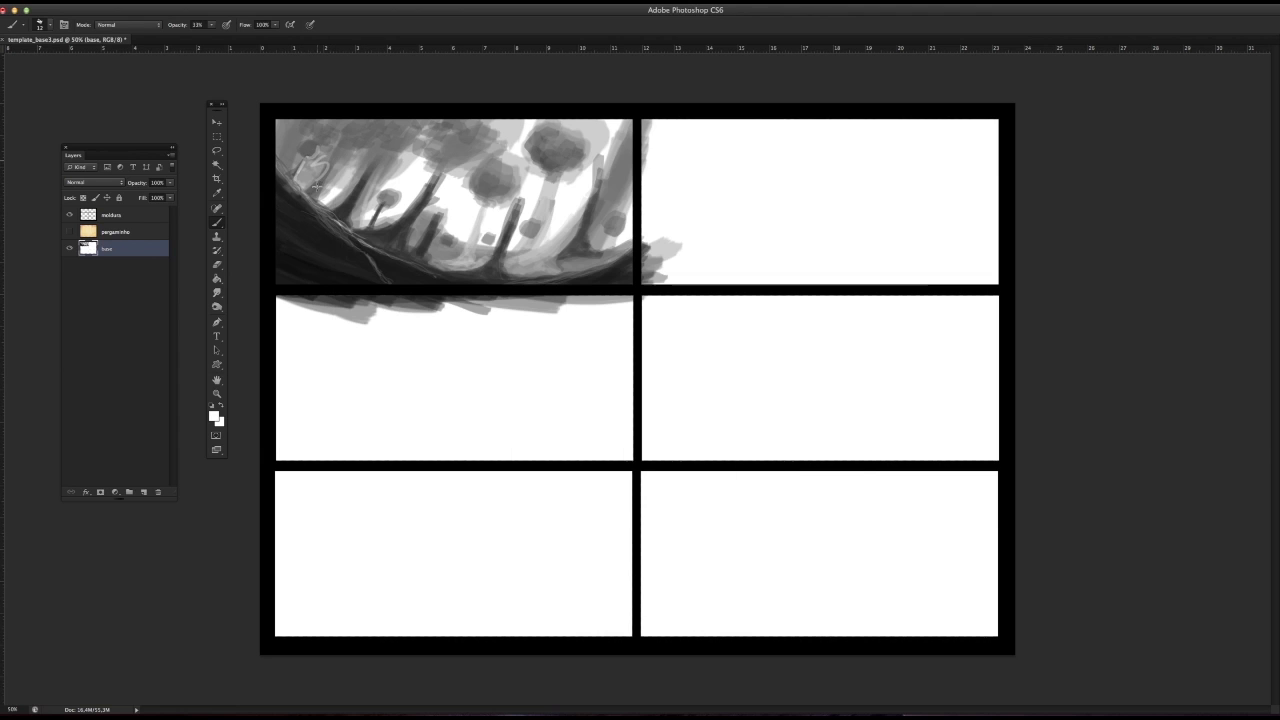
right_click(322, 166)
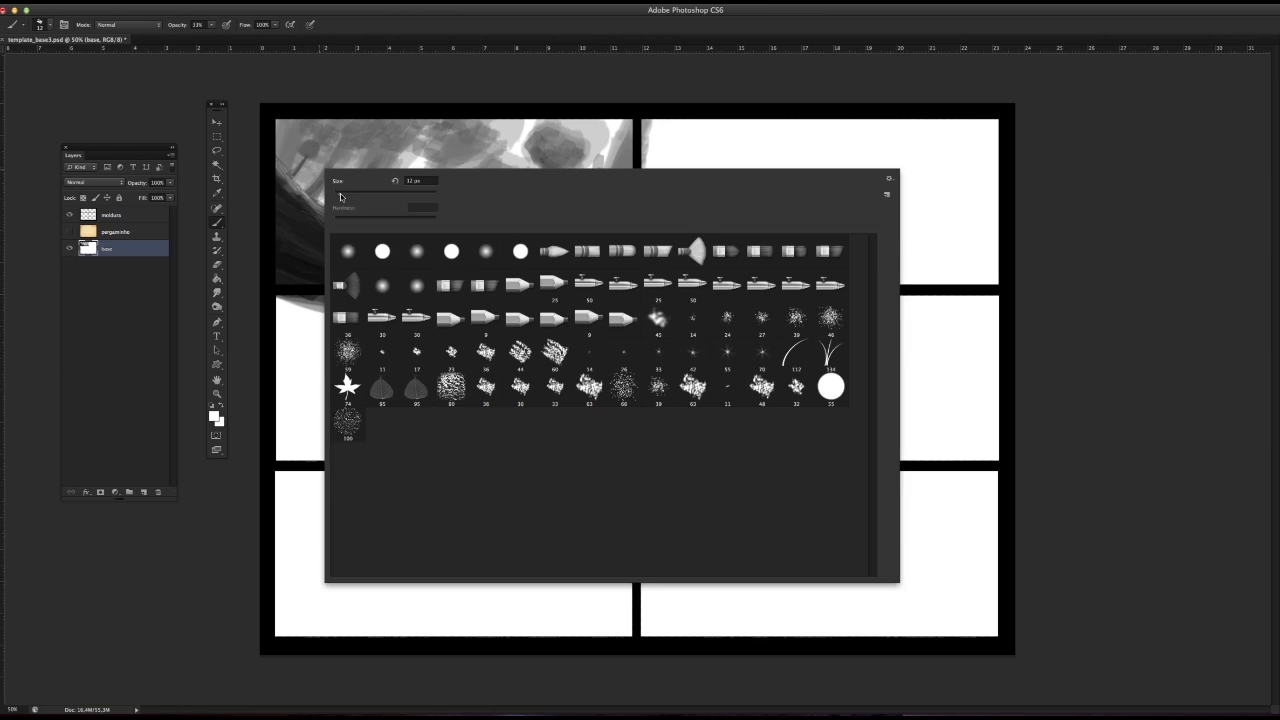
left_click(314, 147)
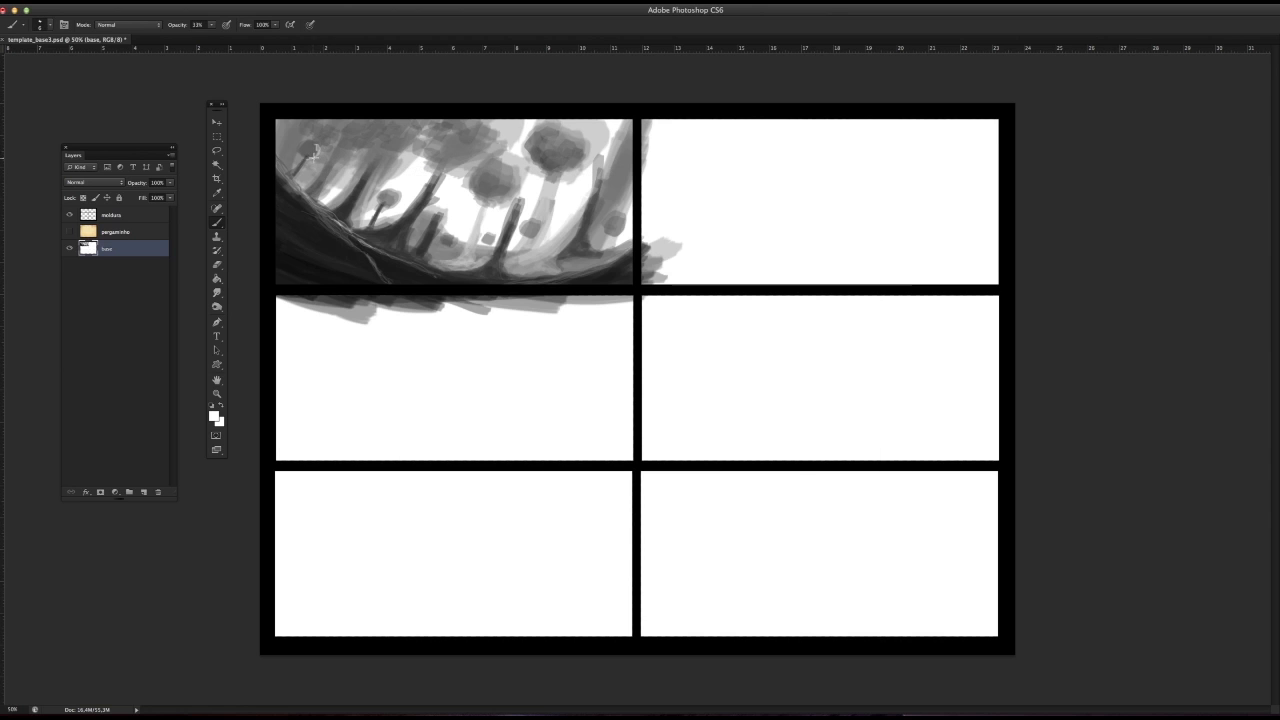
left_click_drag(313, 150, 290, 174)
left_click(343, 195, "alt")
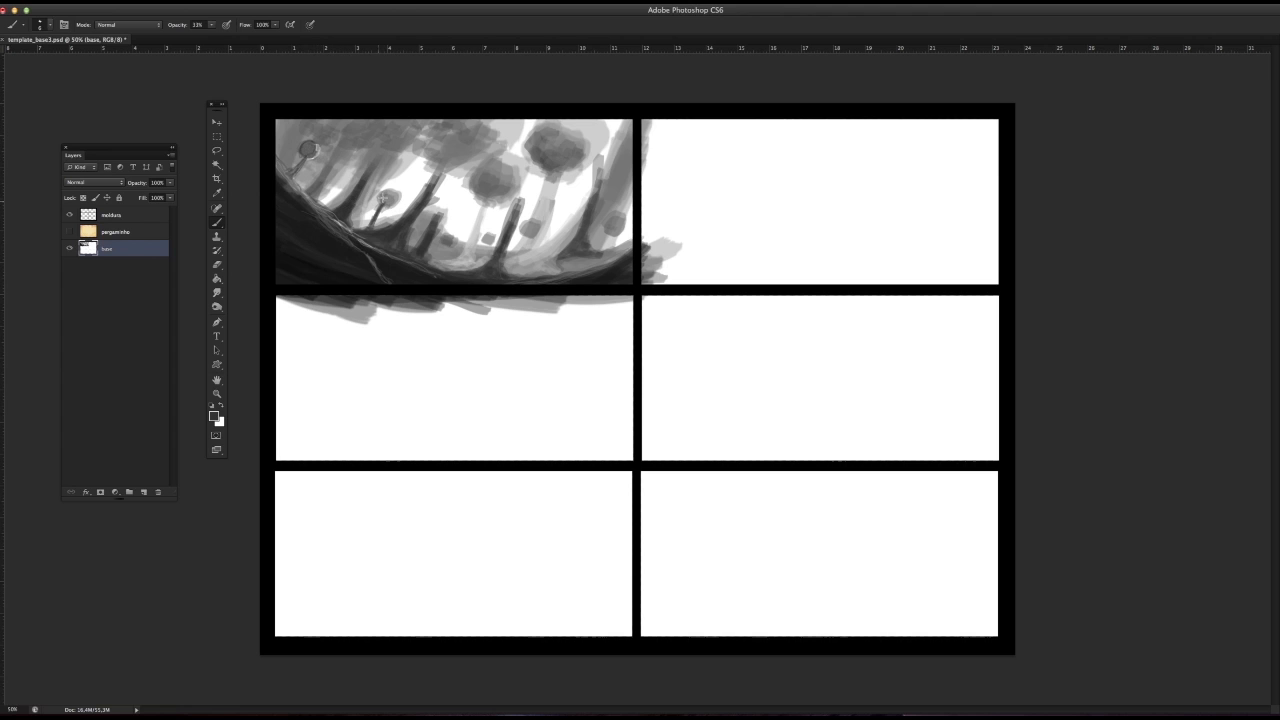
left_click(383, 197)
Step: Draw thin dark trunks beneath the small round crowns in the middle and right of the scene
left_click_drag(521, 242, 528, 234)
left_click(531, 230, "alt")
left_click(480, 252, "alt")
left_click(527, 240, "alt")
left_click(490, 238, "alt")
left_click(443, 245, "alt")
left_click(430, 240, "alt")
left_click_drag(518, 251, 612, 246)
left_click(587, 232, "alt")
left_click_drag(601, 241, 599, 248)
left_click(389, 194, "alt")
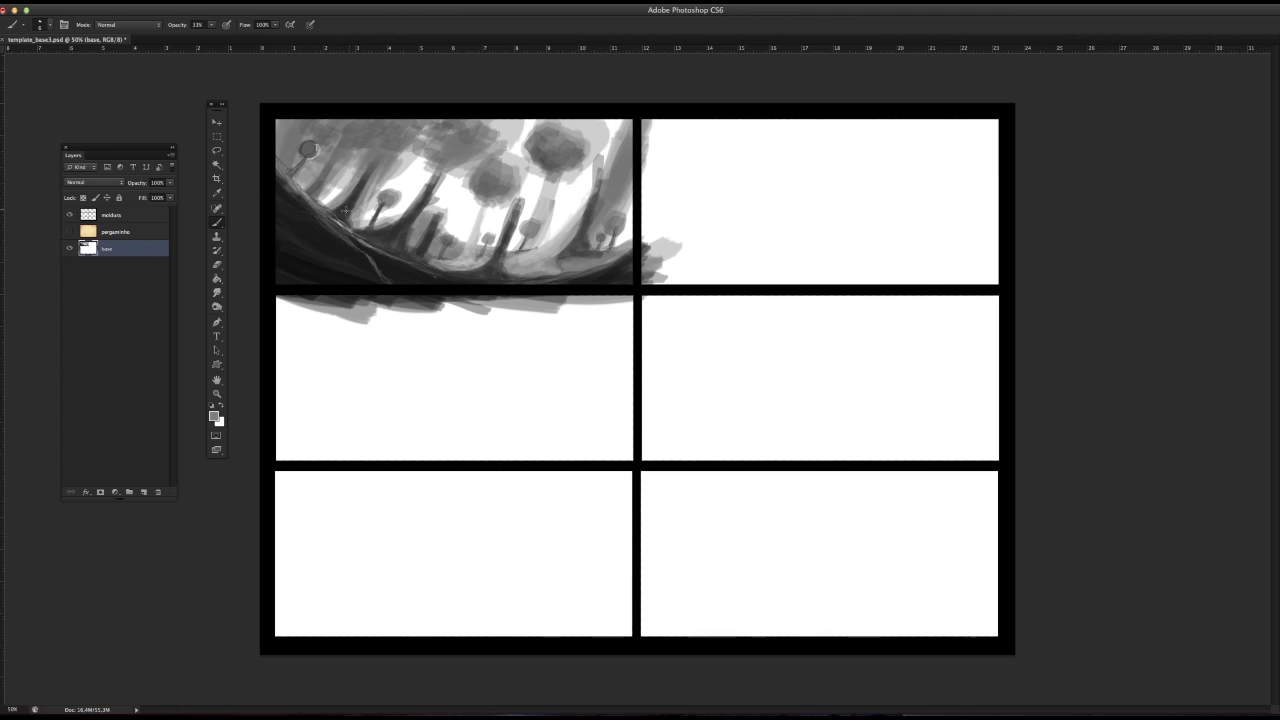
Step: Enlarge the brush and paint a thick black foreground trunk rising diagonally across the left of the panel
right_click(345, 209)
key("Escape")
right_click(300, 232)
key("Escape")
mouse_move(280, 240)
left_mouse_down()
mouse_move(381, 115)
mouse_move(299, 217)
mouse_move(388, 120)
left_mouse_up()
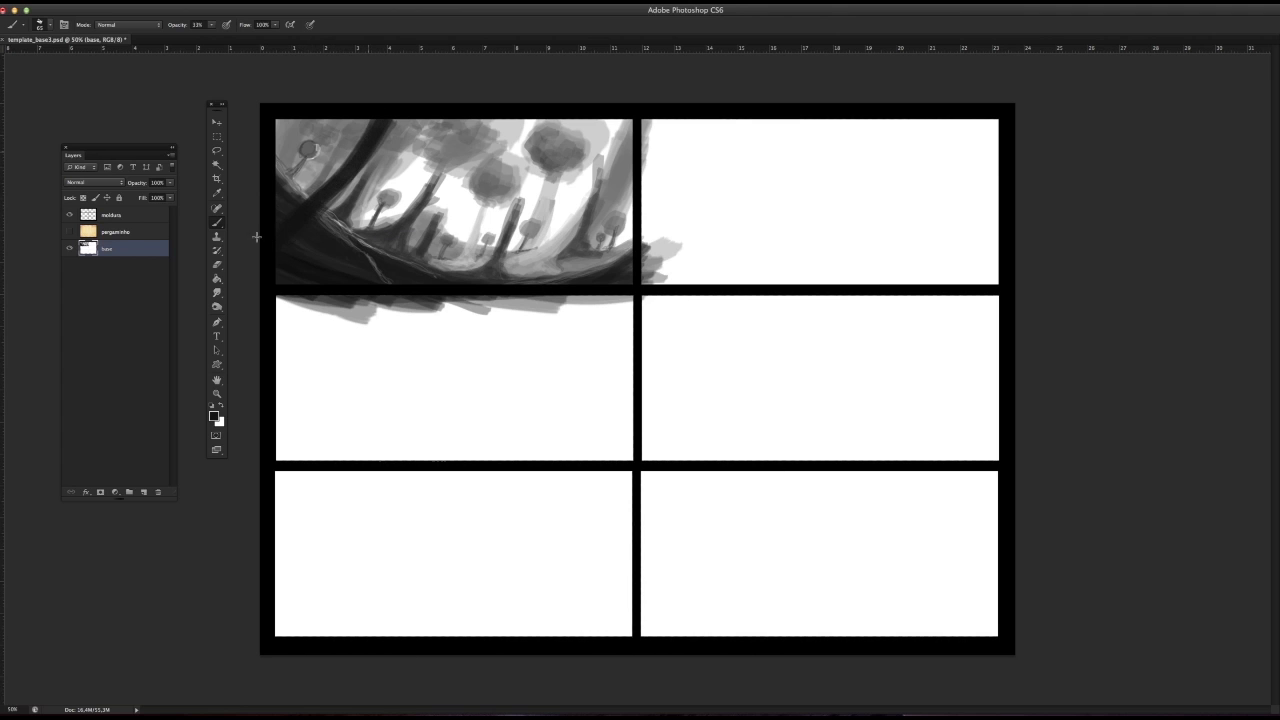
mouse_move(296, 215)
left_mouse_down()
mouse_move(371, 134)
mouse_move(333, 187)
mouse_move(360, 148)
left_mouse_up()
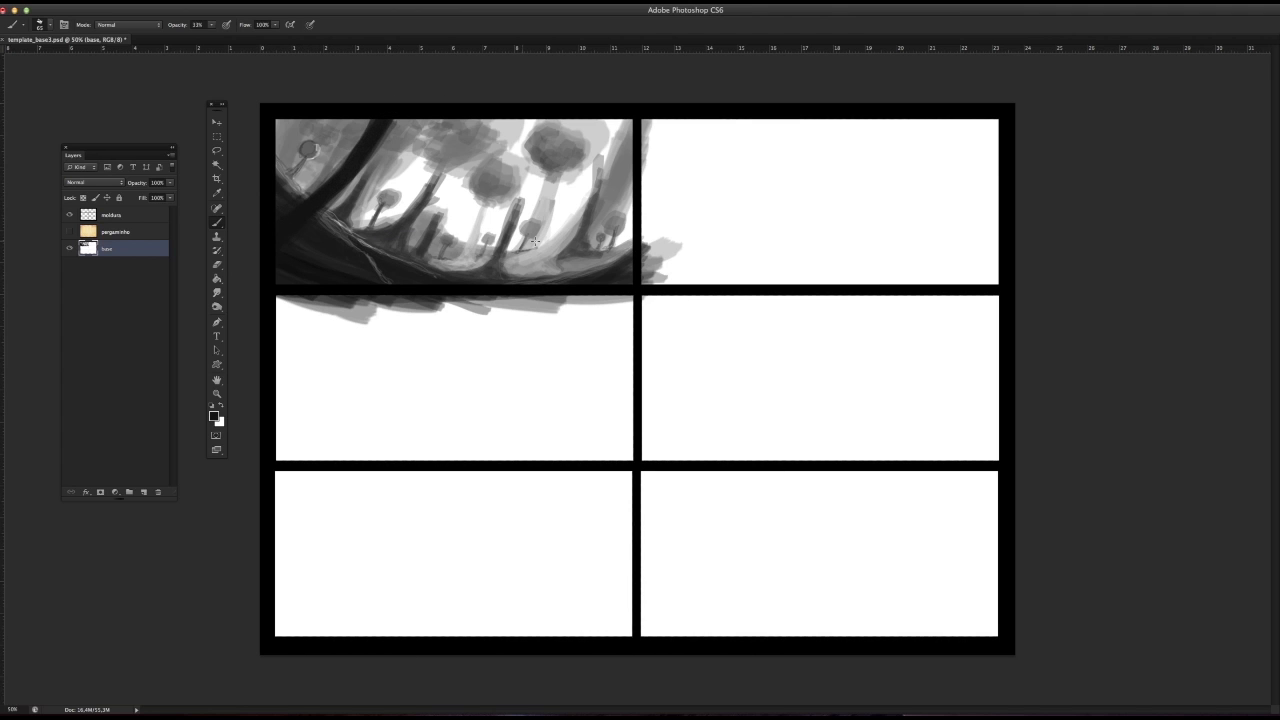
Step: Set the brush to 29 px and paint dark branches to the left of the large foreground trunk
right_click(310, 234)
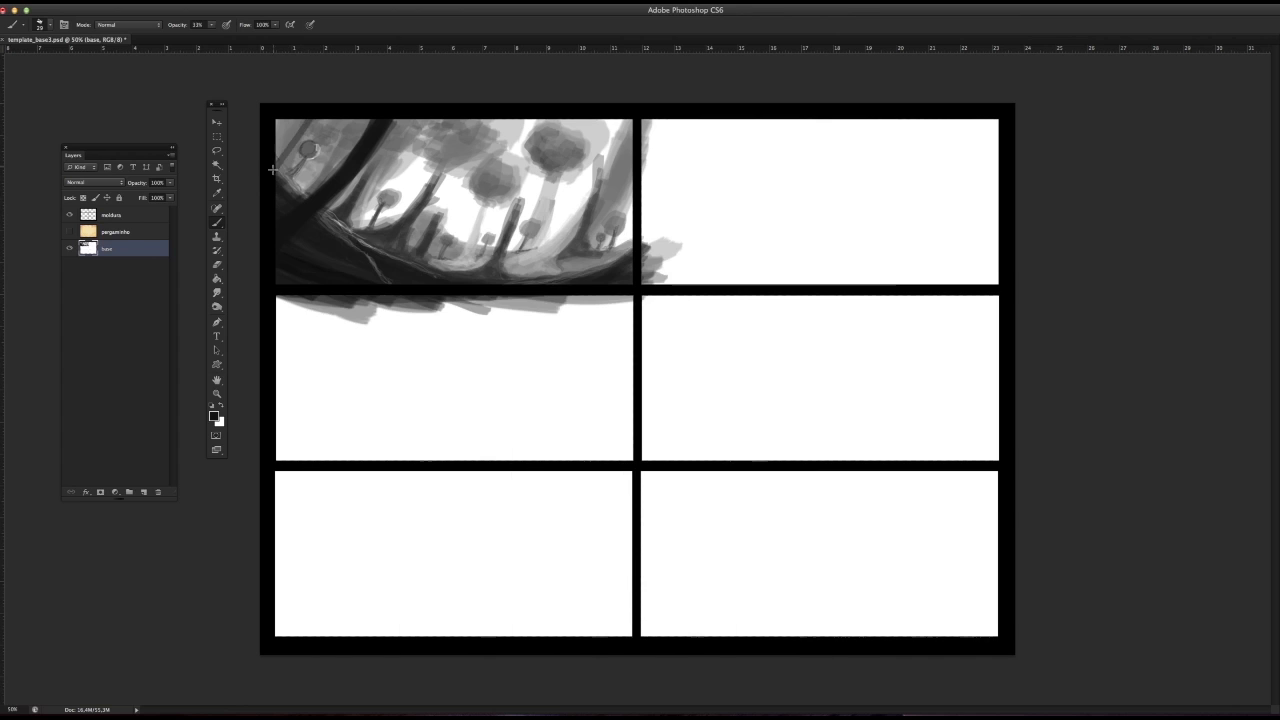
key("Escape")
left_click_drag(284, 156, 295, 119)
mouse_move(295, 119)
left_mouse_down()
mouse_move(263, 184)
mouse_move(350, 115)
mouse_move(324, 190)
mouse_move(341, 142)
left_mouse_up()
Step: Set the brush to 16 px and paint a thin dark branch reaching right from the large foreground trunk
right_click(350, 170)
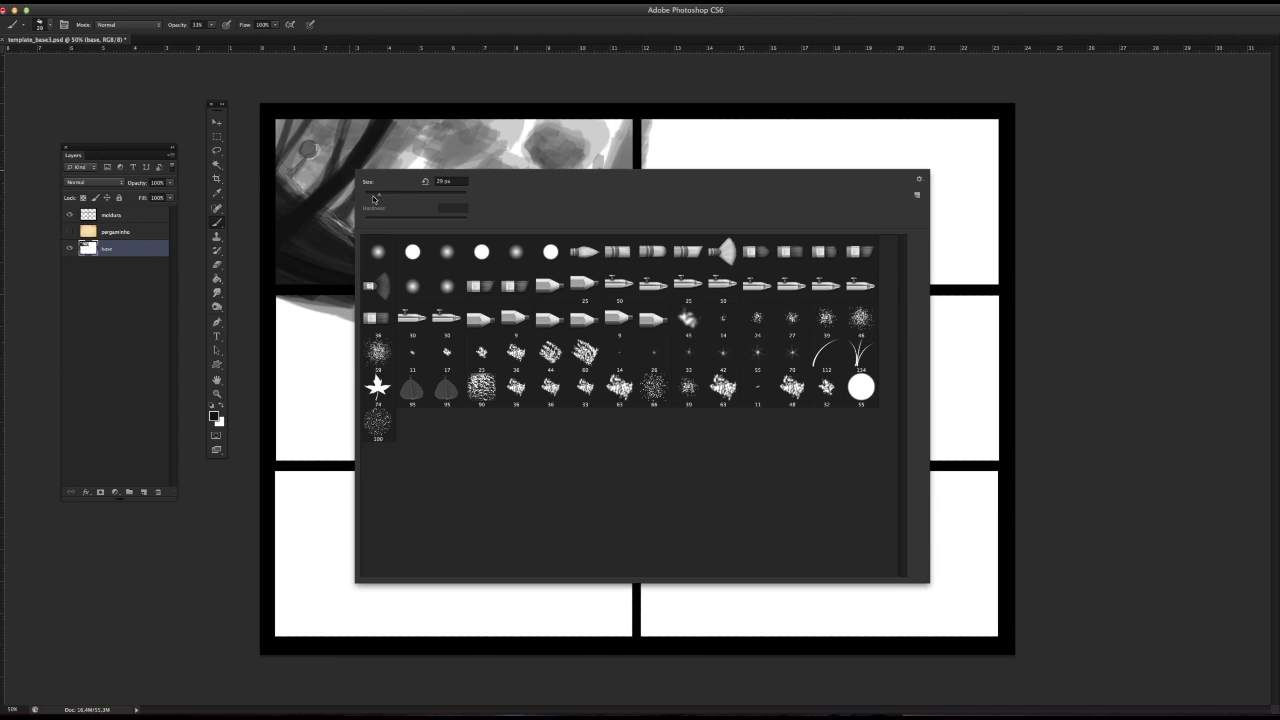
left_click_drag(380, 200, 376, 199)
left_click(362, 158)
mouse_move(370, 146)
left_mouse_down()
mouse_move(462, 105)
mouse_move(380, 147)
left_mouse_up()
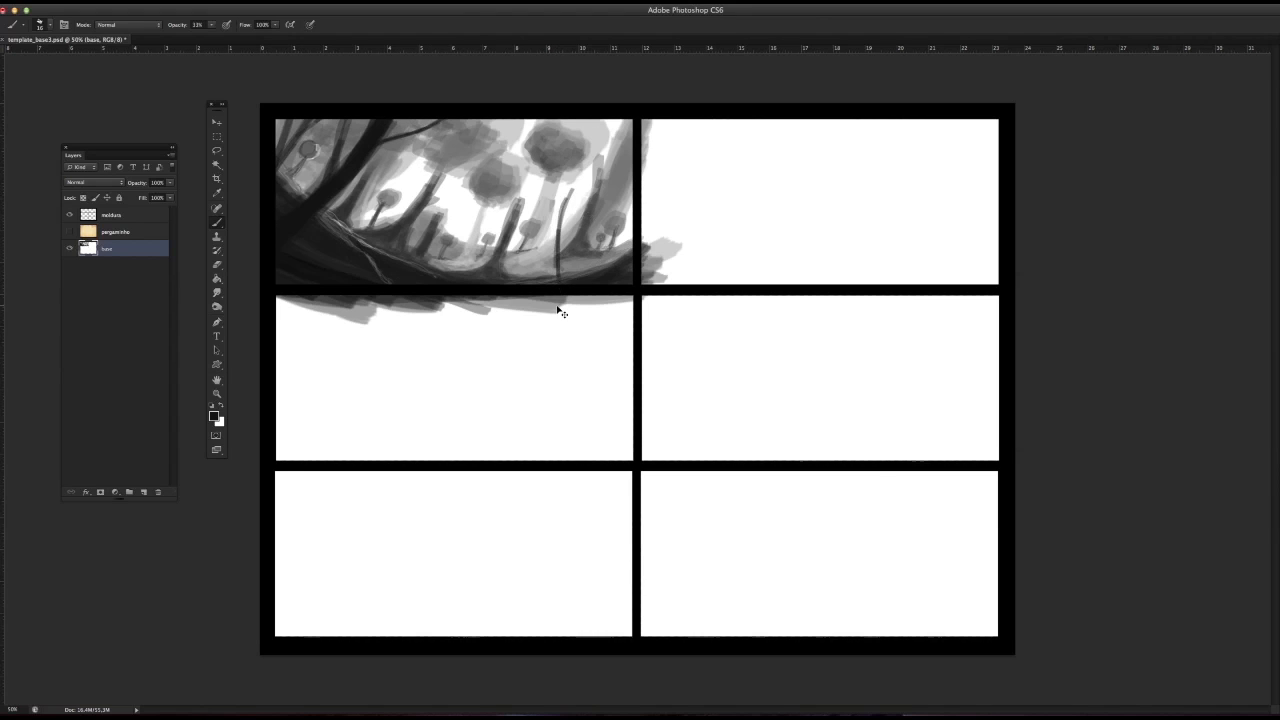
Step: Try a dark curved trunk along the panel's right side and undo the trial strokes
mouse_move(571, 118)
left_mouse_down()
mouse_move(633, 225)
mouse_move(626, 258)
left_mouse_up()
key("super+z")
key("super+alt+z")
Step: Paint dark, curved, crossing trunks along the panel's right edge from the top down to the ground
mouse_move(583, 118)
left_mouse_down()
mouse_move(634, 210)
mouse_move(625, 165)
left_mouse_up()
left_click_drag(595, 118, 633, 213)
mouse_move(593, 118)
left_mouse_down()
mouse_move(633, 195)
mouse_move(627, 269)
left_mouse_up()
mouse_move(632, 208)
left_mouse_down()
mouse_move(576, 268)
mouse_move(552, 273)
mouse_move(619, 258)
mouse_move(633, 153)
mouse_move(630, 244)
left_mouse_up()
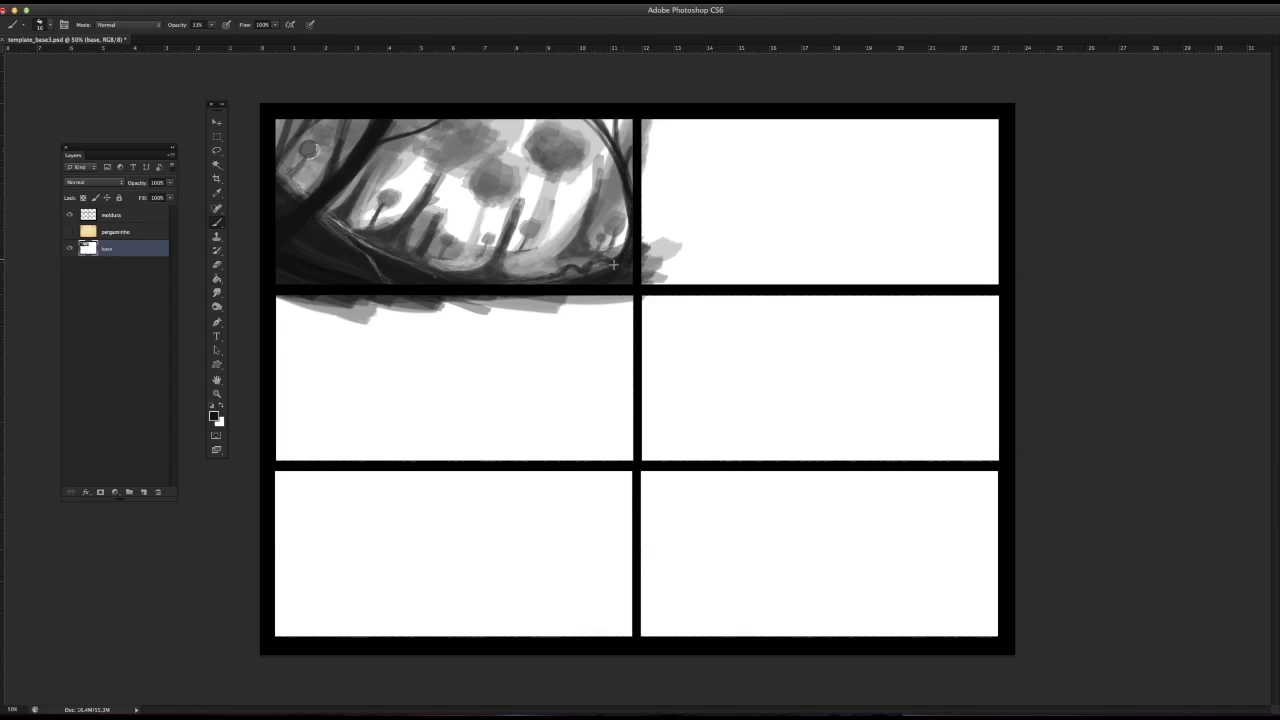
Step: Shrink the brush to 6 px, add light edge strokes to the large left trunk, and refine the middle trunk
left_click(316, 204, "alt")
right_click(376, 234)
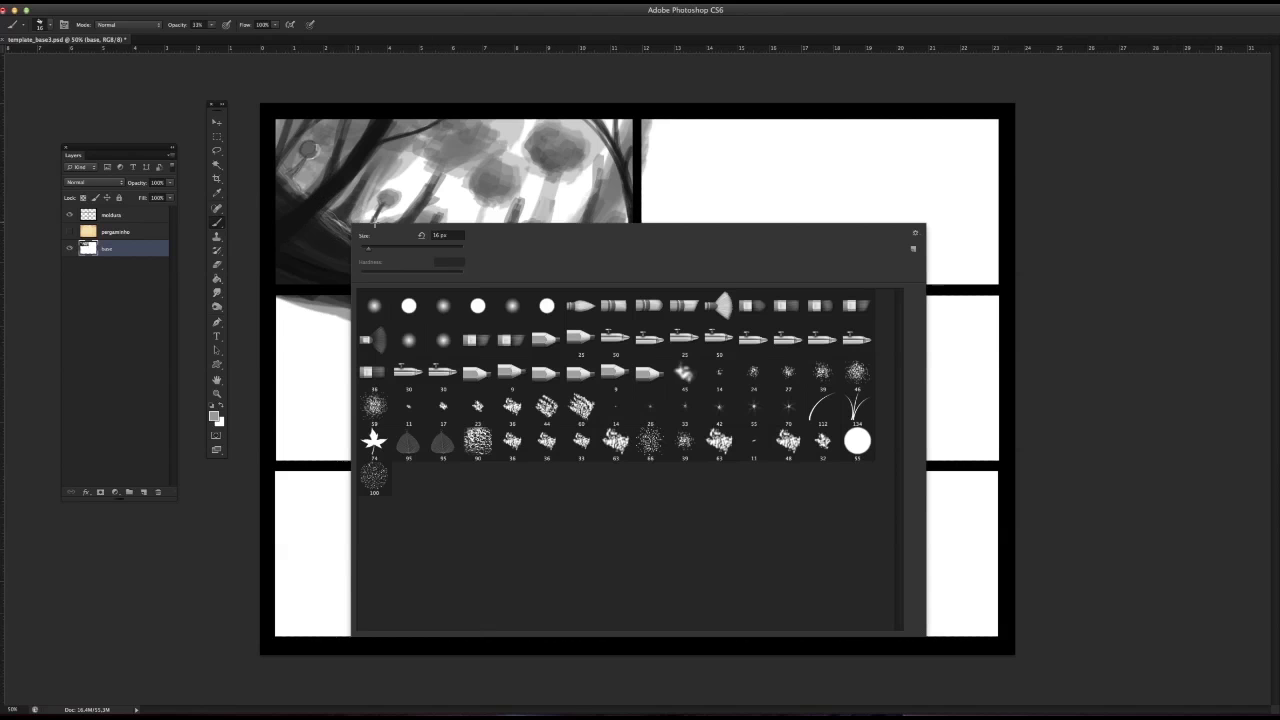
left_click(389, 129)
left_click_drag(388, 128, 351, 178)
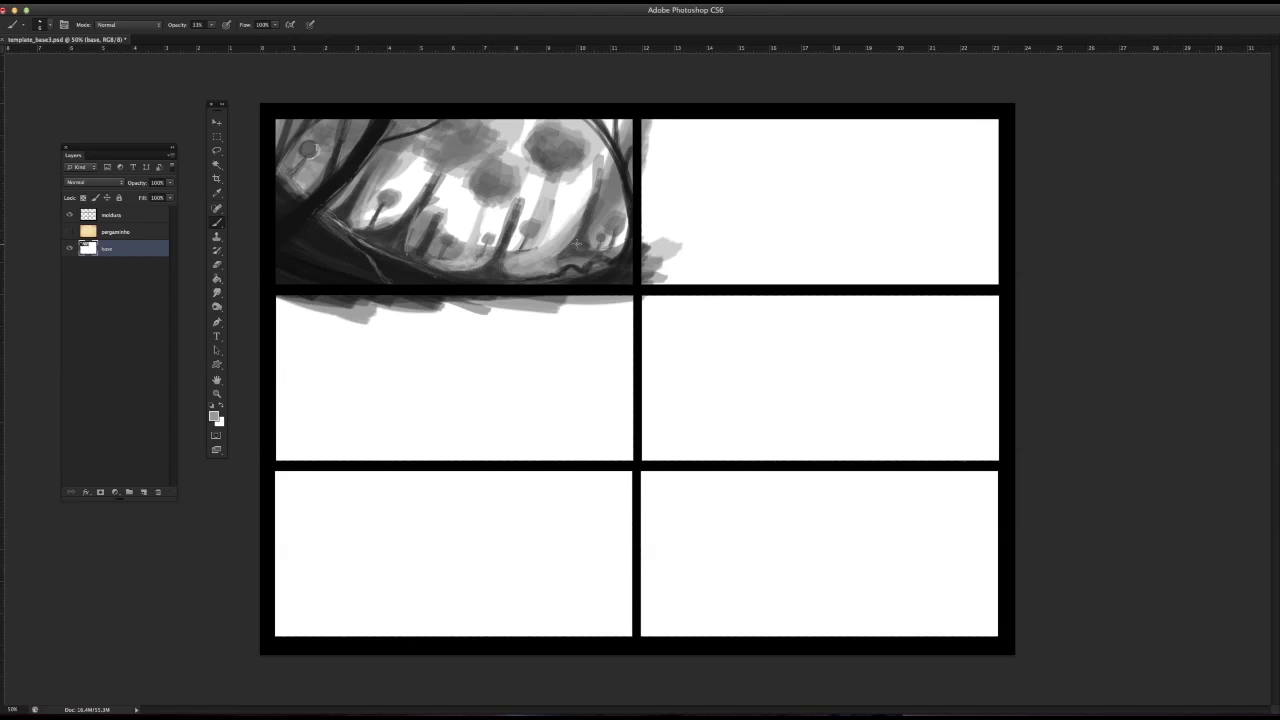
left_click(511, 232, "alt")
mouse_move(518, 208)
left_mouse_down()
mouse_move(529, 178)
mouse_move(487, 255)
mouse_move(504, 230)
left_mouse_up()
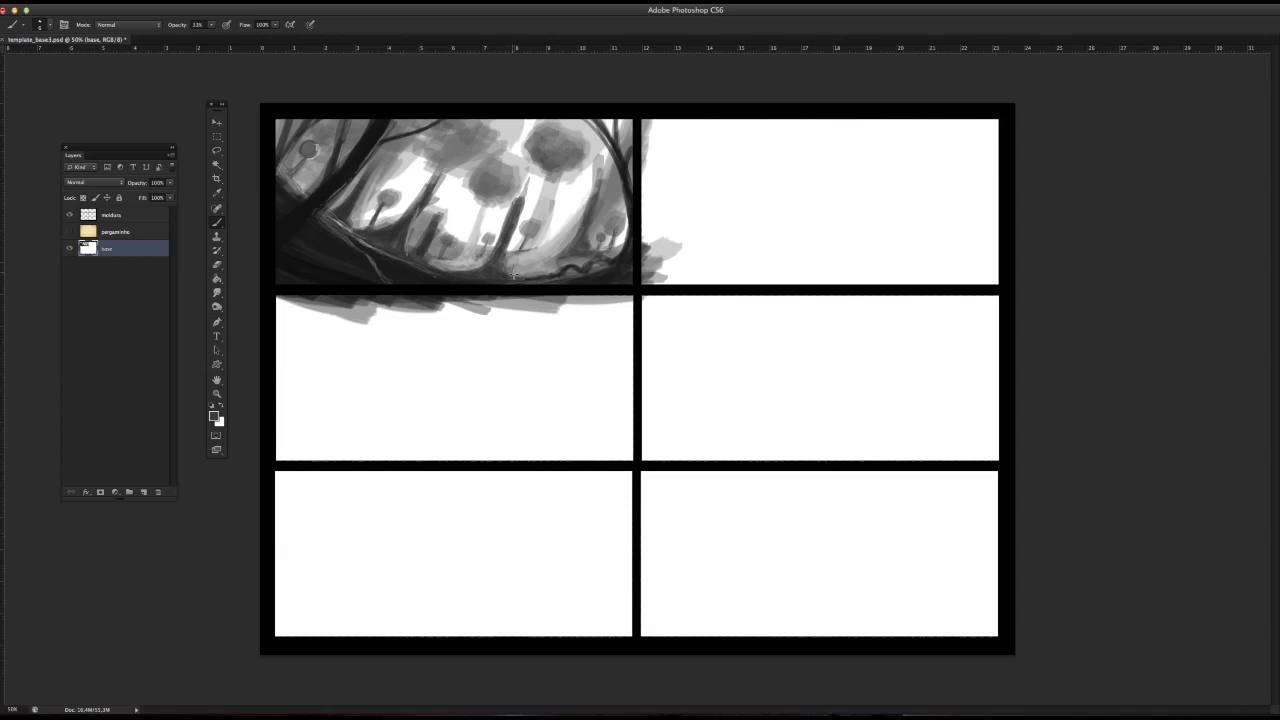
Step: Enlarge the brush, sample a grey, and dab ground tones around the base of the middle trunk
right_click(476, 261)
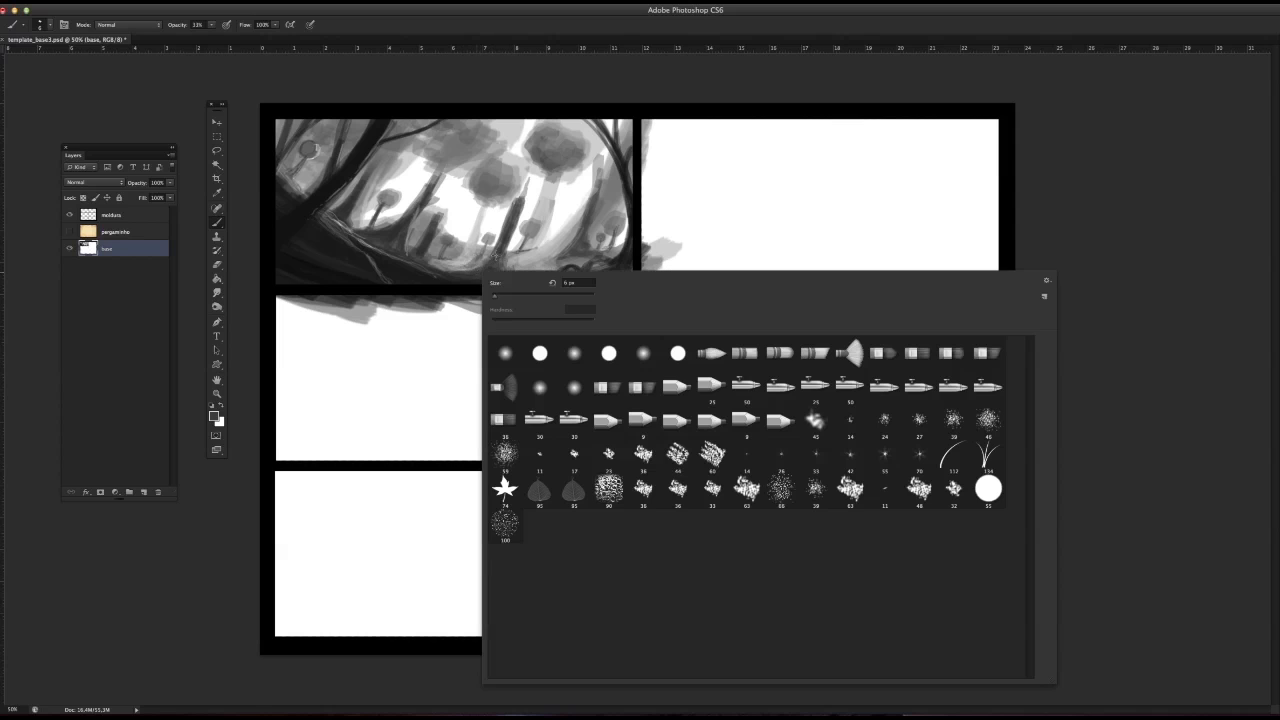
key("Return")
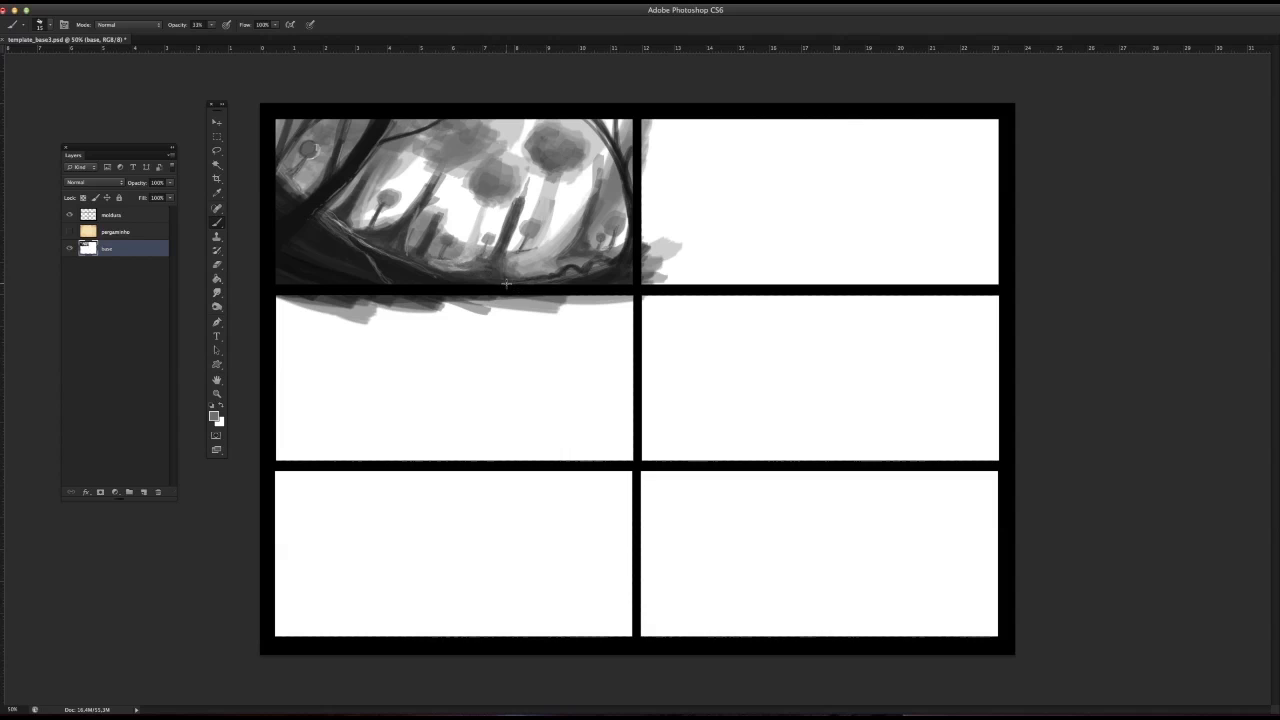
right_click(505, 274)
left_click(500, 260)
mouse_move(484, 256)
left_mouse_down()
mouse_move(429, 264)
mouse_move(402, 307)
mouse_move(439, 264)
mouse_move(412, 260)
mouse_move(478, 258)
mouse_move(492, 278)
mouse_move(464, 318)
mouse_move(416, 259)
mouse_move(486, 258)
left_mouse_up()
Step: Reduce the brush size and paint light highlights on the central ground and thin grey lines on the lower-left slope
right_click(480, 268)
left_click(416, 260)
key("x")
left_click_drag(468, 279, 511, 279)
left_click(401, 238, "alt")
left_click_drag(301, 262, 348, 280)
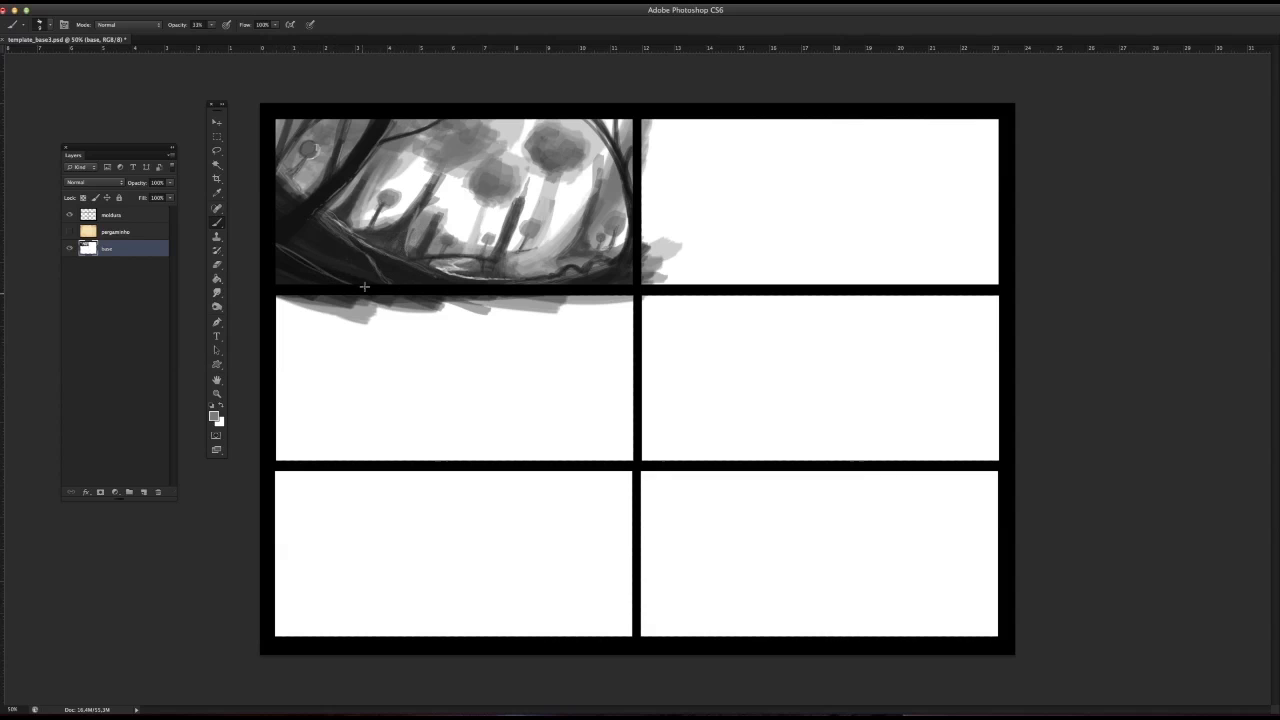
Step: Enlarge the brush and try broad mid-grey strokes across the lower-left foreground slope
right_click(357, 285)
left_click(369, 311)
left_click(346, 283)
right_click(346, 283)
left_click(368, 311)
mouse_move(281, 252)
left_mouse_down()
mouse_move(346, 288)
mouse_move(330, 292)
mouse_move(350, 278)
mouse_move(414, 288)
left_mouse_up()
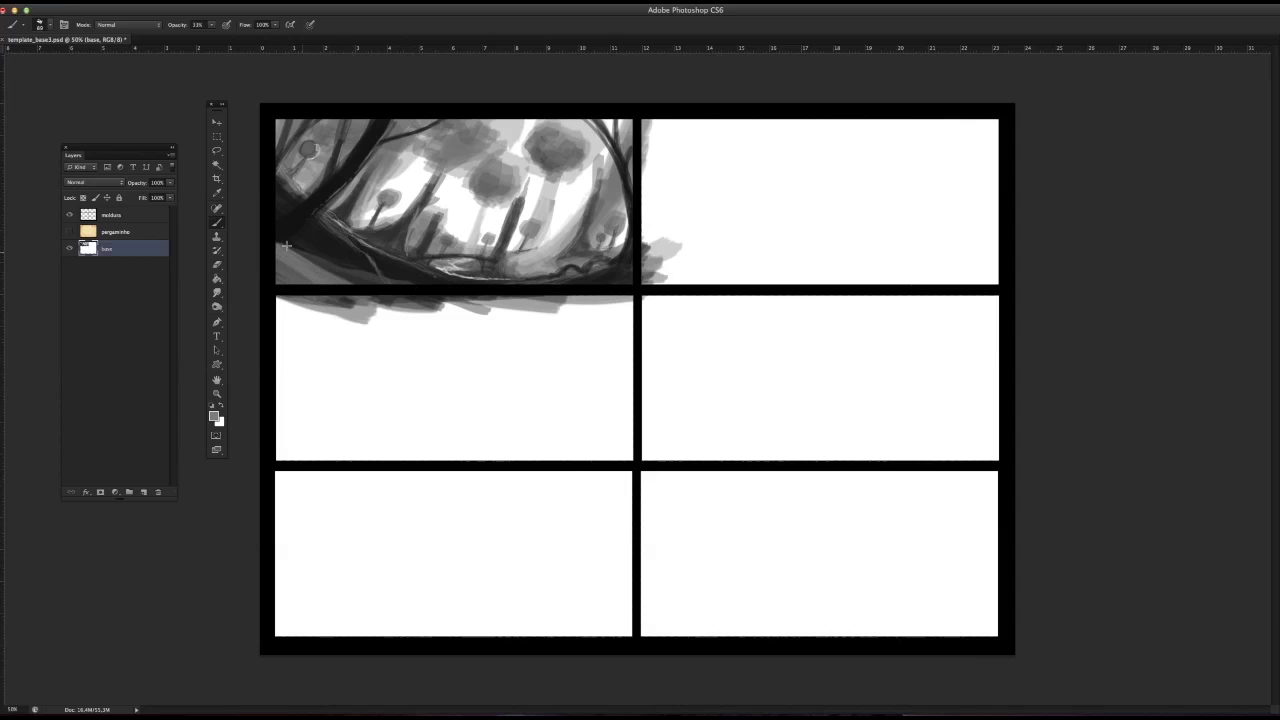
key("super+z")
left_click_drag(268, 238, 406, 294)
left_click_drag(326, 264, 450, 304)
left_click_drag(366, 284, 458, 303)
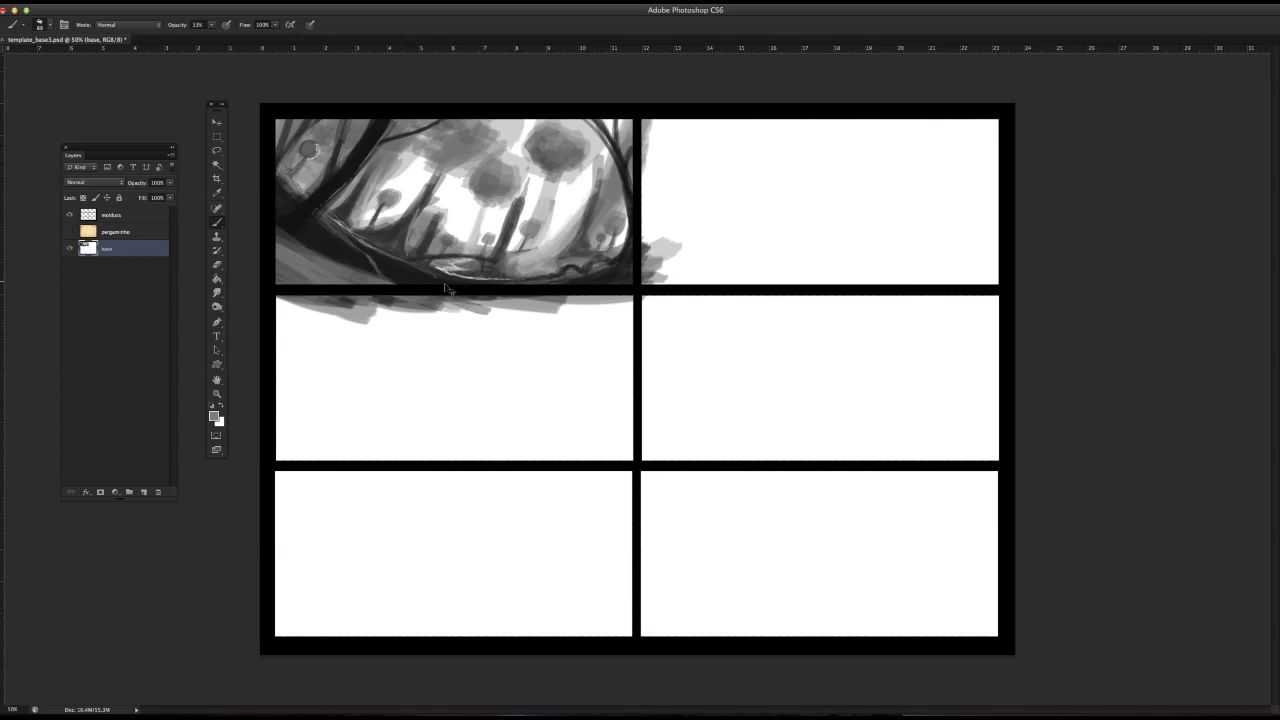
Step: Undo the broad grey strokes on the lower-left slope
key("alt+super+z")
key("alt+super+z")
key("alt+super+z")
key("alt+super+z")
key("alt+super+z")
key("alt+super+z")
key("alt+super+z")
key("alt+super+z")
key("alt+super+z")
key("alt+super+z")
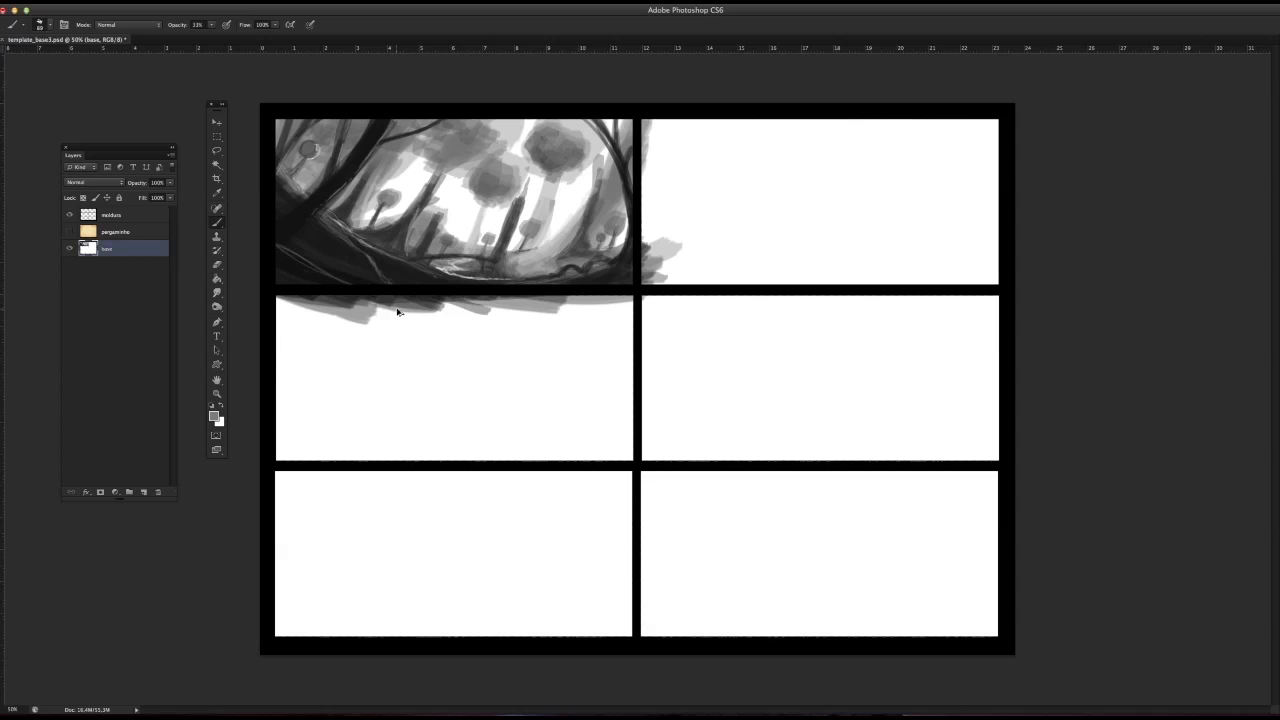
Step: Reduce the brush size, sample a dark tone, and darken the lines in the panel's lower-left corner
right_click(320, 280)
left_click(281, 256)
right_click(331, 280)
left_click_drag(368, 310, 362, 310)
left_click(282, 257)
right_click(351, 297)
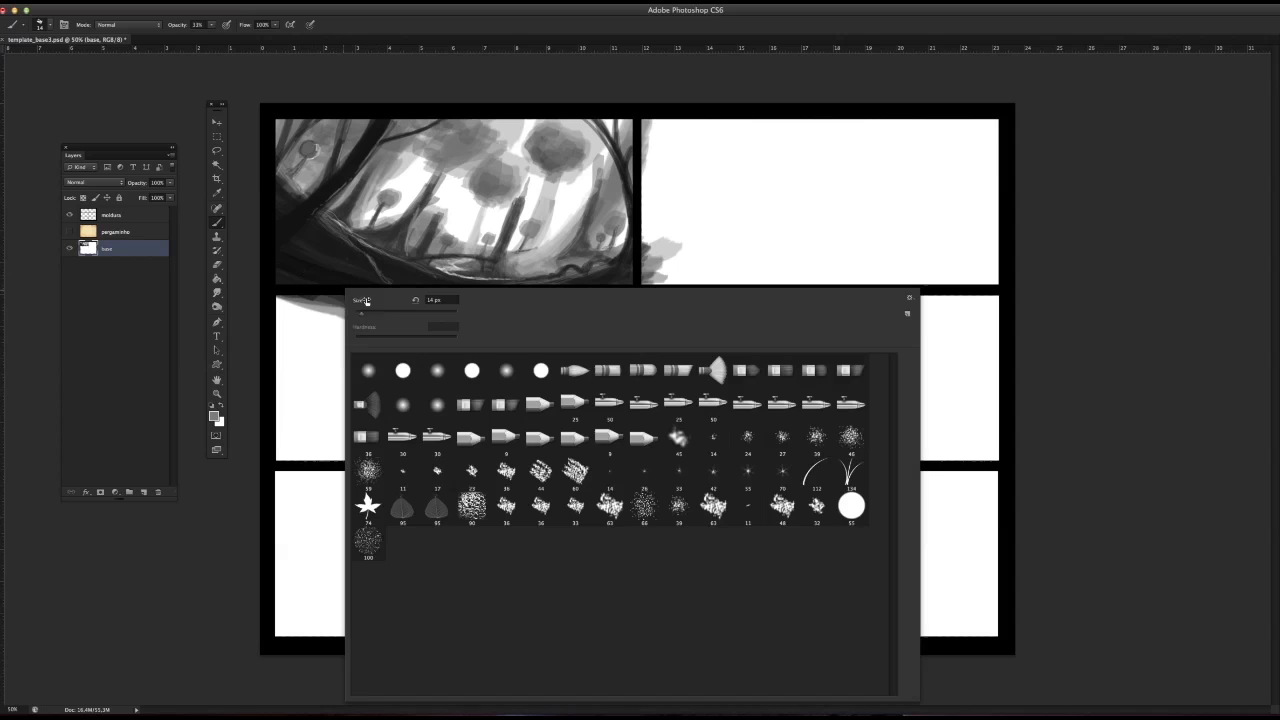
left_click(273, 266)
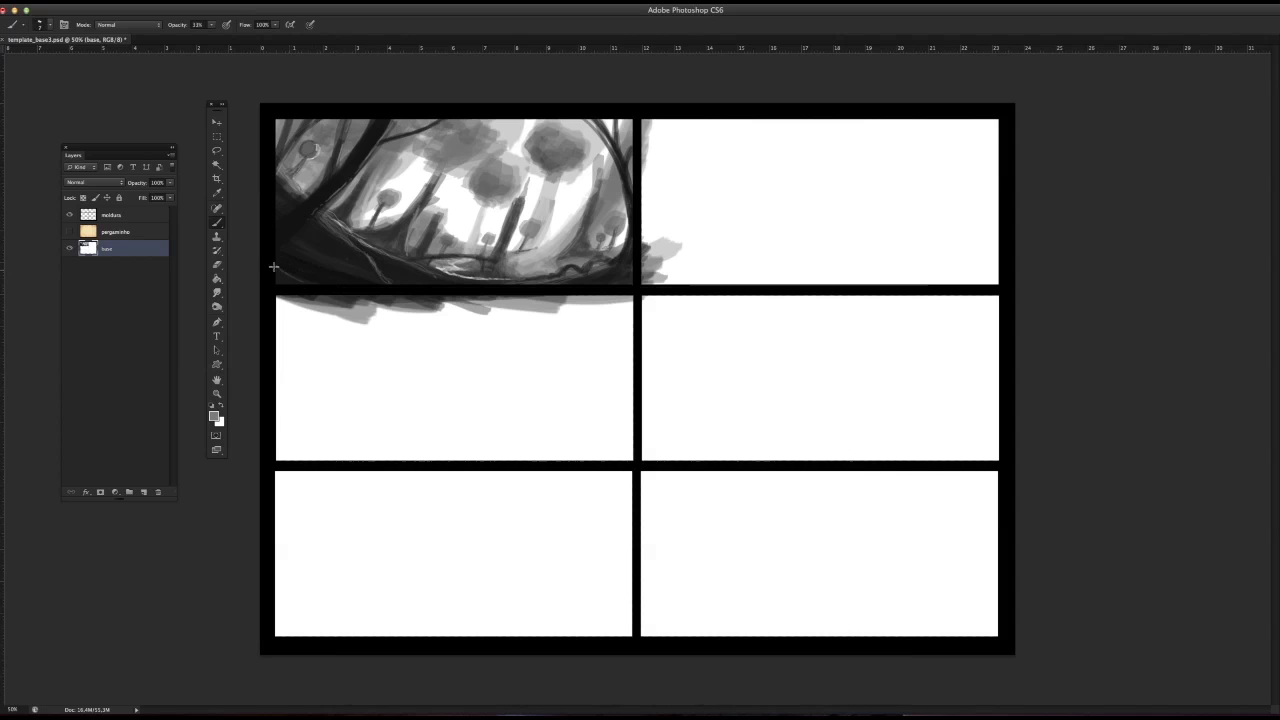
Step: Draw thin branching root lines over the dark slope below the large foreground trunk
left_click(323, 251, "alt")
left_click_drag(342, 274, 376, 285)
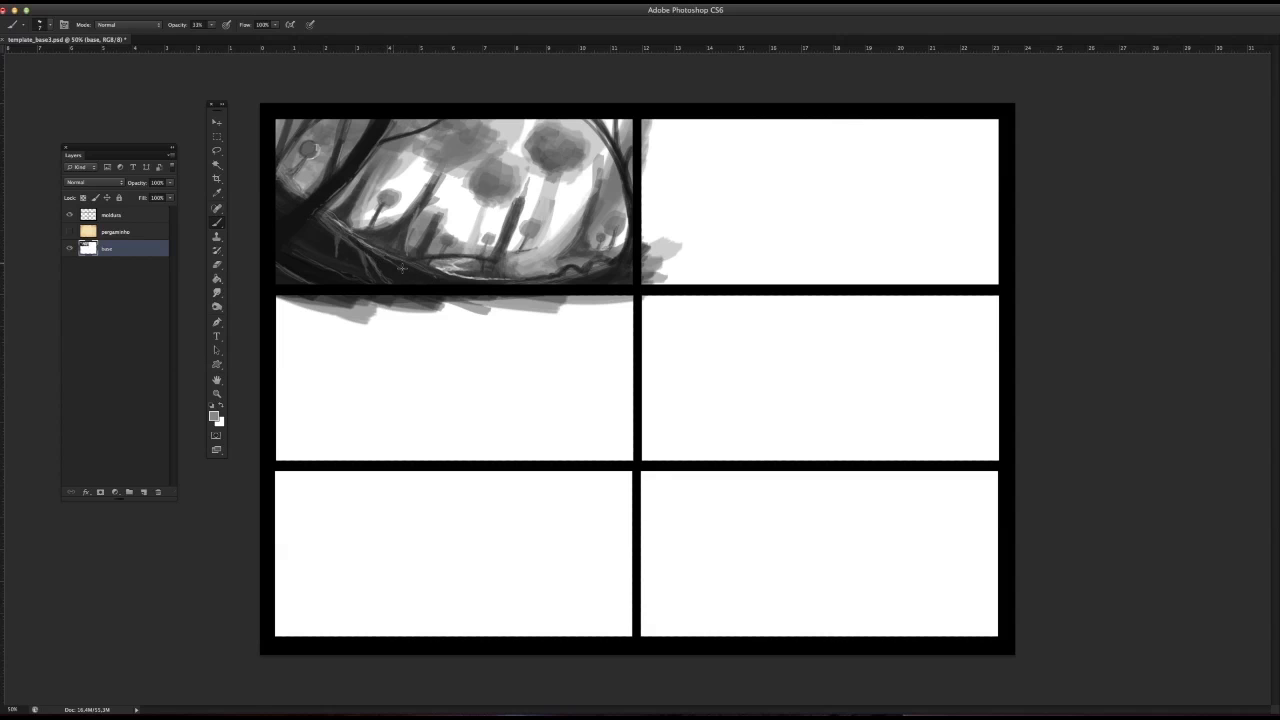
left_click(337, 257, "alt")
Step: Paint a slender pale background tree with a small round crown below the large right-hand crown
left_click(560, 186, "alt")
left_click(560, 201, "alt")
mouse_move(560, 199)
left_mouse_down()
mouse_move(552, 207)
mouse_move(557, 196)
left_mouse_up()
left_click(554, 195, "alt")
left_click(437, 205, "alt")
right_click(448, 205)
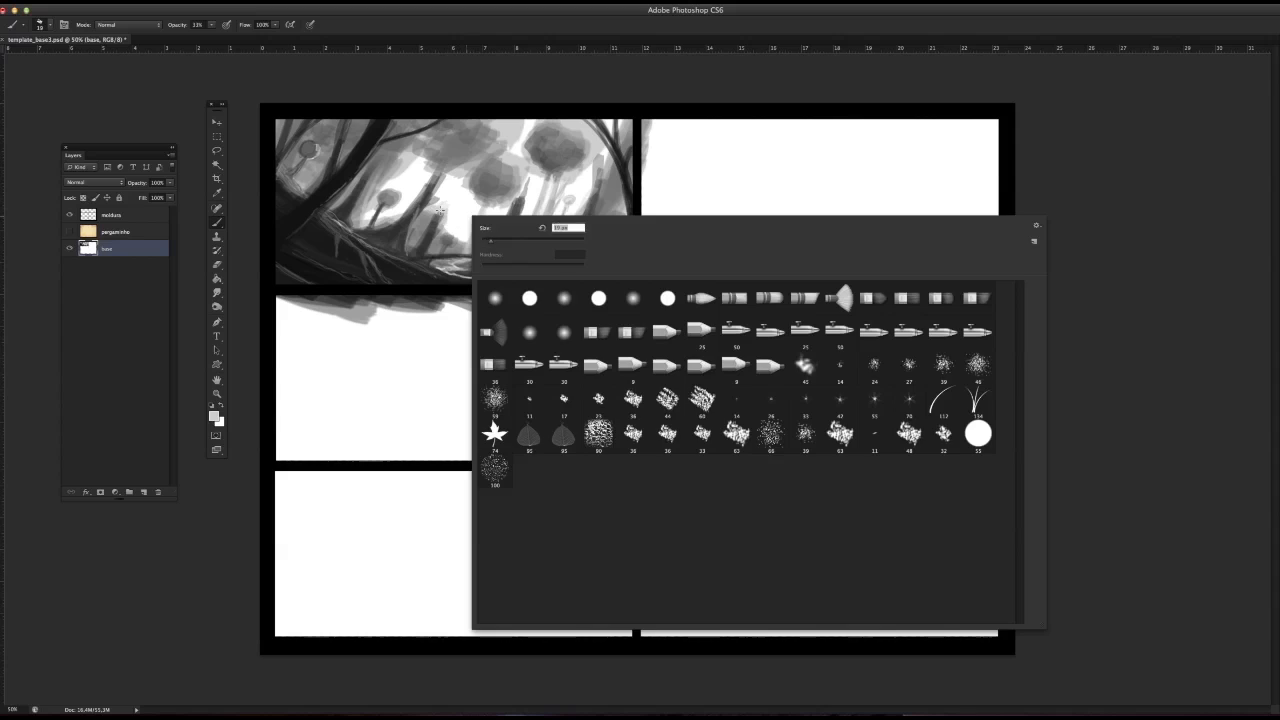
key("Escape")
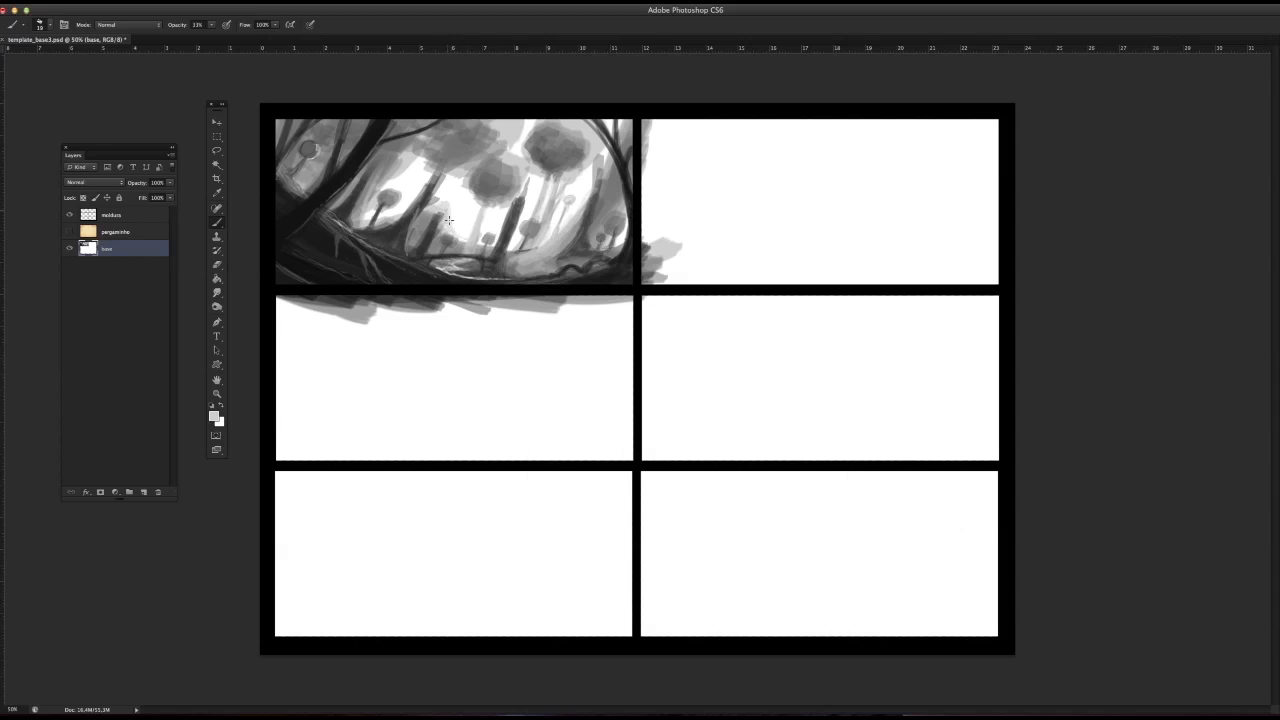
left_click(452, 236, "alt")
left_click_drag(564, 202, 565, 202)
Step: Adjust the brush size and paint small round background trees in the bright gap left of the middle trunk
left_click(481, 230, "alt")
left_click(484, 221, "alt")
right_click(485, 223)
left_click_drag(512, 259, 506, 259)
left_click(486, 219)
left_click(494, 211, "alt")
left_click(483, 227, "alt")
mouse_move(466, 205)
left_mouse_down()
mouse_move(498, 236)
mouse_move(470, 212)
mouse_move(506, 202)
mouse_move(489, 222)
mouse_move(497, 161)
left_mouse_up()
Step: Resize the brush and add foliage strokes to the large round crowns in the centre and right
right_click(474, 209)
left_click(502, 206, "alt")
left_click_drag(536, 138, 548, 140)
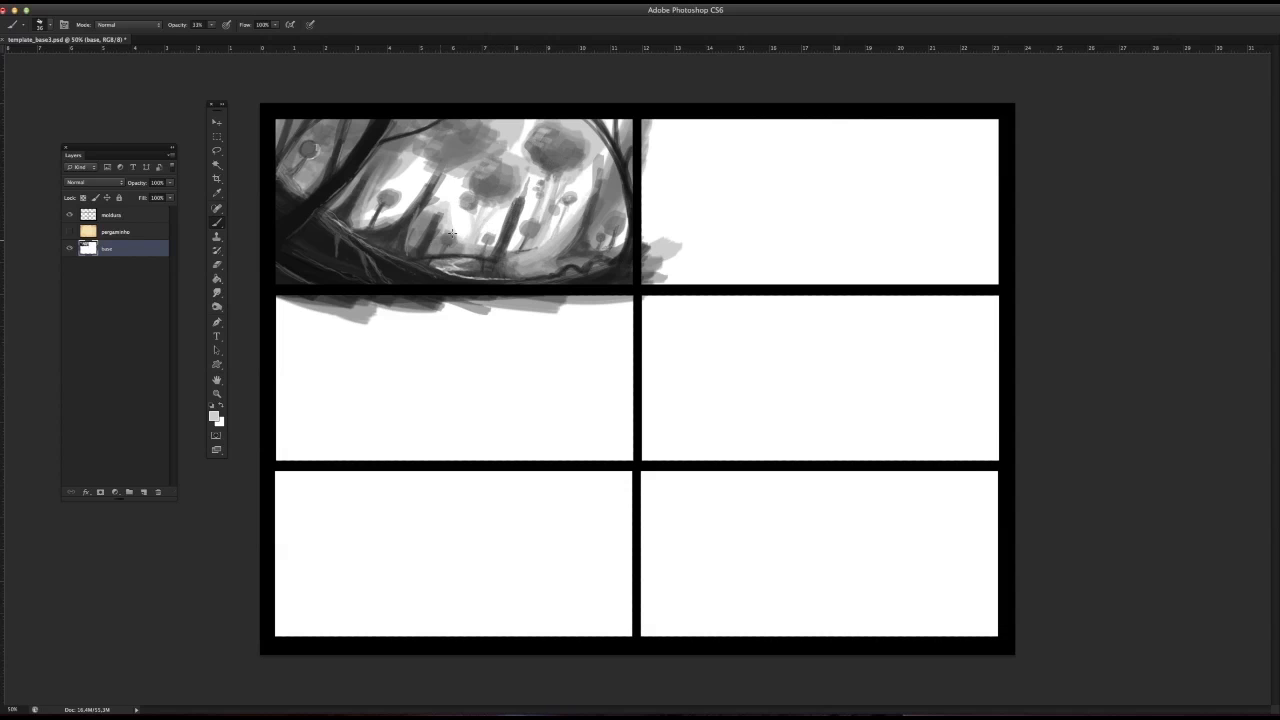
Step: Set the brush to 10 px and paint dark forked branches on the leaning trunk left of centre
right_click(470, 229)
left_click(519, 87)
left_click(449, 205, "alt")
left_click(434, 202, "alt")
right_click(443, 209)
left_click(466, 232)
left_click(434, 202)
left_click_drag(421, 197, 422, 154)
left_click(436, 221, "alt")
left_click_drag(442, 206, 435, 234)
Step: Sample greys from the scene and touch up the ground, the middle trunk, and the right-hand trunk
right_click(432, 238)
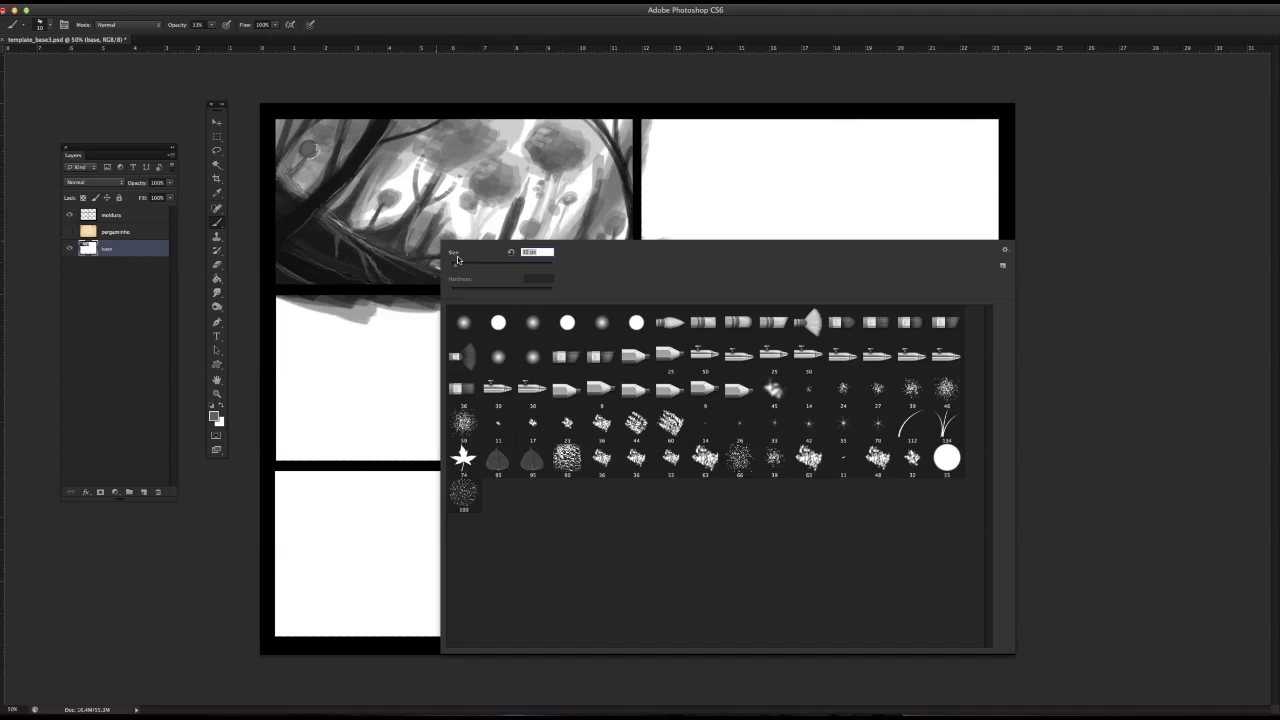
key("Escape")
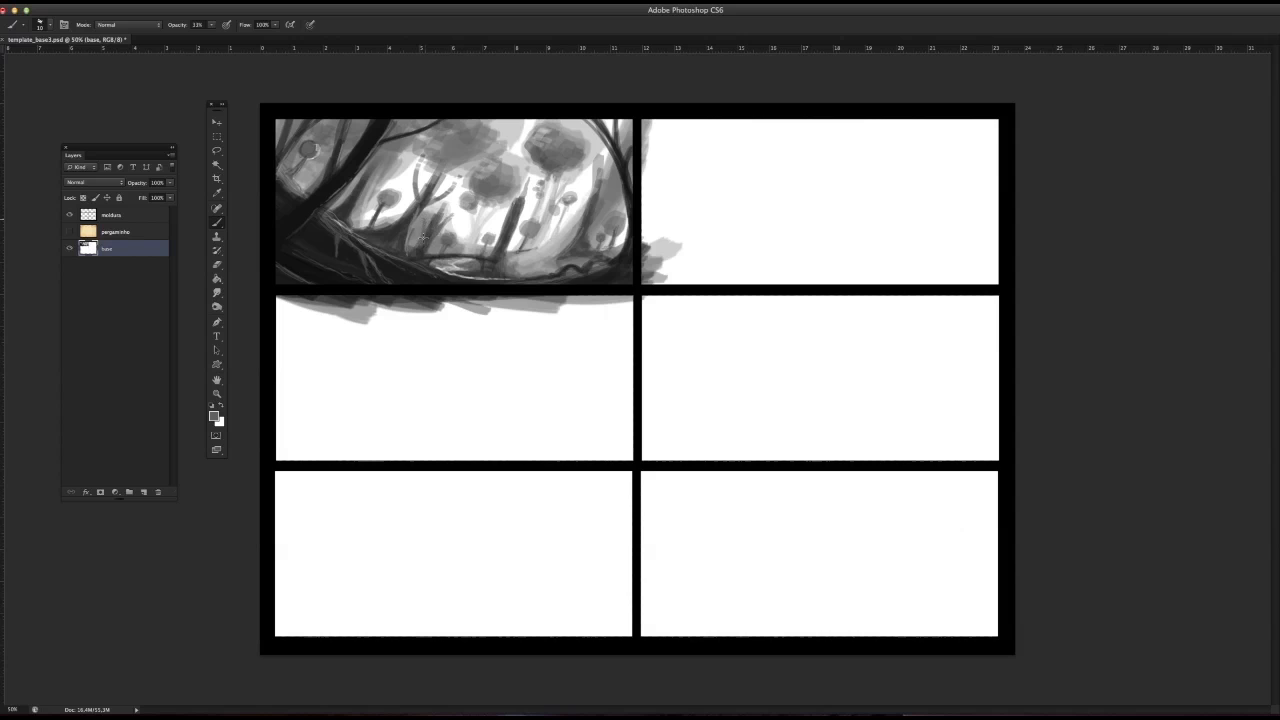
left_click(421, 251, "alt")
left_click(420, 258, "alt")
left_click(509, 209, "alt")
left_click(603, 180, "alt")
left_click(591, 216, "alt")
Step: Sample a near-white and draw thin highlights along the right curved trunk's edge and the central ground contour
left_click(477, 225, "alt")
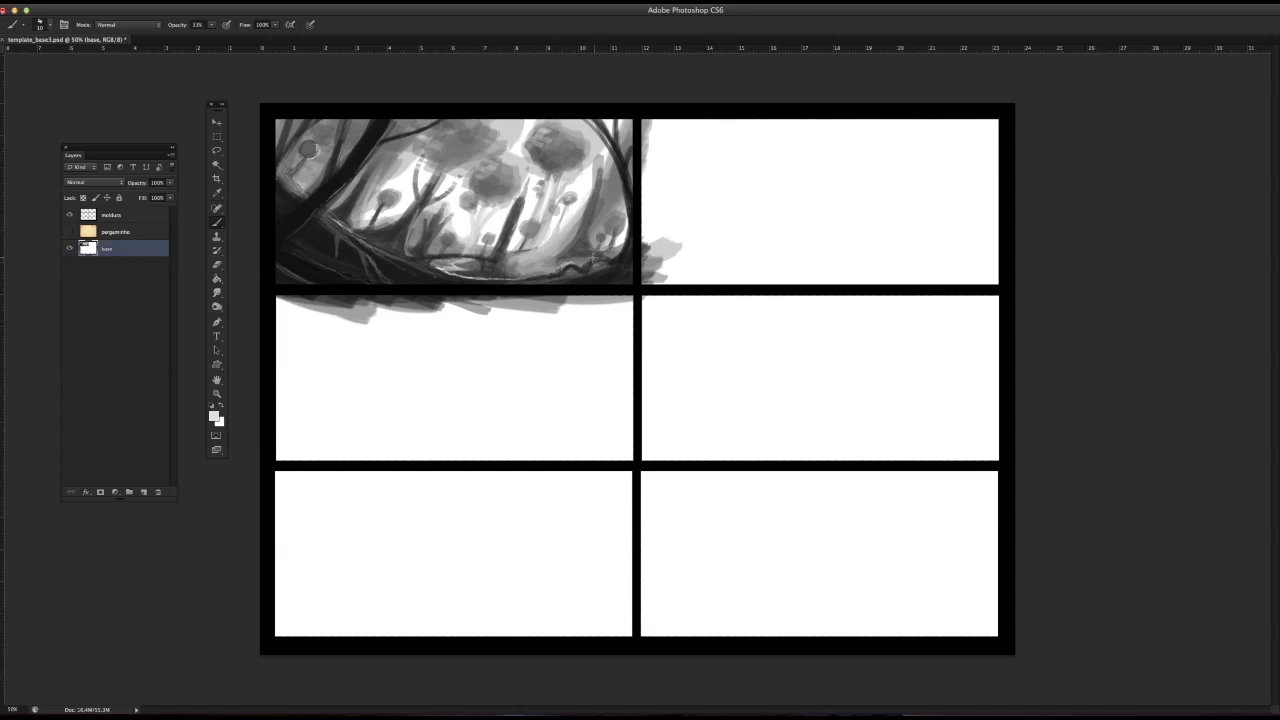
left_click_drag(629, 235, 602, 273)
left_click_drag(396, 258, 470, 285)
Step: Set the brush to 22 px and add a small dark touch to the ground beside the middle trunk
right_click(507, 248)
left_click(533, 275)
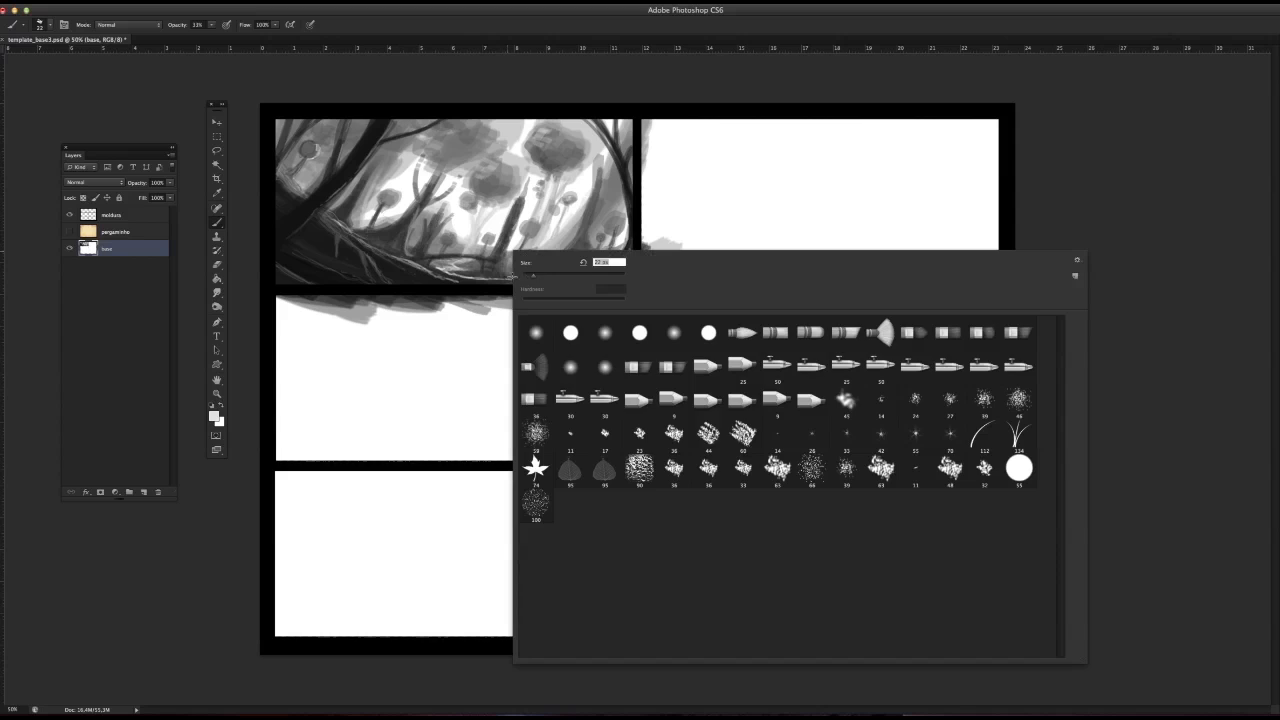
left_click(505, 254, "alt")
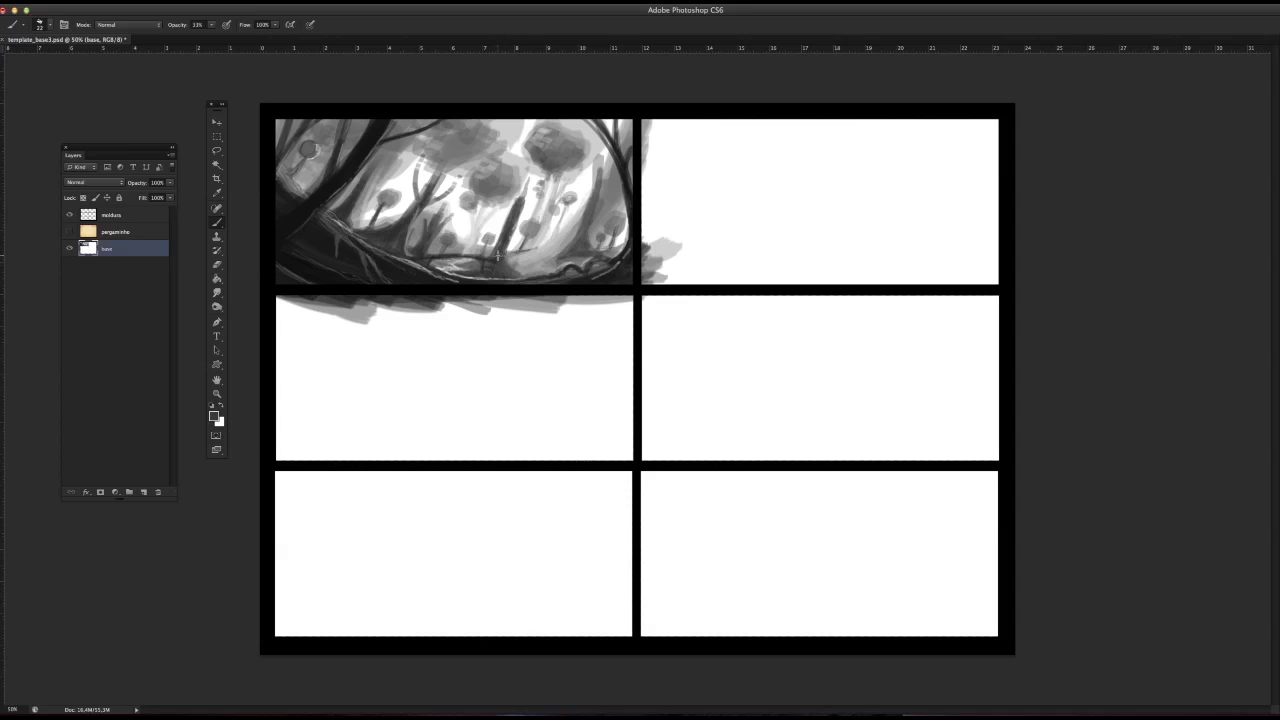
left_click_drag(515, 263, 516, 261)
Step: Select the painted first panel with a rectangular marquee that follows its inner border
left_click(216, 136)
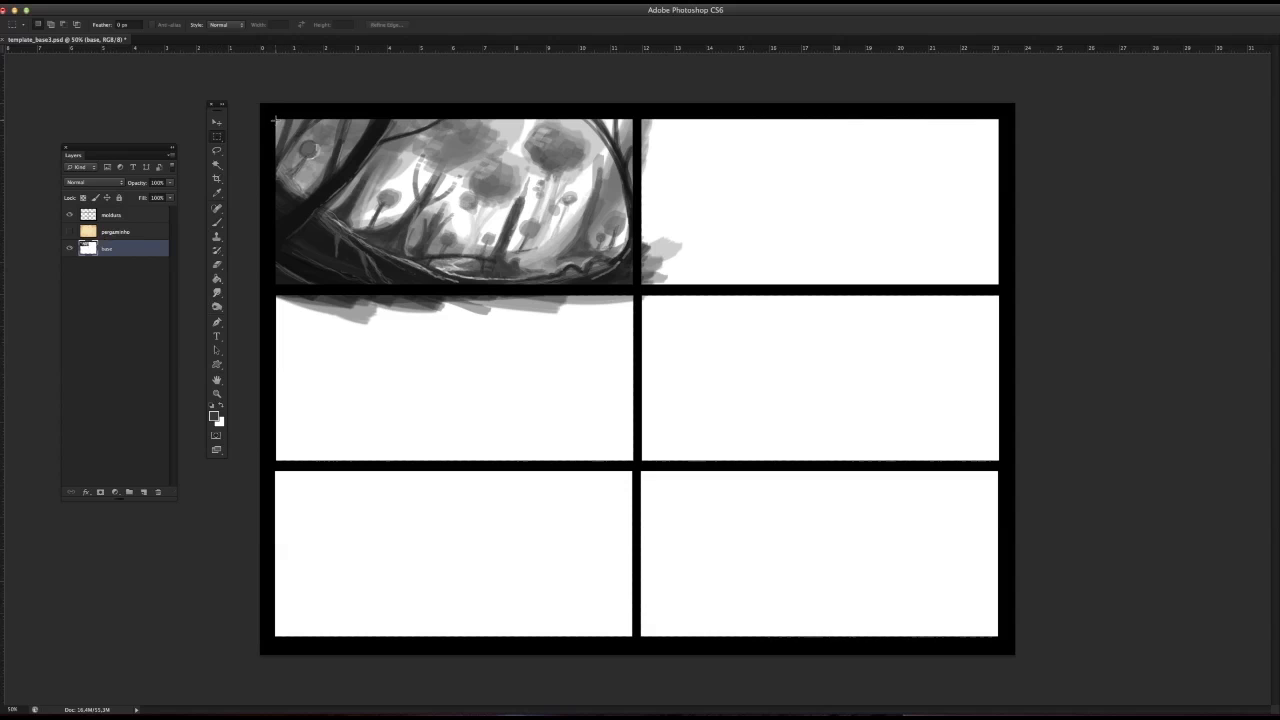
left_click_drag(275, 117, 634, 284)
left_click_drag(283, 123, 633, 285)
key("c")
key("Return")
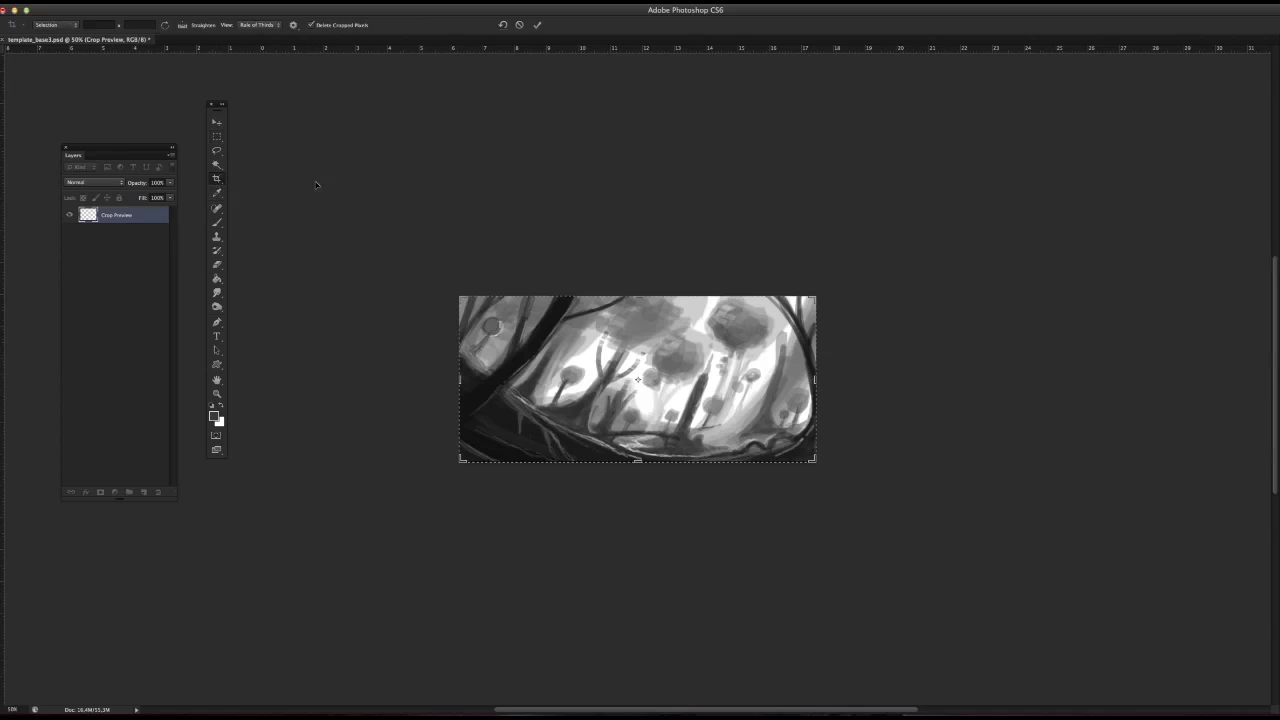
left_click(112, 2)
left_click(130, 10)
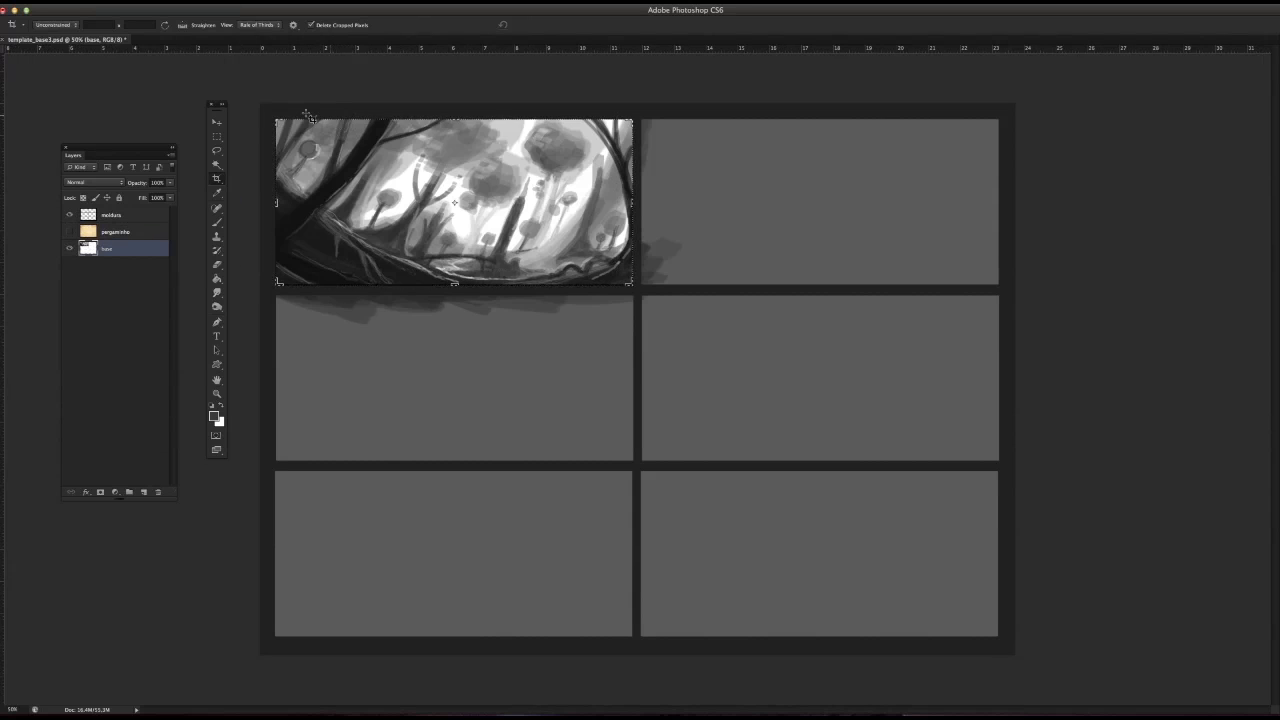
Step: Cut the selected forest painting out of the base layer and paste it in place on a new layer
left_click(112, 2)
left_click(116, 71)
left_click(112, 2)
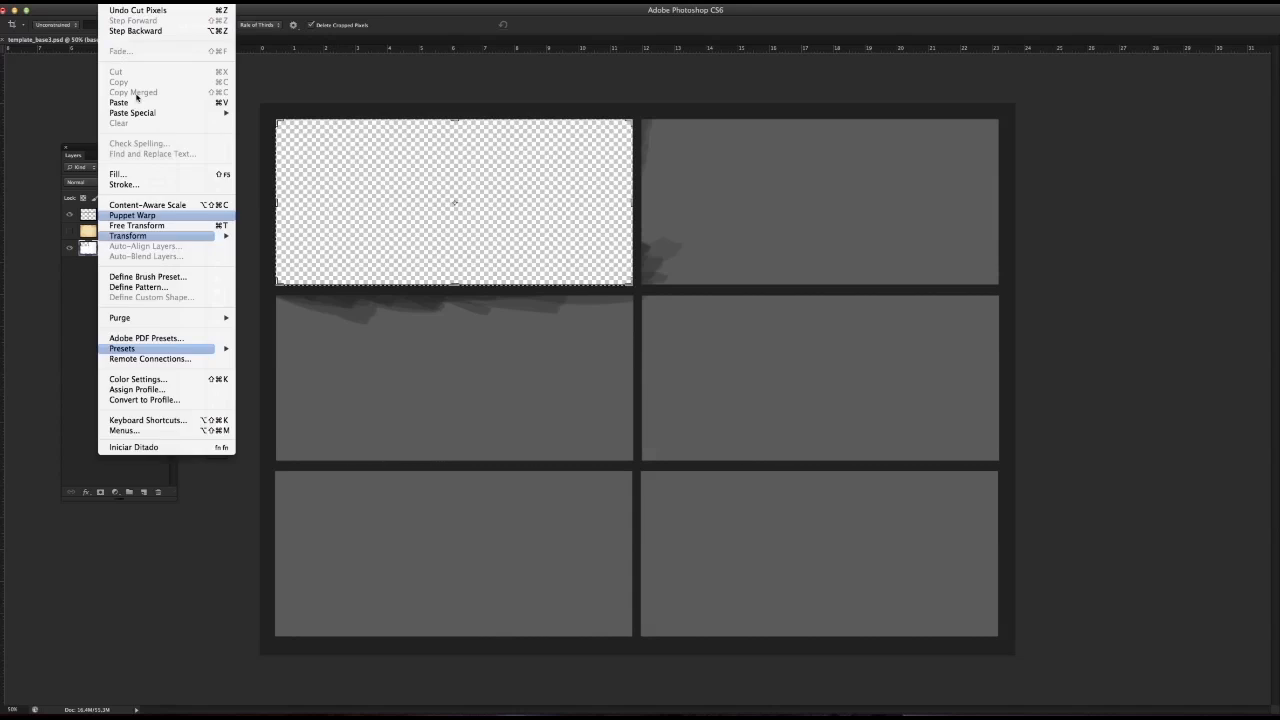
mouse_move(150, 112)
left_click(290, 113)
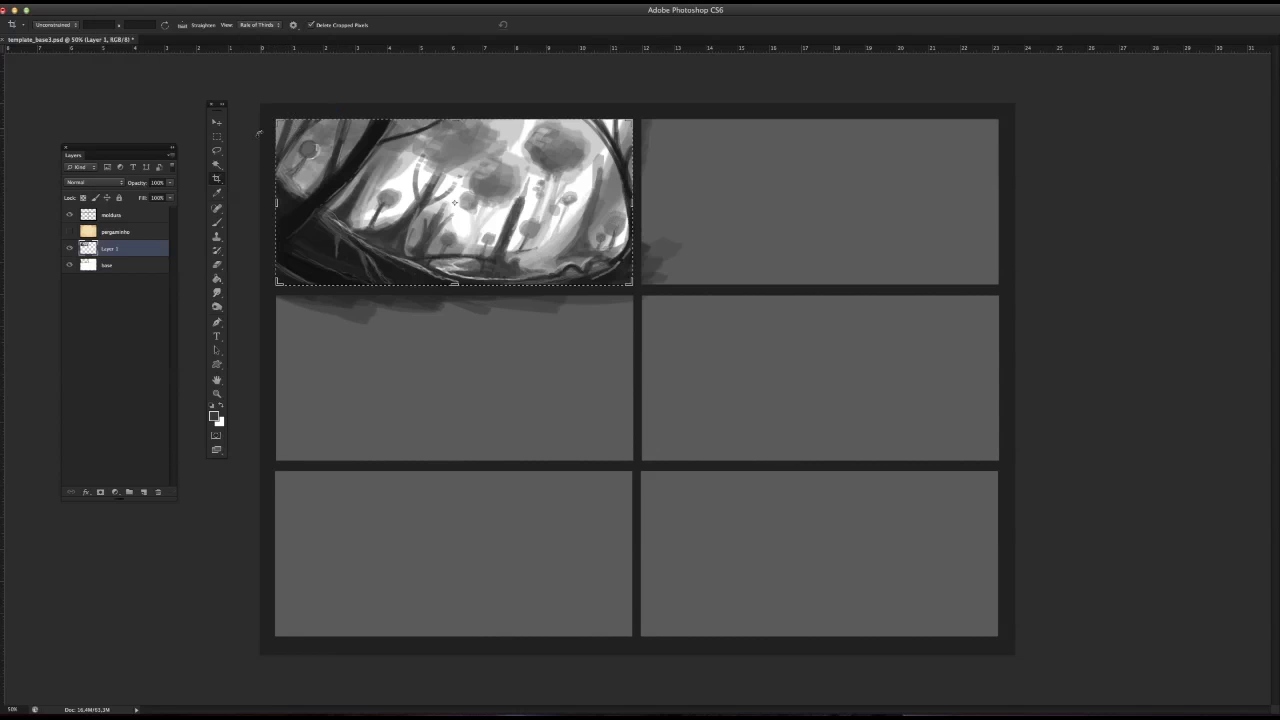
left_click(216, 136)
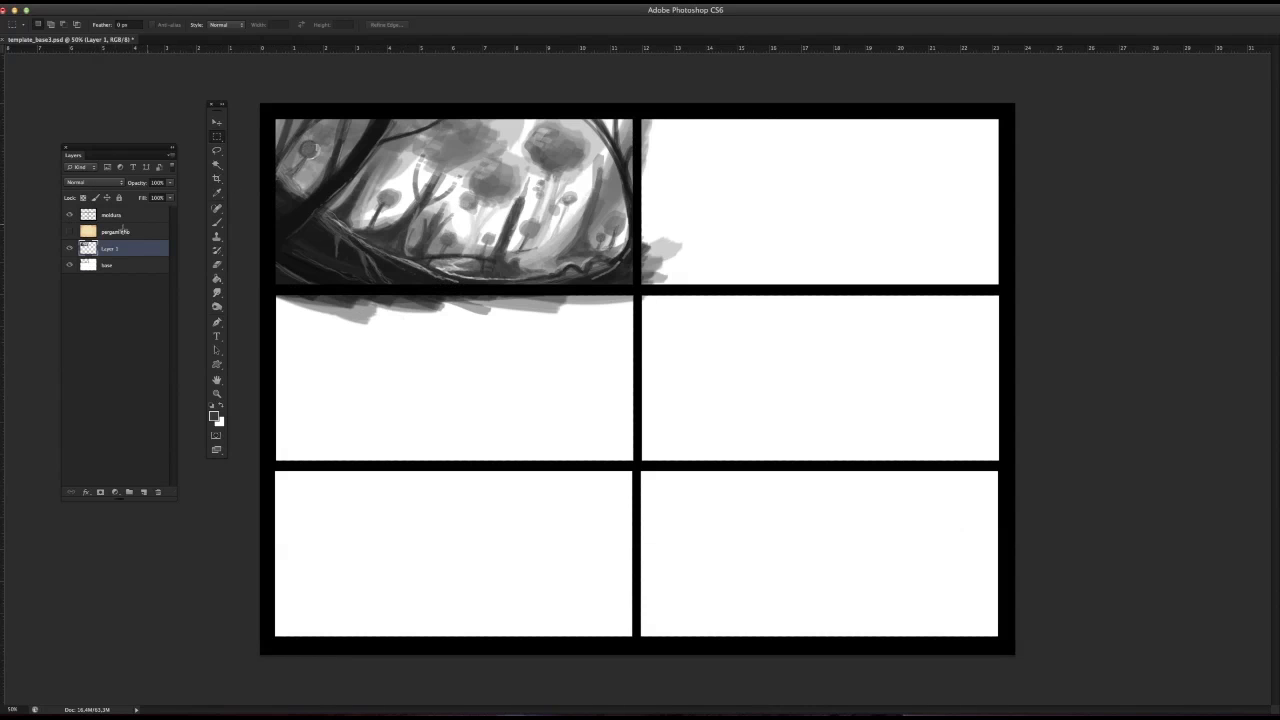
Step: Flip the pasted forest layer horizontally
left_click(127, 10)
mouse_move(150, 231)
left_click(272, 366)
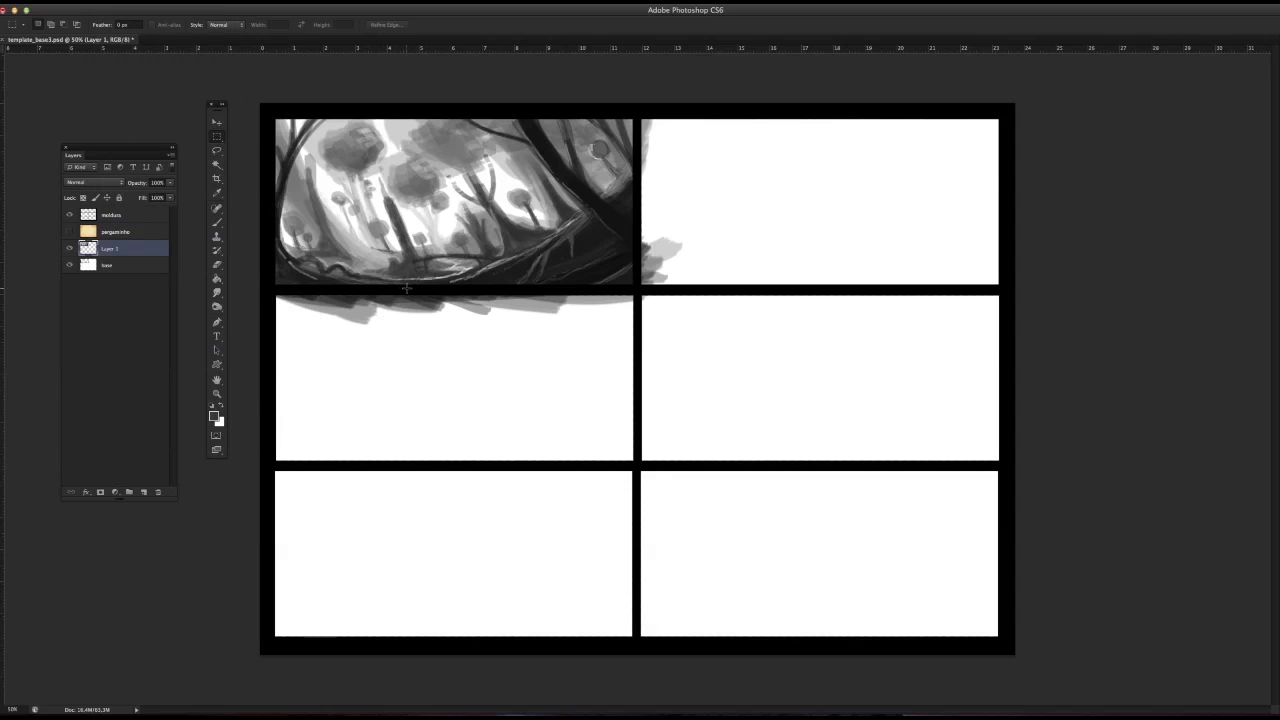
Step: Try rotating the flipped forest layer clockwise and apply the transformation
left_click(127, 10)
mouse_move(150, 236)
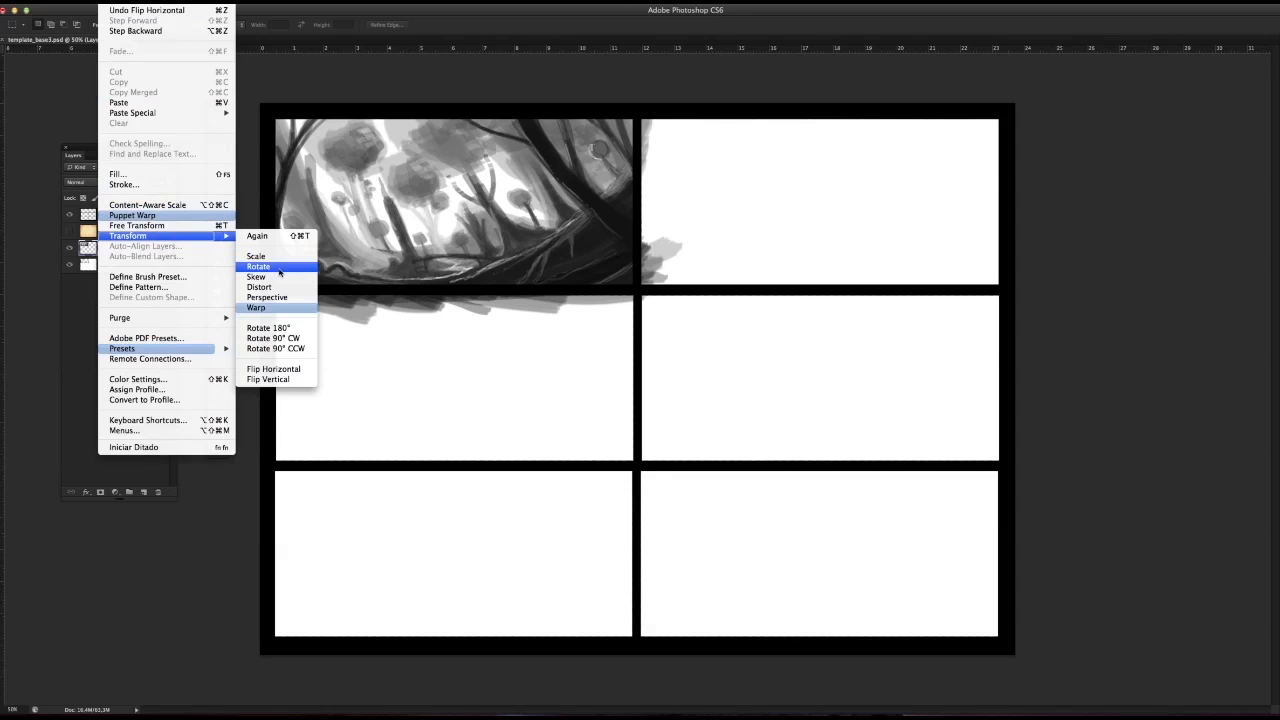
left_click(280, 267)
left_click_drag(662, 116, 634, 166)
left_click(216, 137)
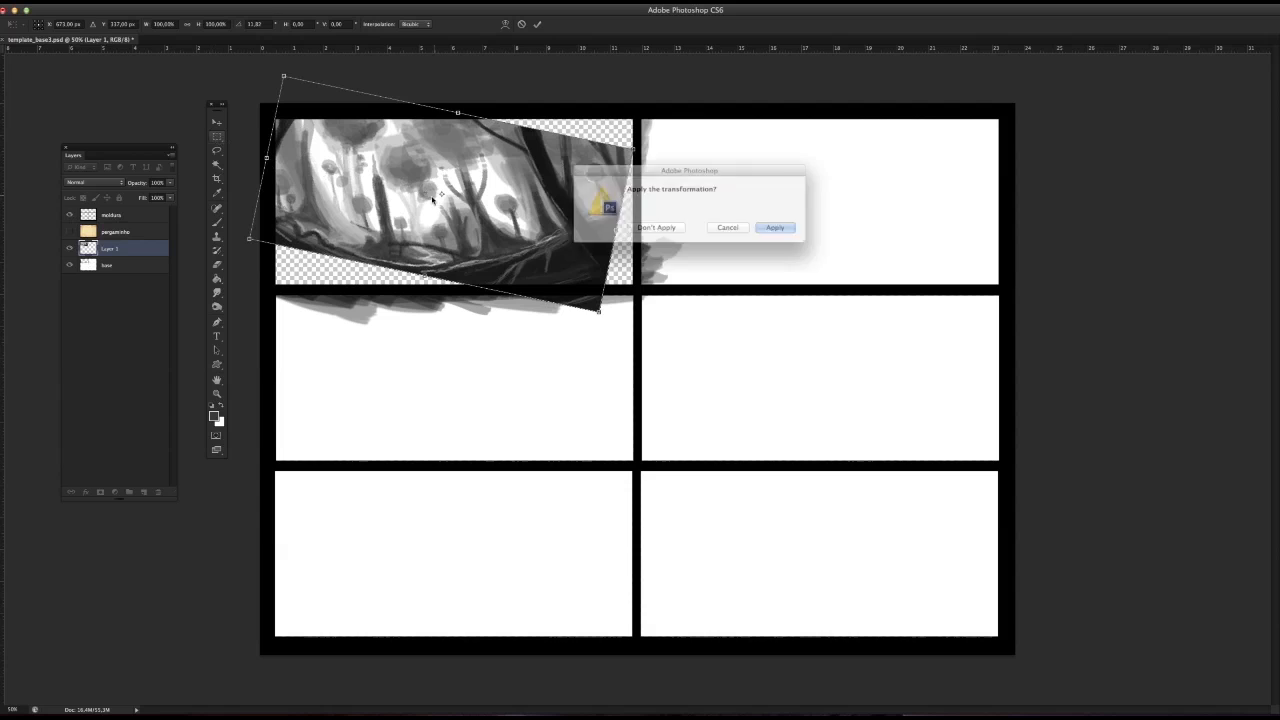
left_click(771, 226)
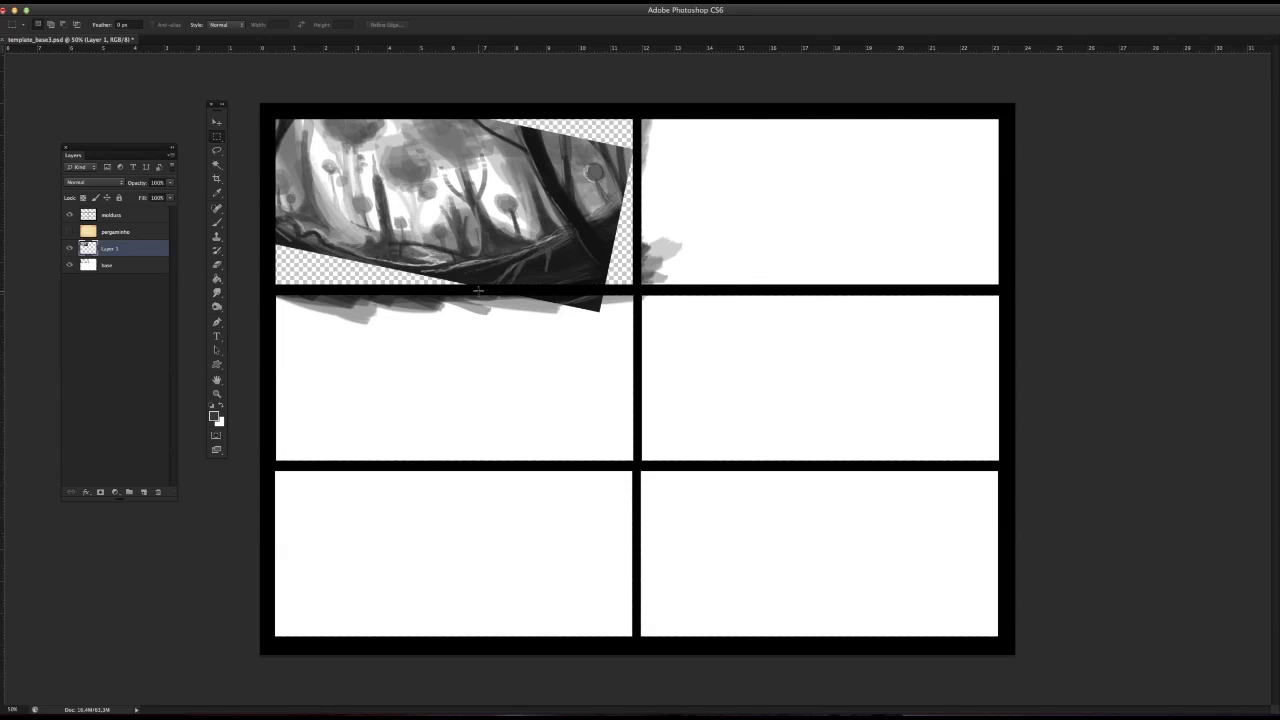
Step: Cut away the corner of the rotated painting that extends below the first panel
left_click_drag(466, 284, 658, 345)
left_click(112, 2)
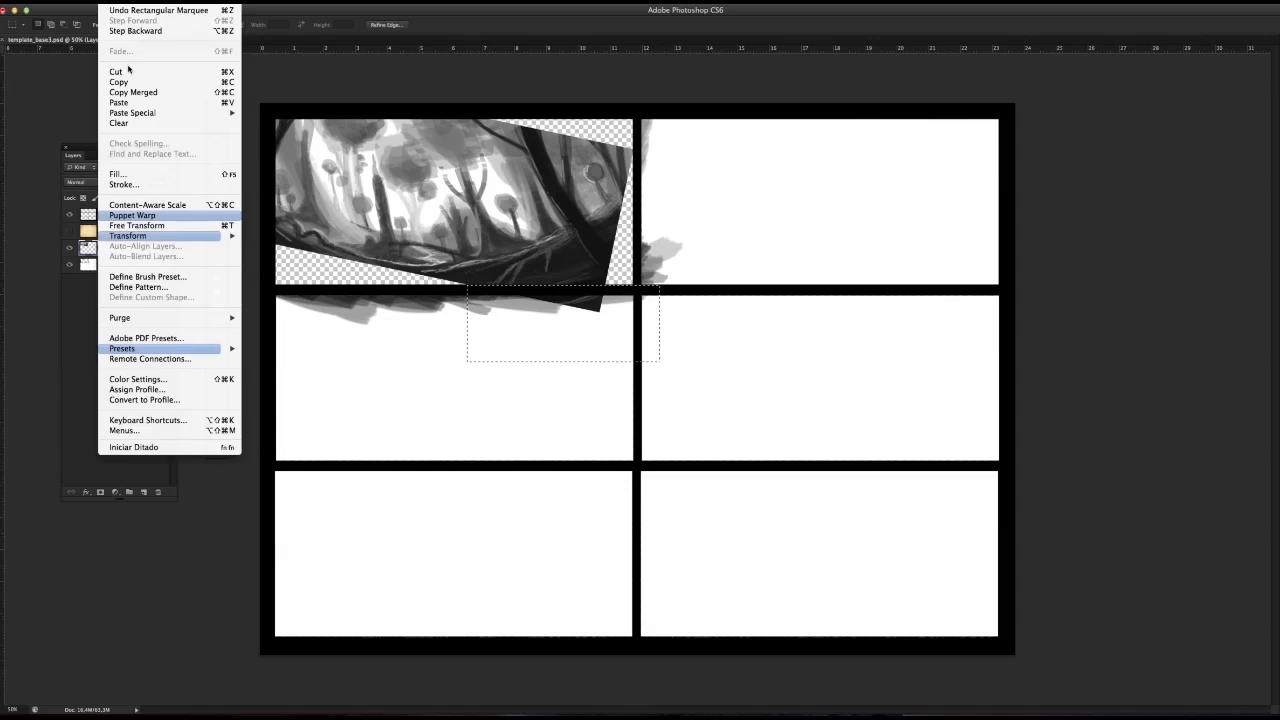
left_click(130, 71)
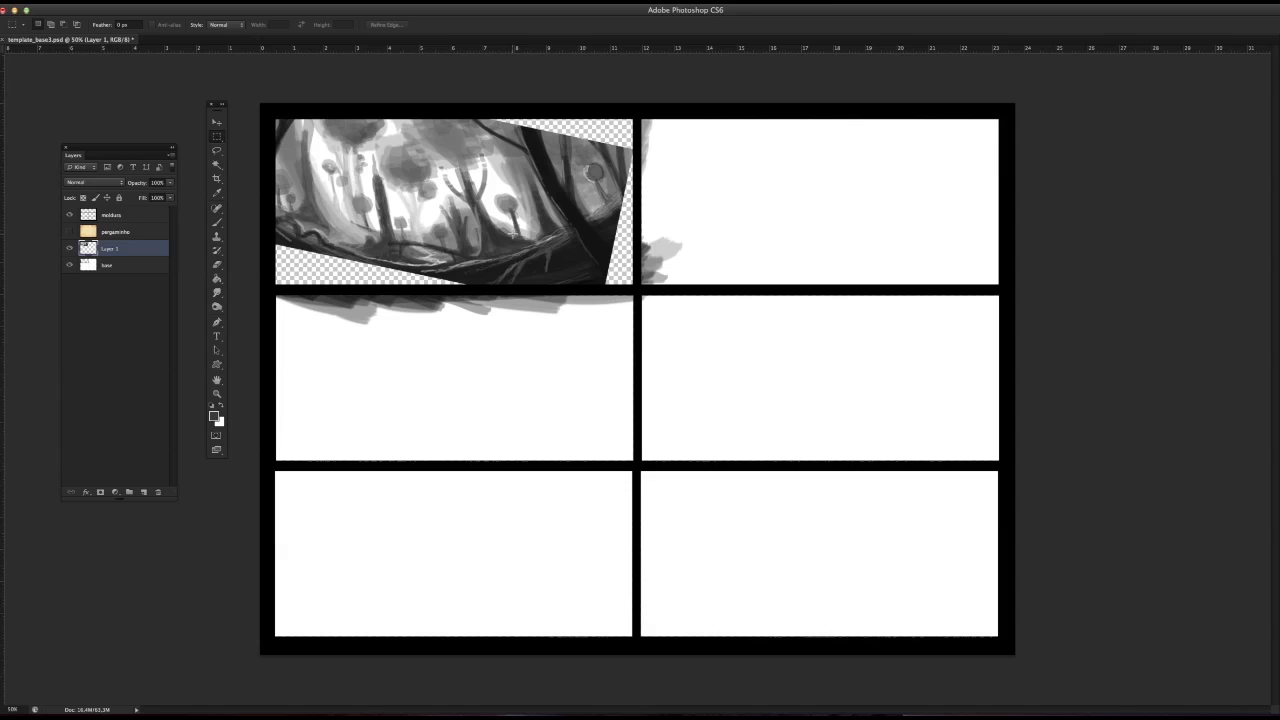
Step: Undo the corner cut and the rotation of the forest layer
key("super+alt+z")
key("super+alt+z")
key("super+alt+z")
key("super+alt+z")
key("super+alt+z")
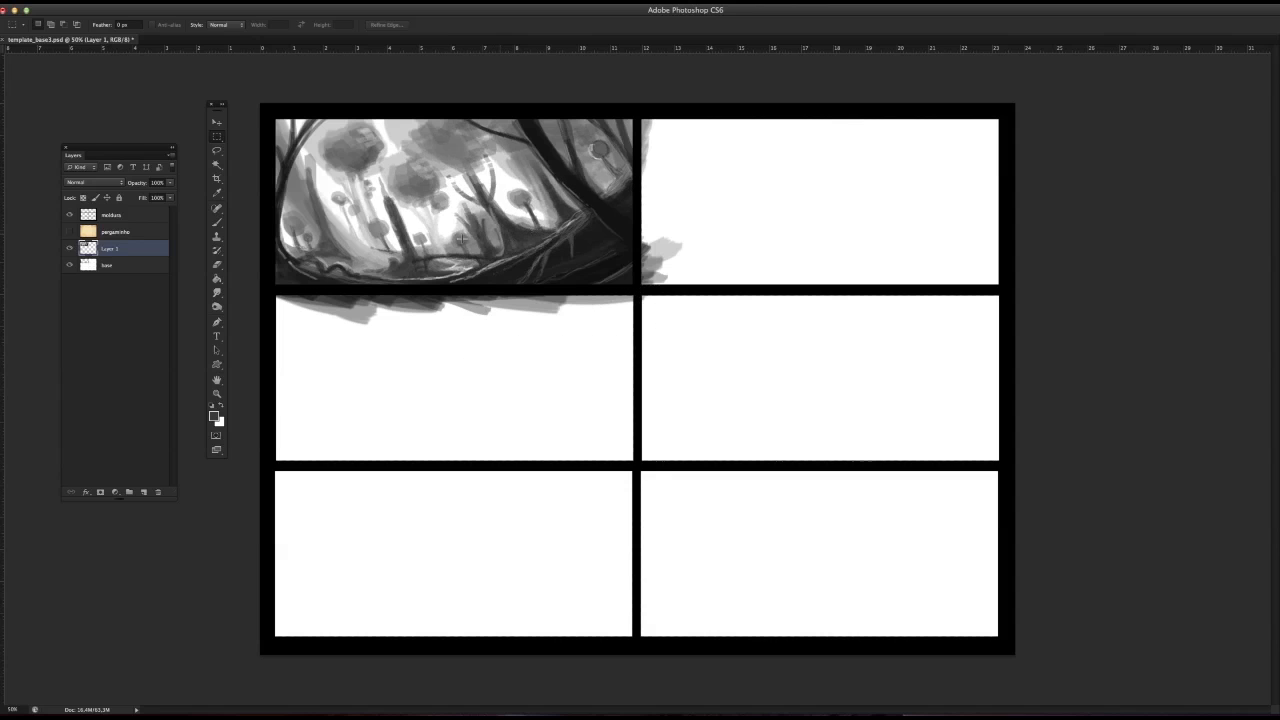
Step: Duplicate Layer 1 as Layer 1 copy and hide the original, leaving the copy visible
right_click(145, 251)
left_click(177, 283)
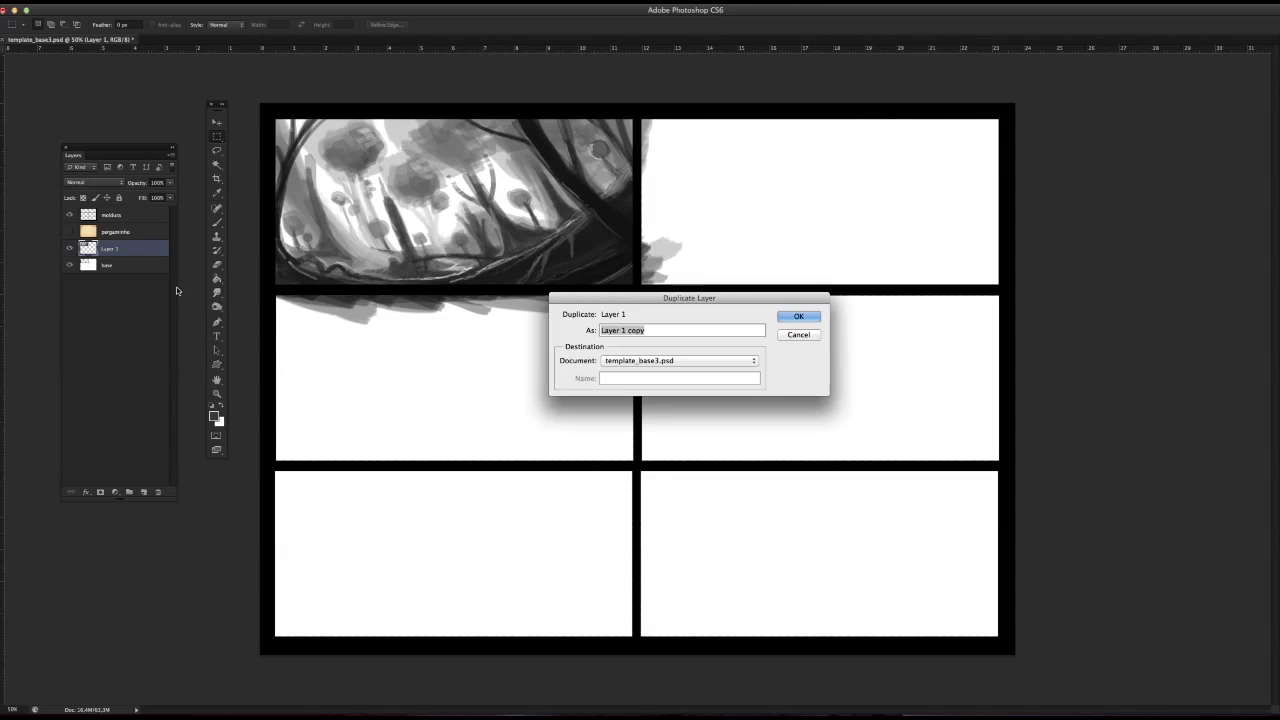
key("Return")
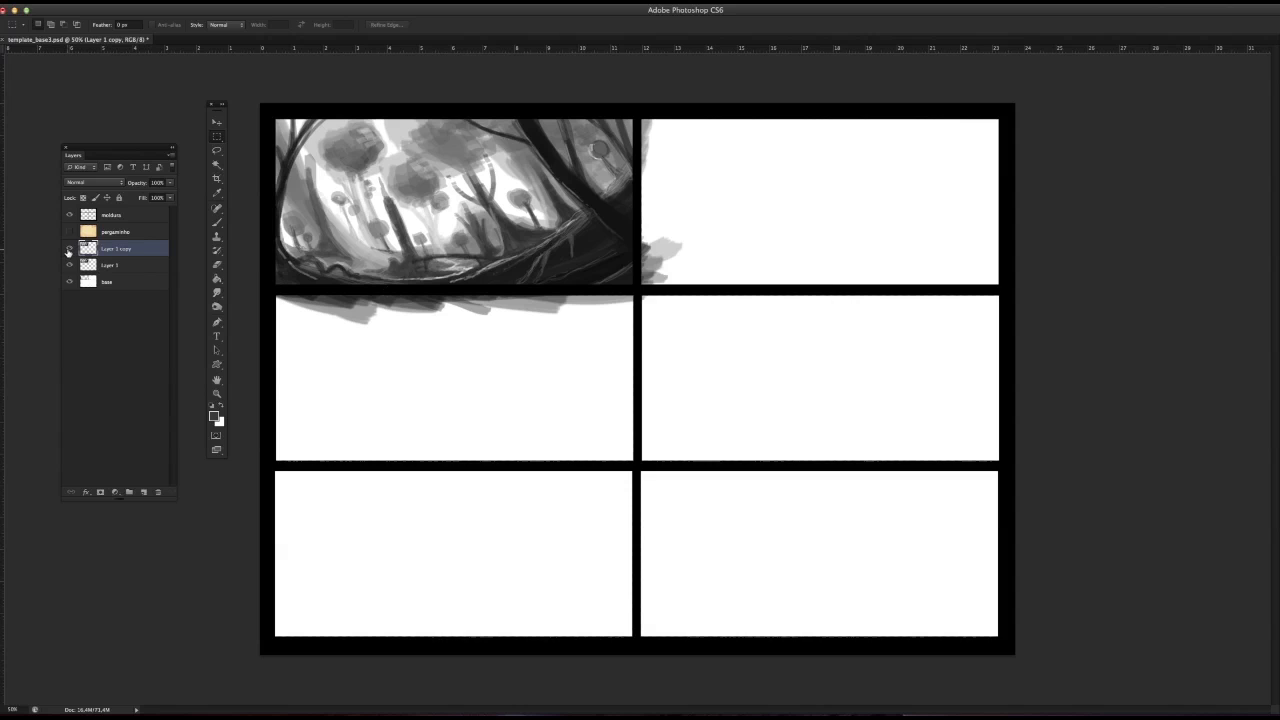
left_click(70, 249)
left_click(70, 265)
left_click(70, 265)
left_click(70, 249)
left_click(70, 249)
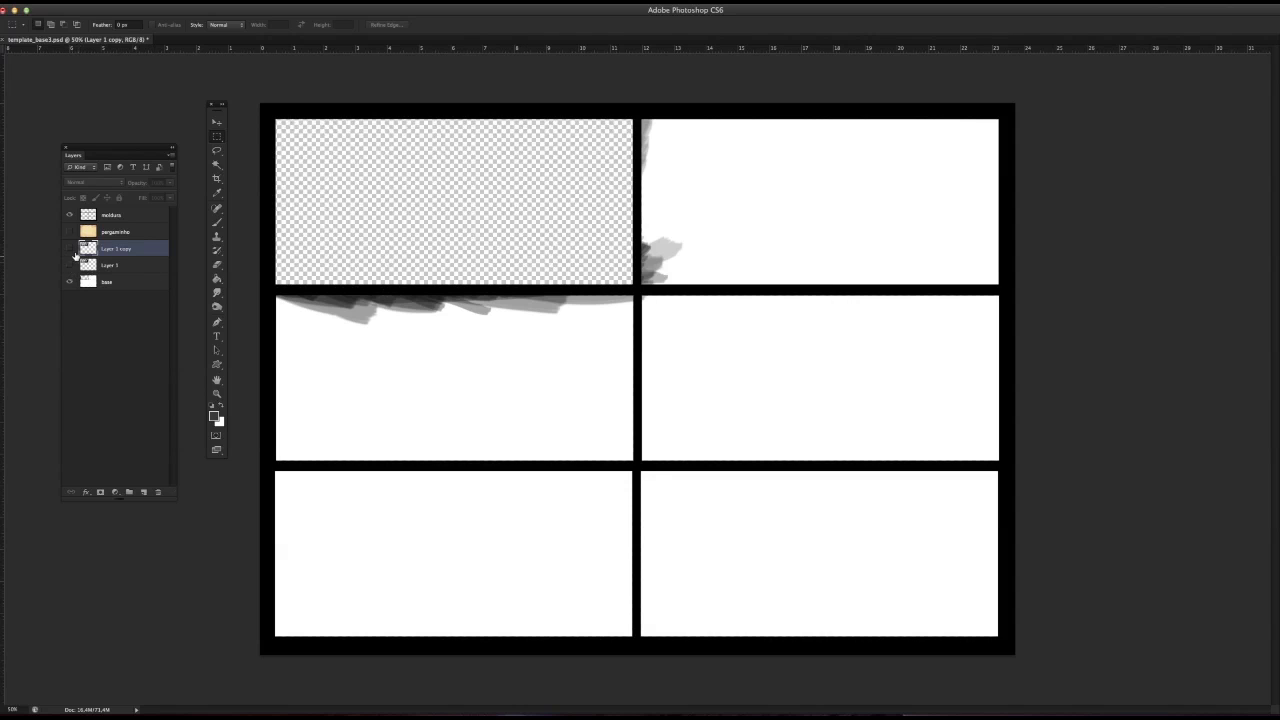
left_click(71, 250)
Step: Rotate Layer 1 copy slightly clockwise within the first panel and apply the transformation
left_click(109, 2)
mouse_move(140, 237)
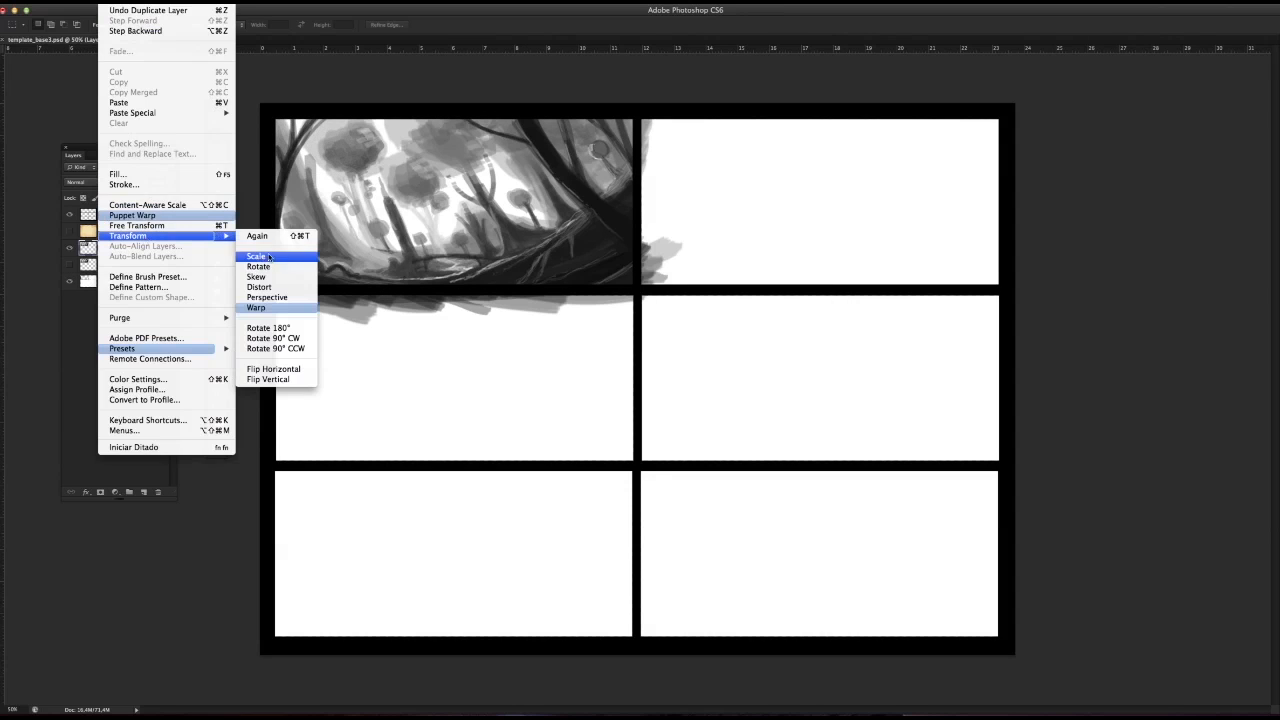
left_click(258, 267)
right_click(481, 198)
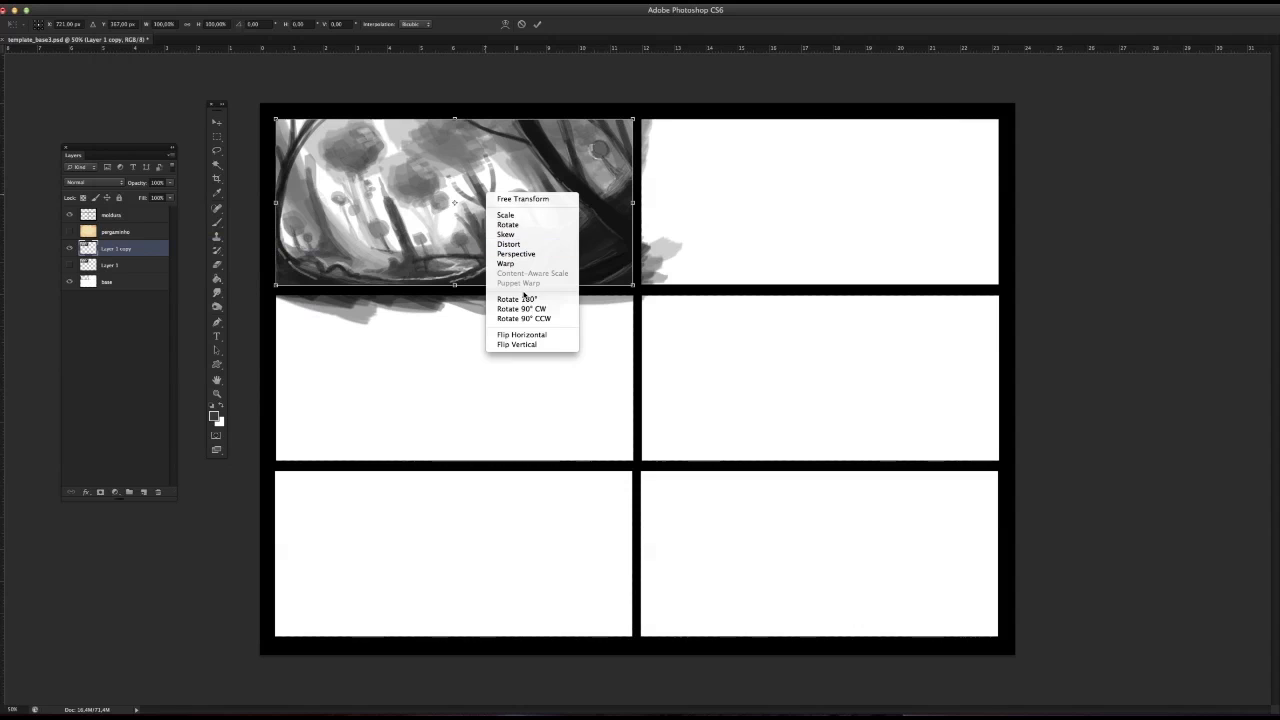
left_click(700, 86)
left_click_drag(635, 117, 641, 143)
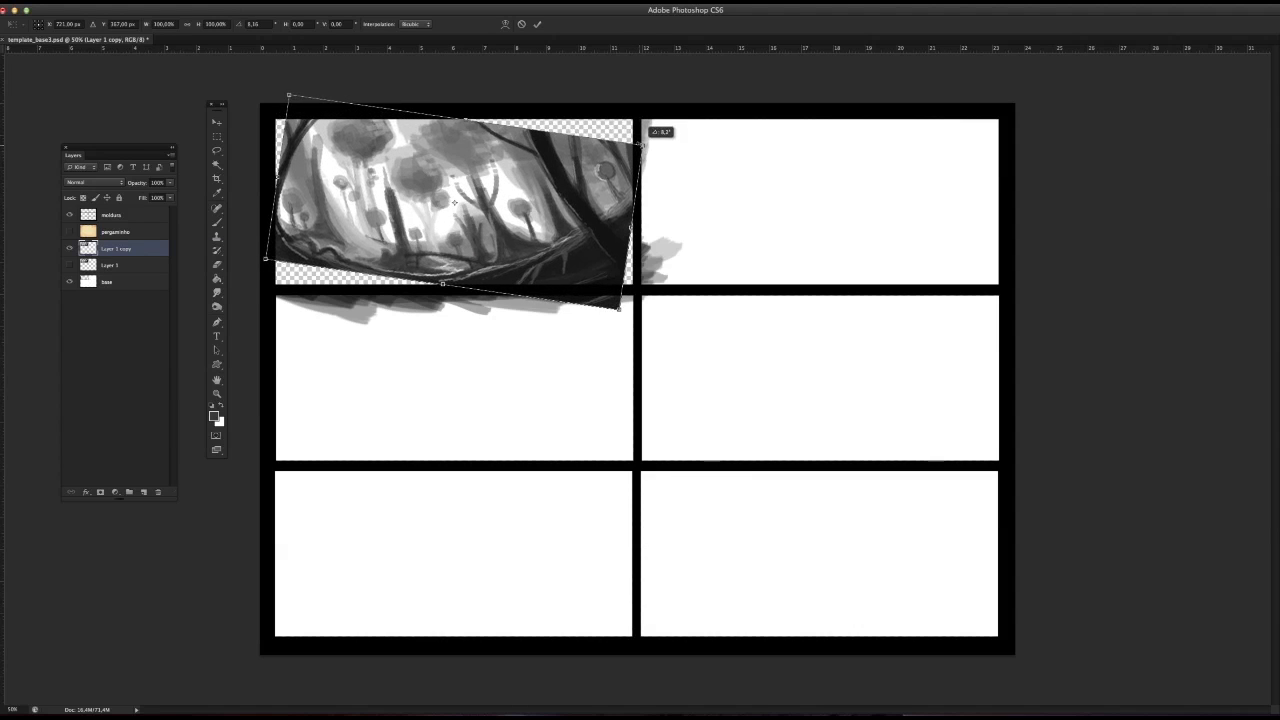
left_click(217, 136)
left_click(777, 229)
Step: Cut away the parts of the rotated copy that extend below and to the right of the first panel
left_click_drag(272, 283, 714, 394)
key("ctrl+x")
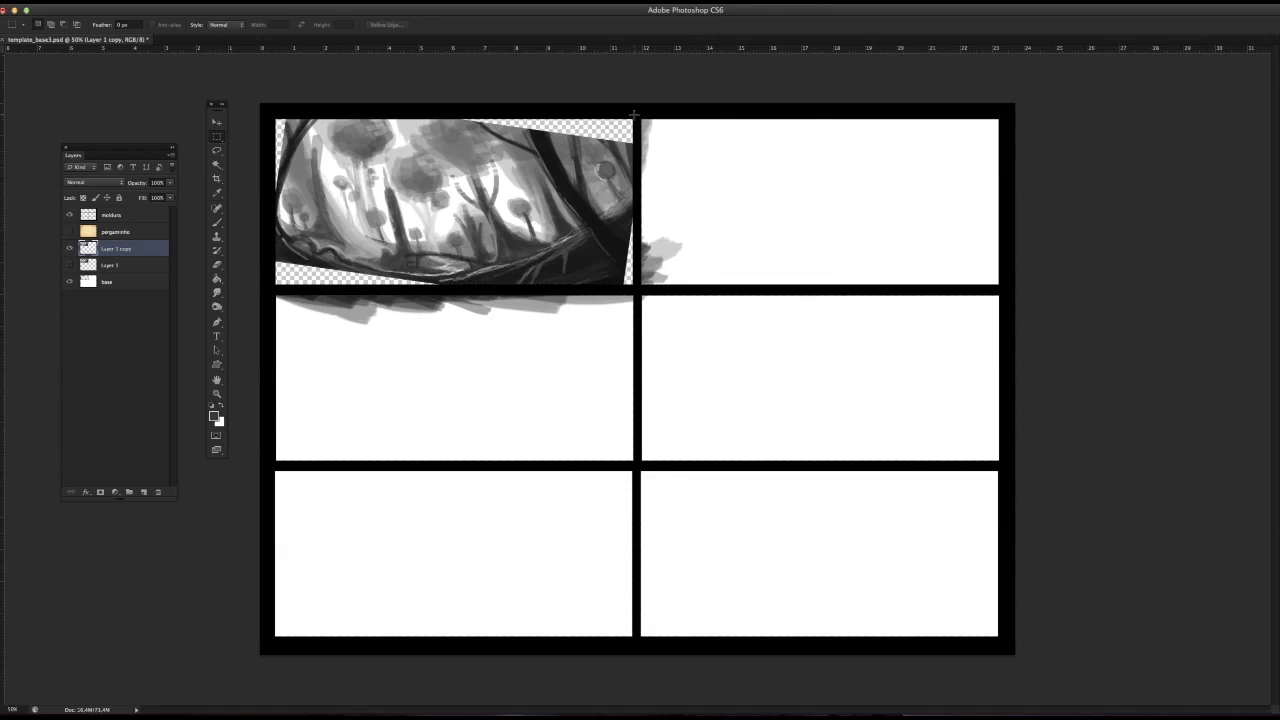
mouse_move(636, 118)
left_mouse_down()
mouse_move(740, 370)
mouse_move(760, 361)
left_mouse_up()
key("ctrl+x")
Step: Raise the brush opacity to about 80% and extend the dark leaning trunk up to the panel's top edge
left_click(218, 222)
left_click(232, 220)
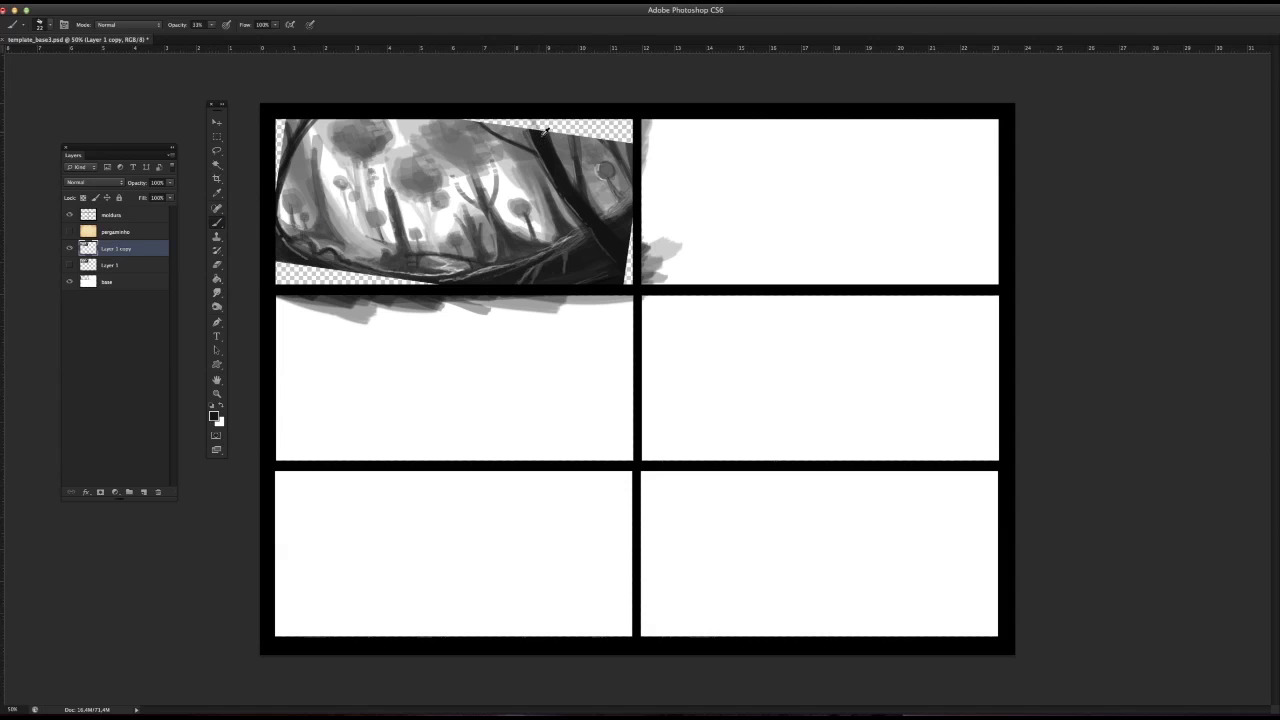
left_click(211, 24)
left_click(239, 36)
left_click(541, 133)
mouse_move(541, 137)
left_mouse_down()
mouse_move(529, 115)
mouse_move(558, 148)
mouse_move(542, 113)
mouse_move(561, 139)
mouse_move(563, 120)
mouse_move(494, 120)
left_mouse_up()
left_click(563, 136, "alt")
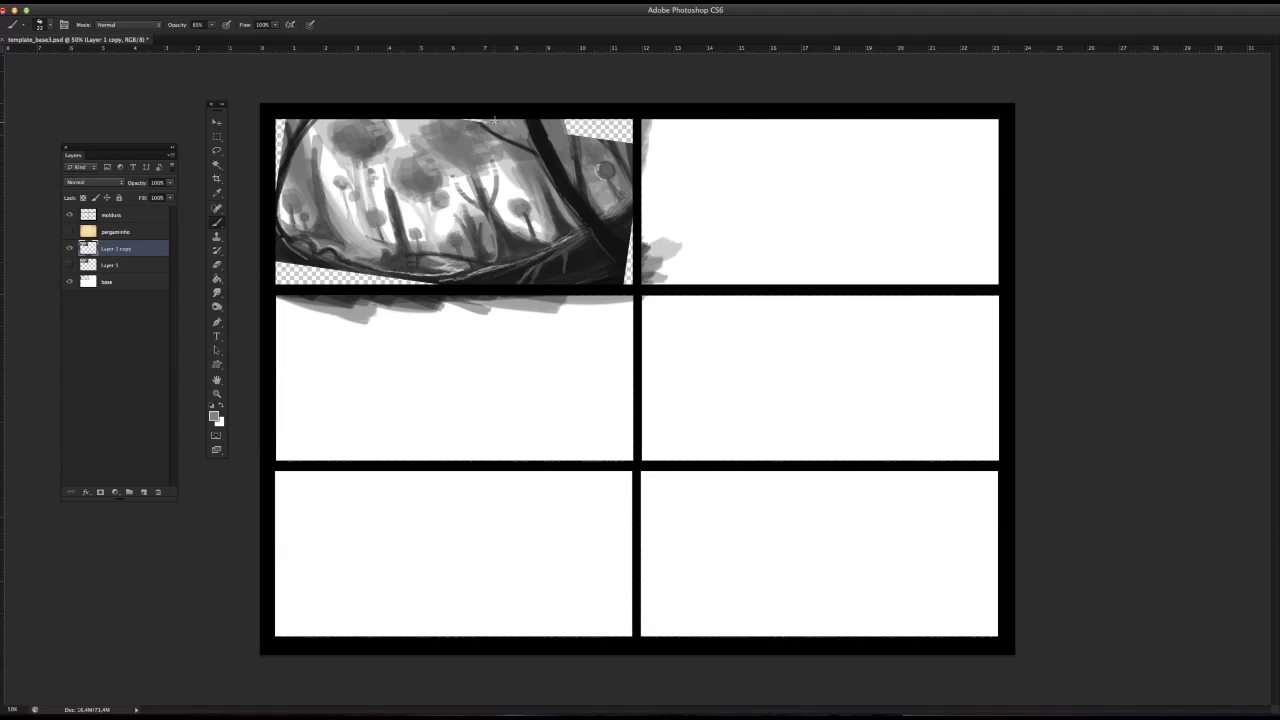
Step: Sample greys from the background and fill the transparent gap along the panel's upper-right edge
left_click(478, 121, "alt")
left_click(486, 126, "alt")
left_click(587, 138, "alt")
mouse_move(588, 137)
left_mouse_down()
mouse_move(583, 118)
mouse_move(590, 138)
mouse_move(619, 122)
mouse_move(625, 139)
mouse_move(573, 127)
mouse_move(622, 136)
mouse_move(595, 116)
mouse_move(574, 132)
mouse_move(624, 136)
left_mouse_up()
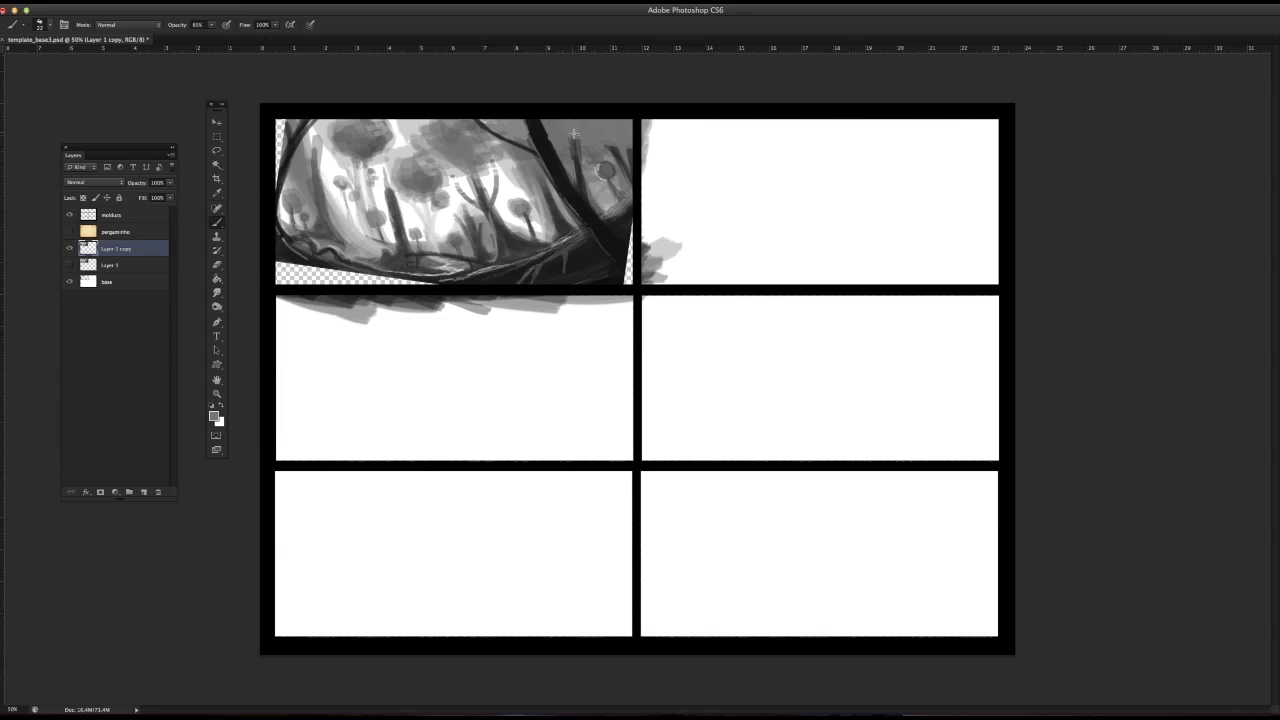
Step: Sample dark greys and paint over the transparent gap beneath the ground in the panel's lower-left corner
left_click(292, 253, "alt")
mouse_move(289, 262)
left_mouse_down()
mouse_move(328, 283)
mouse_move(380, 283)
mouse_move(280, 258)
mouse_move(276, 288)
mouse_move(440, 286)
mouse_move(361, 274)
left_mouse_up()
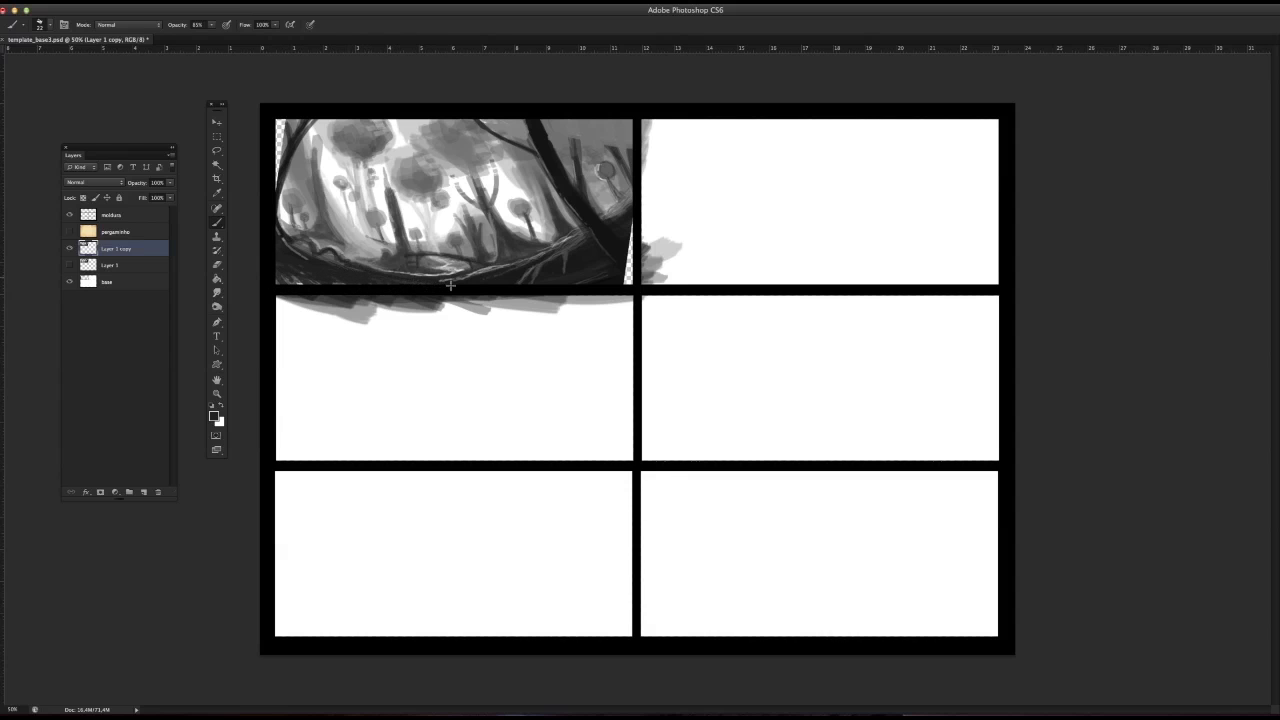
mouse_move(450, 286)
left_mouse_down()
mouse_move(317, 283)
mouse_move(287, 265)
left_mouse_up()
Step: Sample a near-black and fill the thin transparent gap along the panel's lower-right edge
left_click(614, 274, "alt")
mouse_move(616, 273)
left_mouse_down()
mouse_move(643, 260)
mouse_move(620, 285)
mouse_move(634, 279)
mouse_move(655, 248)
mouse_move(634, 230)
mouse_move(623, 257)
left_mouse_up()
left_click(632, 218, "alt")
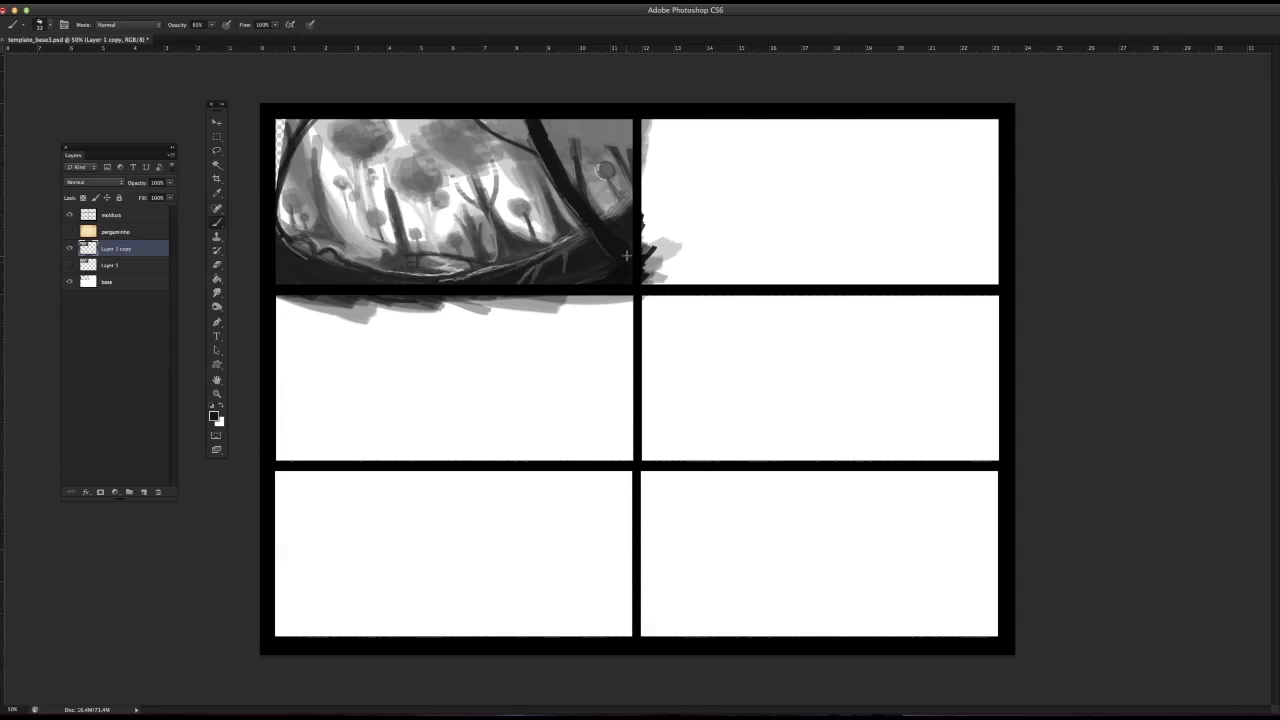
left_click(623, 272, "alt")
mouse_move(590, 280)
left_mouse_down()
mouse_move(650, 253)
mouse_move(646, 204)
left_mouse_up()
Step: Lower the brush opacity and paint the distant trunks and branches up to the panel's upper-right edge
right_click(481, 227)
left_click(268, 17)
left_click(212, 25)
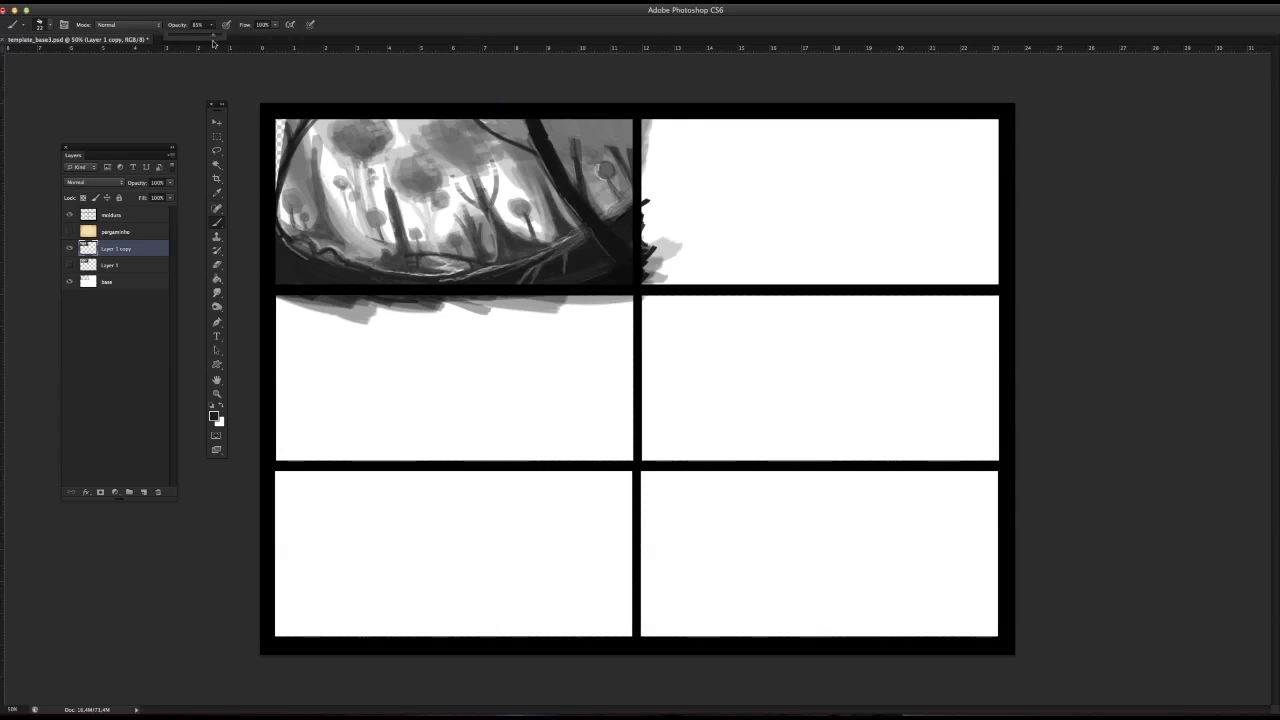
left_click_drag(213, 37, 189, 37)
left_click(582, 153, "alt")
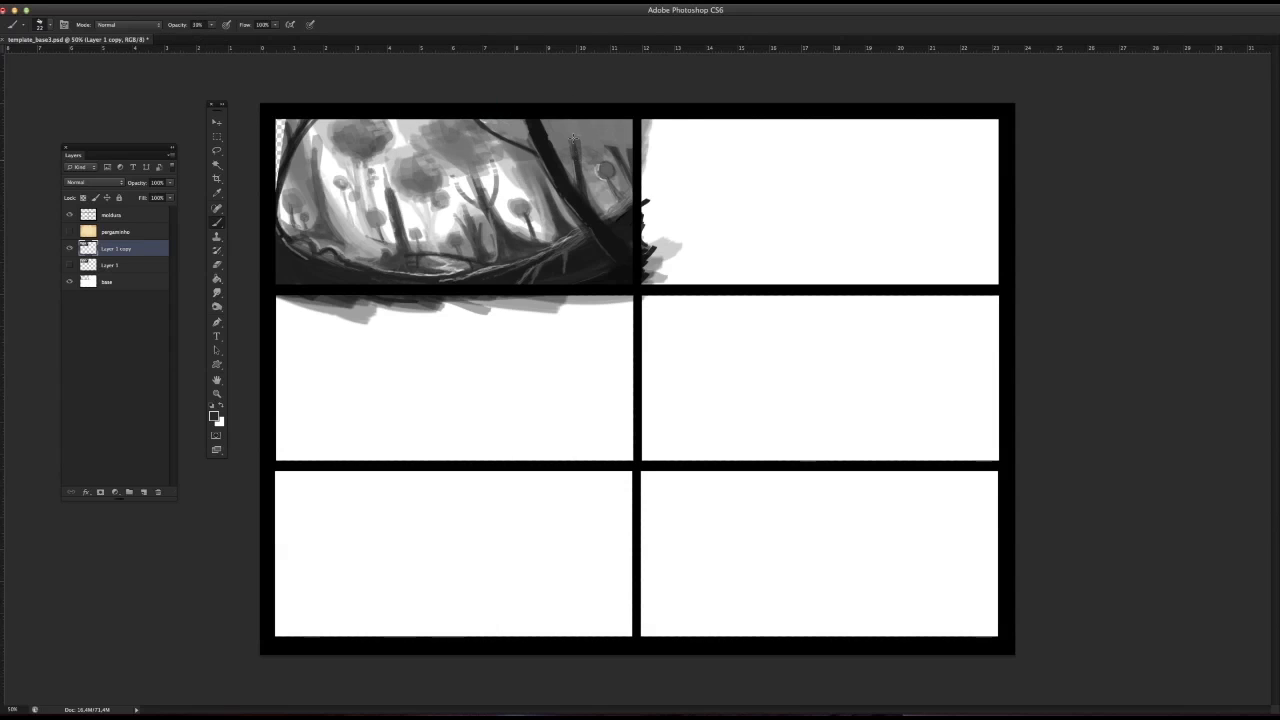
mouse_move(575, 147)
left_mouse_down()
mouse_move(573, 122)
mouse_move(580, 155)
mouse_move(604, 138)
mouse_move(597, 121)
mouse_move(611, 146)
left_mouse_up()
left_click(612, 151, "alt")
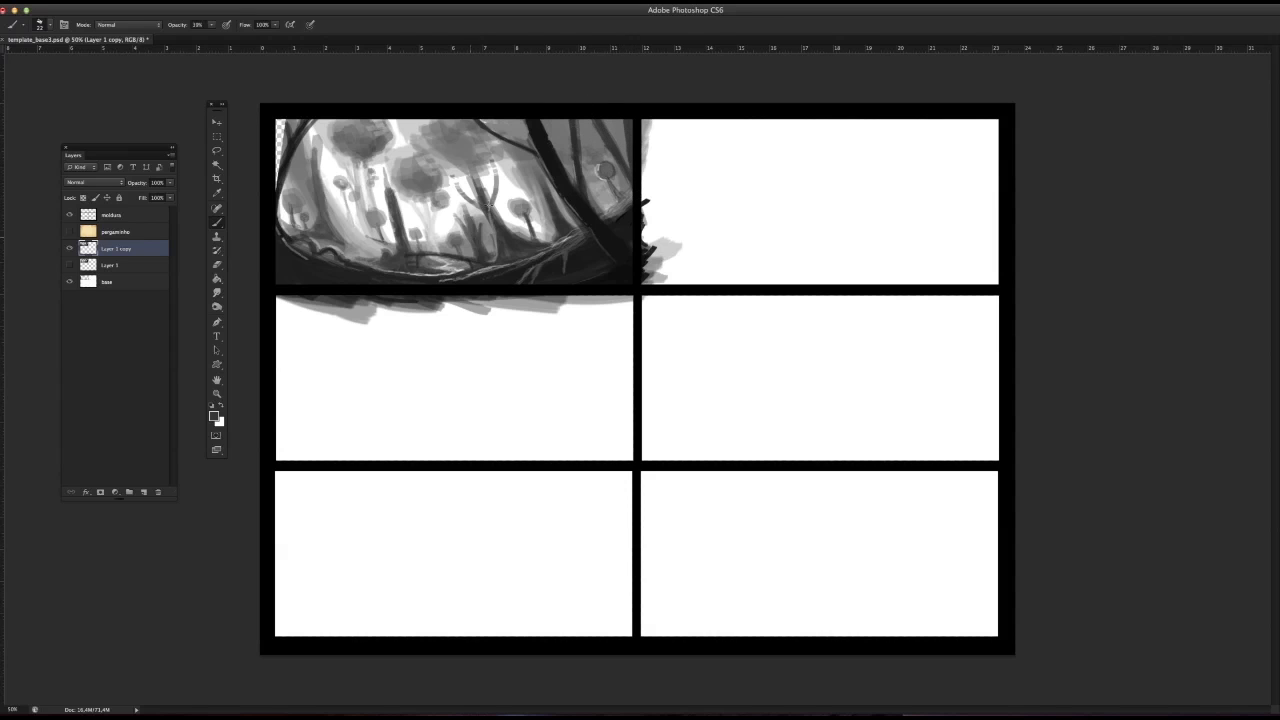
Step: Set the brush to 10 px and add sampled grey strokes beside the curved trunk at the panel's left edge
right_click(556, 236)
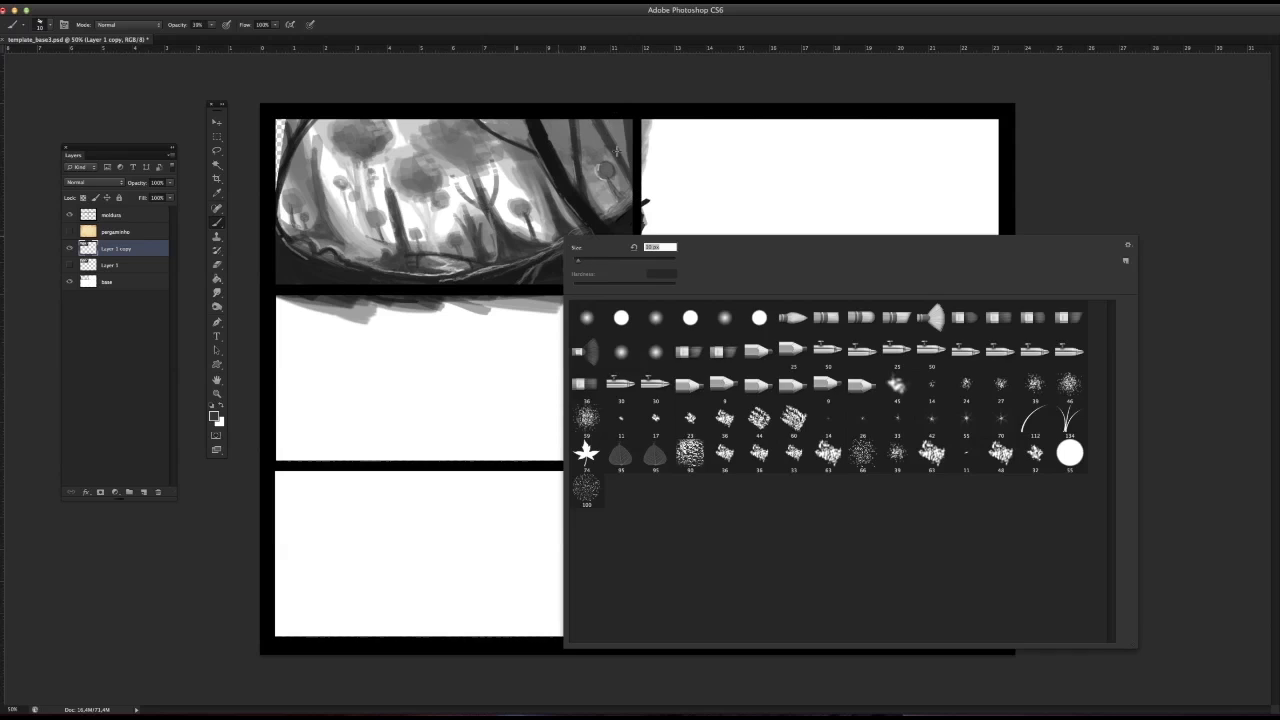
key("Escape")
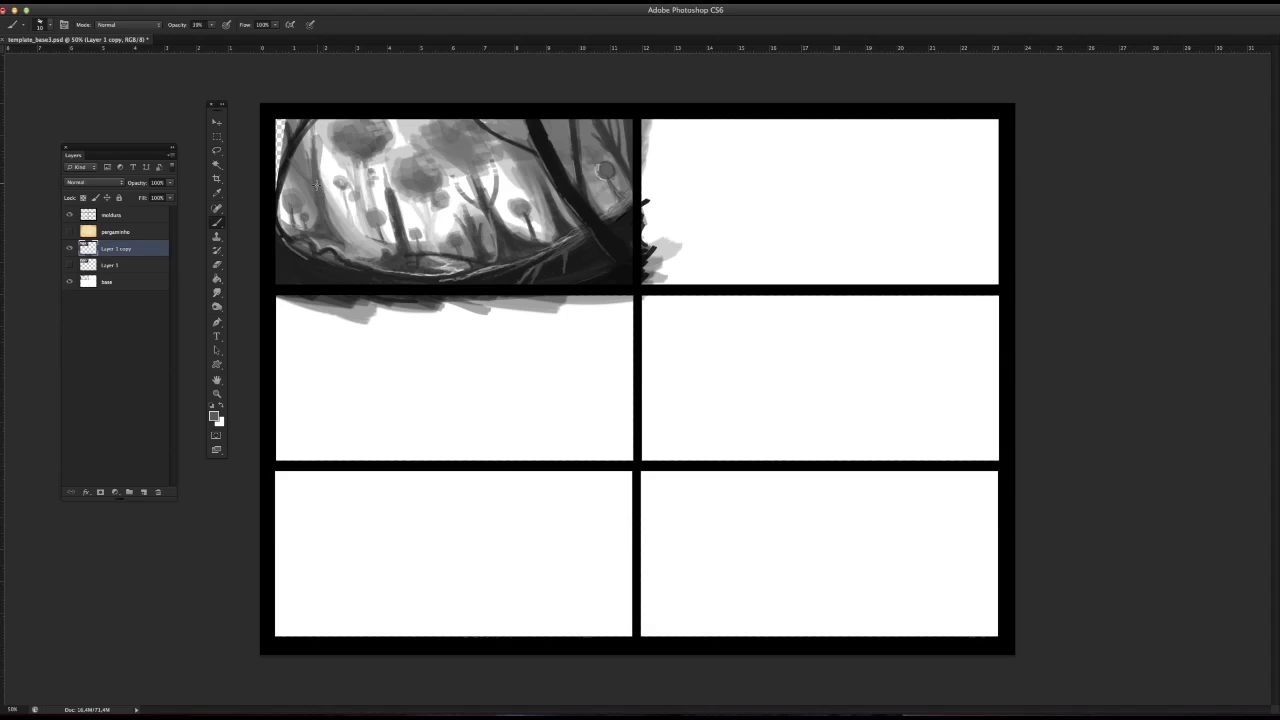
left_click(285, 156, "alt")
left_click_drag(291, 160, 277, 189)
Step: Set the brush opacity to 67% and thicken the dark curved left trunk to cover the gap at the panel's edge
key("6")
key("7")
left_click(293, 146, "alt")
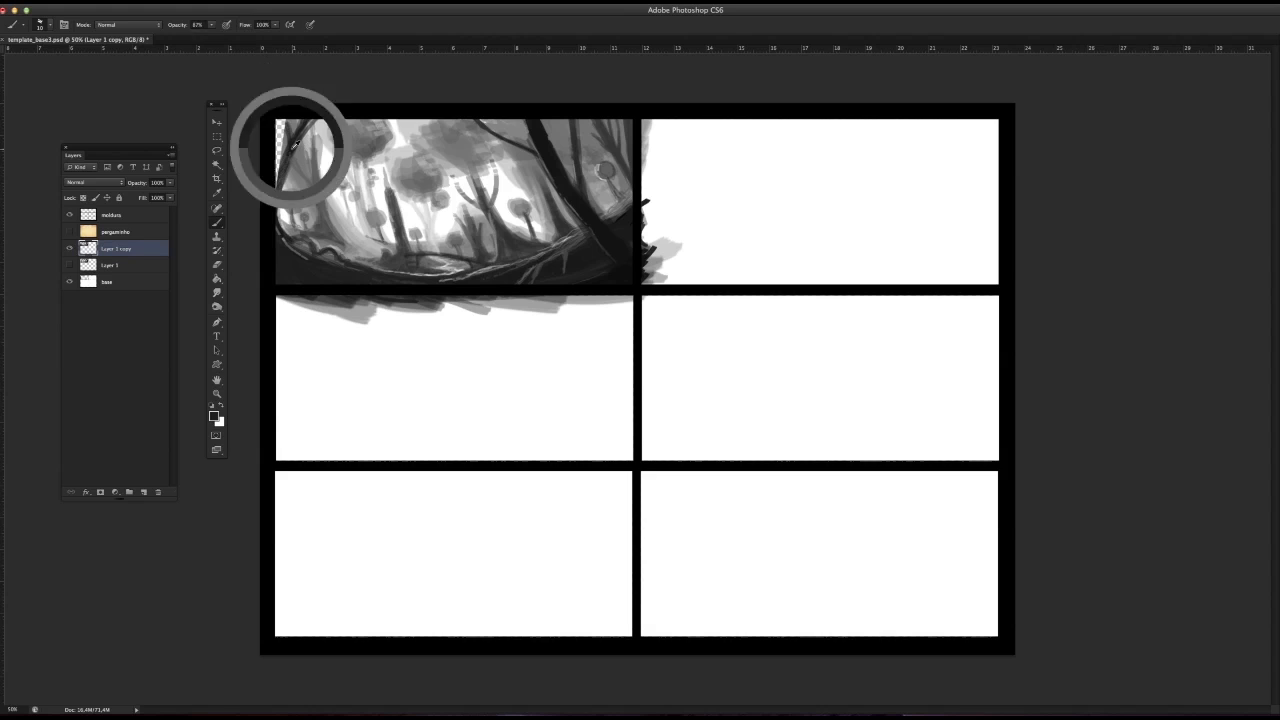
left_click_drag(287, 156, 269, 203)
mouse_move(287, 149)
left_mouse_down()
mouse_move(268, 186)
mouse_move(277, 115)
mouse_move(276, 141)
mouse_move(279, 116)
mouse_move(288, 130)
left_mouse_up()
left_click(290, 139, "alt")
left_click(295, 134, "alt")
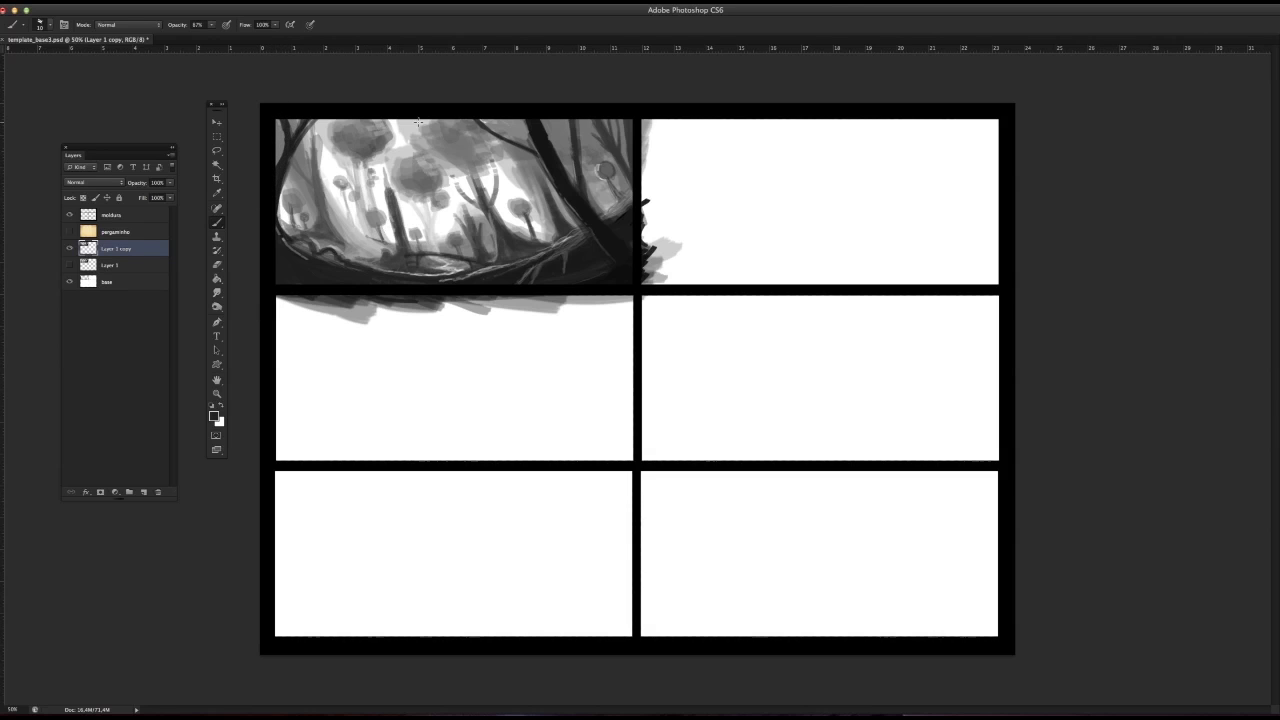
Step: Reduce the brush size and add sampled grey strokes between the thick dark trunk and the trees at the panel's upper-right corner
right_click(573, 156)
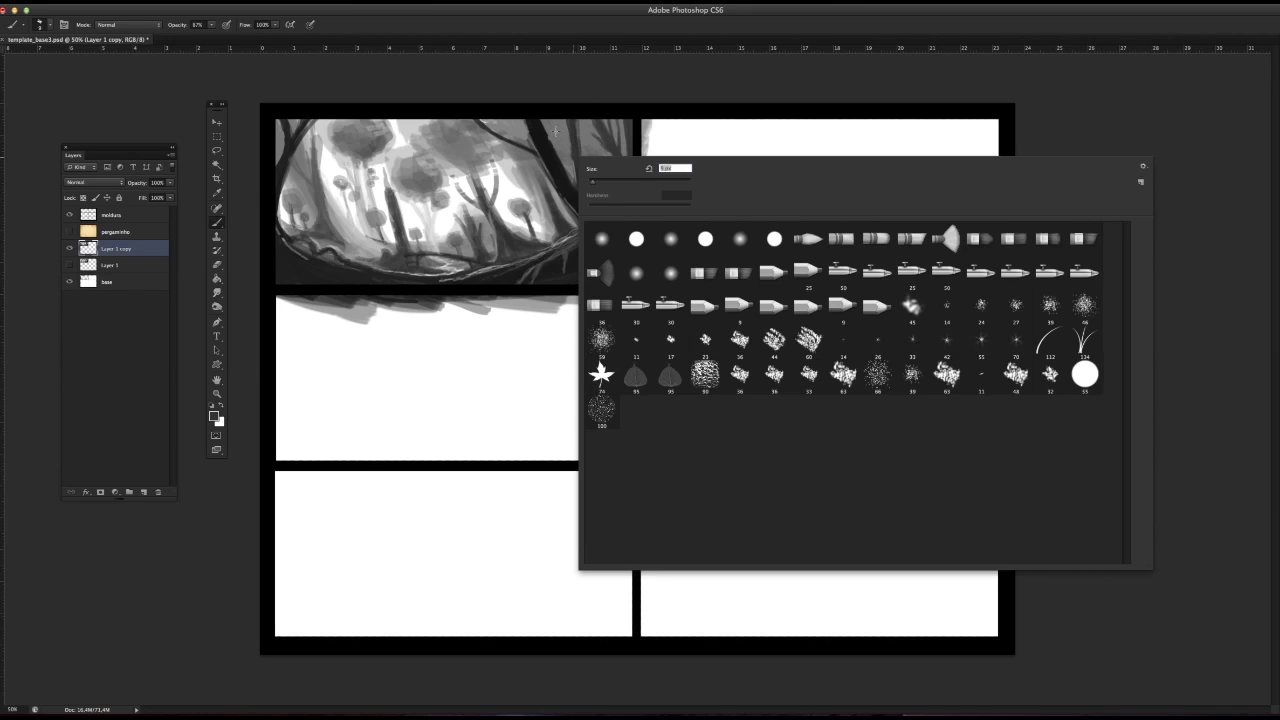
key("Escape")
mouse_move(558, 115)
left_mouse_down()
mouse_move(577, 177)
mouse_move(571, 142)
left_mouse_up()
left_click(574, 151, "alt")
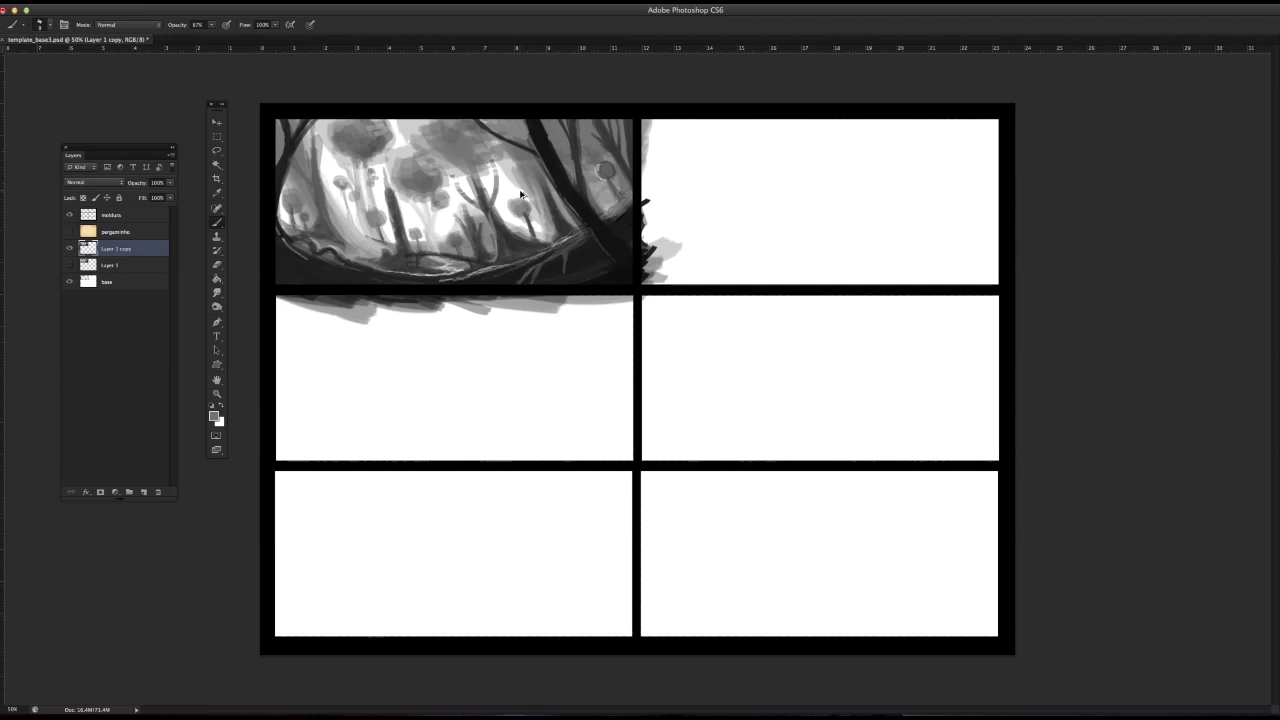
Step: Set the brush opacity to 41% and paint dark strokes over the leaning stump left of the panel's centre
right_click(421, 234)
left_click(210, 25)
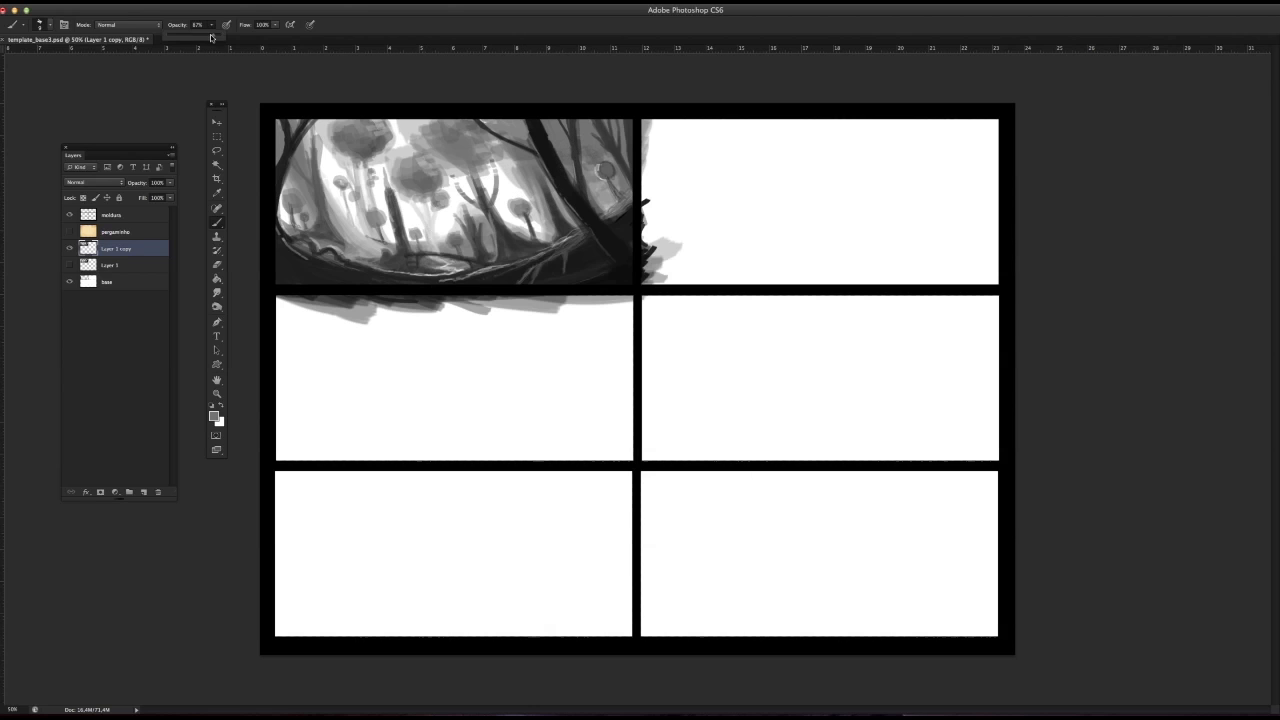
left_click(482, 93)
left_click(396, 222, "alt")
left_click_drag(393, 212, 397, 236)
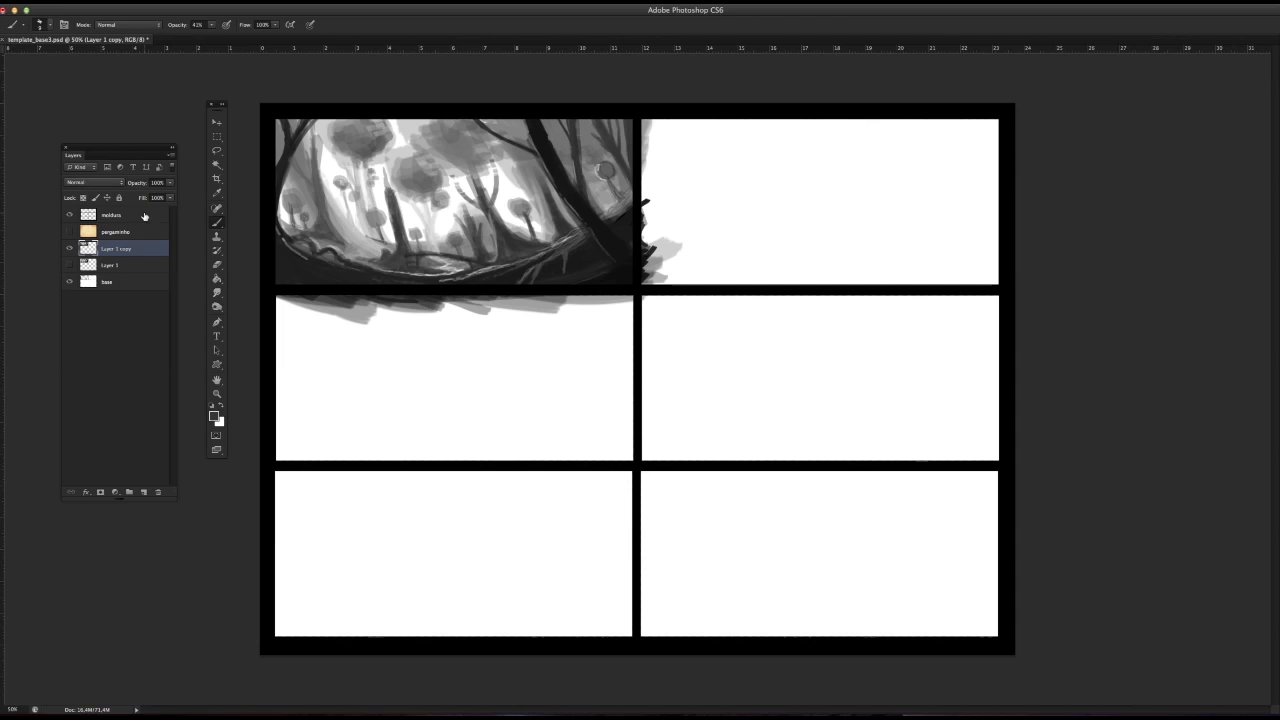
Step: Try rotating the dark stump after outlining it and the ground at its base with the Lasso tool
left_click(216, 150)
left_click(262, 150)
mouse_move(384, 167)
left_mouse_down()
mouse_move(395, 256)
mouse_move(361, 260)
mouse_move(418, 270)
mouse_move(384, 167)
left_mouse_up()
left_click(113, 2)
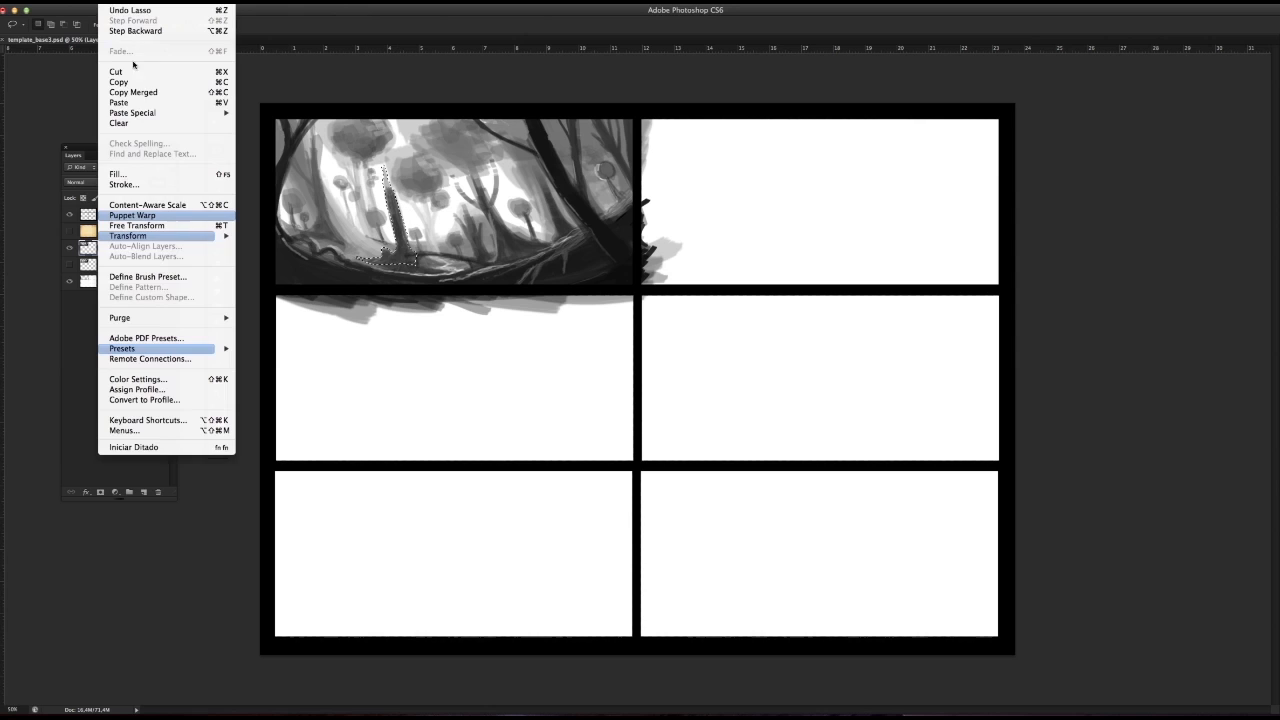
mouse_move(168, 236)
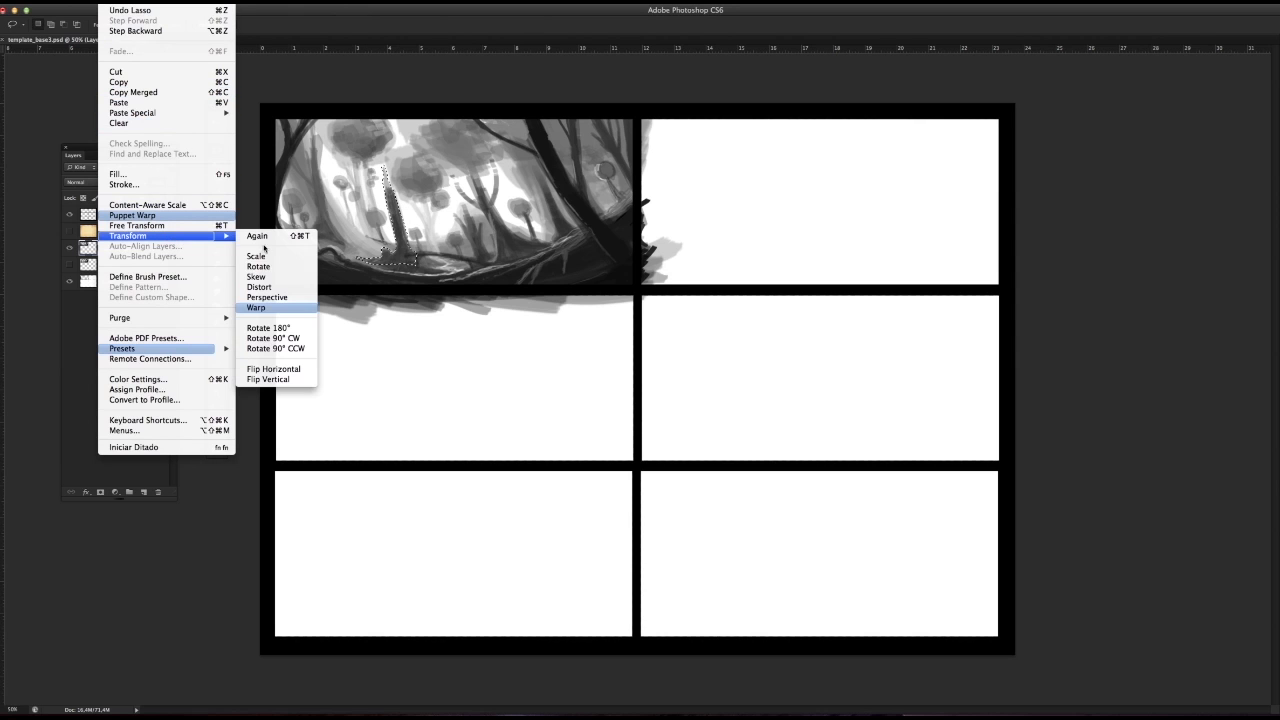
left_click(280, 268)
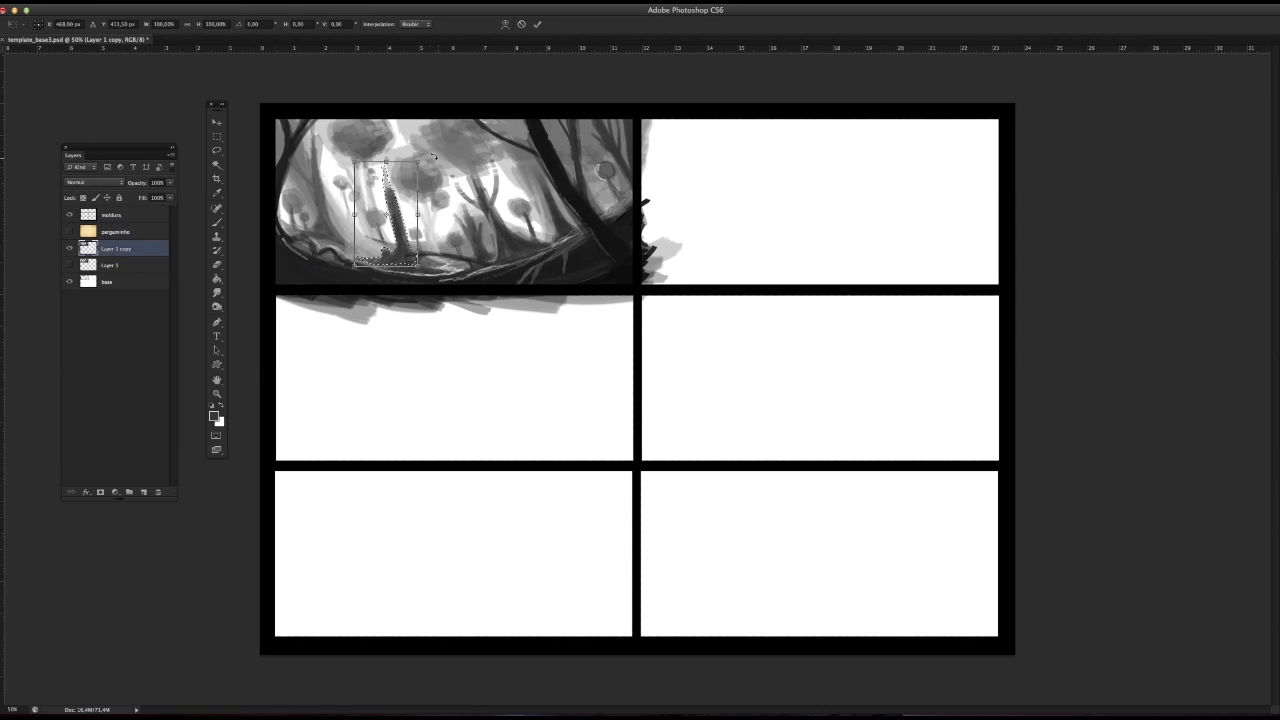
left_click_drag(430, 155, 416, 184)
Step: Try flipping the selected stump horizontally, then adjust its tilt and position among the distant trees
right_click(392, 200)
left_click(440, 347)
left_click_drag(417, 235, 426, 232)
left_click_drag(439, 174, 433, 167)
left_click_drag(406, 206, 406, 201)
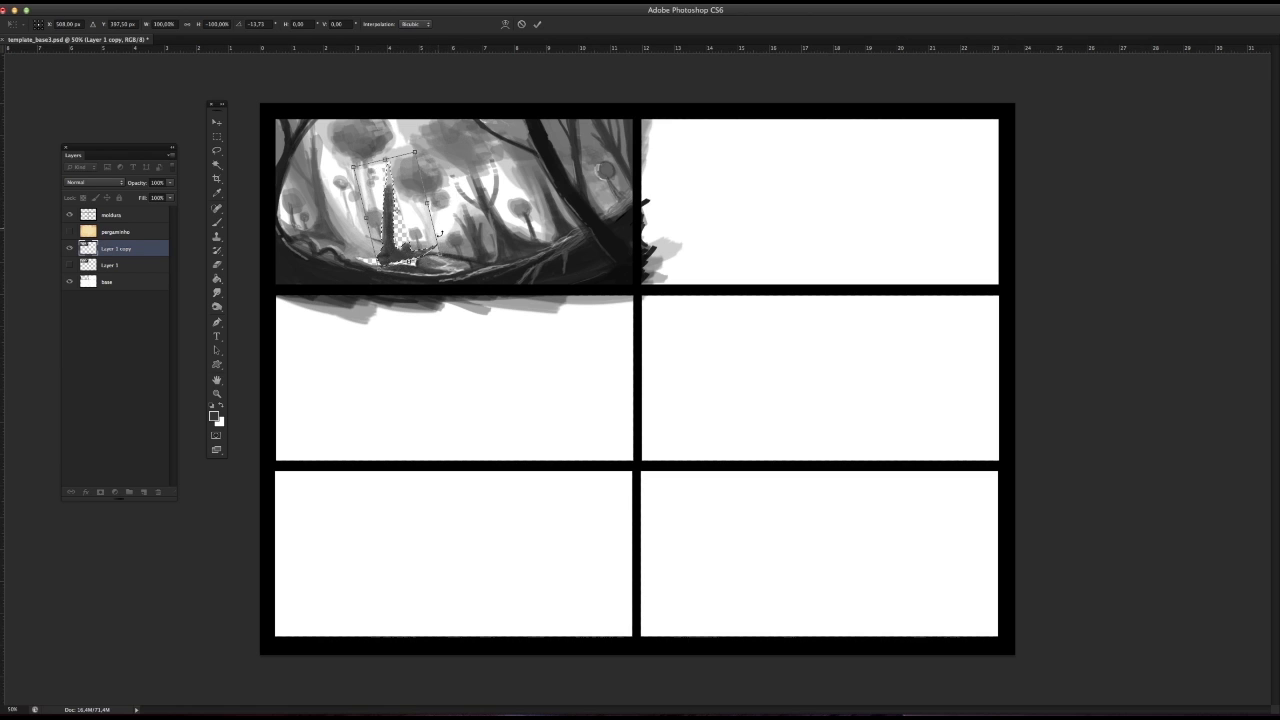
left_click_drag(419, 153, 419, 153)
left_click_drag(411, 228, 415, 229)
Step: Flip the stump horizontally once more and undo that flip
right_click(404, 227)
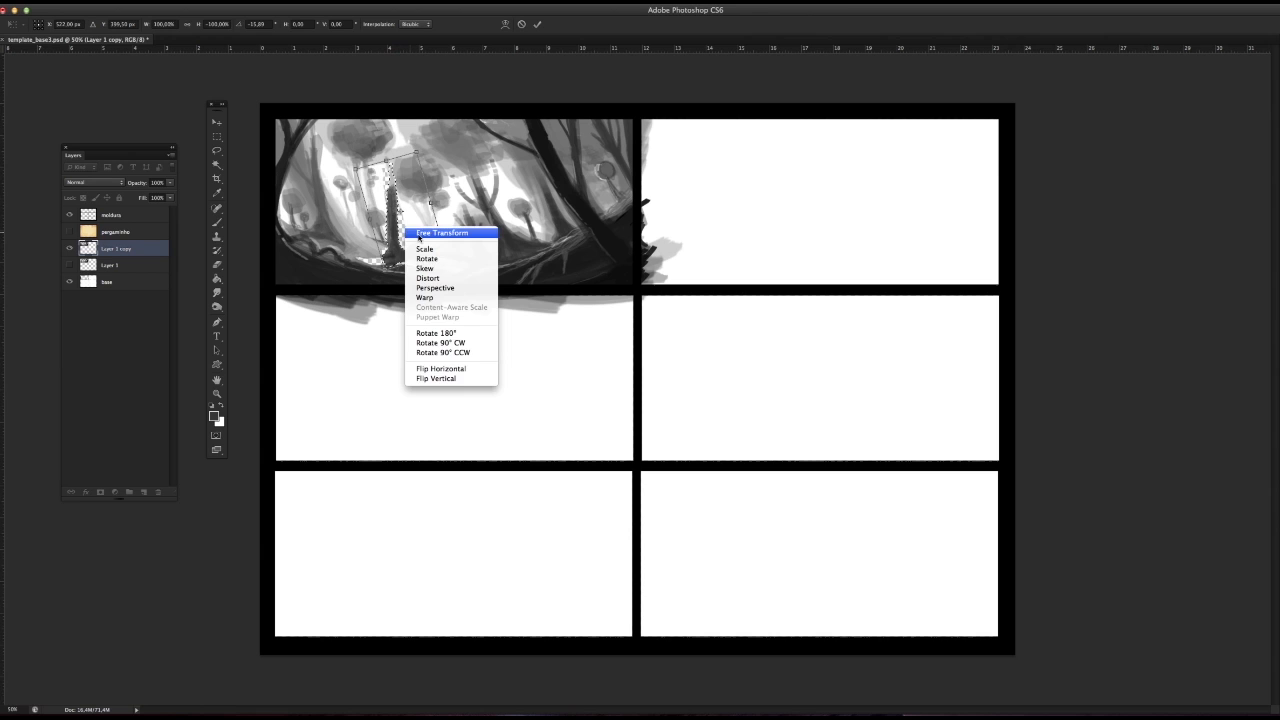
left_click(441, 368)
left_click(118, 4)
left_click(133, 10)
left_click(120, 4)
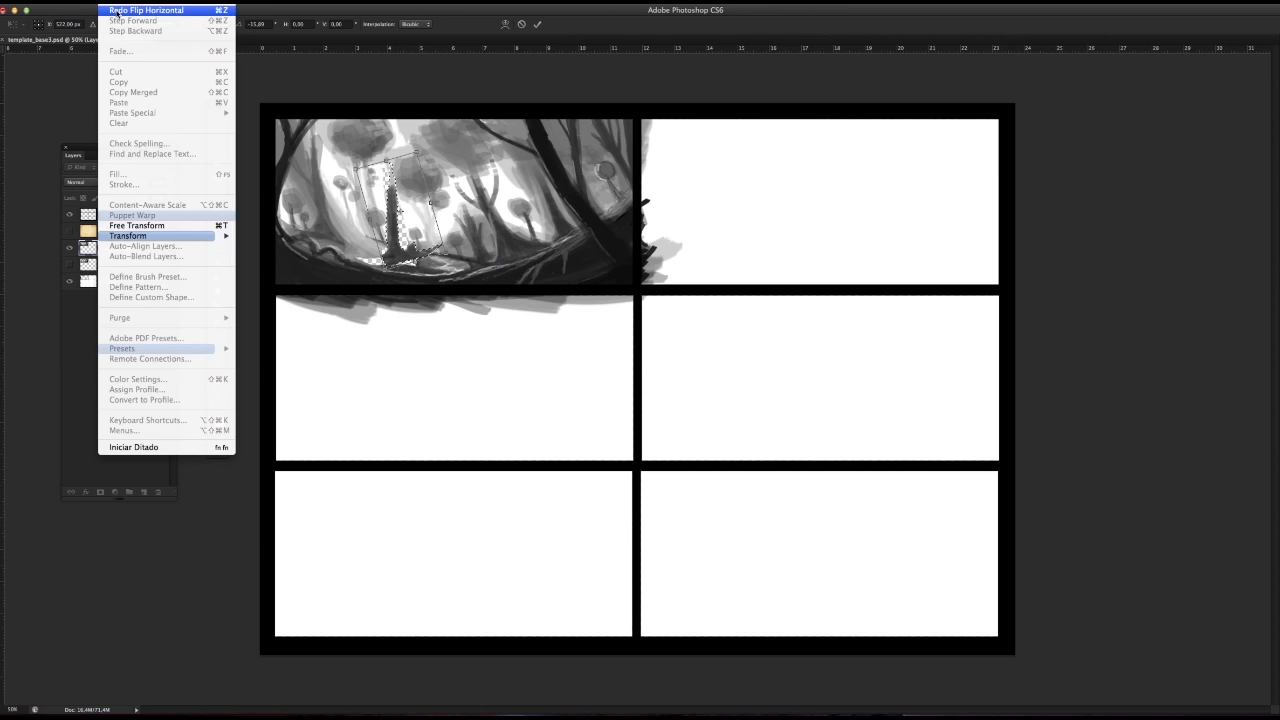
left_click(154, 62)
Step: Discard the stump's transformation and drop the lasso selection
left_click(218, 134)
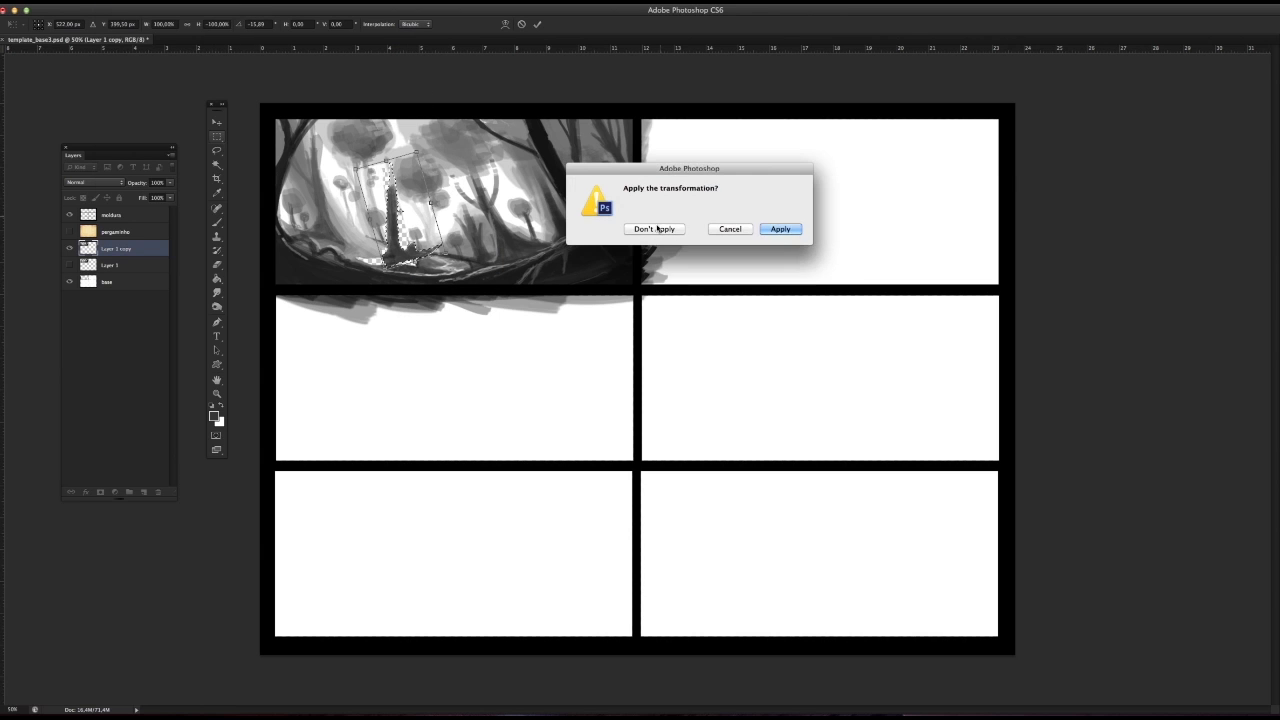
key("Return")
left_click(62, 190)
left_click(216, 139)
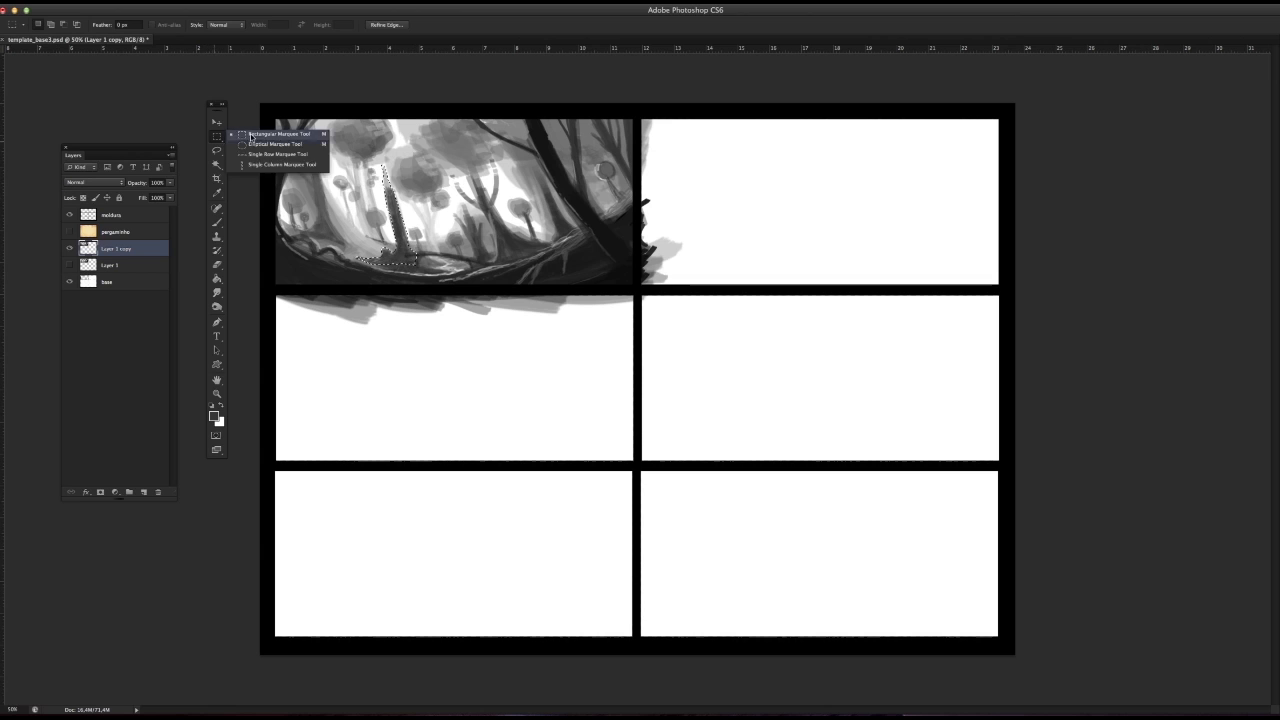
Step: Sample tones with the Brush tool and paint darker roots and branches across the forest floor
left_click(216, 223)
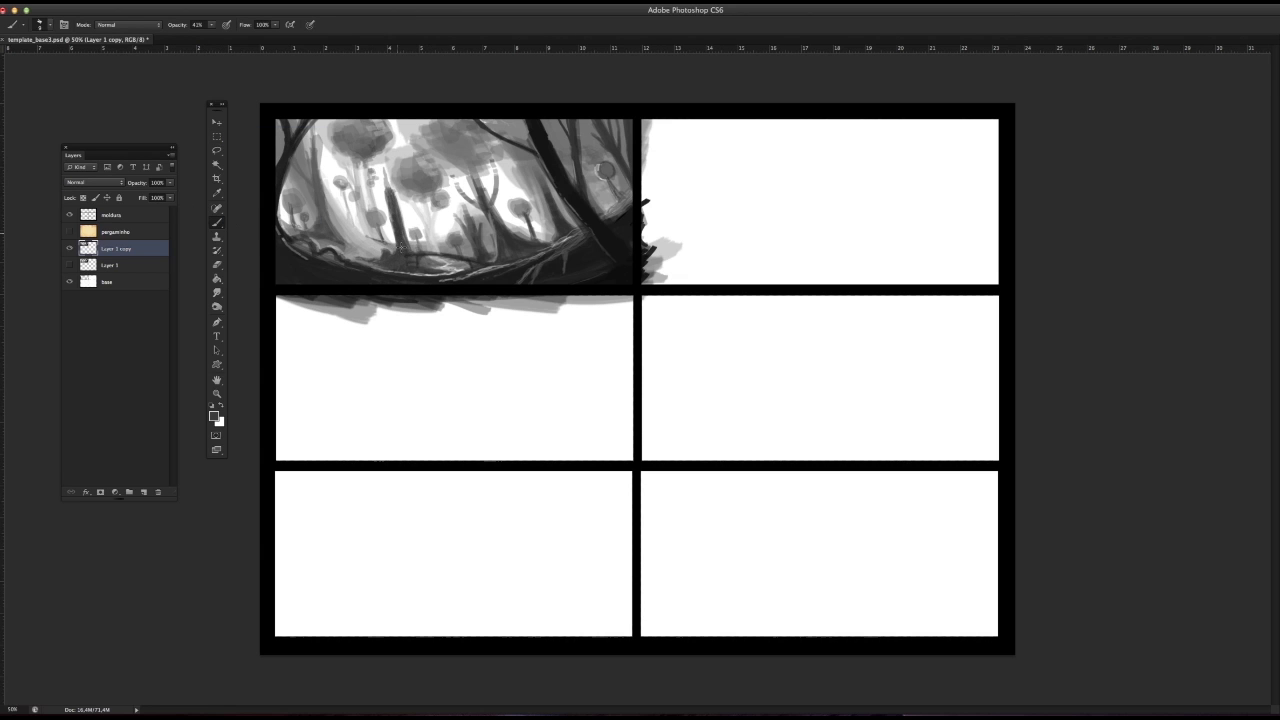
left_click(347, 226, "alt")
left_click(341, 238, "alt")
left_click(346, 236, "alt")
left_click(300, 234, "alt")
left_click(387, 259, "alt")
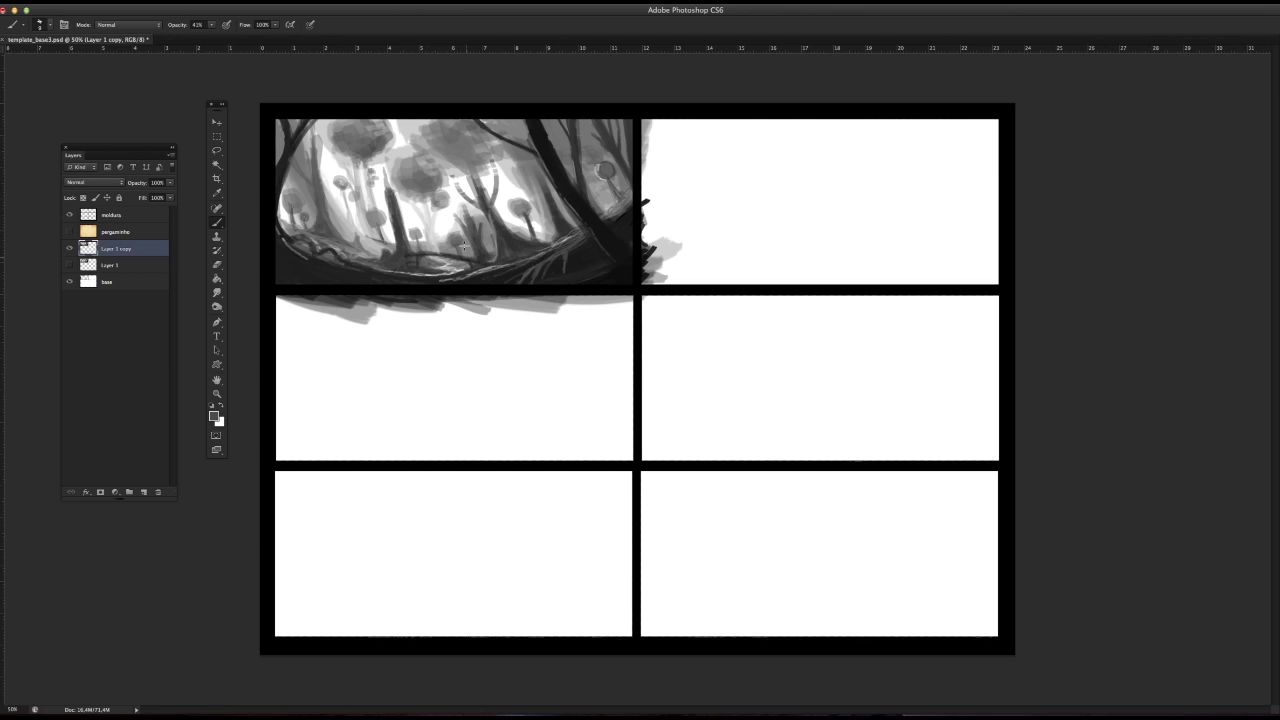
Step: Enlarge the brush and build up the grey foliage masses around the panel's upper centre
right_click(429, 180)
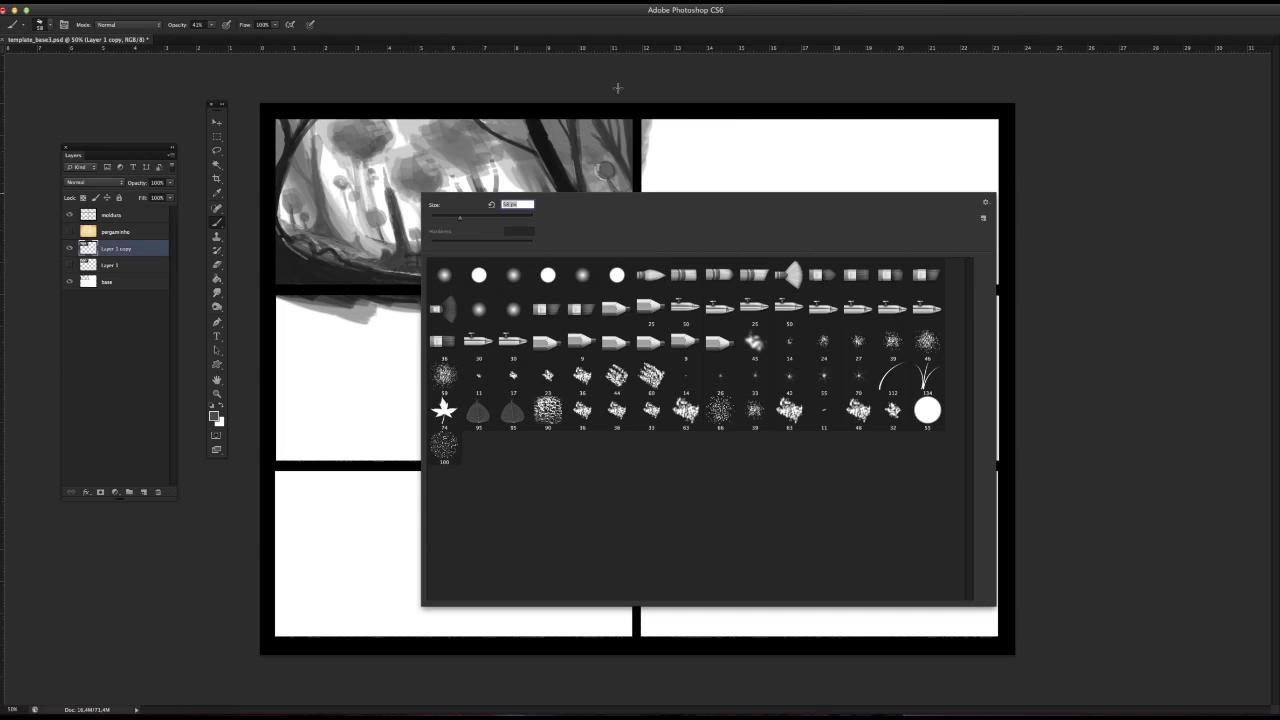
key("Escape")
mouse_move(454, 148)
left_mouse_down()
mouse_move(424, 130)
mouse_move(469, 121)
mouse_move(451, 181)
mouse_move(446, 143)
mouse_move(414, 121)
mouse_move(437, 147)
mouse_move(468, 128)
mouse_move(433, 139)
left_mouse_up()
left_click(441, 148, "alt")
left_click(463, 131, "alt")
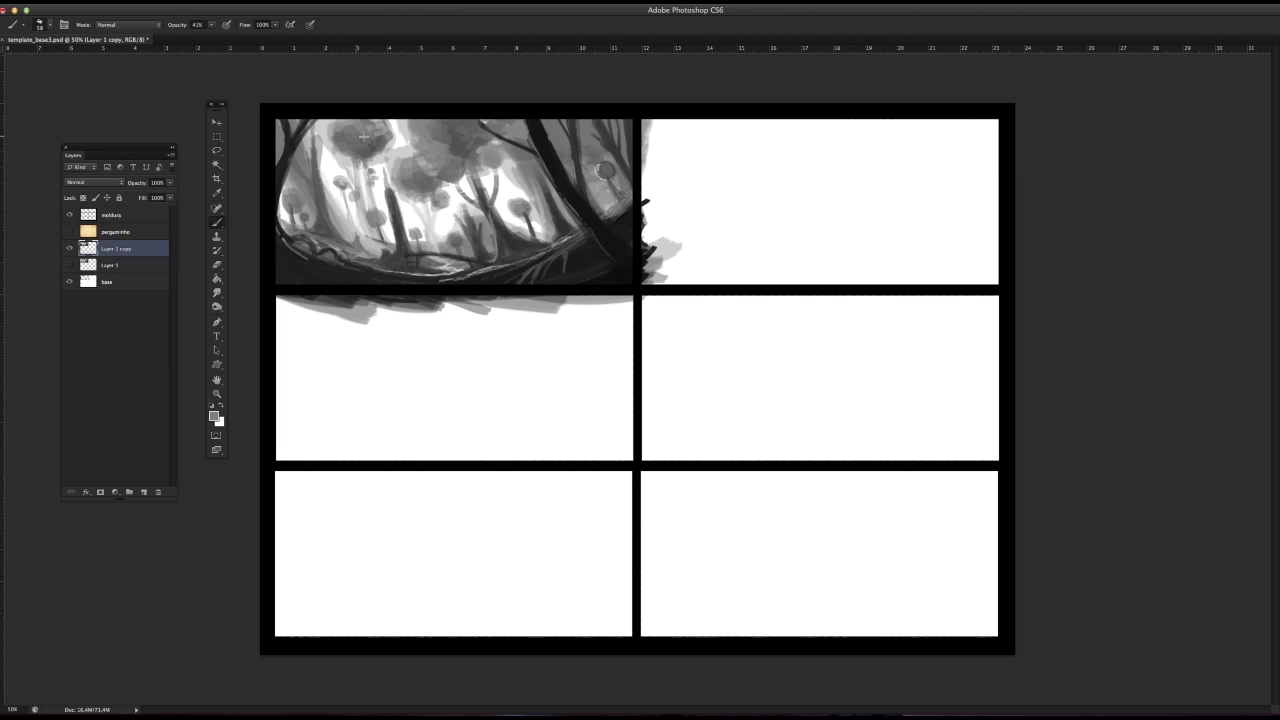
left_click_drag(412, 138, 401, 158)
Step: Sample a dark grey and add branch strokes along the panel's upper edge
left_click(617, 215, "alt")
mouse_move(548, 122)
left_mouse_down()
mouse_move(558, 128)
mouse_move(500, 124)
left_mouse_up()
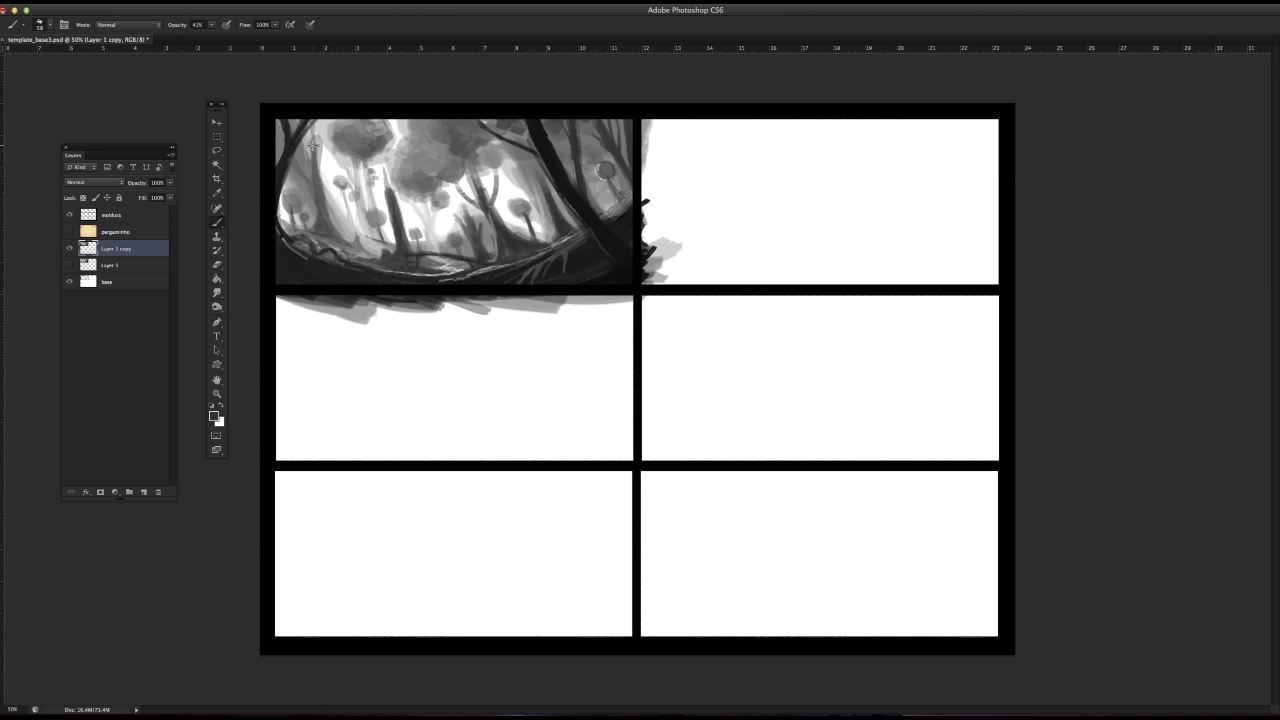
left_click(314, 139, "alt")
Step: Clear the other five panels on the base layer, and remove the stray stroke below the first panel on Layer 1 copy
left_click(216, 136)
left_click(117, 283)
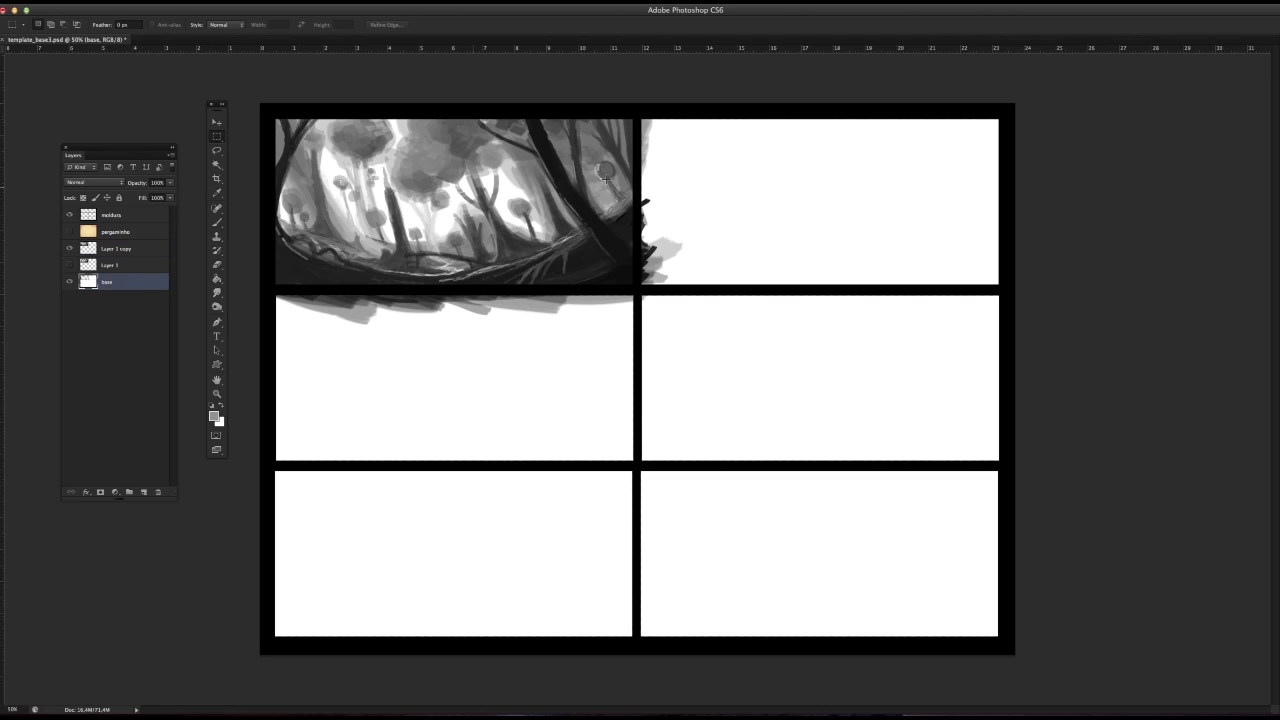
left_click_drag(640, 118, 1115, 650)
key("Delete")
left_click_drag(286, 291, 694, 640)
key("Delete")
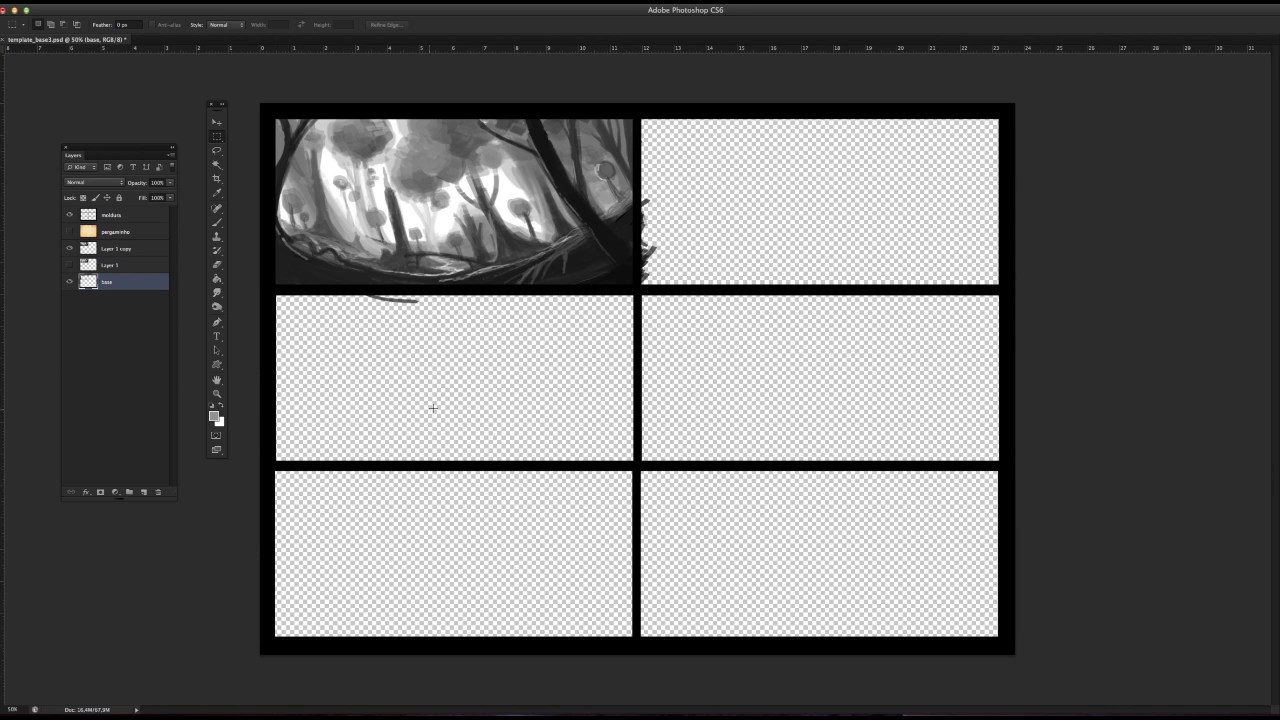
left_click(140, 248)
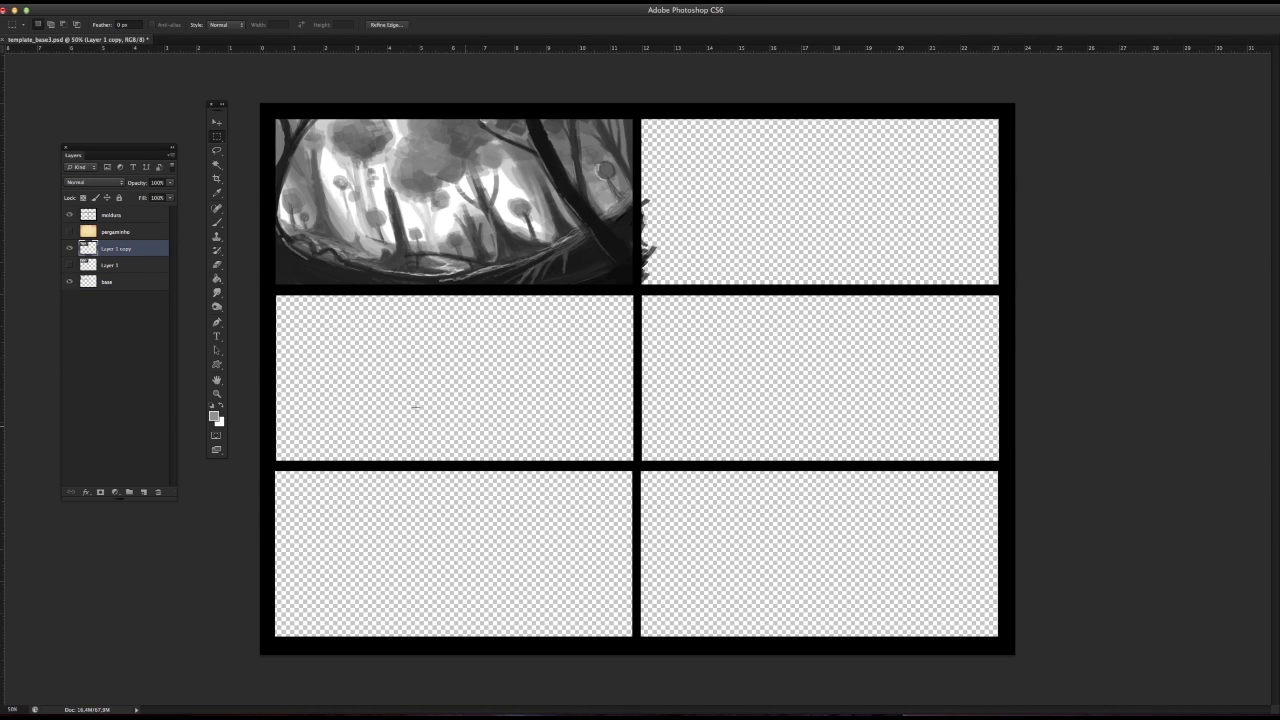
Step: Add a new layer above the base layer, fill it with white, and move it above Layer 1 copy
left_click(117, 282)
left_click(158, 493)
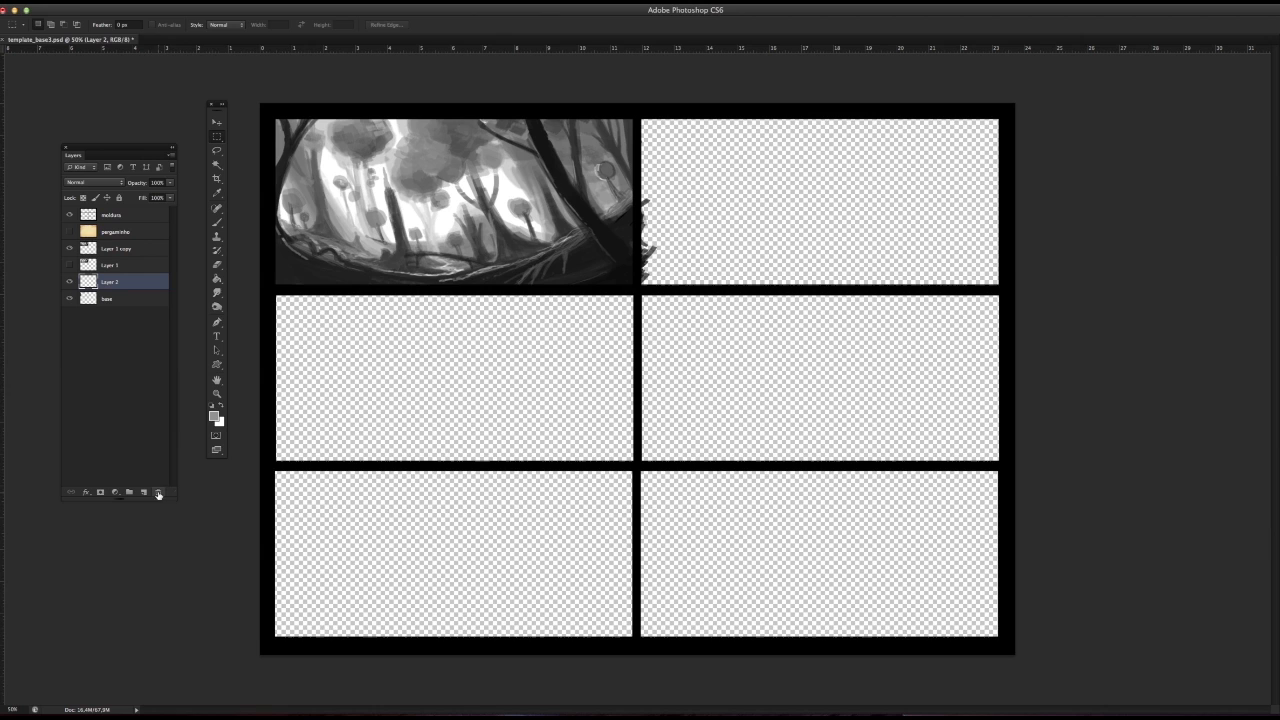
left_click(221, 405)
left_click_drag(217, 278, 258, 292)
left_click(360, 360)
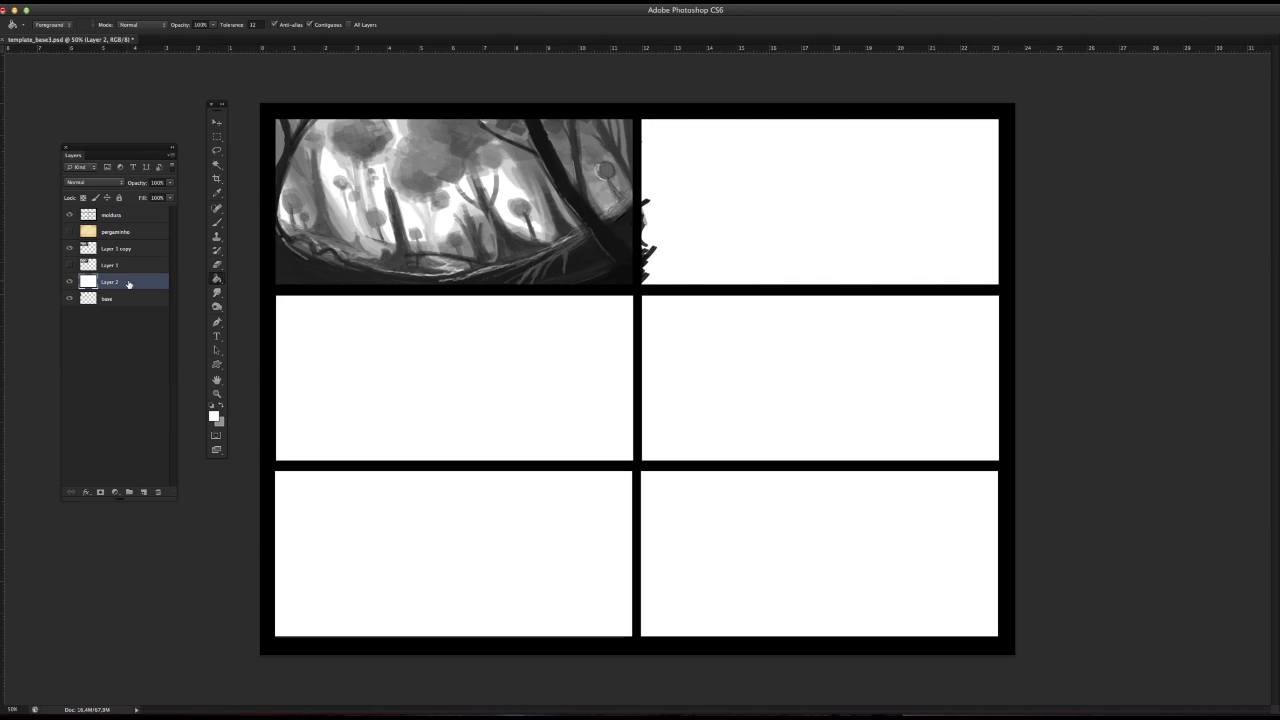
left_click_drag(130, 284, 130, 244)
Step: Create a layer group named "forest" directly above Layer 1 copy
left_click(147, 266)
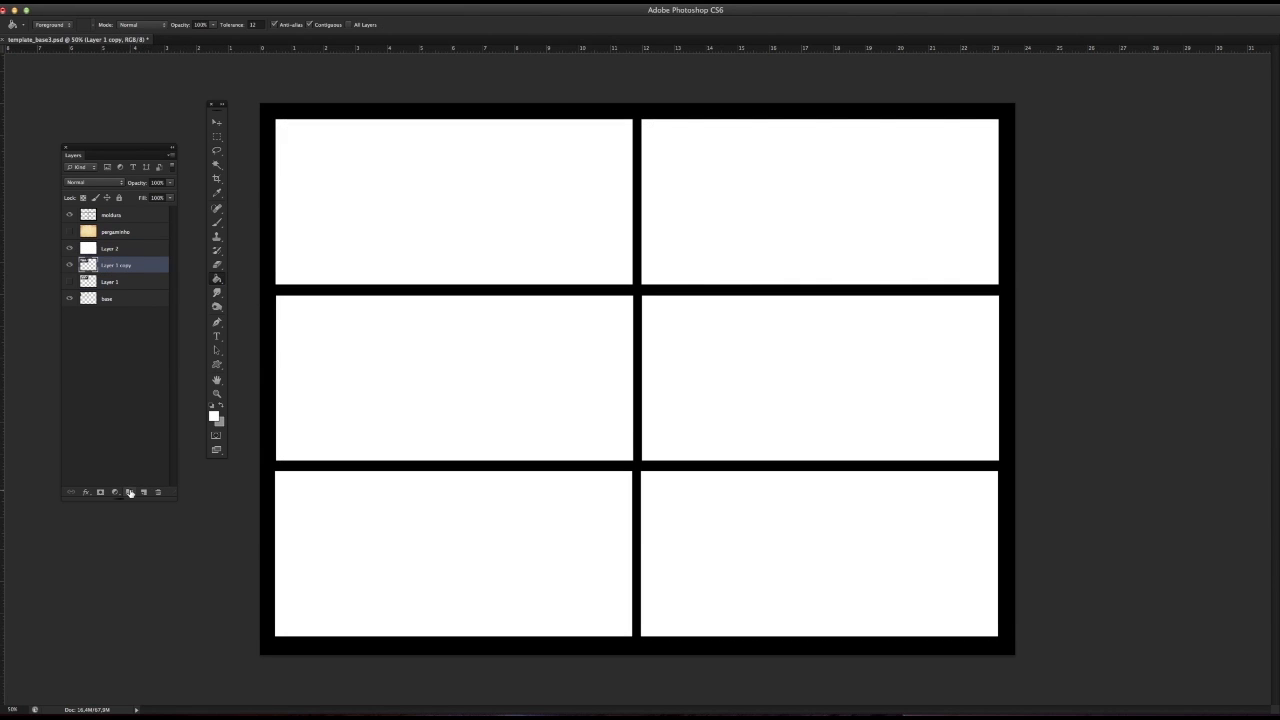
left_click(129, 492)
double_click(112, 263)
type("fot")
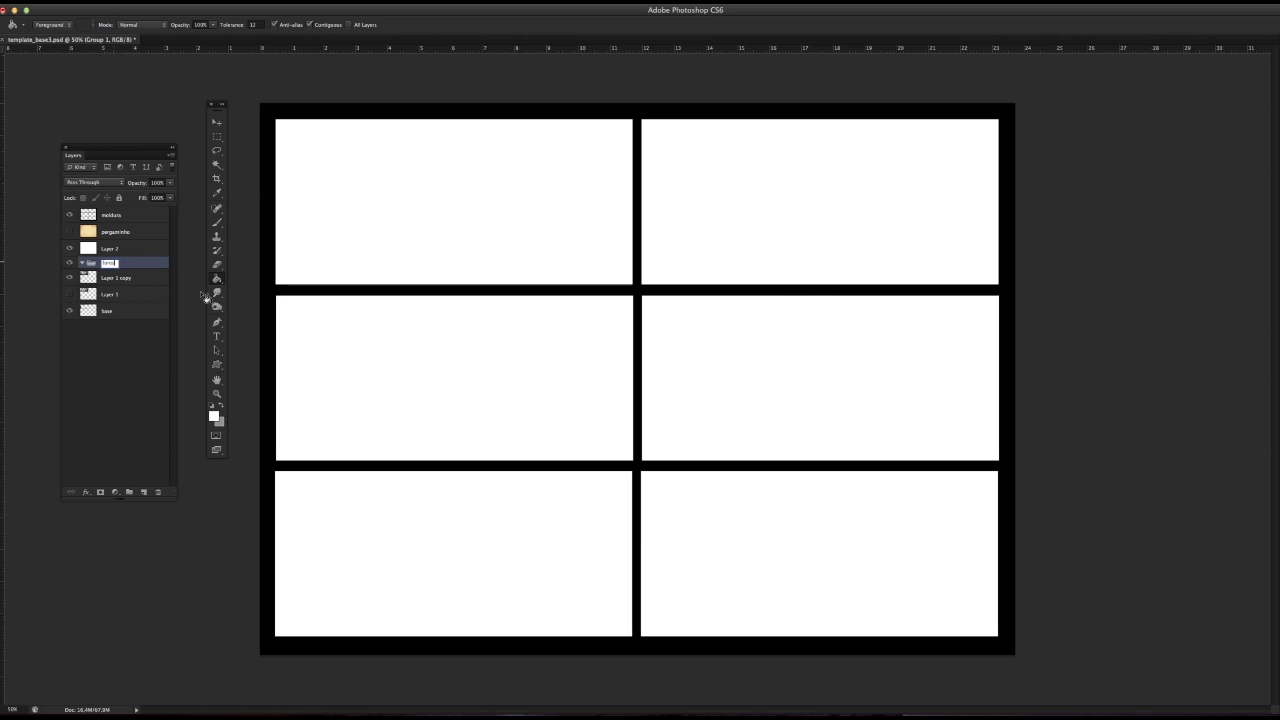
type("orest")
key("Return")
Step: Move Layer 1 and Layer 1 copy together into the forest group
left_click(120, 294)
left_click(122, 277, "shift")
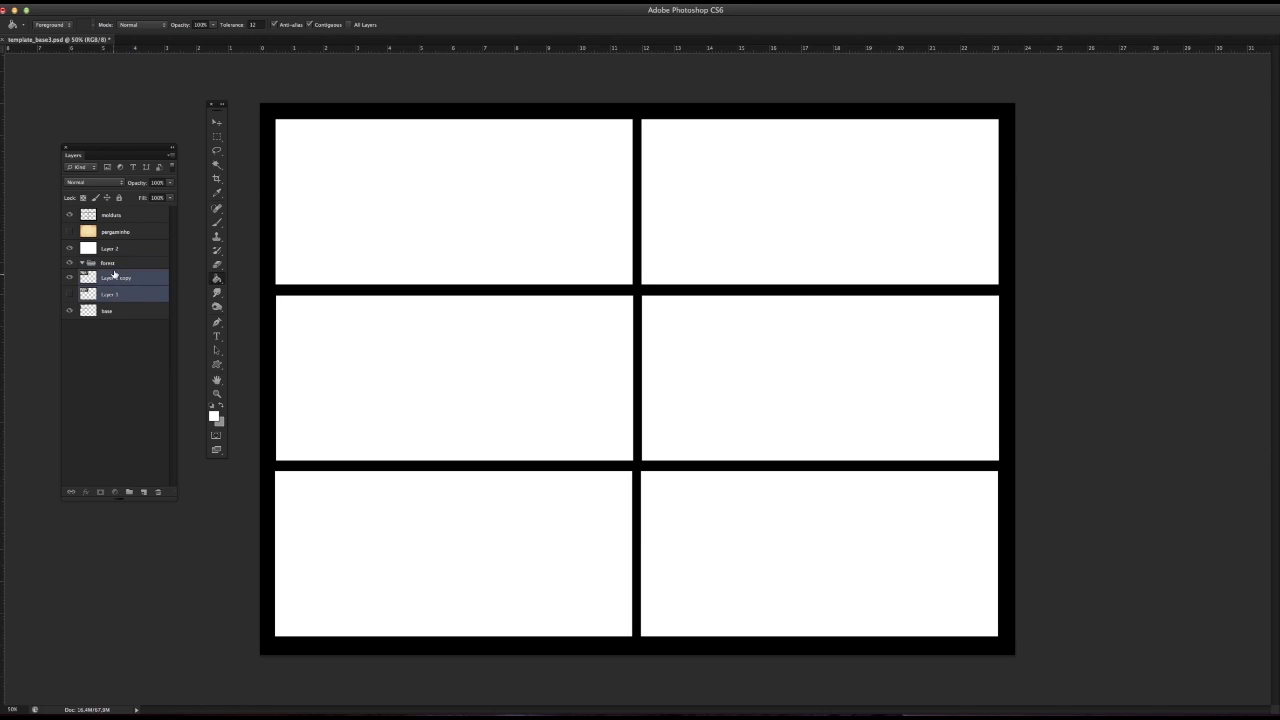
left_click_drag(115, 275, 108, 264)
left_click(82, 263)
left_click(82, 263)
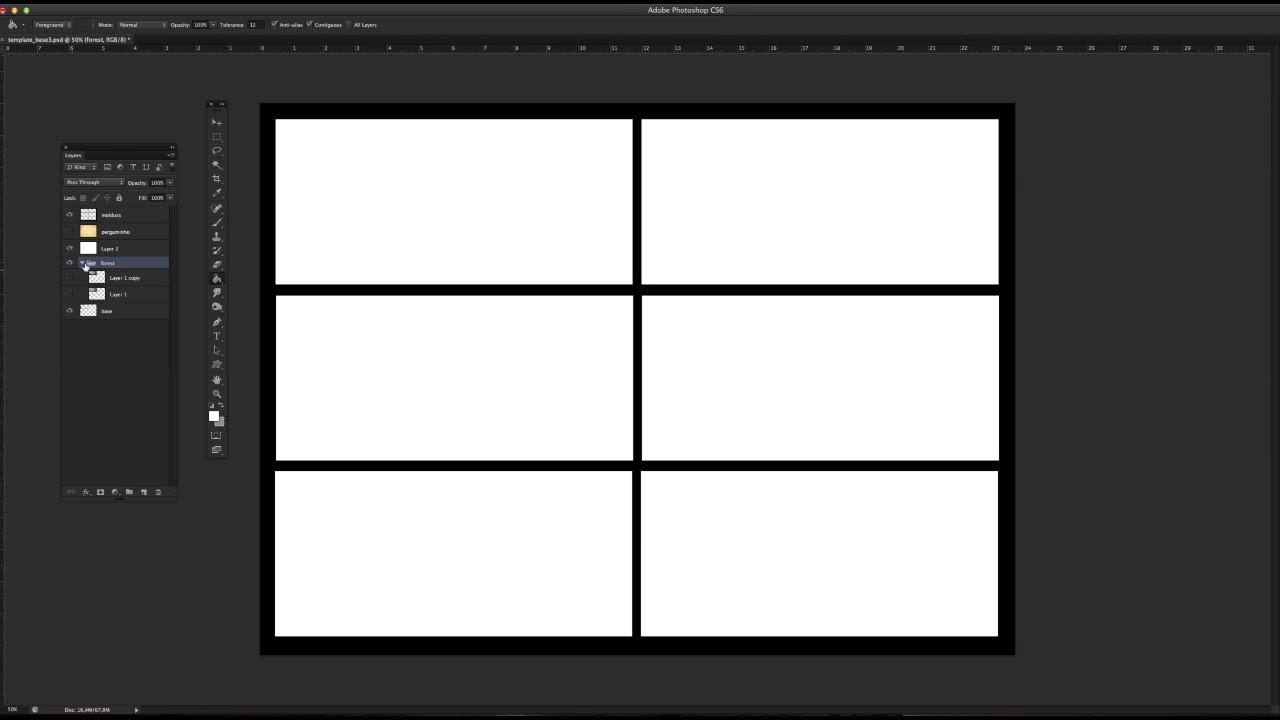
Step: Move the white Layer 2 below the forest group and make Layer 1 copy visible
left_click(129, 250)
left_click(82, 263)
left_click_drag(129, 249, 127, 307)
left_click(82, 246)
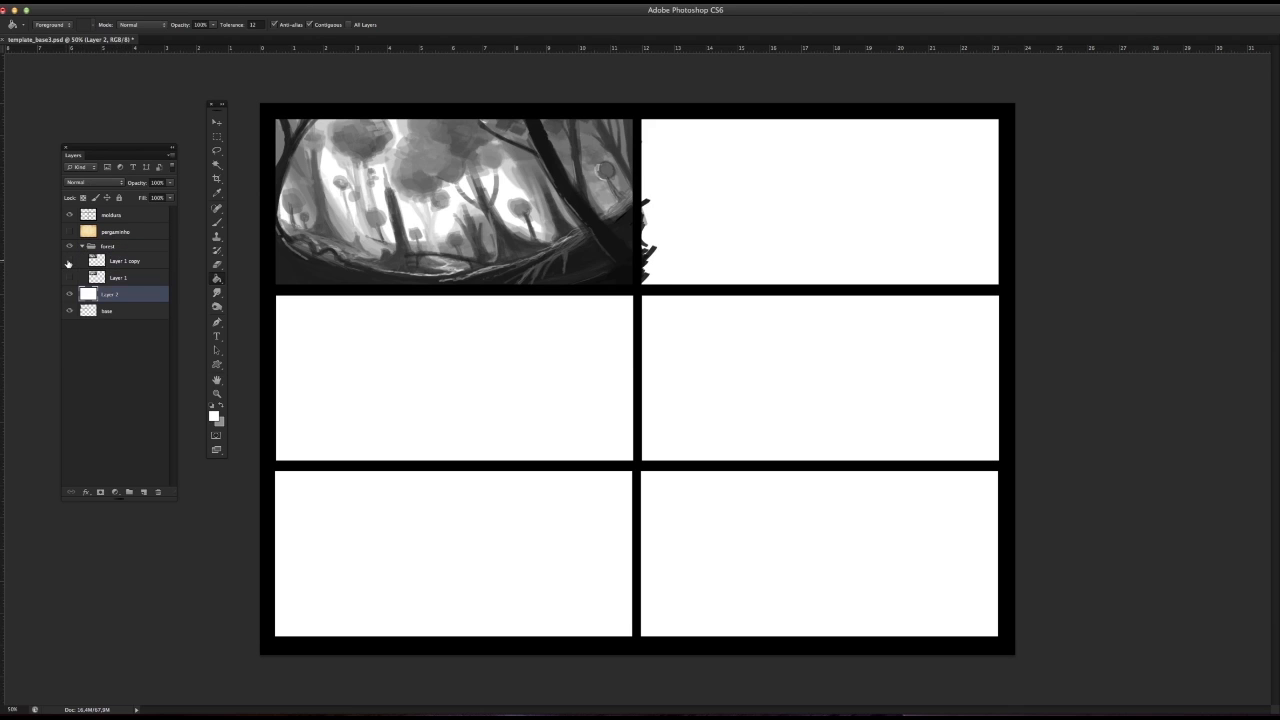
left_click(70, 262)
left_click(70, 262)
Step: Erase the stray paint right of the first panel on Layer 1 copy, deselect, and collapse the forest group
left_click(122, 261)
left_click_drag(217, 137, 264, 133)
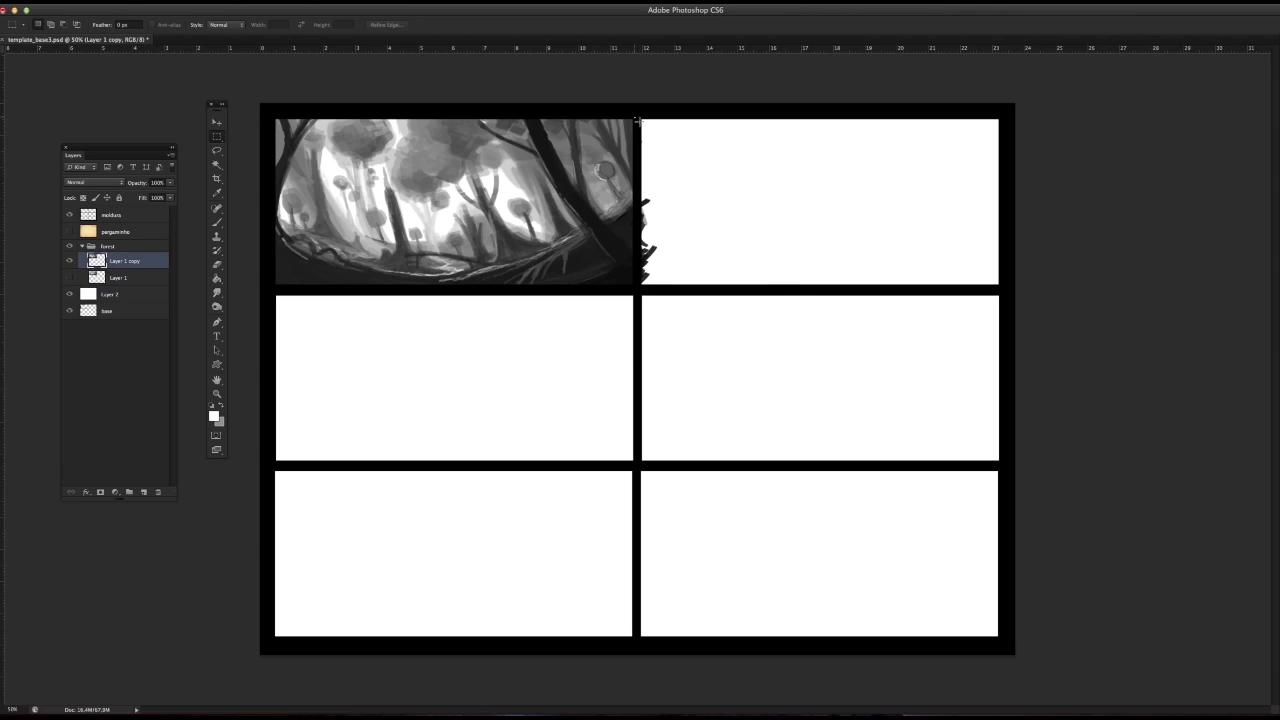
left_click_drag(636, 119, 750, 334)
key("Delete")
key("ctrl+d")
left_click(82, 247)
left_click(70, 246)
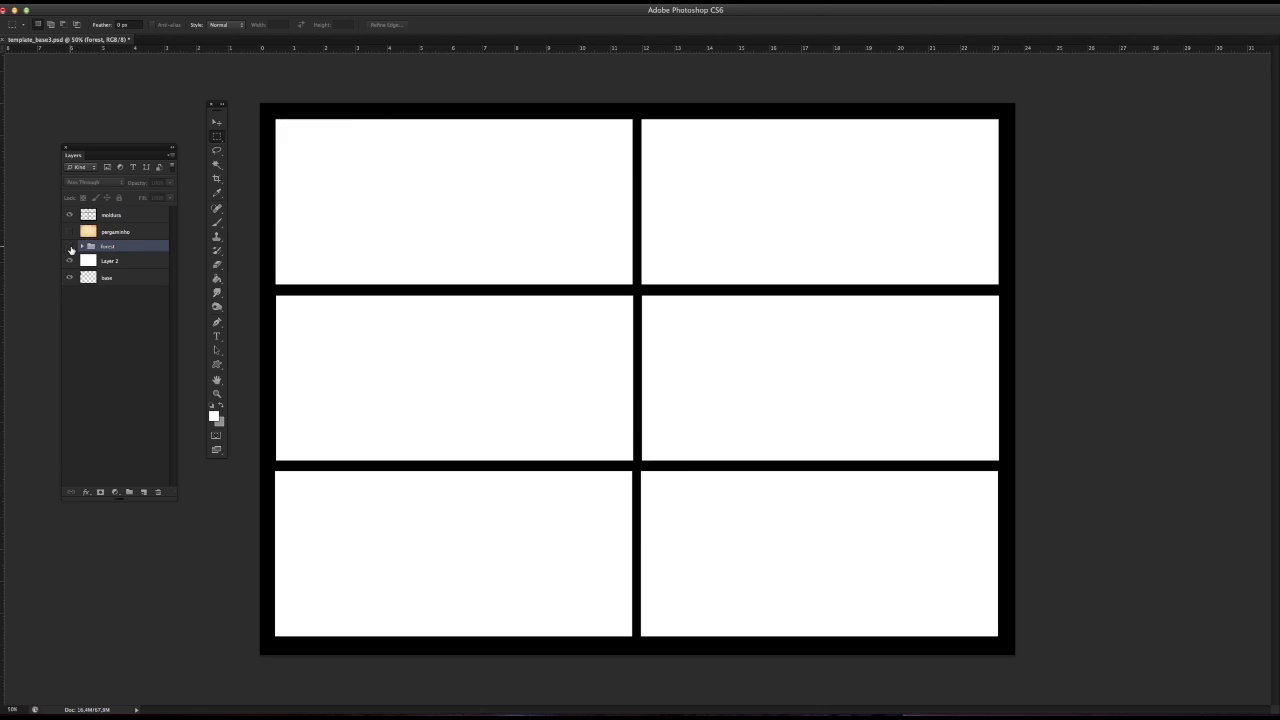
left_click(70, 246)
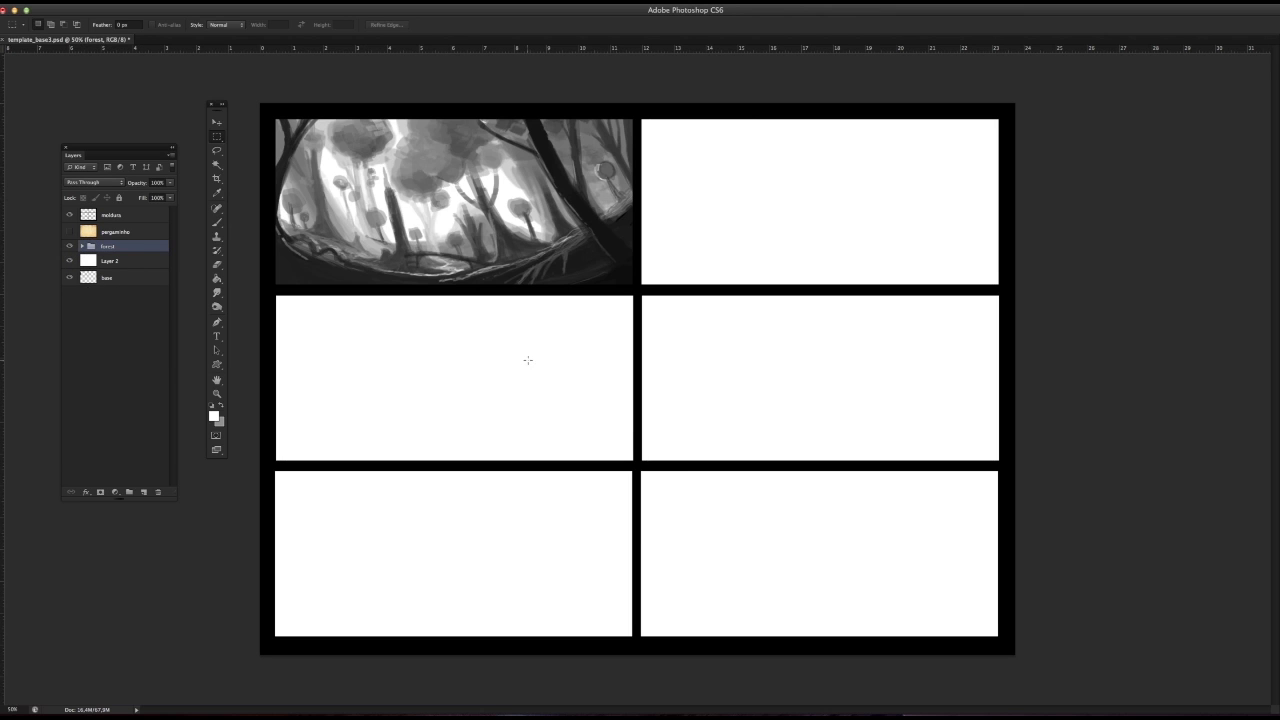
Step: Paint sampled mid-grey strokes over the upper part of the thick dark trunk on Layer 1 copy
left_click(82, 247)
left_click(127, 262)
left_click(217, 222)
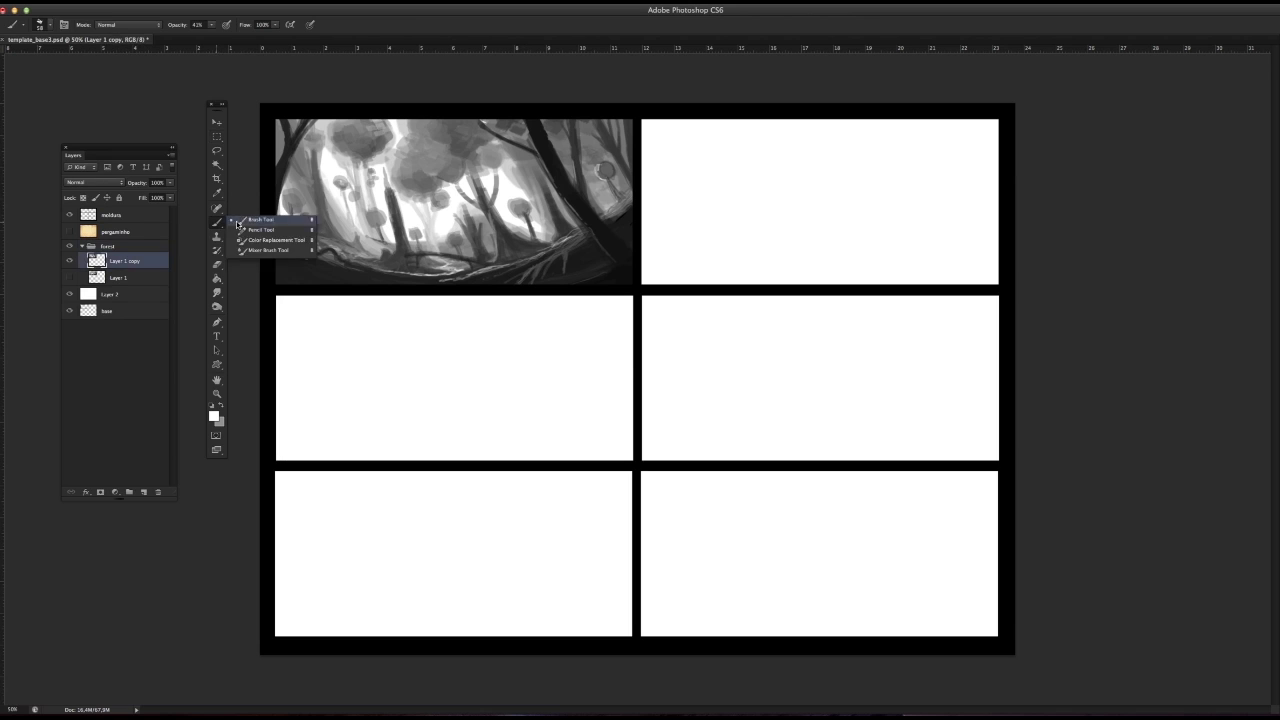
left_click(528, 183, "alt")
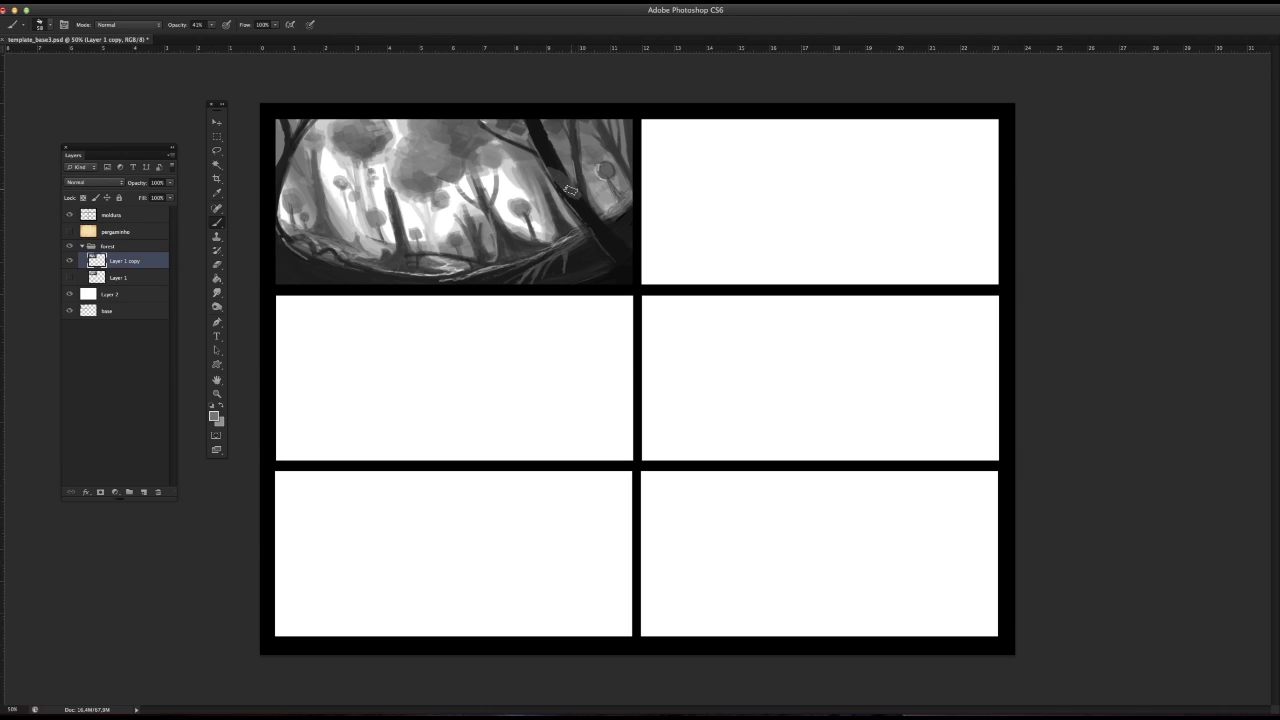
left_click_drag(530, 123, 560, 153)
Step: Try grey strokes along the middle and lower part of the thick dark trunk, undoing each attempt
left_click_drag(576, 204, 596, 221)
key("ctrl+z")
right_click(487, 229)
left_click_drag(576, 208, 597, 230)
key("ctrl+z")
left_click_drag(547, 165, 590, 219)
key("super+alt+z")
key("super+alt+z")
left_click(216, 150)
right_click(388, 217)
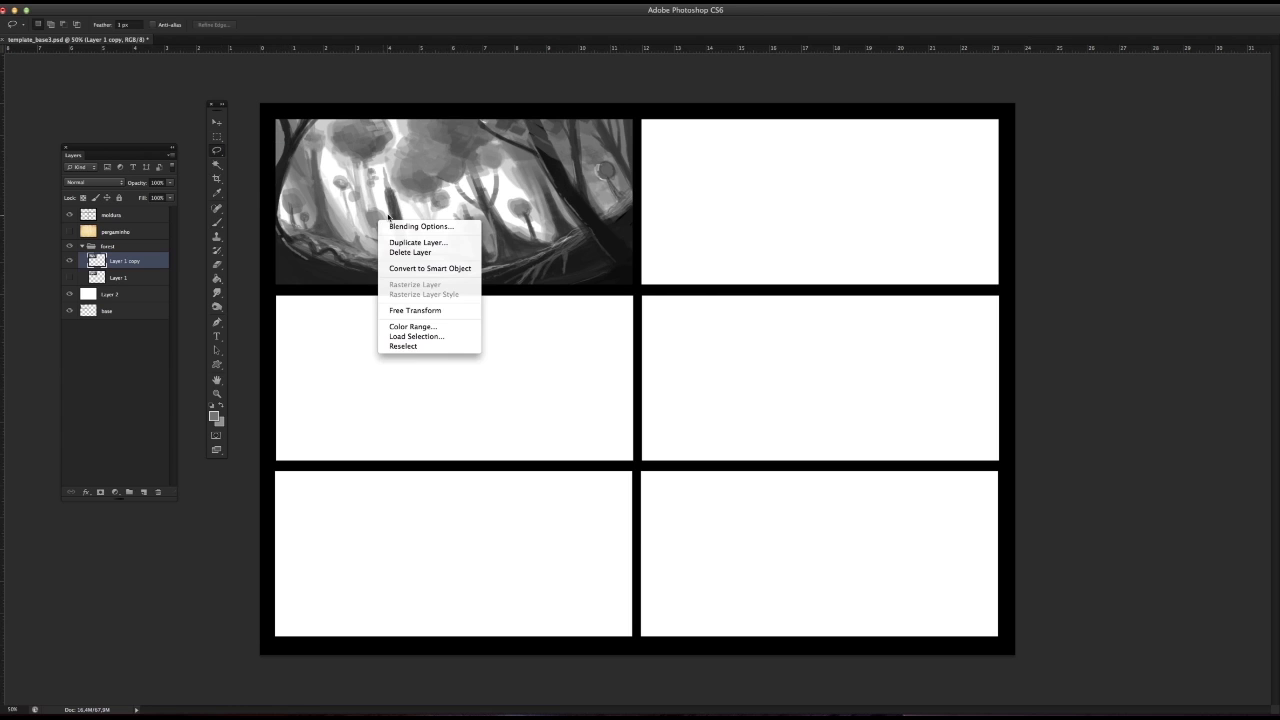
left_click(257, 244)
Step: Choose a soft round brush preset for the Brush tool and enlarge it
left_click(217, 222)
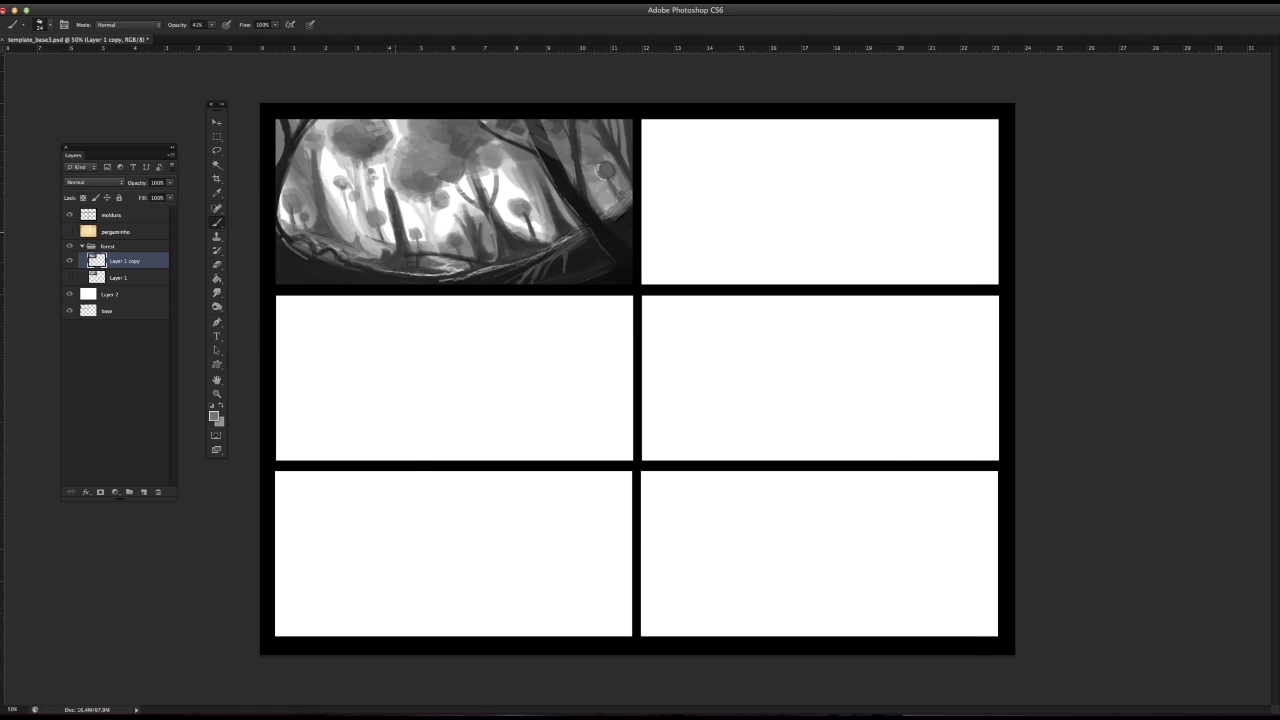
right_click(403, 227)
left_click(518, 68)
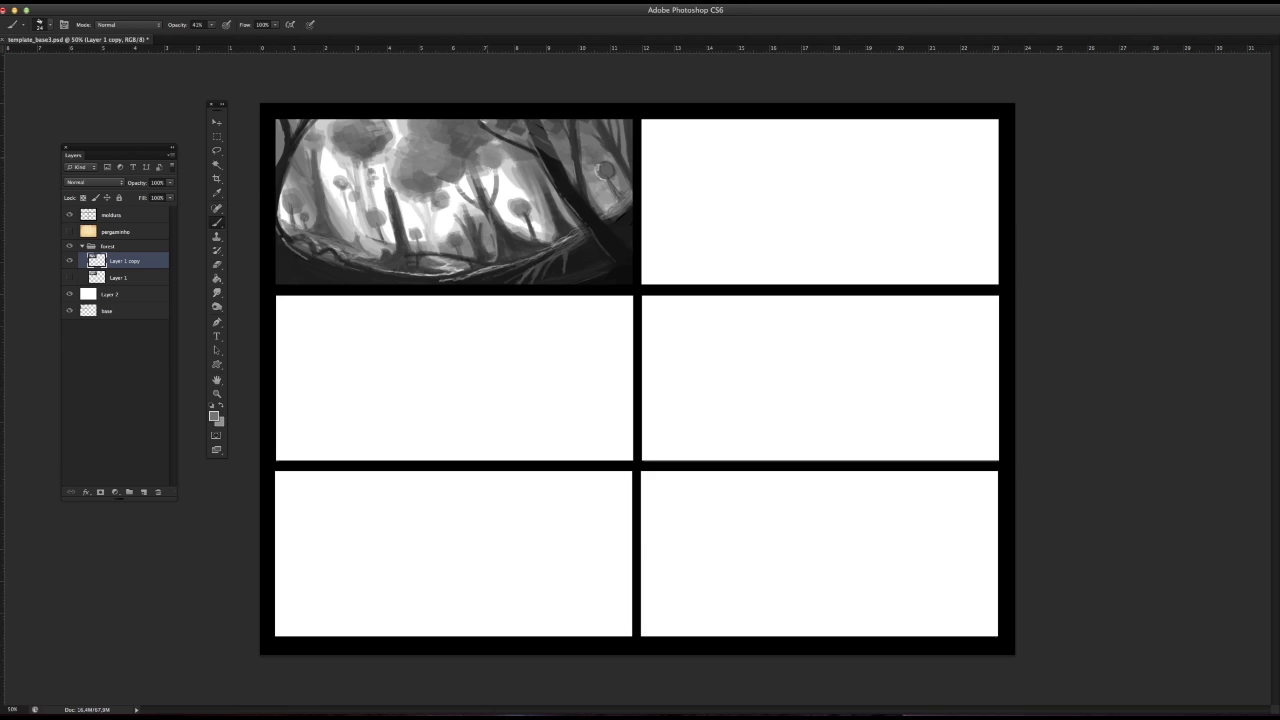
right_click(529, 224)
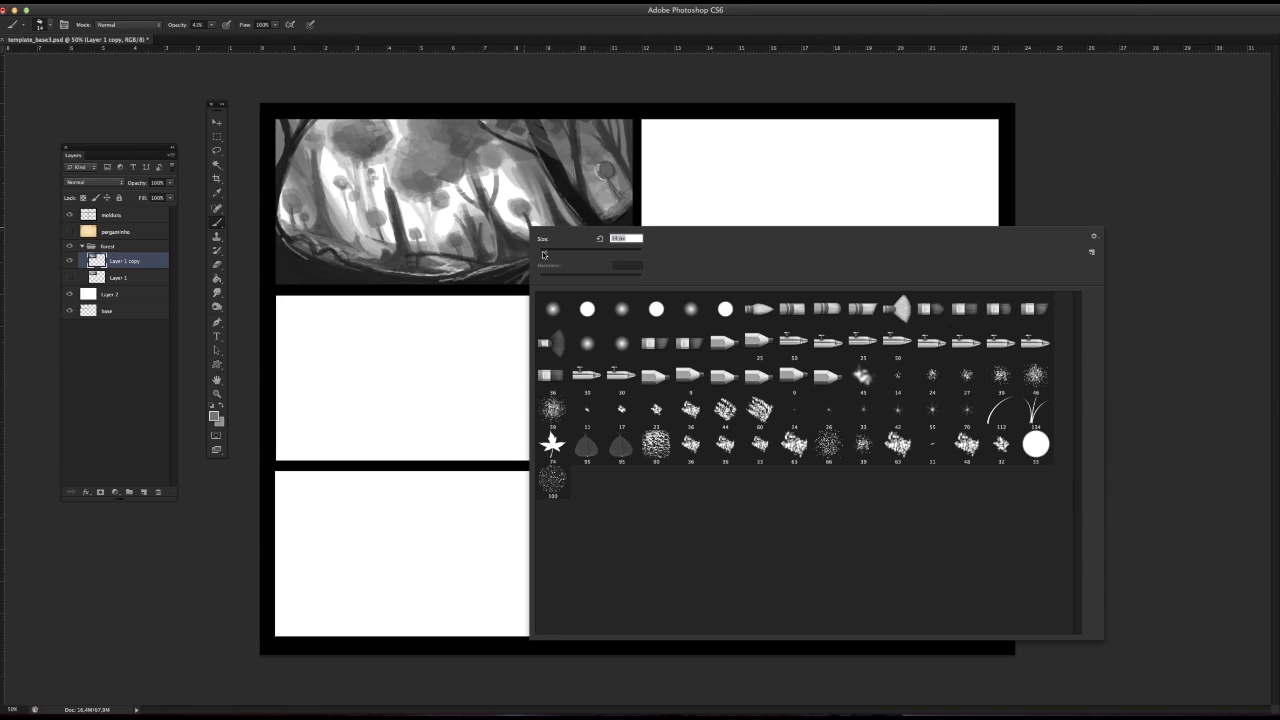
left_click(690, 322)
left_click(575, 253)
left_click(565, 191)
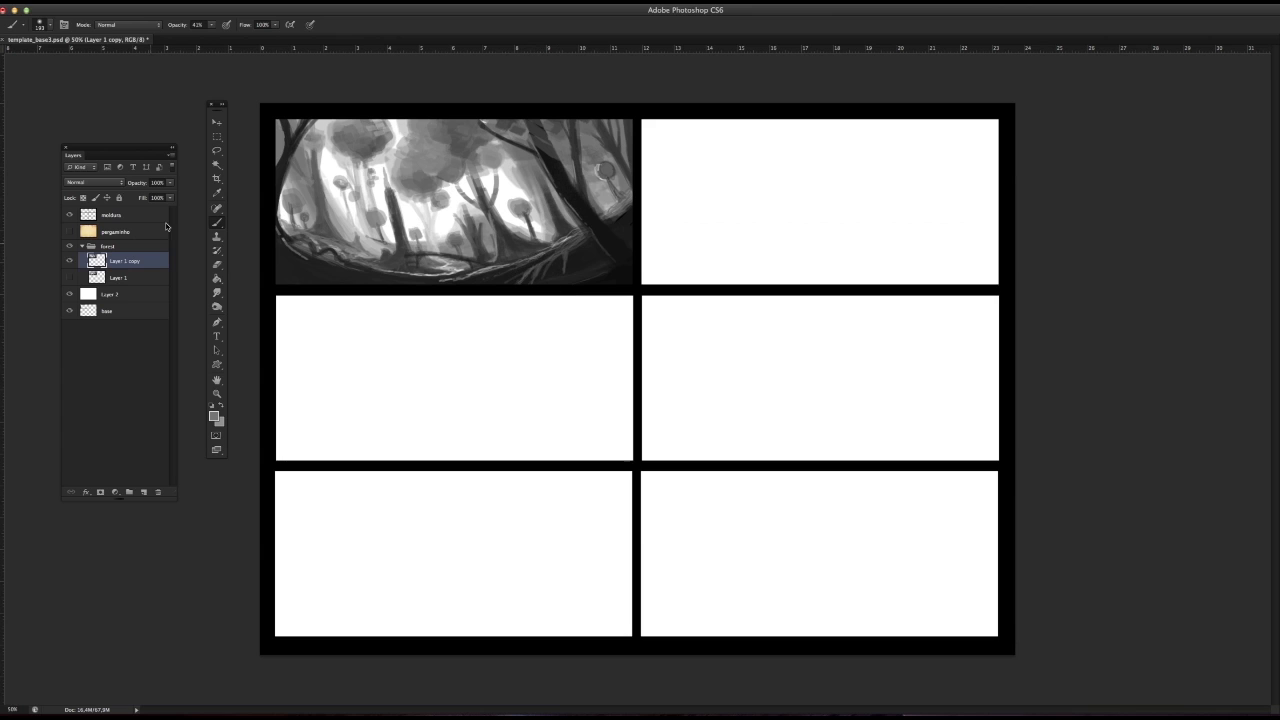
Step: Try a soft grey dab inside a lasso selection around the thick dark trunk, and deselect
left_click(216, 150)
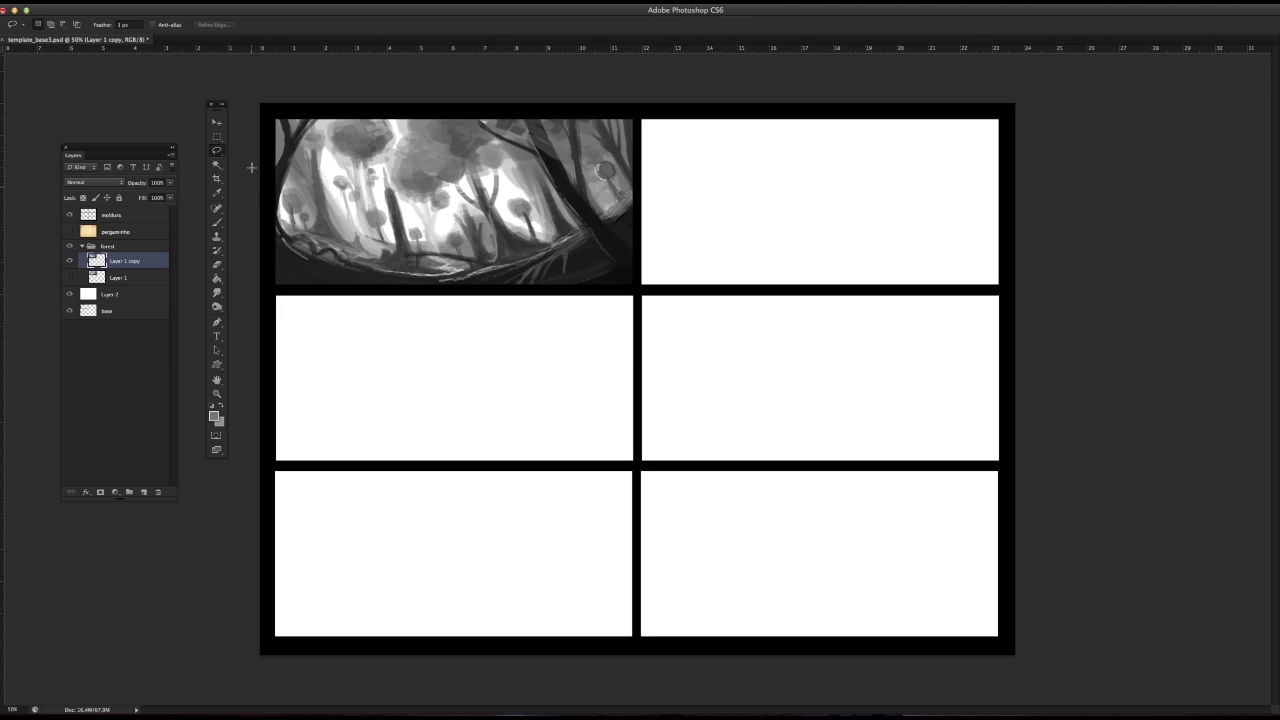
mouse_move(370, 184)
left_mouse_down()
mouse_move(426, 205)
mouse_move(400, 169)
left_mouse_up()
left_click(218, 222)
left_click(405, 190)
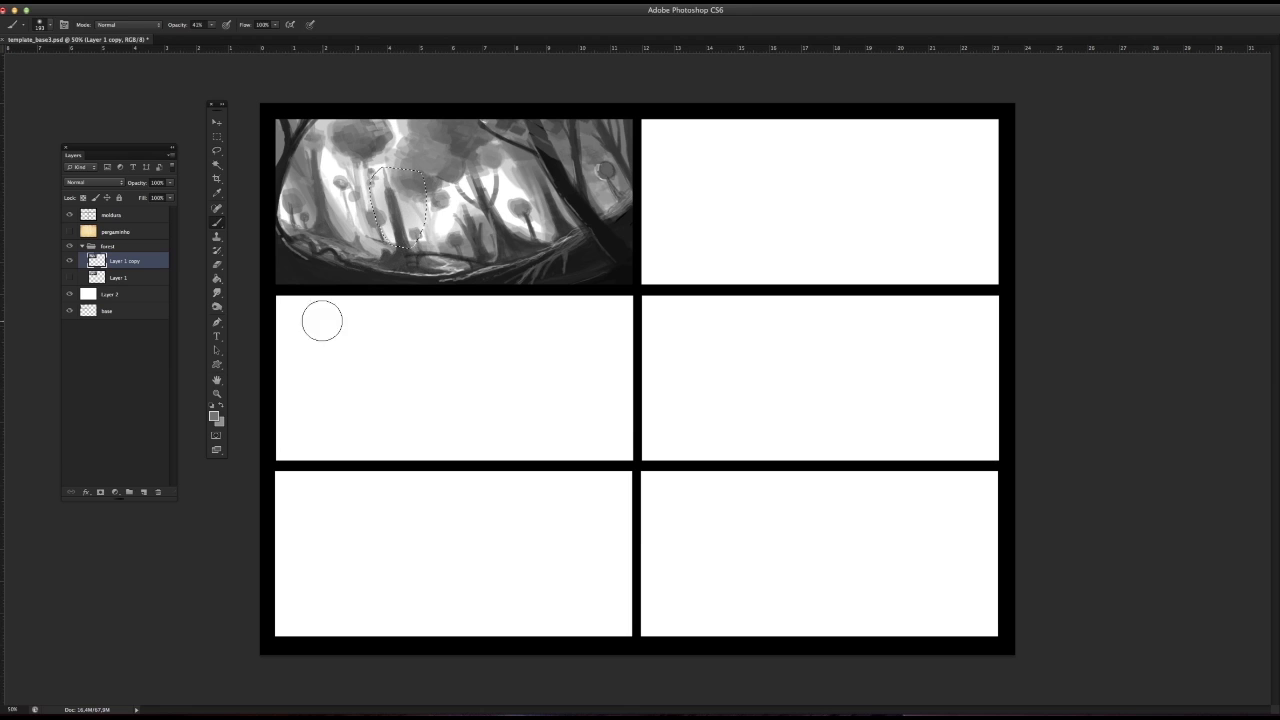
key("super+d")
Step: Set the foreground colour to white (ffffff)
left_click(214, 416)
left_click(356, 353)
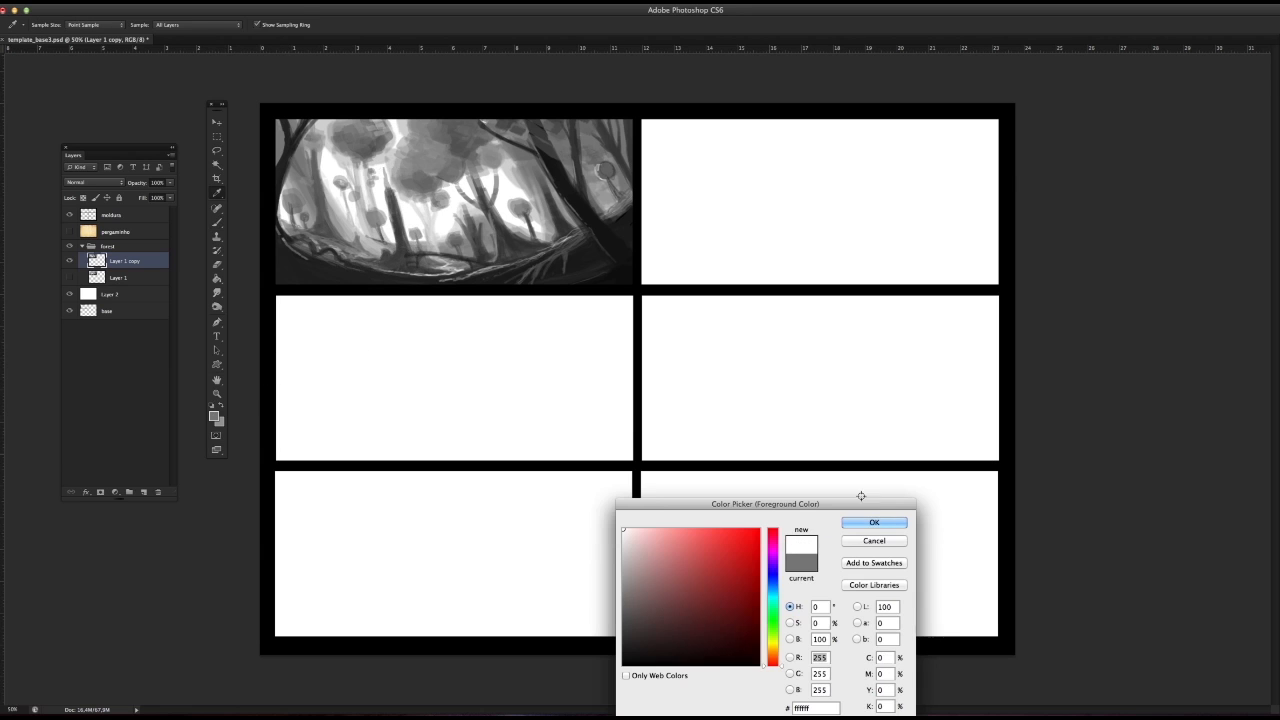
left_click(872, 523)
Step: Try soft white haze in a lasso selection just right of the thick dark trunk, undo it, and deselect
left_click(216, 150)
left_click(258, 150)
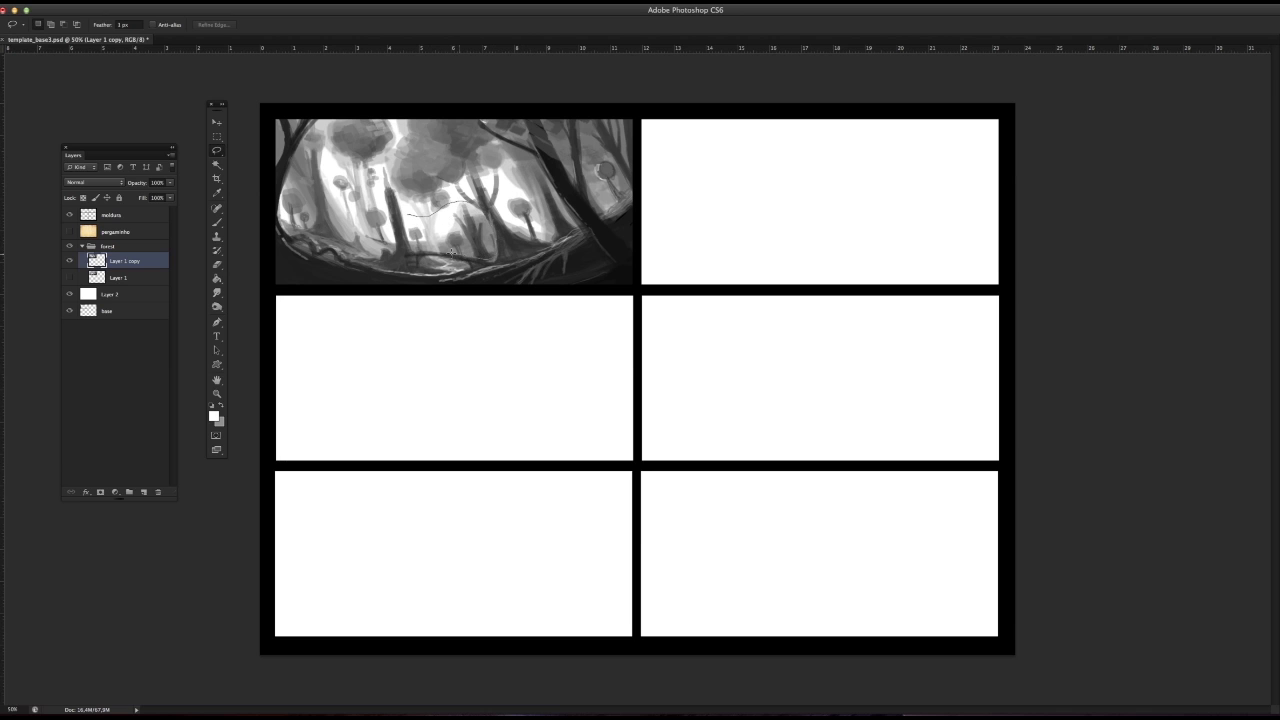
left_click_drag(411, 243, 405, 214)
left_click(217, 223)
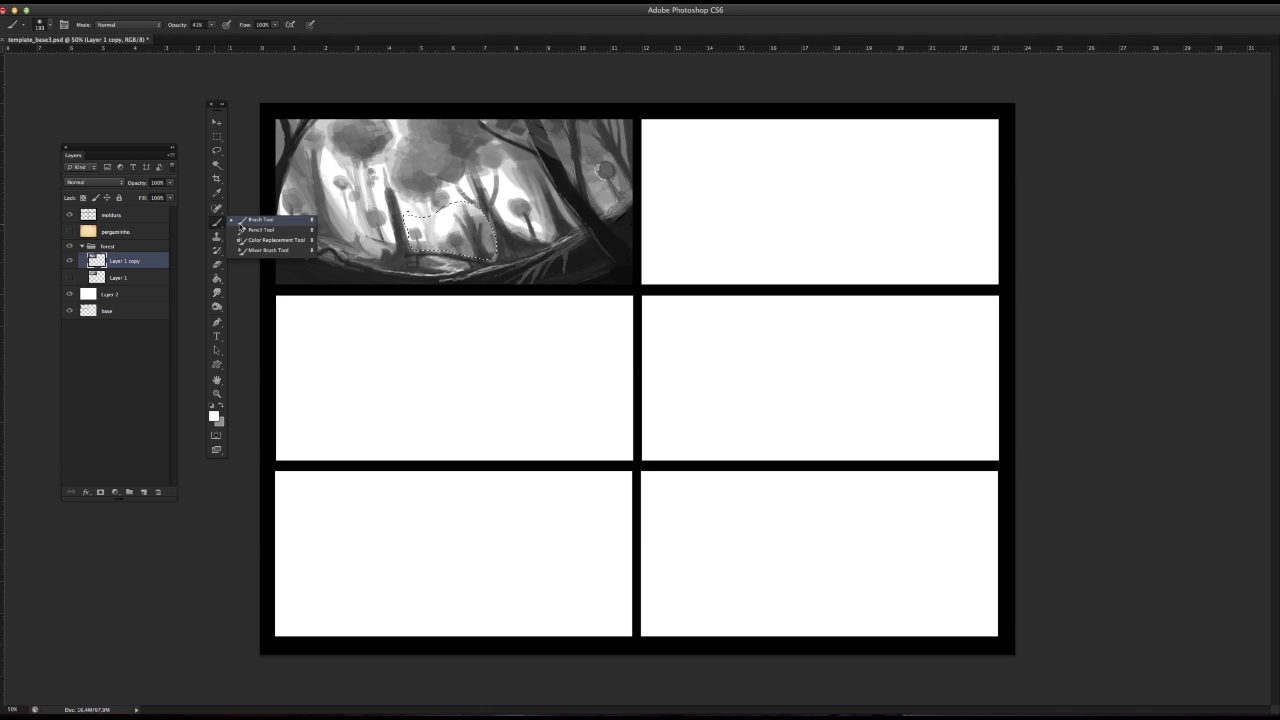
mouse_move(505, 222)
left_mouse_down()
mouse_move(465, 232)
mouse_move(436, 288)
left_mouse_up()
key("super+z")
key("super+z")
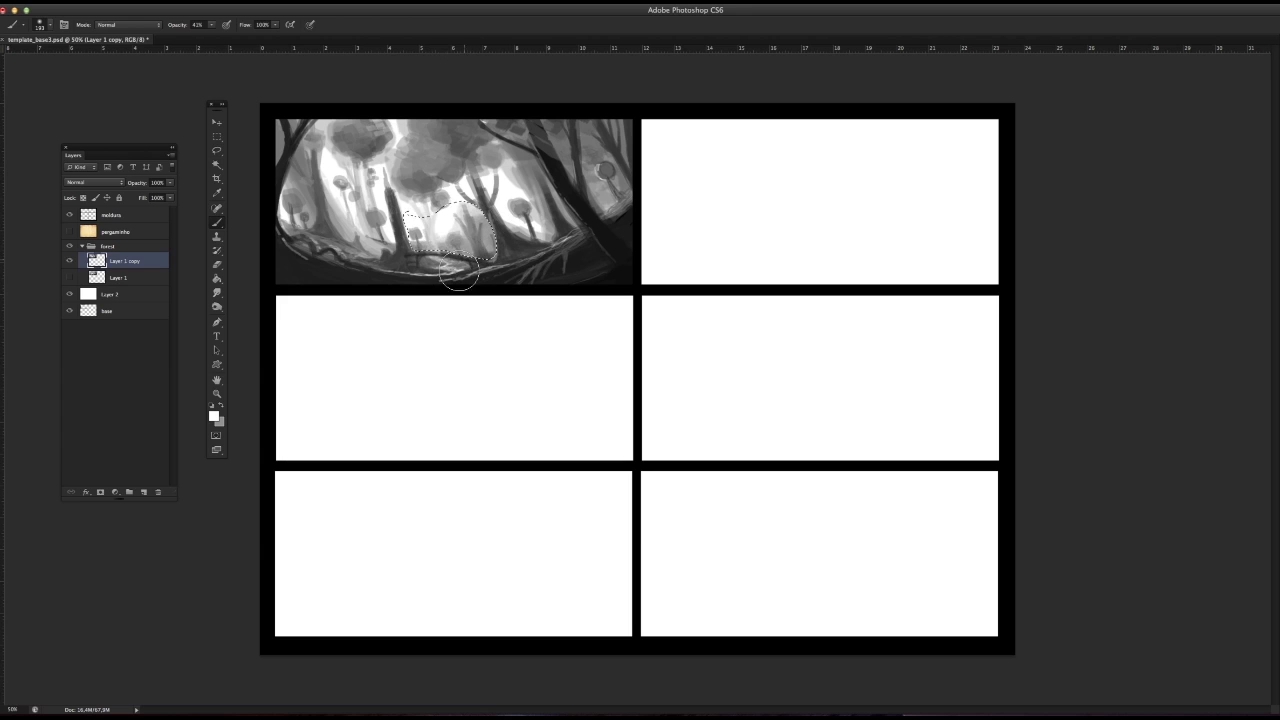
left_click(218, 151)
key("super+d")
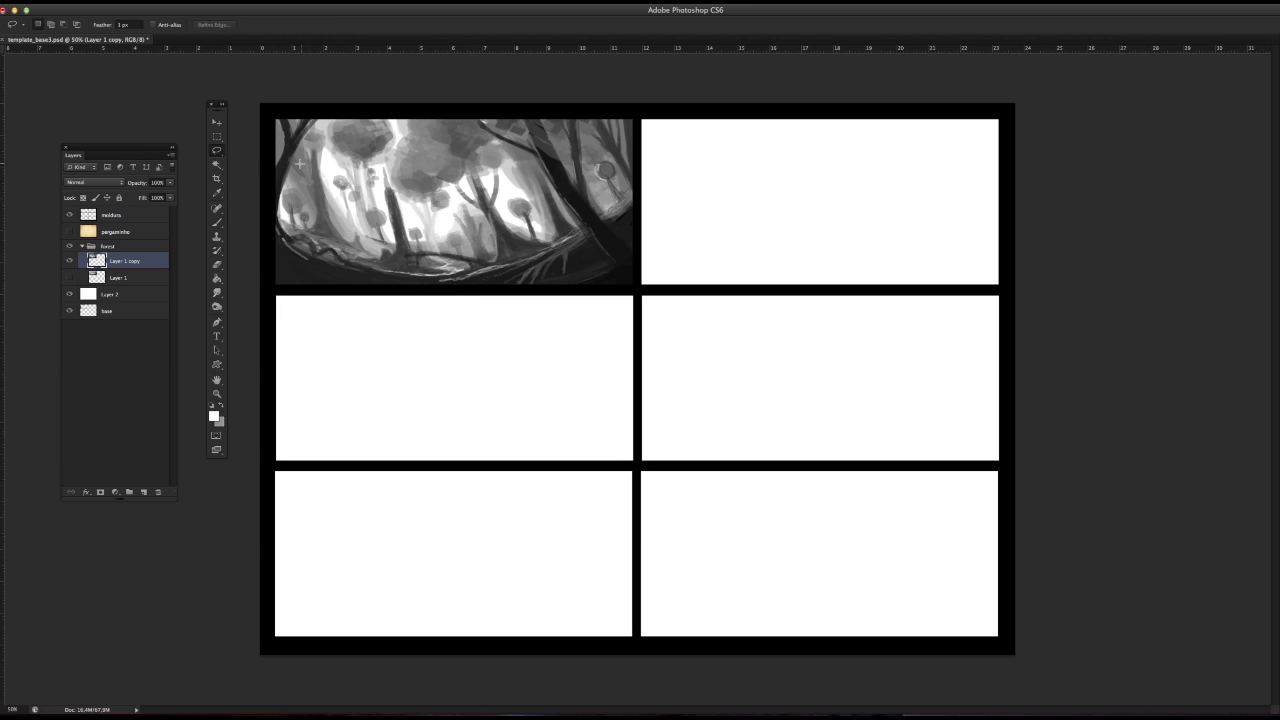
Step: Try soft white haze in a lasso selection over the forest's upper-left trees, and step back through the edits
mouse_move(363, 163)
left_mouse_down()
mouse_move(333, 173)
mouse_move(300, 195)
left_mouse_up()
key("b")
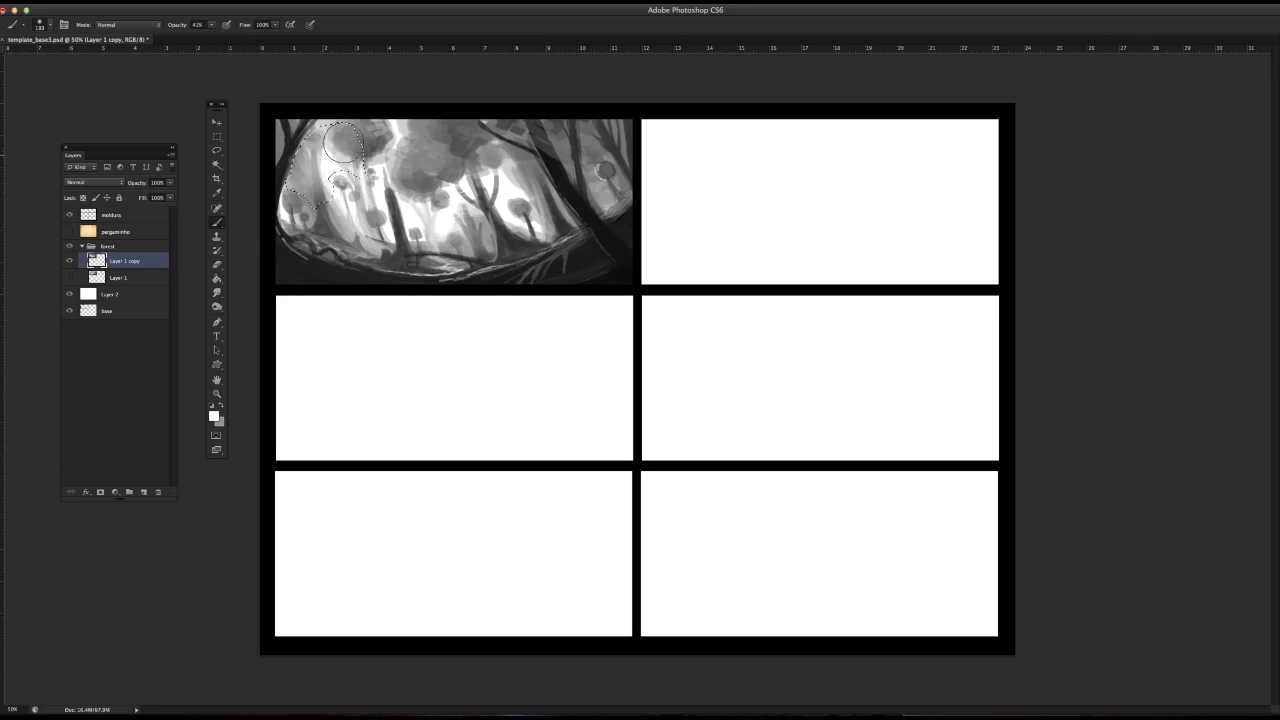
left_click(217, 137)
left_click(257, 134)
left_click(347, 322)
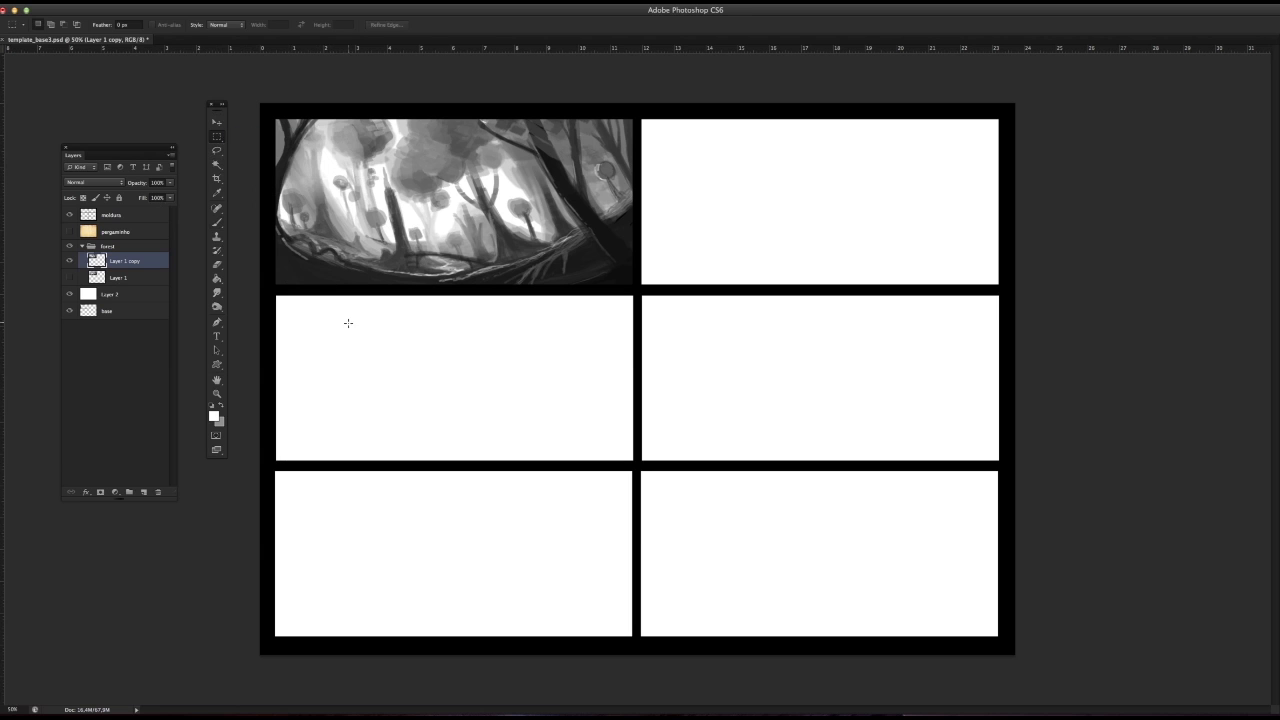
key("alt+super+z")
key("alt+super+z")
key("alt+super+z")
key("alt+super+z")
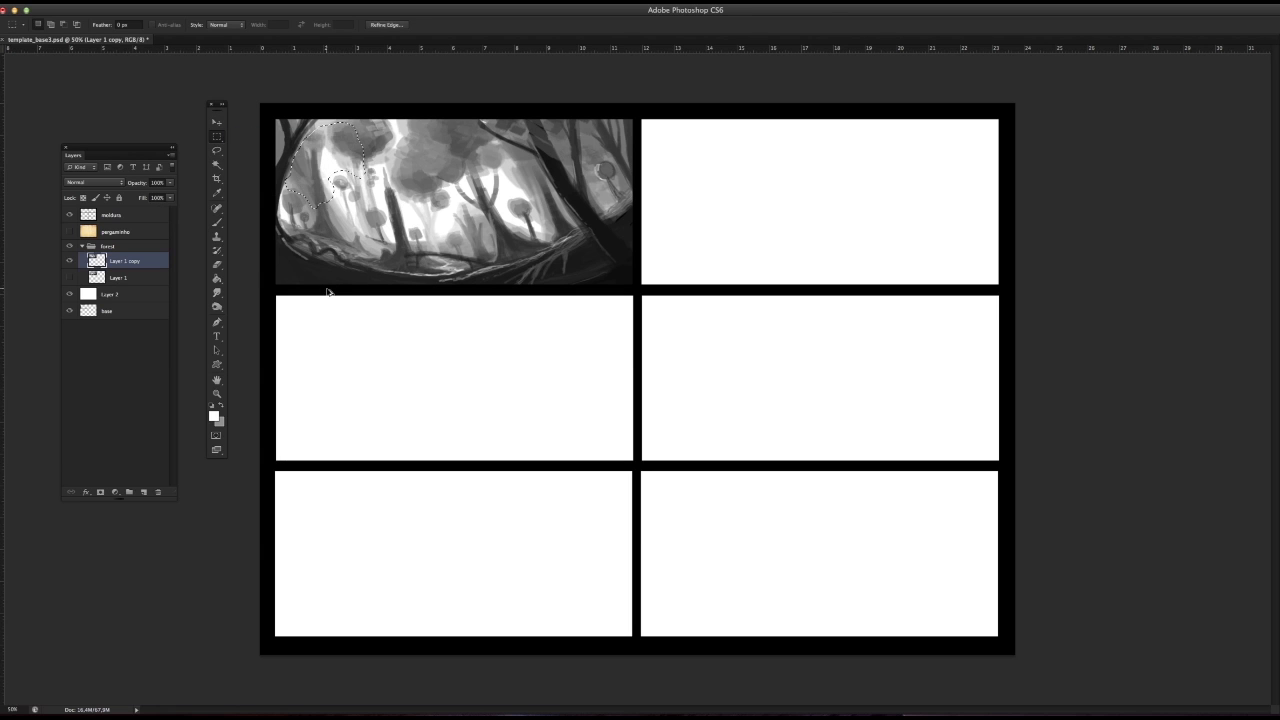
Step: Set the feather of the Rectangular Marquee and Lasso tools to 22 px
left_click_drag(129, 25, 114, 25)
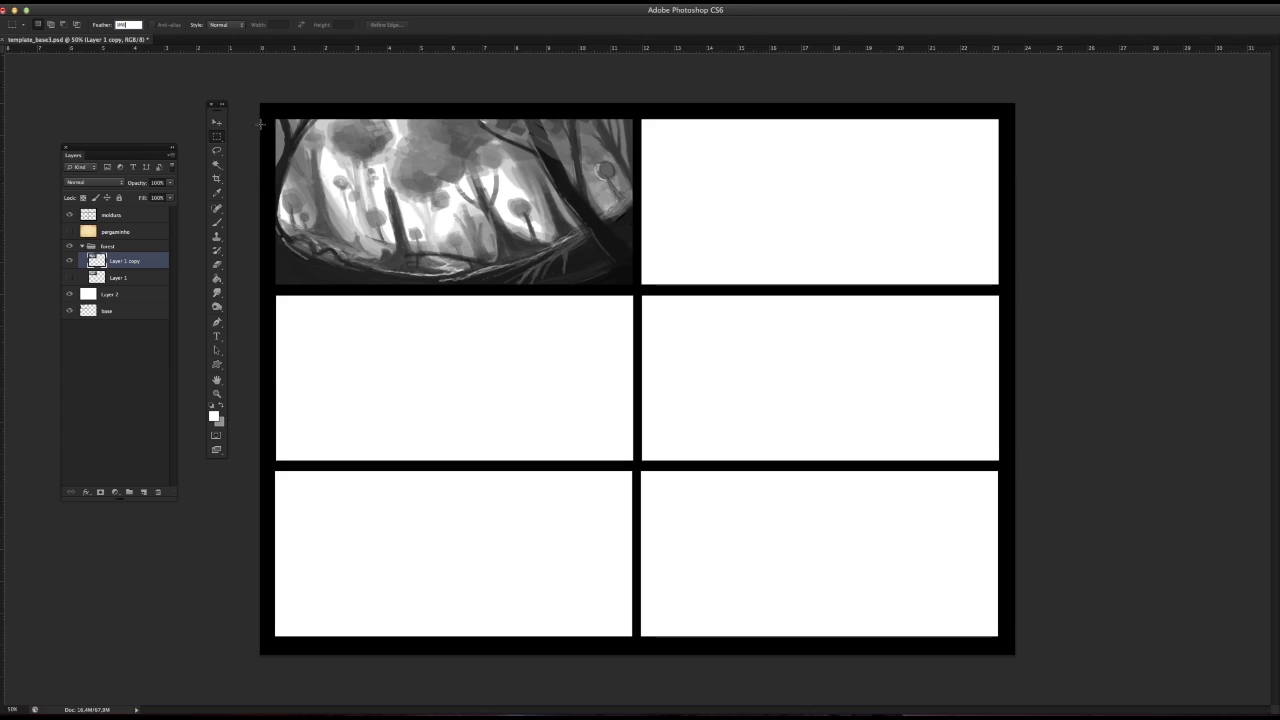
type("2")
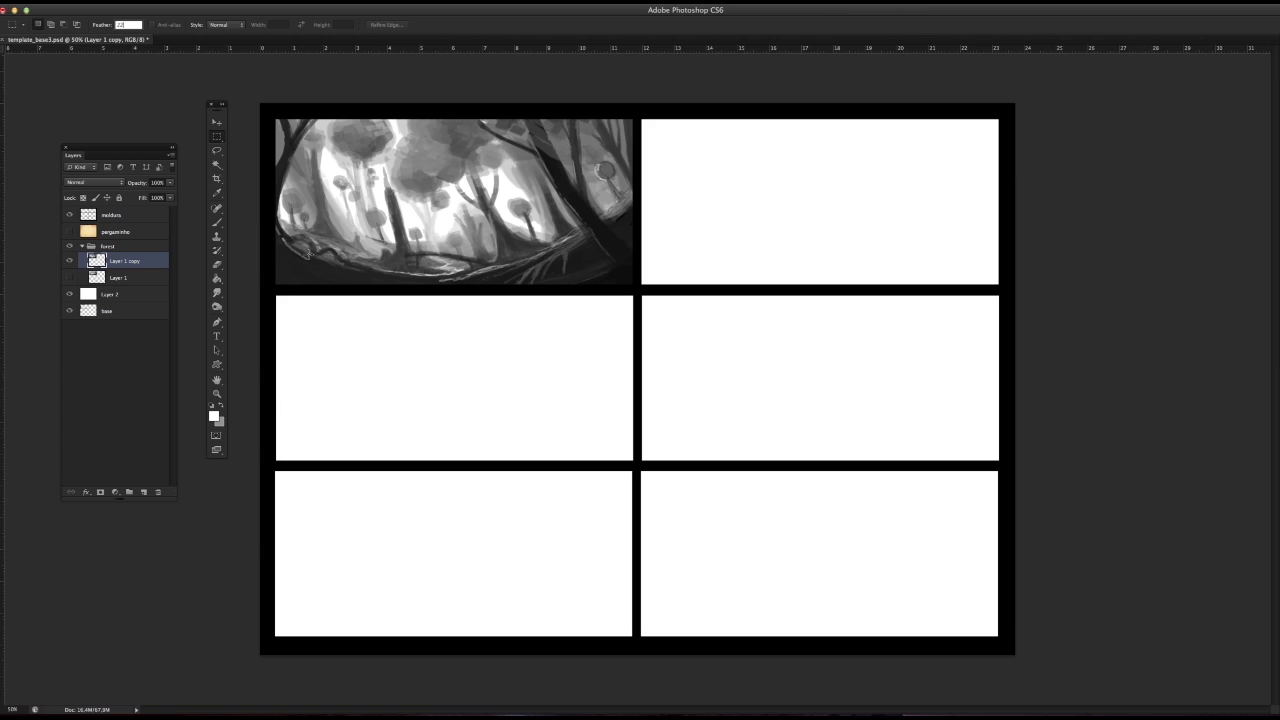
key("Return")
left_click(217, 151)
left_click(135, 23)
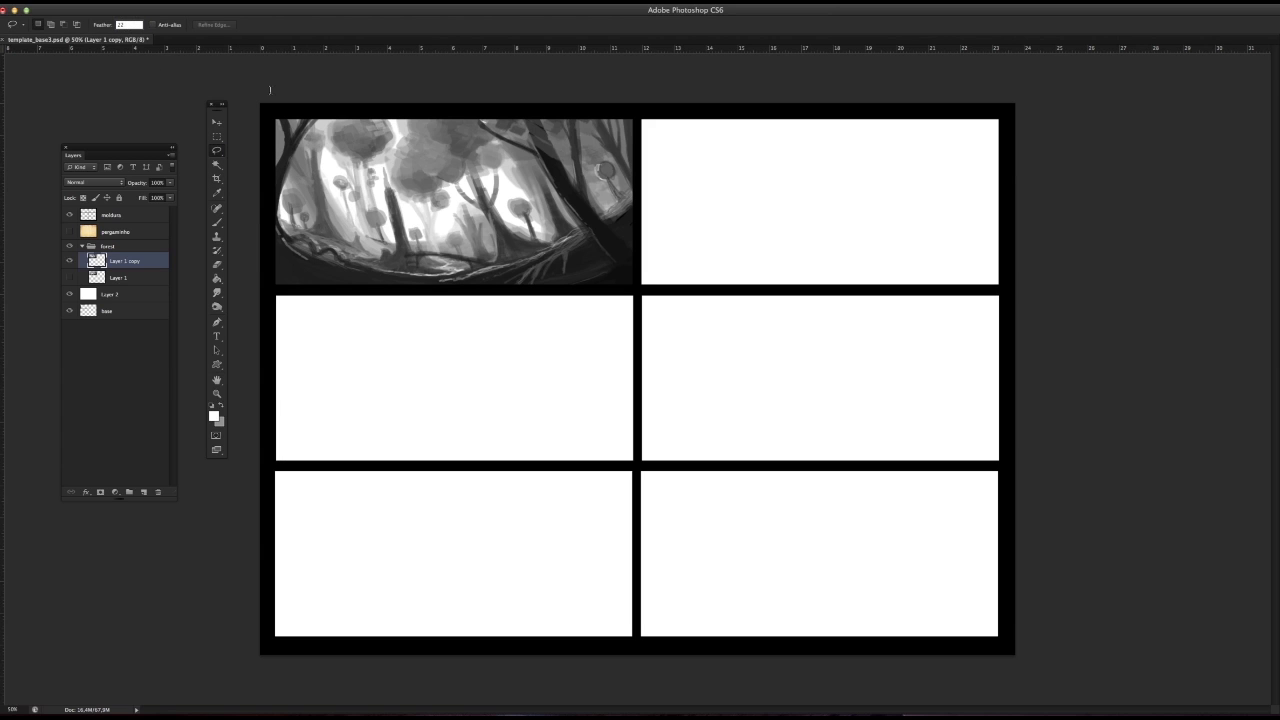
left_click(217, 137)
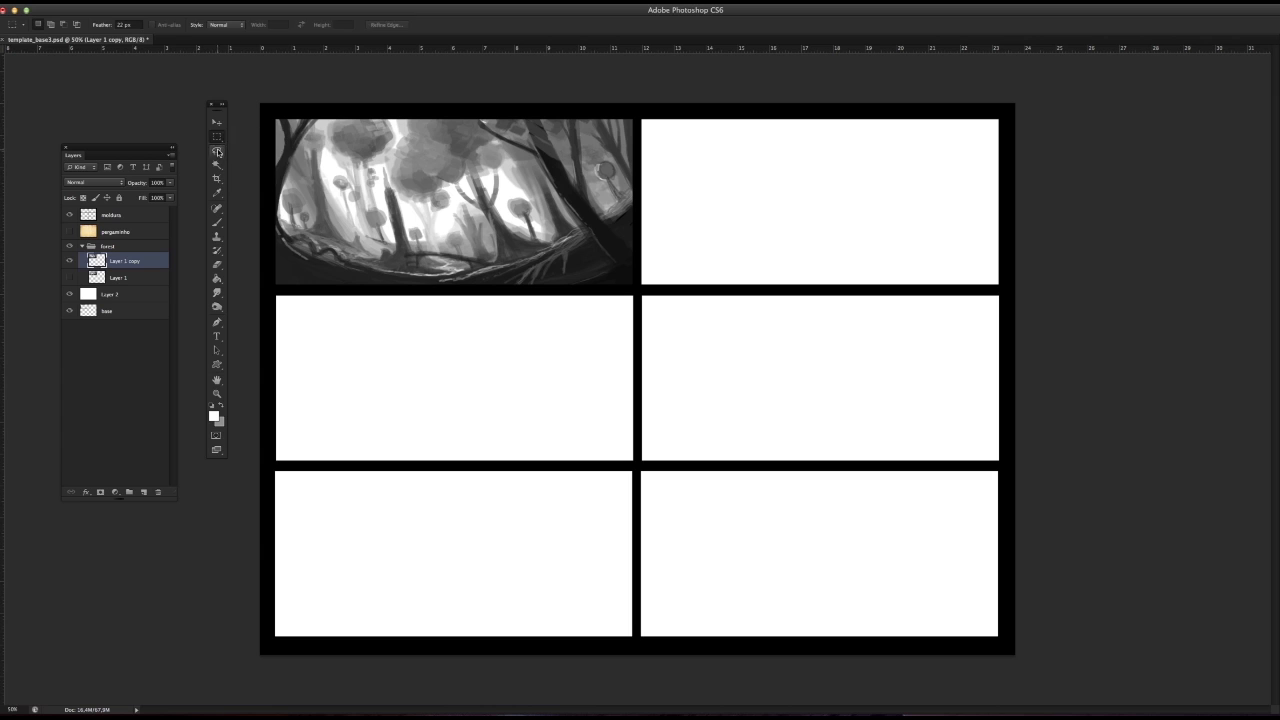
left_click(217, 151)
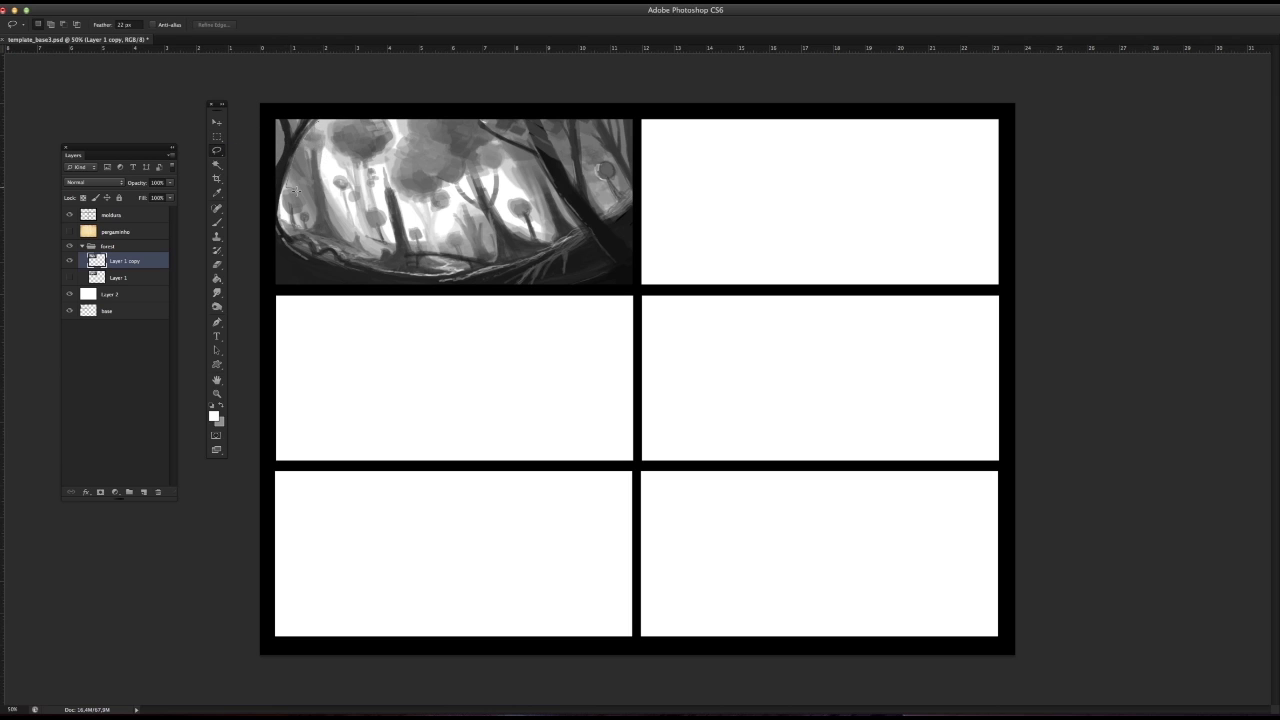
Step: Try the soft white brush in a feathered lasso selection over the forest's left side, and deselect
mouse_move(357, 175)
left_mouse_down()
mouse_move(332, 119)
mouse_move(290, 183)
mouse_move(355, 130)
mouse_move(310, 190)
mouse_move(303, 155)
left_mouse_up()
left_click(217, 222)
left_click(217, 137)
left_click(264, 119)
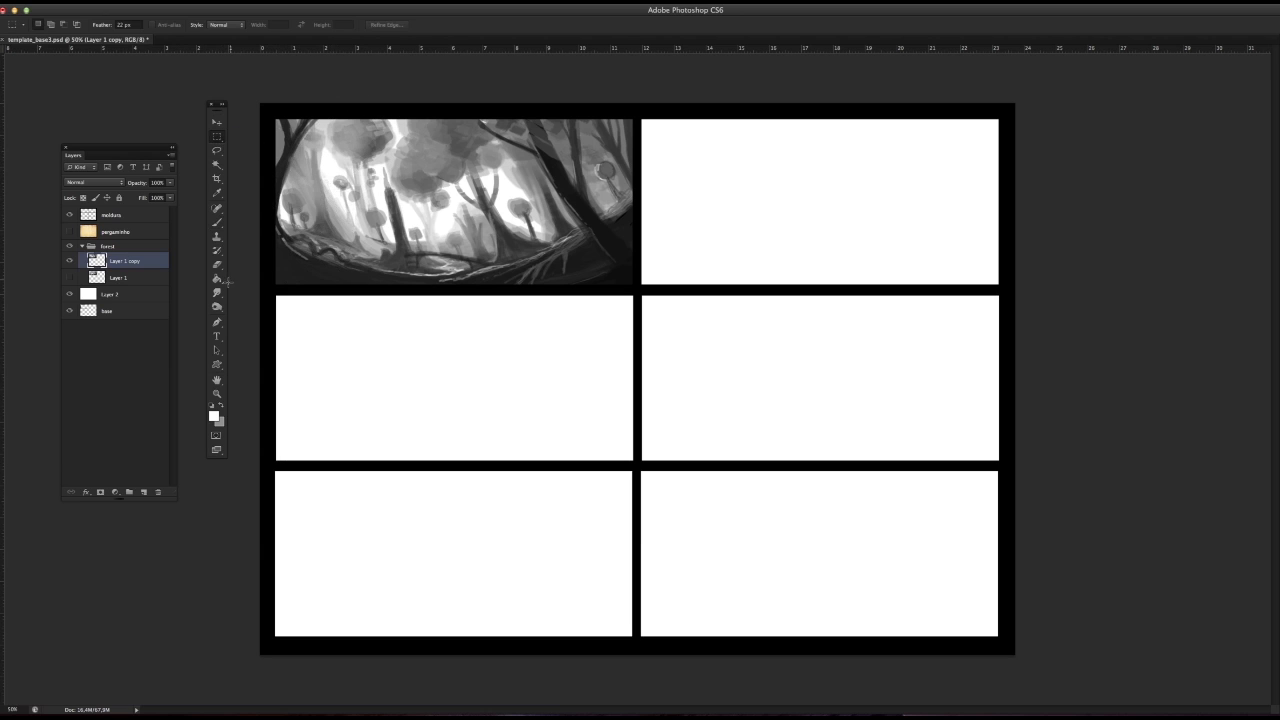
Step: Add an empty layer above Layer 1 copy in the forest group, deleting the surplus Layer 4
left_click(218, 224)
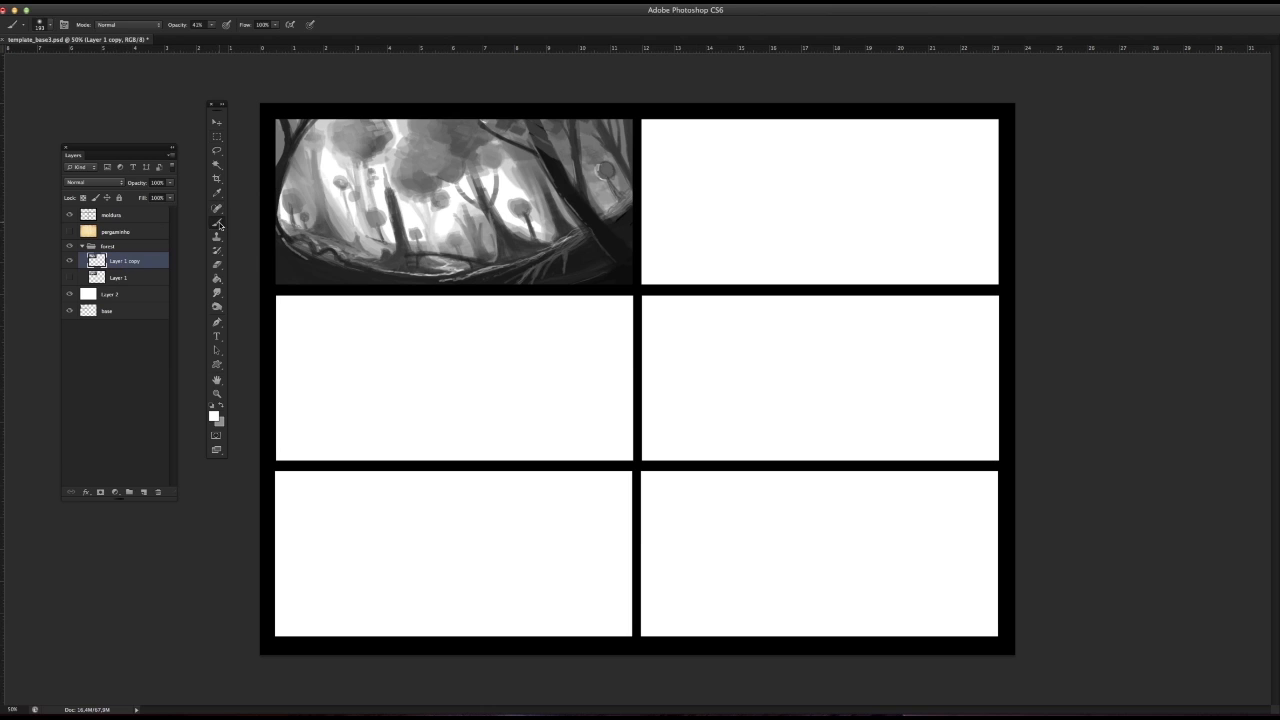
left_click(143, 492)
left_click(143, 492)
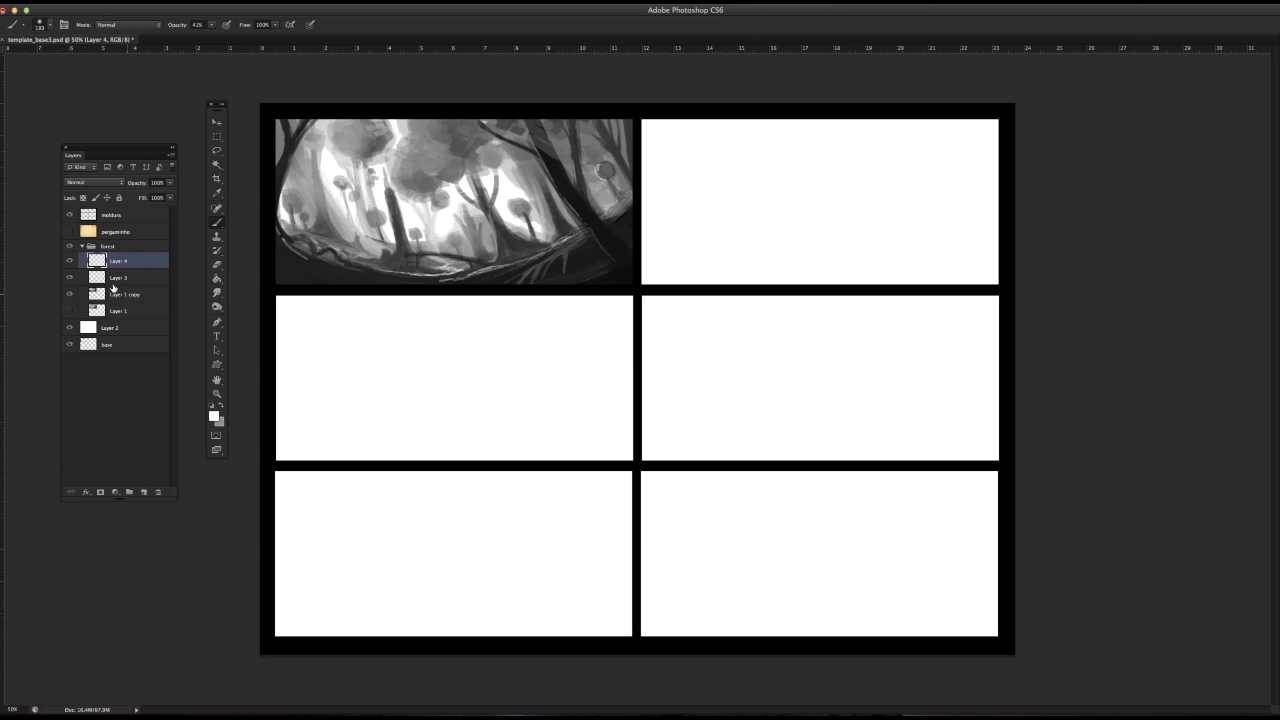
left_click(161, 493)
Step: Try diagonal white light rays across the forest on Layer 3 with a 45 px soft brush, undoing each stroke
right_click(438, 206)
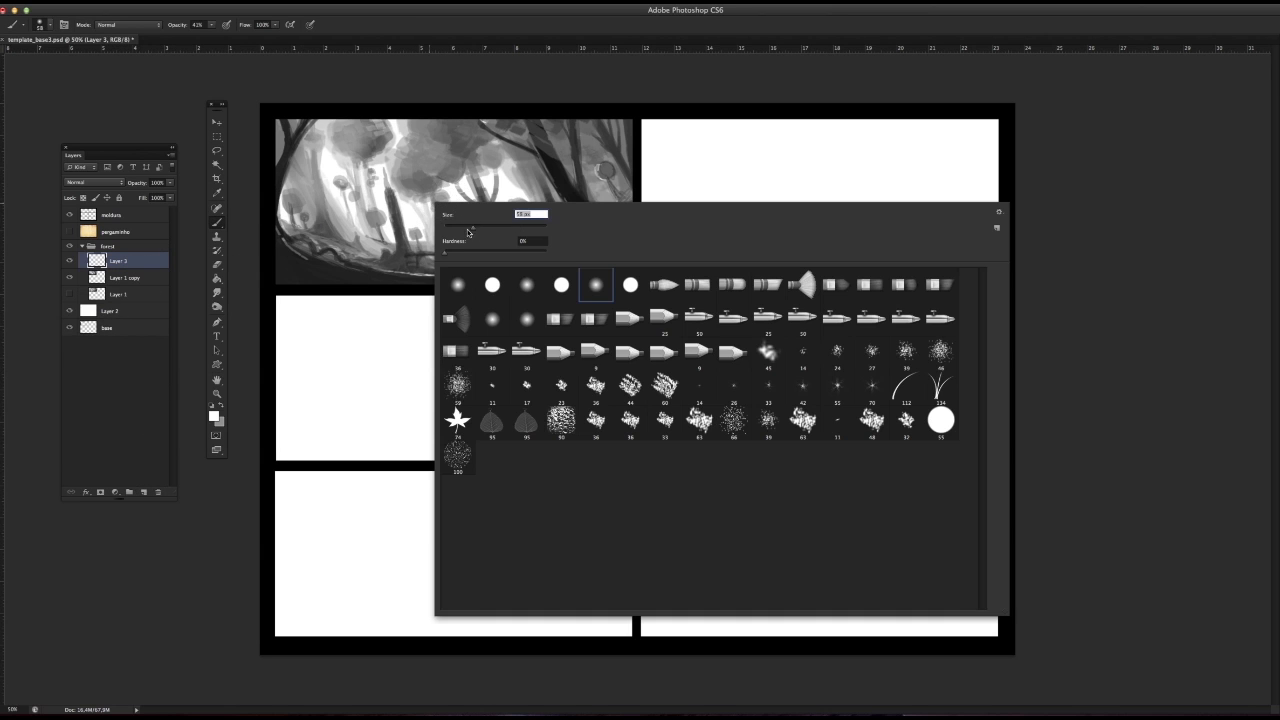
left_click(468, 230)
left_click_drag(512, 125, 431, 228)
key("super+z")
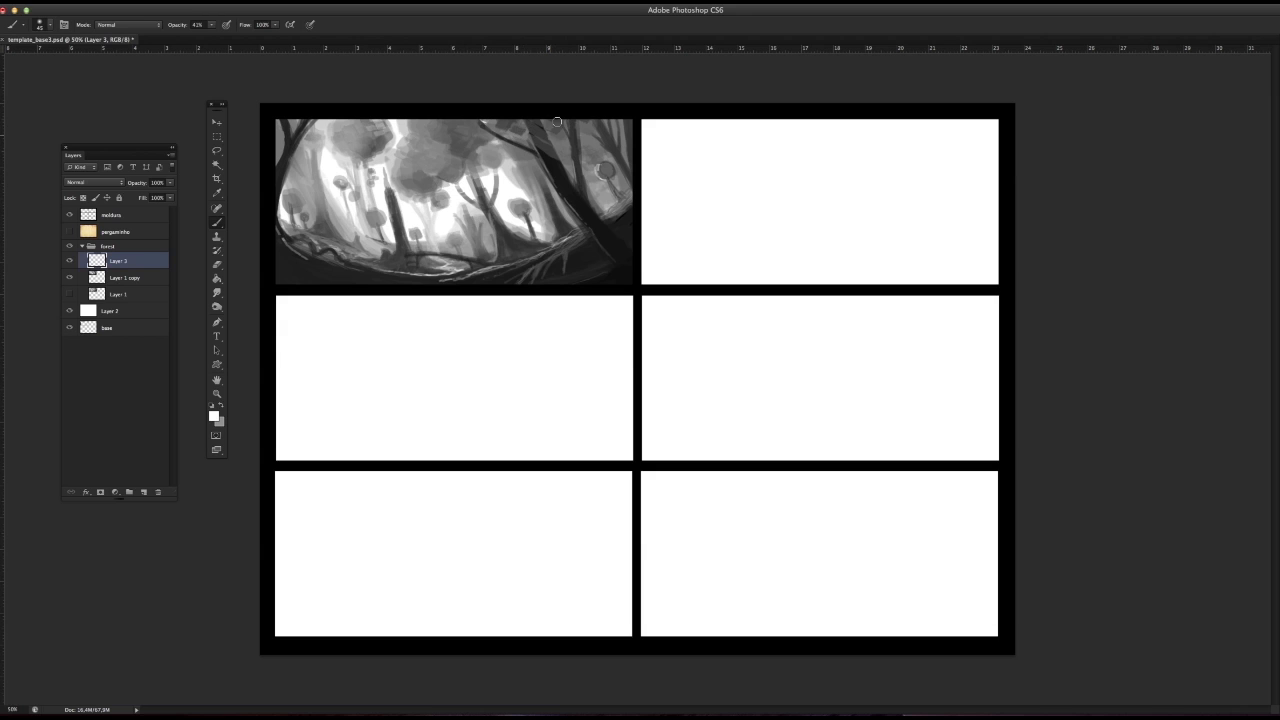
left_click_drag(557, 121, 460, 255)
key("super+z")
key("super+z")
mouse_move(519, 119)
left_mouse_down()
mouse_move(482, 288)
mouse_move(488, 260)
left_mouse_up()
key("super+z")
left_click_drag(560, 114, 532, 276)
Step: Paint thin diagonal white light rays over the upper-right trunks and upper-left canopy on Layer 3 with a smaller soft brush
key("super+z")
right_click(552, 169)
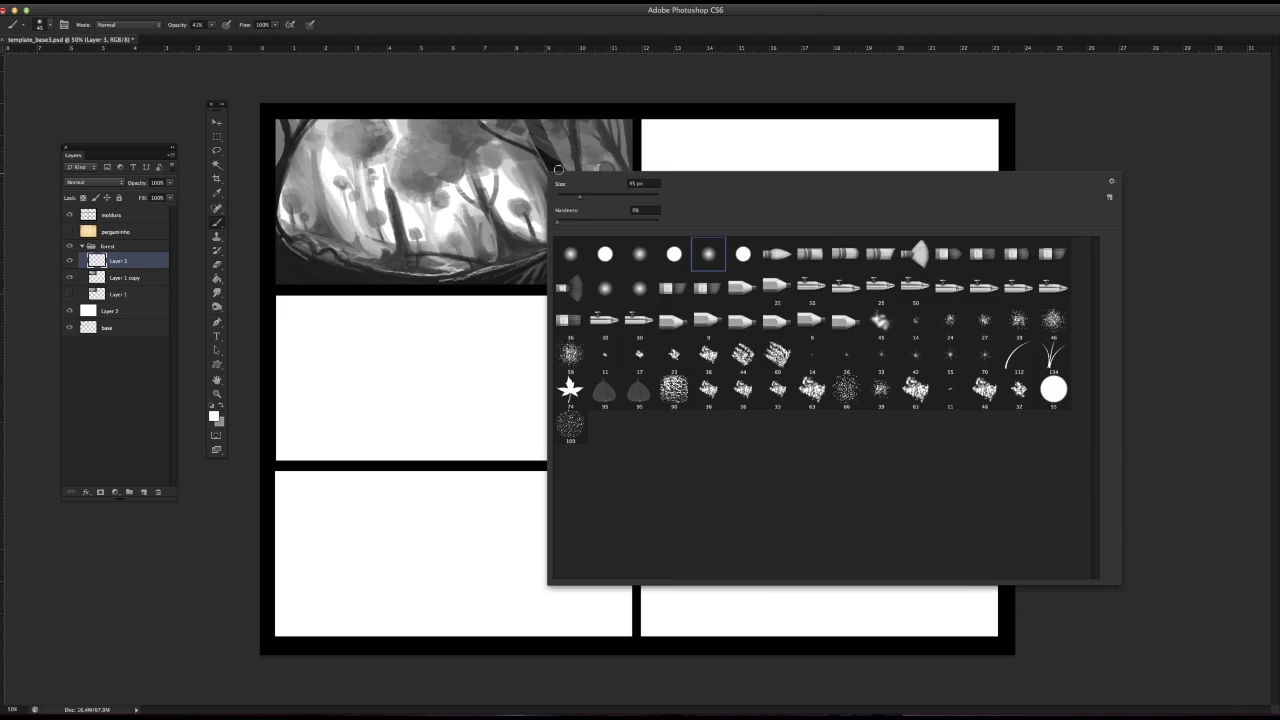
left_click(576, 199)
left_click(589, 85)
key("super+z")
left_click_drag(564, 119, 527, 265)
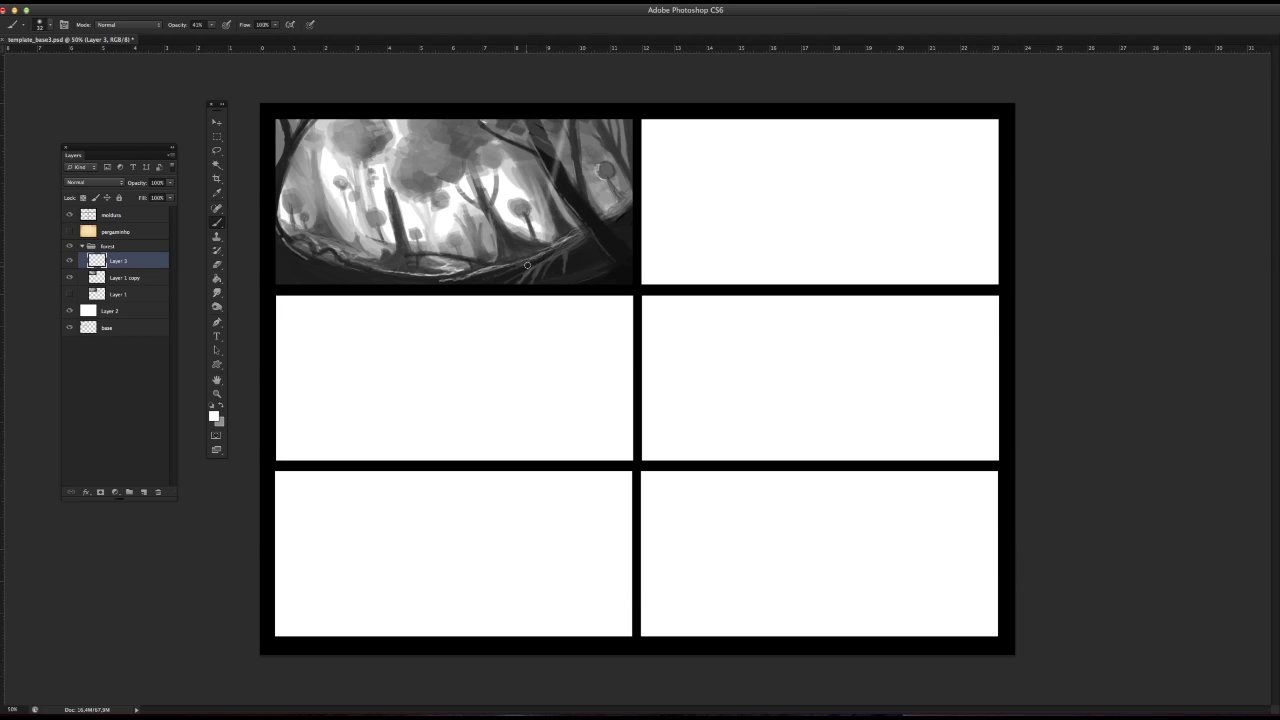
left_click_drag(564, 118, 536, 204)
left_click_drag(610, 116, 588, 168)
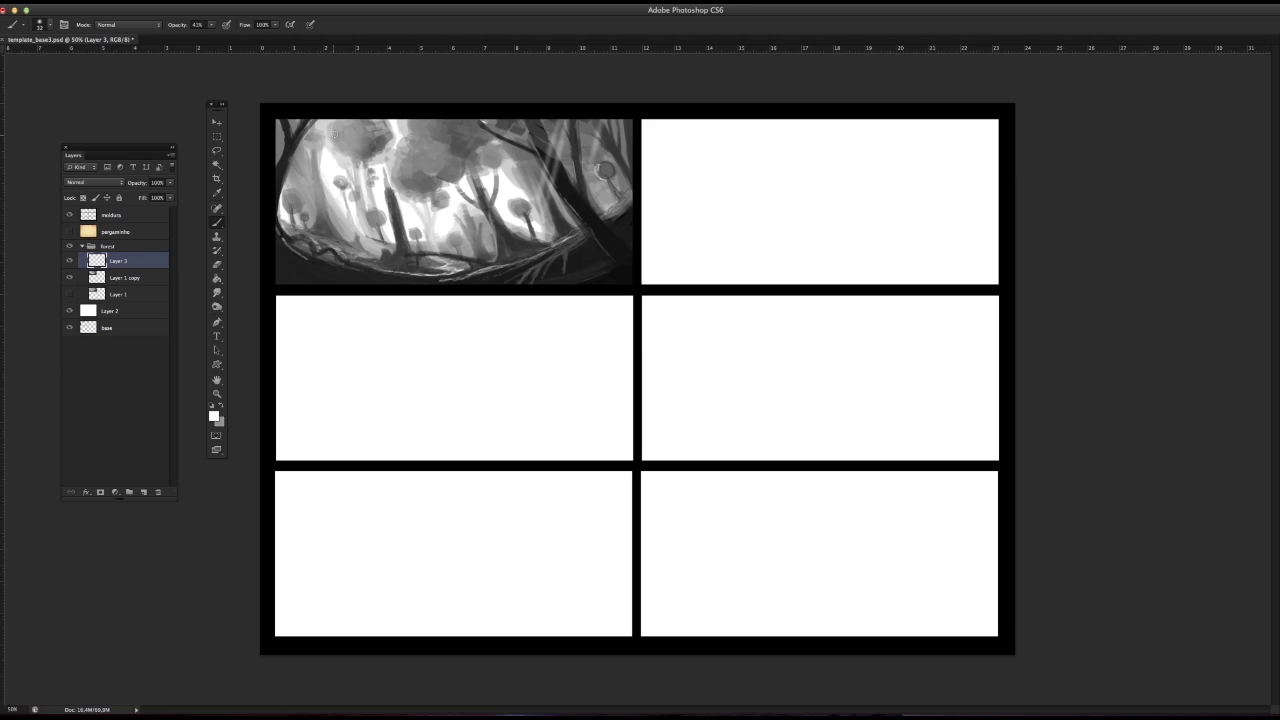
left_click_drag(364, 117, 342, 158)
Step: Collapse the forest group, and hide and show it again to check the panel
left_click(82, 246)
left_click(69, 246)
left_click(69, 246)
Step: Try flipping the forest group horizontally and shifting it slightly right, and step back to undo the changes
left_click(110, 2)
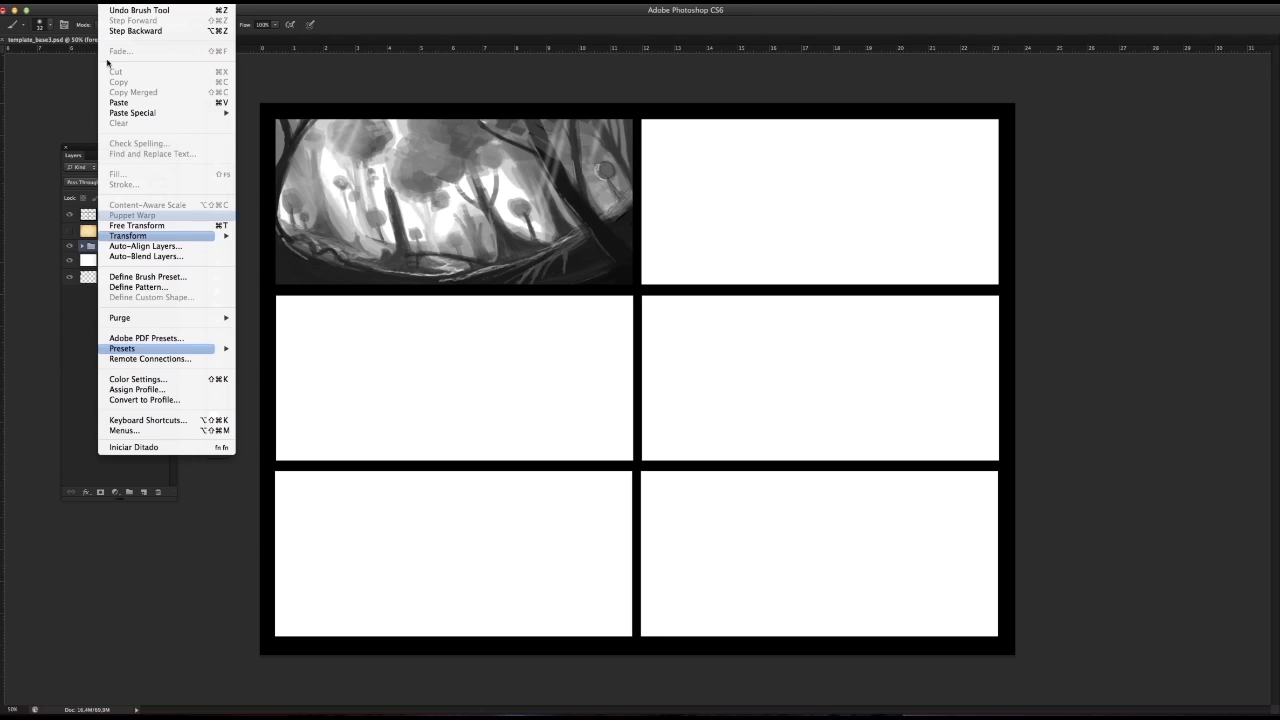
mouse_move(150, 235)
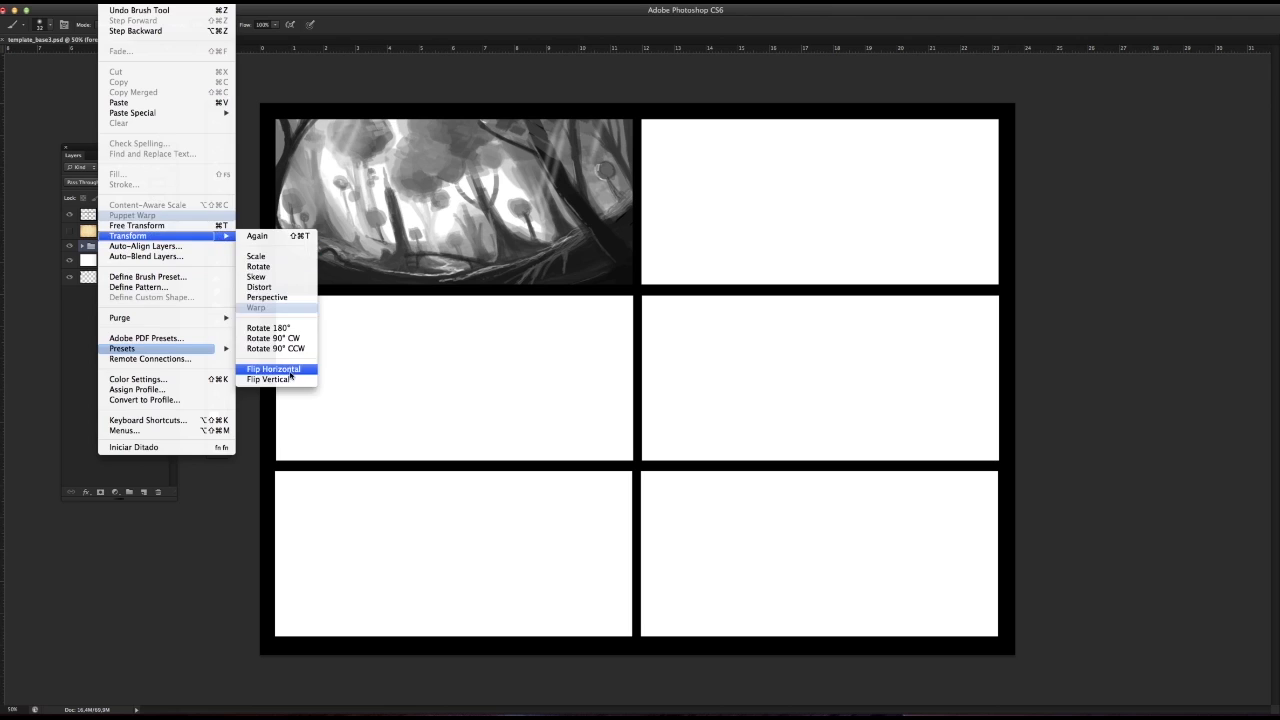
left_click(274, 369)
left_click(216, 121)
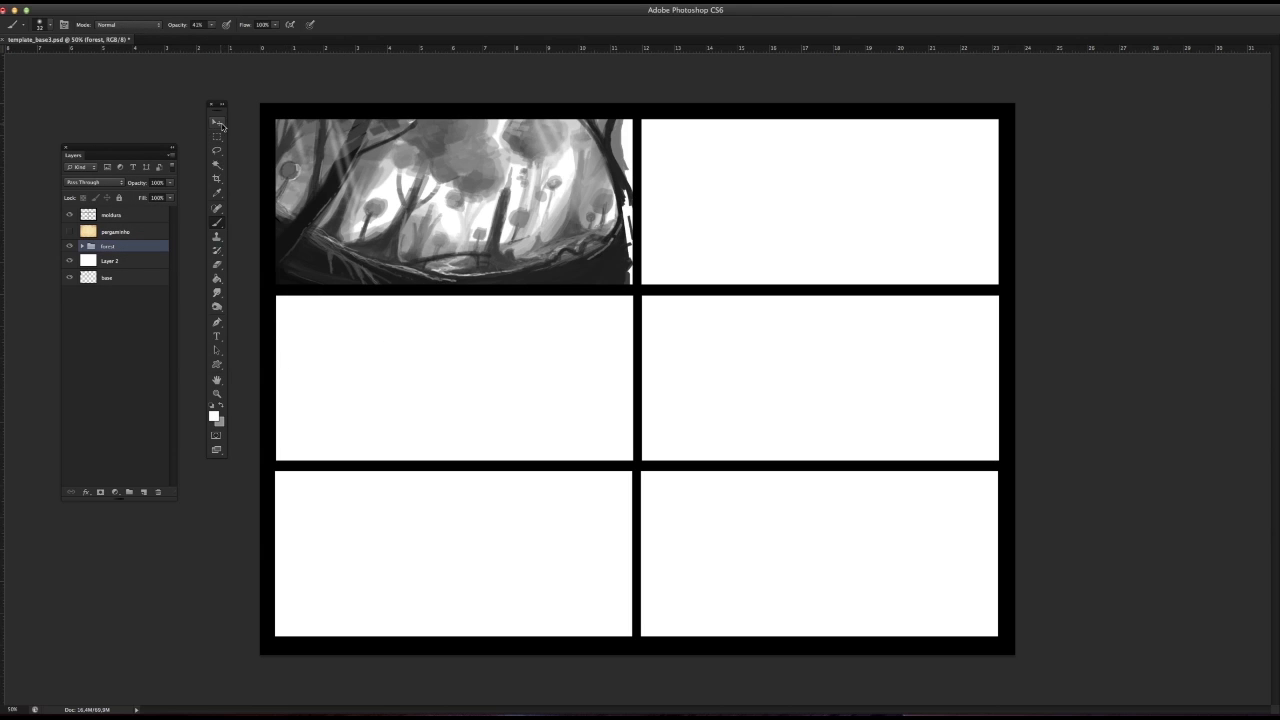
left_click_drag(427, 185, 443, 187)
left_click(112, 2)
left_click(122, 11)
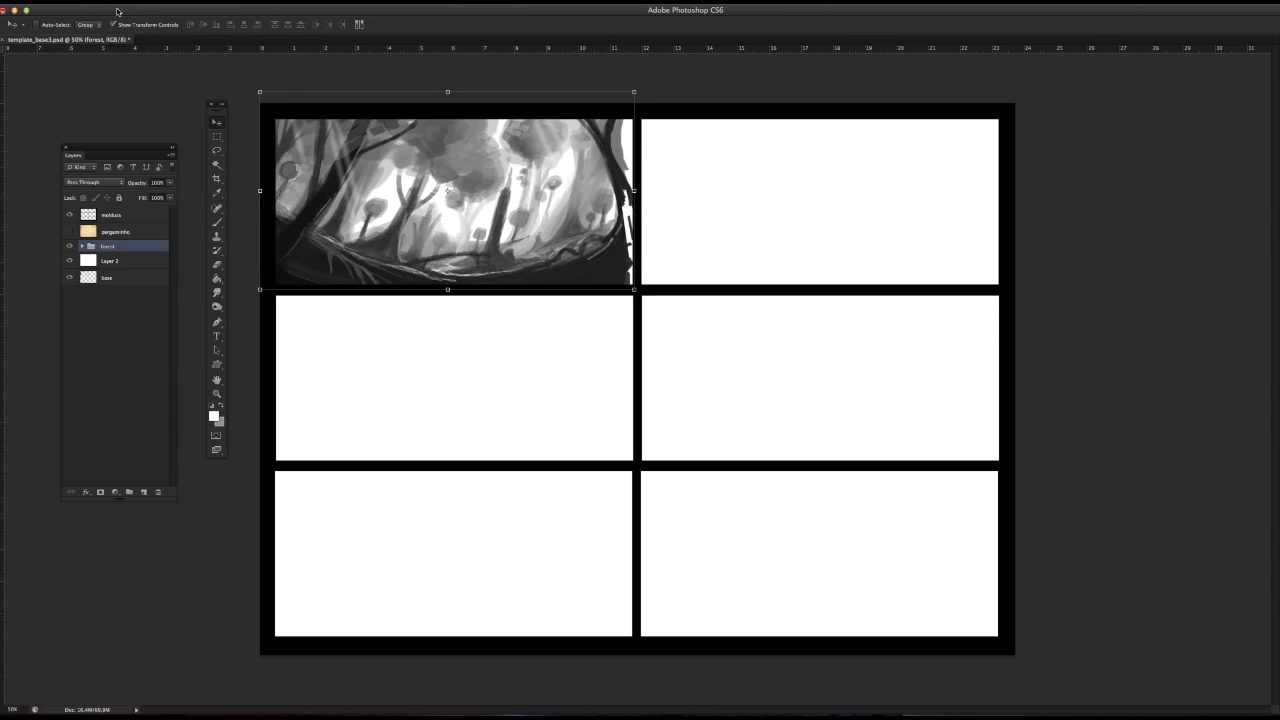
left_click(115, 2)
left_click(122, 31)
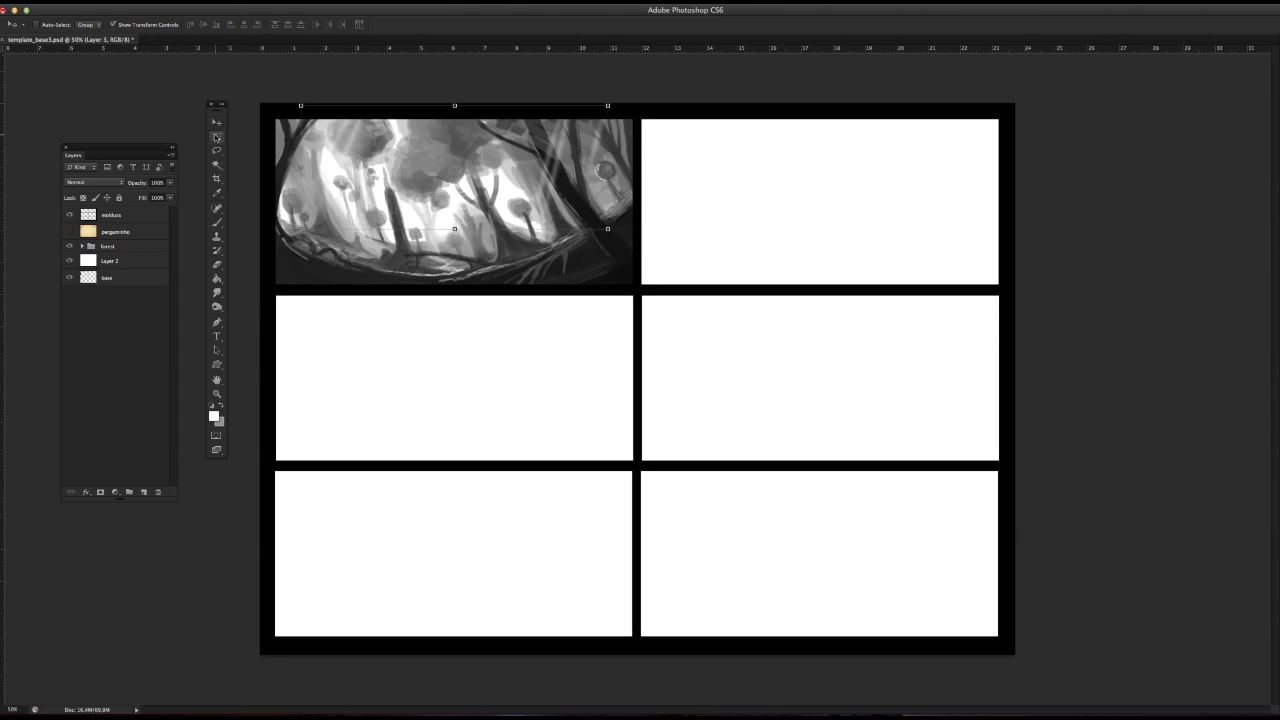
left_click(216, 136)
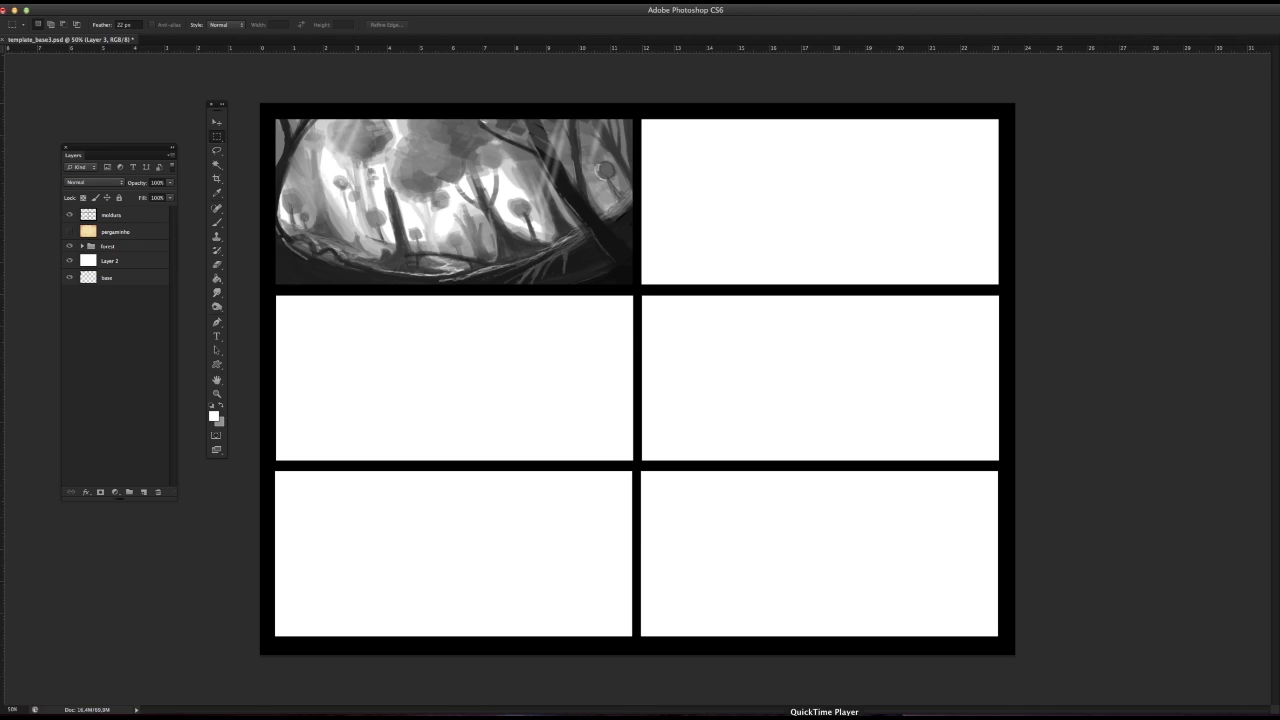
key("Tab")
left_click(125, 11)
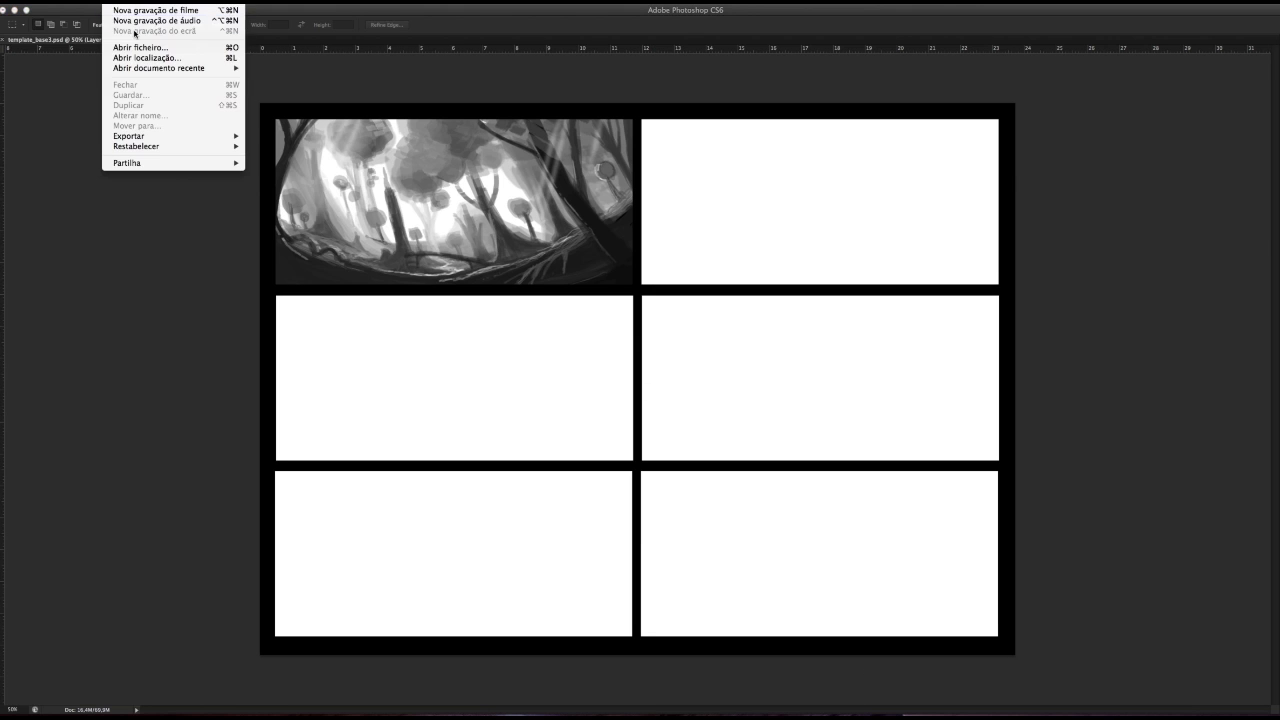
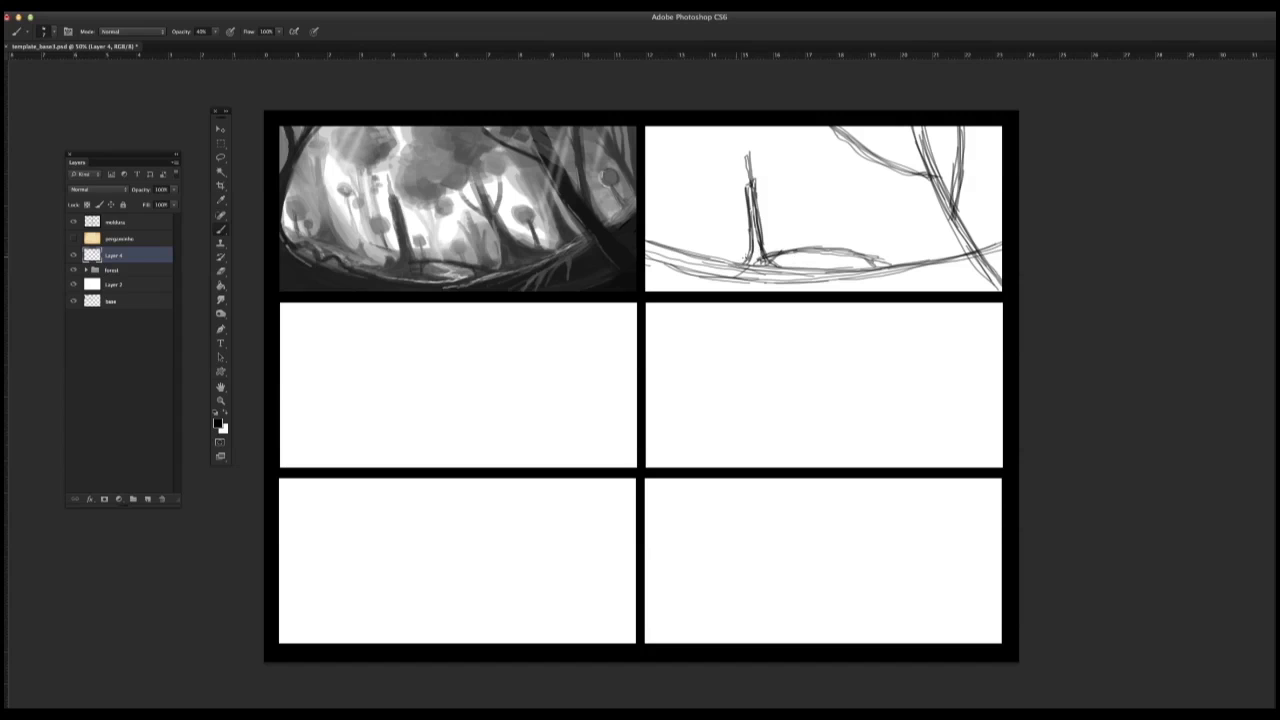
Step: Sketch a small rock beside the broken trunk and add curved ground lines across the second panel on Layer 4
left_click_drag(730, 261, 746, 262)
left_click_drag(646, 243, 764, 288)
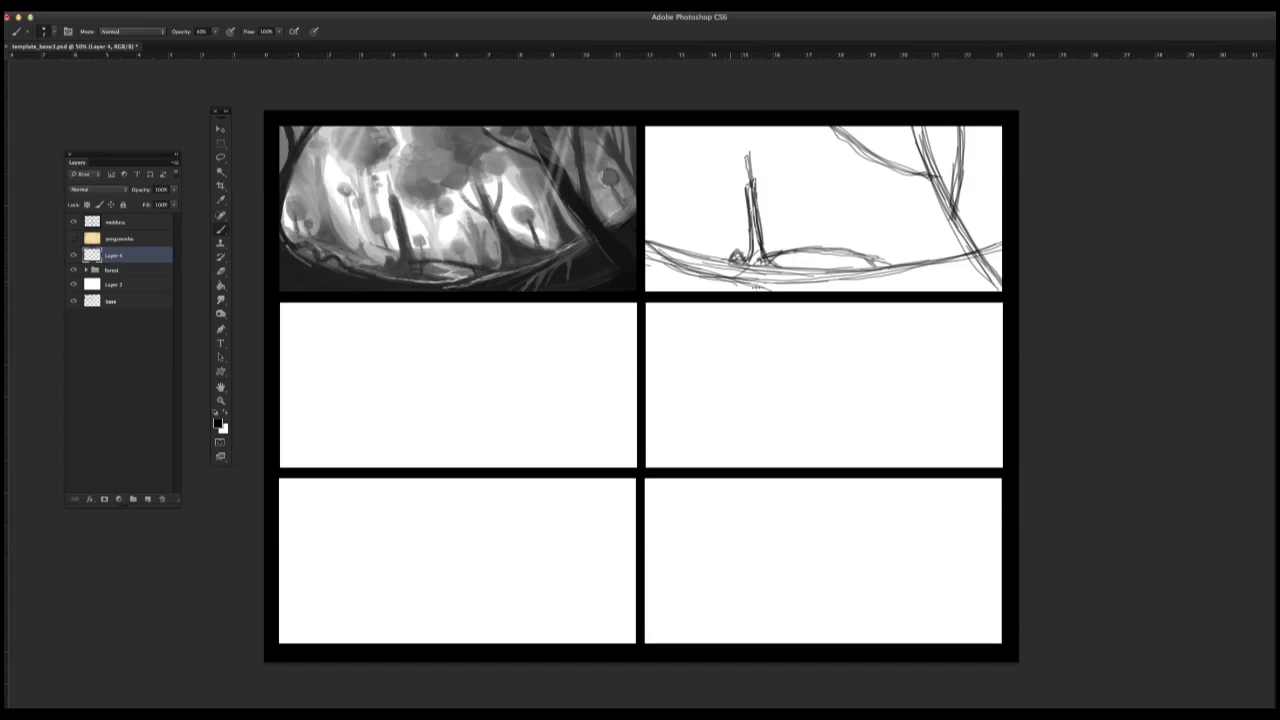
left_click_drag(673, 262, 772, 291)
mouse_move(646, 243)
left_mouse_down()
mouse_move(741, 284)
mouse_move(882, 263)
left_mouse_up()
mouse_move(644, 226)
left_mouse_down()
mouse_move(754, 255)
mouse_move(962, 249)
left_mouse_up()
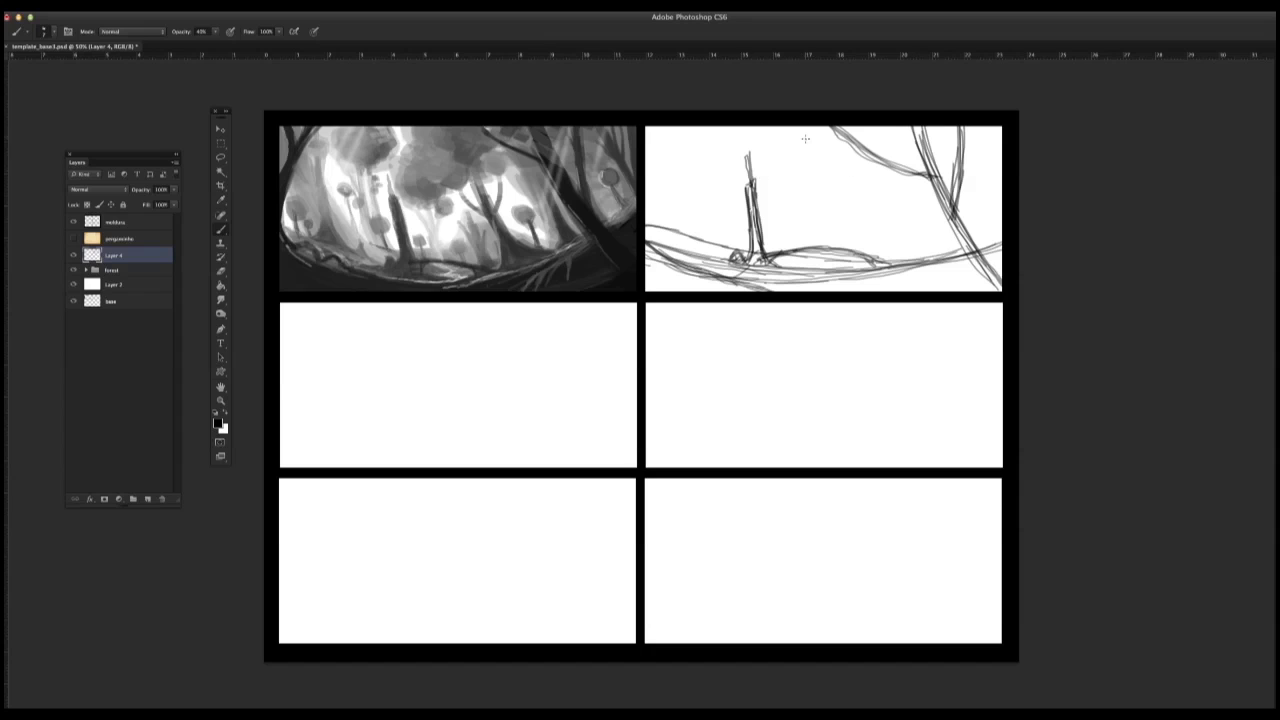
Step: Sketch a scalloped leafy clump at the upper centre, a branching tree right of centre, and firmer lines on the mound
mouse_move(798, 127)
left_mouse_down()
mouse_move(808, 165)
mouse_move(832, 147)
mouse_move(802, 156)
left_mouse_up()
left_click_drag(833, 128, 838, 174)
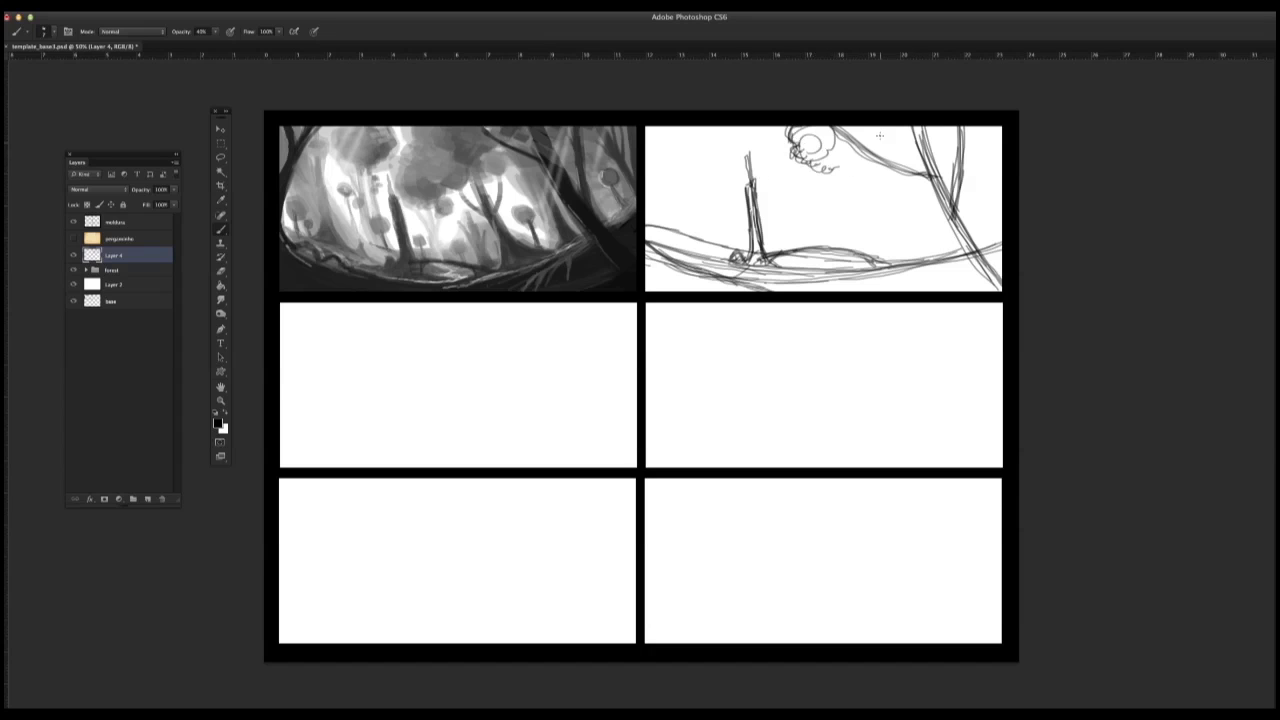
mouse_move(896, 128)
left_mouse_down()
mouse_move(865, 177)
mouse_move(912, 130)
left_mouse_up()
left_click_drag(776, 126, 868, 258)
mouse_move(862, 158)
left_mouse_down()
mouse_move(884, 256)
mouse_move(922, 256)
mouse_move(876, 228)
mouse_move(870, 264)
mouse_move(836, 192)
mouse_move(872, 208)
left_mouse_up()
left_click_drag(780, 256, 874, 264)
mouse_move(804, 249)
left_mouse_down()
mouse_move(946, 257)
mouse_move(865, 255)
left_mouse_up()
left_click_drag(871, 245, 859, 255)
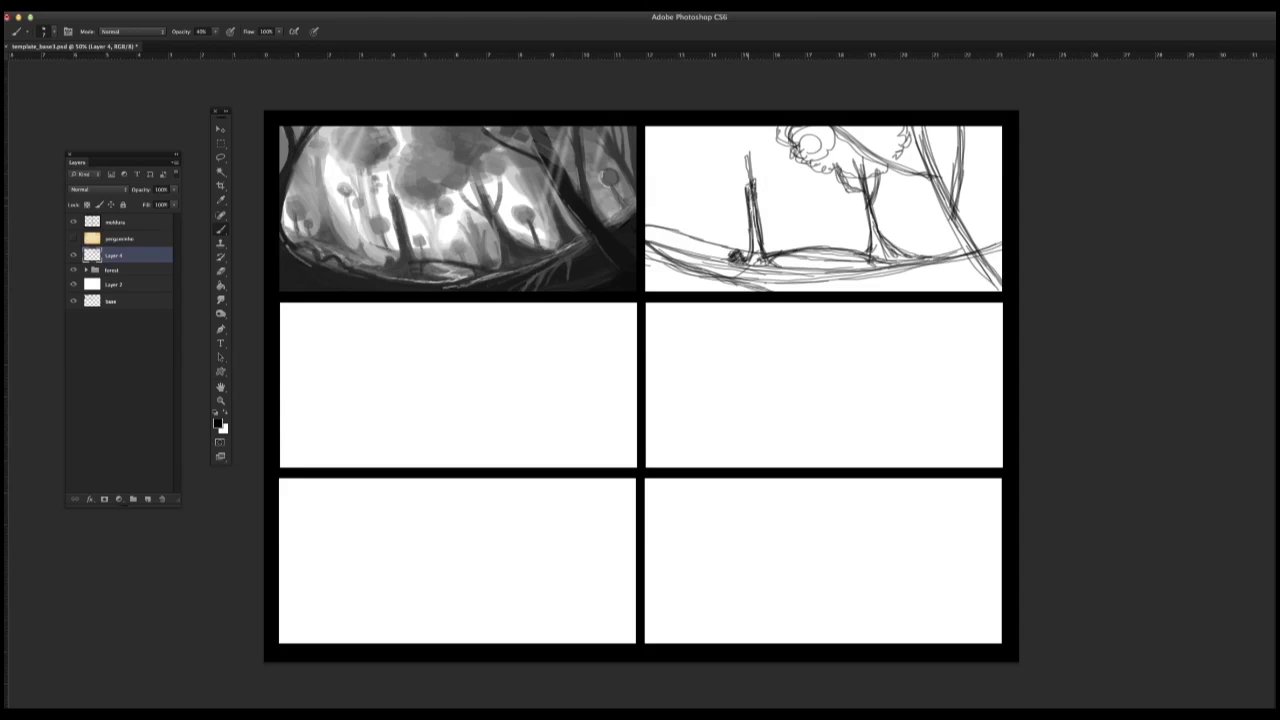
Step: Hatch the broken trunk and the branching tree's base, and darken the large foreground trunk on the right
mouse_move(755, 197)
left_mouse_down()
mouse_move(757, 262)
mouse_move(742, 271)
left_mouse_up()
mouse_move(872, 209)
left_mouse_down()
mouse_move(882, 258)
mouse_move(950, 262)
left_mouse_up()
mouse_move(916, 126)
left_mouse_down()
mouse_move(952, 218)
mouse_move(1000, 285)
left_mouse_up()
left_click_drag(956, 127, 960, 190)
Step: Sketch a large arching tree framing the second panel's left side, with foliage and a smaller trunk beside it
mouse_move(677, 259)
left_mouse_down()
mouse_move(654, 198)
mouse_move(731, 128)
mouse_move(654, 218)
mouse_move(682, 262)
left_mouse_up()
mouse_move(660, 250)
left_mouse_down()
mouse_move(715, 131)
mouse_move(669, 177)
left_mouse_up()
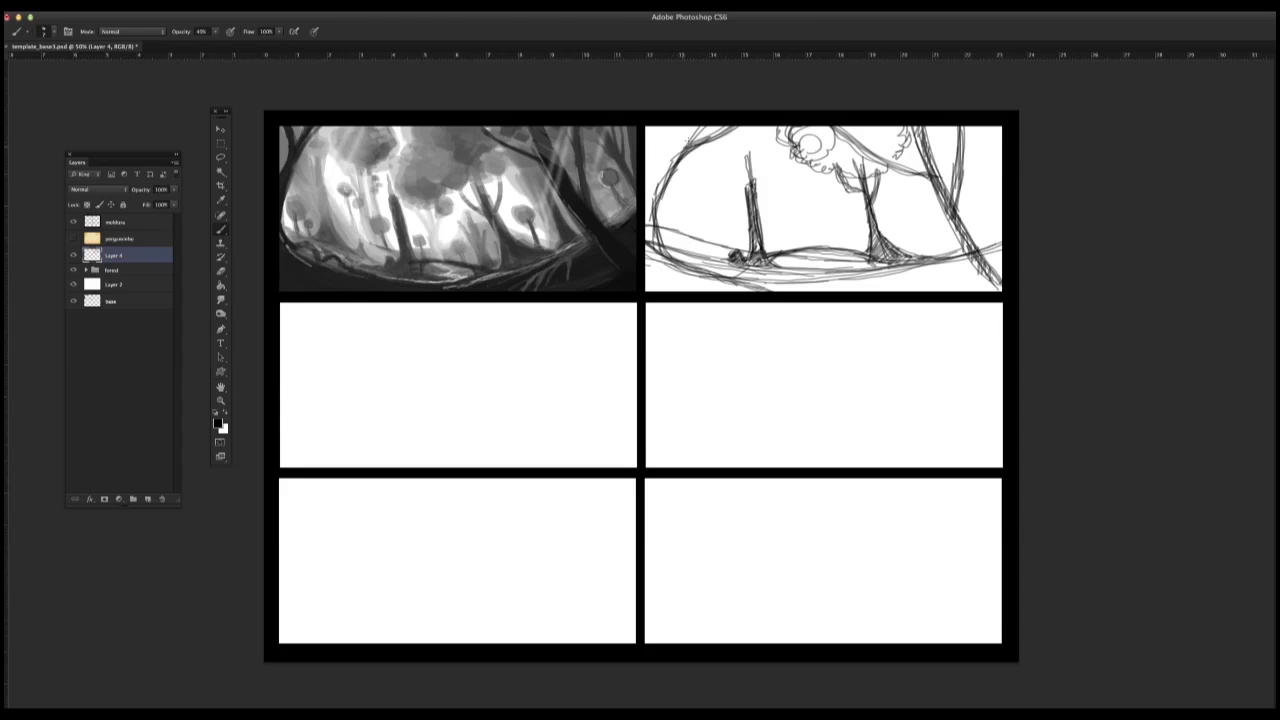
left_click_drag(697, 127, 653, 222)
left_click_drag(666, 170, 646, 246)
mouse_move(672, 126)
left_mouse_down()
mouse_move(668, 166)
mouse_move(712, 148)
mouse_move(716, 162)
mouse_move(704, 164)
mouse_move(747, 137)
mouse_move(764, 186)
mouse_move(834, 190)
left_mouse_up()
mouse_move(720, 152)
left_mouse_down()
mouse_move(760, 150)
mouse_move(700, 172)
mouse_move(672, 264)
mouse_move(686, 270)
mouse_move(675, 259)
left_mouse_up()
Step: Extend the leafy canopies, thicken the ground and left background trunks, and sketch a small round-topped tree near the right trunk
mouse_move(676, 129)
left_mouse_down()
mouse_move(661, 191)
mouse_move(668, 256)
mouse_move(820, 290)
left_mouse_up()
left_click_drag(646, 266, 750, 291)
mouse_move(790, 290)
left_mouse_down()
mouse_move(945, 265)
mouse_move(898, 290)
left_mouse_up()
mouse_move(680, 183)
left_mouse_down()
mouse_move(695, 253)
mouse_move(687, 231)
mouse_move(712, 262)
mouse_move(704, 216)
mouse_move(686, 238)
mouse_move(730, 254)
left_mouse_up()
left_click_drag(662, 228, 716, 252)
left_click_drag(766, 258, 880, 266)
mouse_move(902, 210)
left_mouse_down()
mouse_move(930, 215)
mouse_move(910, 222)
mouse_move(926, 258)
left_mouse_up()
mouse_move(648, 142)
left_mouse_down()
mouse_move(670, 194)
mouse_move(656, 196)
mouse_move(724, 174)
mouse_move(724, 130)
left_mouse_up()
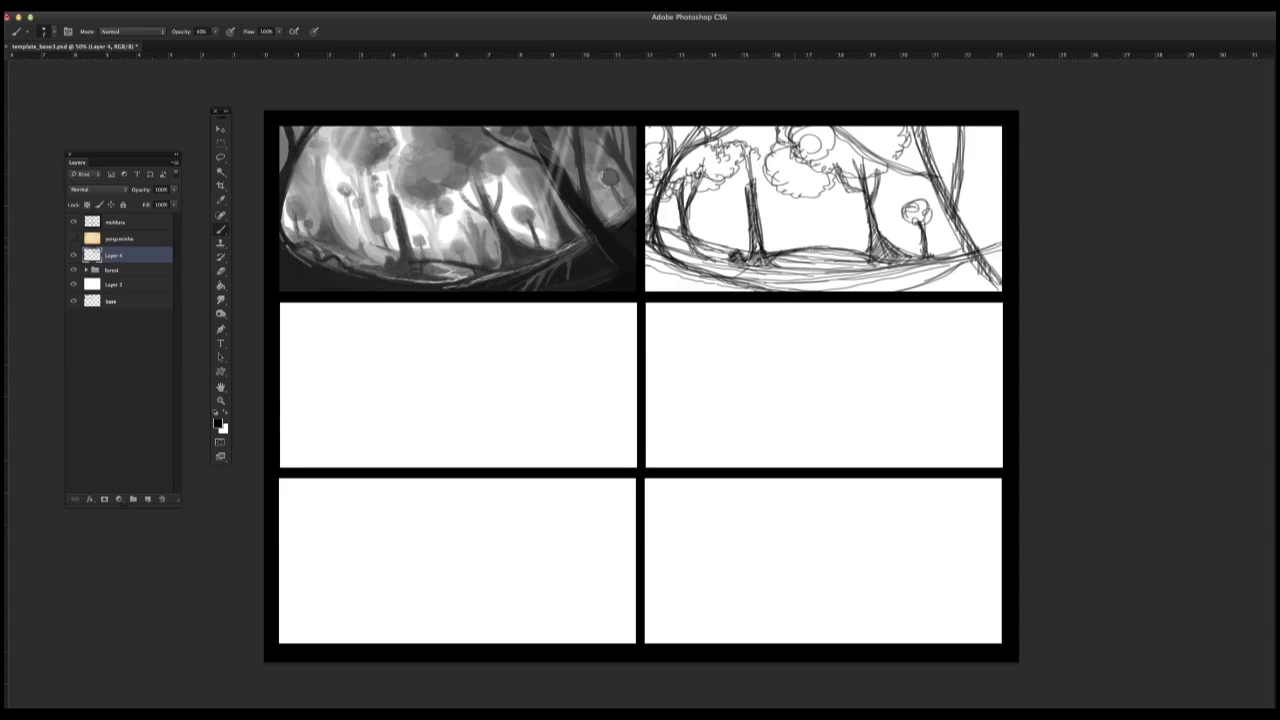
Step: Hatch the mound, the left foreground and the lower-right corner of the second panel's ground
left_click_drag(790, 248, 855, 254)
mouse_move(658, 228)
left_mouse_down()
mouse_move(718, 274)
mouse_move(646, 244)
mouse_move(674, 272)
mouse_move(736, 290)
left_mouse_up()
left_click_drag(936, 290, 1000, 248)
left_click_drag(944, 290, 1001, 256)
left_click_drag(972, 291, 1002, 252)
left_click_drag(778, 262, 875, 255)
left_click_drag(797, 265, 837, 261)
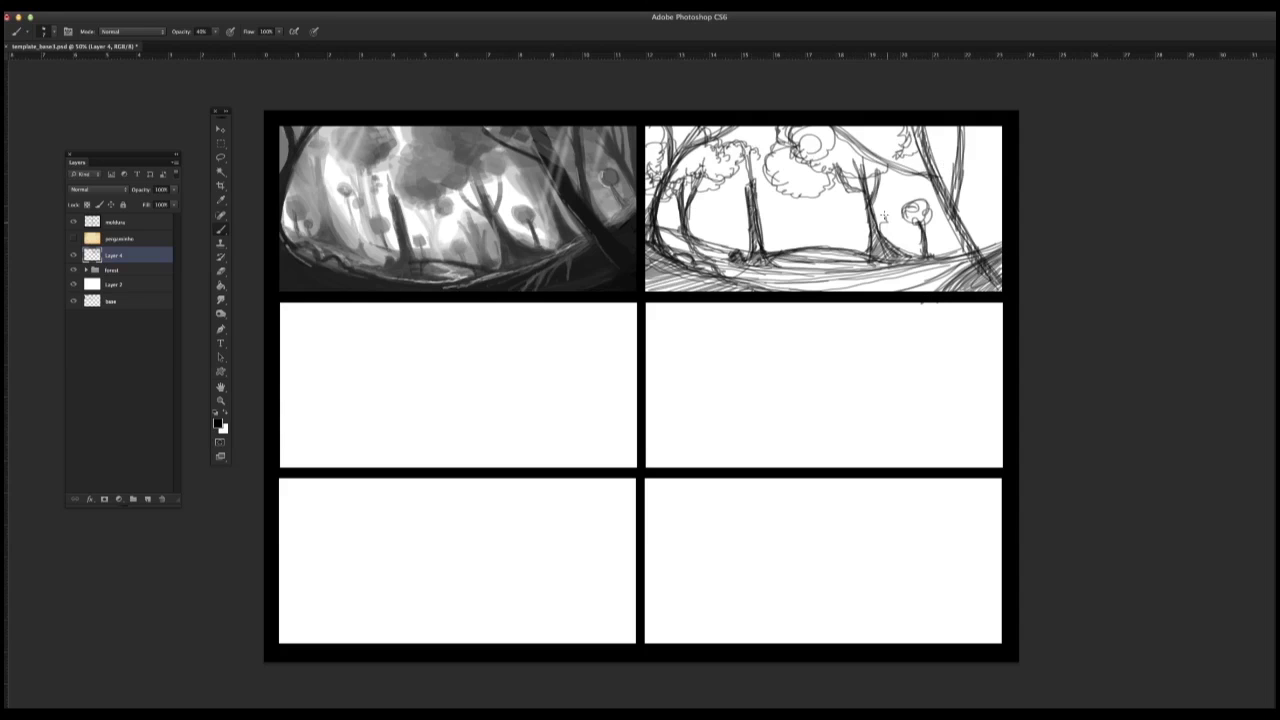
Step: Sketch scalloped foliage outlines behind the right foreground tree and along the panel's upper-right edge
left_click_drag(884, 216, 912, 154)
mouse_move(928, 144)
left_mouse_down()
mouse_move(952, 124)
mouse_move(998, 136)
left_mouse_up()
left_click_drag(984, 152, 996, 126)
left_click_drag(908, 154, 890, 193)
left_click_drag(860, 129, 853, 139)
mouse_move(847, 128)
left_mouse_down()
mouse_move(820, 146)
mouse_move(862, 142)
left_mouse_up()
left_click_drag(837, 127, 861, 137)
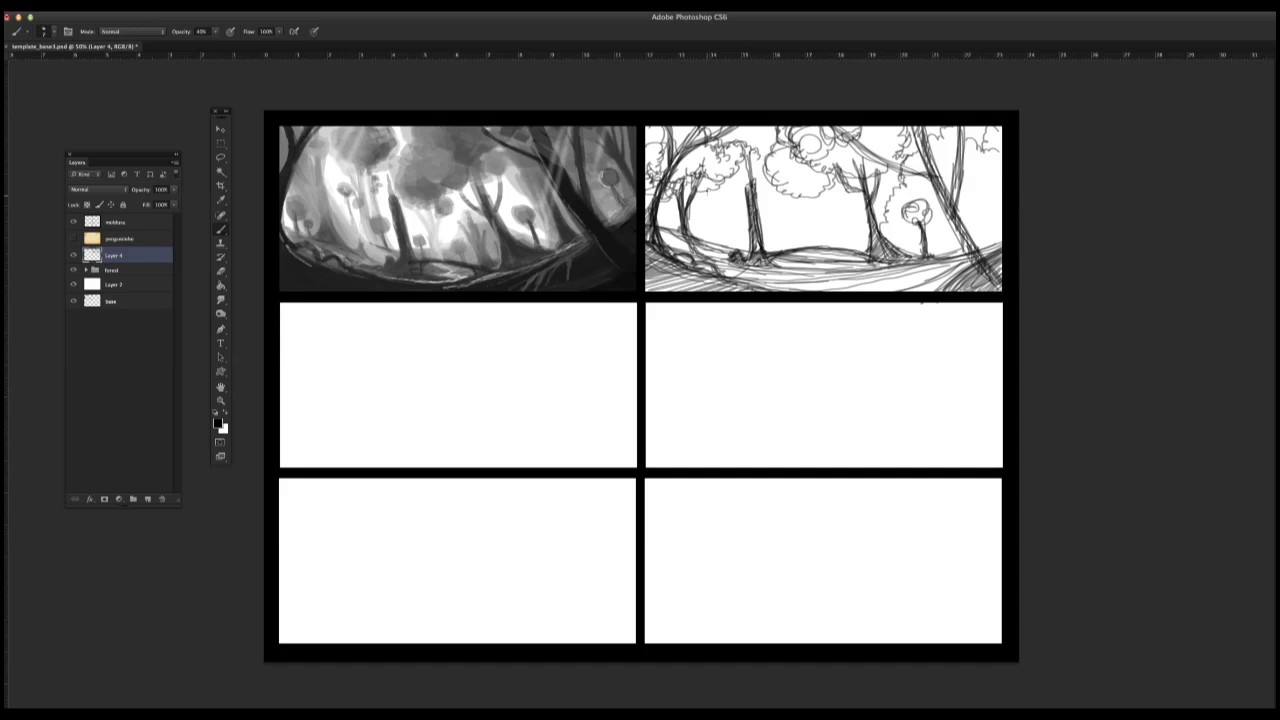
Step: Sketch thin background trunks among the left trees and a slim tree trunk under the central canopy
mouse_move(730, 190)
left_mouse_down()
mouse_move(705, 242)
mouse_move(748, 250)
mouse_move(696, 240)
mouse_move(706, 214)
mouse_move(700, 225)
left_mouse_up()
mouse_move(708, 208)
left_mouse_down()
mouse_move(701, 240)
mouse_move(715, 245)
left_mouse_up()
mouse_move(672, 196)
left_mouse_down()
mouse_move(656, 228)
mouse_move(750, 247)
left_mouse_up()
mouse_move(796, 206)
left_mouse_down()
mouse_move(802, 240)
mouse_move(820, 246)
mouse_move(790, 246)
left_mouse_up()
left_click_drag(796, 240, 770, 252)
left_click_drag(808, 194, 816, 242)
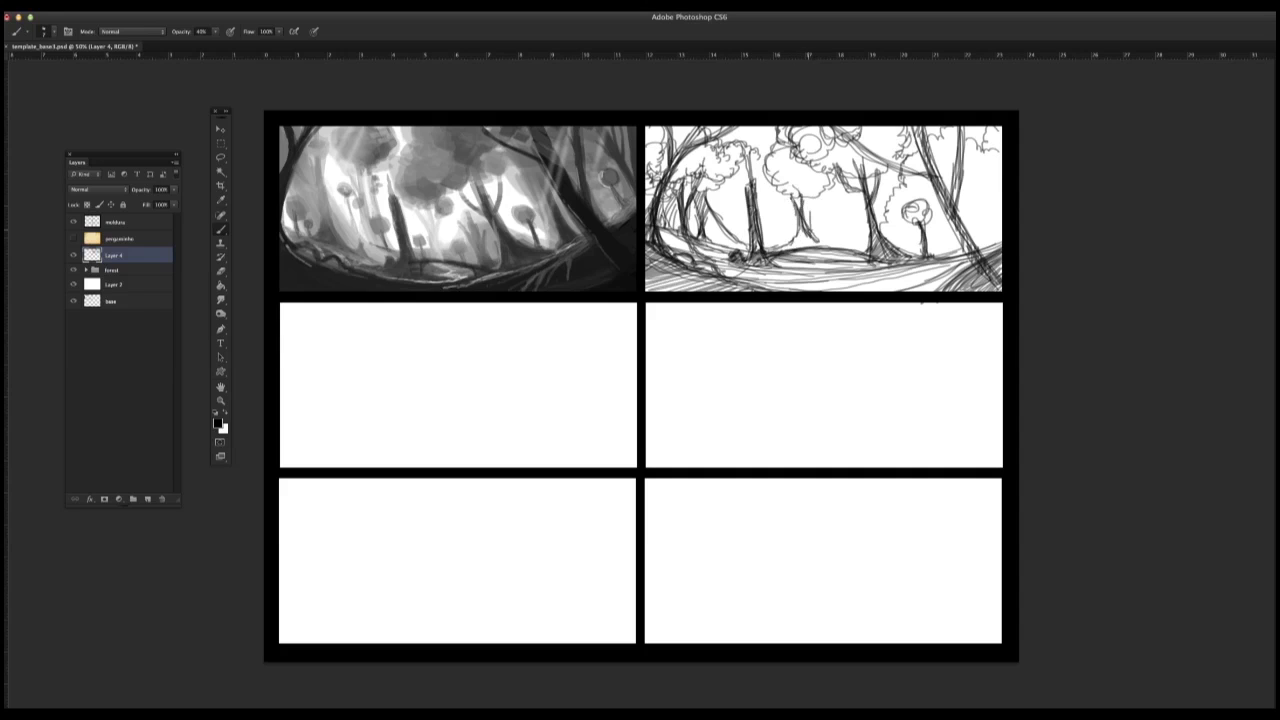
Step: Sketch background bushes on the right and the ground contours around the central and right tree bases
mouse_move(811, 196)
left_mouse_down()
mouse_move(822, 240)
mouse_move(836, 241)
mouse_move(922, 240)
mouse_move(1002, 194)
left_mouse_up()
left_click_drag(900, 250, 1002, 196)
mouse_move(904, 250)
left_mouse_down()
mouse_move(956, 226)
mouse_move(930, 239)
left_mouse_up()
left_click_drag(764, 250, 798, 244)
left_click_drag(820, 237, 938, 243)
left_click_drag(904, 250, 1002, 219)
mouse_move(971, 211)
left_mouse_down()
mouse_move(1001, 167)
mouse_move(963, 217)
left_mouse_up()
left_click_drag(890, 242, 908, 231)
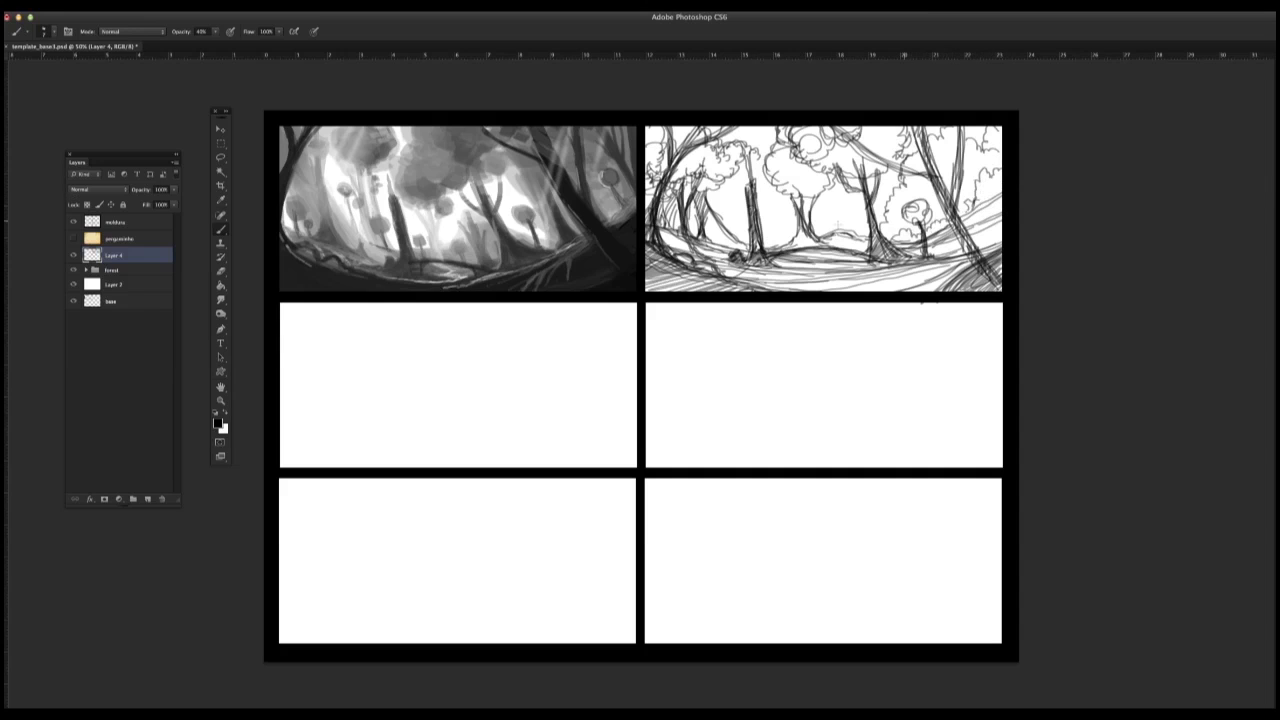
Step: Add background foliage and hatching between the left trunks, the central tree and the branching tree
mouse_move(716, 190)
left_mouse_down()
mouse_move(722, 216)
mouse_move(746, 226)
left_mouse_up()
mouse_move(762, 226)
left_mouse_down()
mouse_move(770, 240)
mouse_move(826, 216)
left_mouse_up()
mouse_move(756, 192)
left_mouse_down()
mouse_move(790, 209)
mouse_move(860, 190)
left_mouse_up()
left_click_drag(879, 195, 888, 177)
left_click_drag(875, 173, 884, 186)
mouse_move(716, 195)
left_mouse_down()
mouse_move(746, 208)
mouse_move(718, 196)
mouse_move(746, 224)
left_mouse_up()
mouse_move(842, 206)
left_mouse_down()
mouse_move(854, 192)
mouse_move(858, 212)
left_mouse_up()
Step: Hatch the ground behind the mound, the foreground slope and the central leafy canopy
left_click_drag(830, 246, 866, 230)
mouse_move(826, 252)
left_mouse_down()
mouse_move(866, 242)
mouse_move(780, 245)
left_mouse_up()
left_click_drag(783, 231, 773, 241)
left_click_drag(938, 270, 752, 284)
left_click_drag(852, 256, 778, 290)
left_click_drag(840, 270, 766, 288)
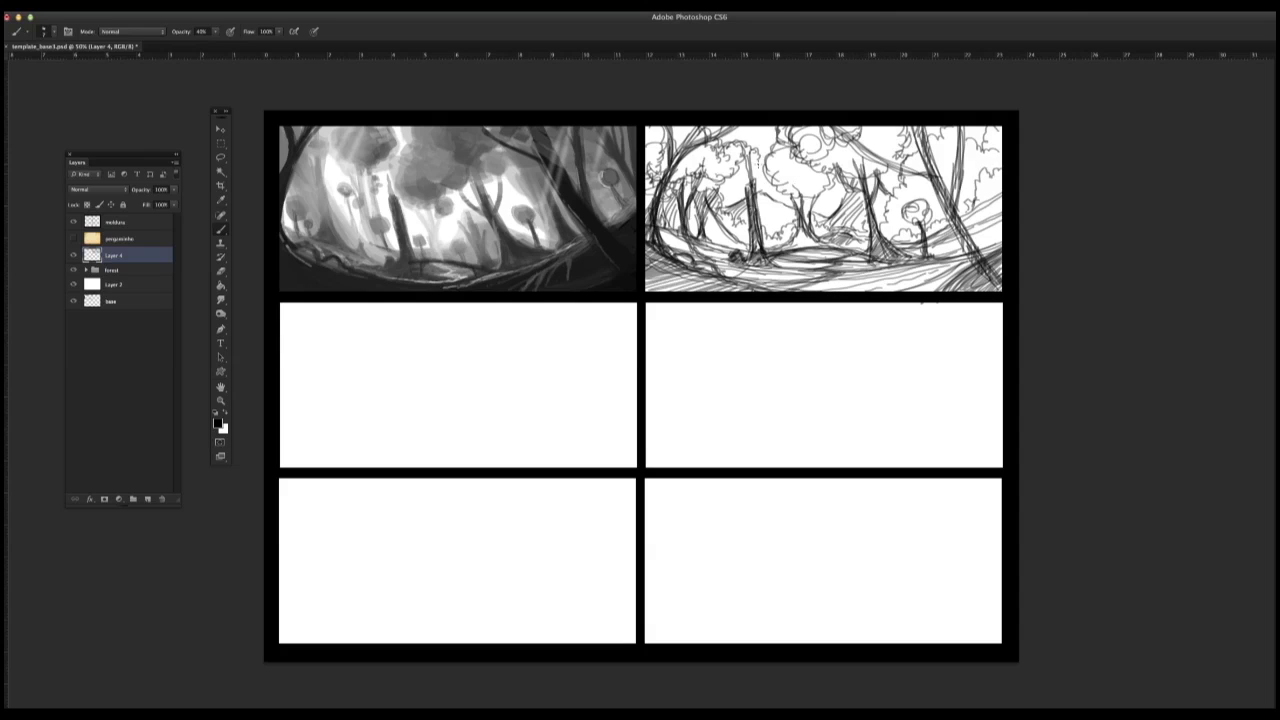
left_click_drag(766, 146, 800, 190)
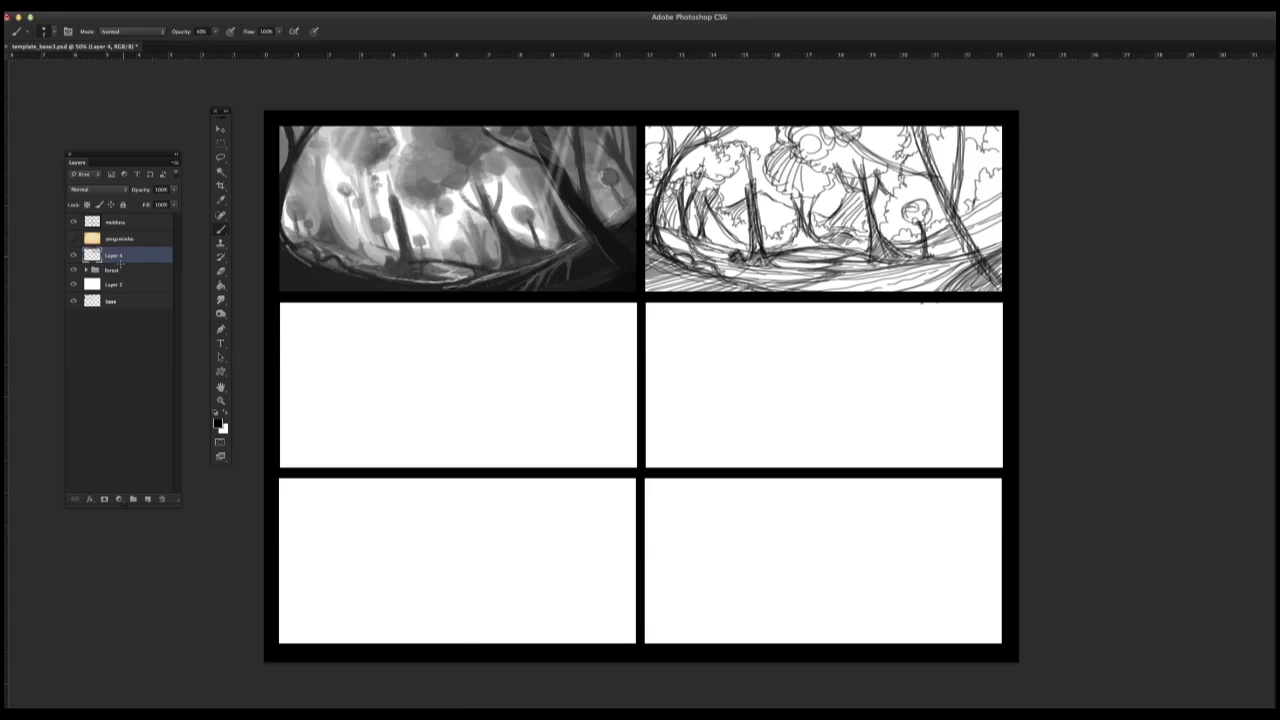
Step: Lower Layer 4's opacity to fade the rough sketch, and add a new layer above it
double_click(154, 260)
left_click_drag(328, 504, 298, 508)
left_click(424, 472)
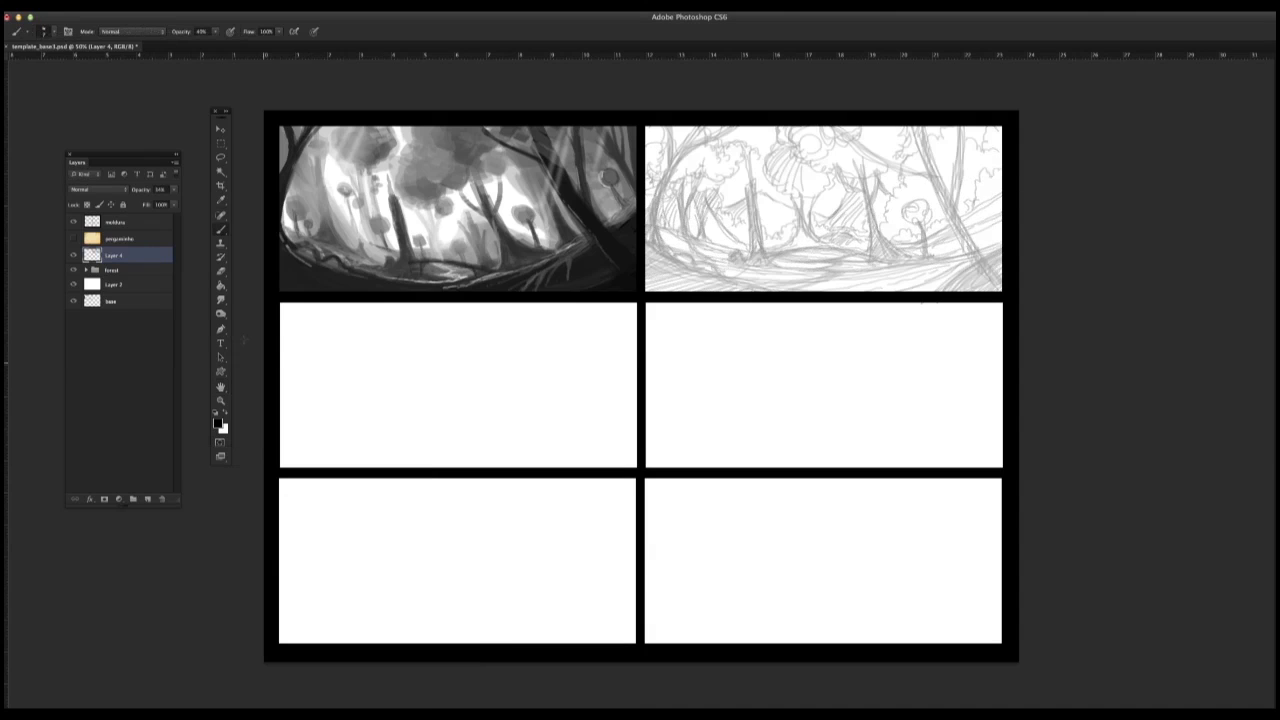
left_click(147, 498)
Step: Draw clean lines over the left arching tree, its roots and the lower-left ground on the new layer
mouse_move(701, 132)
left_mouse_down()
mouse_move(692, 144)
mouse_move(720, 130)
mouse_move(668, 162)
mouse_move(648, 220)
left_mouse_up()
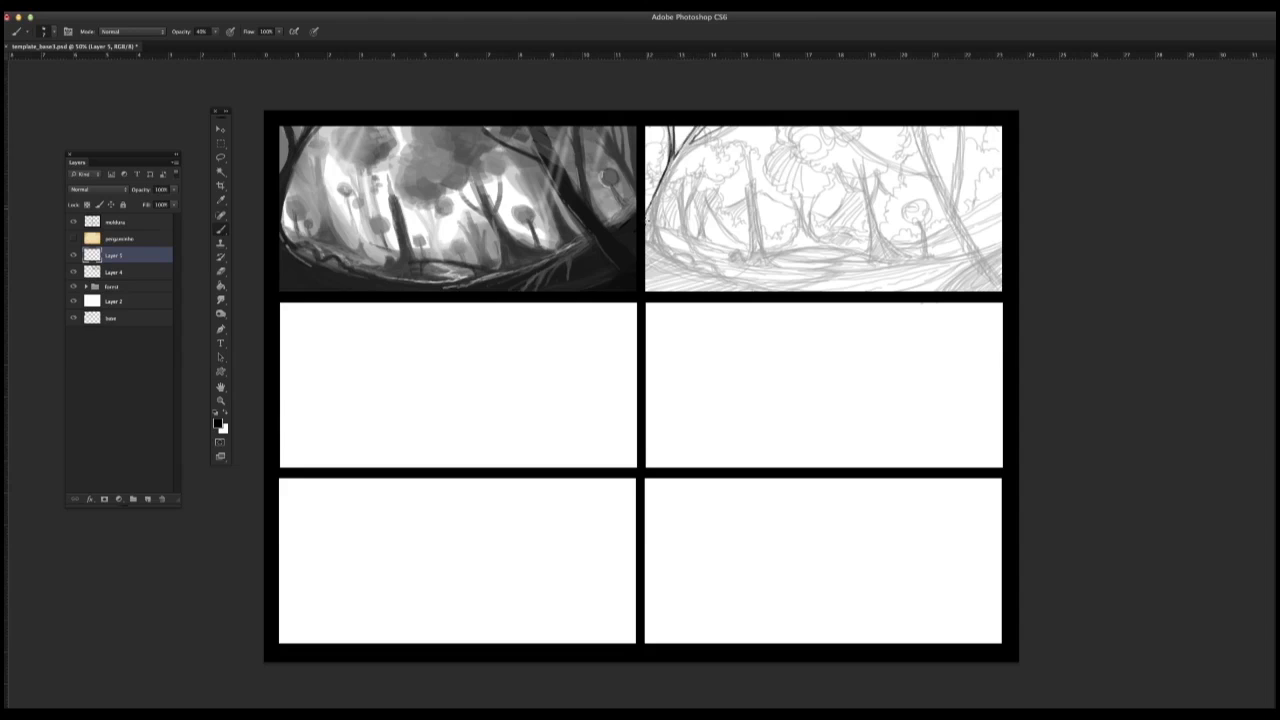
mouse_move(686, 160)
left_mouse_down()
mouse_move(735, 128)
mouse_move(675, 170)
mouse_move(660, 206)
mouse_move(672, 258)
mouse_move(662, 196)
mouse_move(673, 258)
mouse_move(720, 275)
left_mouse_up()
left_click_drag(655, 243, 790, 292)
left_click_drag(660, 220, 656, 252)
mouse_move(654, 216)
left_mouse_down()
mouse_move(652, 252)
mouse_move(745, 290)
left_mouse_up()
mouse_move(647, 250)
left_mouse_down()
mouse_move(701, 283)
mouse_move(676, 290)
left_mouse_up()
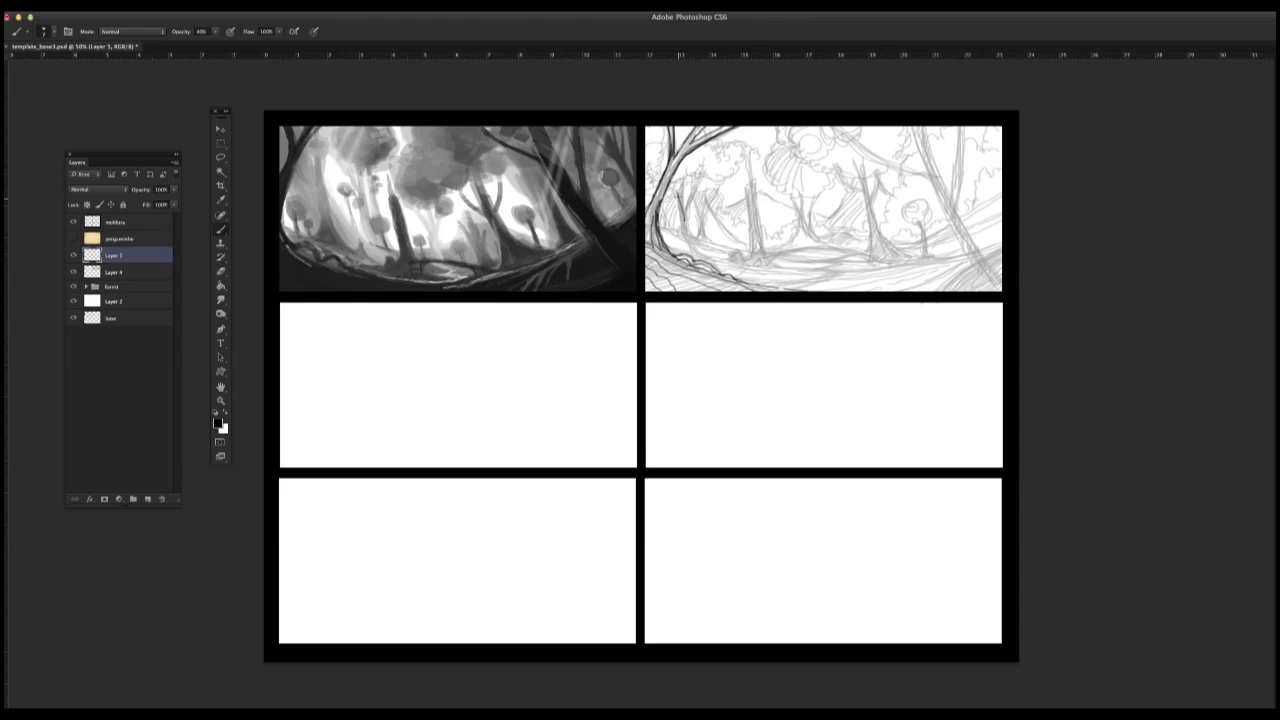
Step: Redraw the left background trunks, broken trunk, rock and mound in clean lines, adding small mushrooms and round-topped plants
left_click_drag(679, 199, 686, 237)
left_click_drag(681, 193, 688, 214)
mouse_move(686, 196)
left_mouse_down()
mouse_move(685, 238)
mouse_move(690, 214)
mouse_move(704, 244)
left_mouse_up()
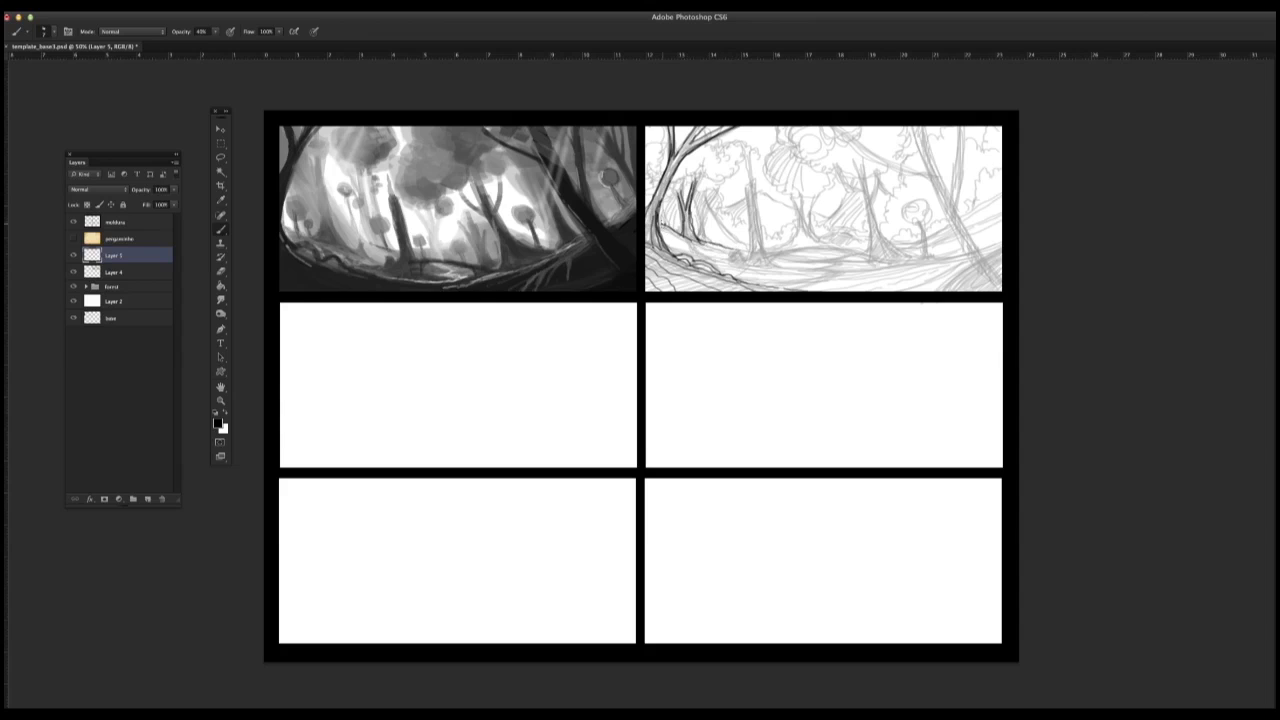
left_click_drag(664, 240, 697, 245)
mouse_move(750, 198)
left_mouse_down()
mouse_move(750, 255)
mouse_move(759, 194)
mouse_move(762, 248)
mouse_move(834, 246)
mouse_move(766, 258)
mouse_move(861, 250)
left_mouse_up()
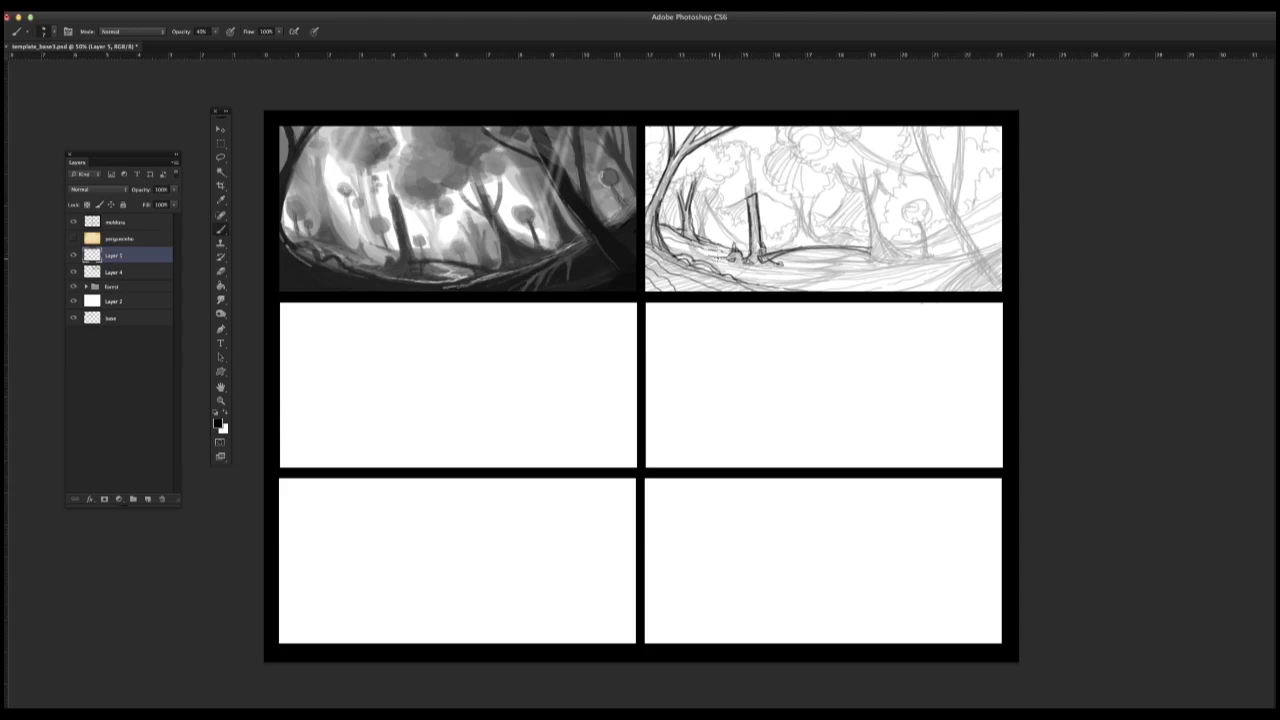
mouse_move(719, 255)
left_mouse_down()
mouse_move(806, 279)
mouse_move(826, 255)
left_mouse_up()
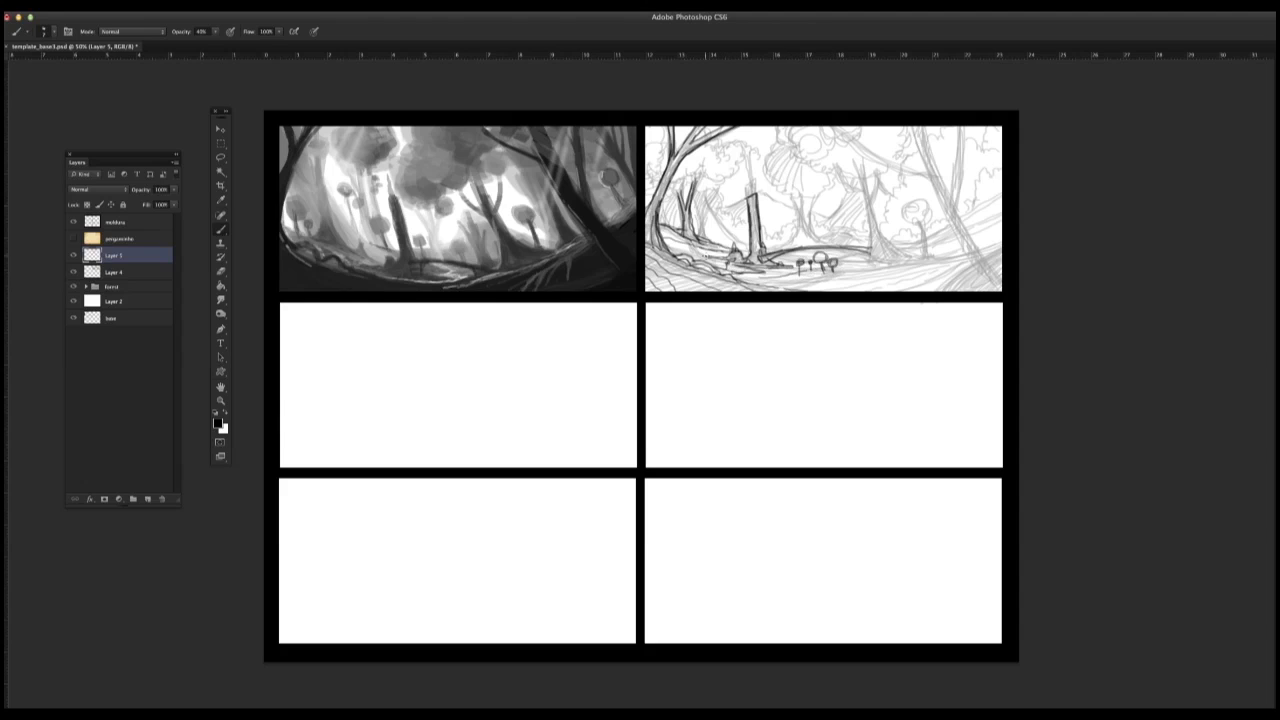
left_click_drag(695, 259, 712, 231)
mouse_move(712, 218)
left_mouse_down()
mouse_move(728, 220)
mouse_move(711, 229)
left_mouse_up()
mouse_move(711, 233)
left_mouse_down()
mouse_move(701, 245)
mouse_move(700, 210)
mouse_move(706, 240)
left_mouse_up()
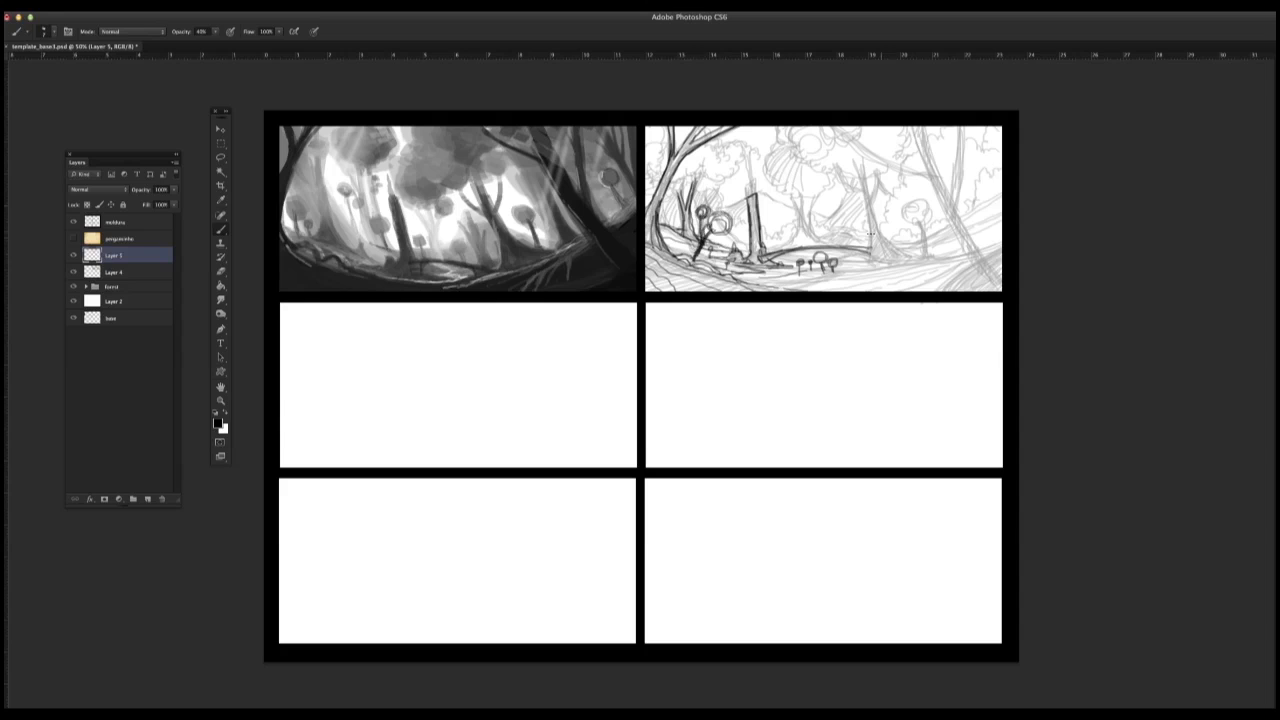
Step: Draw the clean ground contours along the mound, its small stones, and the sweeping foreground curves toward the lower-right corner
left_click_drag(760, 277, 866, 268)
left_click_drag(764, 278, 918, 263)
mouse_move(808, 271)
left_mouse_down()
mouse_move(870, 252)
mouse_move(934, 261)
mouse_move(923, 263)
left_mouse_up()
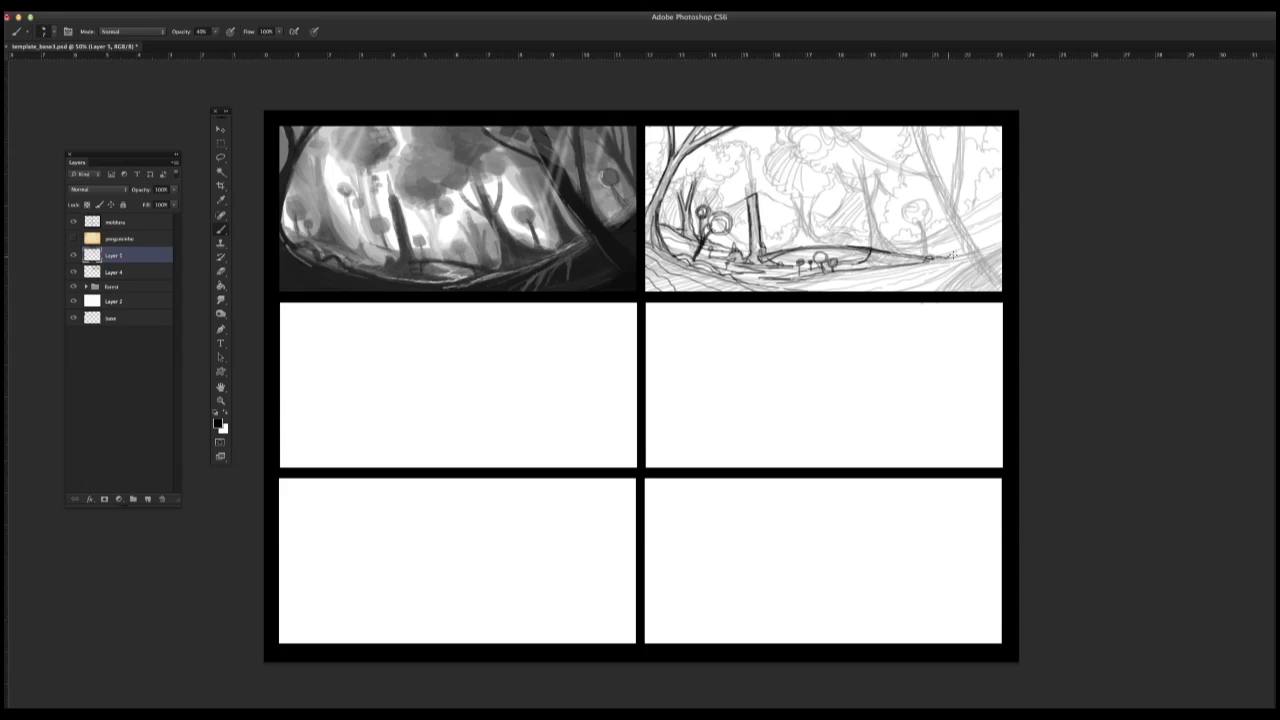
mouse_move(796, 282)
left_mouse_down()
mouse_move(896, 266)
mouse_move(876, 261)
mouse_move(900, 246)
mouse_move(893, 260)
left_mouse_up()
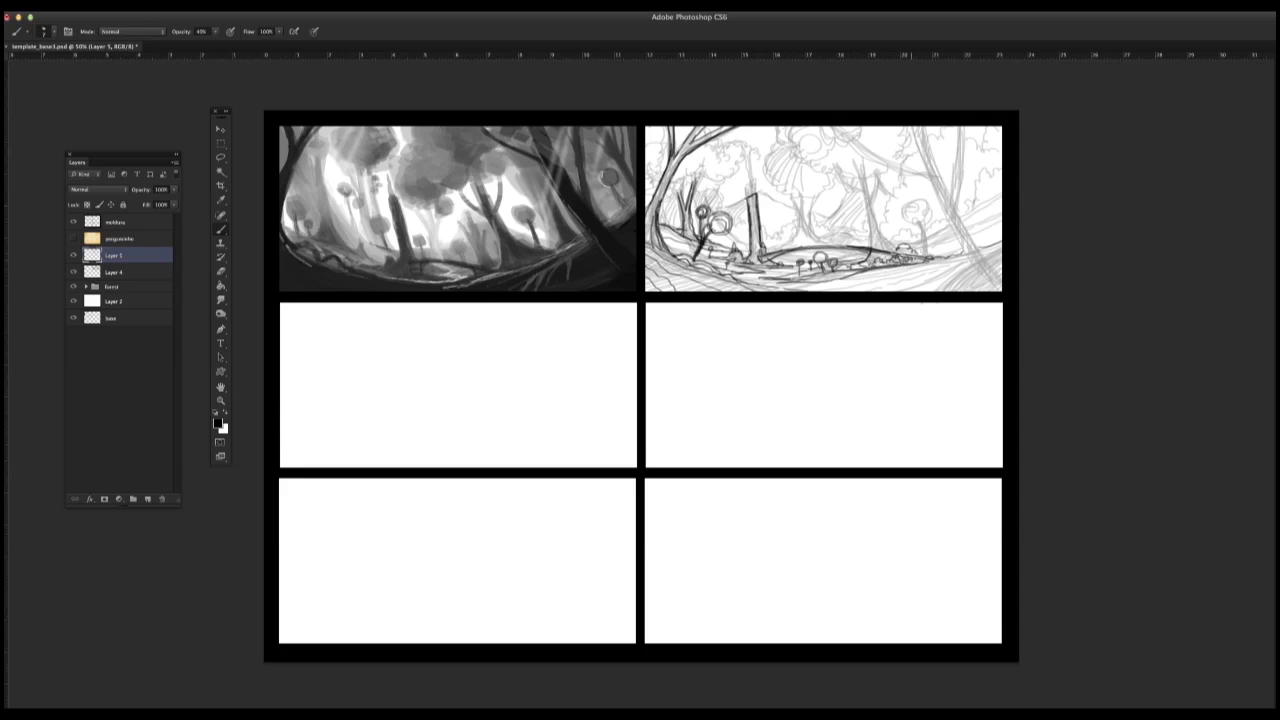
left_click_drag(815, 289, 996, 246)
left_click_drag(879, 291, 1001, 249)
left_click_drag(937, 291, 1001, 253)
mouse_move(909, 291)
left_mouse_down()
mouse_move(981, 265)
mouse_move(983, 285)
left_mouse_up()
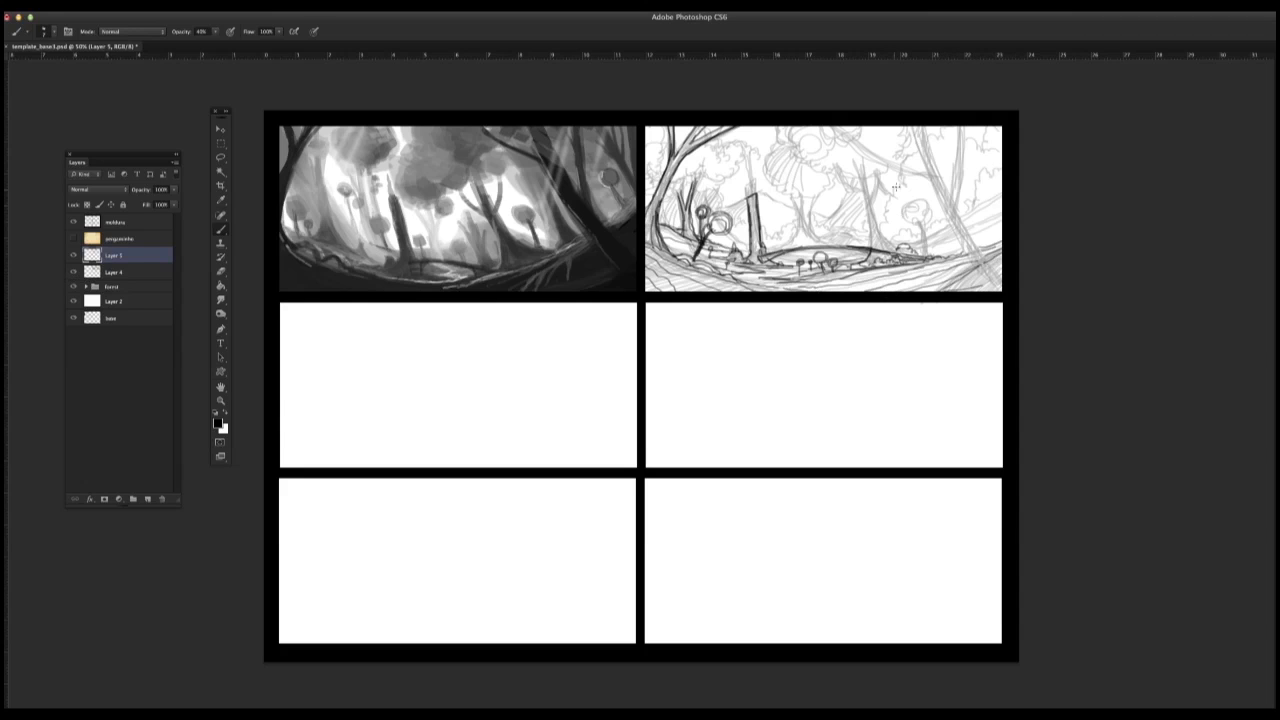
Step: Outline the large right foreground trunk in dark clean lines and hatch its lower part
left_click_drag(922, 126, 962, 206)
mouse_move(934, 127)
left_mouse_down()
mouse_move(908, 172)
mouse_move(946, 206)
left_mouse_up()
left_click_drag(926, 160, 966, 250)
left_click_drag(946, 204, 996, 290)
left_click_drag(954, 200, 1000, 278)
left_click_drag(964, 220, 999, 291)
left_click_drag(976, 246, 992, 284)
left_click_drag(996, 276, 1000, 292)
left_click_drag(960, 216, 978, 266)
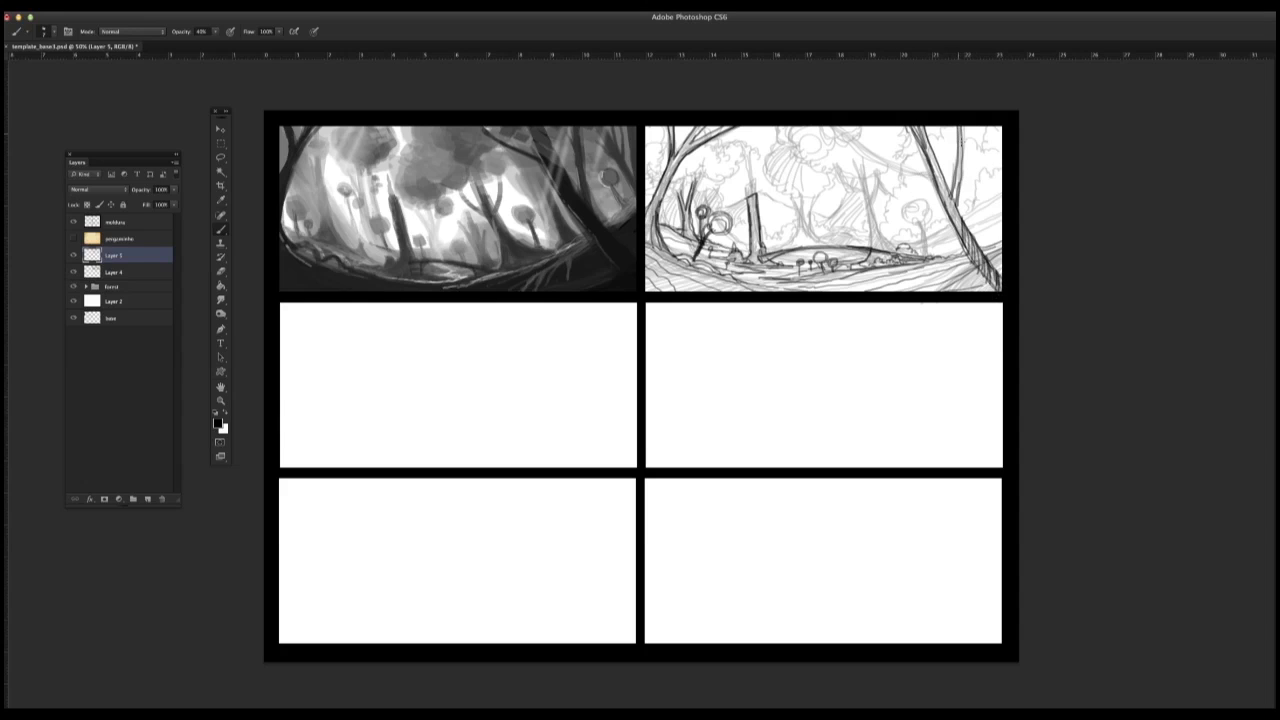
Step: Draw the right tree's second trunk and overhanging branch, and outline the small round-topped trees beside it
mouse_move(961, 126)
left_mouse_down()
mouse_move(954, 210)
mouse_move(974, 250)
left_mouse_up()
left_click_drag(850, 122, 938, 179)
left_click_drag(937, 164, 928, 256)
mouse_move(922, 222)
left_mouse_down()
mouse_move(907, 208)
mouse_move(918, 194)
left_mouse_up()
mouse_move(918, 194)
left_mouse_down()
mouse_move(940, 214)
mouse_move(926, 226)
left_mouse_up()
left_click_drag(902, 212, 934, 236)
mouse_move(930, 240)
left_mouse_down()
mouse_move(944, 232)
mouse_move(896, 216)
left_mouse_up()
left_click_drag(890, 228, 890, 236)
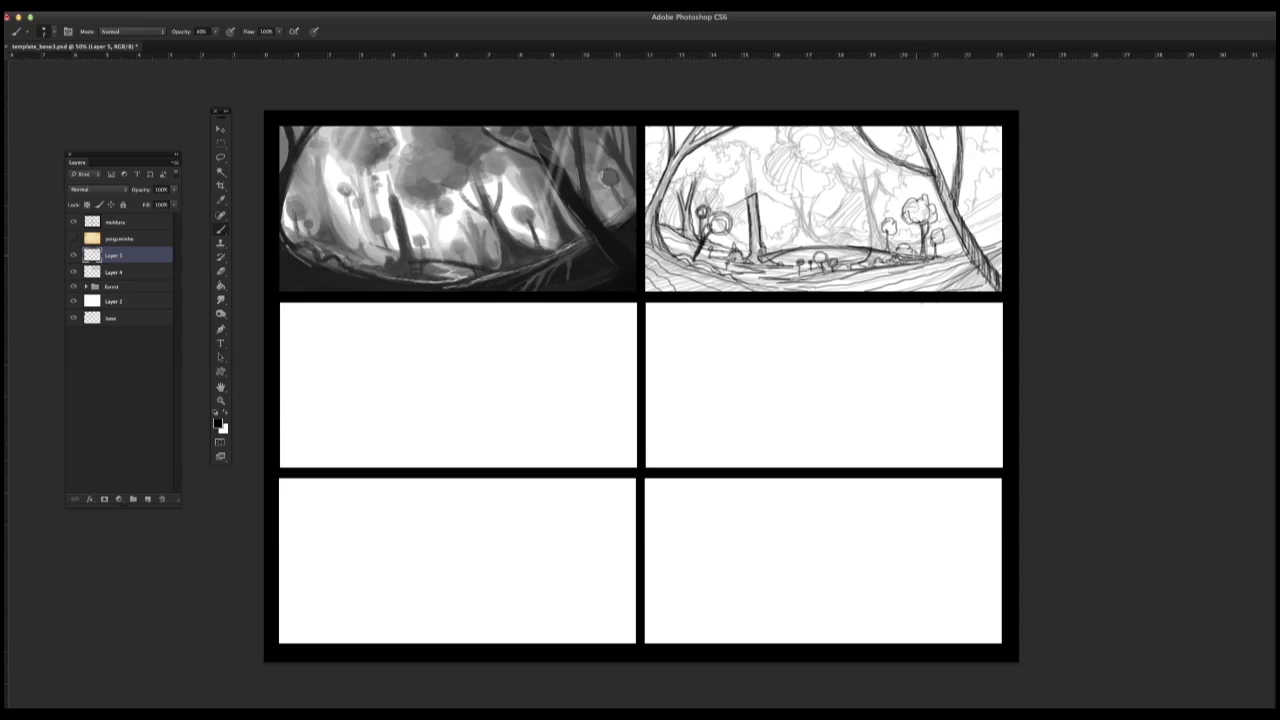
Step: Add clean lines for the lower-right ground, the bushes around the right trunk and the foliage at the panel's right edge
mouse_move(865, 293)
left_mouse_down()
mouse_move(962, 258)
mouse_move(1000, 206)
mouse_move(1000, 227)
left_mouse_up()
left_click_drag(938, 254, 964, 244)
left_click_drag(974, 240, 986, 226)
mouse_move(1000, 200)
left_mouse_down()
mouse_move(992, 207)
mouse_move(1000, 172)
left_mouse_up()
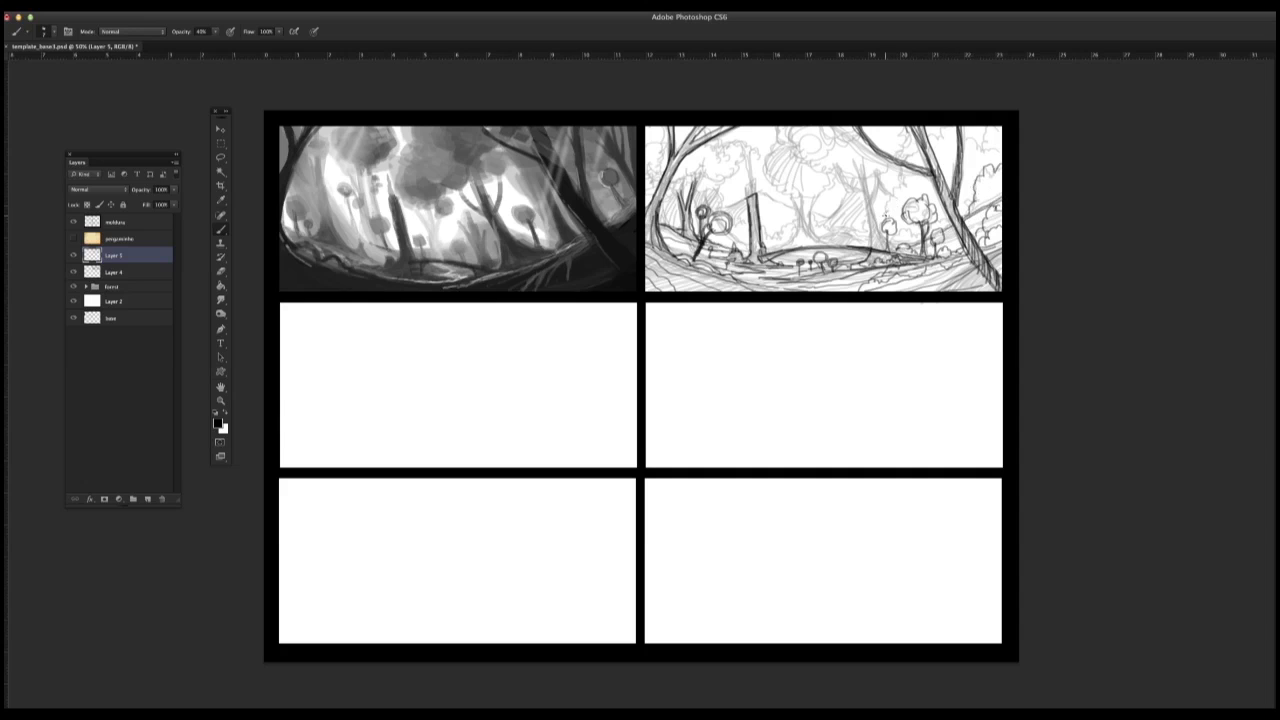
Step: Draw the forked tree right of centre in clean lines, including the ground around its base
mouse_move(858, 160)
left_mouse_down()
mouse_move(866, 230)
mouse_move(866, 165)
left_mouse_up()
left_click_drag(834, 246, 876, 240)
left_click_drag(790, 258, 872, 238)
left_click_drag(870, 168, 878, 250)
left_click_drag(843, 165, 860, 198)
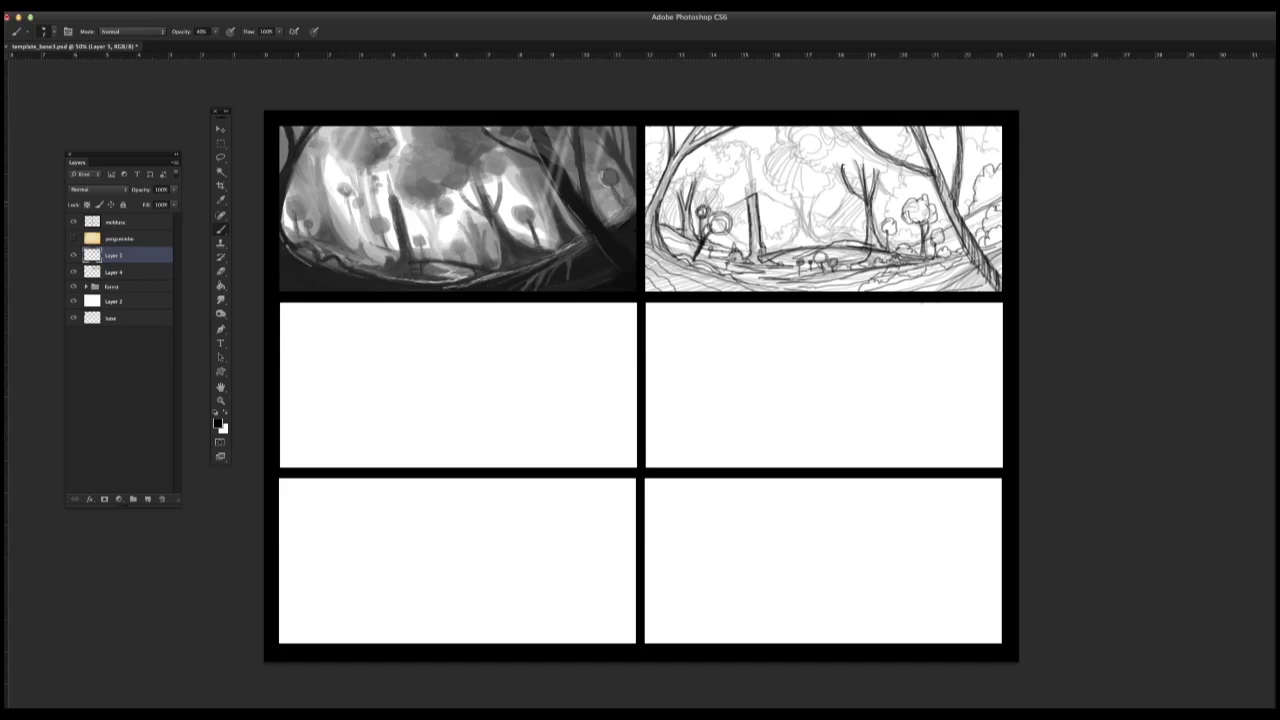
Step: Draw the background hill line behind the trees and outline the leafy canopy above the left trunks
left_click_drag(758, 206, 874, 218)
mouse_move(714, 158)
left_mouse_down()
mouse_move(718, 130)
mouse_move(754, 150)
mouse_move(673, 196)
left_mouse_up()
left_click_drag(688, 196, 718, 187)
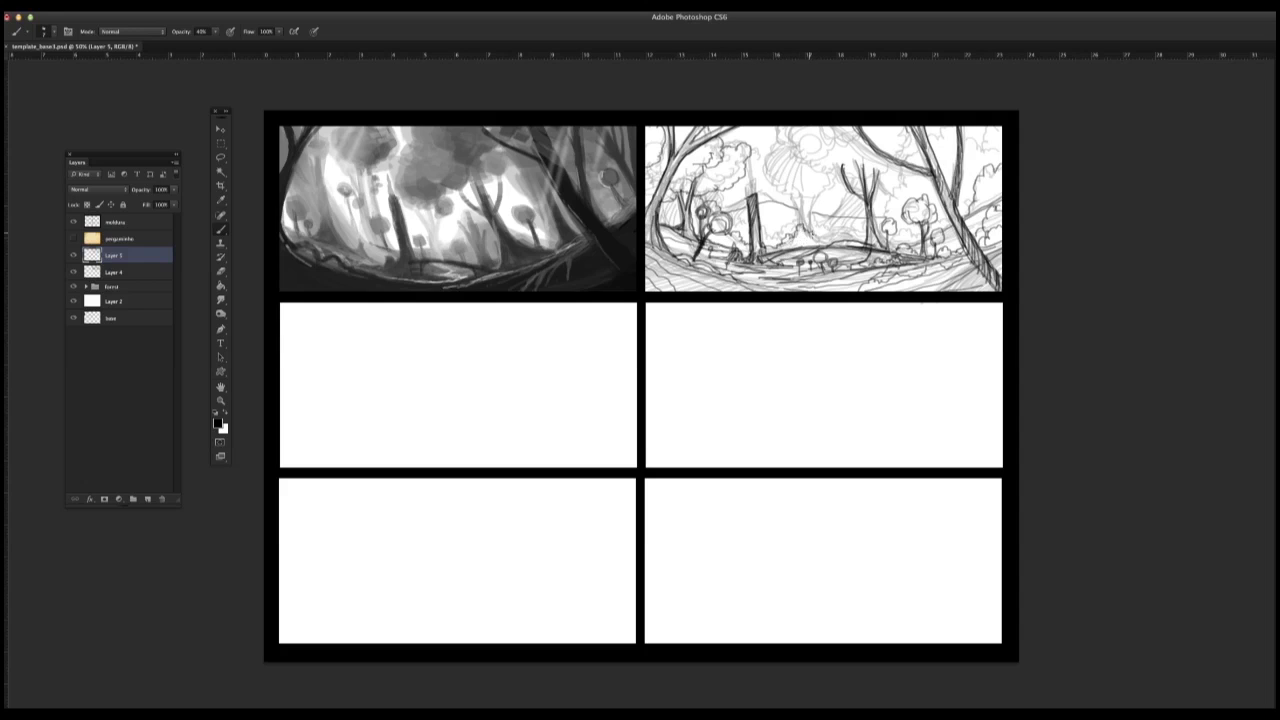
Step: Draw the central tree with its leafy crown and outline the remaining foliage across the top and upper right
left_click_drag(814, 198, 811, 225)
mouse_move(821, 193)
left_mouse_down()
mouse_move(774, 173)
mouse_move(796, 155)
mouse_move(792, 175)
mouse_move(833, 185)
mouse_move(795, 195)
left_mouse_up()
left_click_drag(790, 166, 799, 184)
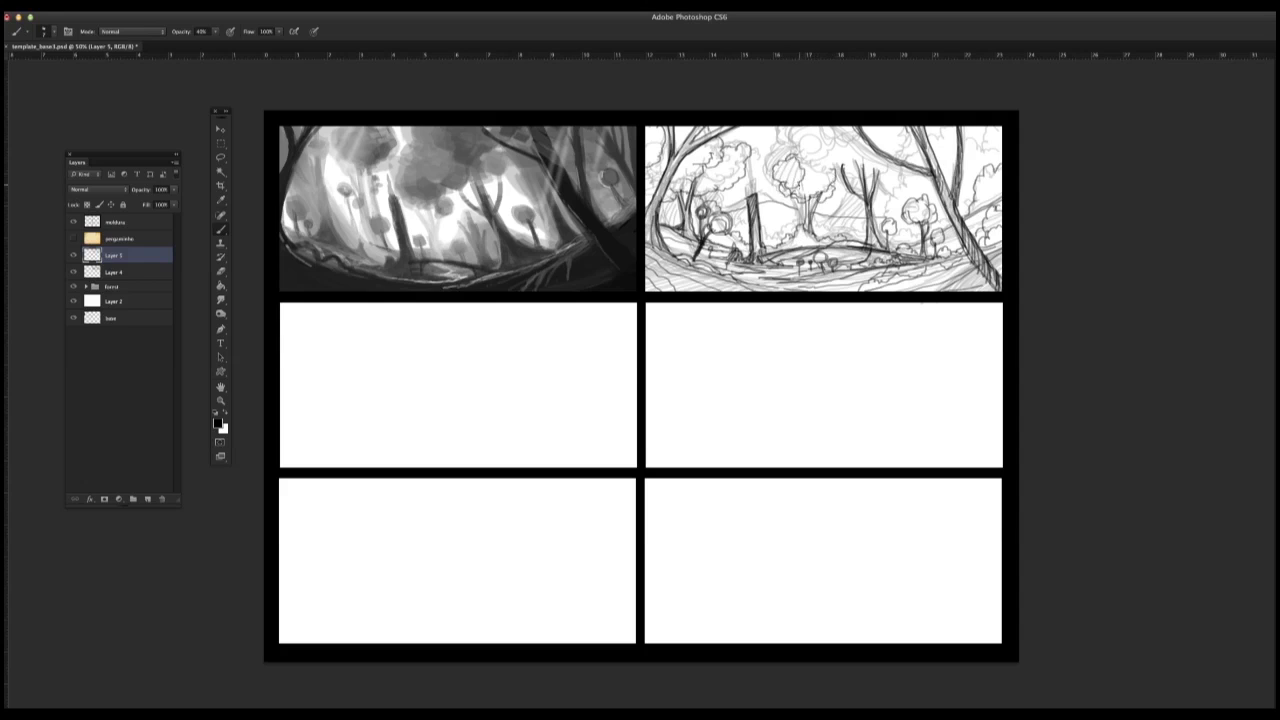
mouse_move(798, 130)
left_mouse_down()
mouse_move(840, 166)
mouse_move(862, 144)
mouse_move(836, 182)
left_mouse_up()
mouse_move(900, 126)
left_mouse_down()
mouse_move(914, 162)
mouse_move(890, 198)
left_mouse_up()
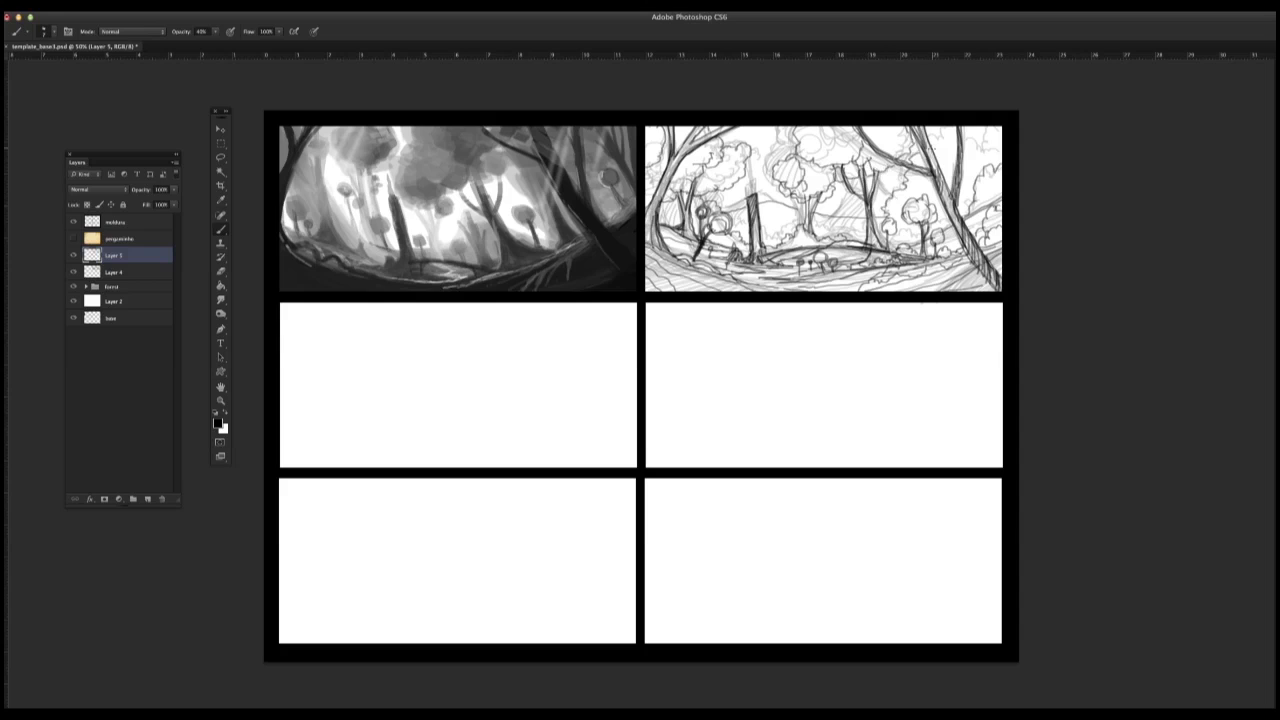
left_click_drag(930, 128, 942, 152)
left_click_drag(970, 128, 982, 150)
Step: Hide the rough sketch on Layer 4 and add a new layer between it and the clean line layer
left_click(72, 272)
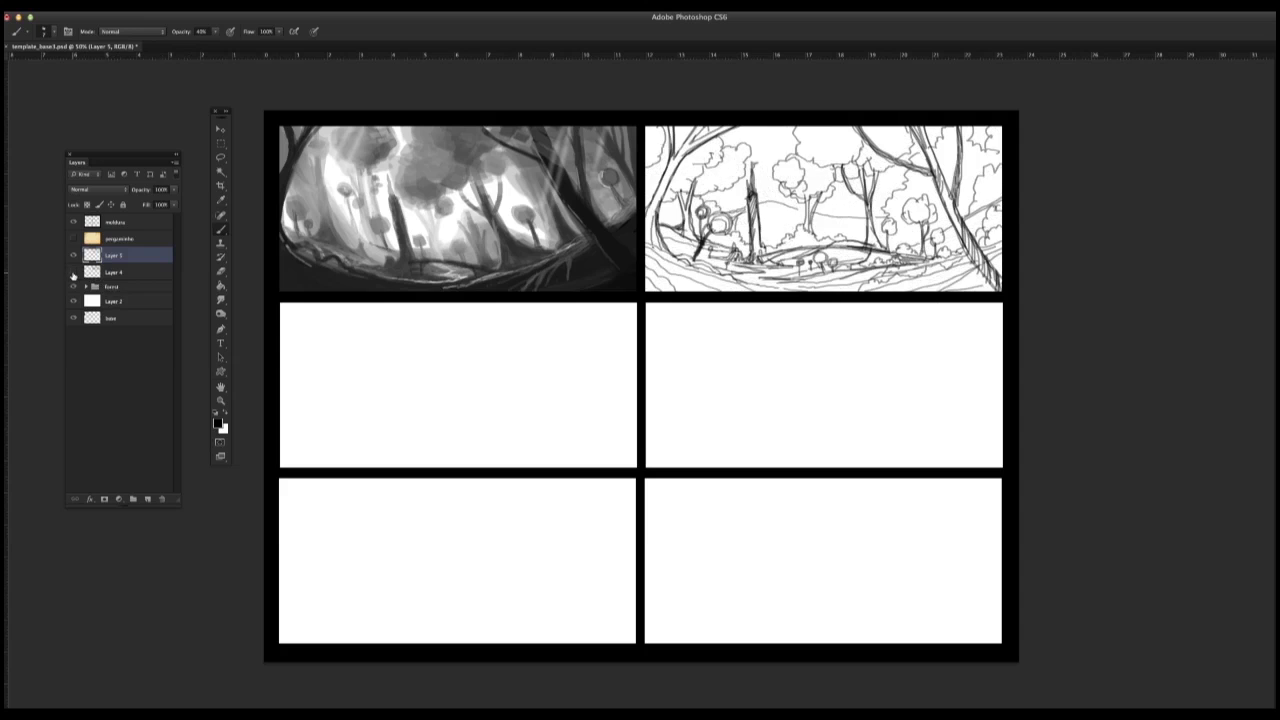
left_click(72, 272)
left_click(72, 272)
left_click(118, 270)
left_click(148, 499)
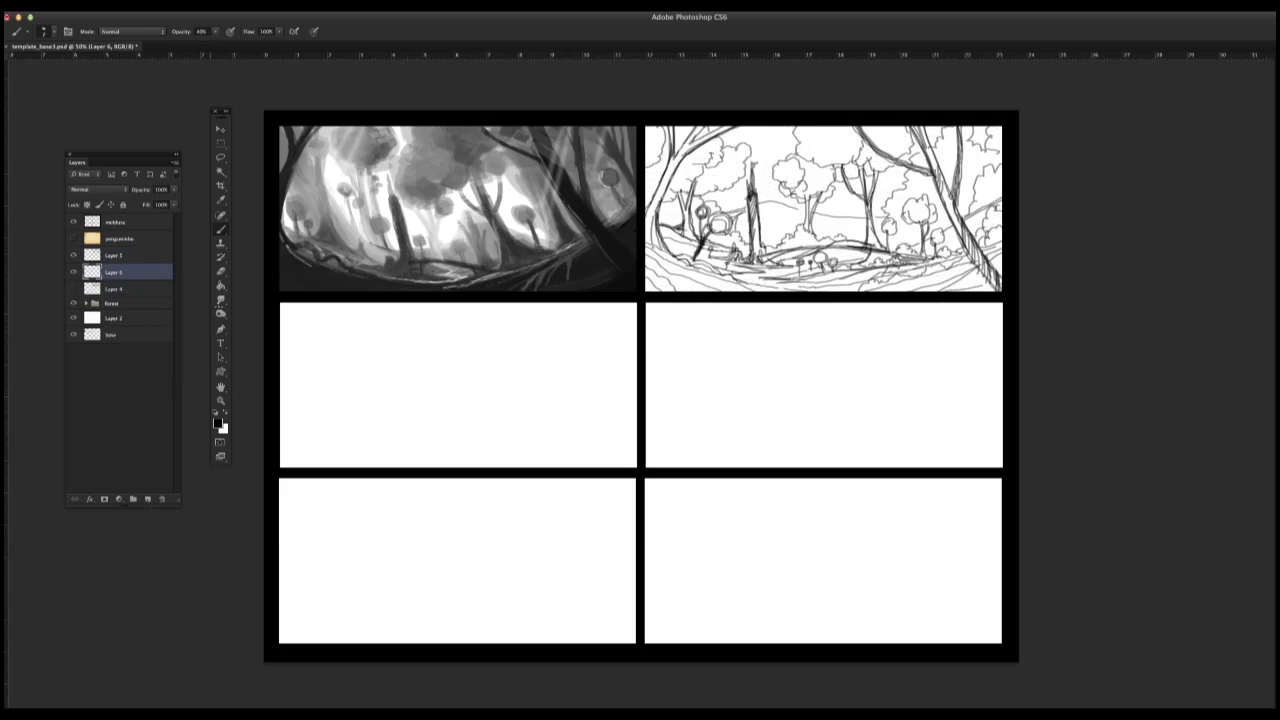
Step: Try brush presets with test strokes on the canvas, undo the strokes, and keep a broader textured brush for shading
right_click(545, 312)
left_click(705, 493)
mouse_move(496, 336)
left_mouse_down()
mouse_move(455, 412)
mouse_move(479, 385)
left_mouse_up()
key("super+z")
right_click(498, 351)
left_click(667, 531)
key("super+z")
Step: Paint light grey tone on Layer 6 over the upper foliage, the central and left tree crowns, and the foreground ground
left_click_drag(817, 142, 857, 145)
mouse_move(963, 276)
left_mouse_down()
mouse_move(982, 284)
mouse_move(972, 264)
mouse_move(820, 287)
mouse_move(660, 272)
mouse_move(802, 286)
mouse_move(998, 250)
mouse_move(984, 178)
mouse_move(976, 208)
left_mouse_up()
mouse_move(797, 166)
left_mouse_down()
mouse_move(784, 182)
mouse_move(819, 180)
mouse_move(800, 196)
mouse_move(796, 160)
left_mouse_up()
mouse_move(682, 178)
left_mouse_down()
mouse_move(712, 157)
mouse_move(734, 166)
mouse_move(718, 182)
mouse_move(648, 188)
mouse_move(655, 134)
mouse_move(686, 134)
left_mouse_up()
mouse_move(866, 134)
left_mouse_down()
mouse_move(889, 147)
mouse_move(848, 172)
left_mouse_up()
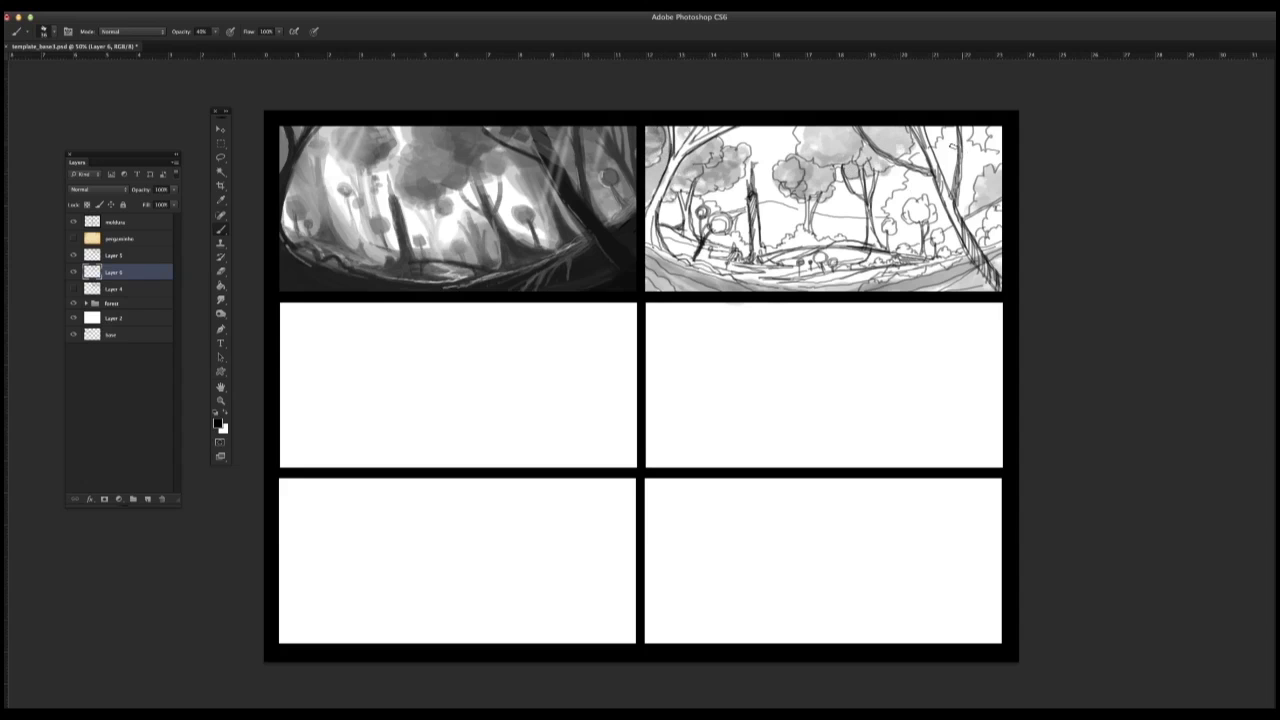
Step: Fill the background foliage behind the right tree with light grey, leaving the small round-topped trees white
mouse_move(953, 147)
left_mouse_down()
mouse_move(940, 224)
mouse_move(898, 241)
left_mouse_up()
mouse_move(960, 210)
left_mouse_down()
mouse_move(984, 140)
mouse_move(979, 198)
mouse_move(996, 194)
left_mouse_up()
left_click_drag(932, 230, 938, 180)
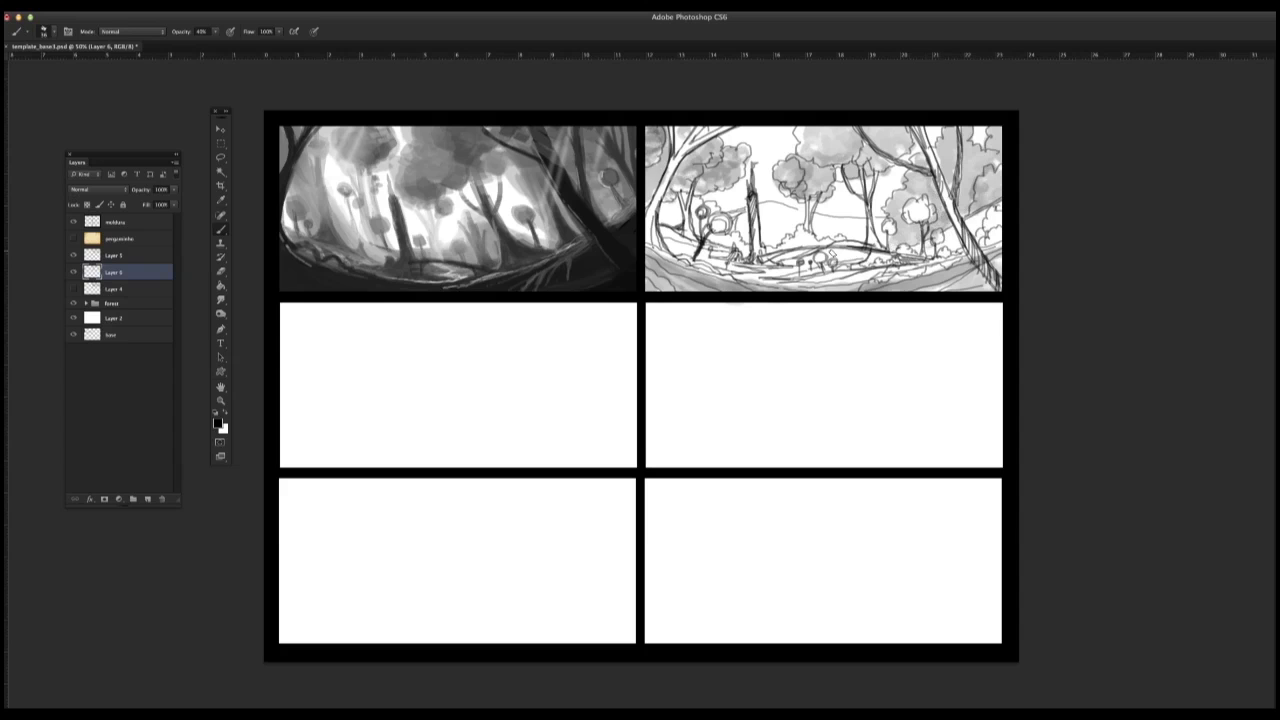
Step: Paint light grey over the midground, the ground on both sides, and the hill behind the broken stump
left_click_drag(833, 257, 870, 257)
mouse_move(666, 231)
left_mouse_down()
mouse_move(689, 251)
mouse_move(678, 204)
mouse_move(682, 256)
mouse_move(738, 266)
mouse_move(750, 244)
mouse_move(812, 242)
mouse_move(804, 257)
left_mouse_up()
mouse_move(838, 270)
left_mouse_down()
mouse_move(882, 278)
mouse_move(804, 280)
left_mouse_up()
mouse_move(860, 276)
left_mouse_down()
mouse_move(944, 266)
mouse_move(952, 232)
left_mouse_up()
left_click_drag(992, 210, 924, 256)
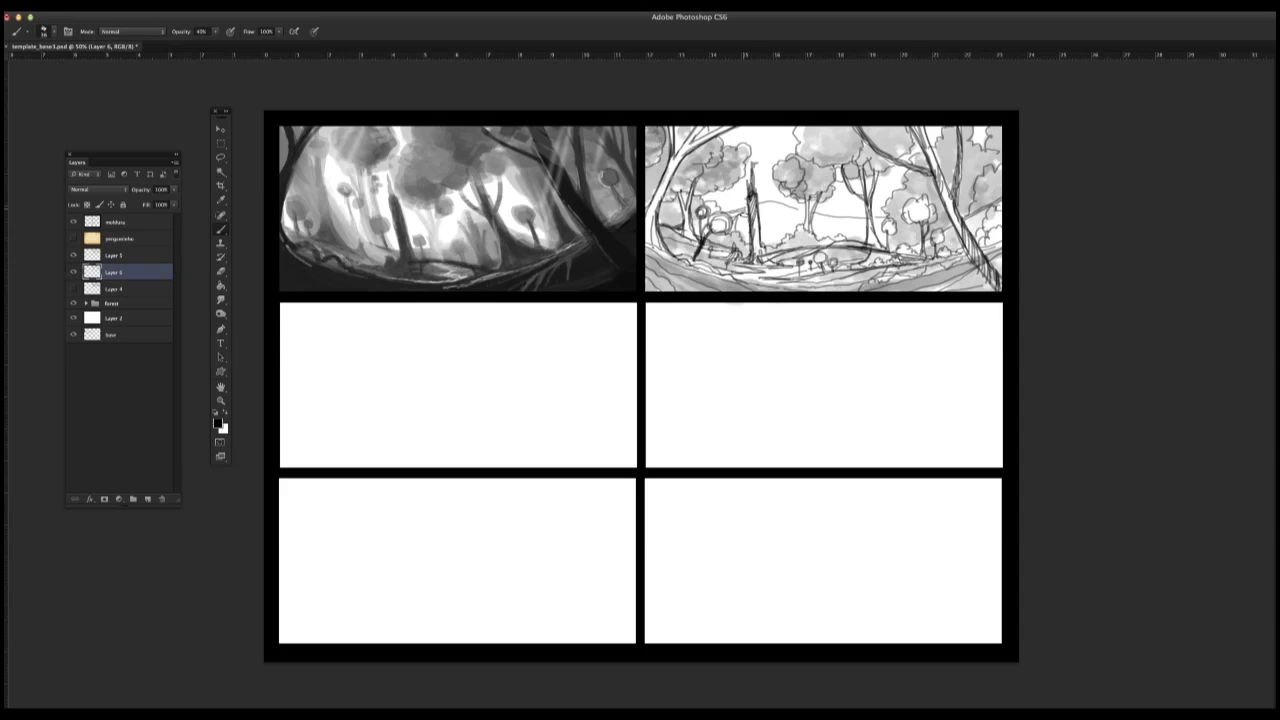
left_click_drag(732, 234, 747, 212)
left_click_drag(754, 206, 788, 244)
mouse_move(764, 208)
left_mouse_down()
mouse_move(782, 246)
mouse_move(868, 243)
left_mouse_up()
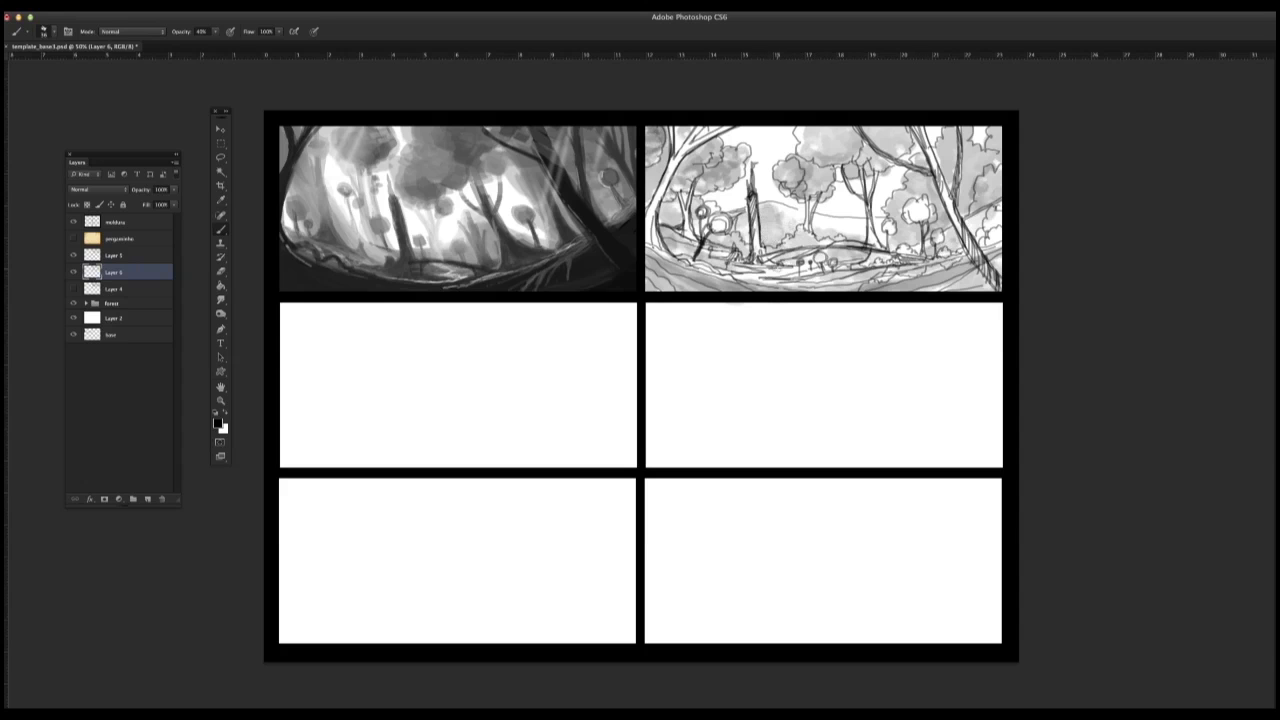
Step: Try other textured brush presets and darken the lower-left foreground corner of the forest panel
right_click(772, 240)
left_click(785, 219)
right_click(790, 244)
left_click_drag(823, 270, 818, 271)
left_click(651, 137)
mouse_move(649, 261)
left_mouse_down()
mouse_move(716, 295)
mouse_move(660, 288)
mouse_move(686, 290)
left_mouse_up()
left_click_drag(648, 262, 692, 291)
left_click_drag(648, 249, 708, 282)
left_click_drag(646, 250, 752, 296)
Step: Delete the shaded Layer 6 and add a fresh empty layer directly above Layer 4
key("Delete")
left_click(122, 272)
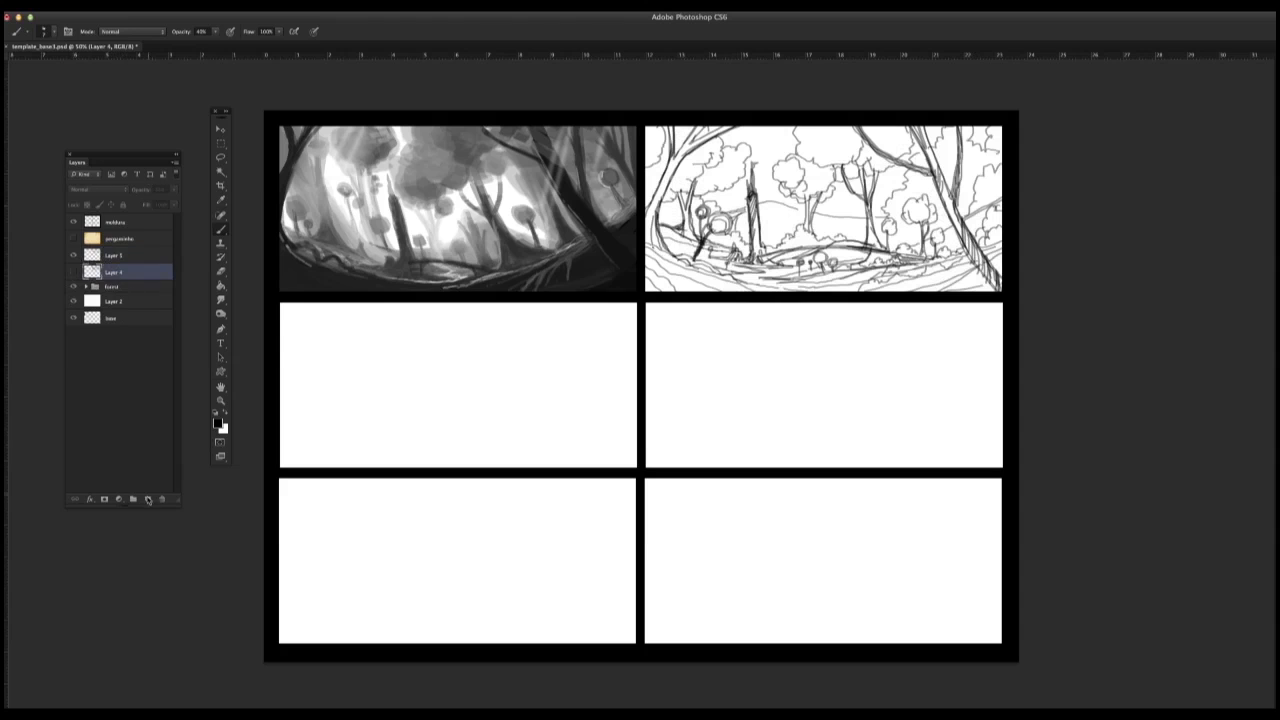
left_click(148, 499)
Step: Test textured brush presets on the canvas, undo the test strokes, and keep a broad textured brush for shading
left_click(226, 230)
right_click(543, 311)
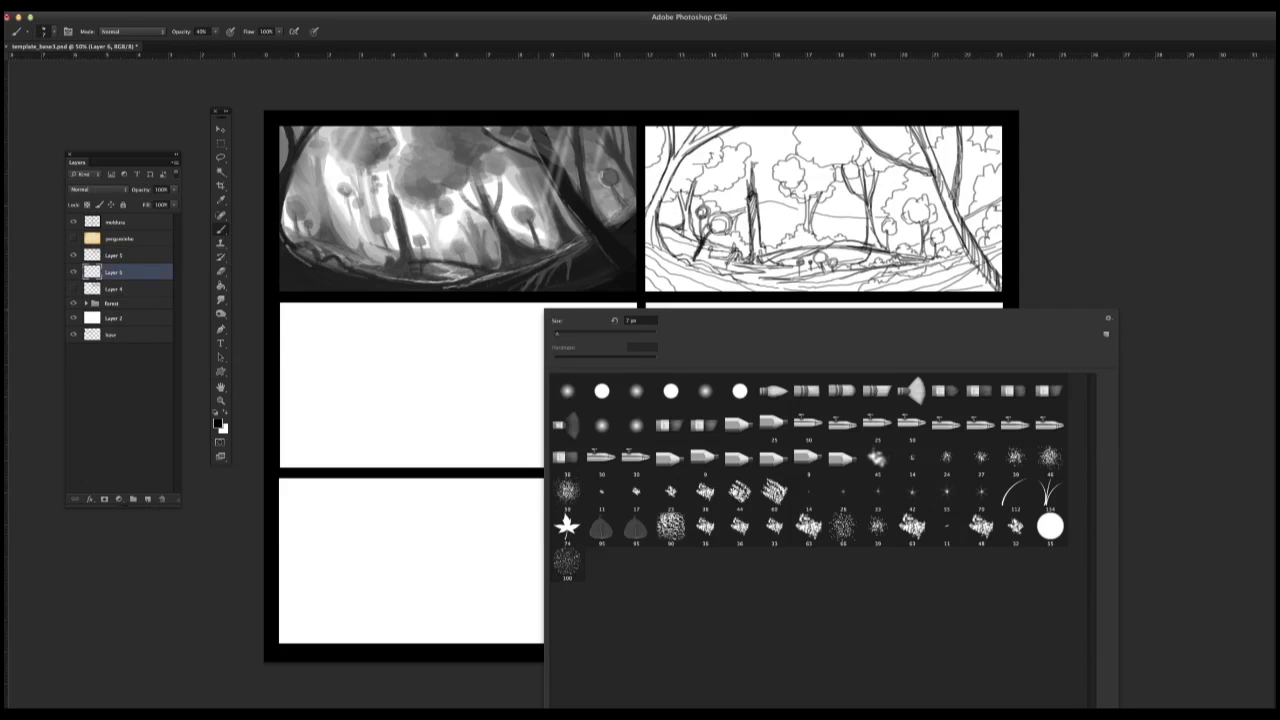
left_click(711, 499)
mouse_move(488, 340)
left_mouse_down()
mouse_move(475, 389)
mouse_move(481, 380)
left_mouse_up()
key("super+z")
right_click(501, 368)
left_click(668, 531)
key("super+z")
Step: Paint light grey over the upper foliage, the central and left tree crowns, and the foreground ground
mouse_move(823, 143)
left_mouse_down()
mouse_move(845, 150)
mouse_move(818, 156)
mouse_move(842, 148)
left_mouse_up()
mouse_move(984, 269)
left_mouse_down()
mouse_move(985, 284)
mouse_move(770, 286)
mouse_move(650, 268)
mouse_move(676, 287)
mouse_move(802, 288)
mouse_move(998, 252)
left_mouse_up()
left_click_drag(986, 196, 981, 195)
mouse_move(778, 162)
left_mouse_down()
mouse_move(800, 184)
mouse_move(826, 178)
mouse_move(800, 196)
mouse_move(796, 160)
mouse_move(806, 192)
mouse_move(690, 170)
mouse_move(740, 155)
mouse_move(715, 183)
mouse_move(650, 175)
mouse_move(654, 135)
mouse_move(656, 150)
mouse_move(688, 136)
left_mouse_up()
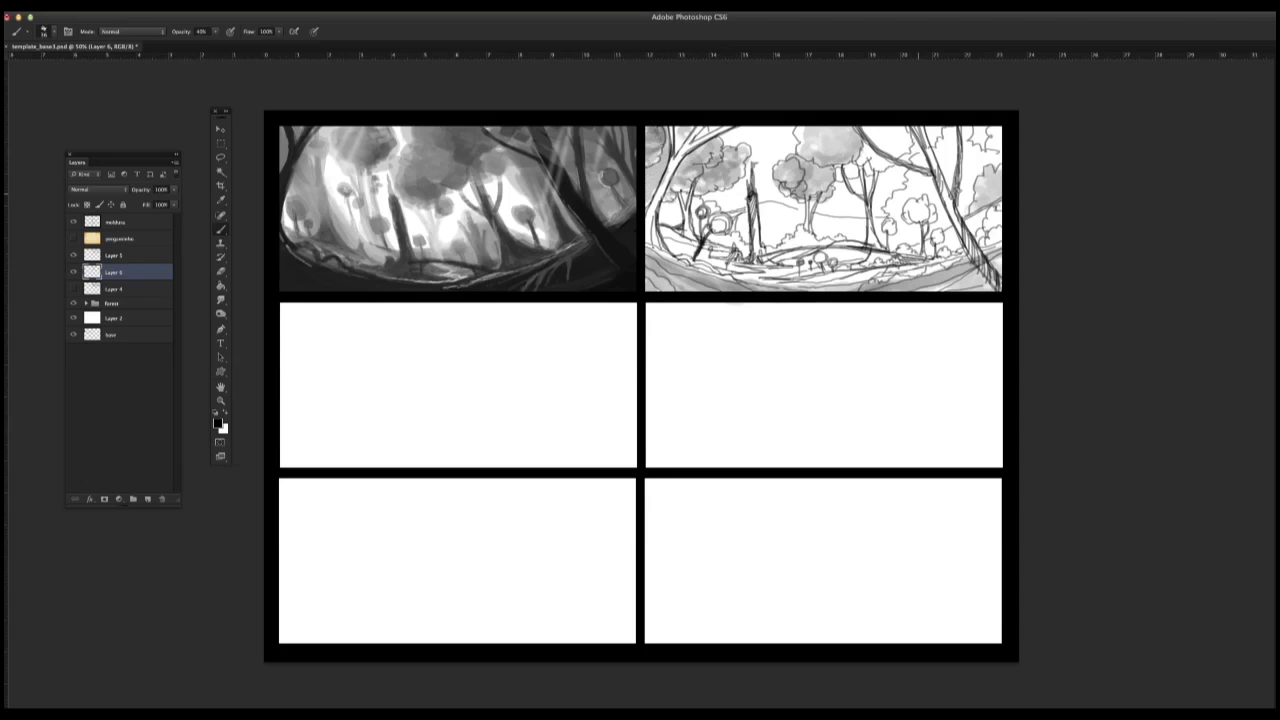
Step: Extend the light grey across the foliage behind the large right tree, leaving the small round trees white
mouse_move(868, 132)
left_mouse_down()
mouse_move(904, 150)
mouse_move(850, 174)
left_mouse_up()
mouse_move(947, 140)
left_mouse_down()
mouse_move(922, 160)
mouse_move(932, 220)
mouse_move(894, 226)
mouse_move(892, 244)
left_mouse_up()
mouse_move(962, 210)
left_mouse_down()
mouse_move(970, 142)
mouse_move(994, 150)
mouse_move(973, 204)
mouse_move(932, 240)
mouse_move(938, 178)
left_mouse_up()
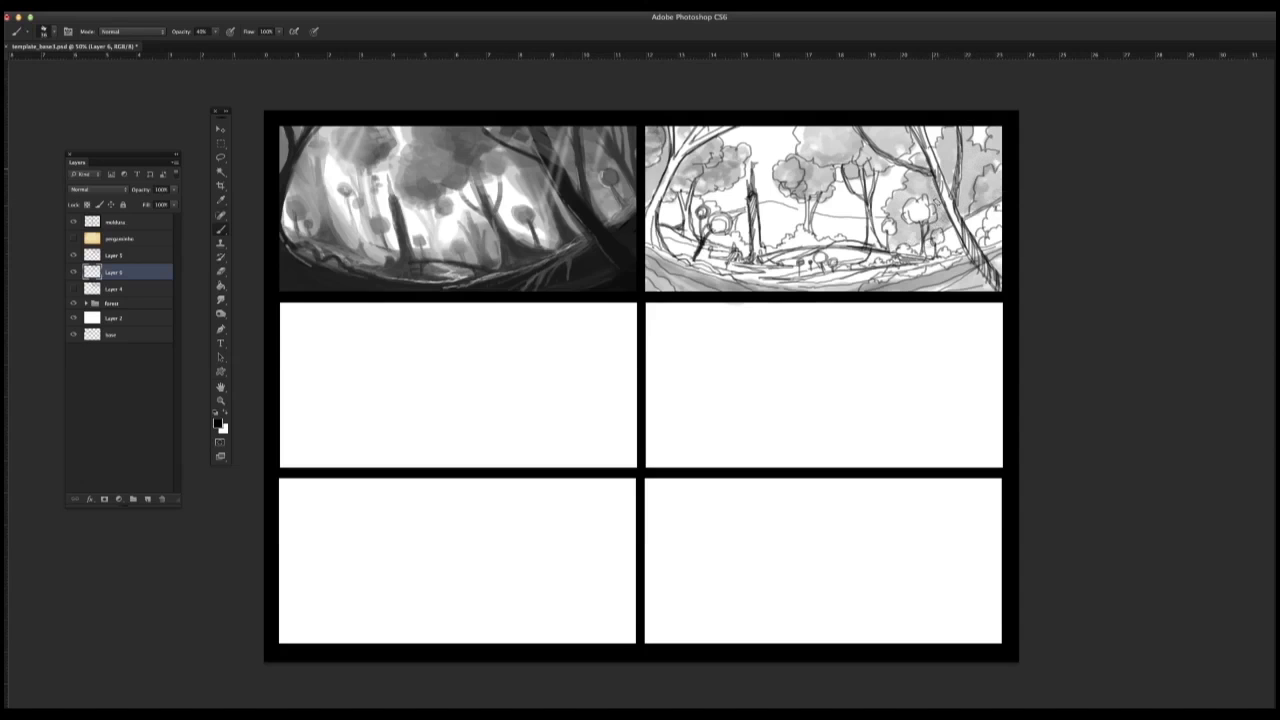
Step: Shade the midground strip and the distant hill between the stump and the middle trees with light grey
mouse_move(834, 255)
left_mouse_down()
mouse_move(876, 257)
mouse_move(856, 260)
left_mouse_up()
mouse_move(680, 246)
left_mouse_down()
mouse_move(668, 236)
mouse_move(674, 208)
mouse_move(682, 254)
mouse_move(718, 262)
mouse_move(740, 238)
mouse_move(818, 240)
mouse_move(800, 258)
left_mouse_up()
left_click_drag(882, 269, 808, 282)
mouse_move(898, 268)
left_mouse_down()
mouse_move(956, 257)
mouse_move(990, 212)
mouse_move(928, 255)
left_mouse_up()
mouse_move(741, 214)
left_mouse_down()
mouse_move(735, 232)
mouse_move(780, 232)
mouse_move(768, 242)
mouse_move(864, 240)
left_mouse_up()
Step: Try another textured brush preset with a test stroke, undo it, and choose the dense square textured brush
right_click(773, 268)
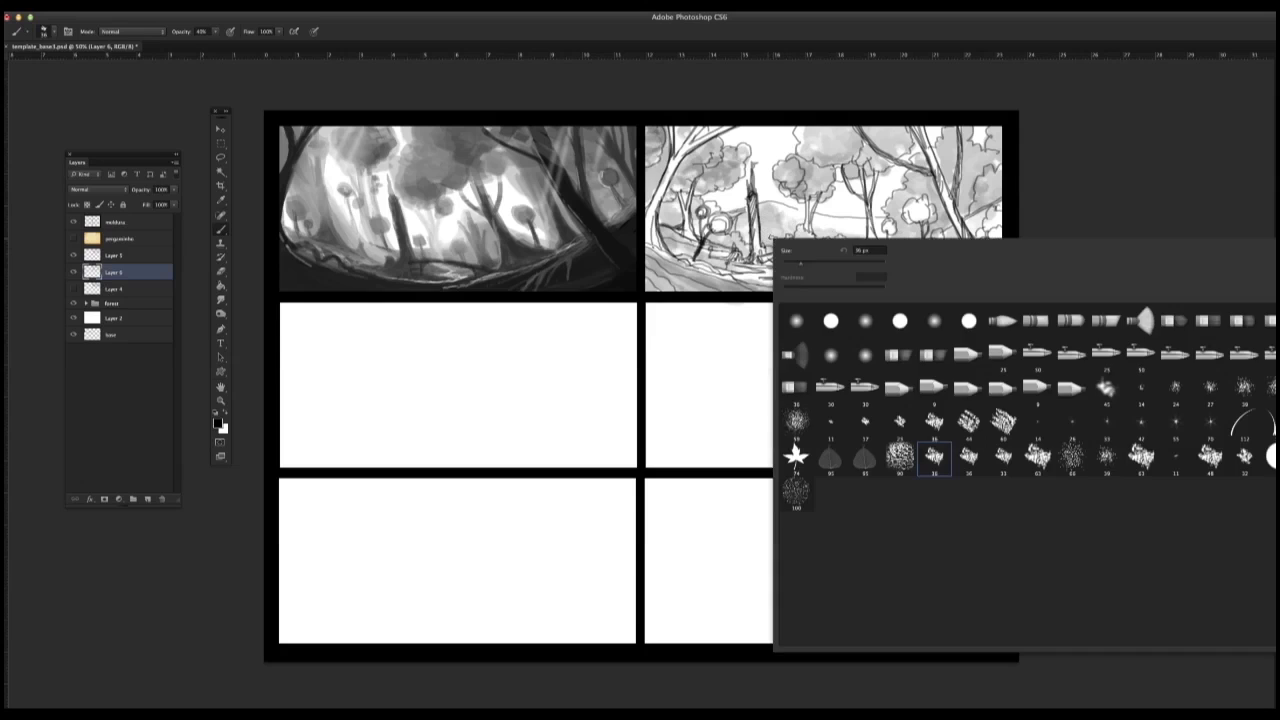
left_click(968, 423)
left_click_drag(785, 210, 785, 228)
key("super+z")
right_click(788, 242)
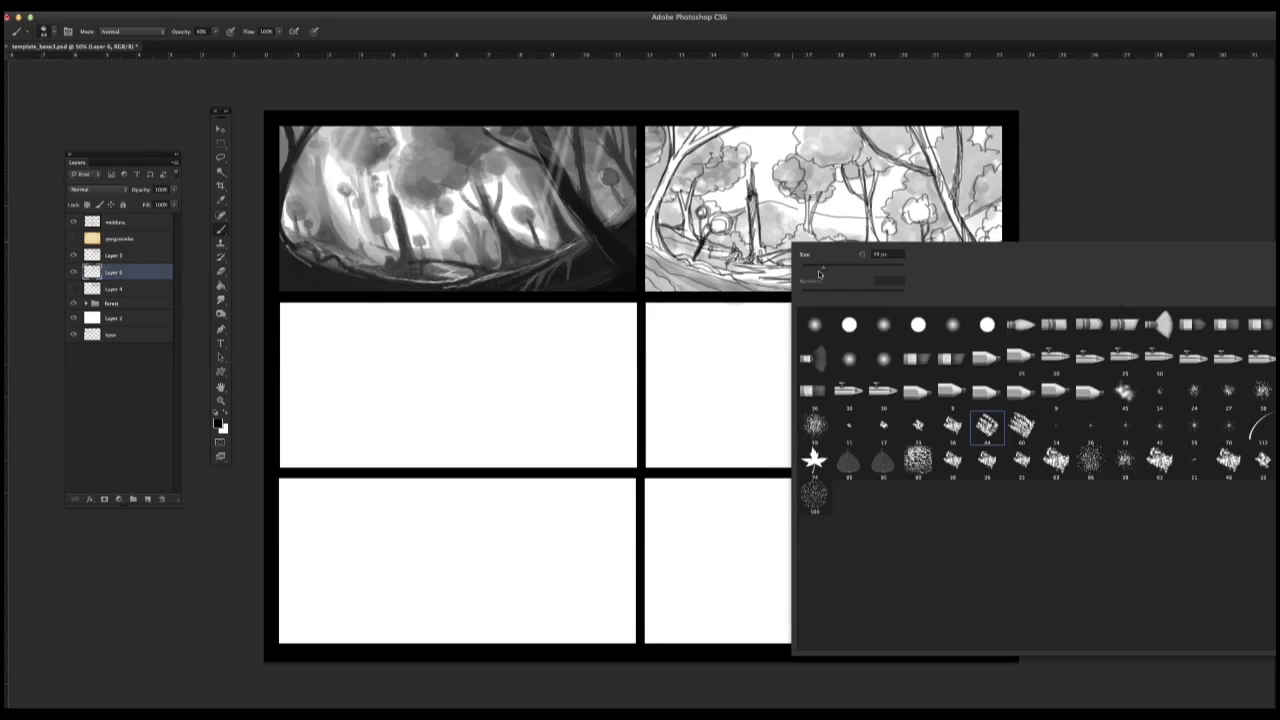
left_click(916, 460)
Step: Paint dark tone into the lower-left and lower-right foreground corners of the forest panel
left_click_drag(648, 130, 645, 137)
left_click_drag(649, 264, 711, 288)
left_click_drag(648, 264, 674, 288)
mouse_move(647, 270)
left_mouse_down()
mouse_move(648, 288)
mouse_move(690, 290)
mouse_move(684, 274)
mouse_move(742, 290)
left_mouse_up()
left_click_drag(646, 248, 750, 292)
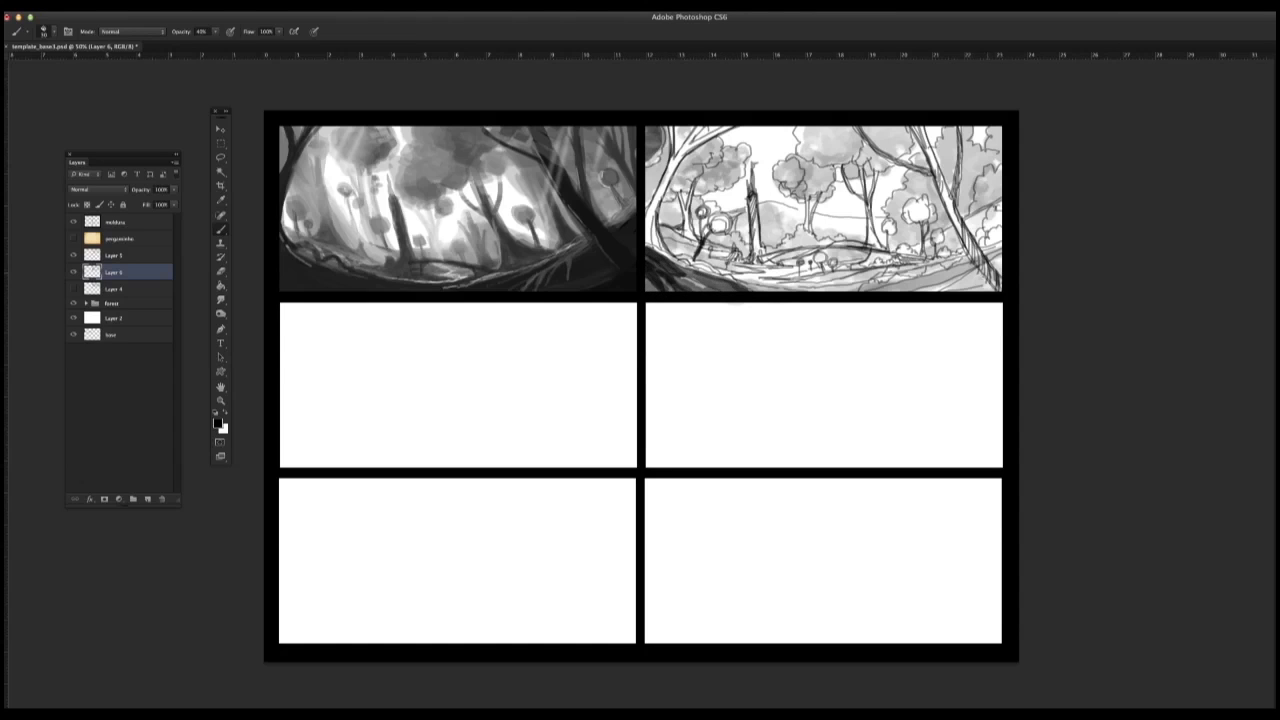
mouse_move(1000, 264)
left_mouse_down()
mouse_move(966, 290)
mouse_move(986, 292)
mouse_move(938, 290)
left_mouse_up()
mouse_move(1006, 248)
left_mouse_down()
mouse_move(898, 303)
mouse_move(908, 300)
left_mouse_up()
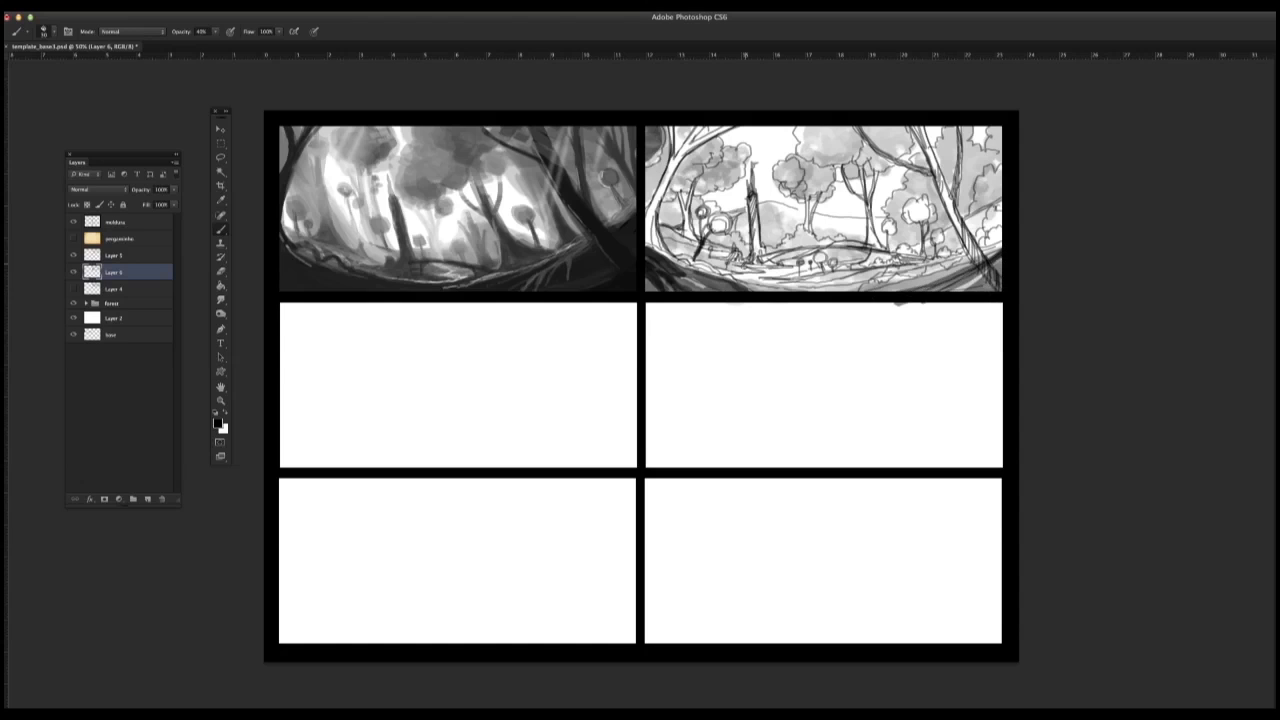
Step: Fill the large leaning right tree, its branch, and the thinner trunk beside it with dark grey
left_click_drag(651, 131, 646, 154)
left_click_drag(1000, 230, 982, 250)
left_click_drag(918, 126, 1001, 285)
left_click_drag(942, 184, 994, 282)
left_click_drag(961, 126, 949, 214)
mouse_move(856, 125)
left_mouse_down()
mouse_move(886, 157)
mouse_move(932, 171)
left_mouse_up()
left_click_drag(909, 125, 1000, 290)
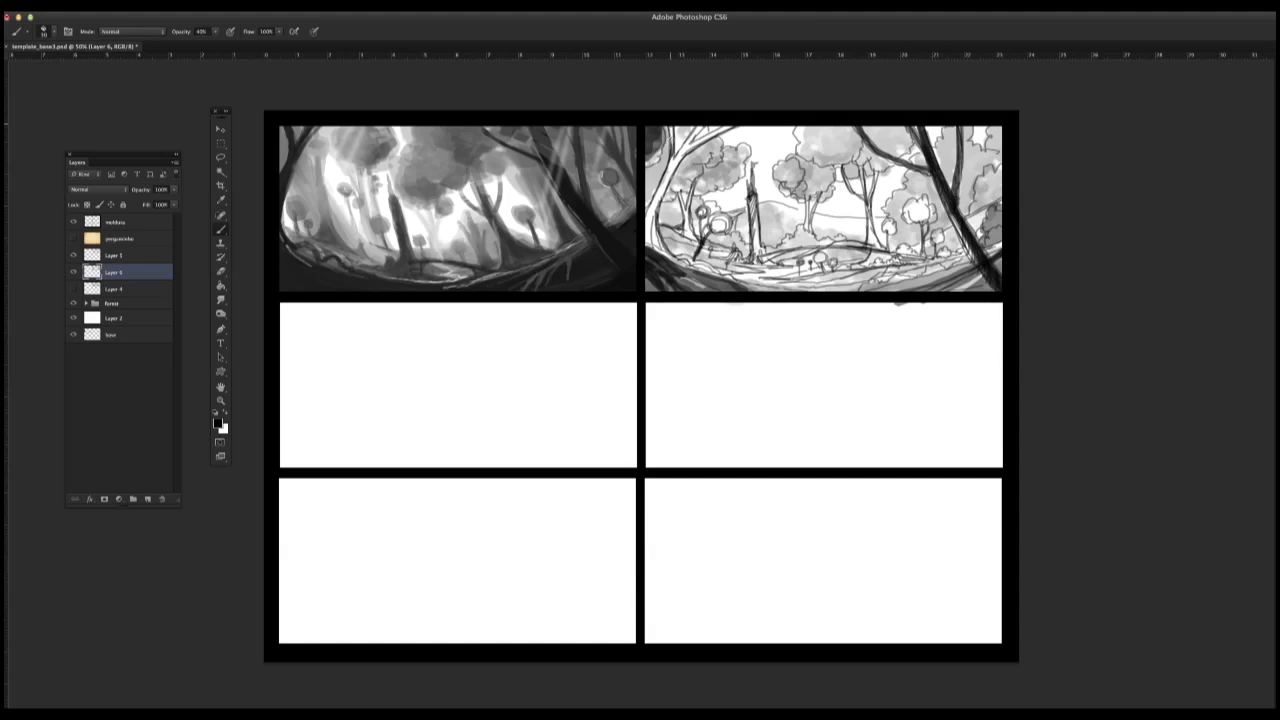
Step: Fill the large left tree's trunk, branches, and roots with dark tone
left_click_drag(676, 126, 666, 166)
mouse_move(734, 126)
left_mouse_down()
mouse_move(670, 164)
mouse_move(648, 218)
left_mouse_up()
mouse_move(664, 172)
left_mouse_down()
mouse_move(644, 248)
mouse_move(668, 254)
left_mouse_up()
left_click_drag(646, 226, 682, 267)
left_click_drag(647, 234, 690, 279)
Step: Darken the right-hand ground, the round trees beside the leaning trunk, and the bush at the panel's right edge
left_click_drag(974, 258, 934, 270)
mouse_move(944, 260)
left_mouse_down()
mouse_move(924, 274)
mouse_move(971, 256)
left_mouse_up()
left_click_drag(1002, 240, 892, 283)
left_click_drag(898, 280, 860, 292)
mouse_move(914, 210)
left_mouse_down()
mouse_move(906, 220)
mouse_move(932, 216)
mouse_move(940, 253)
left_mouse_up()
left_click_drag(998, 186, 988, 200)
mouse_move(1000, 174)
left_mouse_down()
mouse_move(980, 205)
mouse_move(1002, 242)
left_mouse_up()
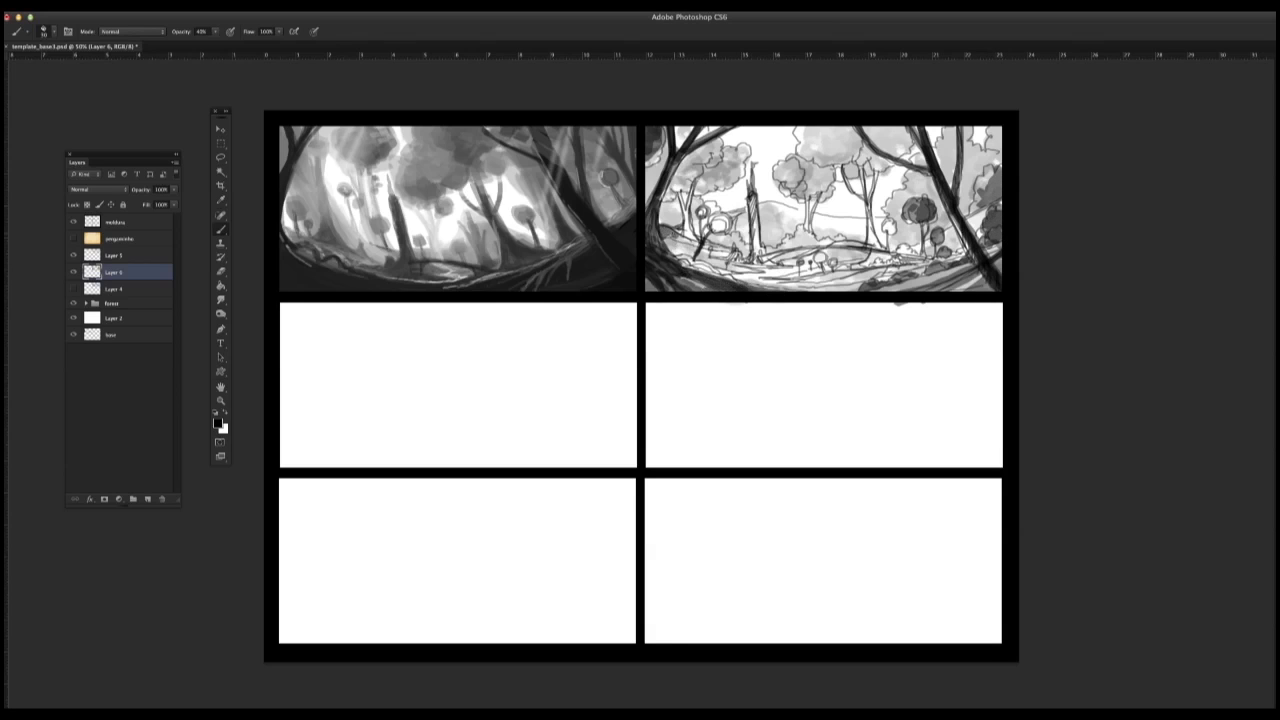
Step: Reduce the brush size and darken the small trunk and round trees near the left tree
right_click(733, 283)
left_click_drag(733, 283, 726, 283)
left_click(725, 92)
mouse_move(681, 212)
left_mouse_down()
mouse_move(689, 180)
mouse_move(698, 244)
left_mouse_up()
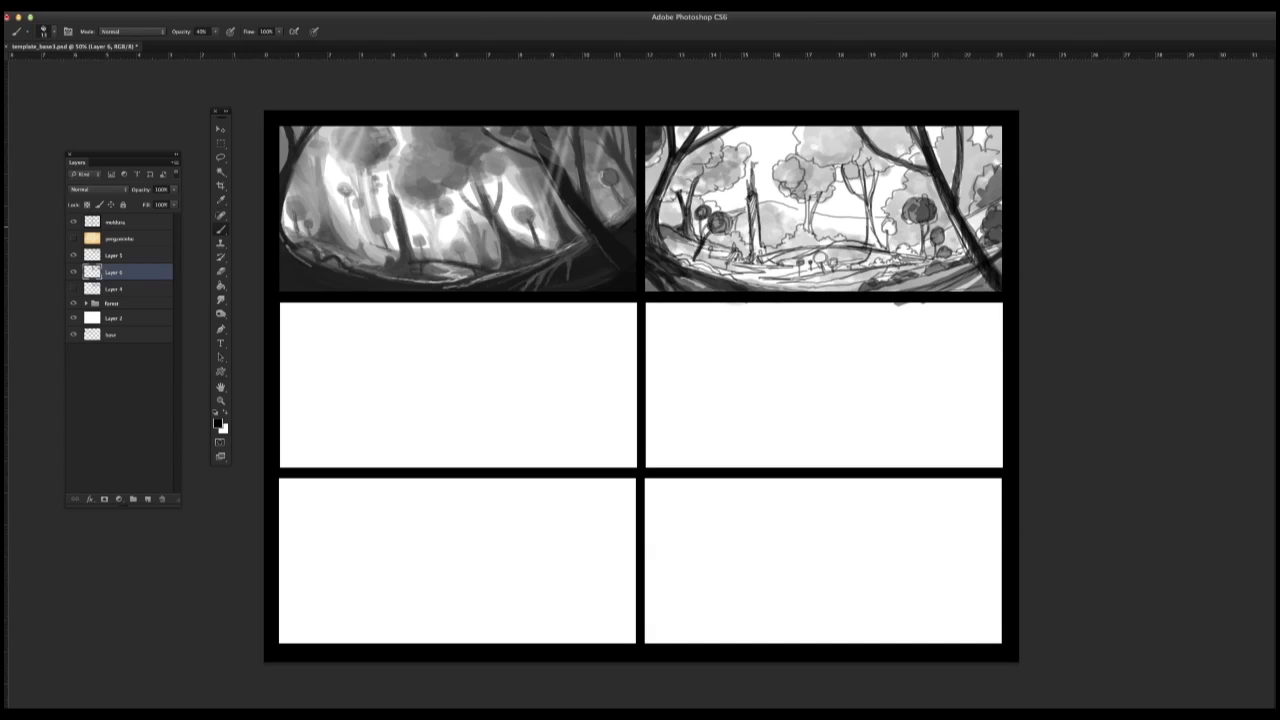
mouse_move(716, 222)
left_mouse_down()
mouse_move(694, 241)
mouse_move(660, 228)
mouse_move(688, 243)
mouse_move(676, 240)
left_mouse_up()
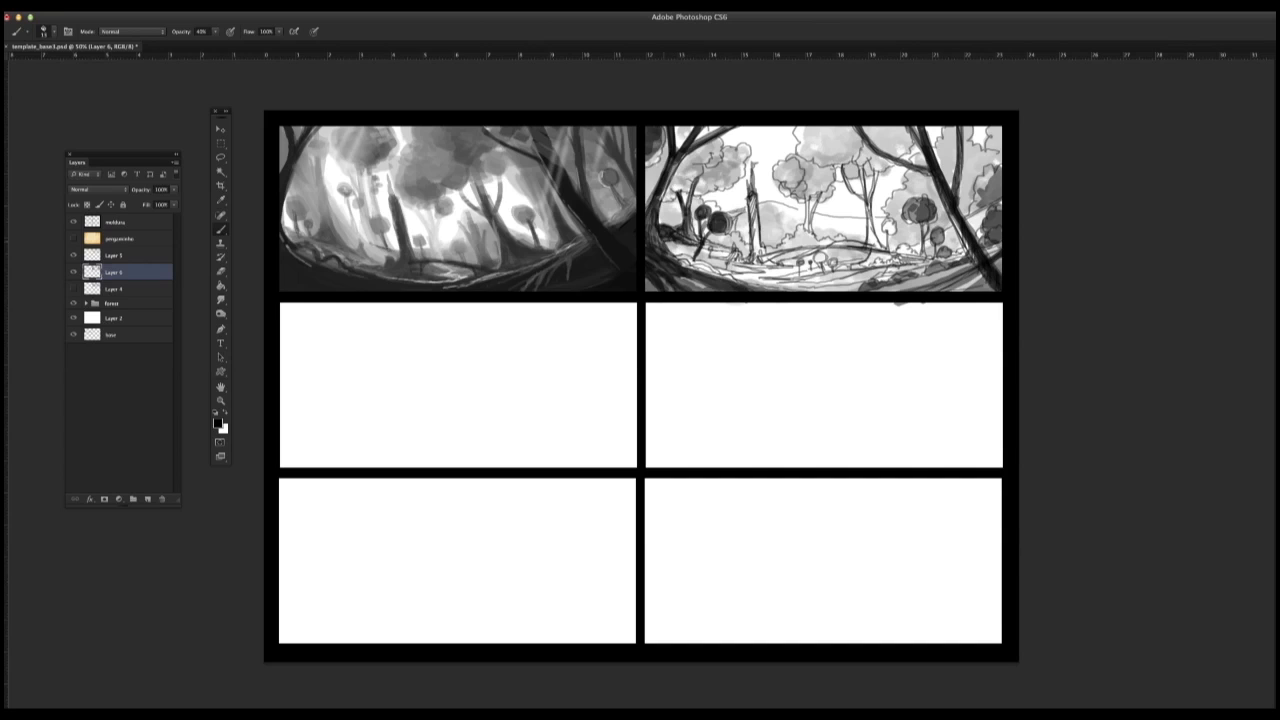
Step: Darken the lower foreground ground and fill the trunks and branches of the two middle trees with grey
left_click_drag(974, 265, 891, 283)
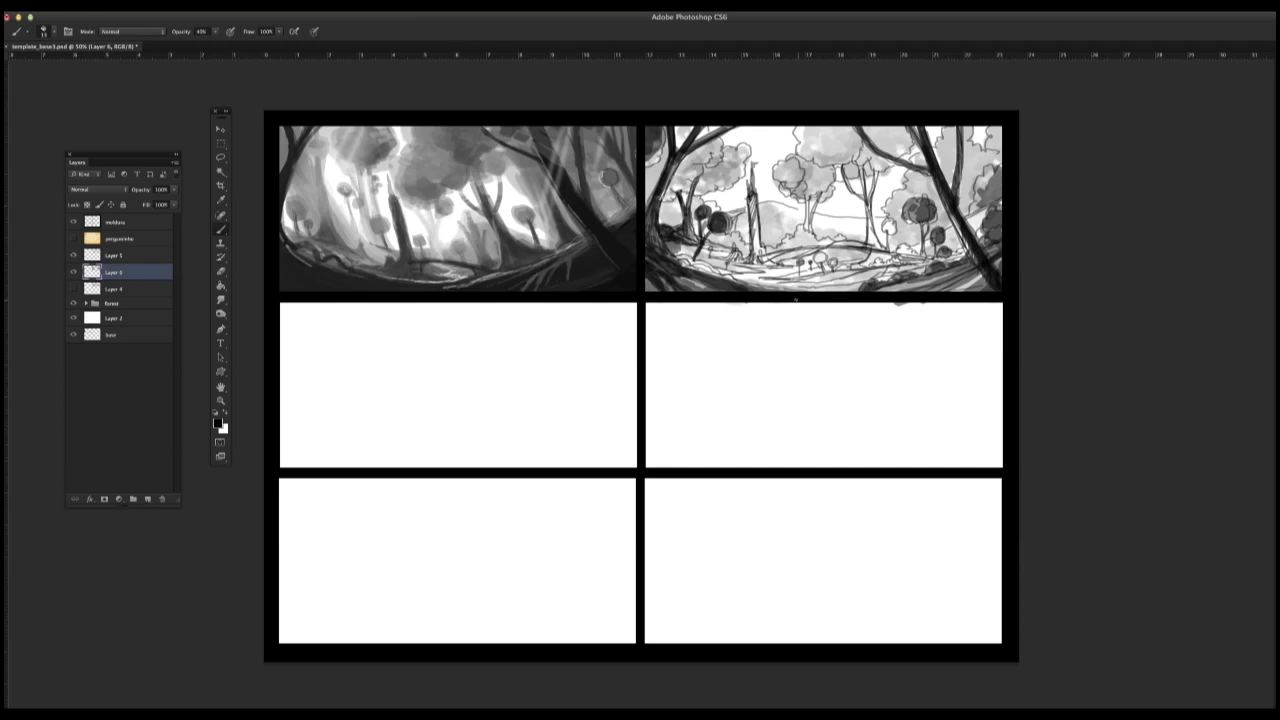
left_click_drag(808, 287, 768, 291)
left_click_drag(850, 283, 802, 291)
left_click_drag(860, 163, 867, 211)
left_click_drag(853, 165, 869, 207)
left_click_drag(868, 195, 872, 247)
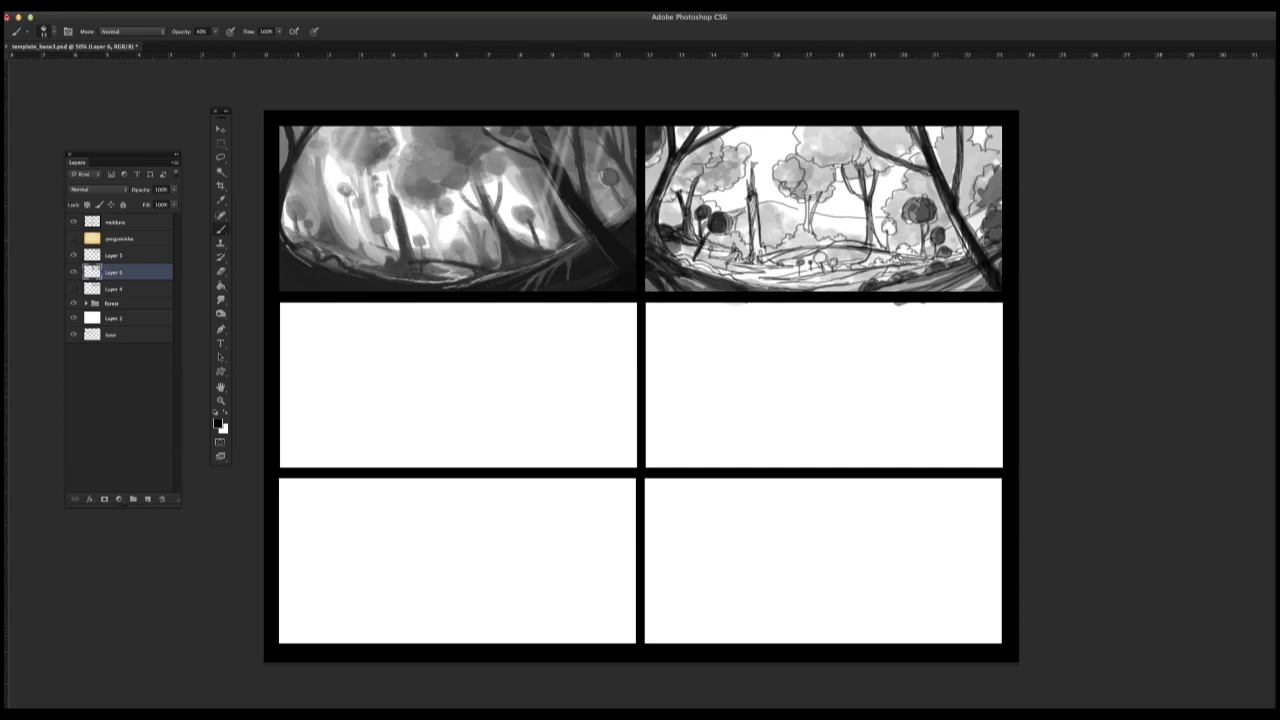
mouse_move(842, 164)
left_mouse_down()
mouse_move(867, 201)
mouse_move(809, 235)
left_mouse_up()
mouse_move(806, 197)
left_mouse_down()
mouse_move(798, 249)
mouse_move(870, 245)
left_mouse_up()
Step: Darken the ground ridge under the middle trees and the broken stump with the rocks at its base
left_click_drag(768, 258, 900, 244)
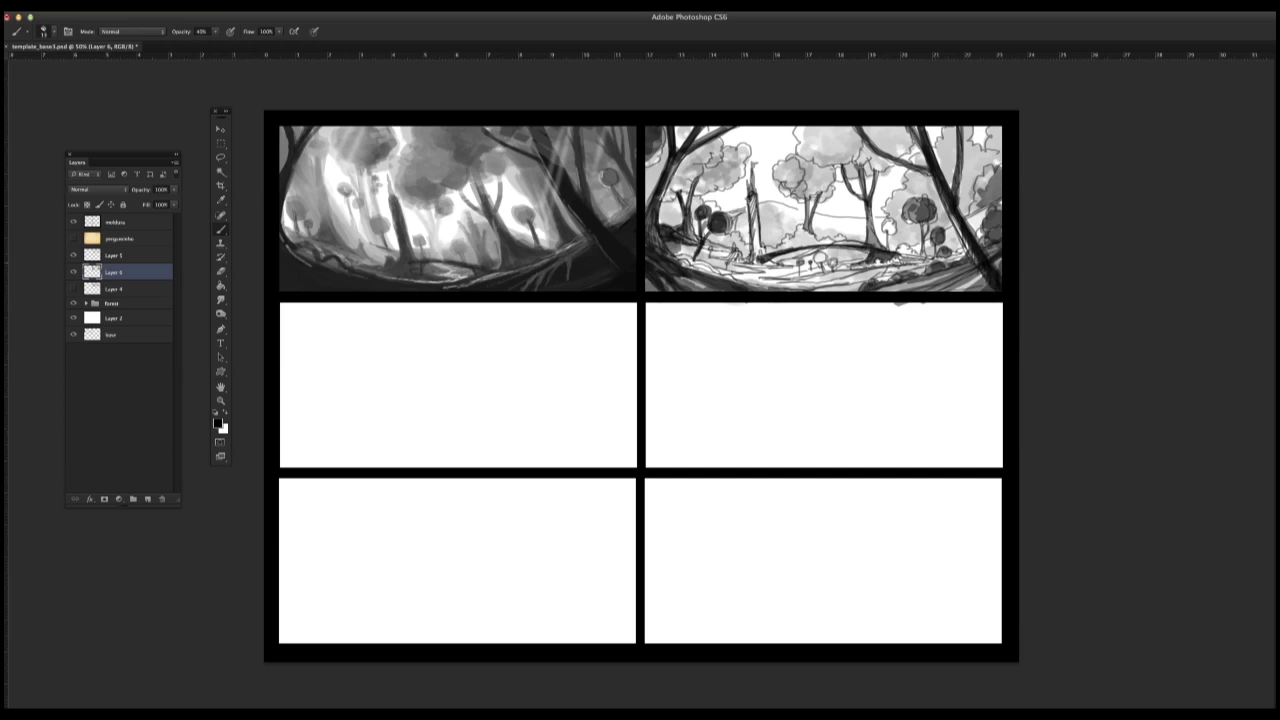
left_click_drag(898, 257, 934, 265)
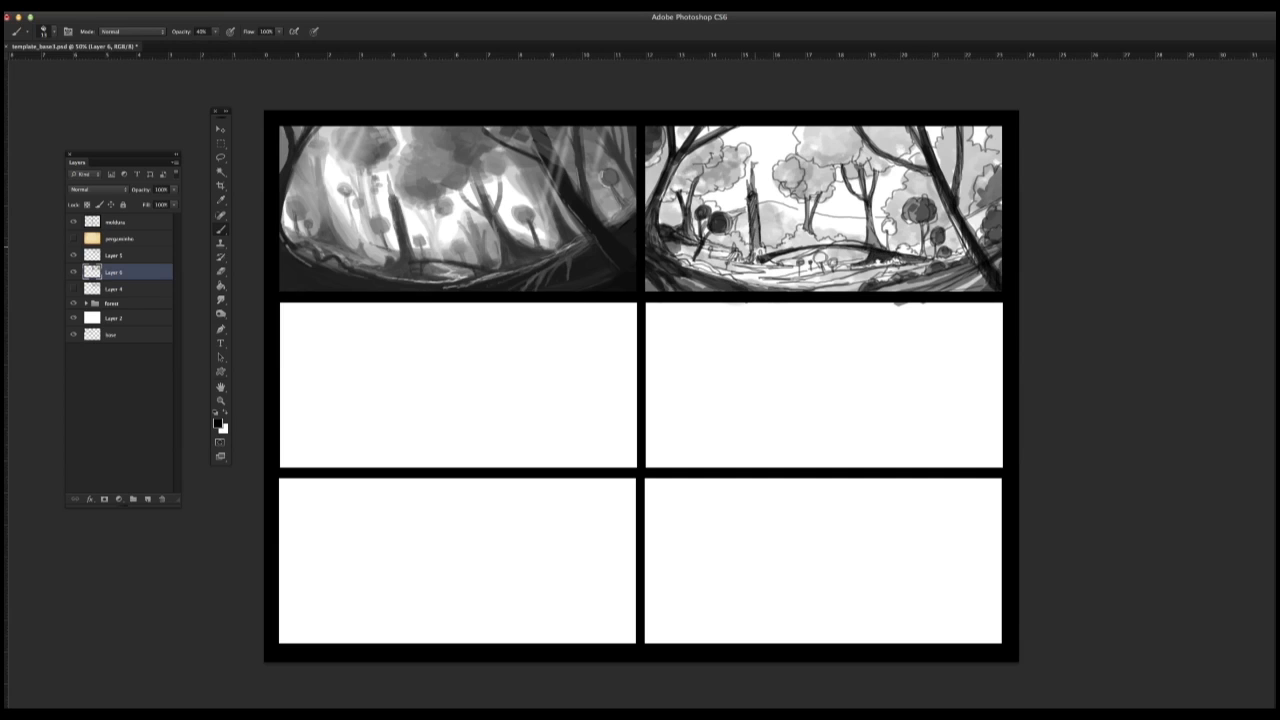
left_click_drag(758, 258, 705, 261)
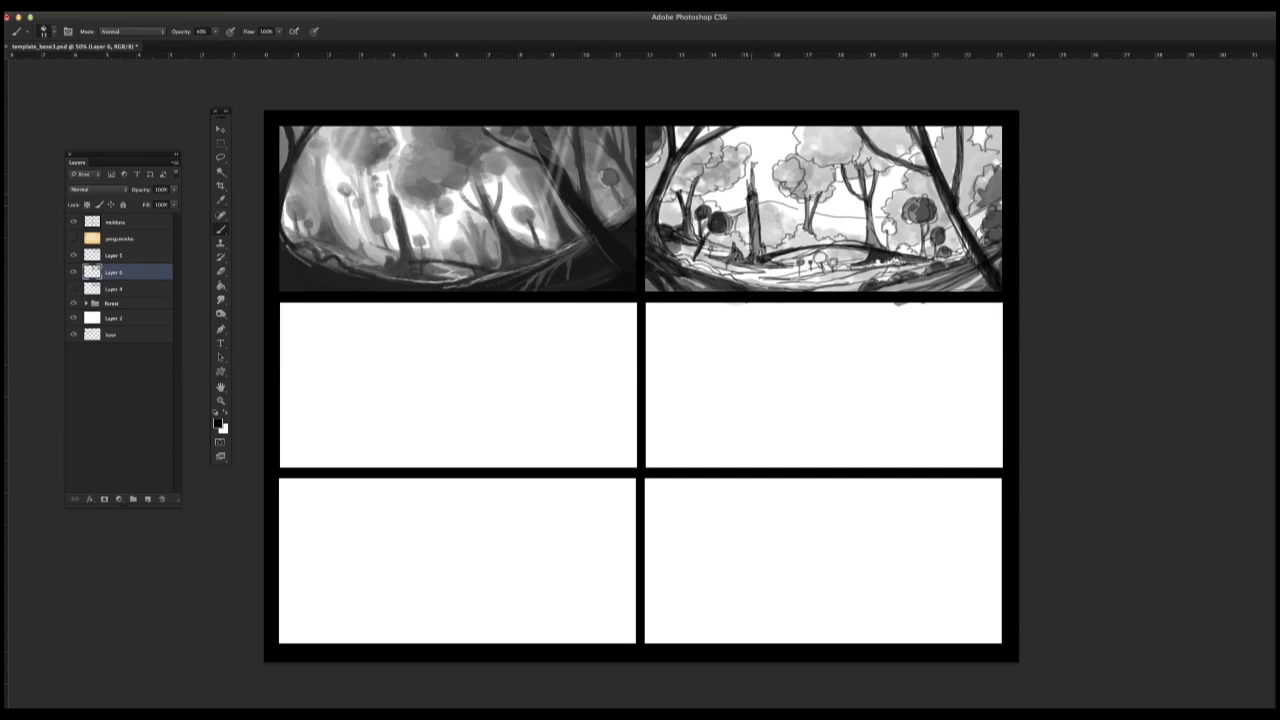
mouse_move(751, 194)
left_mouse_down()
mouse_move(742, 264)
mouse_move(674, 252)
mouse_move(718, 275)
mouse_move(736, 260)
left_mouse_up()
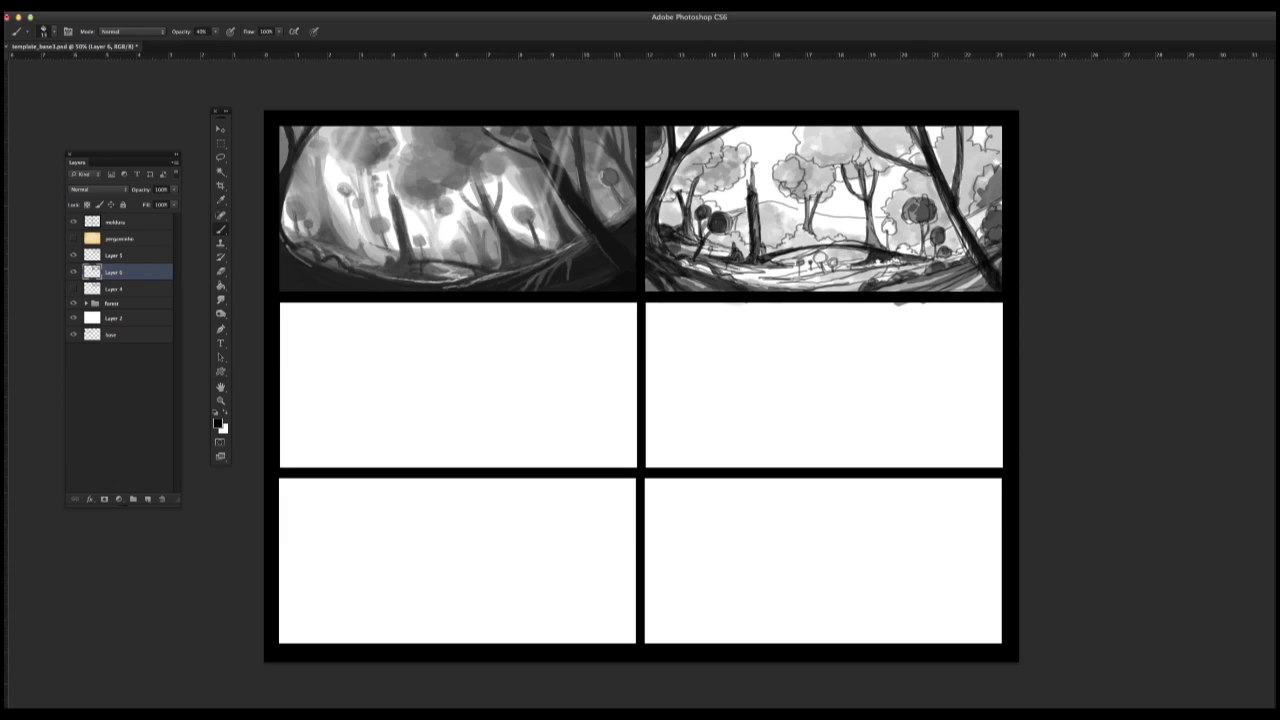
Step: Deepen the right-edge bushes and foreground, and fill the remaining small round trees and central round plants with dark grey
mouse_move(818, 286)
left_mouse_down()
mouse_move(958, 254)
mouse_move(871, 293)
left_mouse_up()
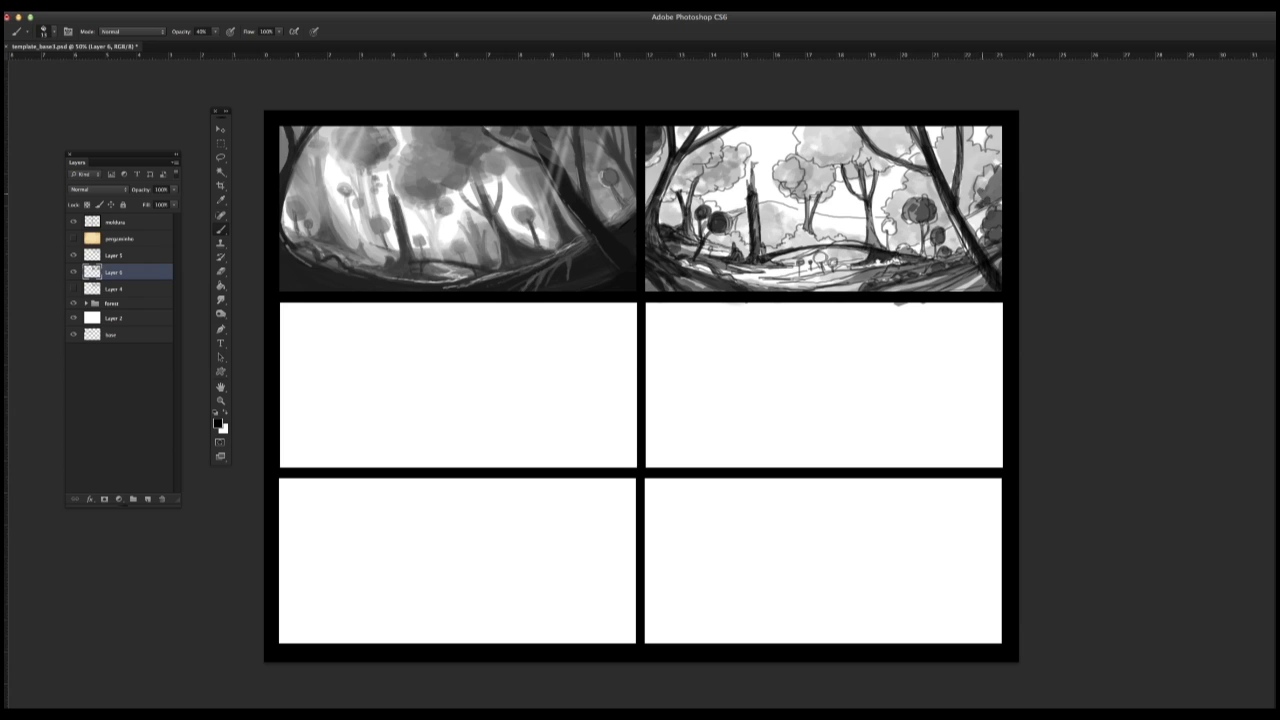
left_click_drag(986, 194, 994, 192)
left_click_drag(879, 286, 900, 280)
left_click_drag(885, 230, 887, 222)
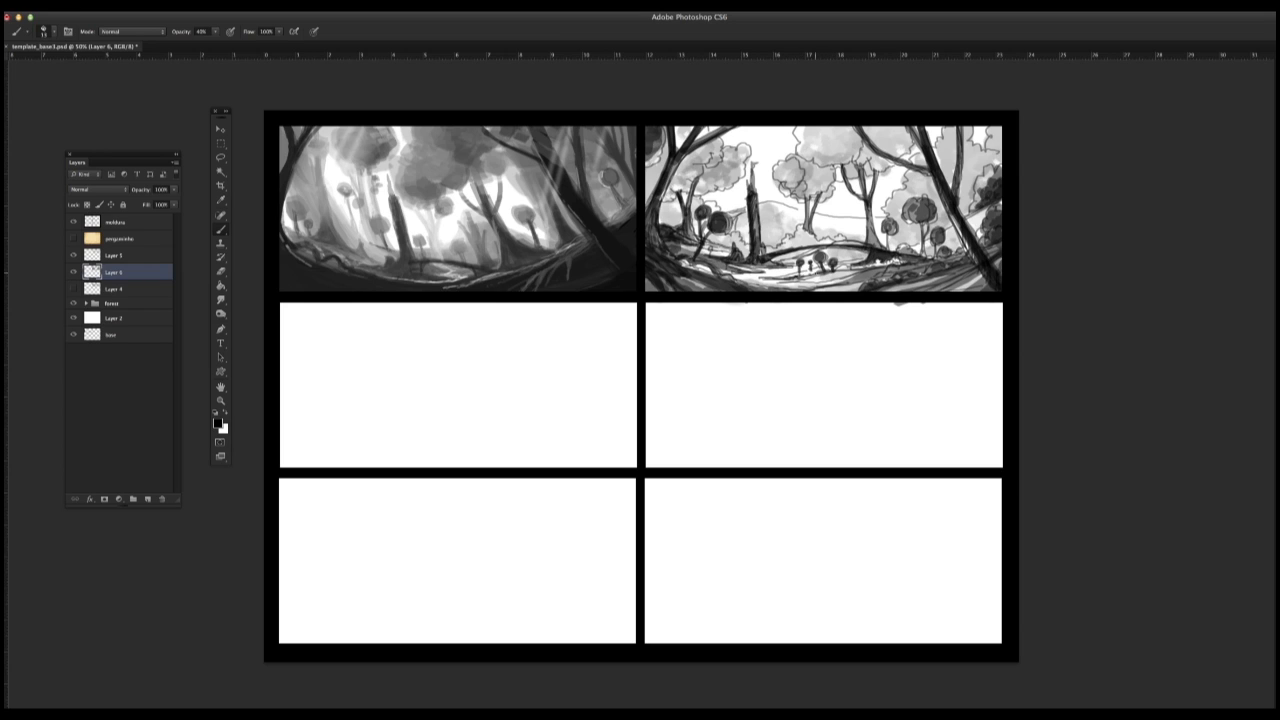
mouse_move(827, 268)
left_mouse_down()
mouse_move(781, 278)
mouse_move(819, 273)
left_mouse_up()
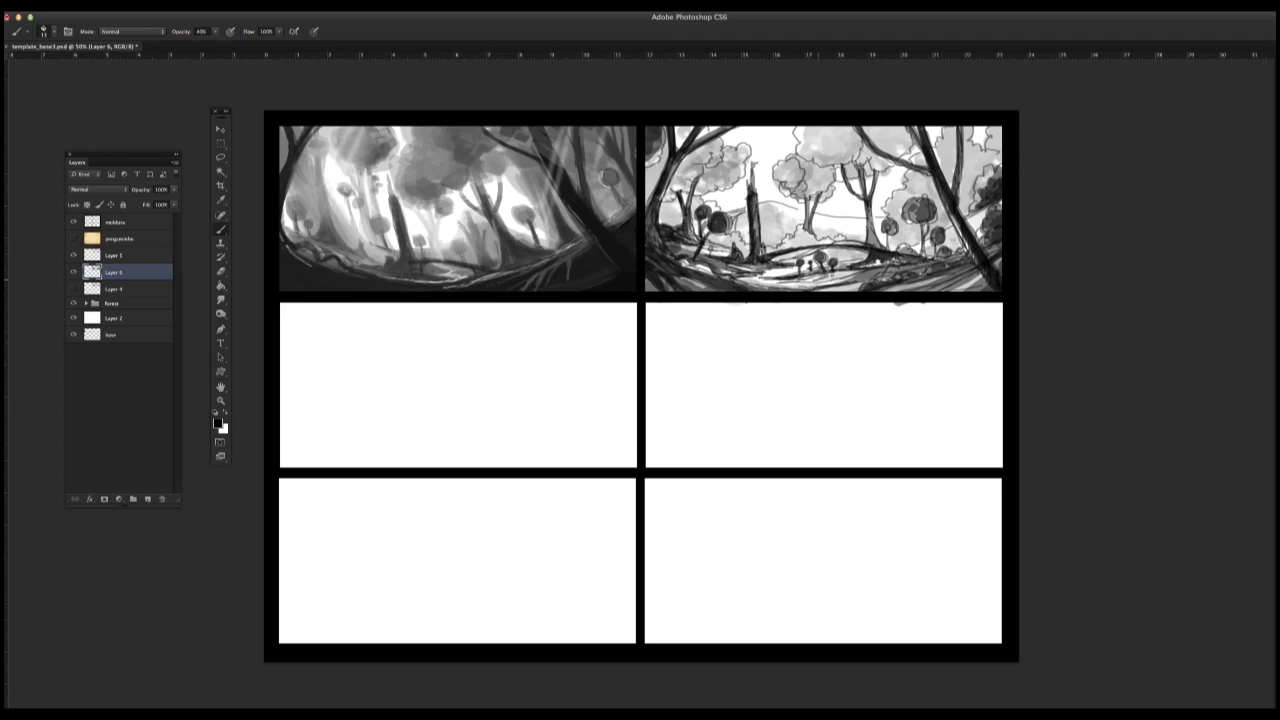
Step: Shade the foreground ground, the round trees' stems, and the far-left bush, and undo the last strokes at the middle tree's base
left_click_drag(817, 284, 844, 280)
mouse_move(921, 226)
left_mouse_down()
mouse_move(924, 256)
mouse_move(928, 246)
left_mouse_up()
left_click_drag(887, 233, 888, 246)
left_click_drag(667, 210, 678, 220)
left_click_drag(871, 231, 874, 245)
mouse_move(876, 235)
left_mouse_down()
mouse_move(880, 249)
mouse_move(871, 231)
left_mouse_up()
mouse_move(879, 243)
left_mouse_down()
mouse_move(893, 251)
mouse_move(841, 242)
left_mouse_up()
mouse_move(863, 245)
left_mouse_down()
mouse_move(833, 242)
mouse_move(885, 251)
left_mouse_up()
key("super+alt+z")
key("super+alt+z")
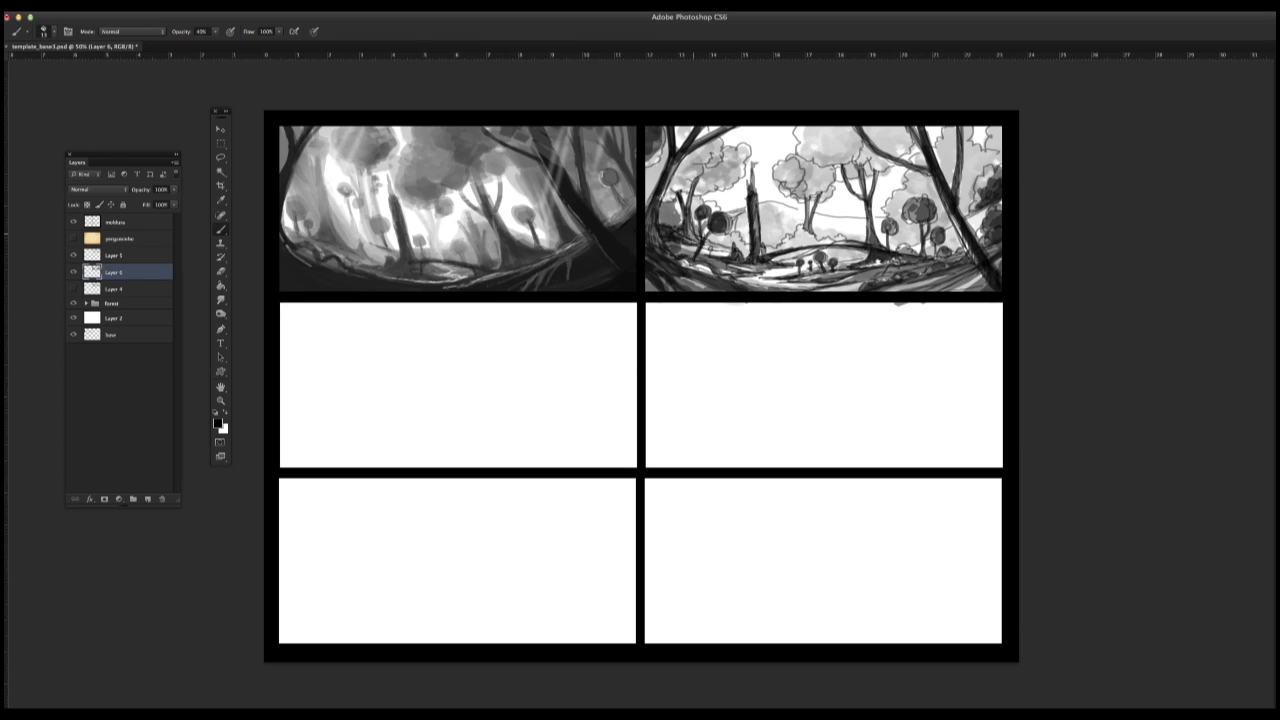
Step: Lower the brush opacity to 17% and layer soft grey over the midground and foreground ground
left_click(215, 31)
left_click(720, 242)
mouse_move(728, 237)
left_mouse_down()
mouse_move(714, 245)
mouse_move(732, 249)
left_mouse_up()
mouse_move(735, 245)
left_mouse_down()
mouse_move(745, 253)
mouse_move(711, 253)
left_mouse_up()
mouse_move(686, 248)
left_mouse_down()
mouse_move(713, 255)
mouse_move(725, 243)
left_mouse_up()
mouse_move(704, 246)
left_mouse_down()
mouse_move(832, 238)
mouse_move(816, 249)
left_mouse_up()
left_click_drag(834, 240, 864, 251)
mouse_move(786, 270)
left_mouse_down()
mouse_move(742, 280)
mouse_move(756, 285)
left_mouse_up()
left_click_drag(786, 269, 868, 281)
left_click_drag(851, 291, 950, 273)
Step: Layer soft grey over the upper foliage at the panel's right edge and between the small round trees
left_click_drag(994, 169, 985, 187)
left_click_drag(987, 179, 963, 213)
left_click_drag(975, 175, 961, 201)
left_click_drag(983, 153, 966, 173)
left_click_drag(977, 157, 971, 166)
left_click_drag(905, 228, 904, 246)
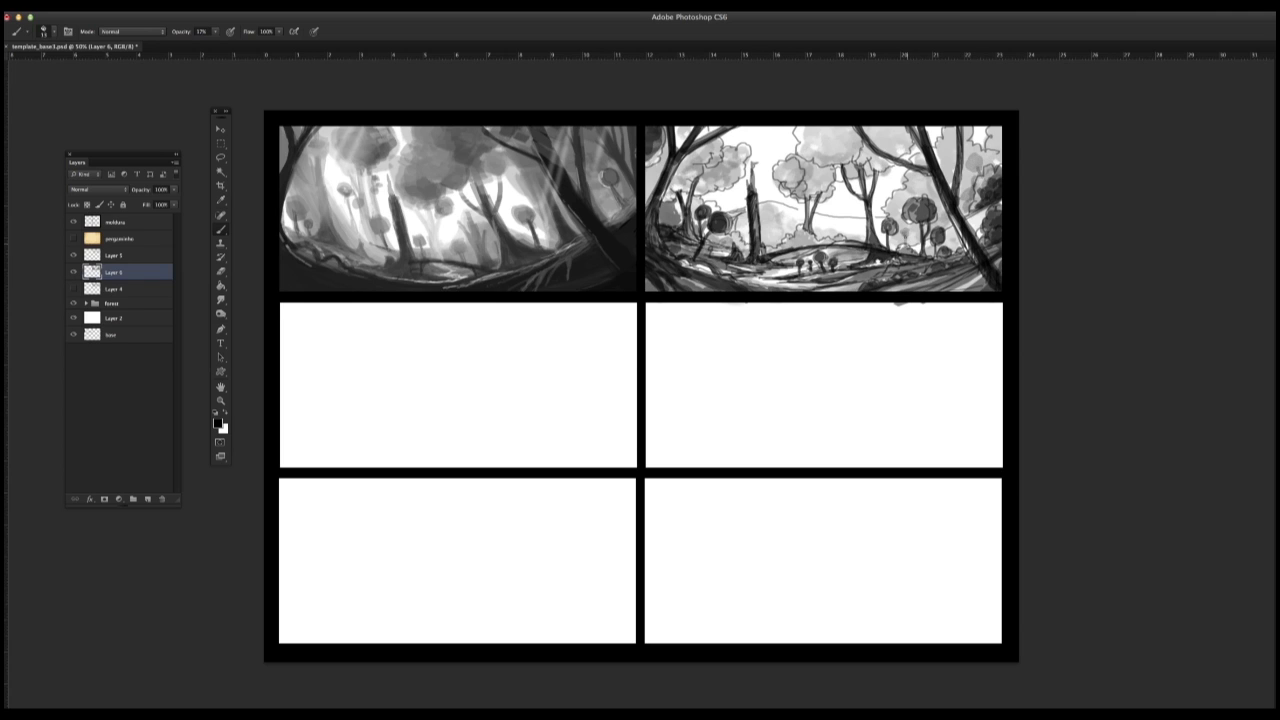
left_click_drag(981, 155, 975, 169)
left_click_drag(1001, 157, 992, 165)
mouse_move(1001, 139)
left_mouse_down()
mouse_move(997, 153)
mouse_move(967, 137)
left_mouse_up()
mouse_move(976, 130)
left_mouse_down()
mouse_move(965, 145)
mouse_move(978, 156)
left_mouse_up()
mouse_move(1000, 142)
left_mouse_down()
mouse_move(985, 160)
mouse_move(988, 140)
left_mouse_up()
left_click_drag(1000, 127, 990, 149)
left_click_drag(1000, 155, 982, 172)
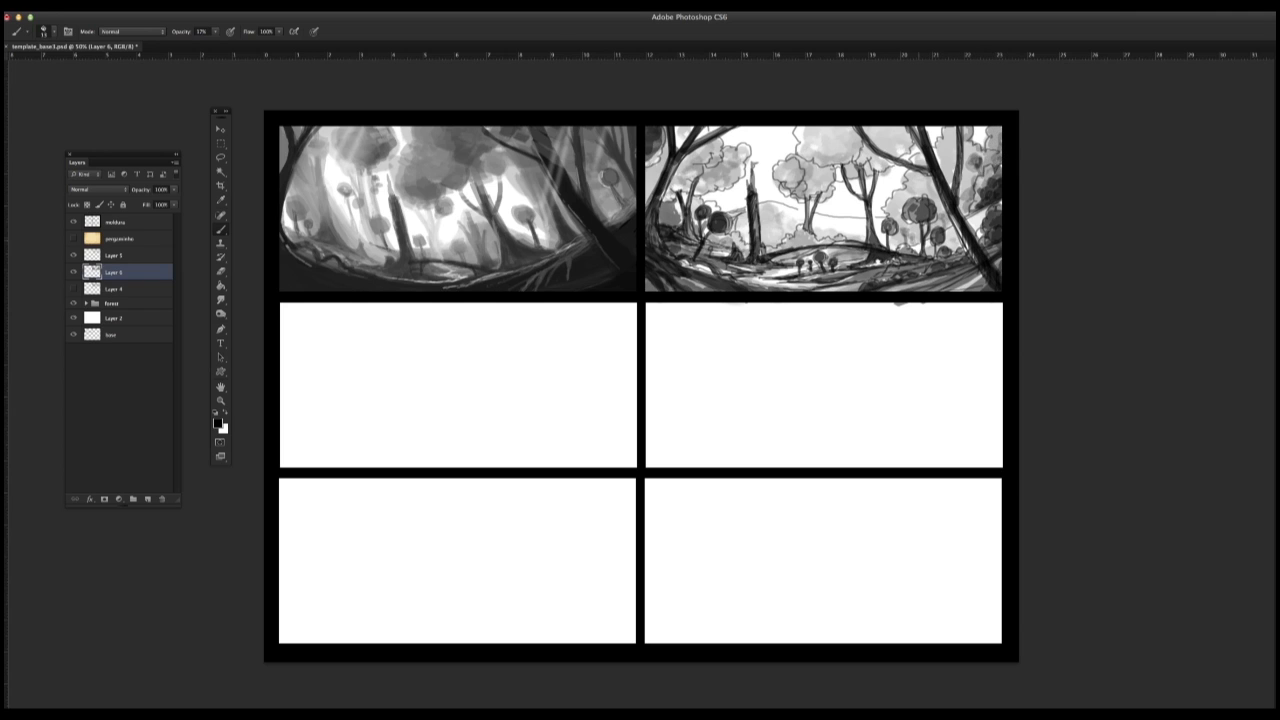
Step: Layer soft grey on the ground beside the broken trunk and over the small central tree's foliage
left_click_drag(774, 262, 787, 256)
left_click_drag(773, 261, 791, 258)
left_click_drag(813, 171, 805, 183)
left_click_drag(815, 177, 803, 196)
left_click_drag(807, 183, 776, 186)
left_click_drag(789, 164, 781, 185)
left_click_drag(793, 163, 773, 179)
left_click_drag(793, 165, 779, 187)
mouse_move(785, 161)
left_mouse_down()
mouse_move(779, 197)
mouse_move(797, 202)
left_mouse_up()
left_click_drag(819, 179, 815, 191)
left_click_drag(827, 181, 819, 203)
Step: Shade the tree at the panel's left edge and the foliage behind it with soft grey strokes
left_click_drag(666, 130, 646, 206)
mouse_move(660, 160)
left_mouse_down()
mouse_move(646, 184)
mouse_move(656, 176)
left_mouse_up()
left_click_drag(658, 182, 644, 206)
left_click_drag(686, 164, 674, 182)
left_click_drag(698, 166, 664, 202)
left_click_drag(685, 128, 675, 145)
left_click_drag(701, 151, 685, 167)
left_click_drag(717, 163, 699, 185)
mouse_move(721, 173)
left_mouse_down()
mouse_move(697, 191)
mouse_move(717, 181)
left_mouse_up()
mouse_move(705, 179)
left_mouse_down()
mouse_move(683, 195)
mouse_move(730, 218)
left_mouse_up()
Step: Layer soft grey around the broken trunk, the dark bush beside it, and the ground at its base
left_click_drag(746, 205, 728, 222)
mouse_move(736, 217)
left_mouse_down()
mouse_move(734, 234)
mouse_move(710, 236)
left_mouse_up()
left_click_drag(740, 209, 738, 234)
mouse_move(750, 209)
left_mouse_down()
mouse_move(744, 244)
mouse_move(755, 243)
left_mouse_up()
left_click_drag(779, 239, 761, 245)
left_click_drag(747, 219, 741, 231)
mouse_move(791, 241)
left_mouse_down()
mouse_move(735, 243)
mouse_move(765, 243)
left_mouse_up()
Step: Shade the large middle tree's upper foliage with soft grey, enlarging the brush for broader strokes
left_click_drag(806, 128, 802, 150)
mouse_move(814, 128)
left_mouse_down()
mouse_move(806, 150)
mouse_move(831, 133)
mouse_move(809, 149)
left_mouse_up()
right_click(808, 162)
double_click(1003, 352)
left_click_drag(834, 137, 807, 148)
left_click_drag(846, 150, 812, 157)
mouse_move(898, 133)
left_mouse_down()
mouse_move(871, 144)
mouse_move(884, 146)
left_mouse_up()
mouse_move(901, 149)
left_mouse_down()
mouse_move(858, 158)
mouse_move(860, 174)
mouse_move(856, 146)
mouse_move(820, 162)
left_mouse_up()
mouse_move(848, 133)
left_mouse_down()
mouse_move(832, 151)
mouse_move(850, 171)
mouse_move(804, 182)
left_mouse_up()
left_click_drag(828, 183, 816, 198)
Step: Darken the left-hand foliage and both lower corners of the forest panel with broad soft grey strokes
mouse_move(662, 177)
left_mouse_down()
mouse_move(650, 200)
mouse_move(652, 186)
left_mouse_up()
left_click_drag(655, 184, 649, 206)
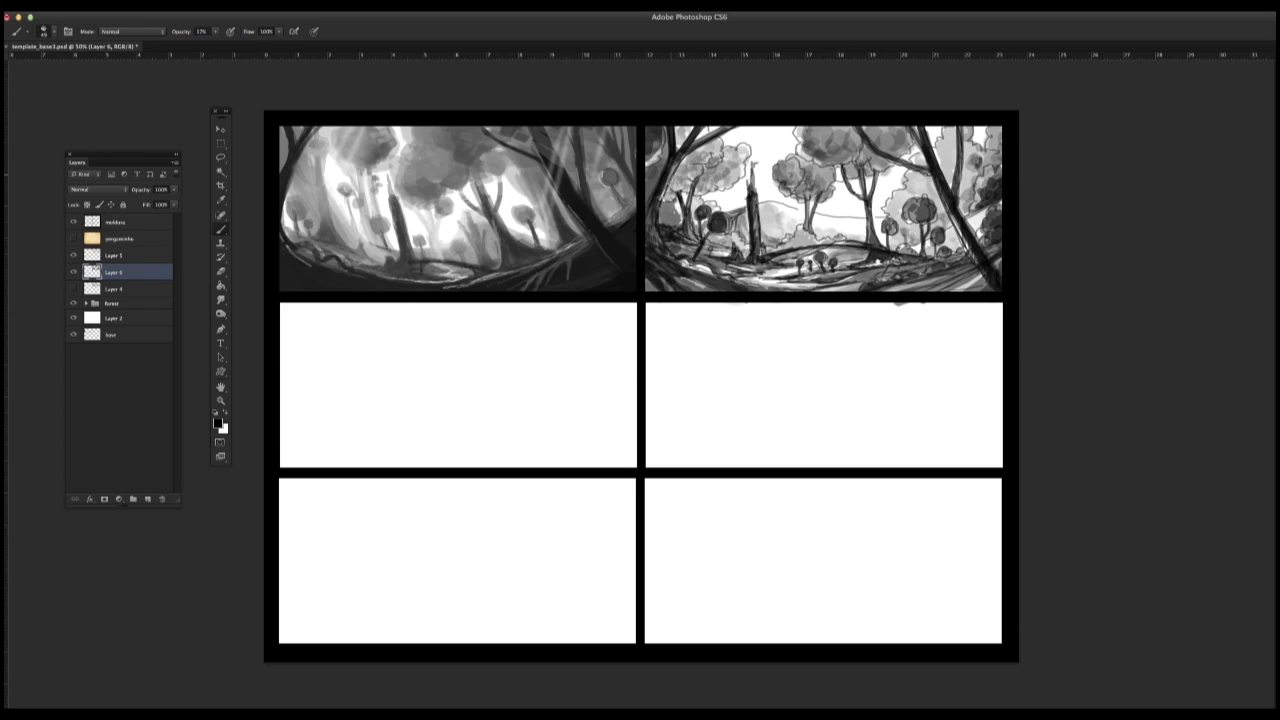
left_click_drag(686, 166, 668, 196)
mouse_move(700, 161)
left_mouse_down()
mouse_move(682, 175)
mouse_move(686, 162)
left_mouse_up()
left_click_drag(704, 152, 668, 200)
left_click_drag(680, 202, 656, 228)
left_click_drag(656, 212, 656, 300)
left_click_drag(923, 291, 984, 278)
mouse_move(986, 277)
left_mouse_down()
mouse_move(954, 288)
mouse_move(964, 313)
left_mouse_up()
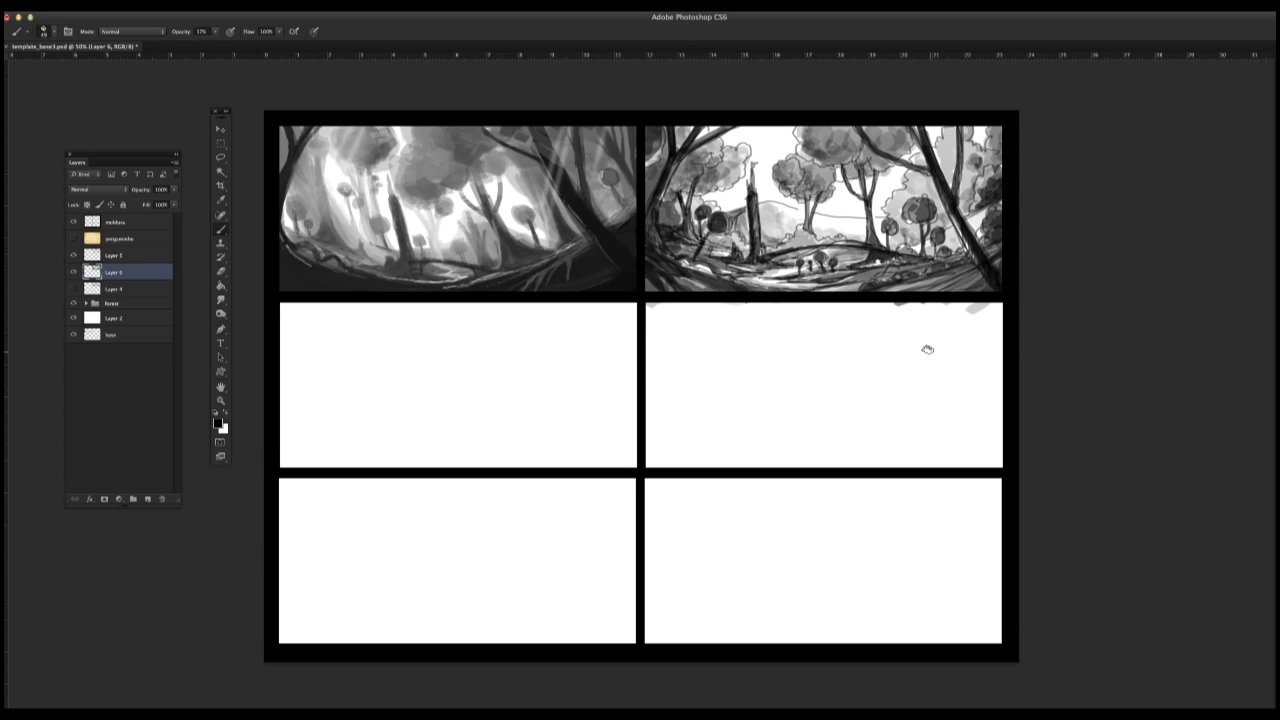
Step: Check the line-art layer by toggling its visibility, and reduce its opacity to about 76%
left_click(73, 256)
left_click(73, 256)
left_click(145, 256)
double_click(145, 256)
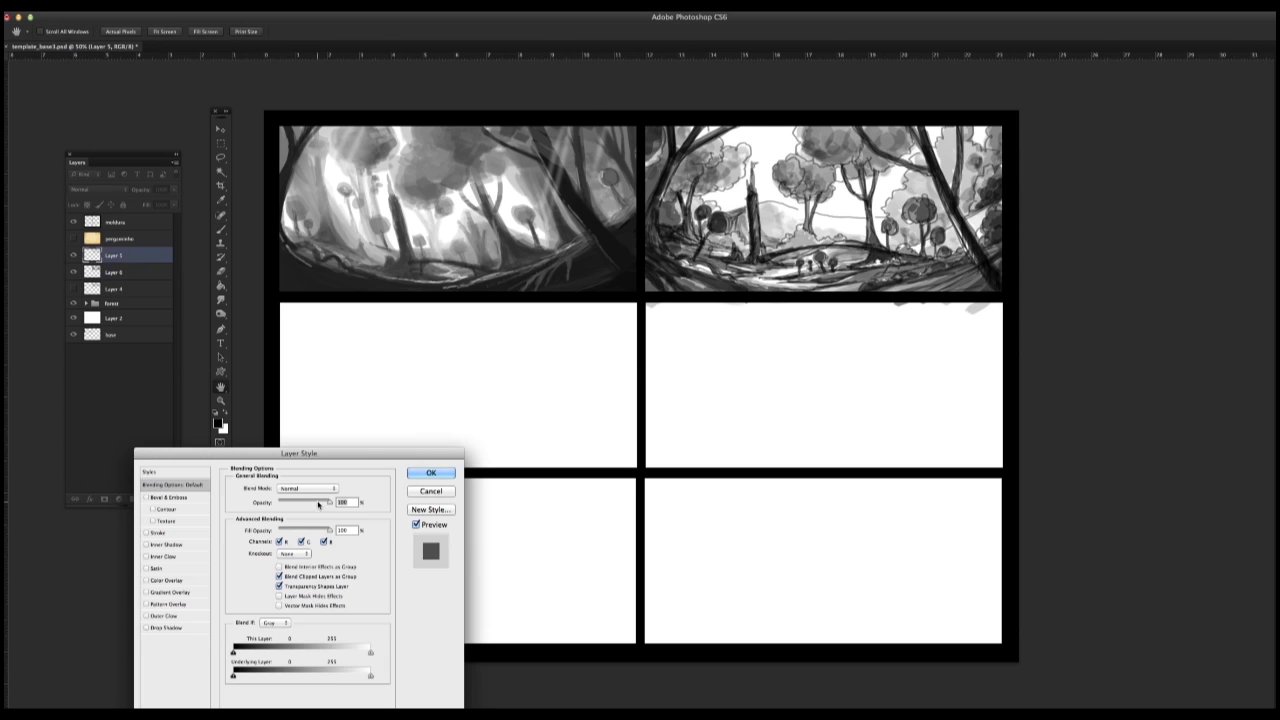
left_click_drag(326, 504, 314, 505)
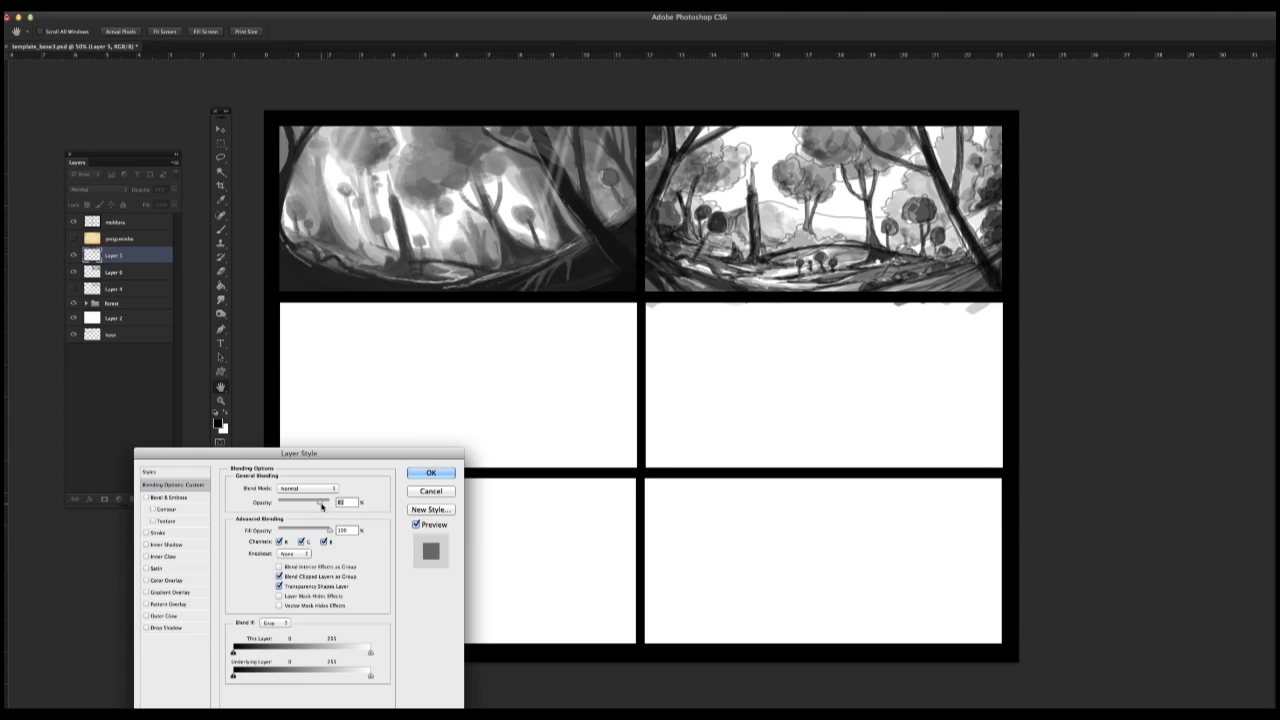
left_click(431, 472)
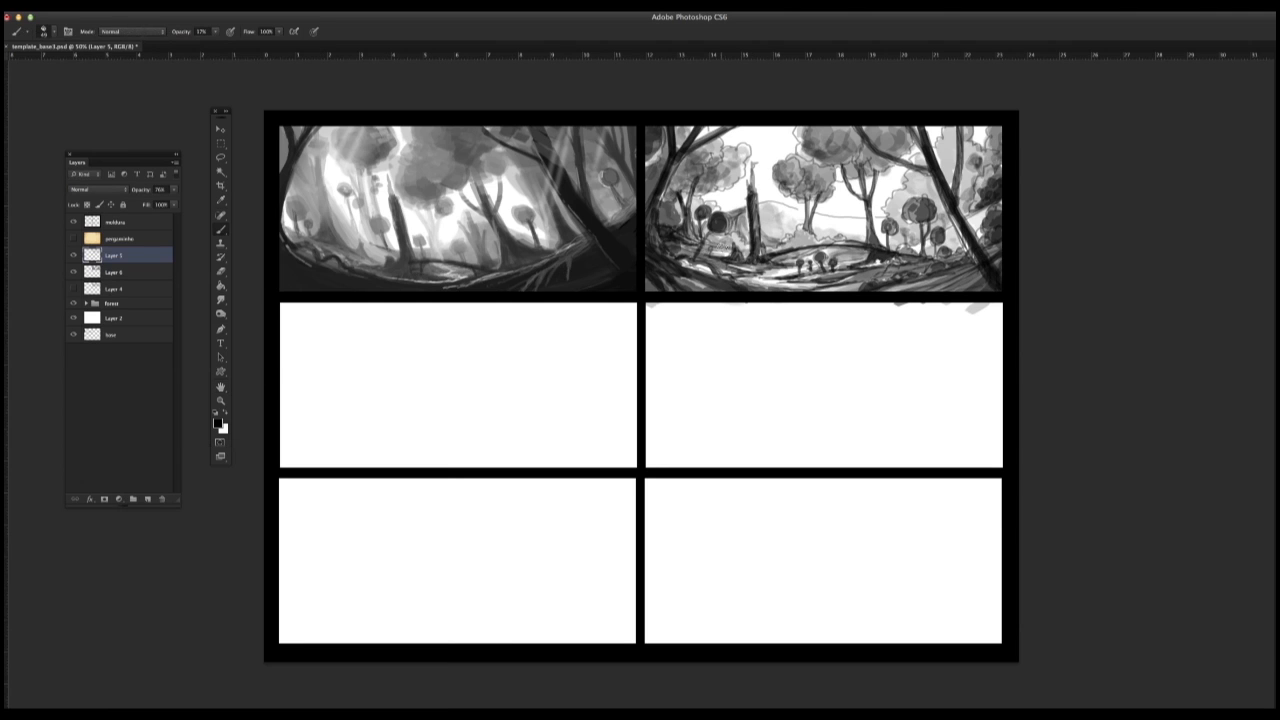
Step: Set up a small brush with white paint and add a new layer above the line art
right_click(725, 245)
left_click_drag(762, 275, 755, 275)
left_click(765, 186)
key("x")
right_click(740, 260)
left_click(148, 499)
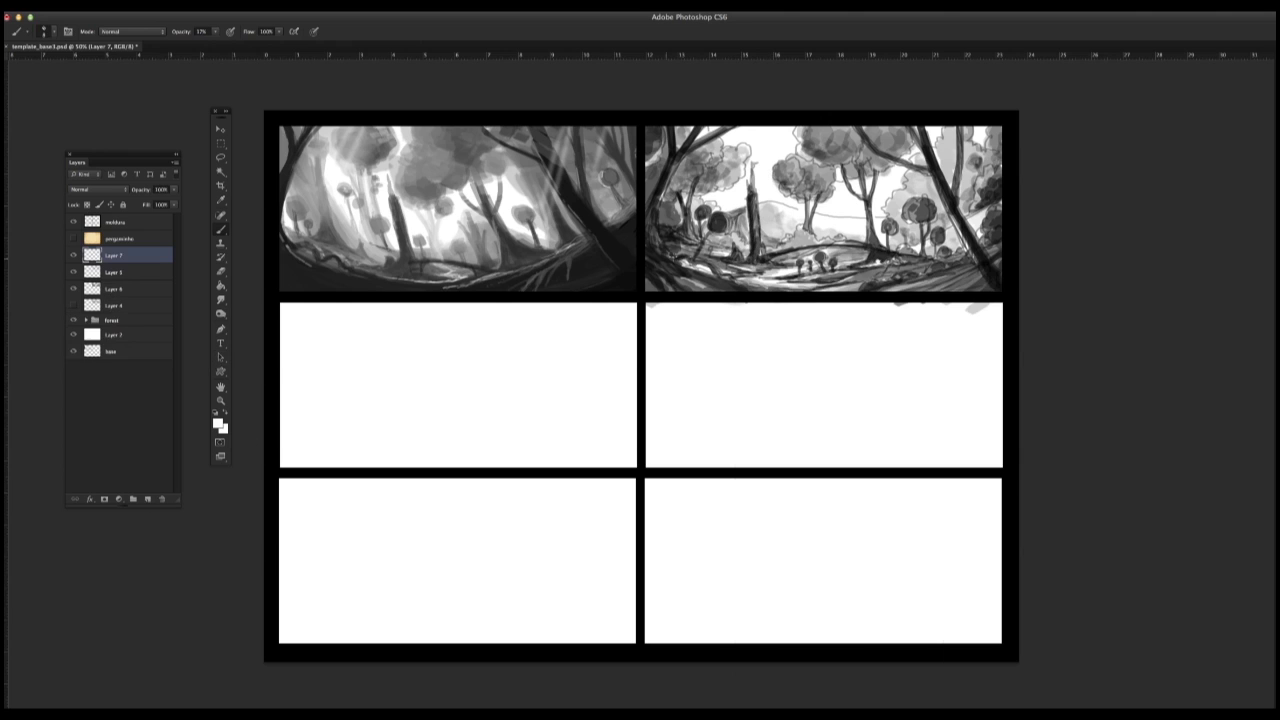
Step: Choose a rough textured brush and paint subtle white highlights over the foliage and ground, undoing the first stroke
right_click(762, 244)
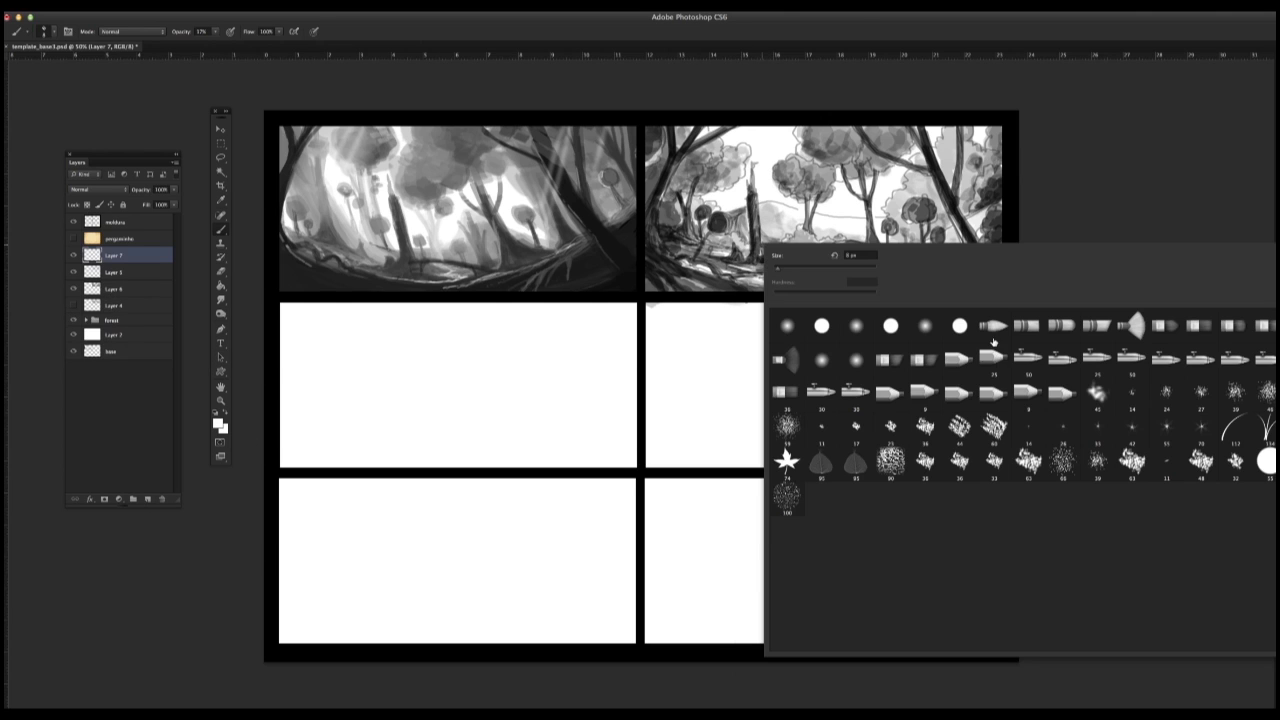
left_click(995, 427)
left_click_drag(731, 220, 718, 243)
key("super+z")
mouse_move(787, 171)
left_mouse_down()
mouse_move(806, 190)
mouse_move(793, 186)
left_mouse_up()
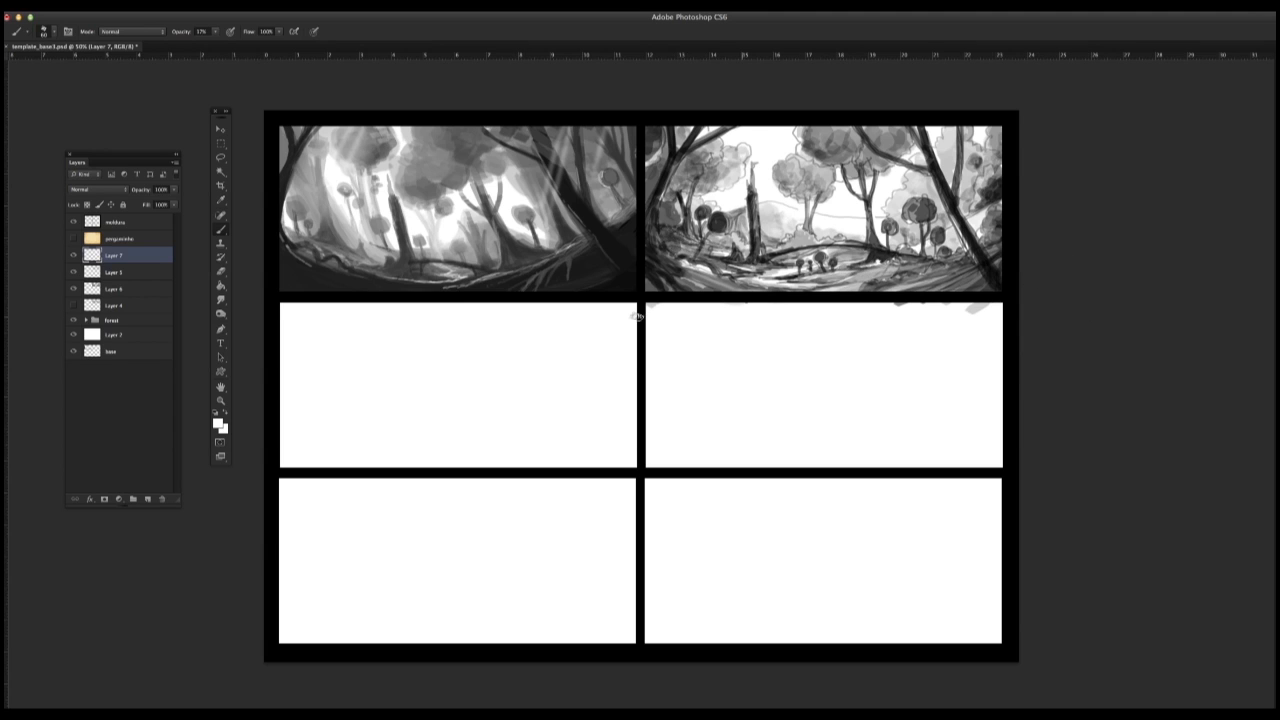
Step: With a thin brush at 43% opacity, paint white highlights along the left tree's trunk, branch, and roots
right_click(718, 269)
left_click(883, 454)
left_click_drag(762, 294, 746, 294)
left_click_drag(678, 127, 674, 151)
right_click(678, 196)
left_click_drag(216, 34, 227, 43)
mouse_move(677, 128)
left_mouse_down()
mouse_move(671, 153)
mouse_move(694, 141)
mouse_move(659, 202)
left_mouse_up()
left_click_drag(732, 124, 711, 137)
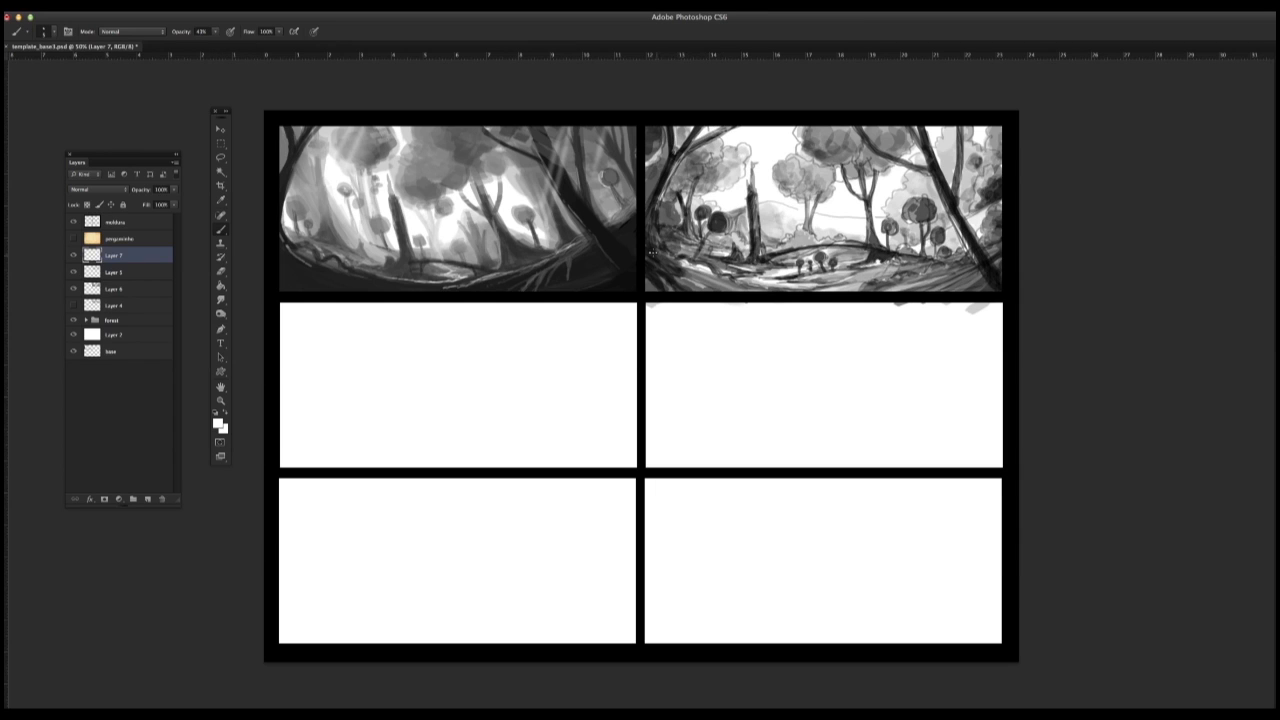
left_click_drag(653, 252, 714, 268)
mouse_move(659, 198)
left_mouse_down()
mouse_move(668, 272)
mouse_move(704, 274)
left_mouse_up()
Step: Paint thin white highlights along the large leaning right tree and the middle tree's trunk
left_click_drag(912, 129, 932, 166)
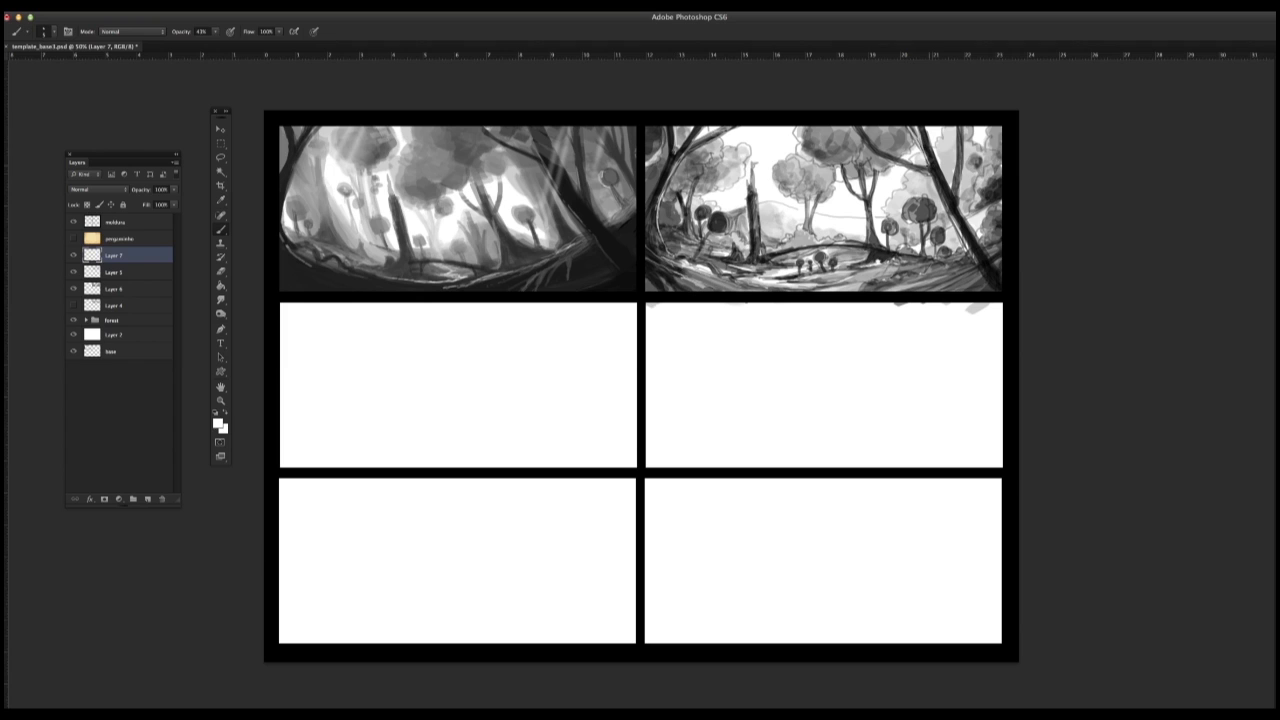
left_click_drag(861, 127, 962, 192)
left_click_drag(967, 248, 994, 290)
left_click_drag(869, 198, 882, 254)
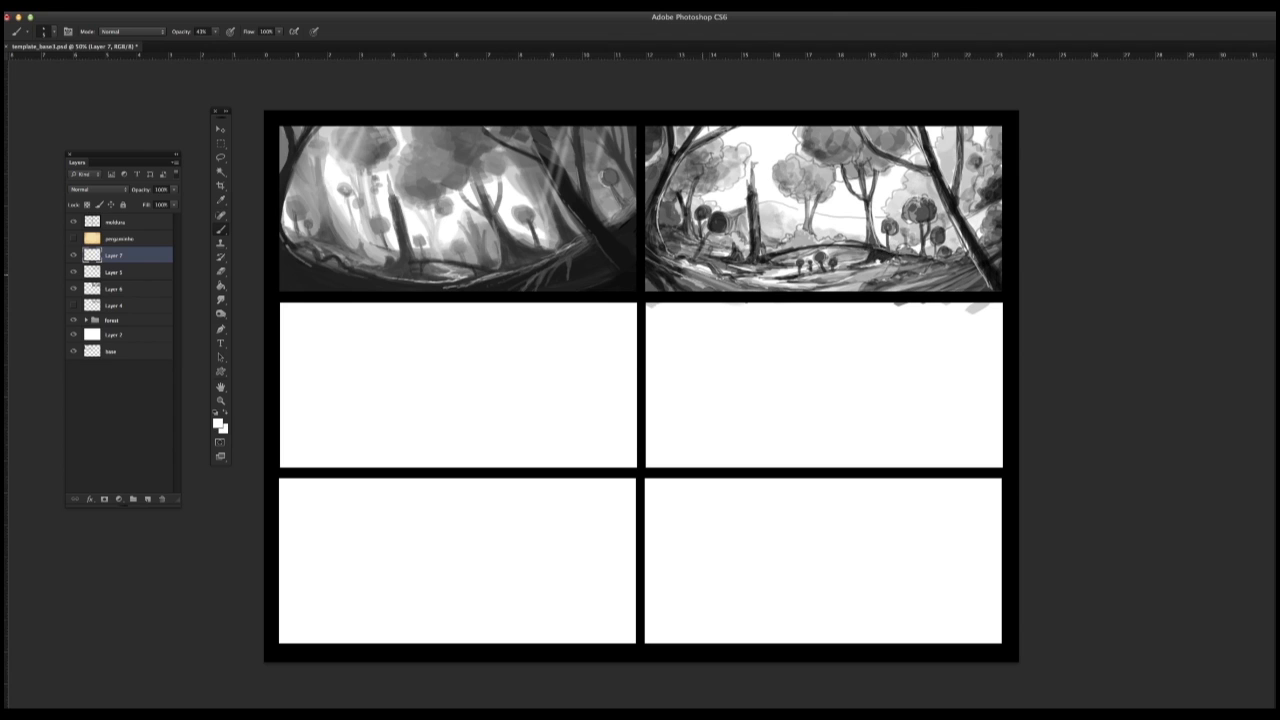
Step: Add thin white highlights to the foreground ground, the broken trunk, and the small left tree and bush
left_click_drag(722, 279, 810, 291)
left_click_drag(708, 263, 760, 273)
mouse_move(759, 198)
left_mouse_down()
mouse_move(760, 245)
mouse_move(816, 246)
mouse_move(768, 264)
mouse_move(712, 214)
left_mouse_up()
left_click_drag(698, 186, 693, 234)
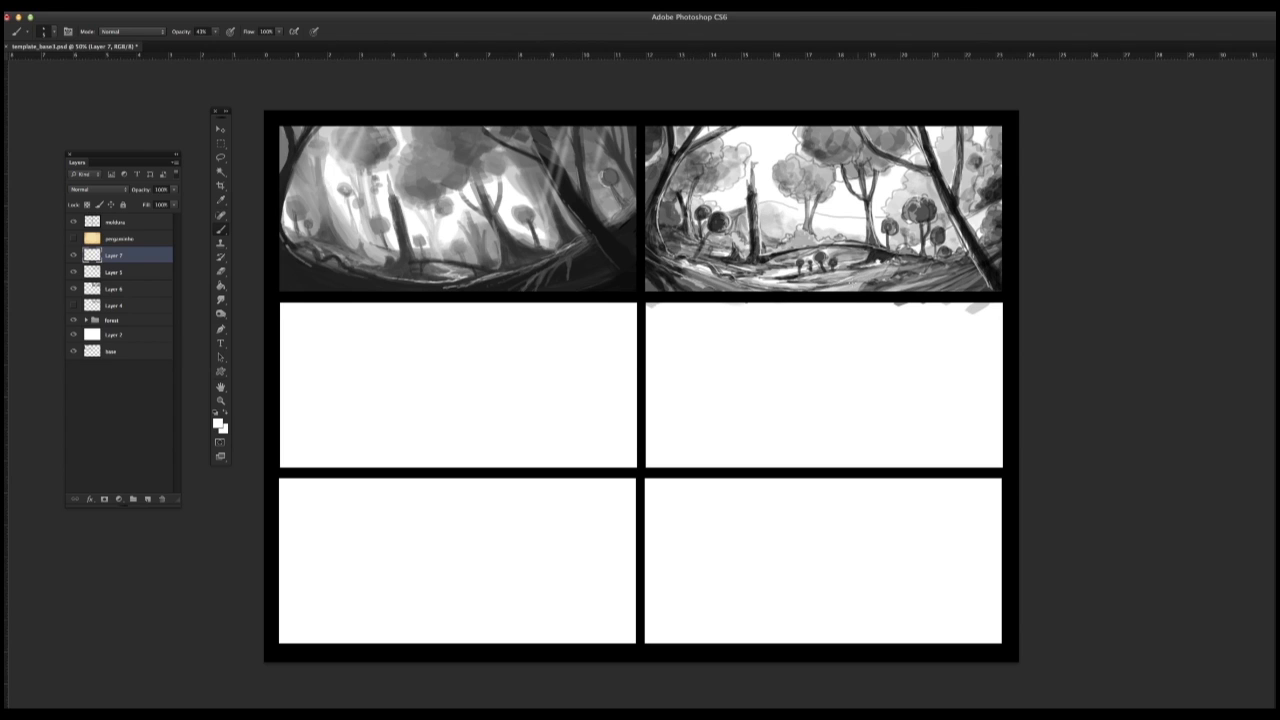
left_click_drag(906, 268, 884, 273)
left_click_drag(970, 267, 949, 275)
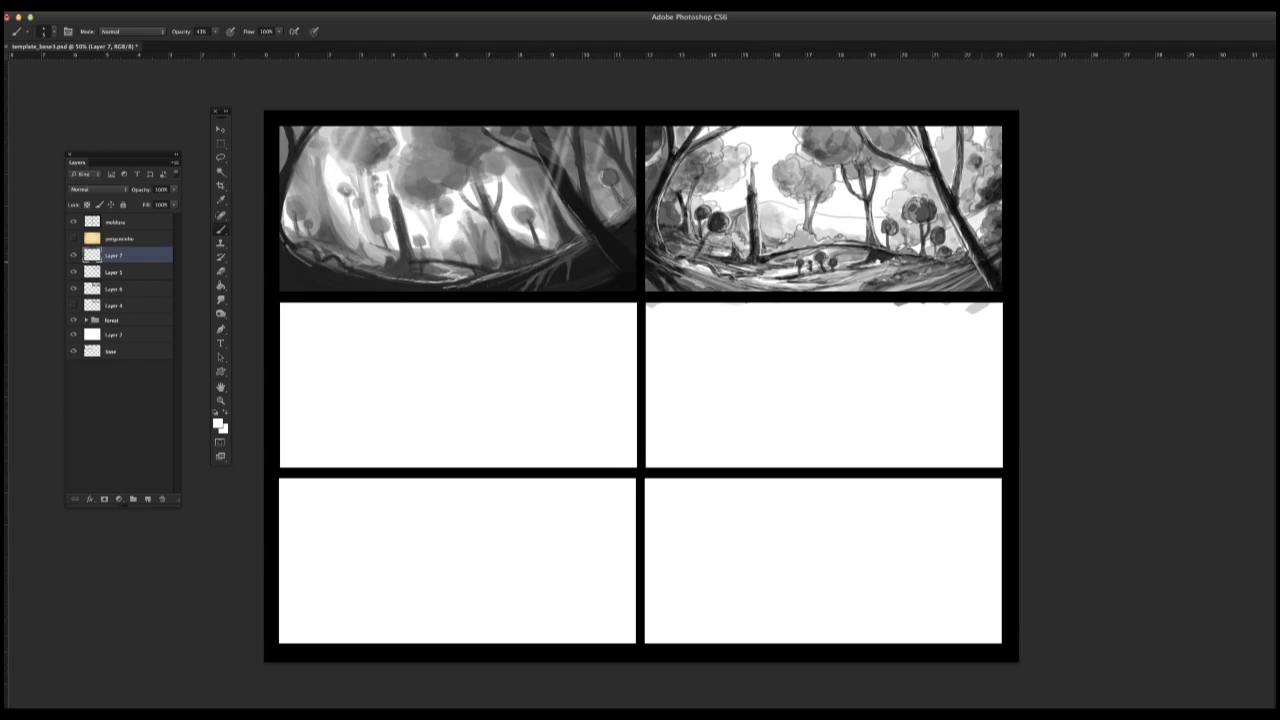
left_click(826, 228, "alt")
key("Tab")
right_click(920, 714)
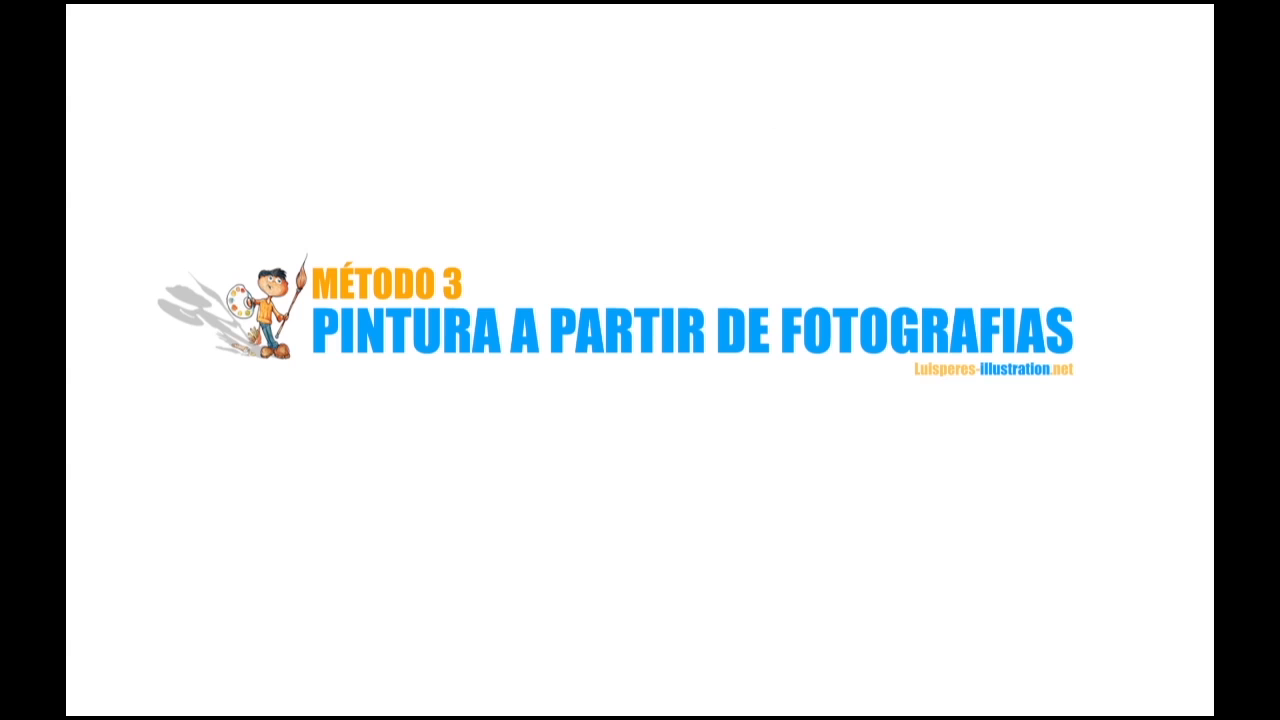
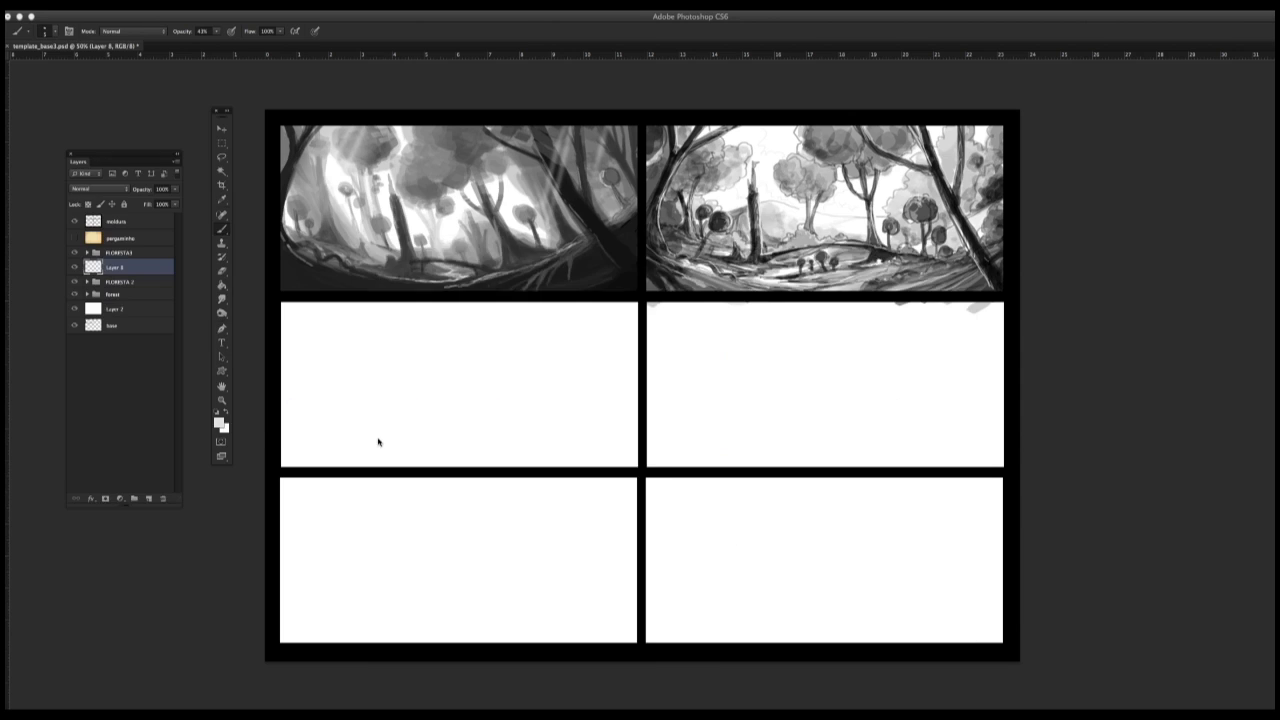
Step: Place the forest path photo 1606483 over the middle-left panel, scaled down and rotated steeply
key("v")
key("Return")
left_click_drag(265, 150, 599, 357)
left_click_drag(810, 489, 518, 412)
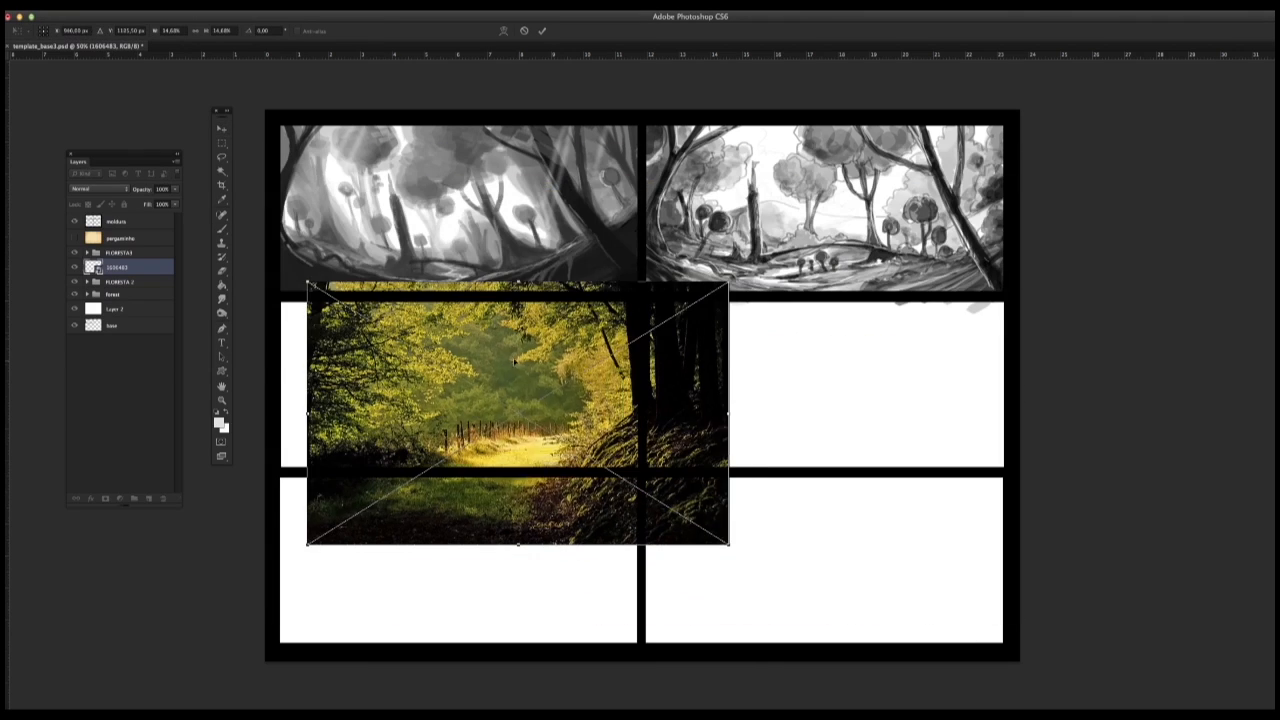
left_click_drag(740, 272, 520, 150)
key("Return")
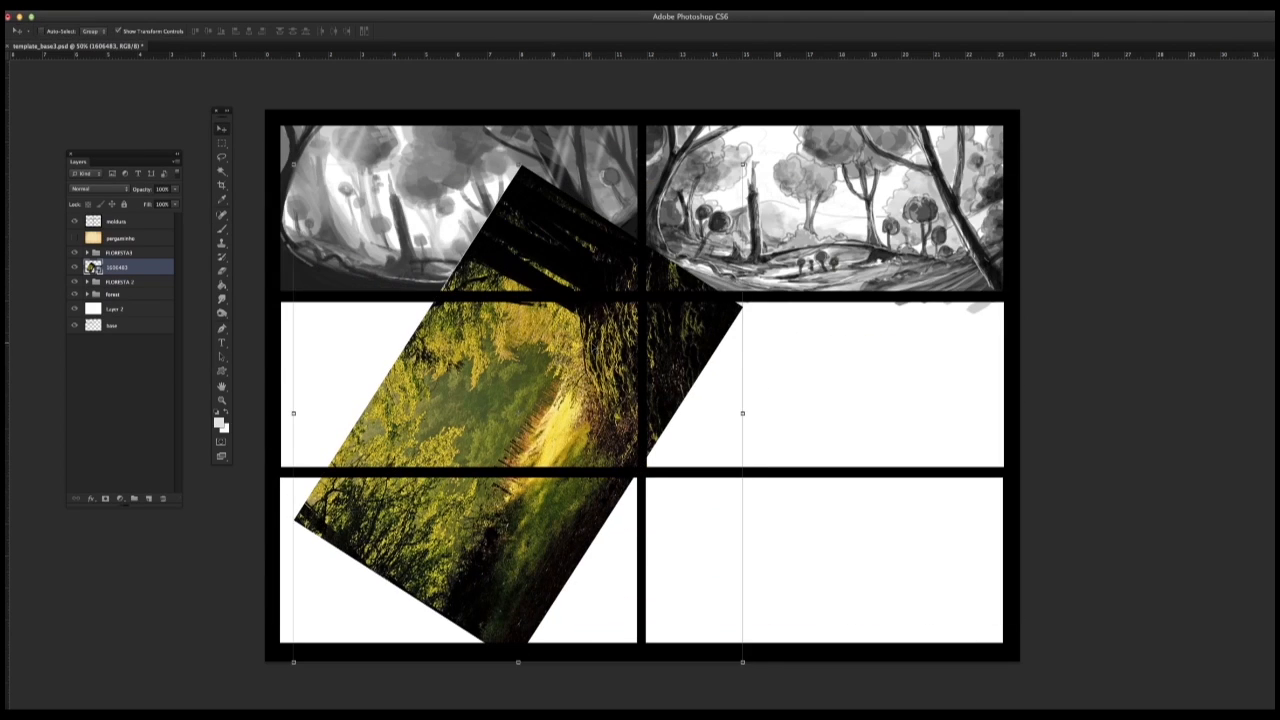
Step: Rasterize the 1606483 forest path layer and scale it down slightly around the middle-left panel
right_click(137, 272)
left_click(165, 374)
left_click(120, 2)
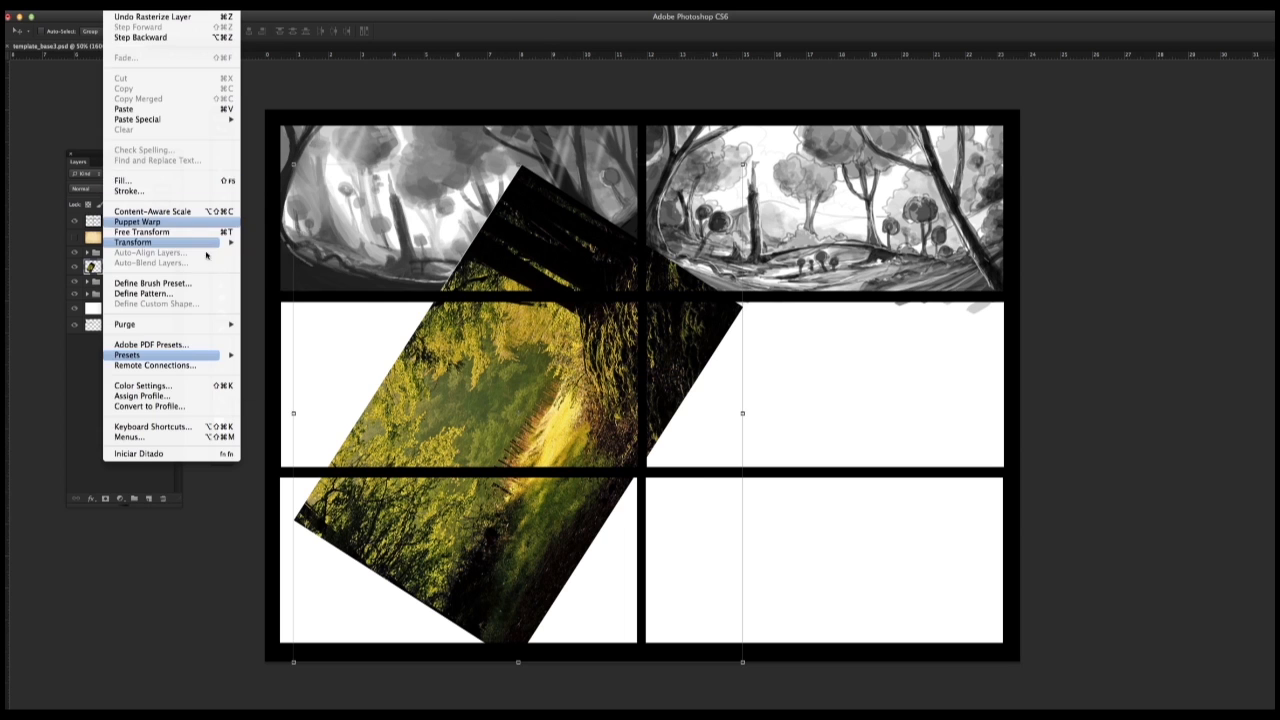
mouse_move(206, 243)
left_click(262, 262)
left_click_drag(743, 165, 659, 258)
left_click_drag(561, 366, 605, 342)
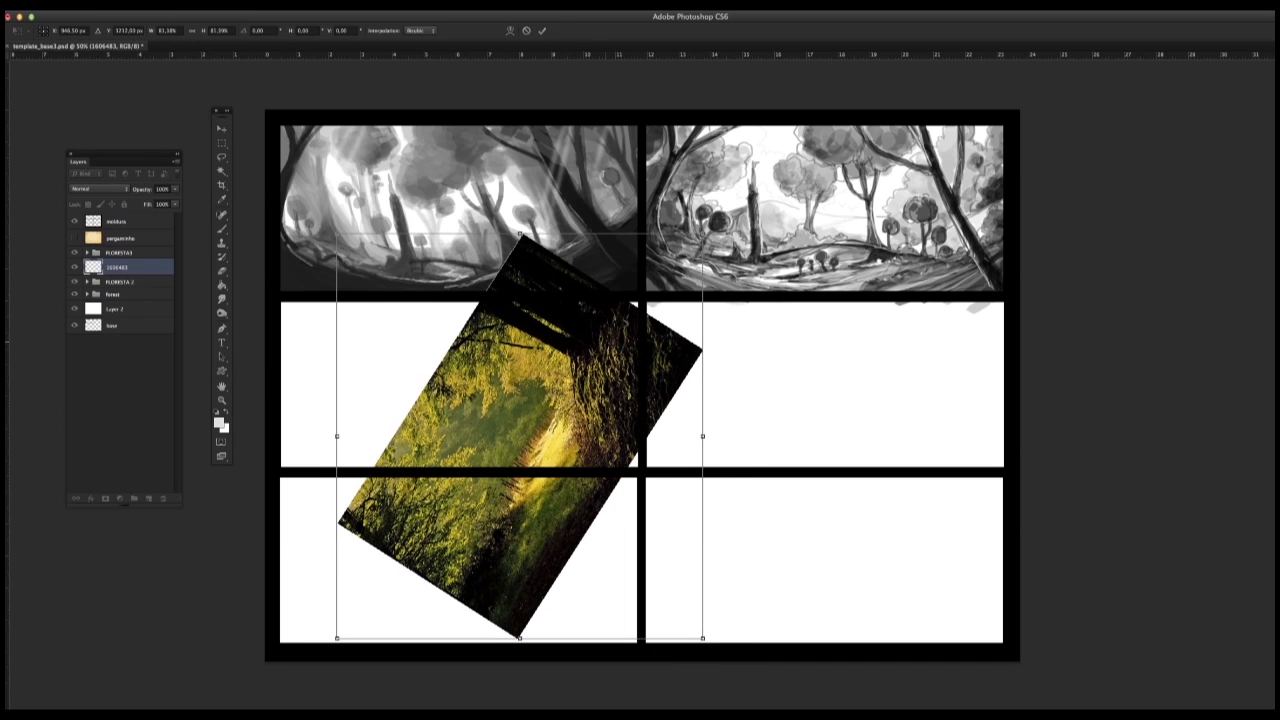
left_click(222, 142)
left_click(796, 257)
Step: Place the sunlit forest photo 1617056 above the path photo and rasterize its layer
left_click(380, 700)
left_click_drag(502, 416, 312, 440)
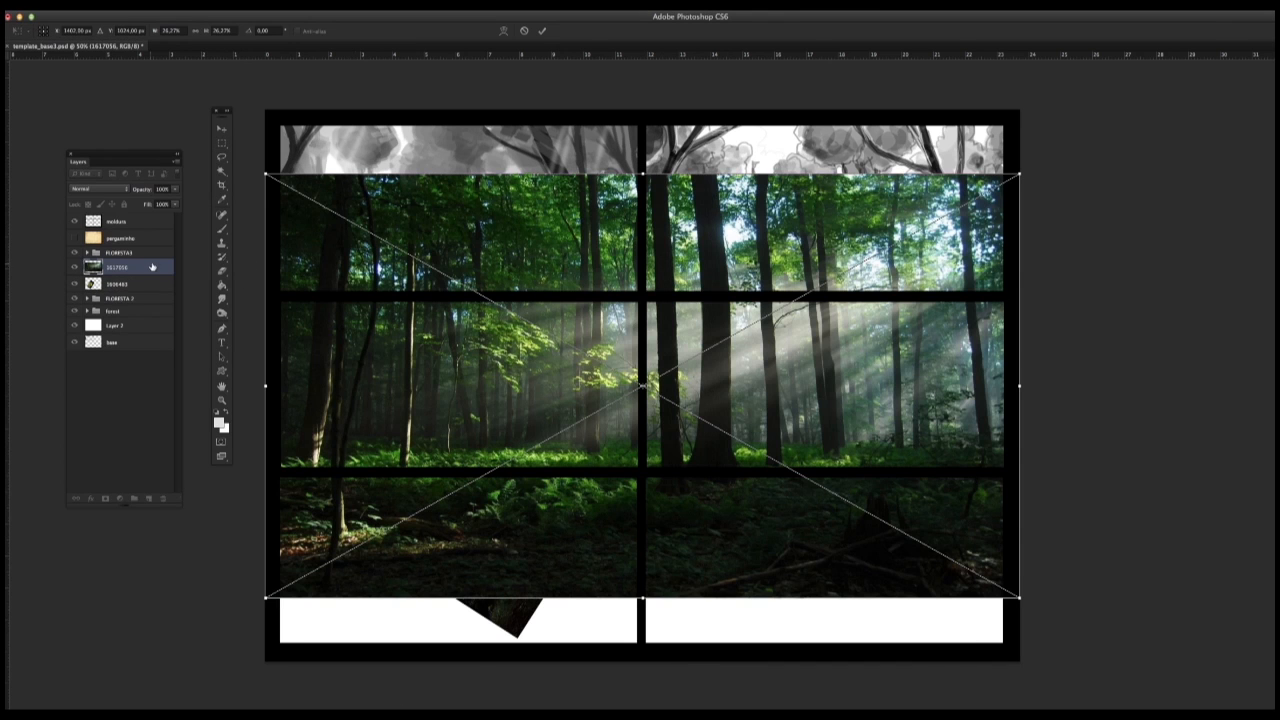
left_click(222, 142)
left_click(783, 235)
right_click(130, 270)
left_click(170, 374)
Step: Scale the 1617056 forest photo down and position it over the middle-left panel
left_click(120, 3)
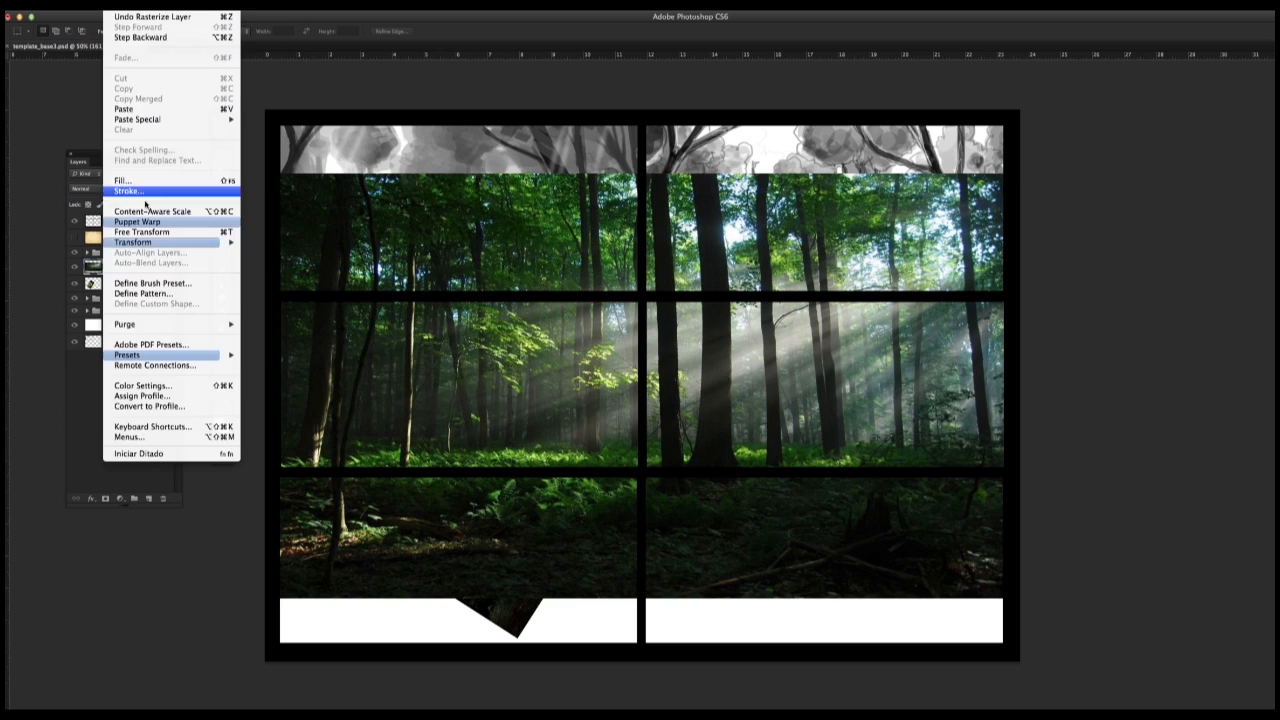
mouse_move(206, 243)
left_click(262, 262)
left_click_drag(1027, 173, 521, 457)
left_click_drag(450, 530, 461, 387)
left_click_drag(532, 455, 579, 481)
left_click_drag(526, 403, 522, 384)
Step: Rotate the 1617056 forest photo diagonally, apply the transformation, and set its blend mode to Multiply
right_click(522, 384)
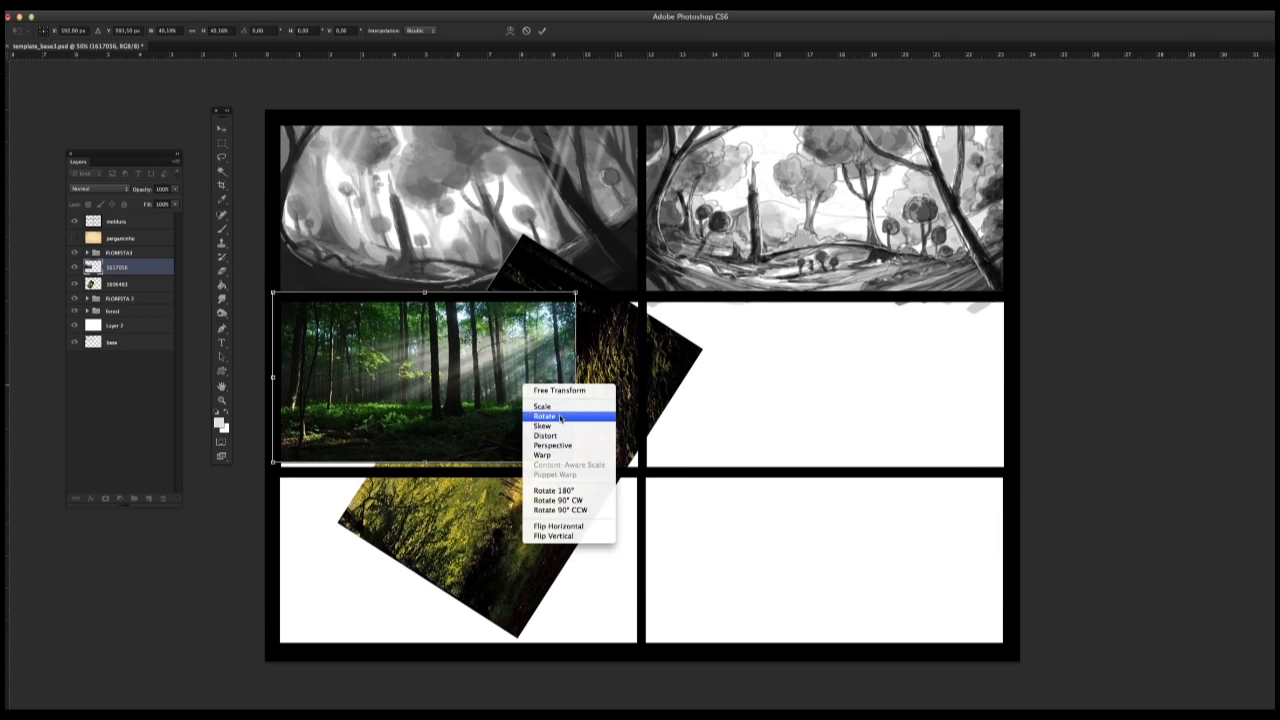
left_click(560, 417)
left_click_drag(582, 283, 606, 410)
left_click(222, 142)
left_click(792, 252)
left_click(98, 189)
left_click(106, 217)
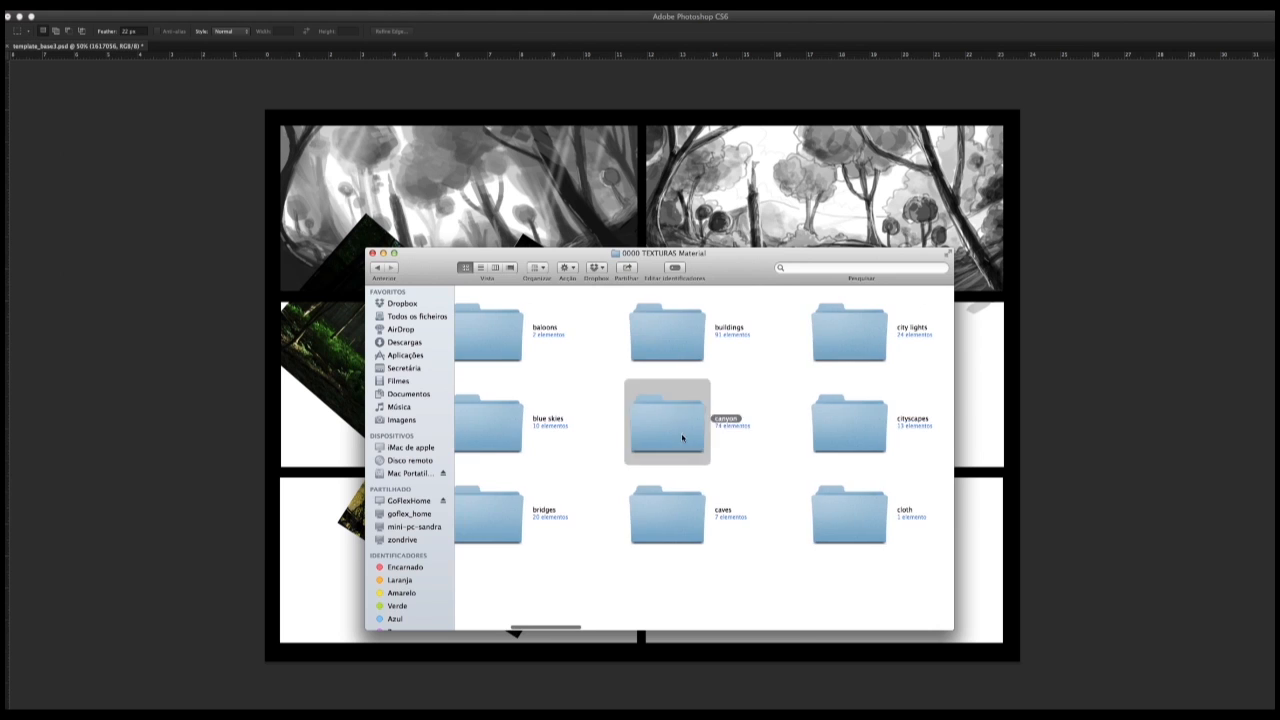
Step: Place the Moab-Utah photo from the canyon texture folder into the document
double_click(669, 417)
left_click_drag(733, 421, 330, 500)
left_click(222, 157)
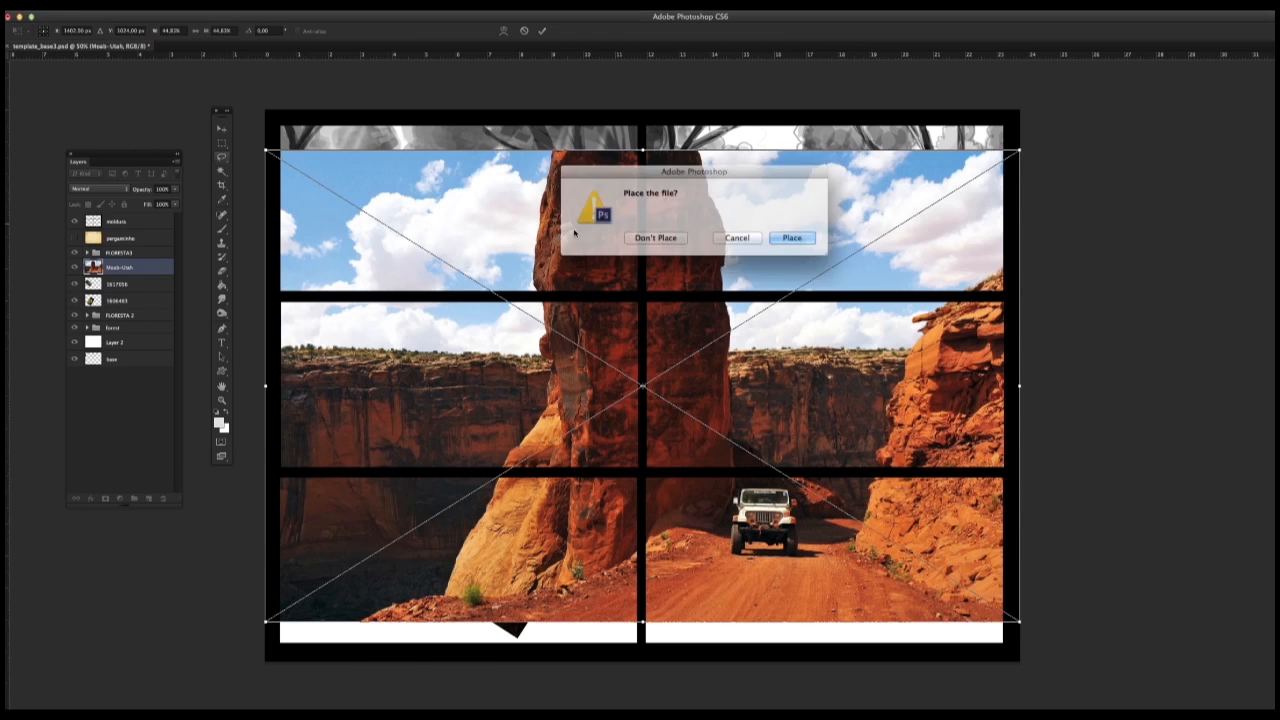
left_click(793, 238)
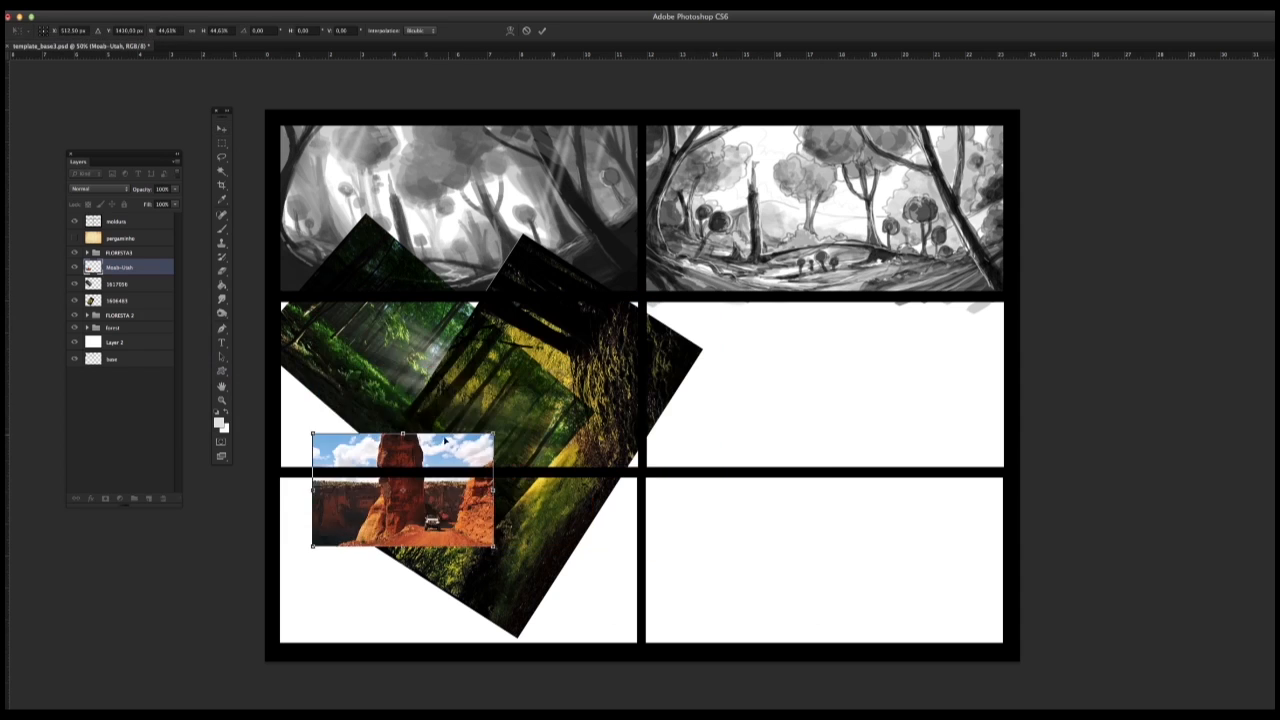
Step: Move the reduced canyon photo to the left edge of the middle-left panel and rotate it diagonally
left_click_drag(400, 488, 366, 416)
right_click(426, 393)
left_click(464, 427)
left_click_drag(468, 366, 398, 318)
left_click_drag(390, 410, 367, 392)
left_click(222, 132)
left_click(786, 236)
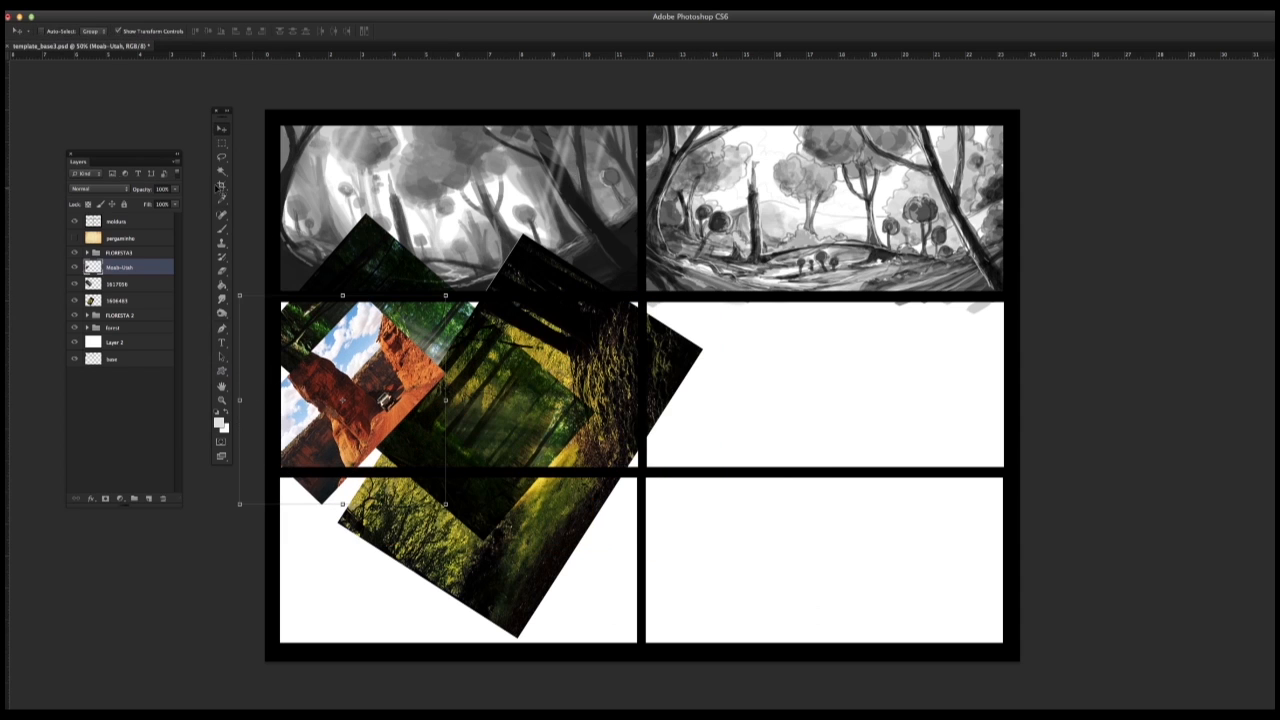
Step: Try Soft Light, Multiply, and other blend modes on the canyon photo, and return it to Normal
left_click(98, 189)
left_click(98, 306)
left_click(98, 189)
left_click(99, 183)
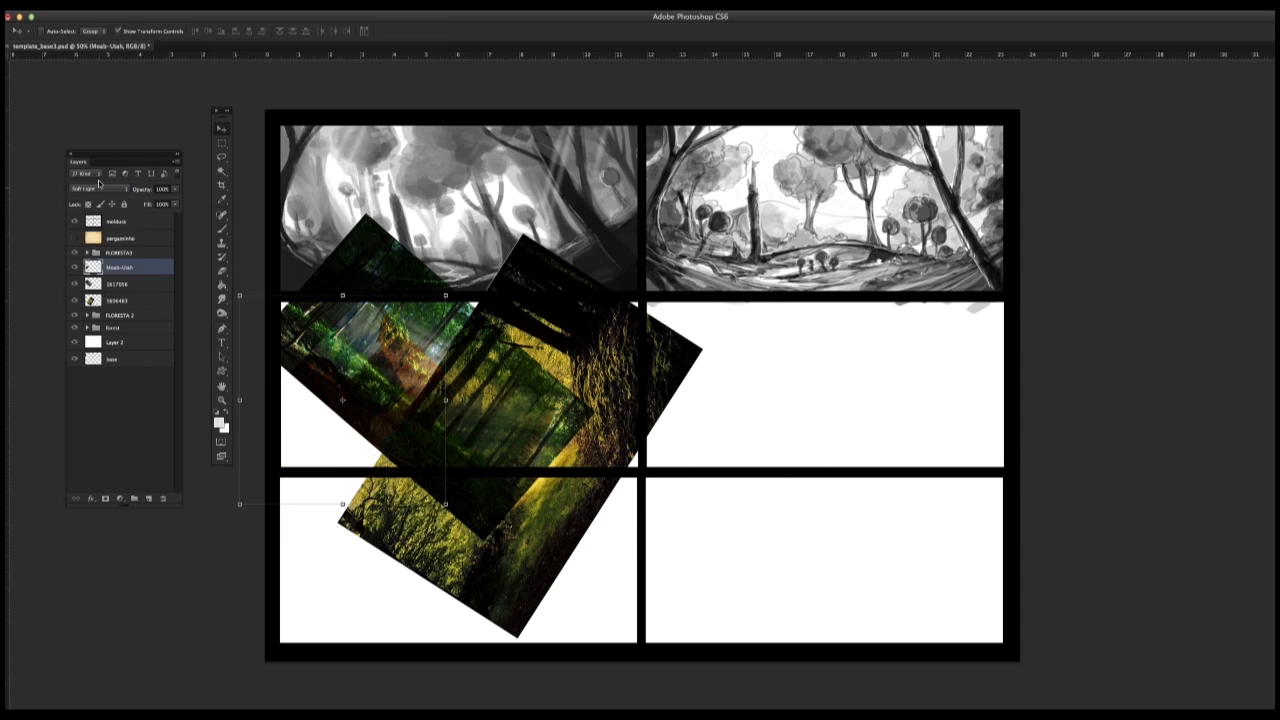
left_click(99, 187)
left_click(102, 106)
left_click(98, 189)
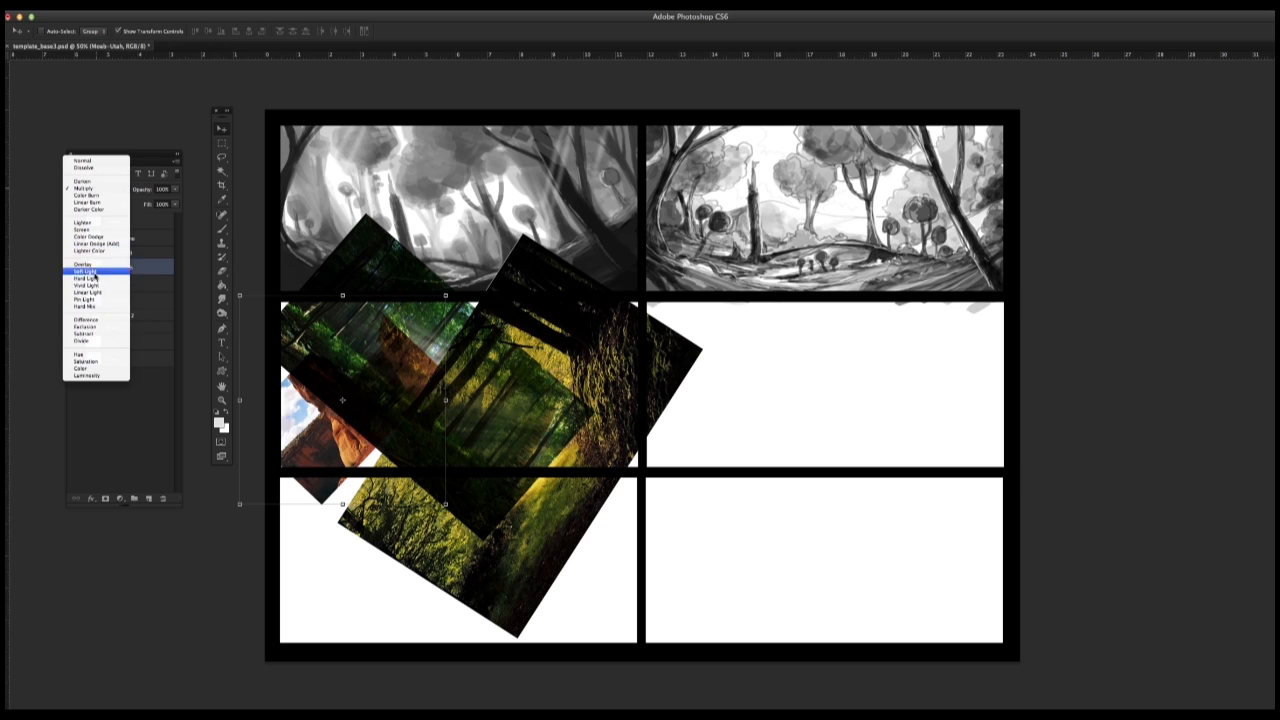
left_click(98, 280)
left_click(98, 189)
left_click(83, 71)
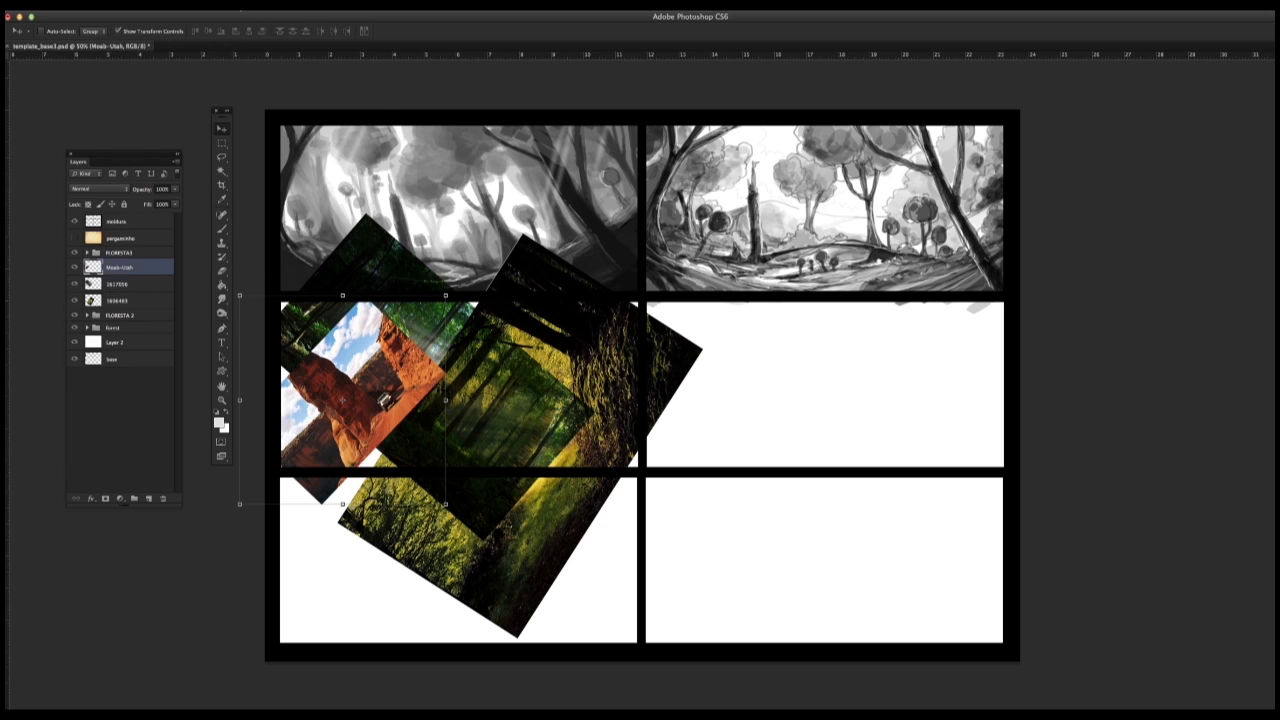
Step: Apply a Gaussian Blur to the canyon photo layer
left_click(254, 6)
mouse_move(286, 130)
left_click(408, 214)
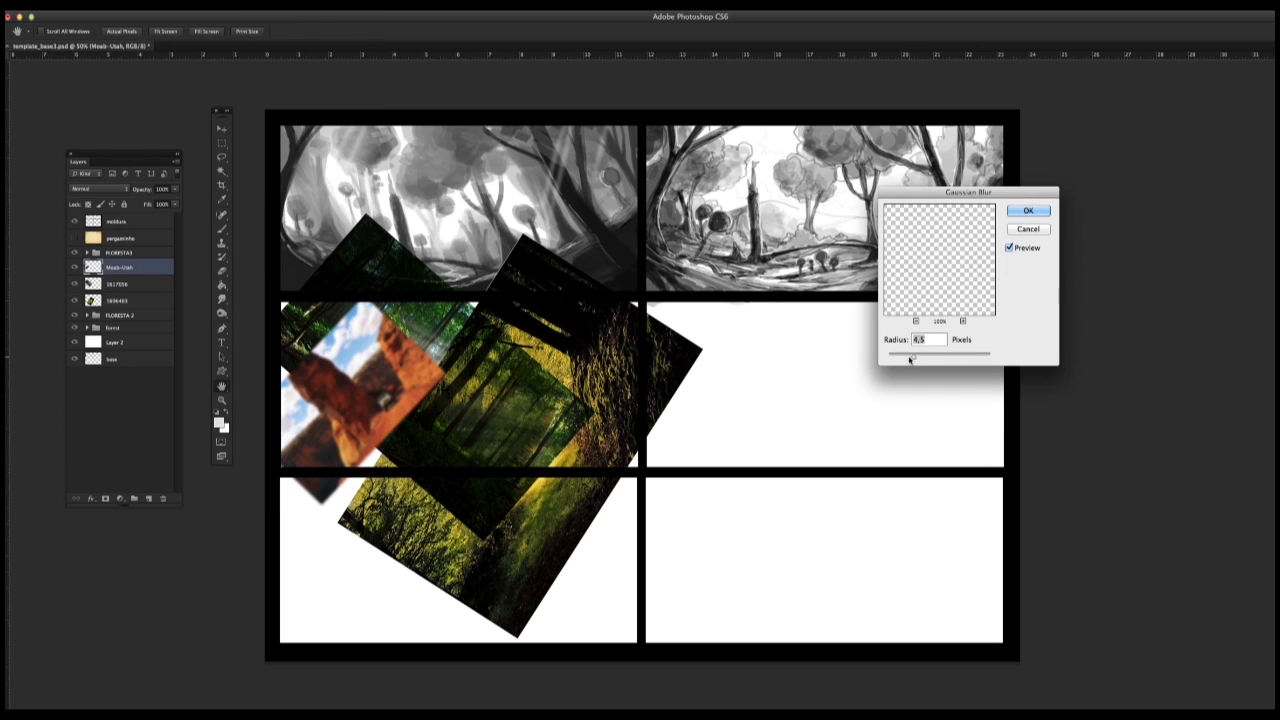
left_click(1030, 212)
Step: Rotate the blurred canyon photo to a gentler tilt and reposition it along the middle-left panel's left edge
left_click(118, 6)
mouse_move(186, 242)
left_click(282, 272)
left_click_drag(286, 272, 400, 269)
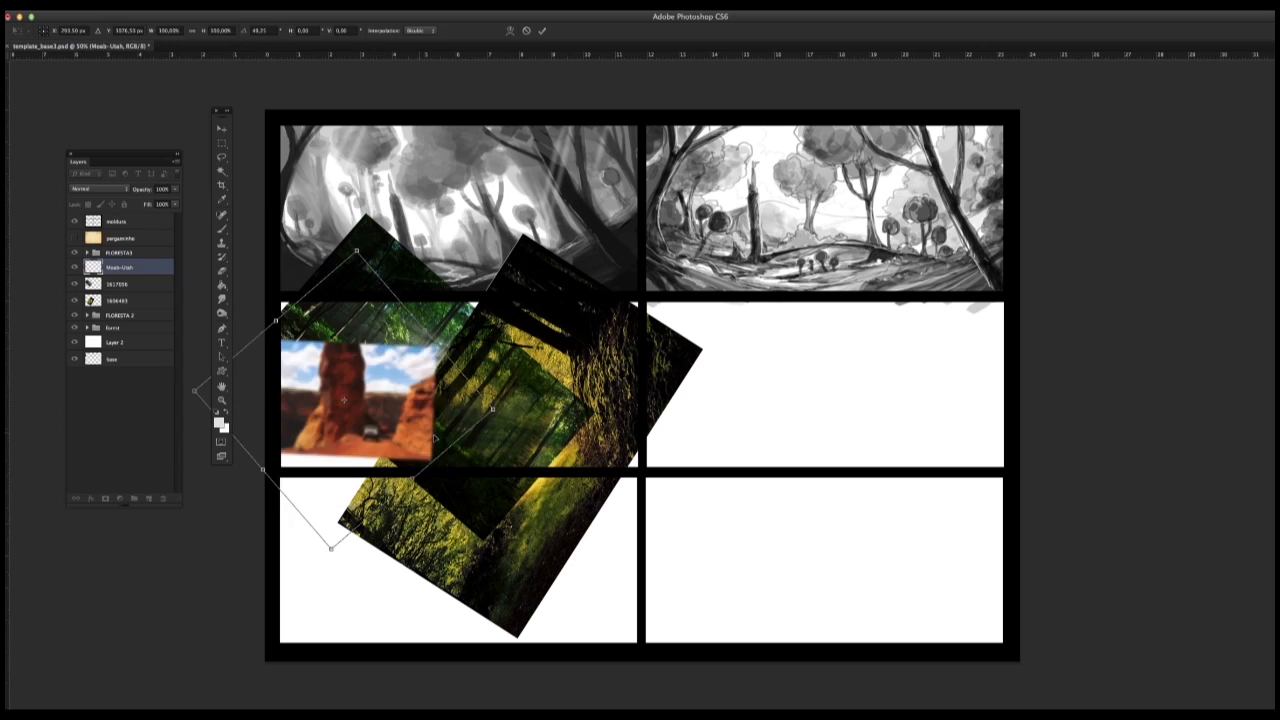
mouse_move(420, 348)
left_mouse_down()
mouse_move(462, 332)
mouse_move(431, 353)
left_mouse_up()
left_click_drag(470, 300, 503, 358)
left_click_drag(454, 403, 434, 427)
left_click(222, 129)
left_click(783, 236)
Step: Browse the texture folders in Finder and place the autumn photo 2013-10-31 02.22.24.jpg from the forests folder
key("super+Tab")
left_click(376, 270)
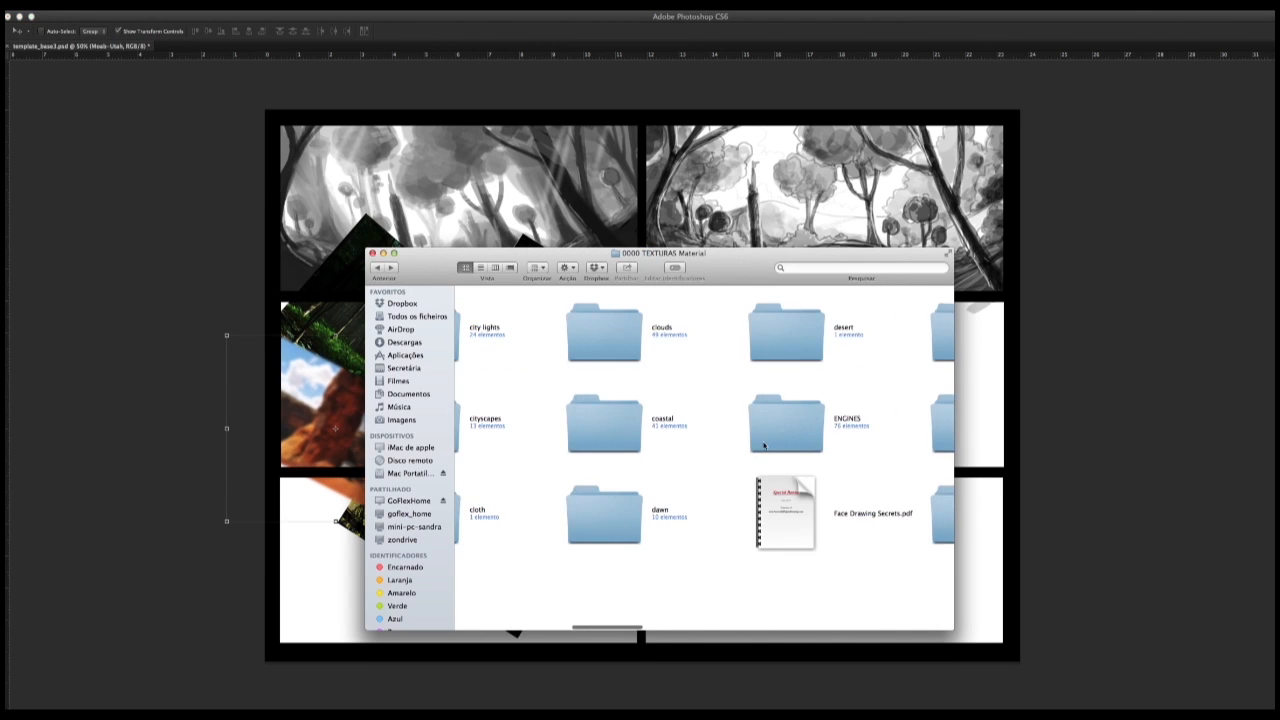
scroll(600, 451, "right", 2)
scroll(690, 412, "left", 4)
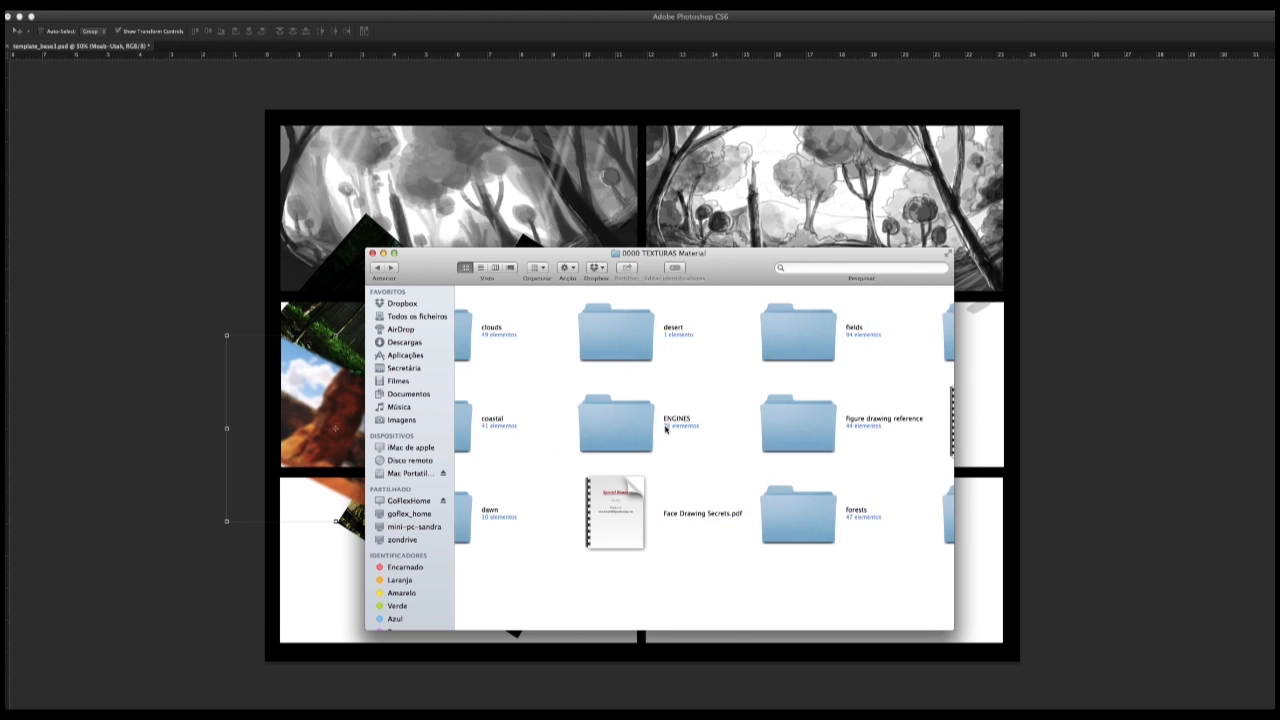
scroll(668, 430, "right", 4)
double_click(532, 514)
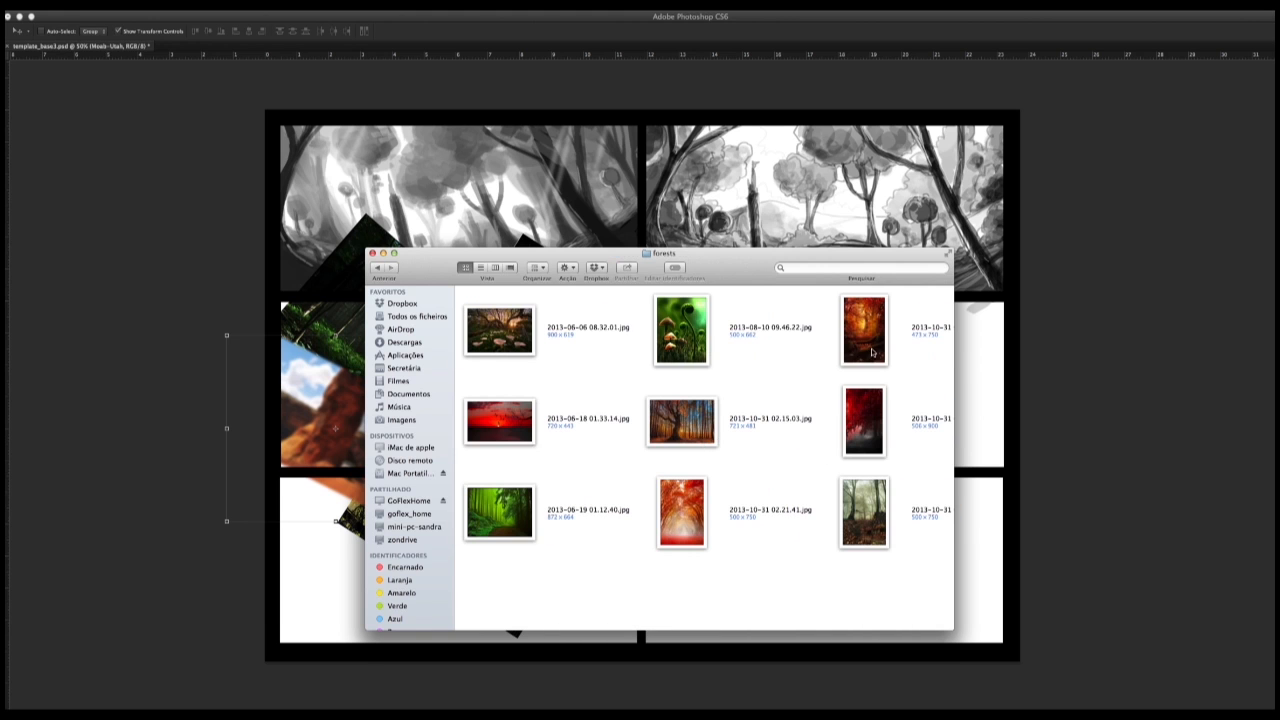
left_click_drag(872, 352, 325, 430)
left_click(222, 130)
left_click(783, 236)
Step: Rasterize the autumn forest photo, scale it down, and rotate it over the middle-left panel
right_click(131, 265)
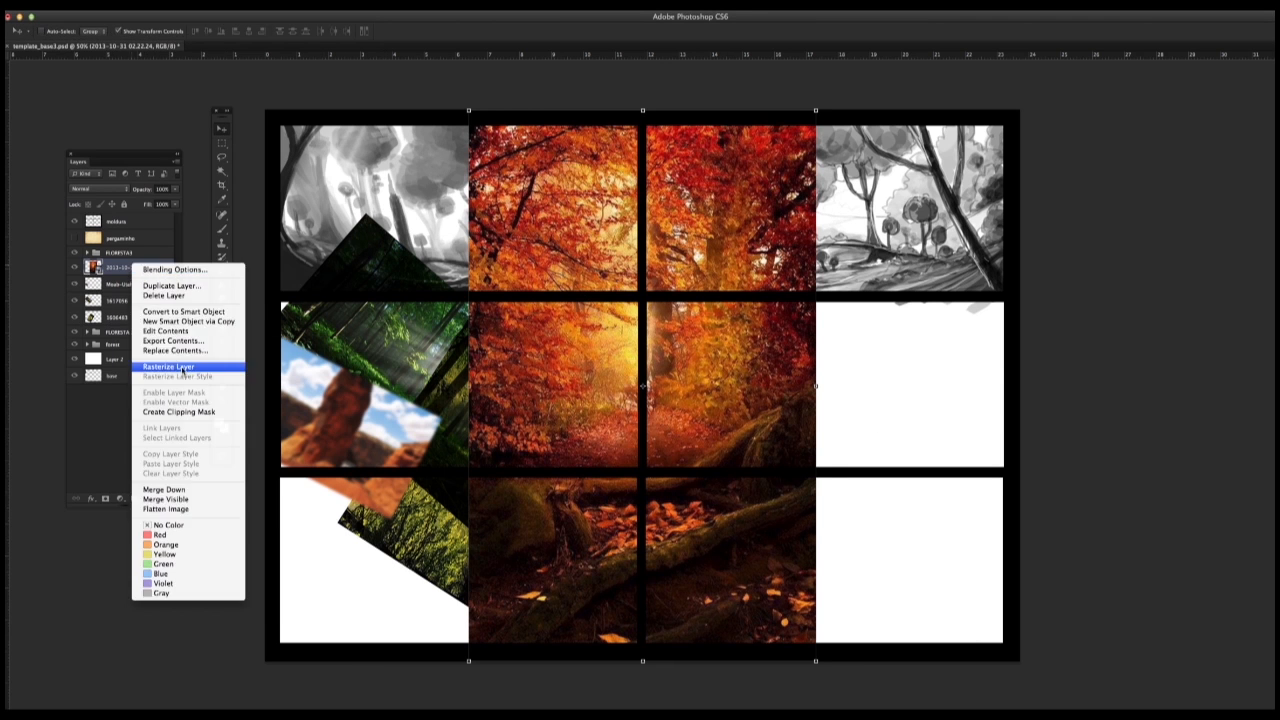
left_click(170, 367)
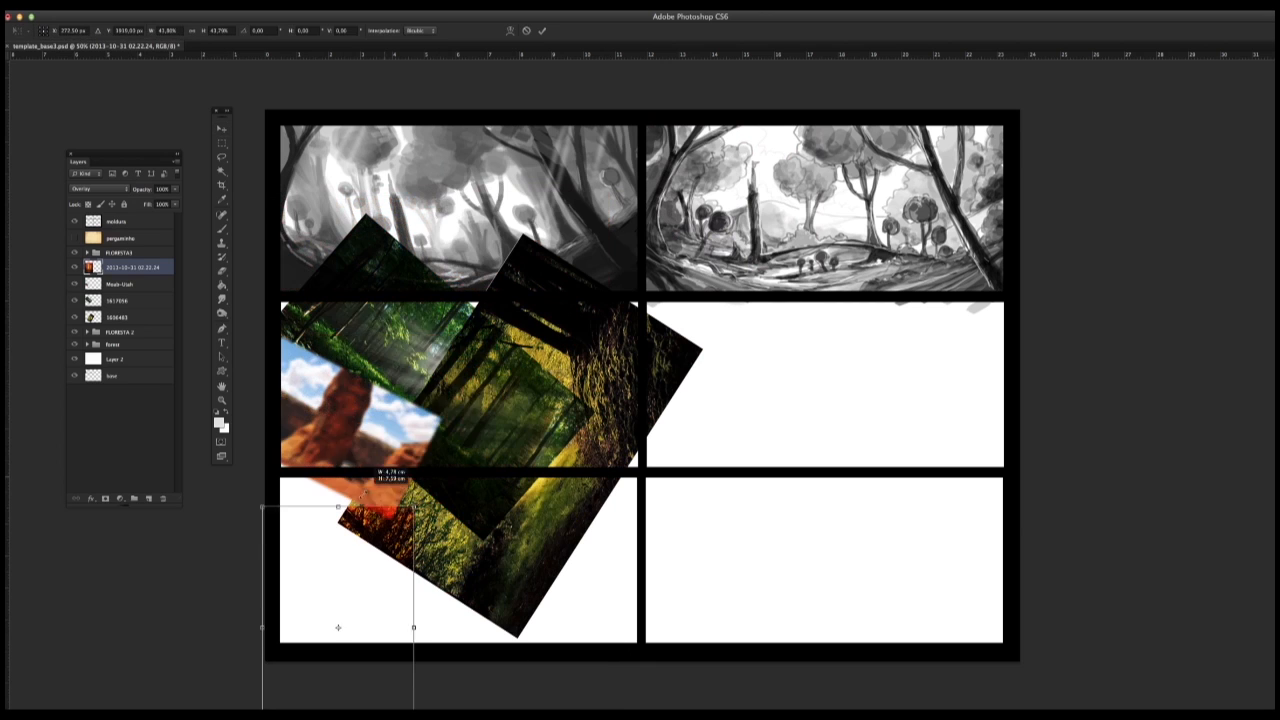
left_click_drag(364, 495, 363, 497)
left_click_drag(350, 570, 414, 345)
left_click_drag(483, 272, 271, 446)
left_click(222, 129)
left_click(773, 243)
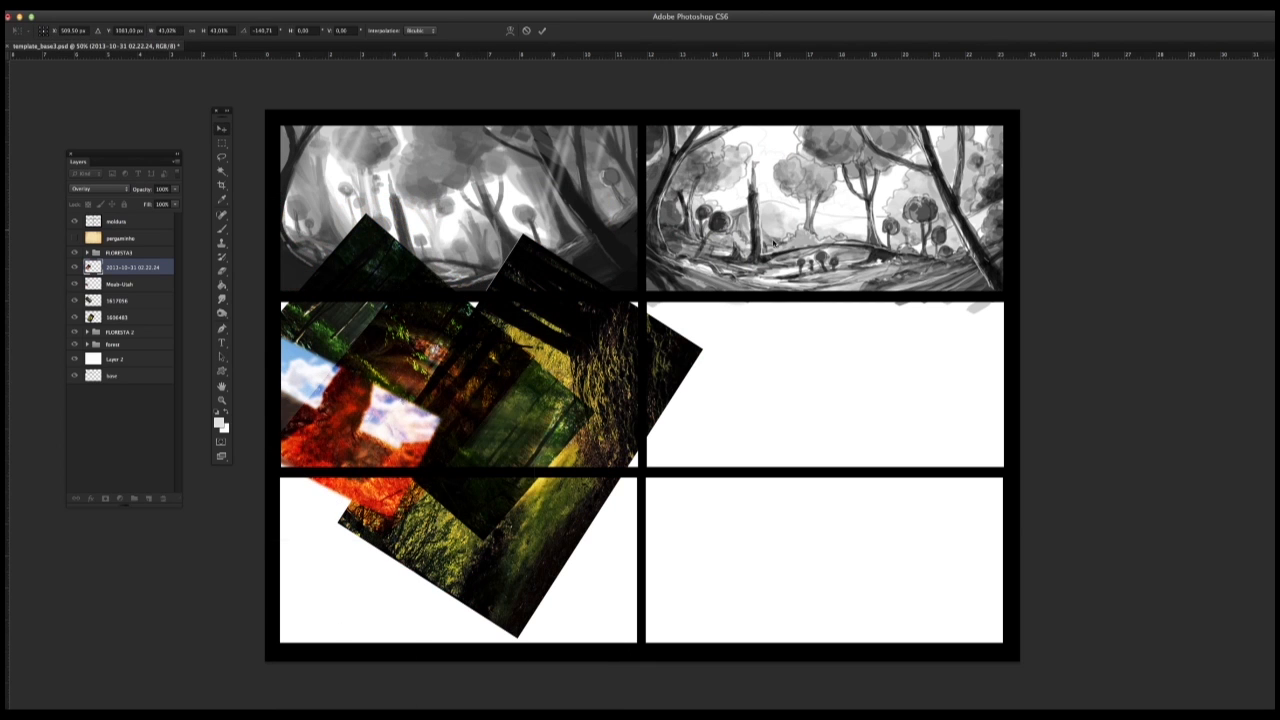
Step: Set the autumn photo's blend mode to Dissolve, and widen and warp it into a curved shape
left_click(98, 188)
left_click(96, 90)
key("ctrl+t")
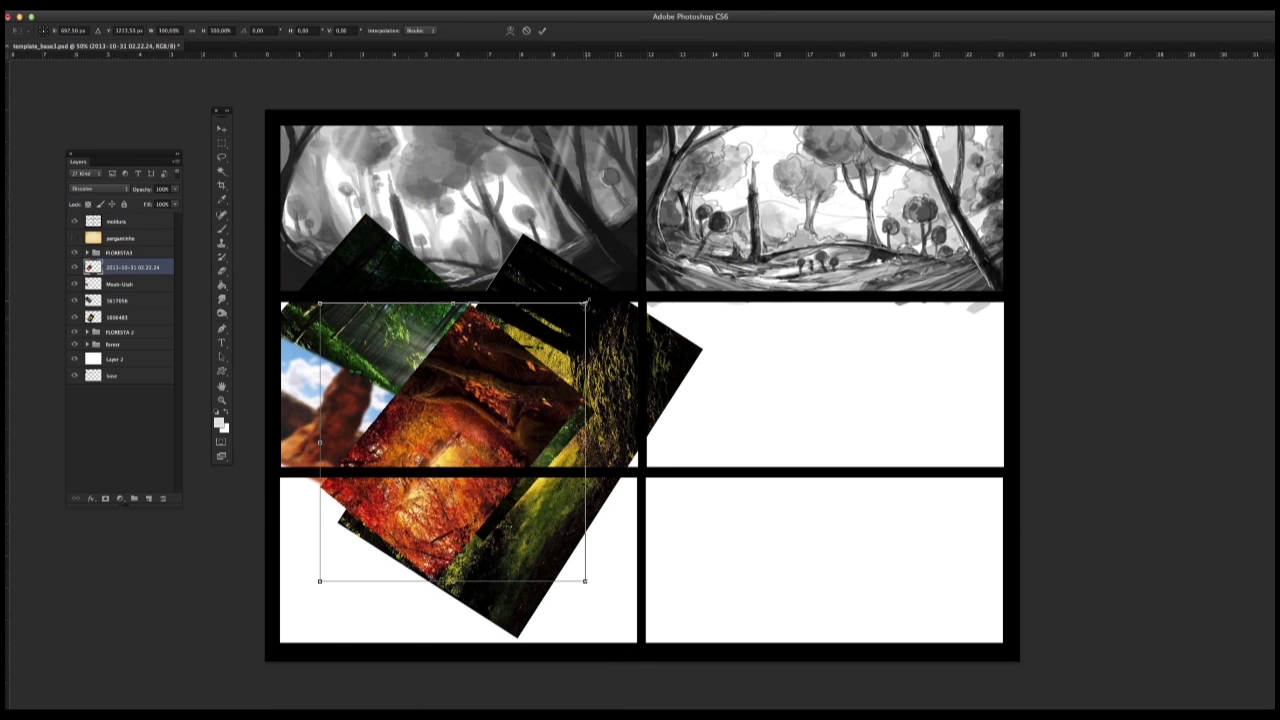
left_click_drag(586, 303, 694, 325)
right_click(496, 384)
left_click(520, 457)
left_click_drag(450, 430, 385, 350)
left_click_drag(610, 400, 642, 450)
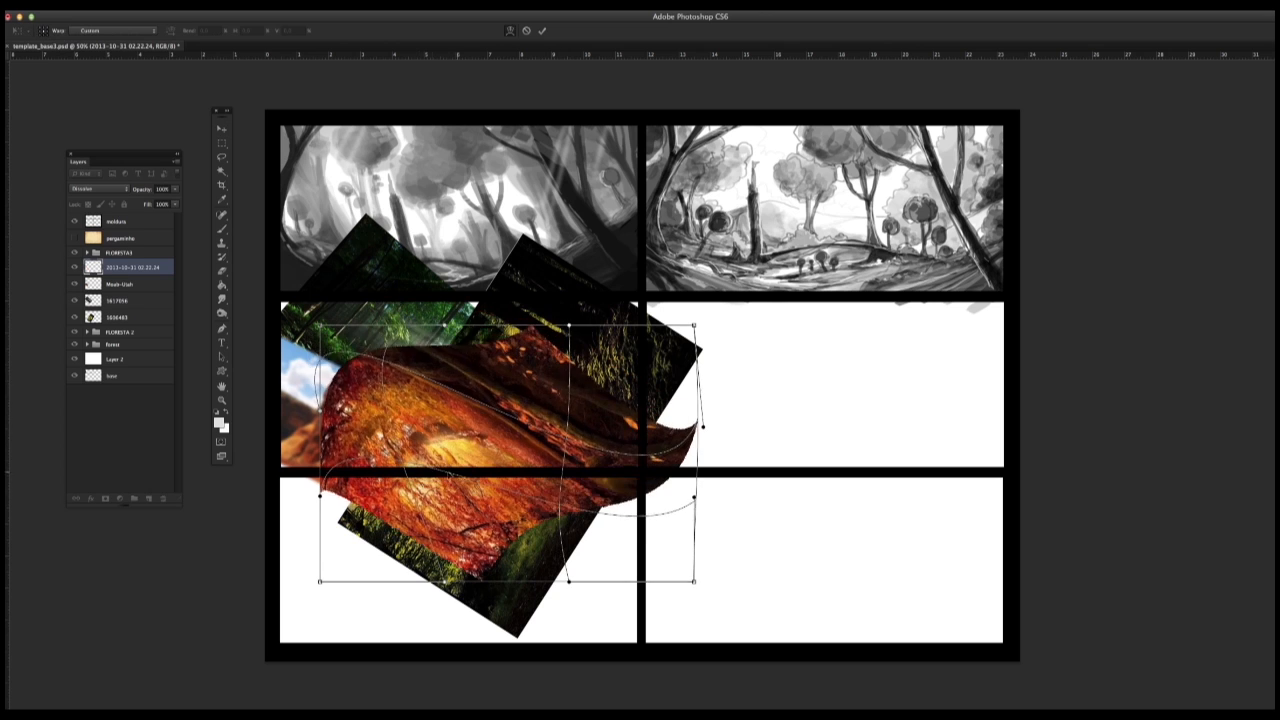
left_click_drag(510, 440, 385, 385)
left_click(222, 129)
left_click(775, 248)
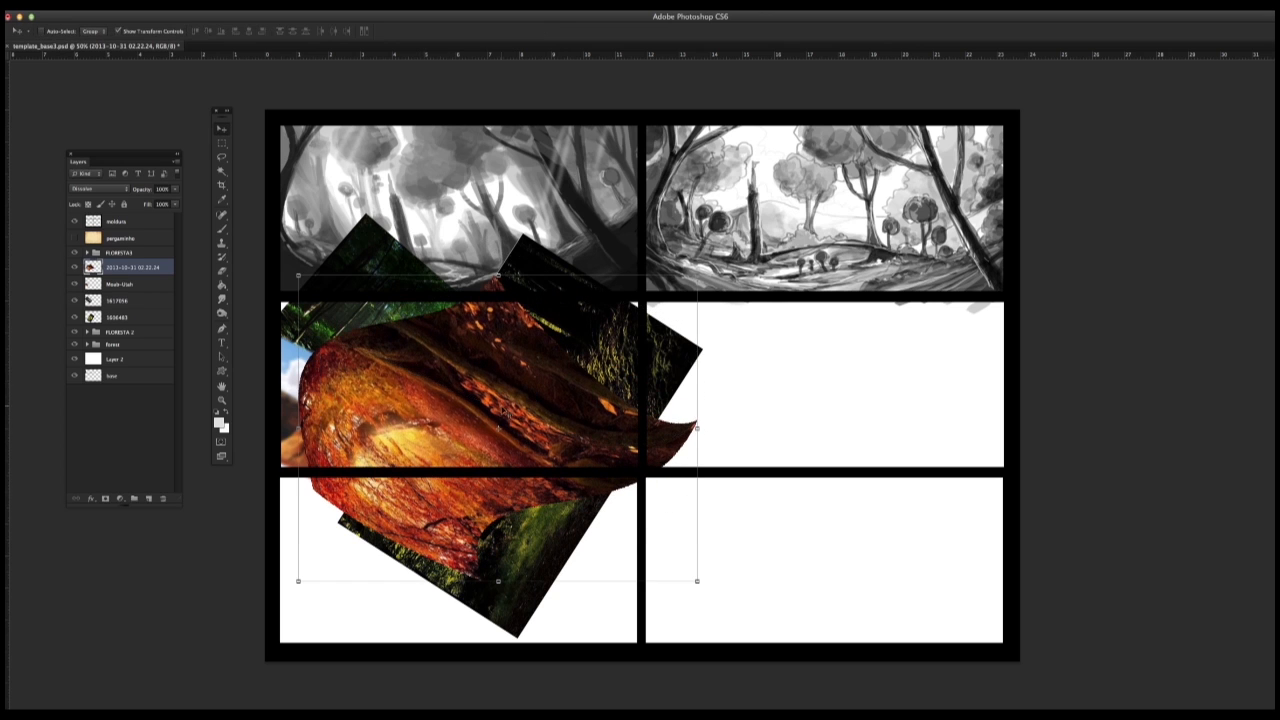
Step: Return the warped autumn photo's blend mode to Normal and shift it slightly left and down
left_click(88, 190)
left_click(106, 211)
left_click(108, 189)
left_click(110, 187)
left_click(108, 189)
left_click(104, 161)
mouse_move(521, 408)
left_mouse_down()
mouse_move(380, 438)
mouse_move(497, 421)
left_mouse_up()
Step: With the Background Eraser, erase the upper, lower, and right-hand parts of the warped autumn photo
left_click(222, 271)
left_click(272, 280)
right_click(443, 354)
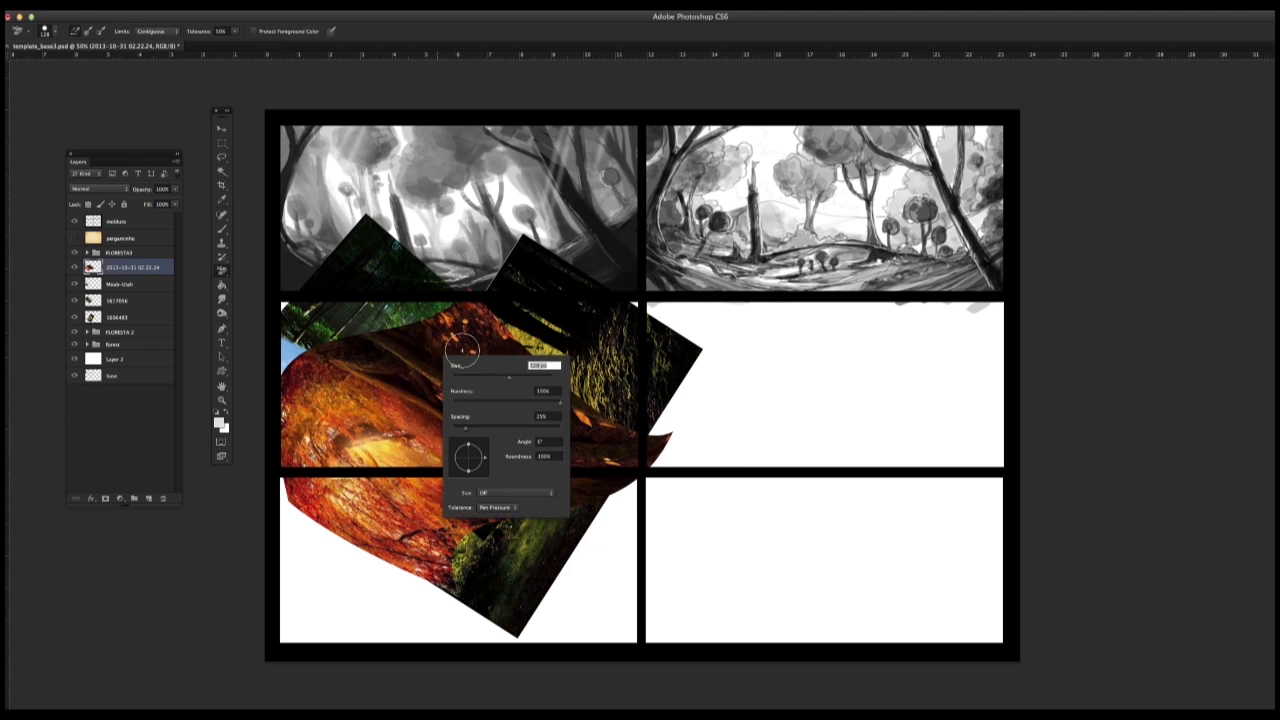
mouse_move(462, 350)
left_mouse_down()
mouse_move(503, 345)
mouse_move(310, 430)
left_mouse_up()
left_click_drag(322, 385, 405, 338)
mouse_move(464, 491)
left_mouse_down()
mouse_move(276, 528)
mouse_move(445, 532)
left_mouse_up()
mouse_move(575, 400)
left_mouse_down()
mouse_move(545, 378)
mouse_move(658, 448)
left_mouse_up()
mouse_move(502, 353)
left_mouse_down()
mouse_move(449, 329)
mouse_move(542, 304)
mouse_move(513, 394)
left_mouse_up()
right_click(420, 335)
left_click(395, 300)
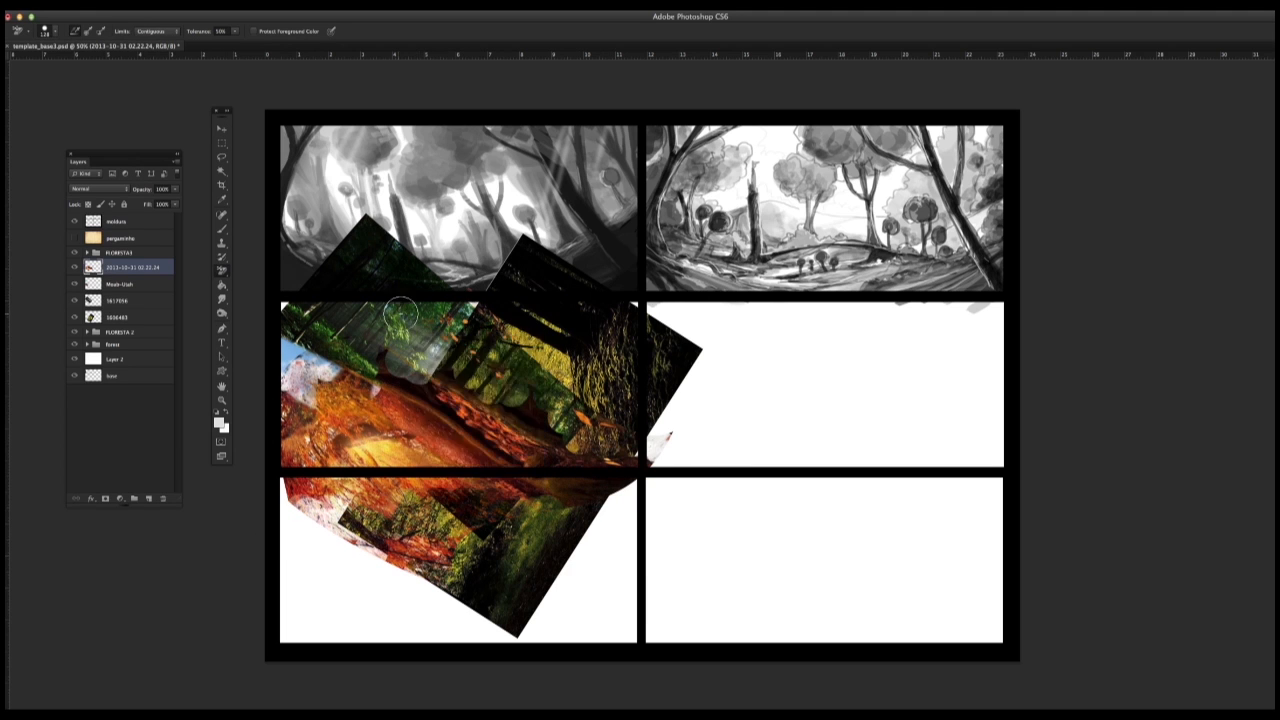
Step: Switch to the regular Eraser with a larger soft brush and undo the latest erasing on the autumn photo
right_click(402, 314)
left_click(222, 271)
left_click(272, 268)
right_click(446, 318)
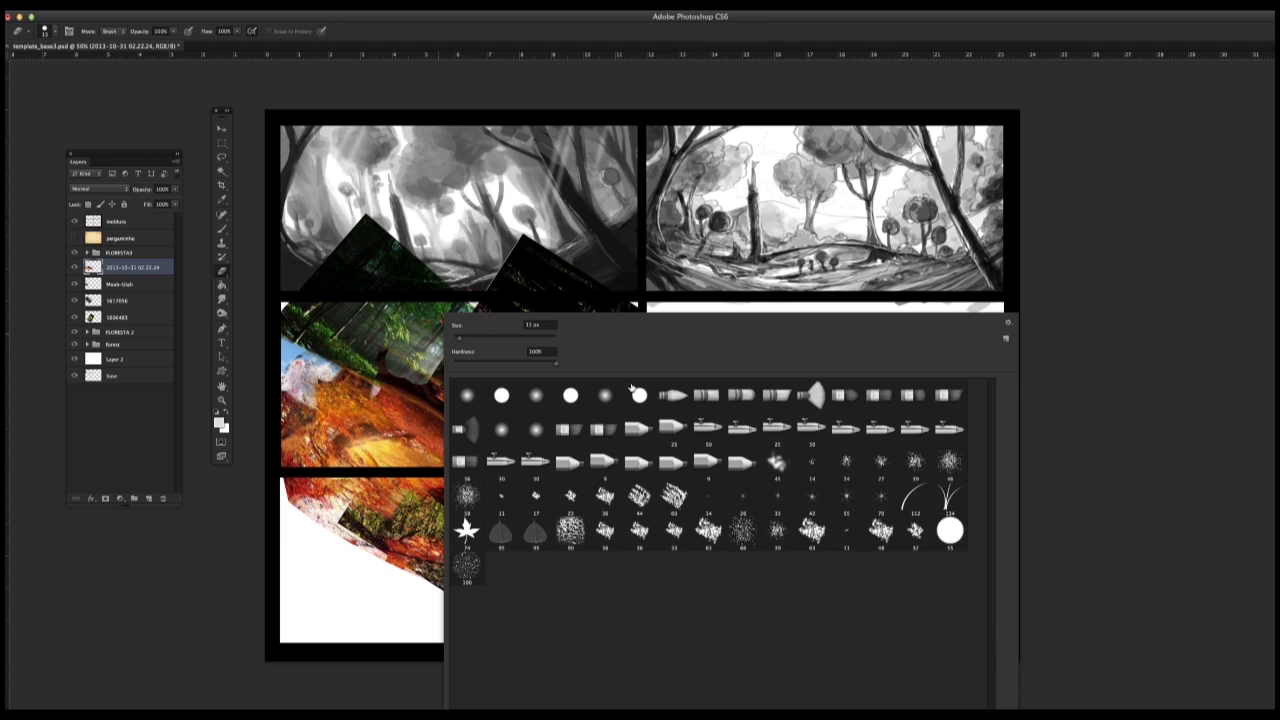
left_click(499, 338)
left_click_drag(402, 368, 306, 376)
key("super+alt+z")
key("super+alt+z")
key("super+alt+z")
key("super+alt+z")
key("super+alt+z")
key("super+alt+z")
key("super+alt+z")
key("super+alt+z")
key("super+alt+z")
key("super+alt+z")
Step: Softly erase the autumn photo's upper-left edge, lower part, and centre to blend it with the photos beneath
mouse_move(388, 344)
left_mouse_down()
mouse_move(421, 340)
mouse_move(305, 350)
left_mouse_up()
mouse_move(658, 412)
left_mouse_down()
mouse_move(331, 495)
mouse_move(306, 515)
left_mouse_up()
left_click_drag(454, 394, 462, 448)
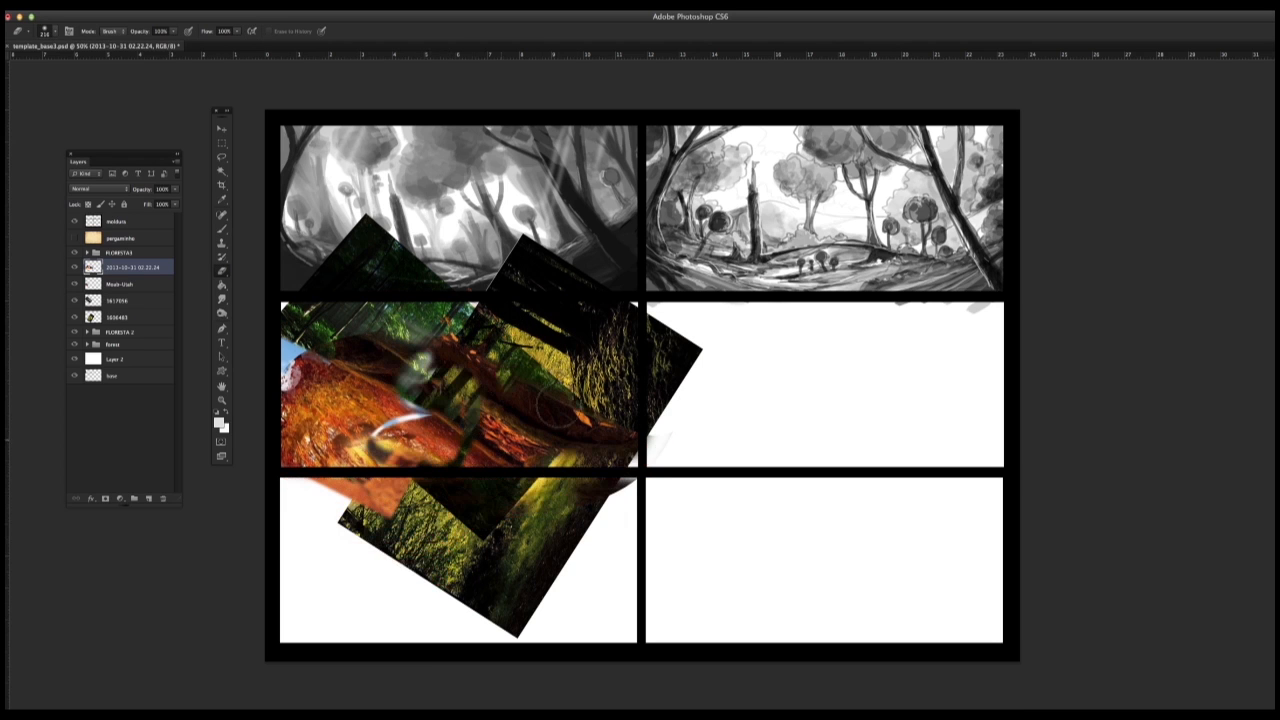
Step: From the Finder's forests folder, place the green_highlands wallpaper image and rasterize its layer
key("super+Tab")
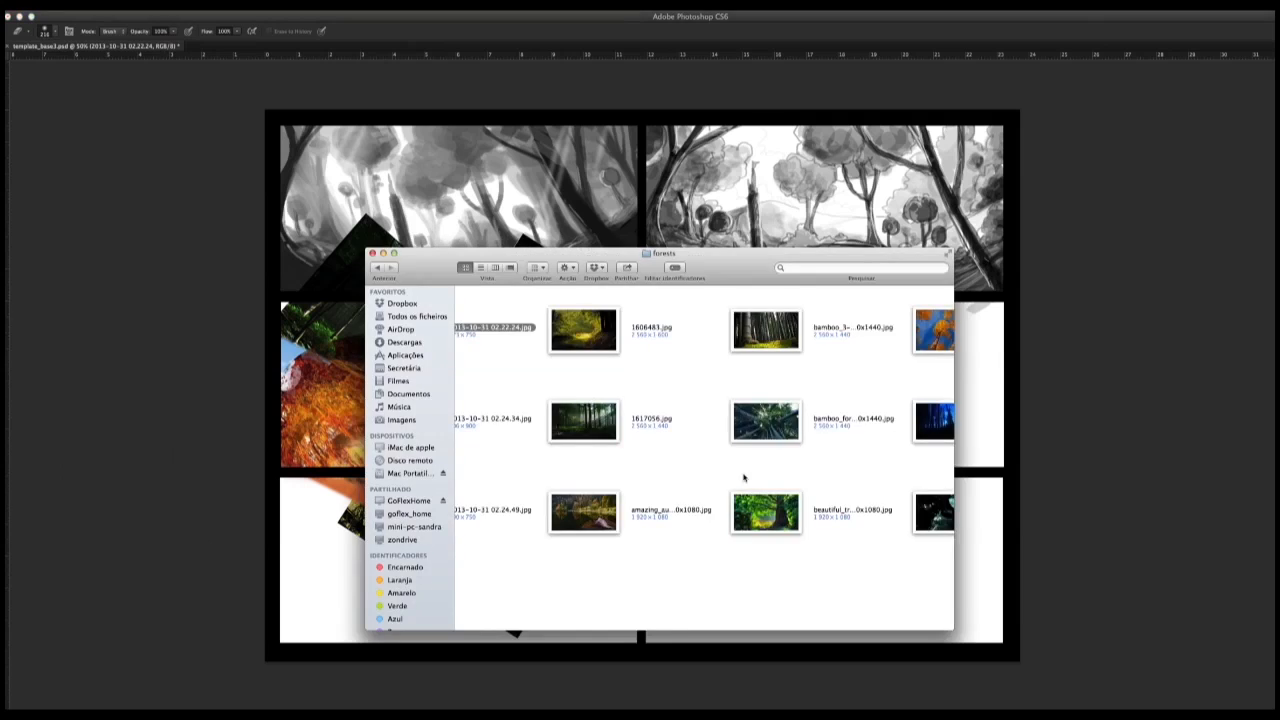
scroll(743, 477, "right", 10)
left_click_drag(873, 428, 312, 428)
key("Return")
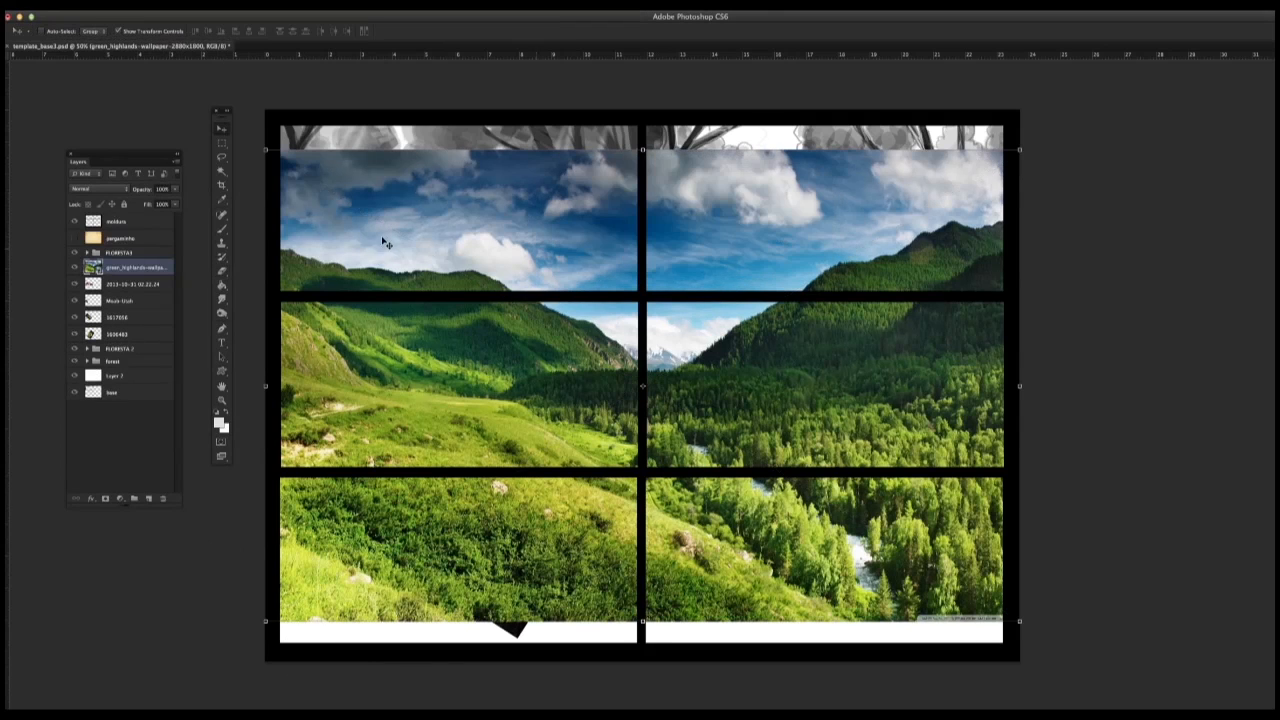
right_click(147, 267)
left_click(207, 371)
Step: Scale the green highlands photo down, move it to the middle-left panel, and rotate it steeply
left_click_drag(265, 150, 732, 430)
left_click_drag(932, 472, 449, 303)
left_click_drag(548, 284, 380, 230)
left_click(222, 129)
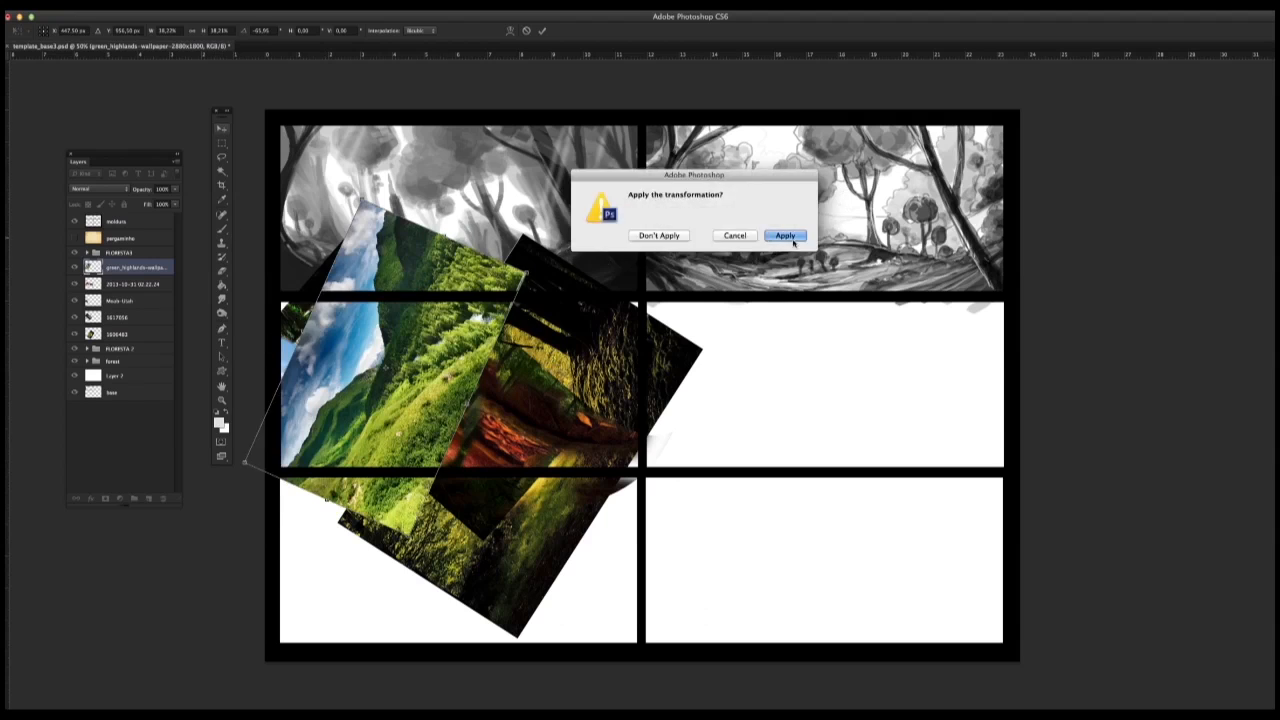
left_click(786, 238)
Step: Shift the green highlands photo left and softly erase its right side and top to blend it in
left_click_drag(377, 373, 343, 350)
left_click(222, 272)
mouse_move(480, 278)
left_mouse_down()
mouse_move(440, 300)
mouse_move(370, 470)
mouse_move(320, 420)
mouse_move(410, 370)
left_mouse_up()
left_click_drag(311, 276, 400, 282)
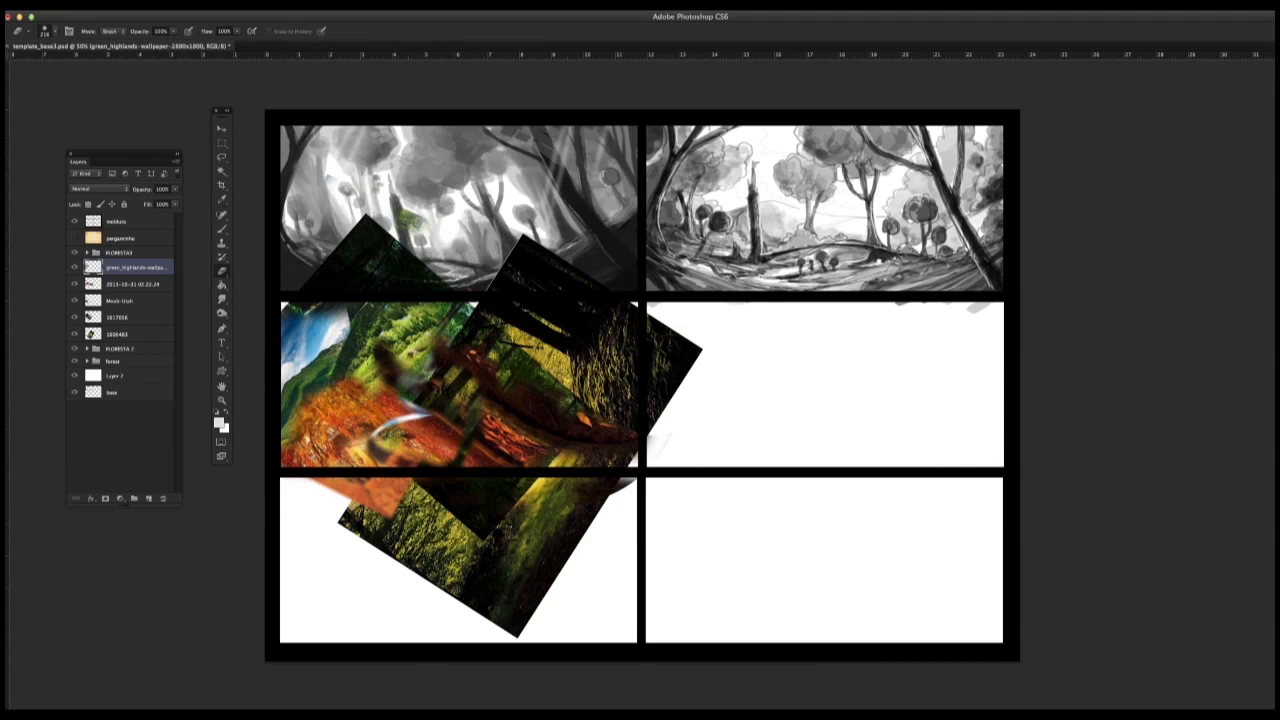
Step: From the Finder's rust texture folder, place the sub-Nautilus image over the middle-left collage
key("super+Tab")
left_click(377, 267)
scroll(766, 454, "right", 15)
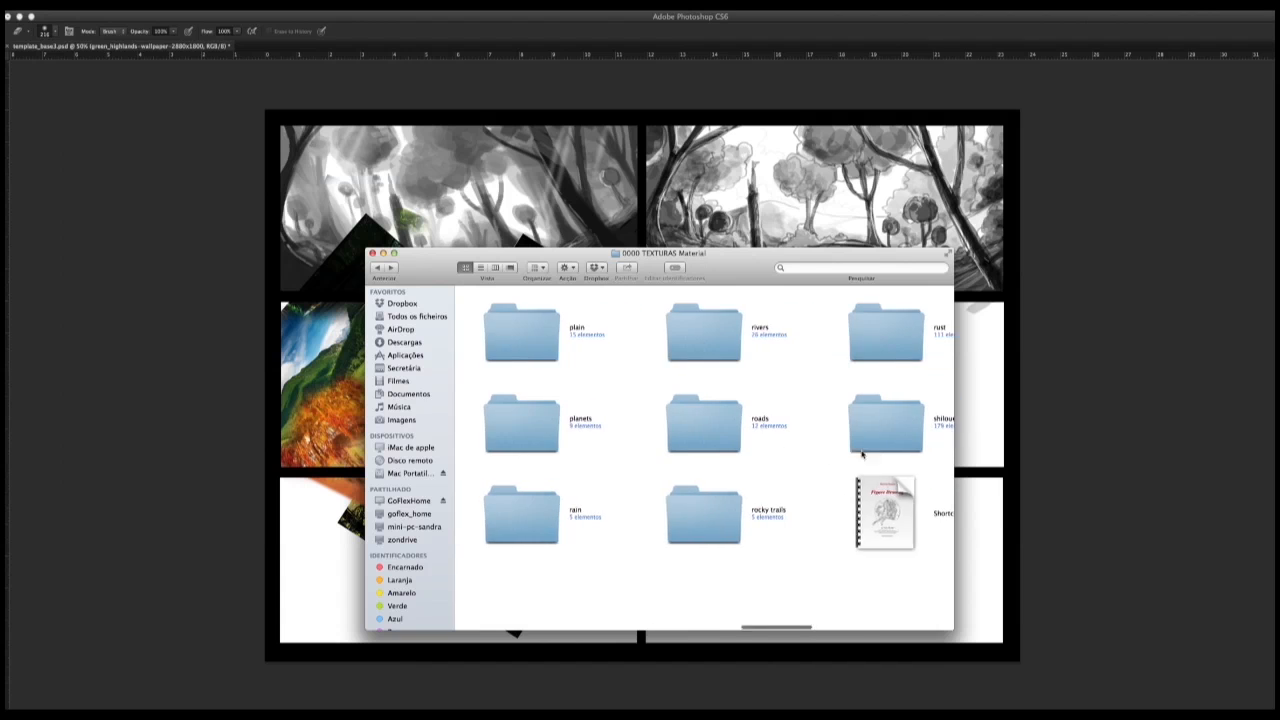
left_click(722, 342)
double_click(722, 342)
scroll(800, 454, "right", 10)
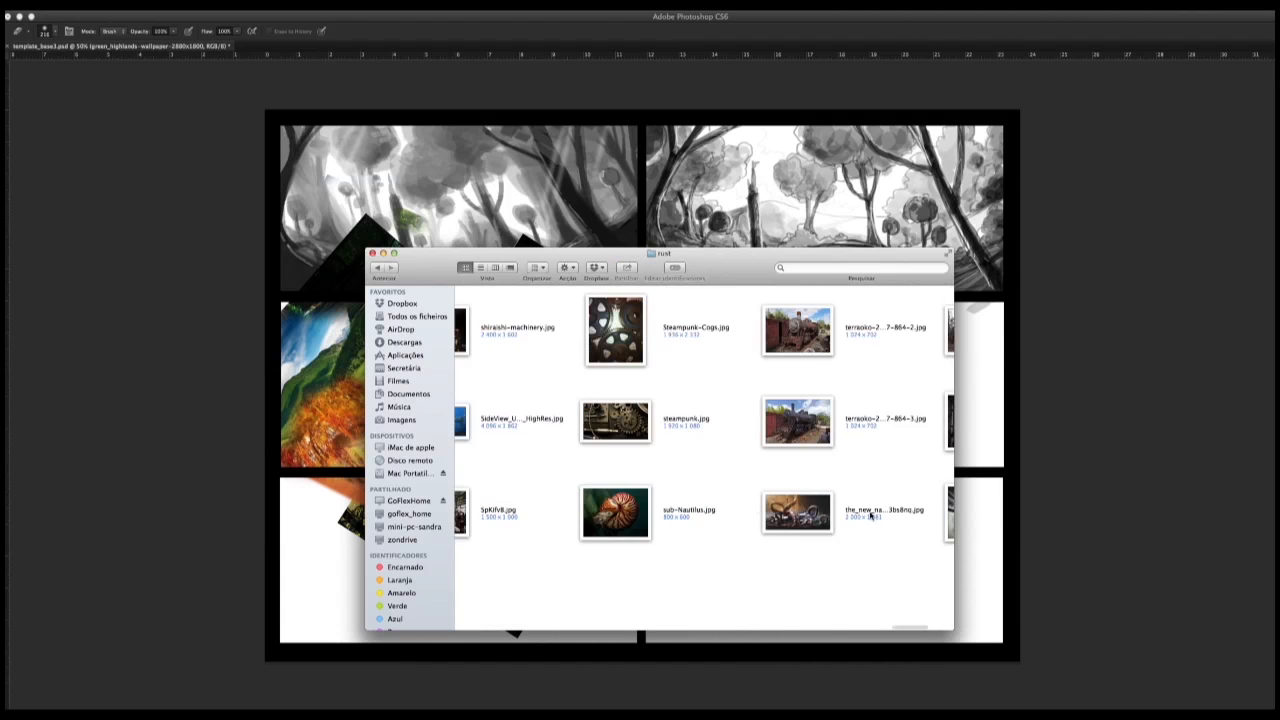
left_click_drag(615, 512, 640, 392)
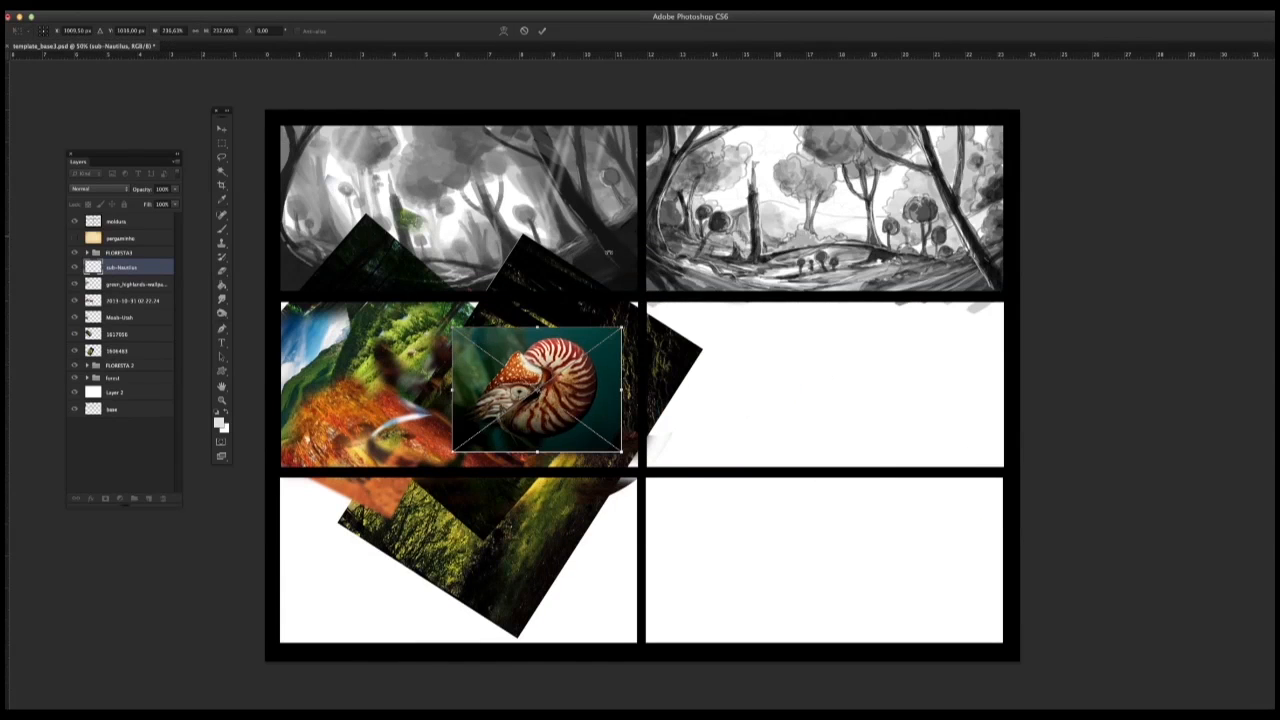
key("Return")
Step: Try Multiply, set the nautilus layer's blend mode to Hard Light, and shift the photo up and left within the collage
left_click(97, 189)
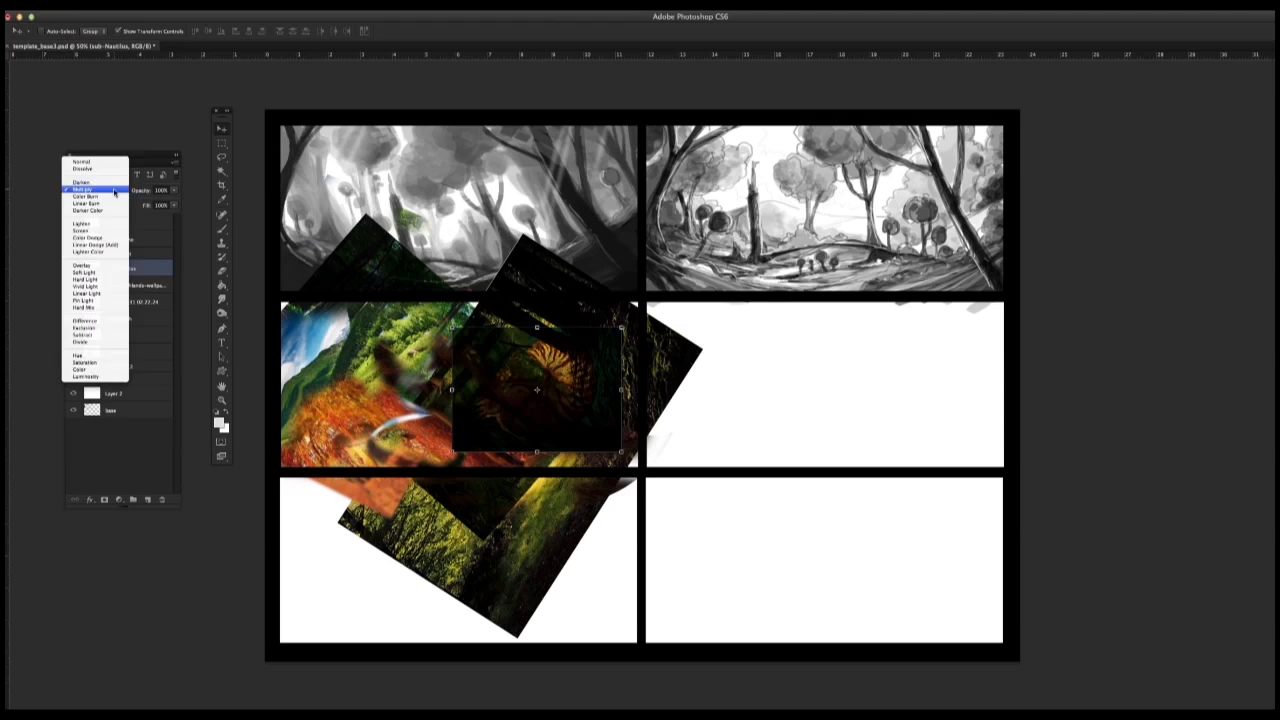
left_click(108, 268)
left_click(98, 190)
left_click(98, 206)
left_click_drag(553, 395, 505, 353)
Step: Rasterize the nautilus layer, softly erase its left and lower edges, undo the last erasure, and erase part of the 1617056 photo
left_click(221, 142)
left_click(222, 268)
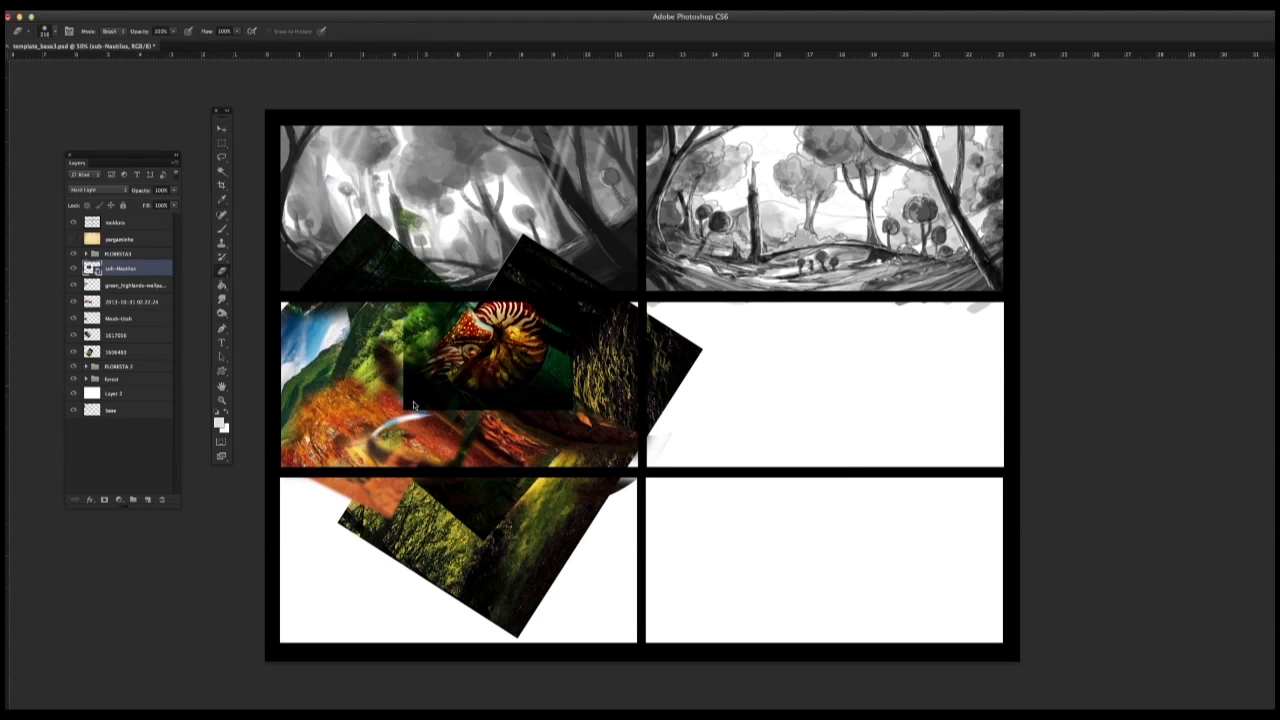
right_click(140, 268)
left_click(178, 369)
mouse_move(422, 404)
left_mouse_down()
mouse_move(495, 278)
mouse_move(499, 425)
mouse_move(459, 308)
mouse_move(510, 312)
left_mouse_up()
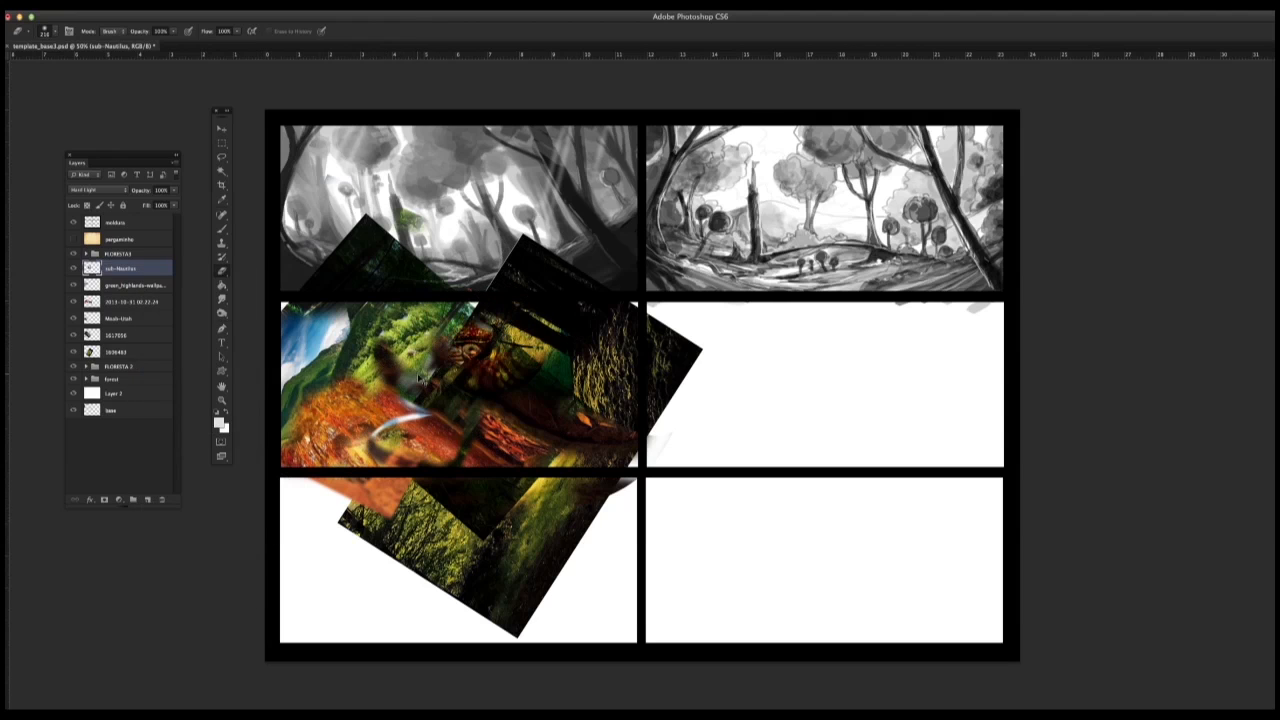
key("super+z")
left_click(100, 336)
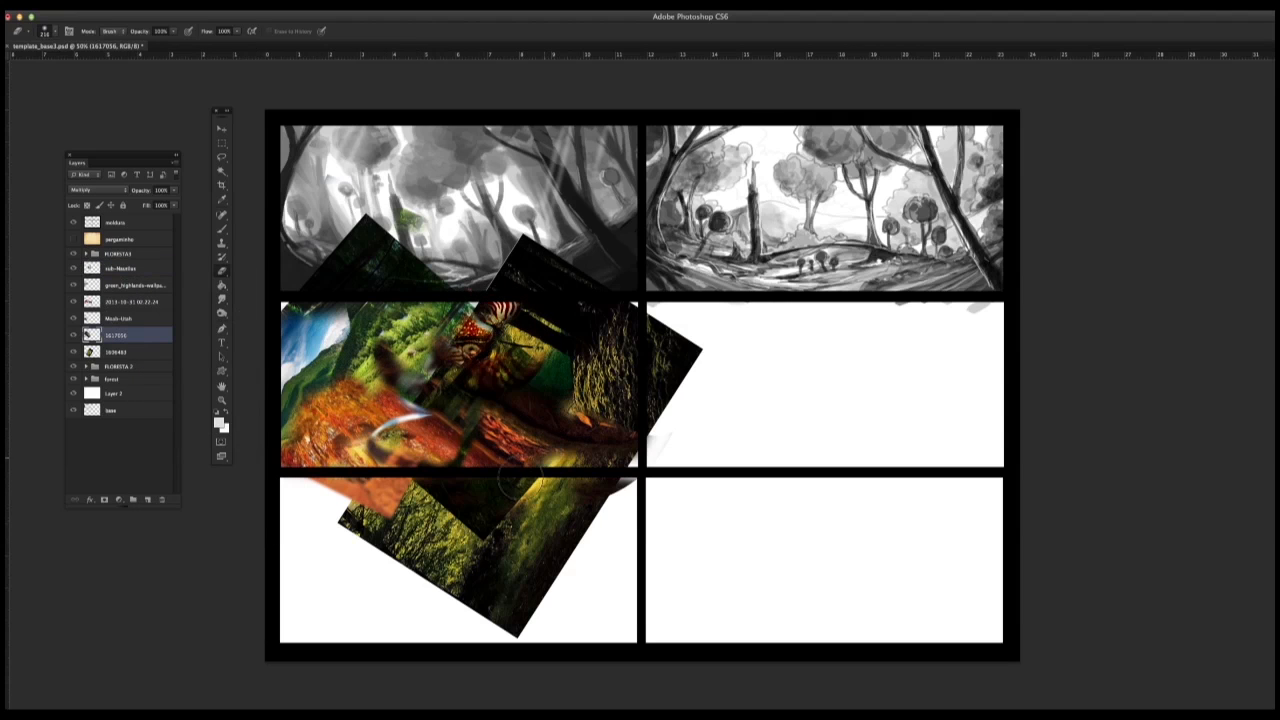
Step: Warp the 1606483 forest photo, bending its right side and lower edge into curves that follow the collage, and apply it
left_click(99, 351)
left_click(73, 352)
left_click(73, 352)
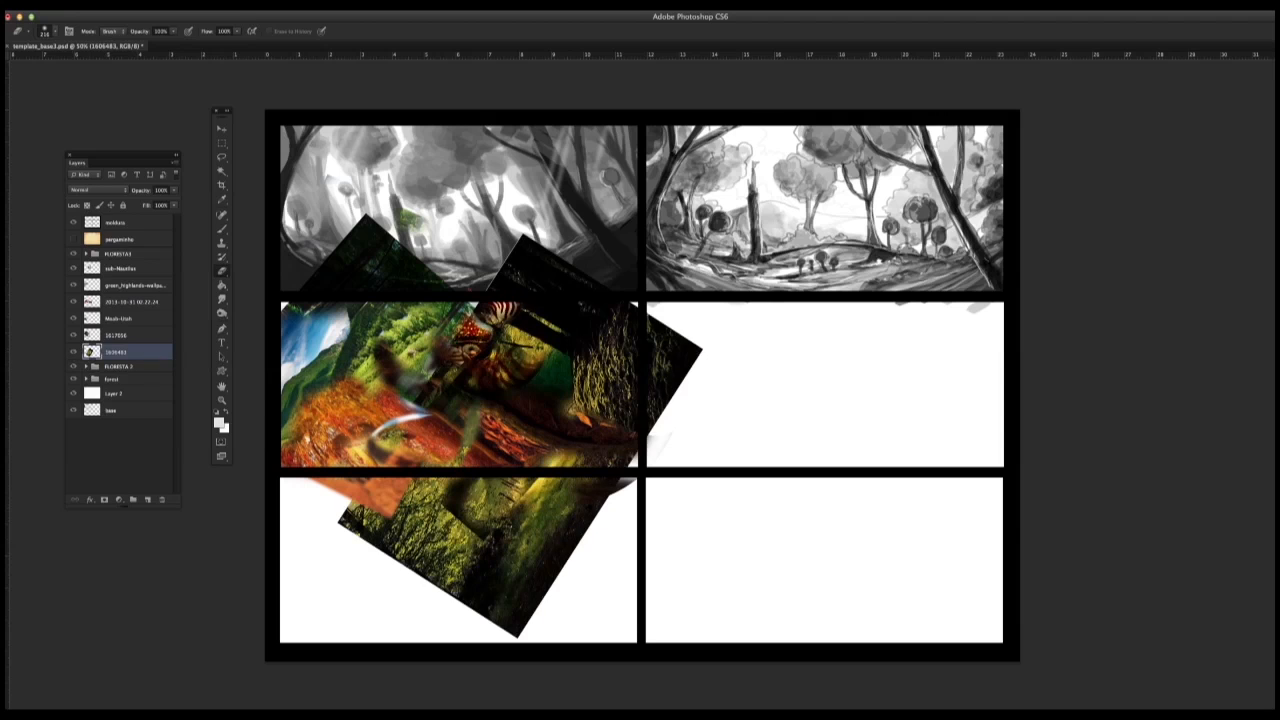
left_click(110, 5)
mouse_move(150, 243)
left_click(270, 314)
left_click_drag(695, 350, 645, 437)
left_click_drag(545, 285, 575, 250)
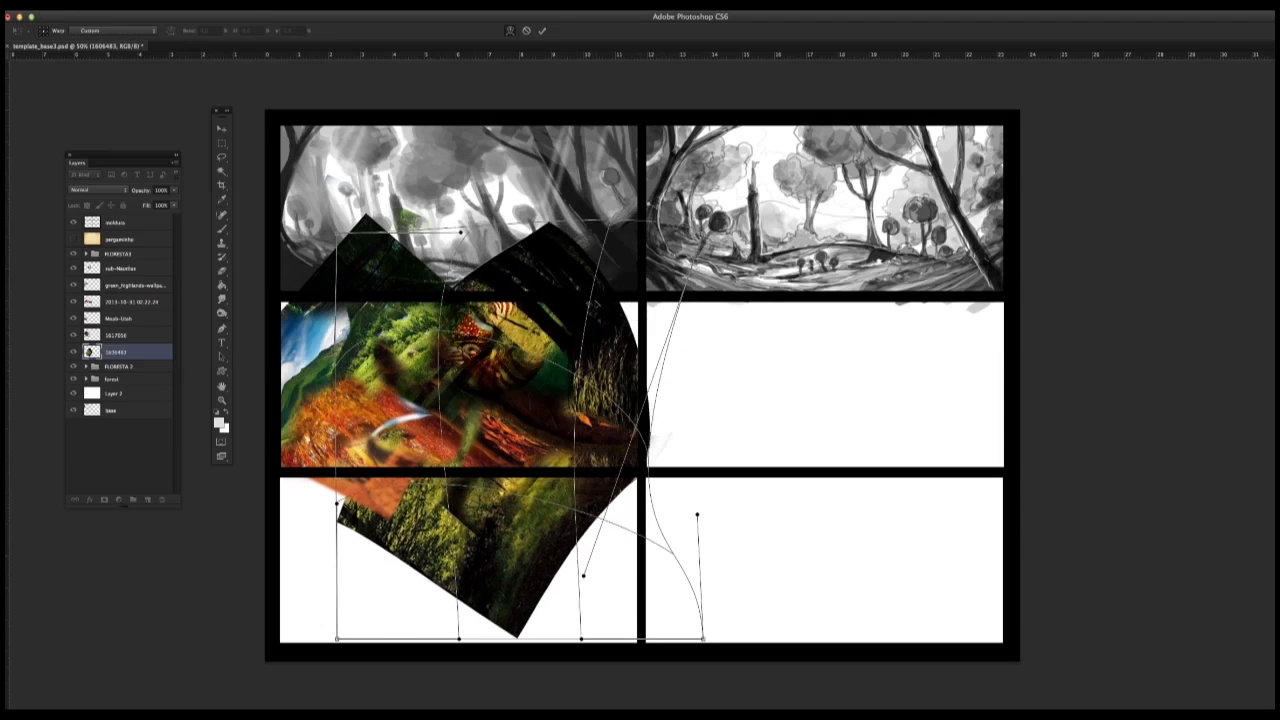
left_click_drag(597, 490, 555, 510)
left_click_drag(440, 500, 410, 485)
left_click_drag(230, 437, 237, 444)
left_click(222, 129)
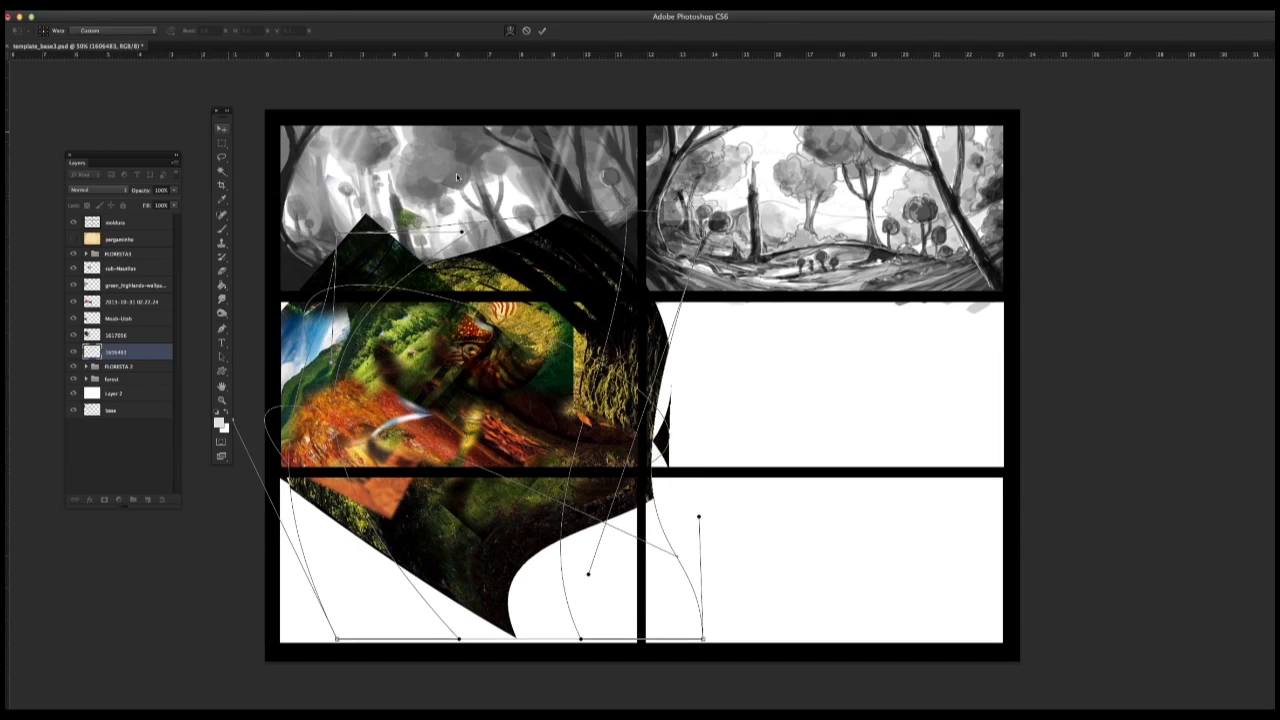
left_click(794, 257)
Step: Merge all the collage photo layers, from sub-Nautilus down to 1606483, into one layer
left_click(121, 268)
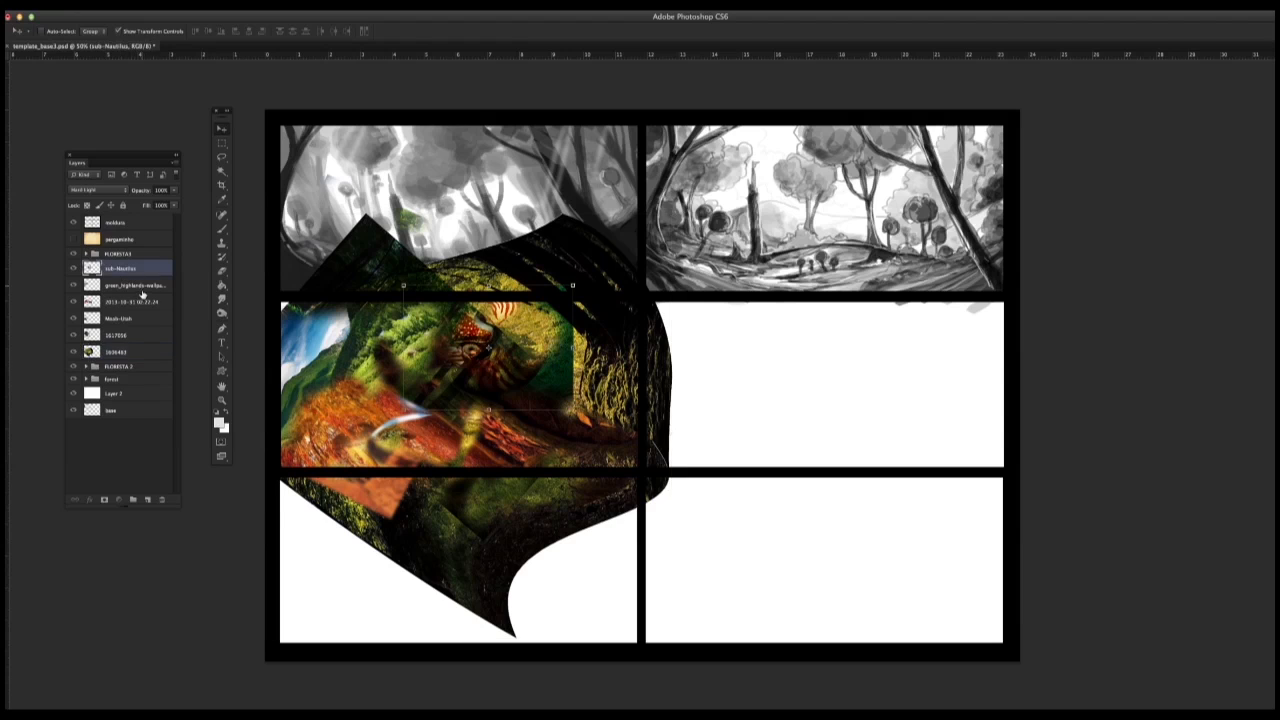
left_click(128, 352, "shift")
key("ctrl+e")
Step: Cut out the middle-left panel area of the collage, delete the leftover merged layer, and paste the cut piece back in place
key("m")
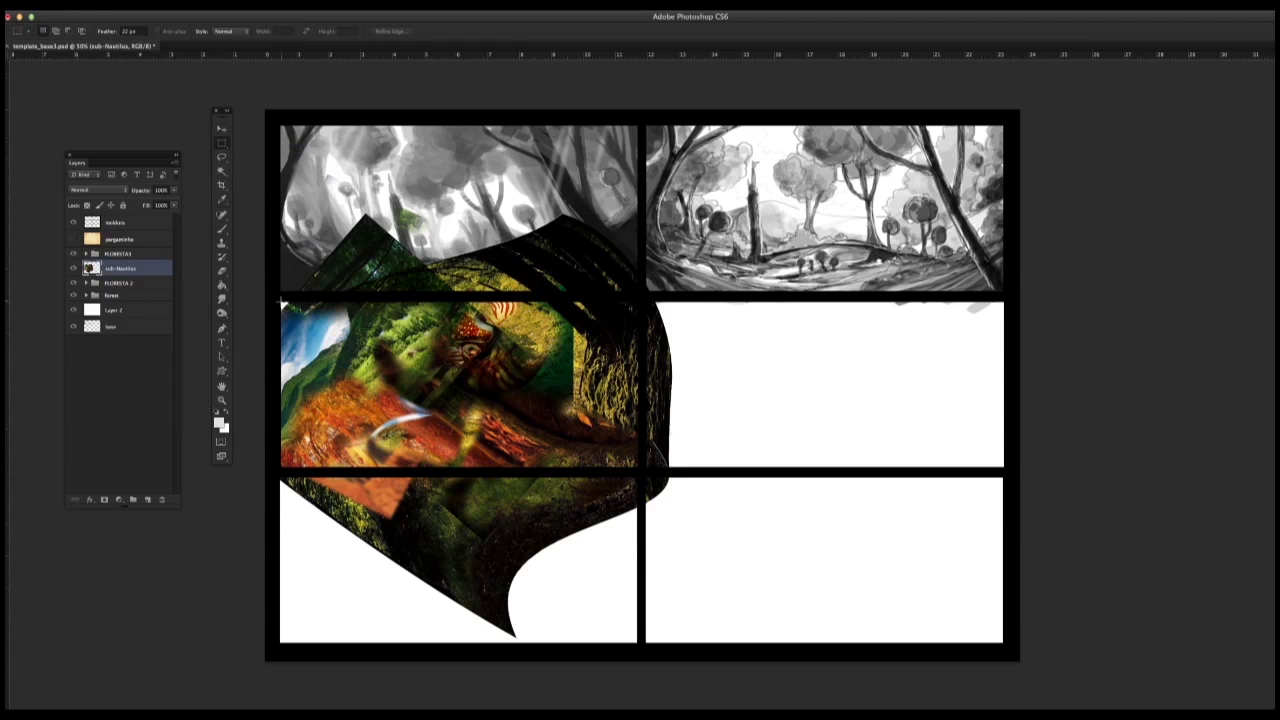
left_click_drag(296, 307, 631, 467)
left_click_drag(460, 402, 638, 467)
key("super+x")
left_click_drag(127, 270, 161, 499)
left_click(114, 8)
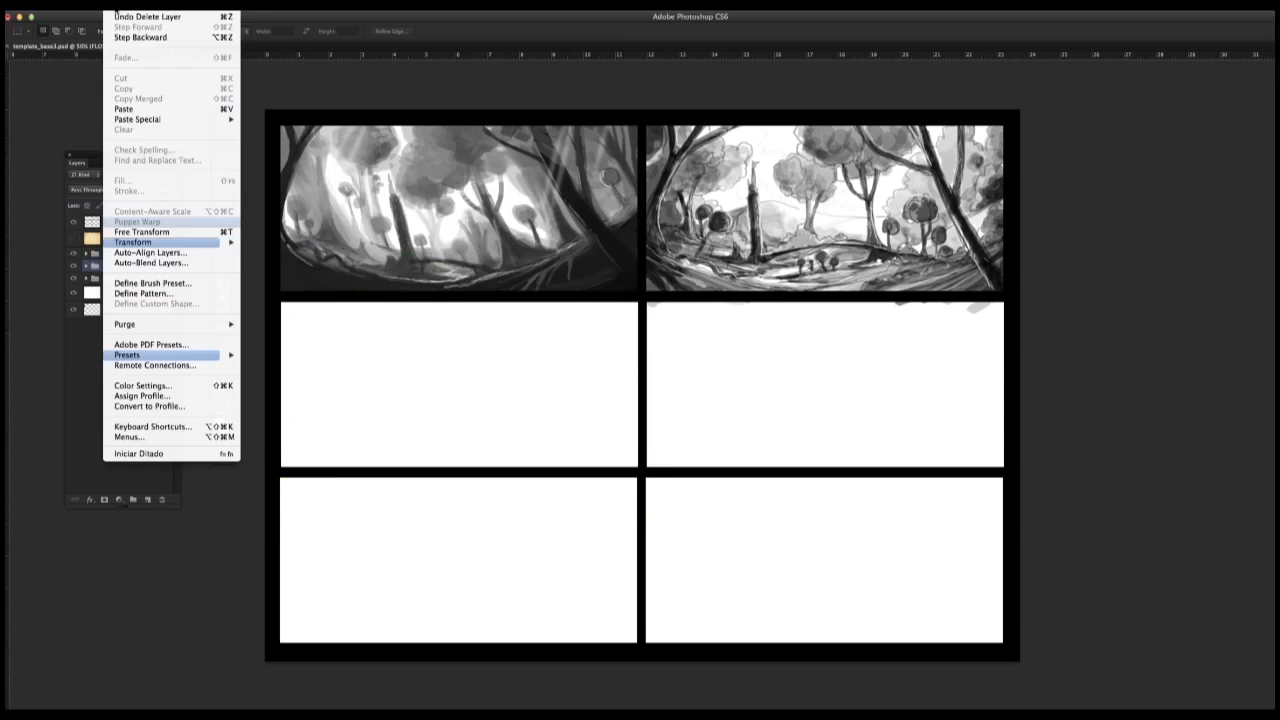
mouse_move(148, 120)
left_click(268, 120)
Step: Start transforming the pasted collage and pull its lower-right corner slightly beyond the panel
left_click(114, 9)
mouse_move(150, 243)
left_click(290, 263)
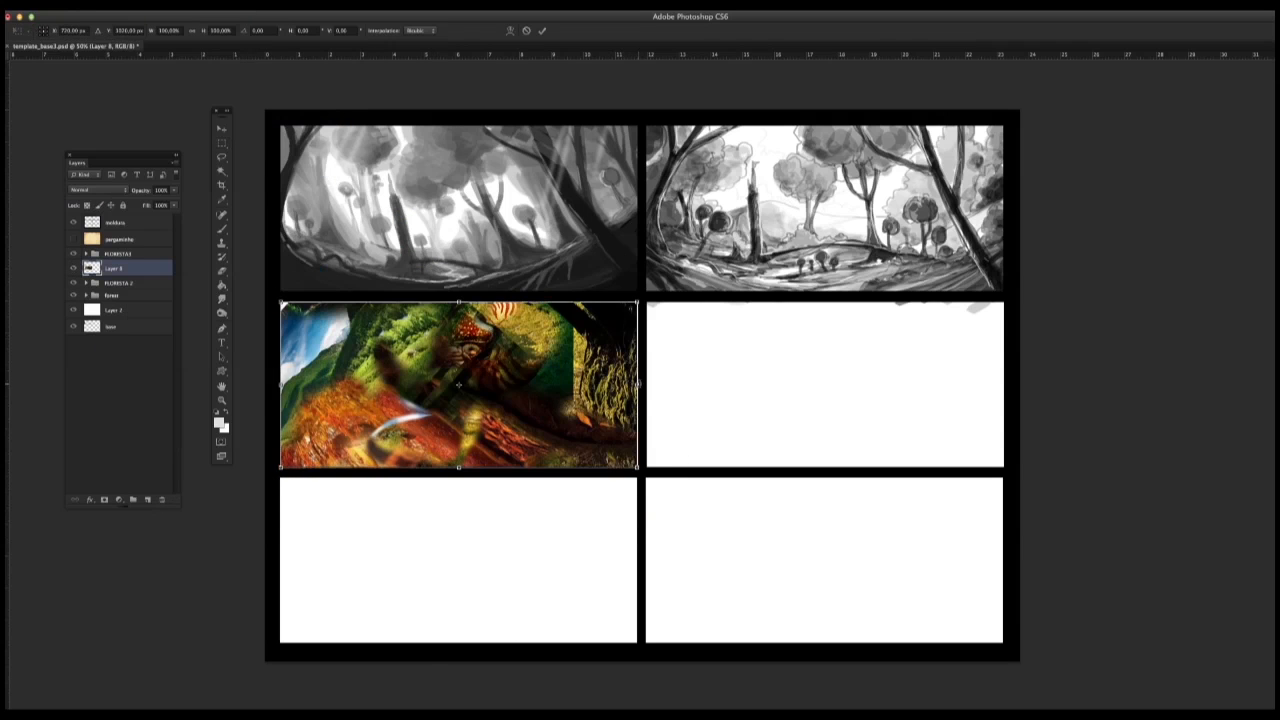
right_click(568, 396)
left_click(592, 420)
left_click_drag(637, 467, 641, 475)
Step: Warp the collage, pulling its centre down and right, stretching its outer edges past the panel borders, and apply it
right_click(475, 409)
left_click(500, 483)
mouse_move(412, 354)
left_mouse_down()
mouse_move(371, 330)
mouse_move(430, 372)
left_mouse_up()
left_click_drag(518, 350, 508, 364)
left_click_drag(405, 420, 442, 450)
left_click_drag(515, 415, 531, 433)
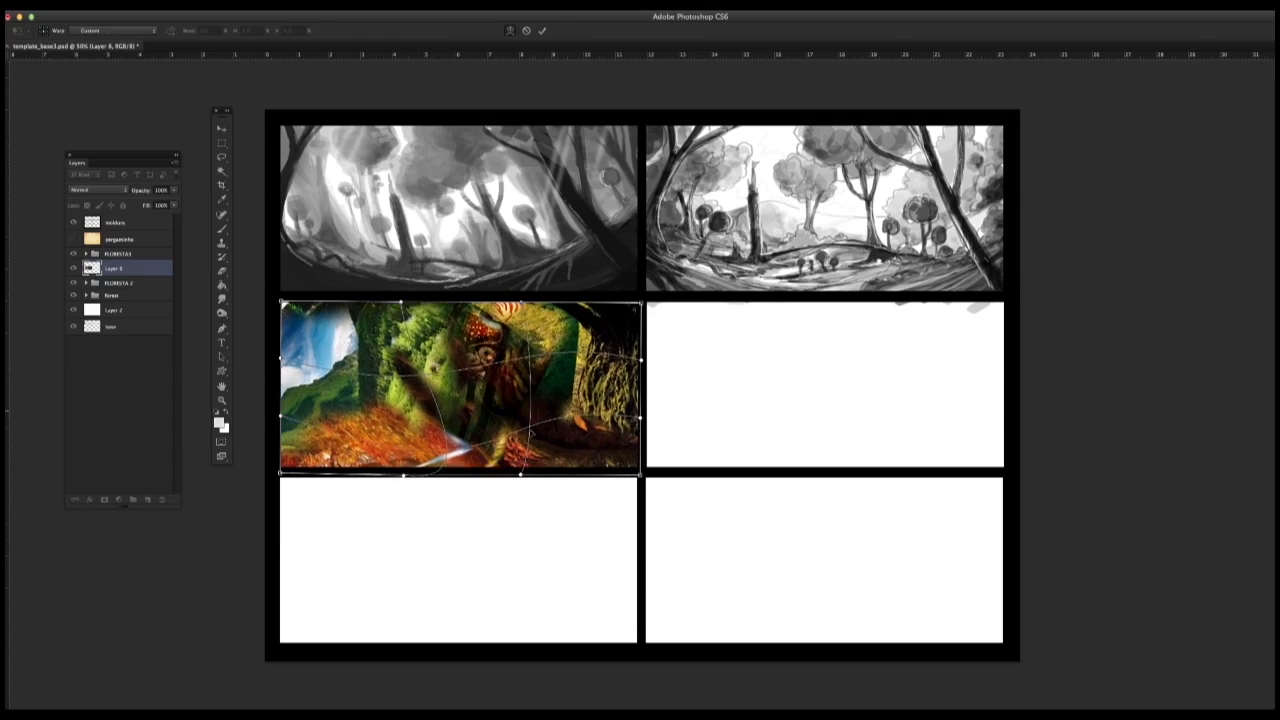
left_click_drag(524, 358, 513, 374)
left_click_drag(401, 302, 393, 288)
mouse_move(641, 303)
left_mouse_down()
mouse_move(650, 285)
mouse_move(647, 299)
left_mouse_up()
left_click_drag(281, 358, 268, 357)
left_click_drag(281, 416, 267, 420)
key("Return")
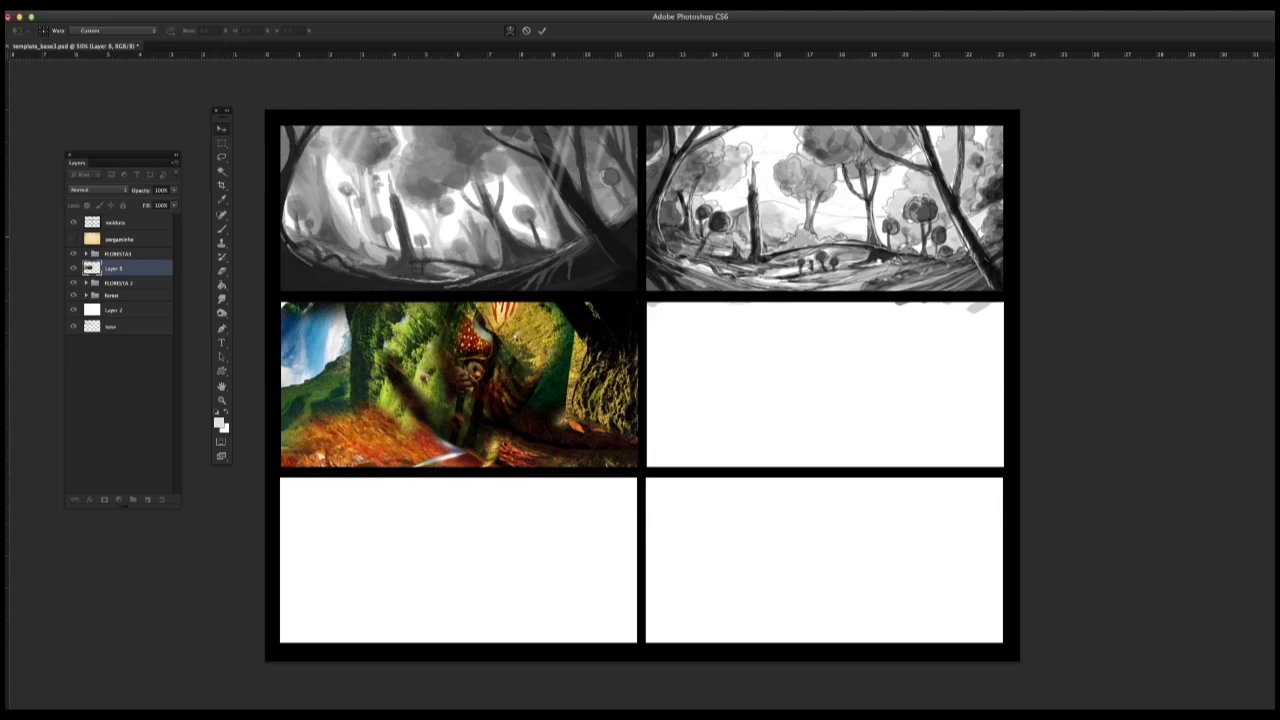
Step: Trim the collage's stray edge and stretch the layer slightly to cover the gap along the panel's upper border
key("m")
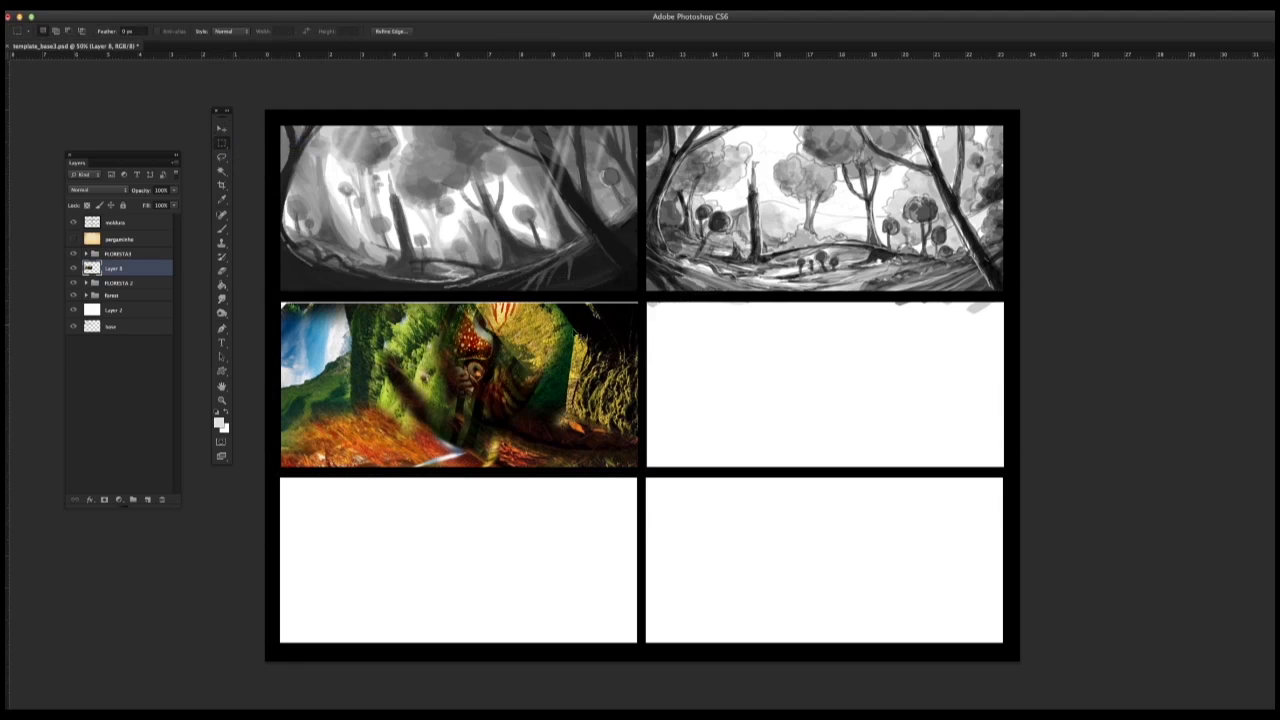
key("super+d")
left_click_drag(699, 306, 716, 302)
key("super+x")
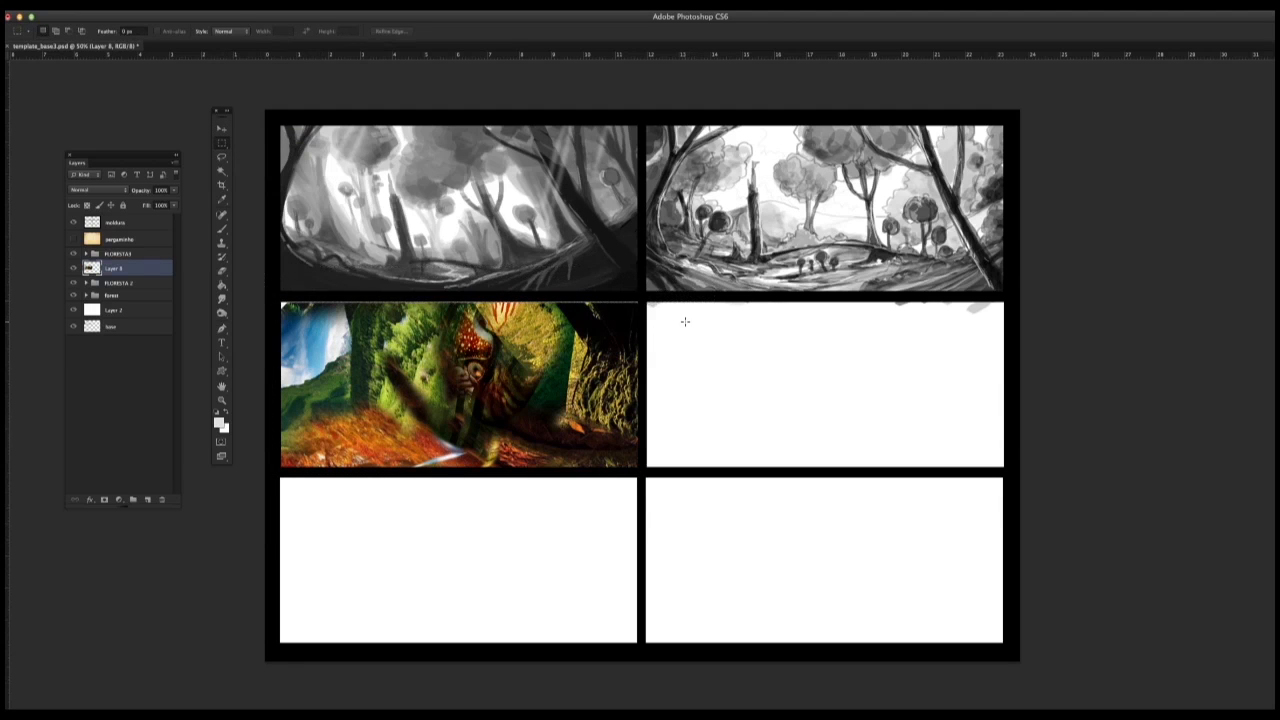
left_click(112, 5)
mouse_move(145, 243)
left_click(270, 296)
key("m")
key("Return")
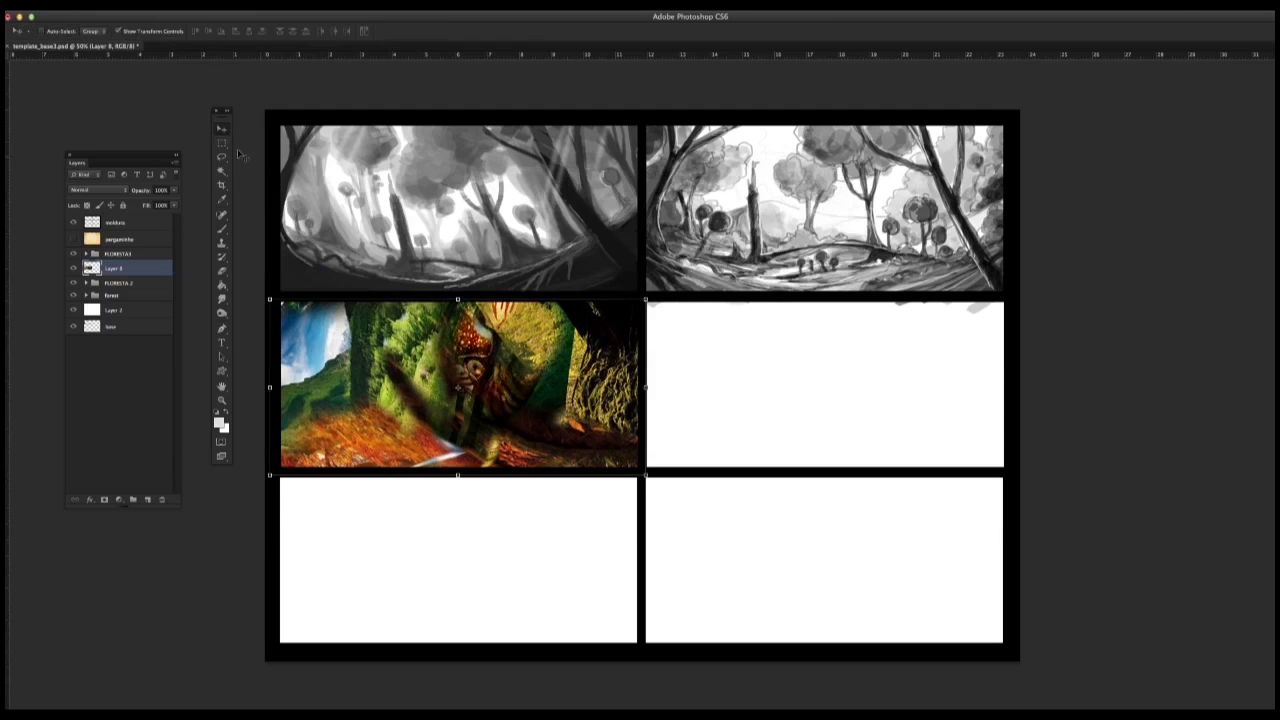
Step: Choose the 36 px textured brush and paint dark leaning trunks, blue sky and an orange-brown diagonal over the collage
left_click(222, 229)
right_click(413, 320)
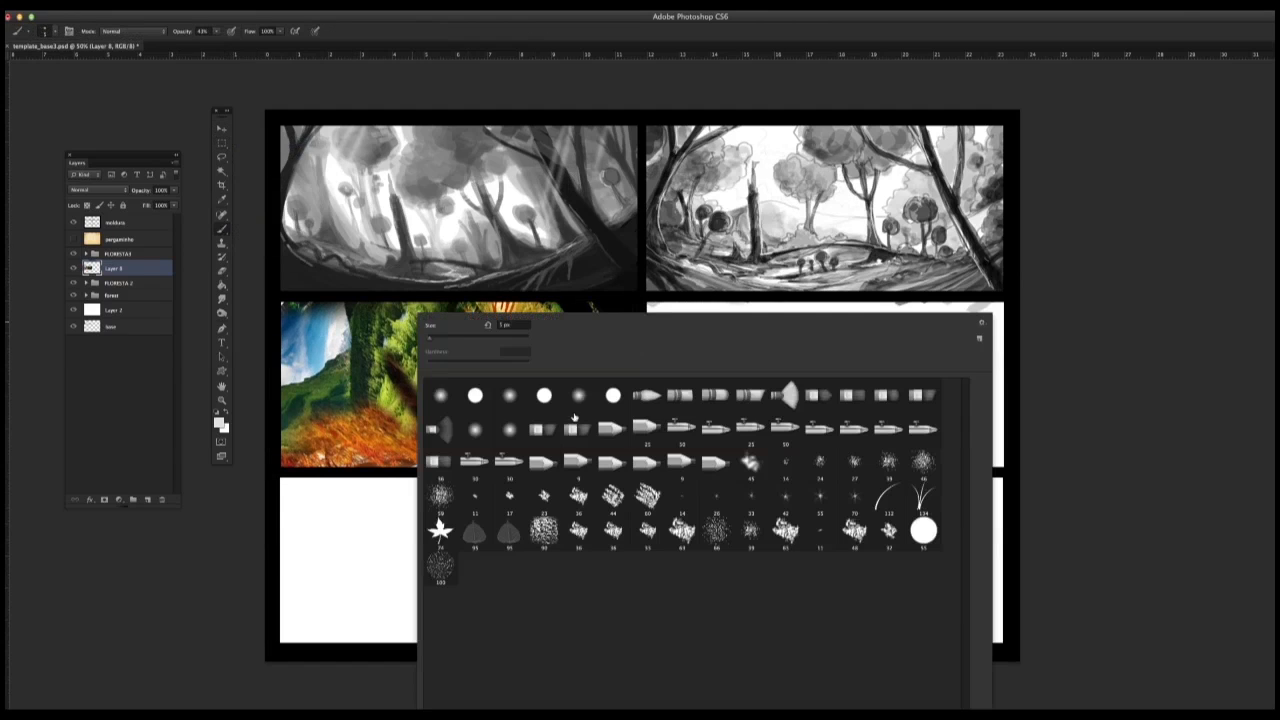
left_click(571, 510)
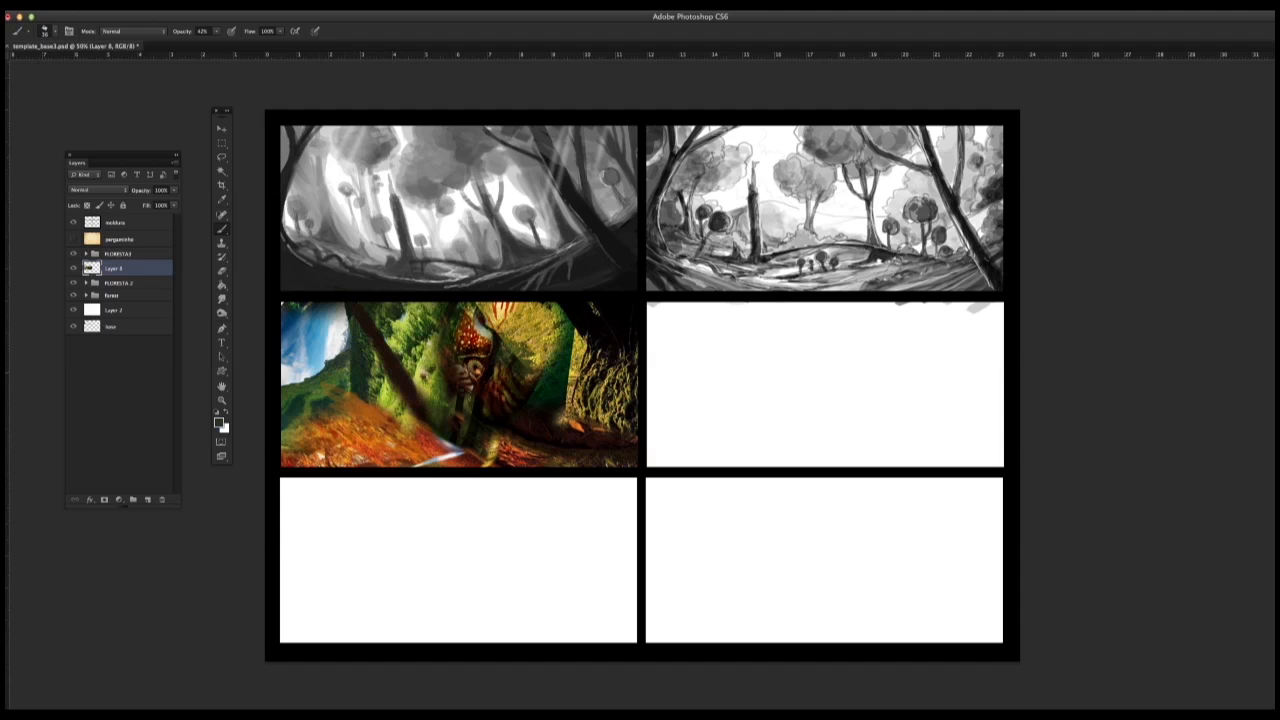
left_click_drag(345, 345, 298, 385)
left_click(312, 328, "alt")
left_click_drag(325, 310, 292, 332)
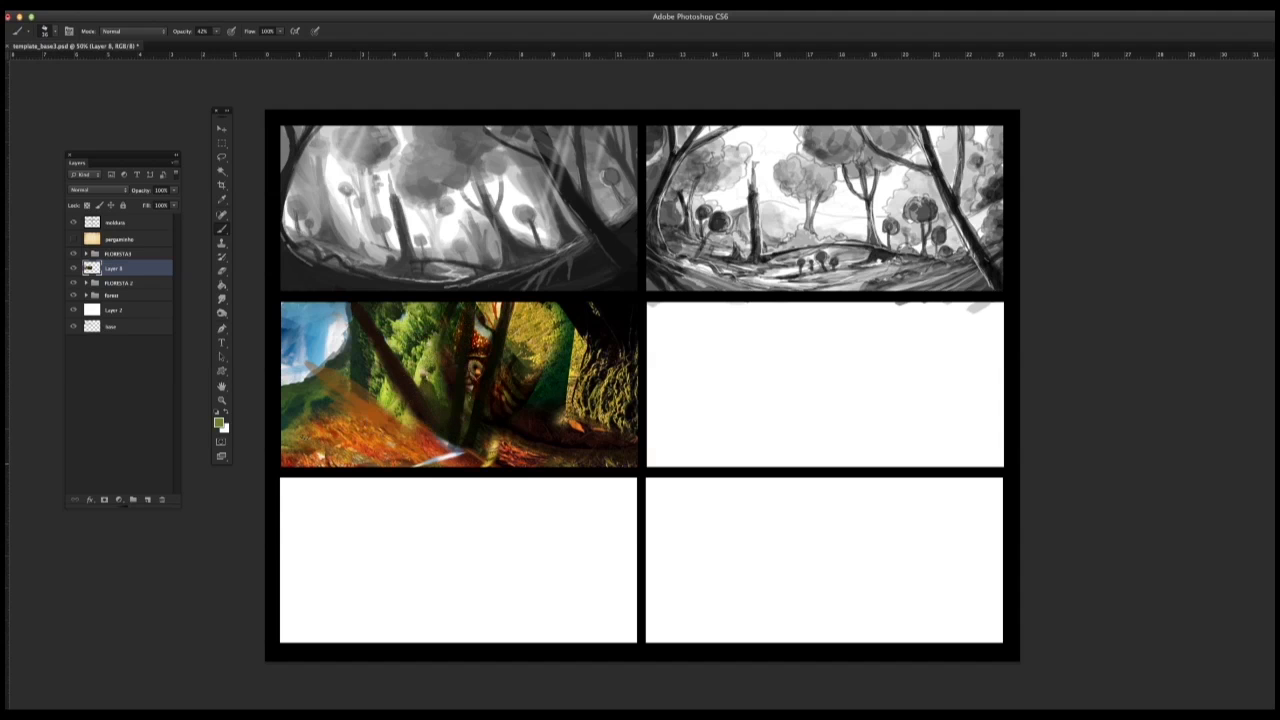
Step: Paint sweeping olive and ochre ground strokes across the lower-right part of the middle-left panel
left_click_drag(486, 463, 654, 420)
left_click_drag(592, 474, 655, 457)
left_click_drag(534, 460, 651, 430)
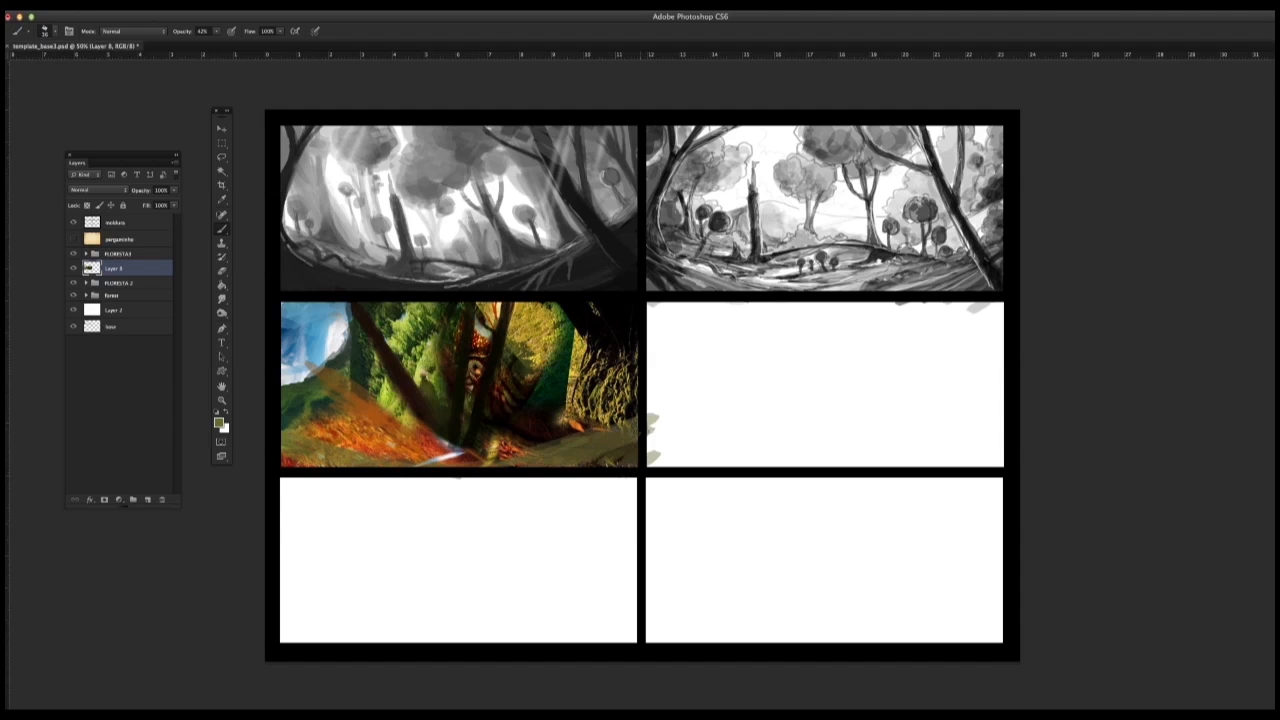
left_click(645, 453, "alt")
mouse_move(588, 462)
left_mouse_down()
mouse_move(653, 450)
mouse_move(648, 422)
left_mouse_up()
left_click(604, 412, "alt")
left_click_drag(484, 464, 618, 430)
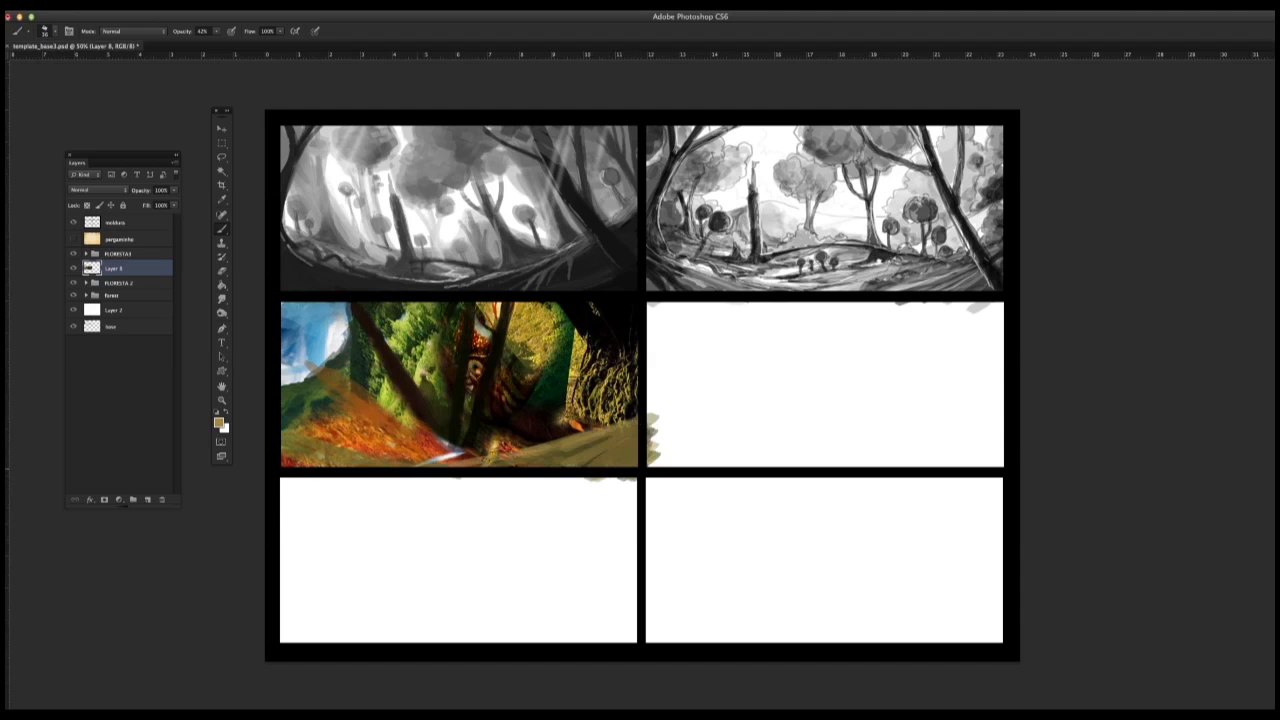
left_click_drag(500, 467, 630, 426)
left_click_drag(502, 465, 635, 430)
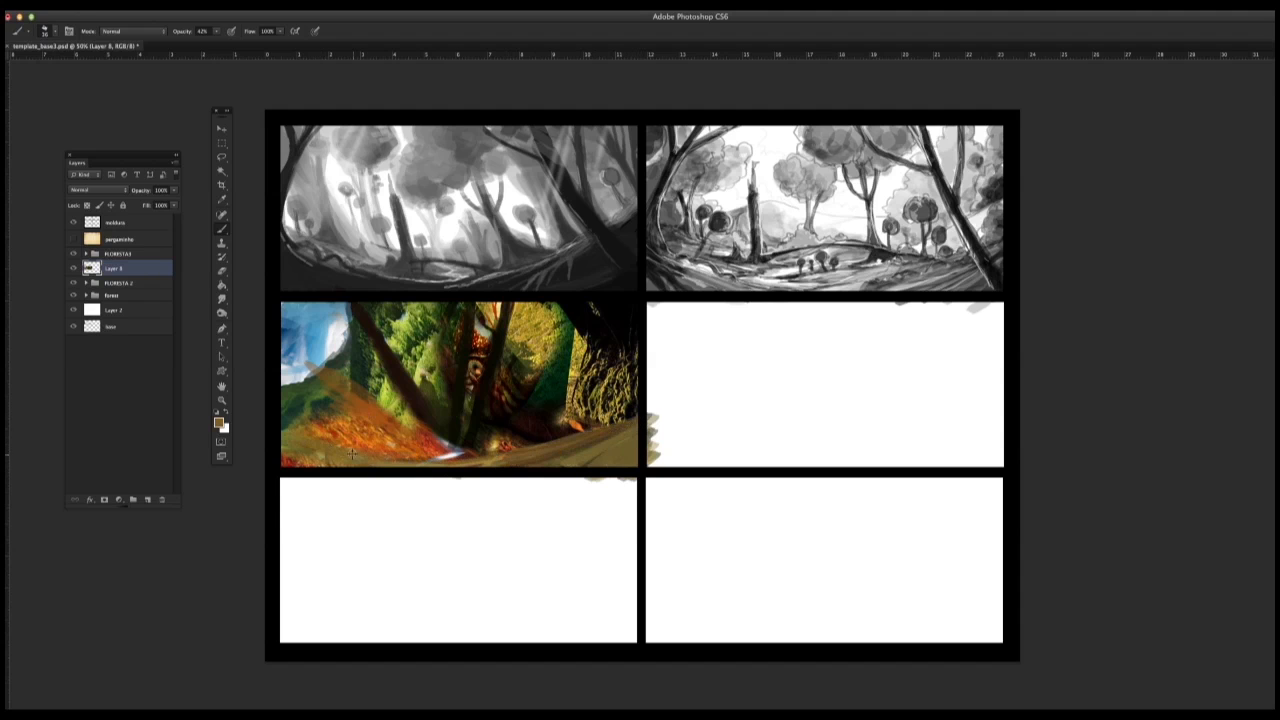
Step: Paint a reddish-brown fallen trunk across the panel's left side and reddish-brown light on the central trunks
left_click(392, 421, "alt")
left_click_drag(408, 434, 284, 346)
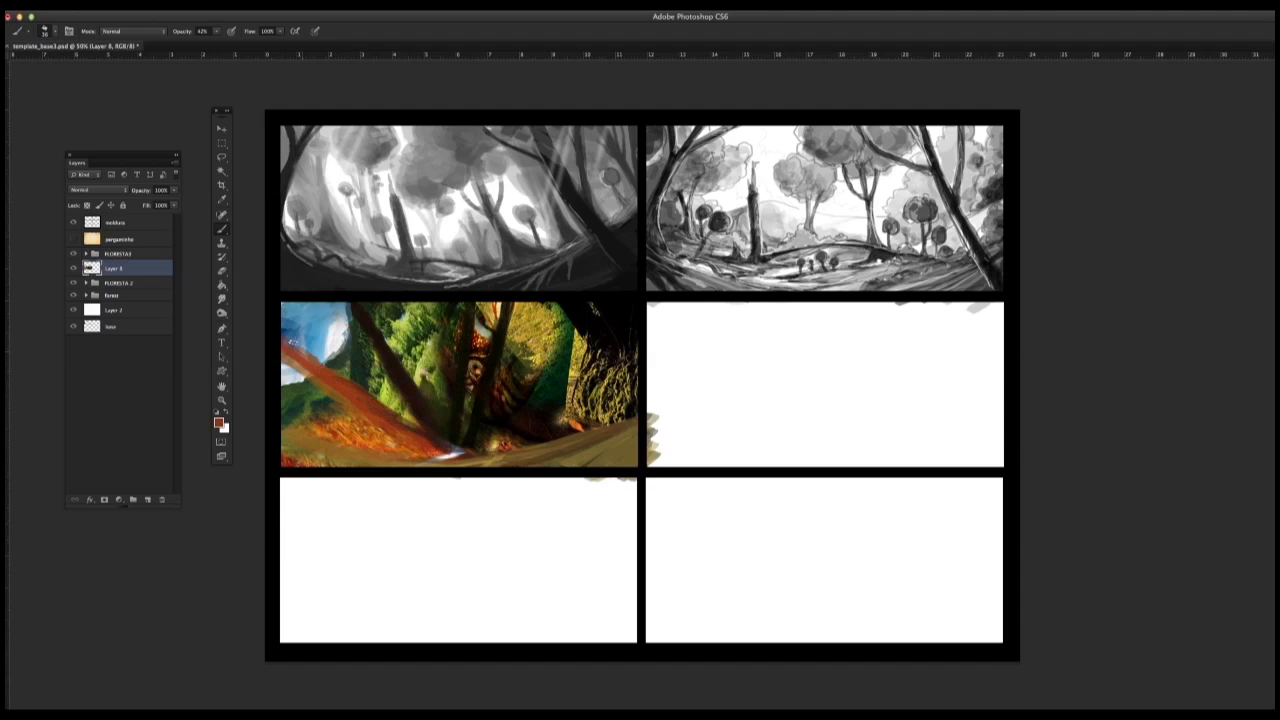
mouse_move(480, 304)
left_mouse_down()
mouse_move(459, 446)
mouse_move(480, 450)
left_mouse_up()
Step: Paint curved green and ochre ground strokes across the lower-left part of the middle-left panel
left_click(392, 368, "alt")
left_click_drag(283, 432, 367, 452)
left_click_drag(302, 437, 389, 456)
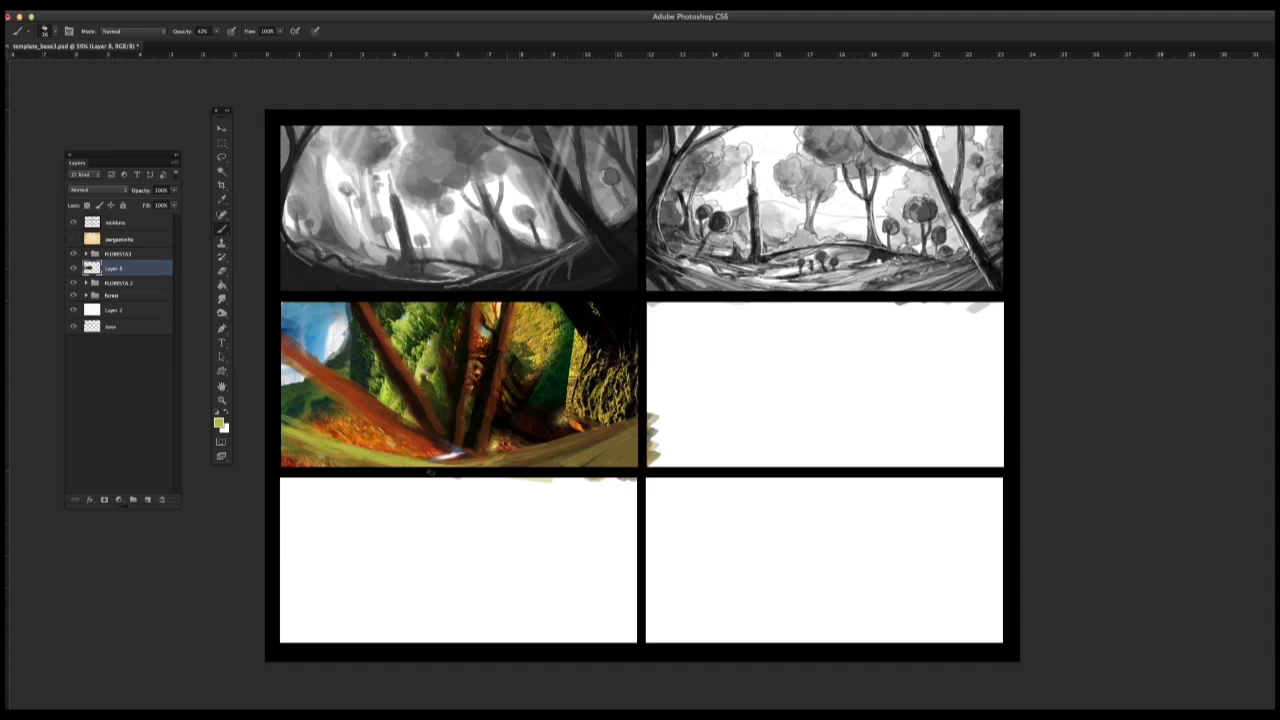
left_click(345, 450, "alt")
mouse_move(284, 440)
left_mouse_down()
mouse_move(386, 475)
mouse_move(338, 457)
mouse_move(362, 463)
left_mouse_up()
left_click(309, 462, "alt")
left_click_drag(283, 420, 402, 463)
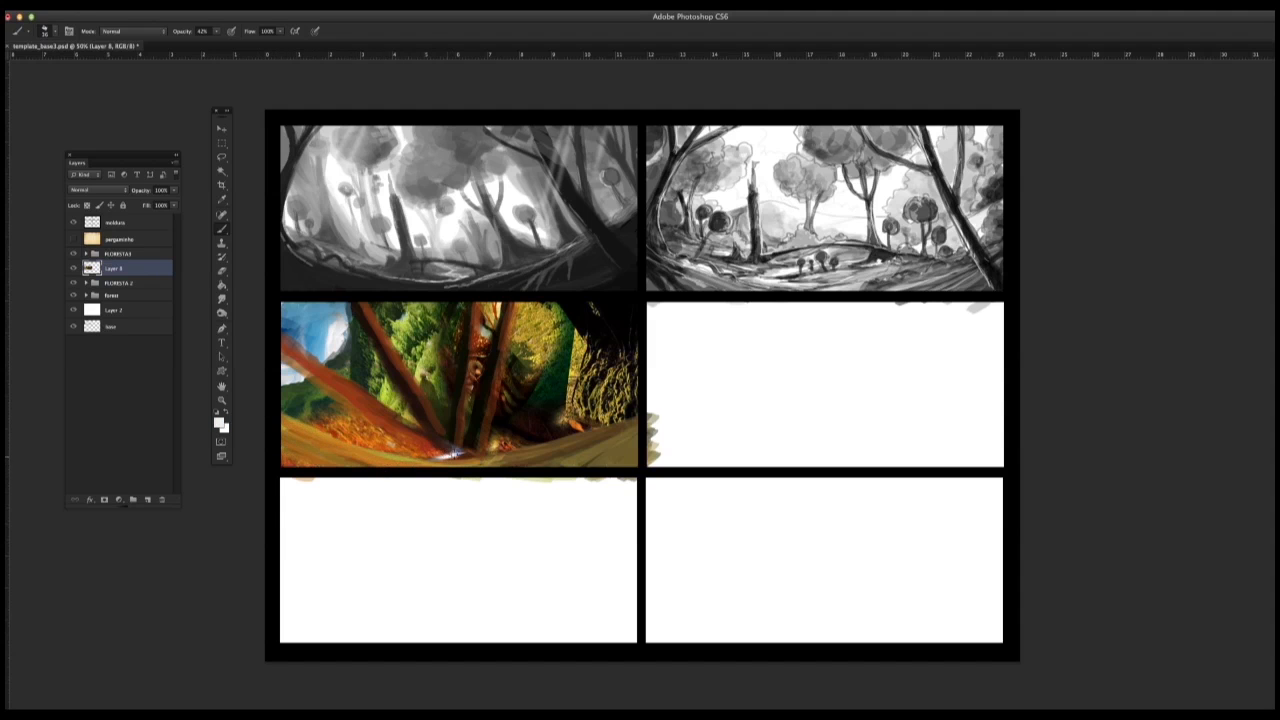
Step: Paint a white path winding along the ground and up behind the trunks, and begin darkening the trees beside it
left_click_drag(434, 460, 526, 433)
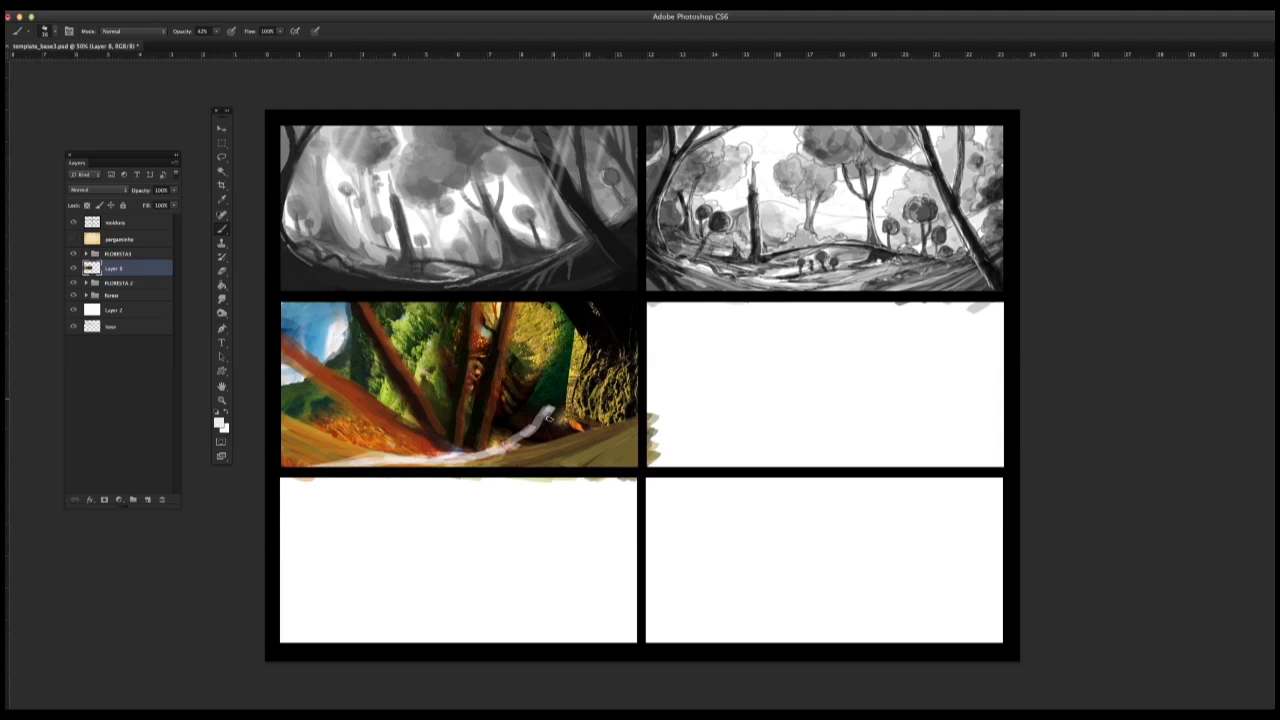
left_click_drag(458, 456, 555, 382)
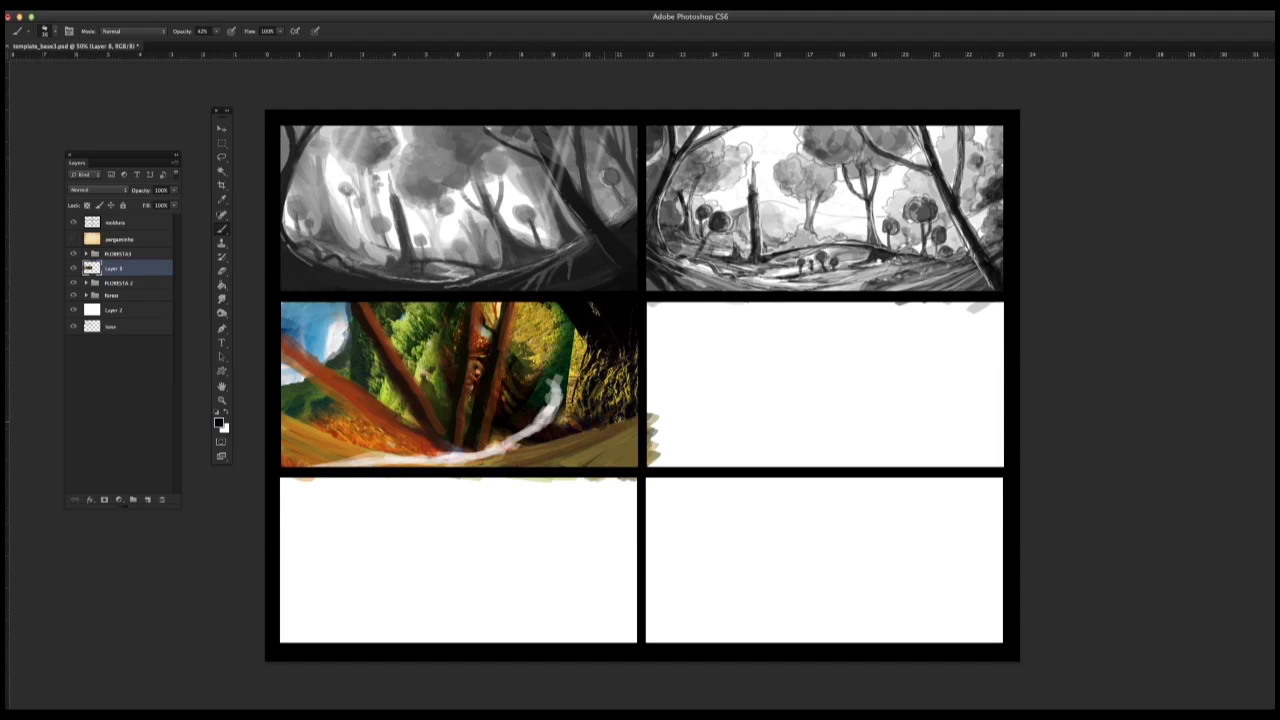
left_click(610, 385, "alt")
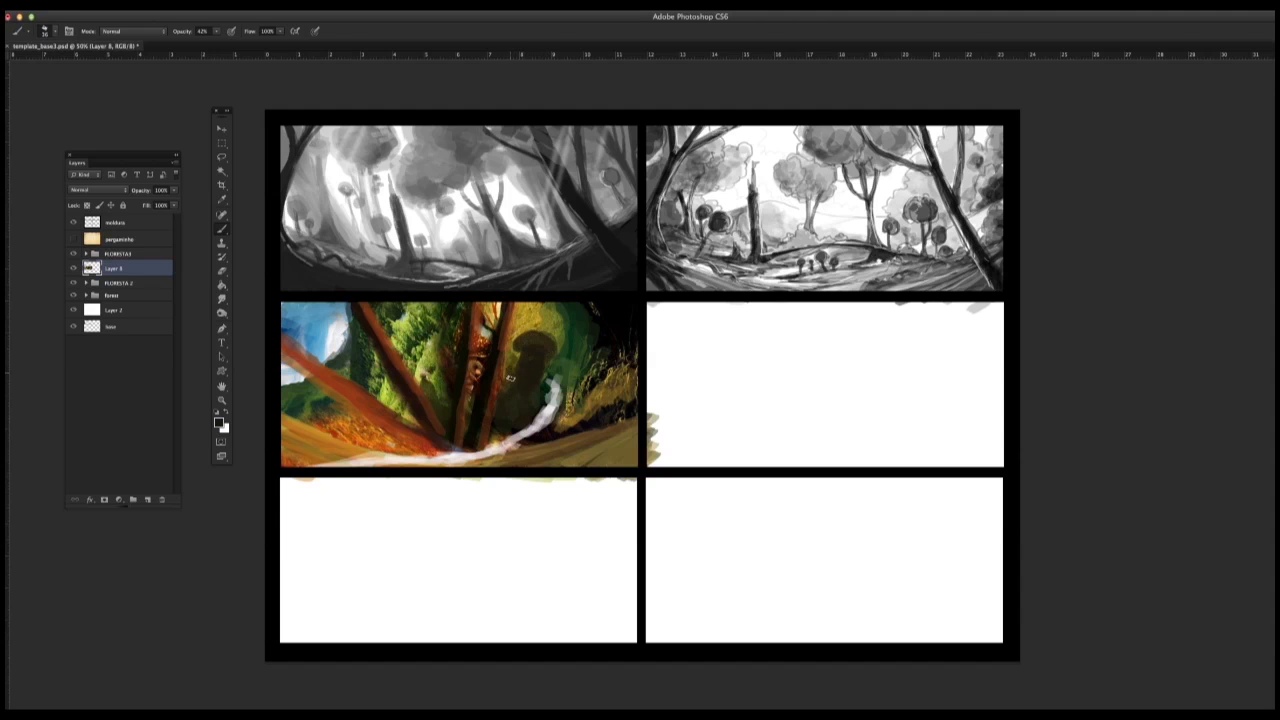
Step: Reduce the brush size and paint sampled olive and ochre tones around the dark mushroom-like shape beside the path
right_click(530, 386)
left_click_drag(556, 343, 551, 343)
left_click(484, 343, "alt")
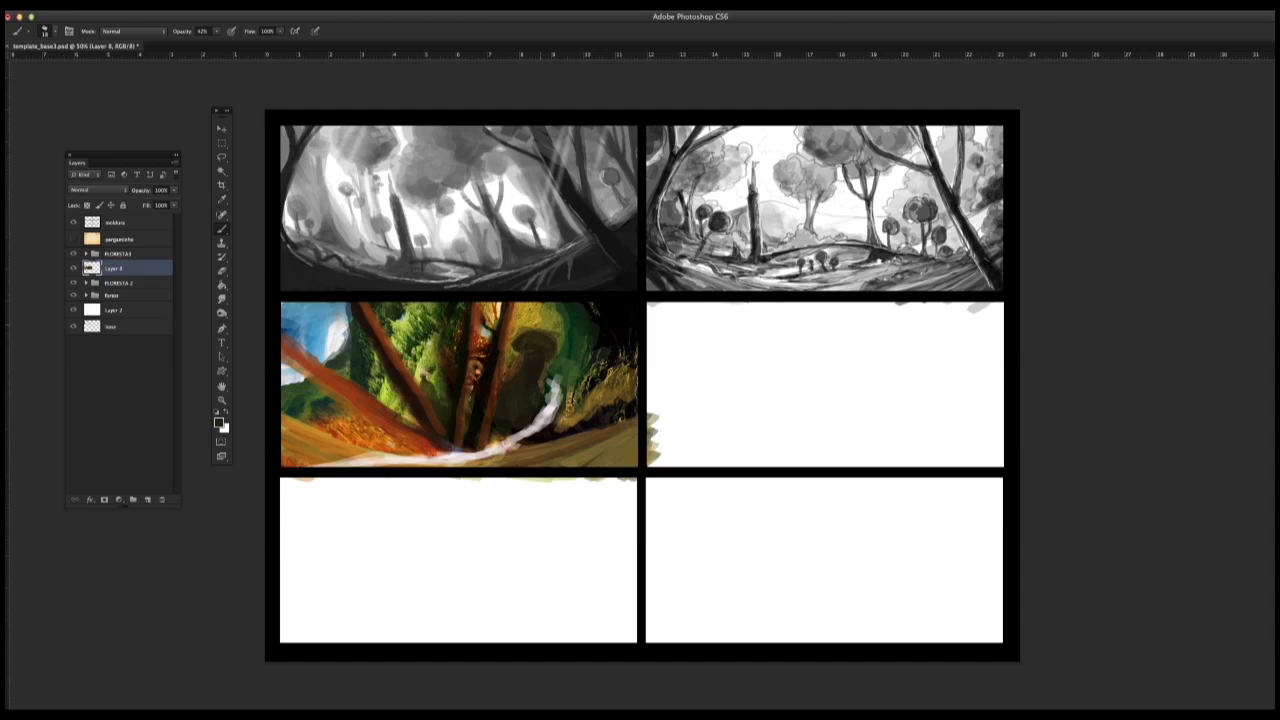
left_click(557, 337, "alt")
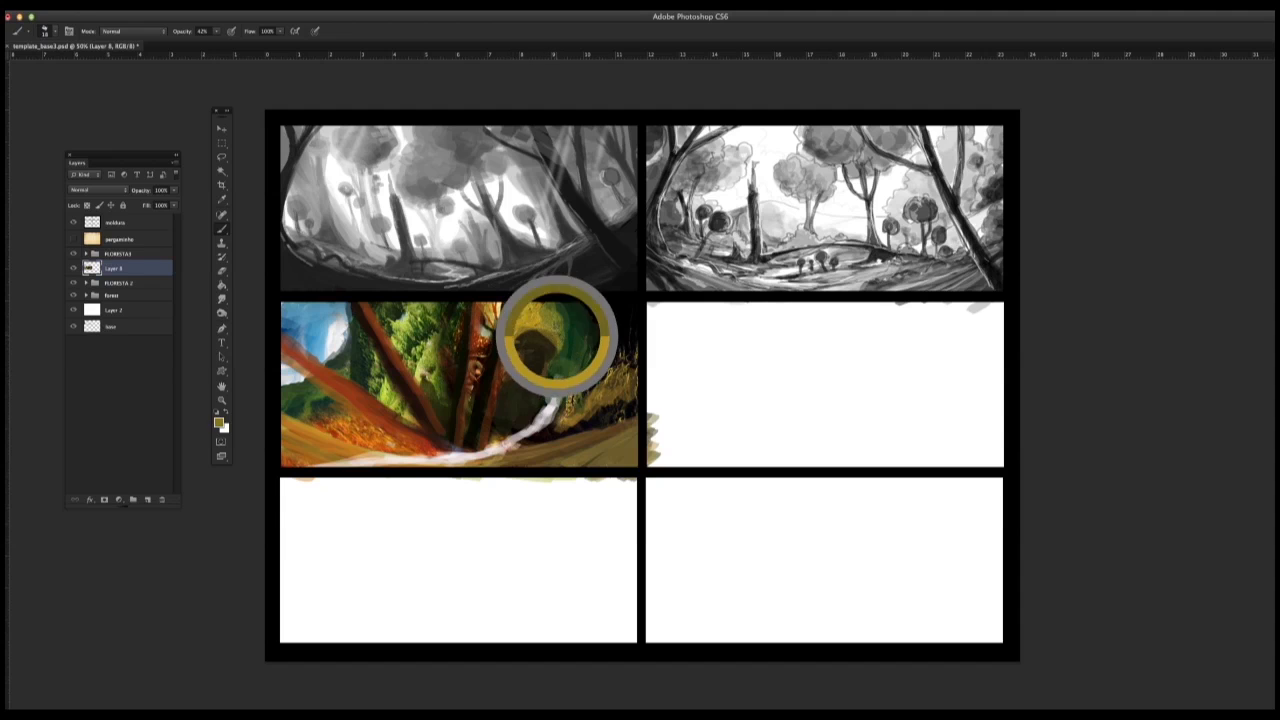
mouse_move(556, 326)
left_mouse_down()
mouse_move(548, 370)
mouse_move(553, 325)
mouse_move(506, 358)
mouse_move(565, 358)
mouse_move(580, 331)
left_mouse_up()
left_click(530, 322, "alt")
left_click(553, 350, "alt")
left_click(541, 344, "alt")
left_click(555, 378, "alt")
Step: Paint green and olive grass over the slope right of the path and touch up the ground at the panel's left edge
mouse_move(566, 348)
left_mouse_down()
mouse_move(541, 387)
mouse_move(548, 425)
mouse_move(533, 425)
mouse_move(539, 413)
mouse_move(510, 431)
mouse_move(516, 445)
mouse_move(621, 399)
left_mouse_up()
left_click(530, 434, "alt")
left_click(534, 412, "alt")
left_click(533, 389, "alt")
left_click(568, 417, "alt")
left_click(601, 411, "alt")
left_click_drag(584, 421, 647, 400)
left_click(579, 393, "alt")
left_click_drag(535, 439, 654, 399)
left_click_drag(578, 432, 495, 431)
left_click_drag(508, 411, 496, 421)
left_click_drag(576, 432, 652, 382)
left_click(290, 428, "alt")
mouse_move(283, 411)
left_mouse_down()
mouse_move(410, 452)
mouse_move(284, 459)
mouse_move(301, 446)
left_mouse_up()
Step: Paint green vertical strokes over the foliage between the left leaning trunk and the central trunks
left_click(447, 302, "alt")
mouse_move(431, 311)
left_mouse_down()
mouse_move(432, 346)
mouse_move(446, 306)
left_mouse_up()
left_click_drag(446, 306, 456, 392)
mouse_move(451, 325)
left_mouse_down()
mouse_move(446, 422)
mouse_move(450, 394)
left_mouse_up()
left_click(424, 366, "alt")
left_click(424, 350, "alt")
left_click(420, 376, "alt")
left_click_drag(416, 340, 443, 425)
left_click_drag(440, 370, 445, 408)
Step: Repaint the central trunk in reddish brown with green strokes along its left edge
left_click(467, 349, "alt")
left_click_drag(468, 334, 456, 385)
left_click_drag(465, 308, 455, 394)
mouse_move(460, 332)
left_mouse_down()
mouse_move(457, 435)
mouse_move(468, 350)
left_mouse_up()
left_click(477, 315, "alt")
left_click(405, 439, "alt")
mouse_move(472, 306)
left_mouse_down()
mouse_move(458, 444)
mouse_move(464, 386)
mouse_move(462, 408)
left_mouse_up()
left_click(470, 340, "alt")
left_click(476, 320, "alt")
left_click_drag(472, 304, 458, 440)
Step: Touch up the mushroom-like shape and fill the gap between the two central trunks with olive green
left_click_drag(510, 376, 534, 334)
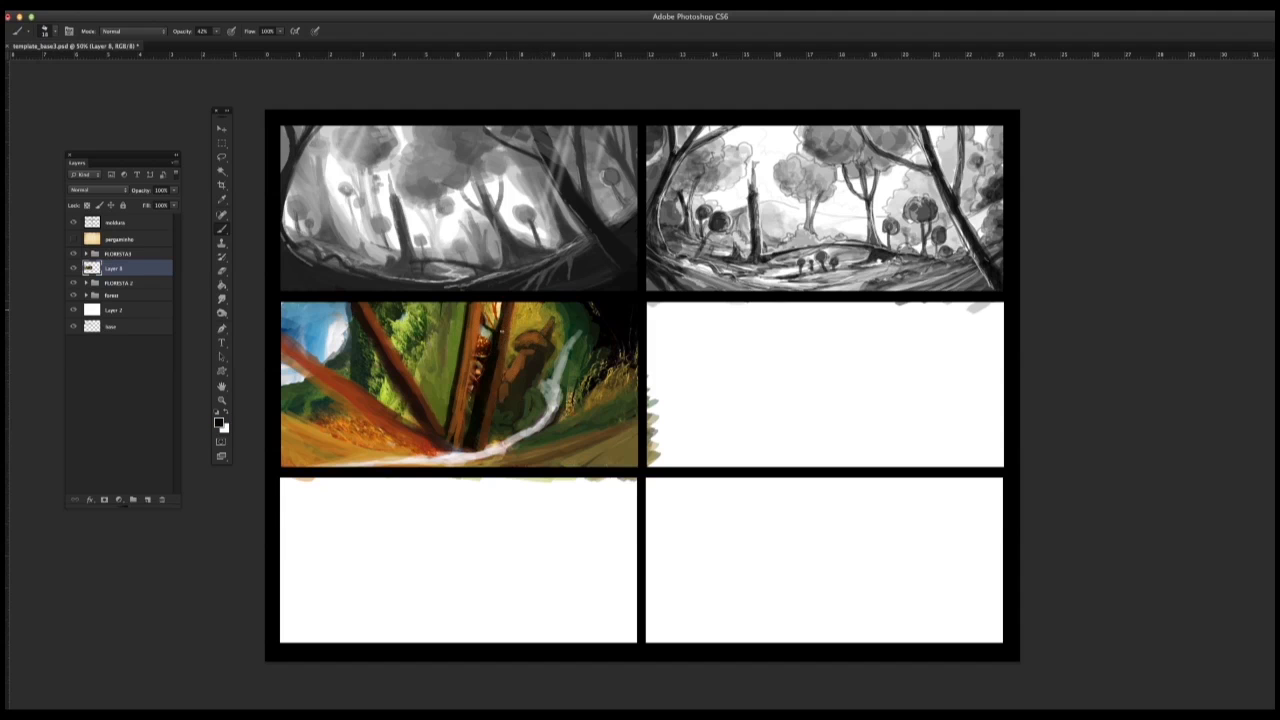
left_click(452, 356, "alt")
mouse_move(485, 322)
left_mouse_down()
mouse_move(463, 434)
mouse_move(490, 342)
mouse_move(482, 380)
left_mouse_up()
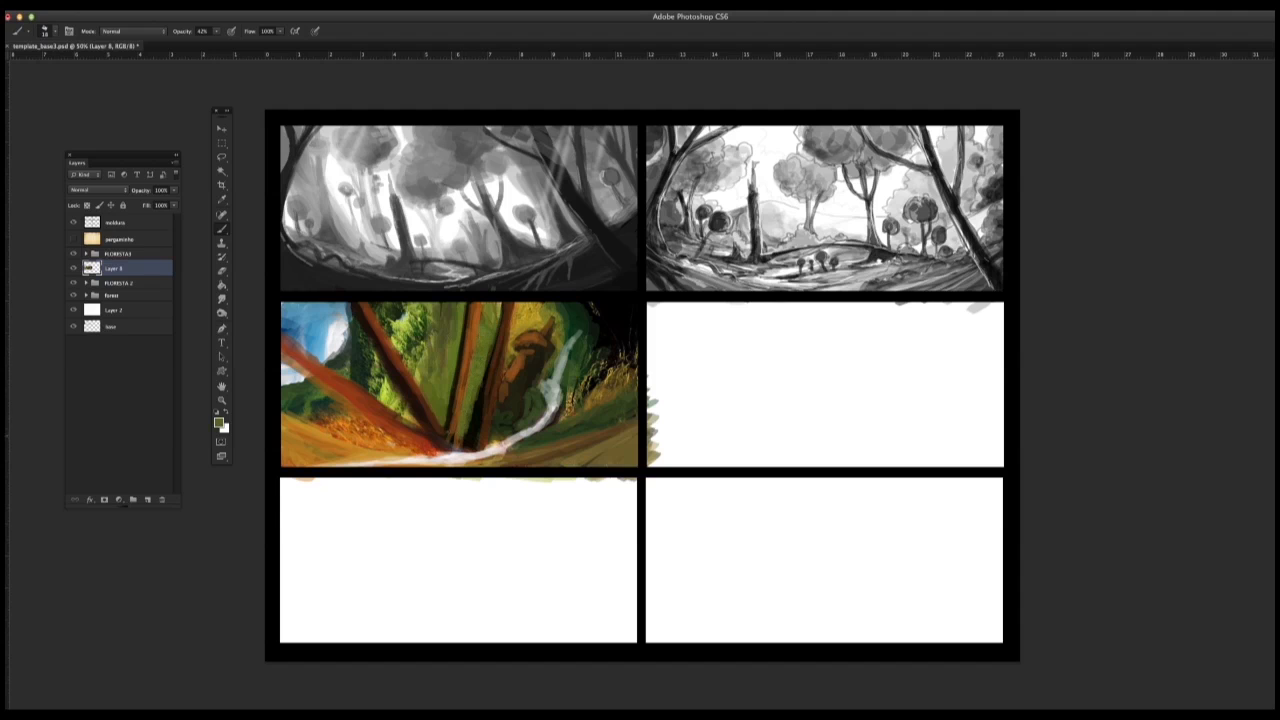
Step: Touch up the foliage around the left leaning trunk with green strokes and refine the edge of the pale stream
left_click(386, 327, "alt")
left_click_drag(402, 324, 374, 384)
left_click(361, 347, "alt")
mouse_move(374, 349)
left_mouse_down()
mouse_move(383, 379)
mouse_move(451, 306)
mouse_move(457, 323)
left_mouse_up()
left_click(386, 388, "alt")
left_click(573, 388, "alt")
left_click_drag(568, 403, 552, 423)
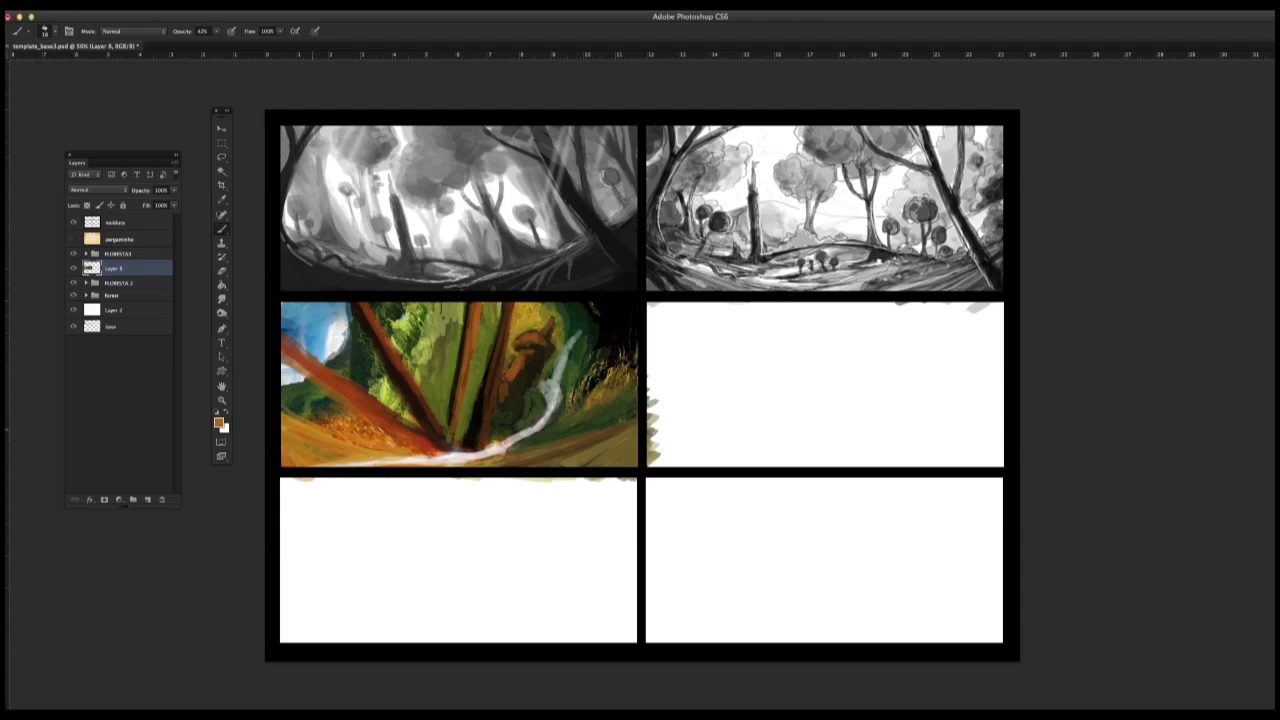
Step: Paint dark green foliage below the sky and repaint the lower-left leaning trunk in brown with a shaded underside
left_click_drag(322, 332, 296, 366)
mouse_move(332, 326)
left_mouse_down()
mouse_move(288, 308)
mouse_move(321, 338)
mouse_move(352, 340)
mouse_move(333, 355)
left_mouse_up()
mouse_move(296, 375)
left_mouse_down()
mouse_move(283, 385)
mouse_move(334, 392)
mouse_move(410, 449)
left_mouse_up()
left_click_drag(282, 345, 415, 454)
left_click_drag(354, 416, 282, 357)
Step: Block in a brown path curving from the mushroom-shaped house past the trunk bases toward the left foreground
left_click(514, 398, "alt")
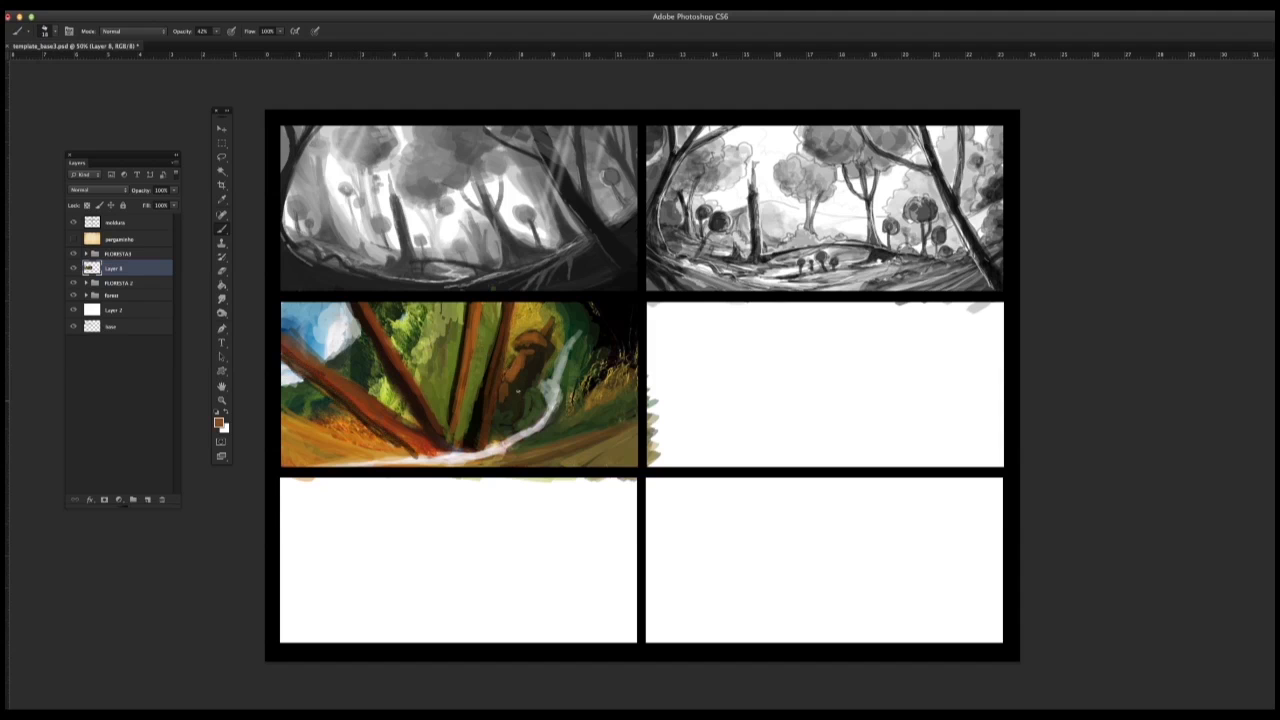
mouse_move(520, 395)
left_mouse_down()
mouse_move(508, 415)
mouse_move(416, 441)
left_mouse_up()
mouse_move(412, 441)
left_mouse_down()
mouse_move(371, 452)
mouse_move(379, 464)
left_mouse_up()
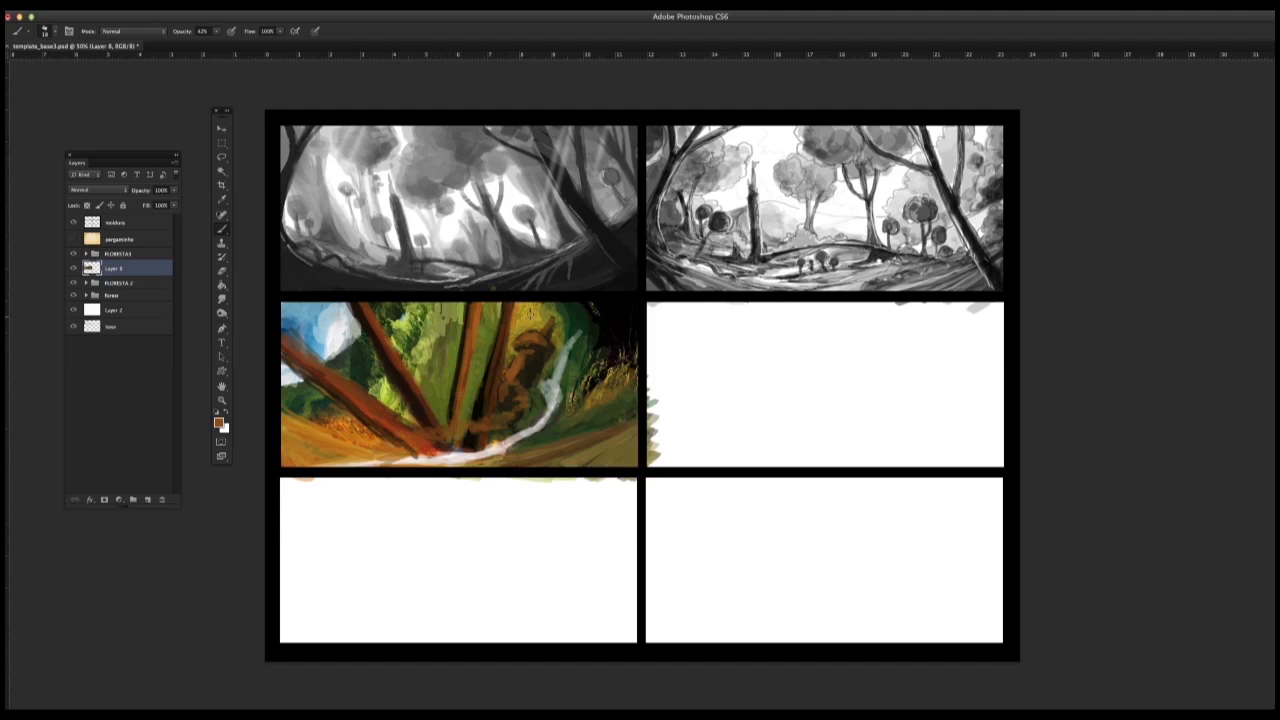
left_click(385, 442, "alt")
mouse_move(449, 427)
left_mouse_down()
mouse_move(418, 436)
mouse_move(519, 409)
left_mouse_up()
left_click_drag(451, 430, 370, 458)
Step: Paint the curving path in ochre and yellow-green from the trunk bases down into the left foreground
left_click(424, 434, "alt")
left_click(367, 448, "alt")
left_click(417, 436, "alt")
left_click(367, 449, "alt")
left_click(395, 406, "alt")
left_click_drag(408, 442, 382, 449)
left_click_drag(398, 454, 378, 466)
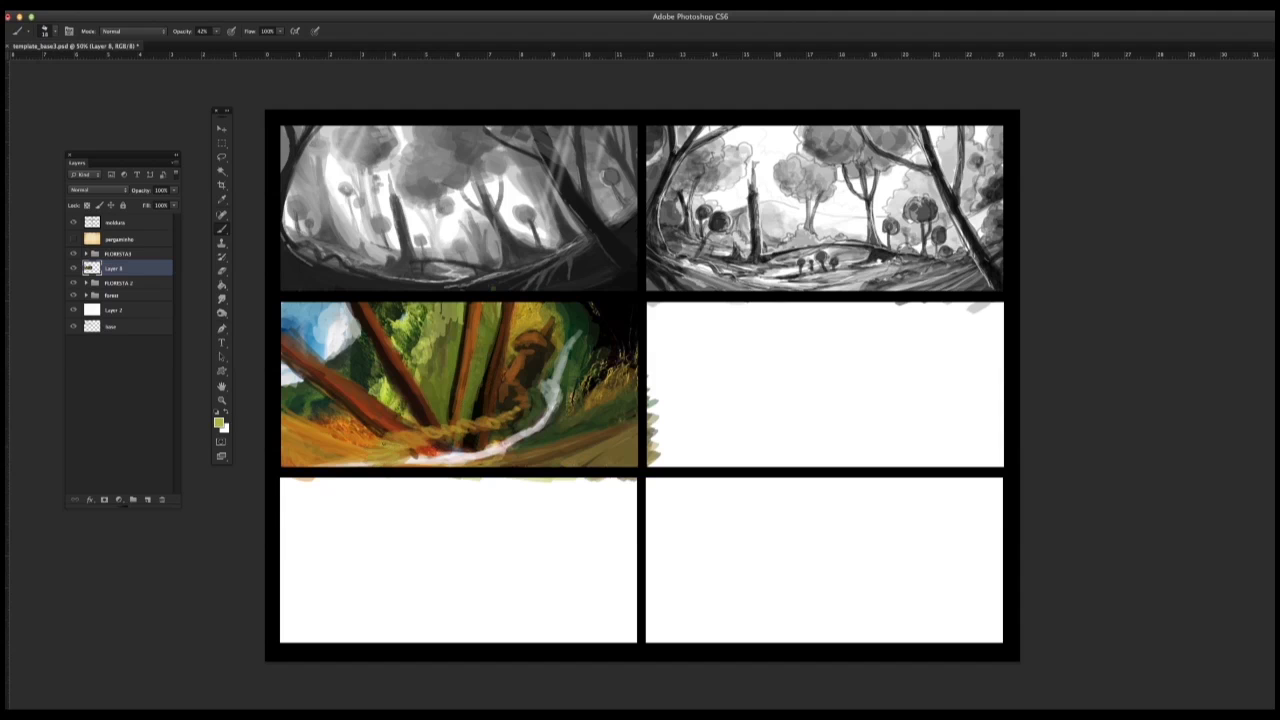
left_click_drag(431, 433, 383, 443)
mouse_move(393, 438)
left_mouse_down()
mouse_move(357, 455)
mouse_move(376, 465)
left_mouse_up()
left_click(342, 444, "alt")
left_click_drag(426, 428, 486, 424)
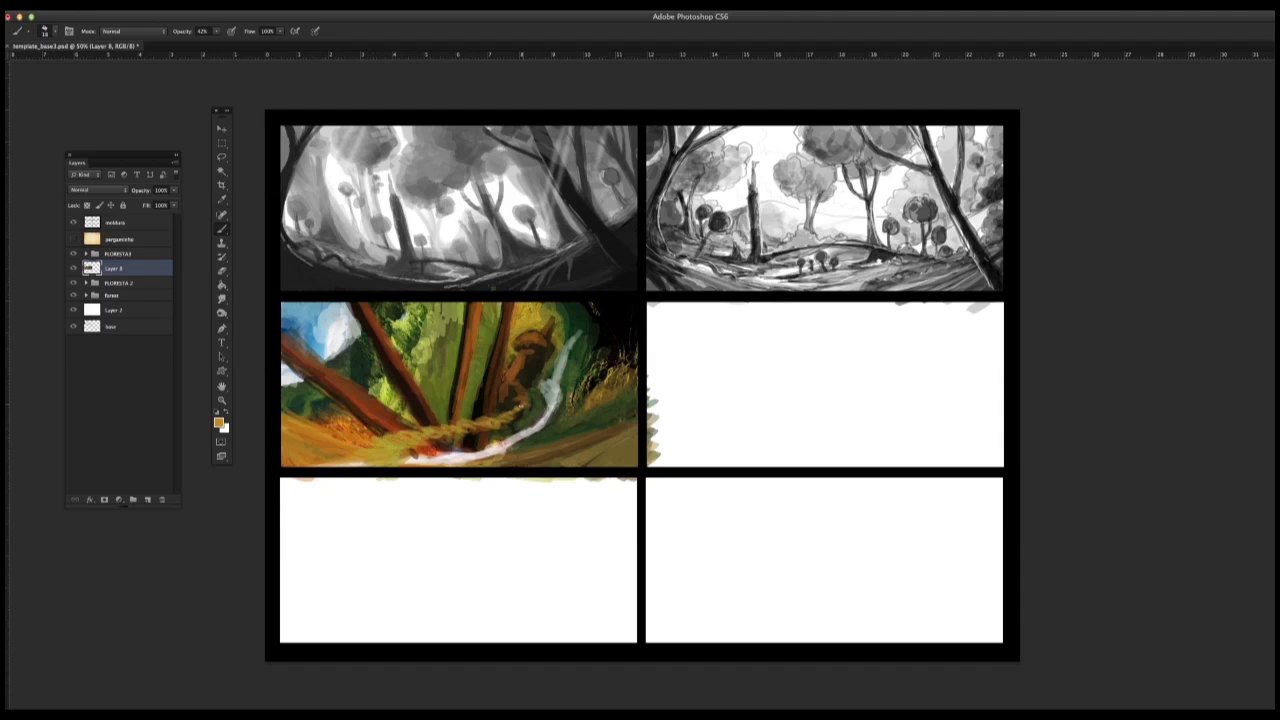
Step: Paint golden olive around the mushroom-shaped house
left_click(523, 321, "alt")
mouse_move(515, 331)
left_mouse_down()
mouse_move(504, 370)
mouse_move(542, 369)
left_mouse_up()
left_click(510, 392, "alt")
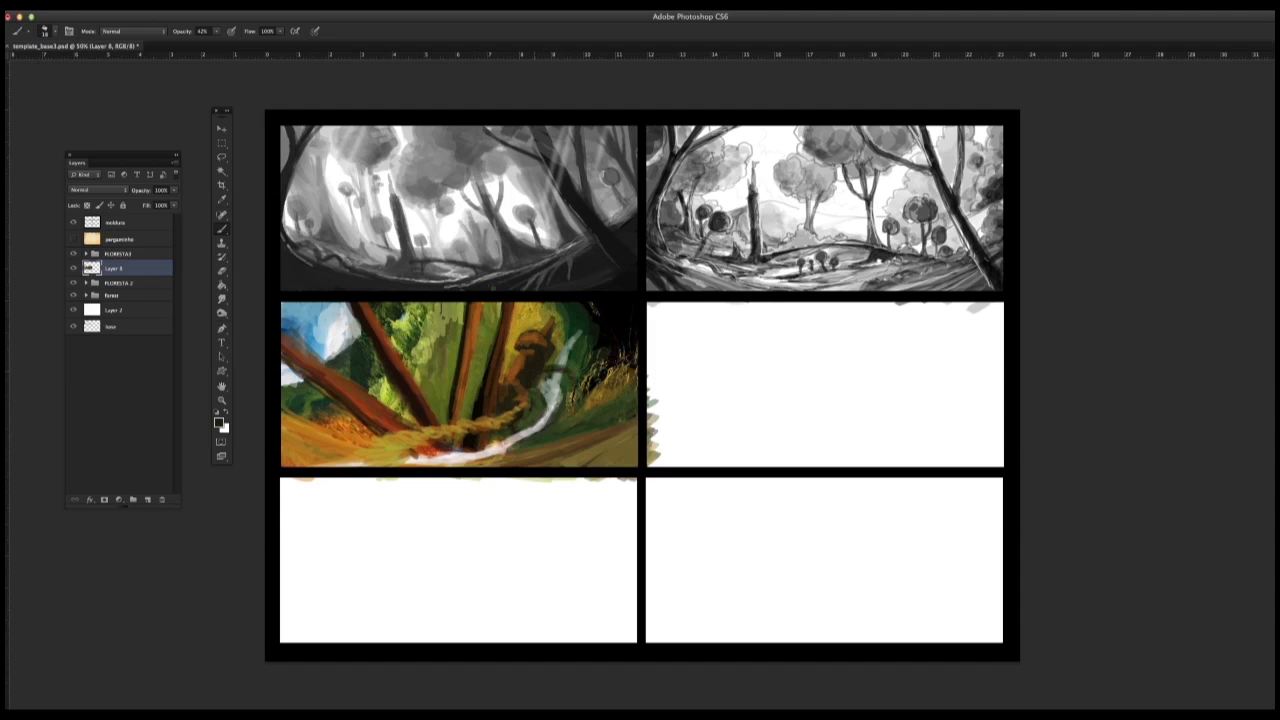
Step: Darken the area below the mushroom-shaped house, the trunk bases and the path's lower edge with near-black strokes
left_click(607, 333, "alt")
mouse_move(588, 332)
left_mouse_down()
mouse_move(573, 399)
mouse_move(524, 418)
mouse_move(498, 405)
left_mouse_up()
mouse_move(476, 386)
left_mouse_down()
mouse_move(470, 416)
mouse_move(461, 388)
mouse_move(458, 419)
left_mouse_up()
mouse_move(487, 430)
left_mouse_down()
mouse_move(478, 449)
mouse_move(404, 464)
mouse_move(526, 404)
mouse_move(503, 382)
mouse_move(461, 393)
left_mouse_up()
left_click(529, 339, "alt")
left_click(508, 382, "alt")
Step: Repaint the two central trunks in brown with darker shaded edges
left_click(471, 333, "alt")
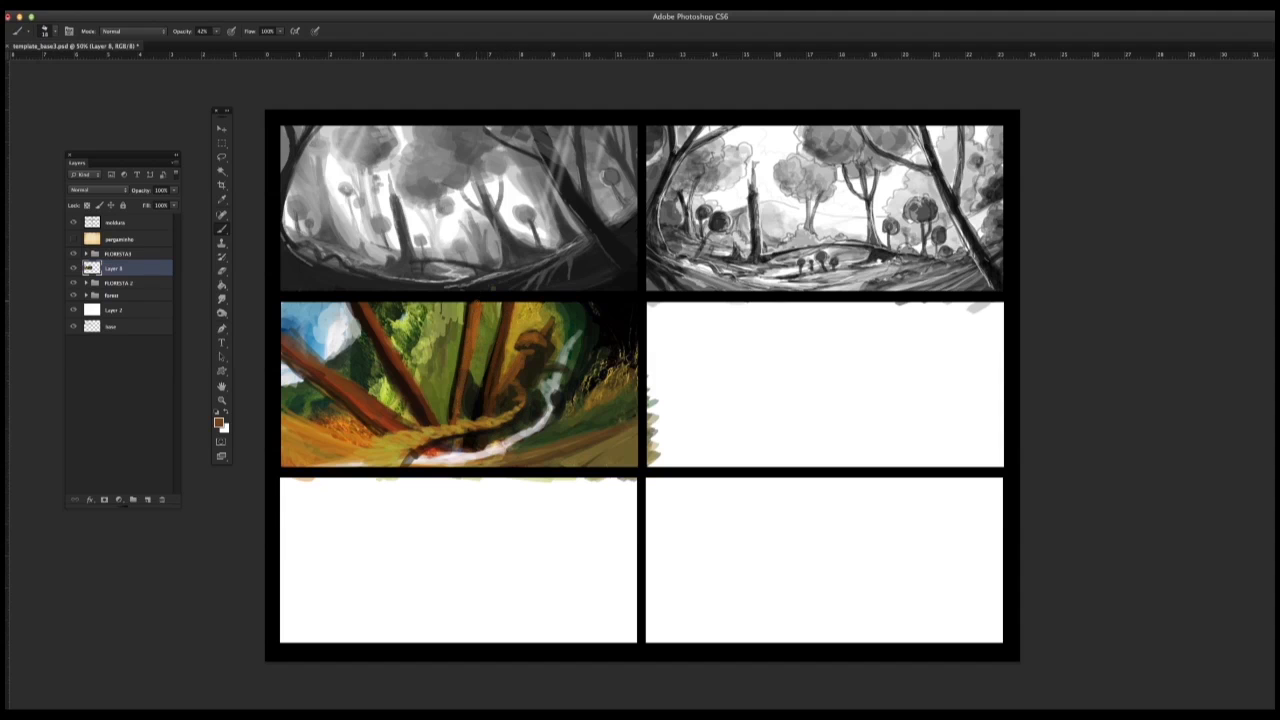
left_click(473, 314, "alt")
left_click_drag(467, 320, 455, 388)
left_click_drag(501, 305, 493, 341)
left_click_drag(487, 365, 478, 415)
left_click(494, 340, "alt")
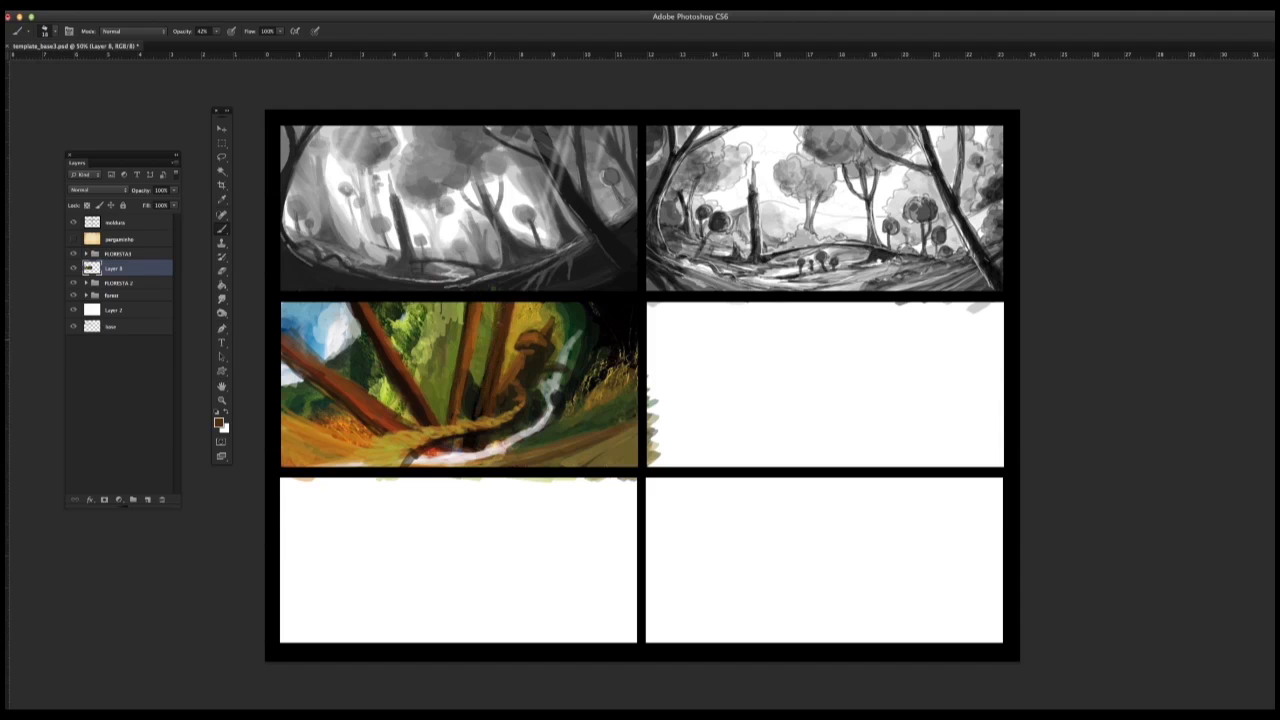
mouse_move(510, 303)
left_mouse_down()
mouse_move(500, 373)
mouse_move(473, 357)
mouse_move(461, 390)
left_mouse_up()
Step: Repaint the two left leaning trunks with reddish-brown strokes along their length
left_click_drag(367, 304, 428, 425)
left_click(373, 325, "alt")
left_click_drag(382, 355, 406, 392)
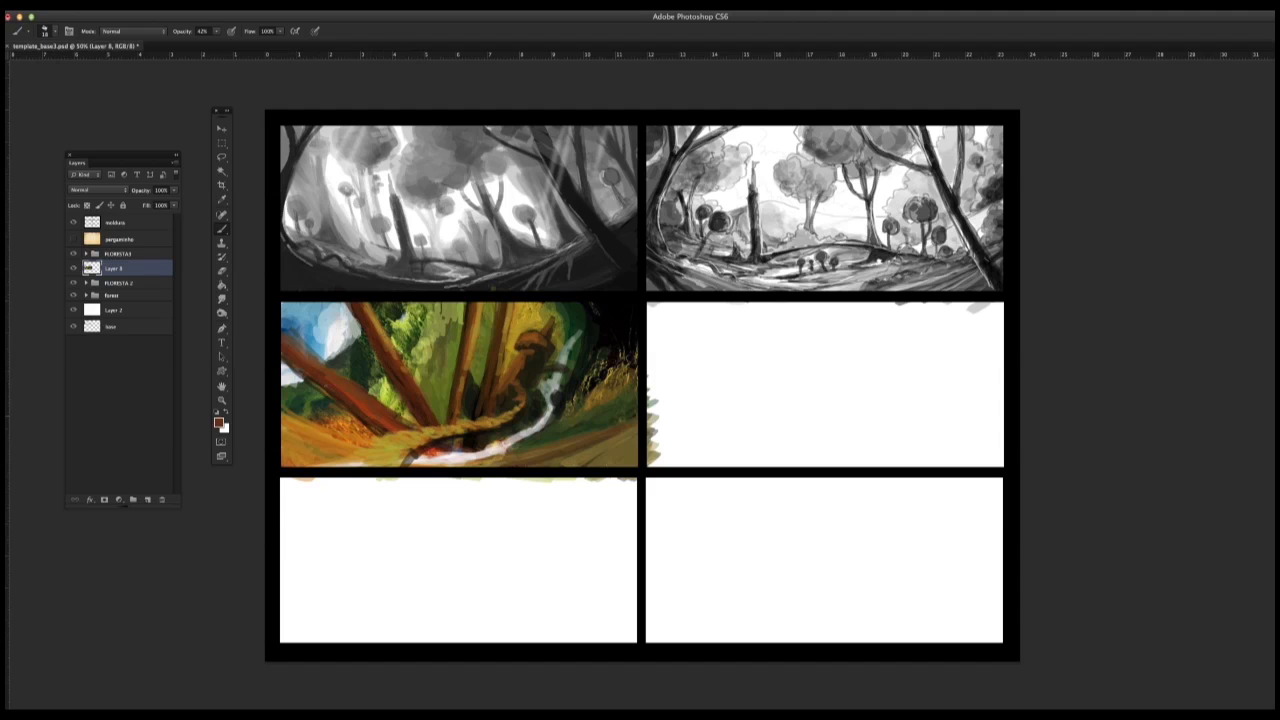
left_click_drag(296, 347, 318, 364)
left_click(354, 398, "alt")
Step: Extend the ochre path down to the panel's lower edge and touch up the ground beside the stream
left_click_drag(437, 435, 389, 486)
left_click(497, 456, "alt")
left_click_drag(500, 461, 460, 465)
left_click_drag(303, 437, 282, 430)
left_click_drag(304, 448, 282, 435)
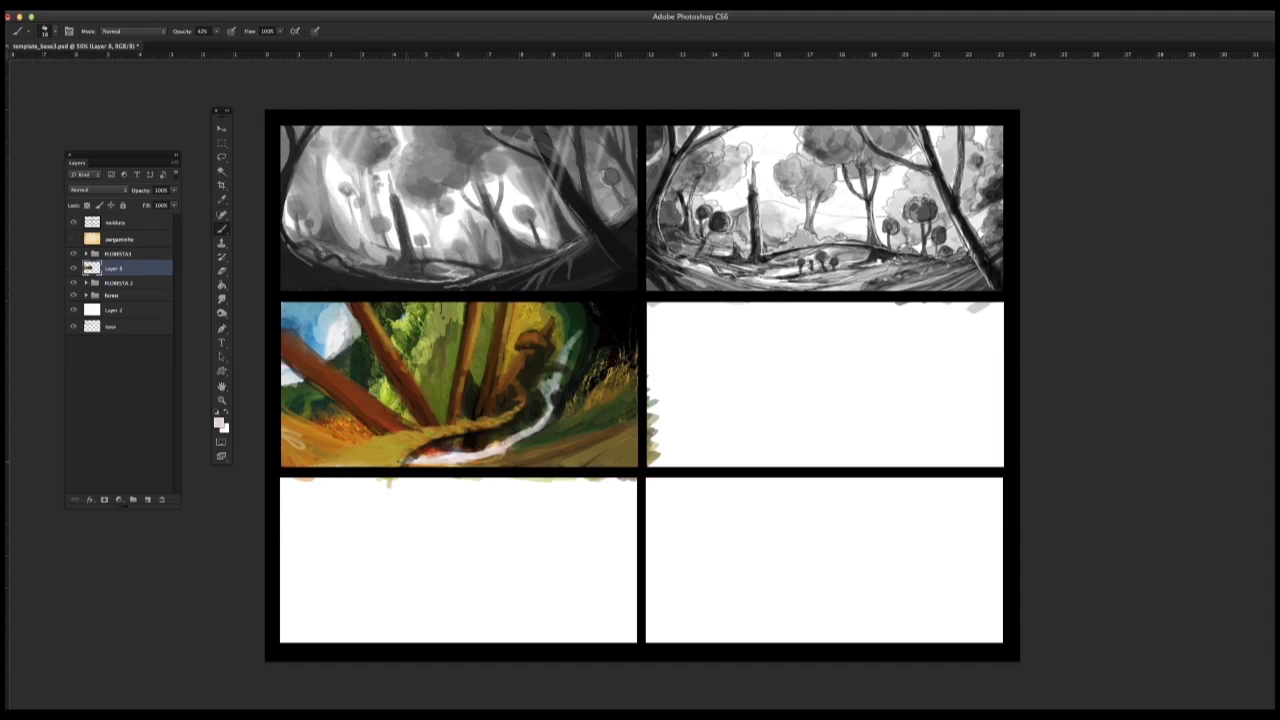
key("alt+super+z")
key("alt+super+z")
Step: Widen the stream across the foreground in pinkish white and add a small dark rock on its right bank
mouse_move(511, 459)
left_mouse_down()
mouse_move(460, 464)
mouse_move(476, 461)
left_mouse_up()
left_click_drag(498, 465, 468, 466)
mouse_move(545, 452)
left_mouse_down()
mouse_move(492, 466)
mouse_move(537, 464)
left_mouse_up()
mouse_move(565, 454)
left_mouse_down()
mouse_move(506, 457)
mouse_move(566, 458)
left_mouse_up()
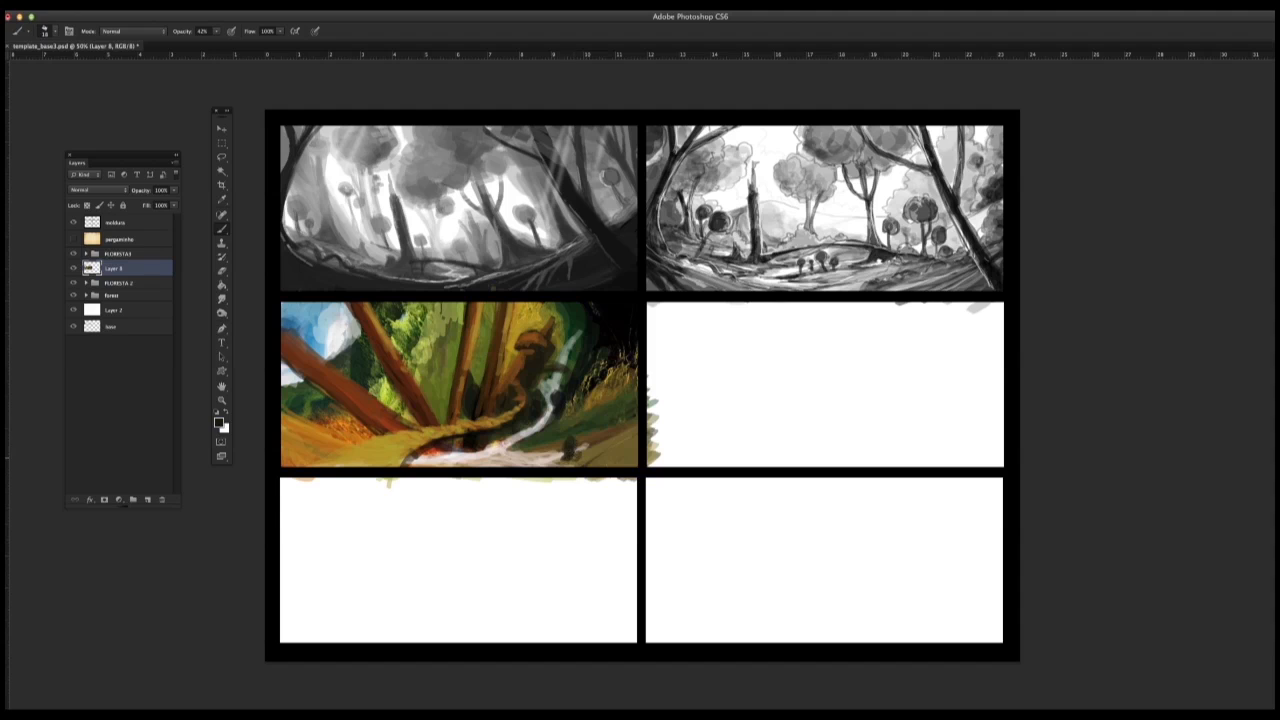
Step: Paint a dark mass at the panel's left edge and thin dark plank lines across the ochre path
left_click_drag(303, 447, 292, 465)
left_click_drag(292, 417, 287, 464)
left_click_drag(289, 402, 285, 458)
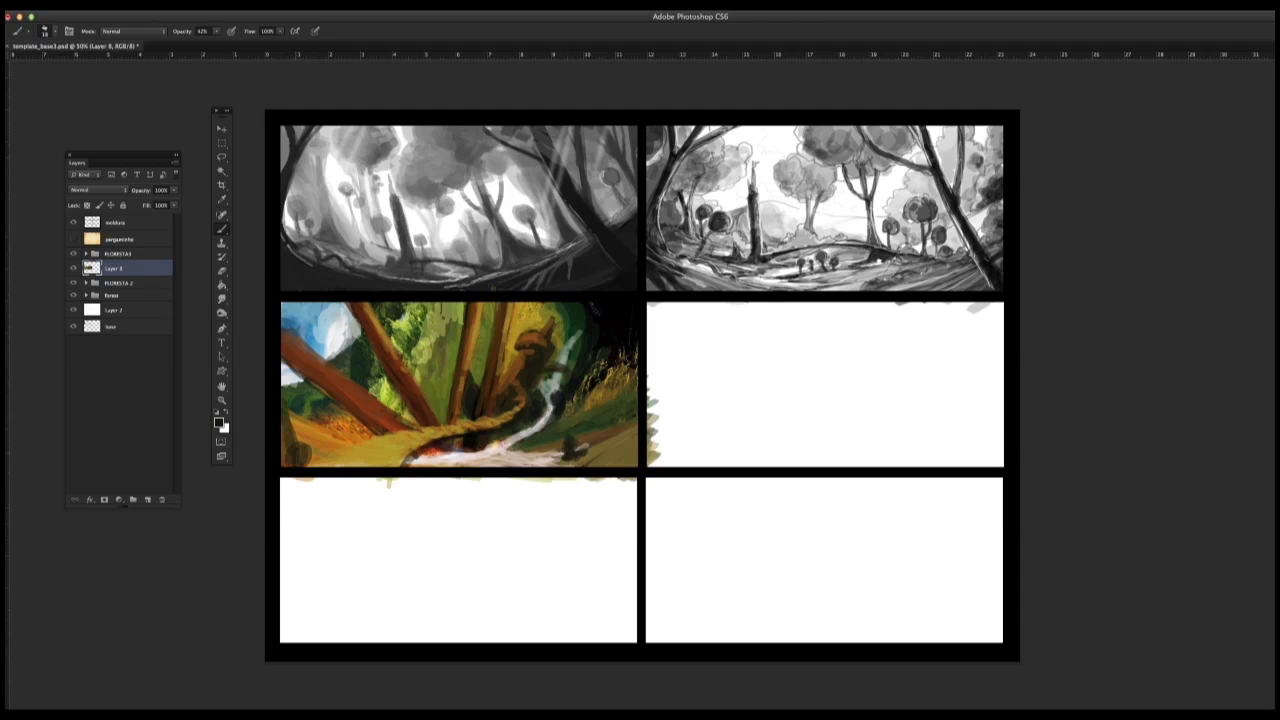
mouse_move(288, 410)
left_mouse_down()
mouse_move(286, 464)
mouse_move(316, 466)
mouse_move(294, 445)
mouse_move(314, 462)
mouse_move(301, 449)
mouse_move(386, 455)
mouse_move(444, 431)
mouse_move(434, 450)
left_mouse_up()
left_click(304, 432, "alt")
left_click(412, 455, "alt")
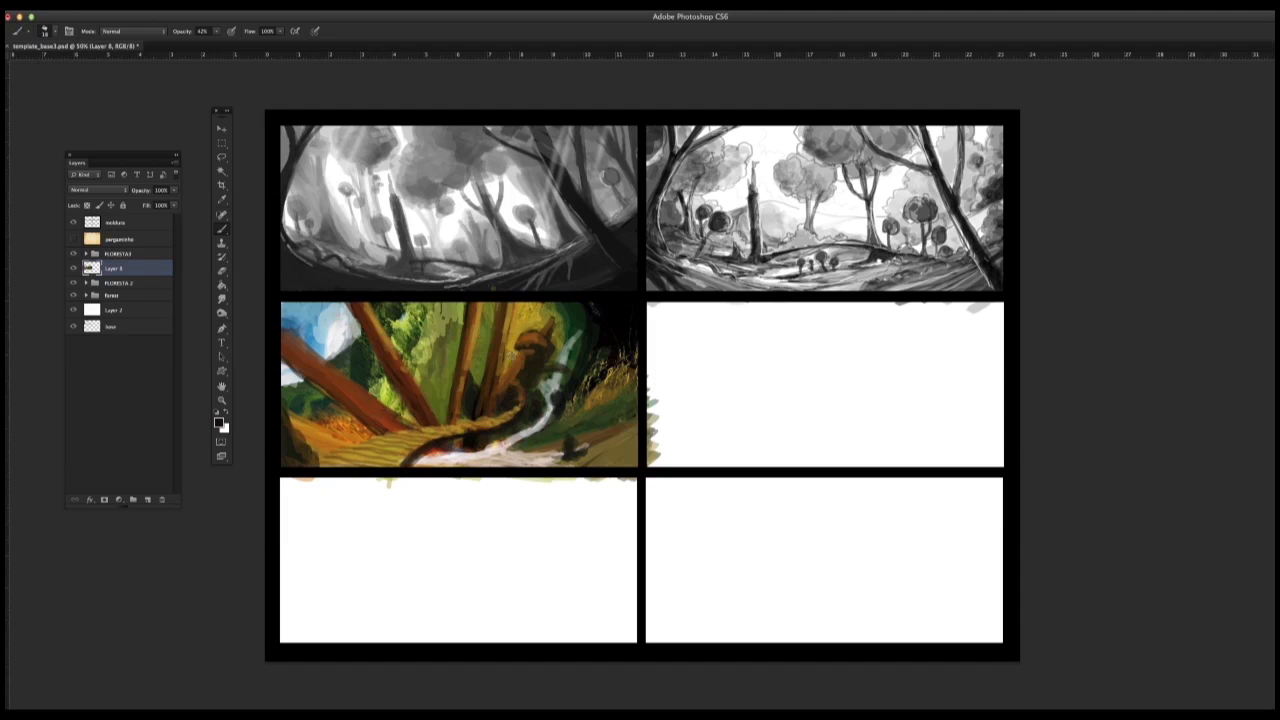
Step: Set the brush size to 8 px and refine the bend of the path below the mushroom-shaped house
left_click(511, 356, "alt")
left_click_drag(513, 384, 516, 406)
right_click(514, 392)
type("3")
key("Return")
right_click(518, 391)
type("8")
key("Return")
left_click(504, 379, "alt")
left_click(537, 351, "alt")
left_click(527, 363, "alt")
left_click(514, 388, "alt")
Step: Highlight the edge of the curving path with thin ochre strokes
left_click(397, 448, "alt")
left_click_drag(400, 460, 508, 416)
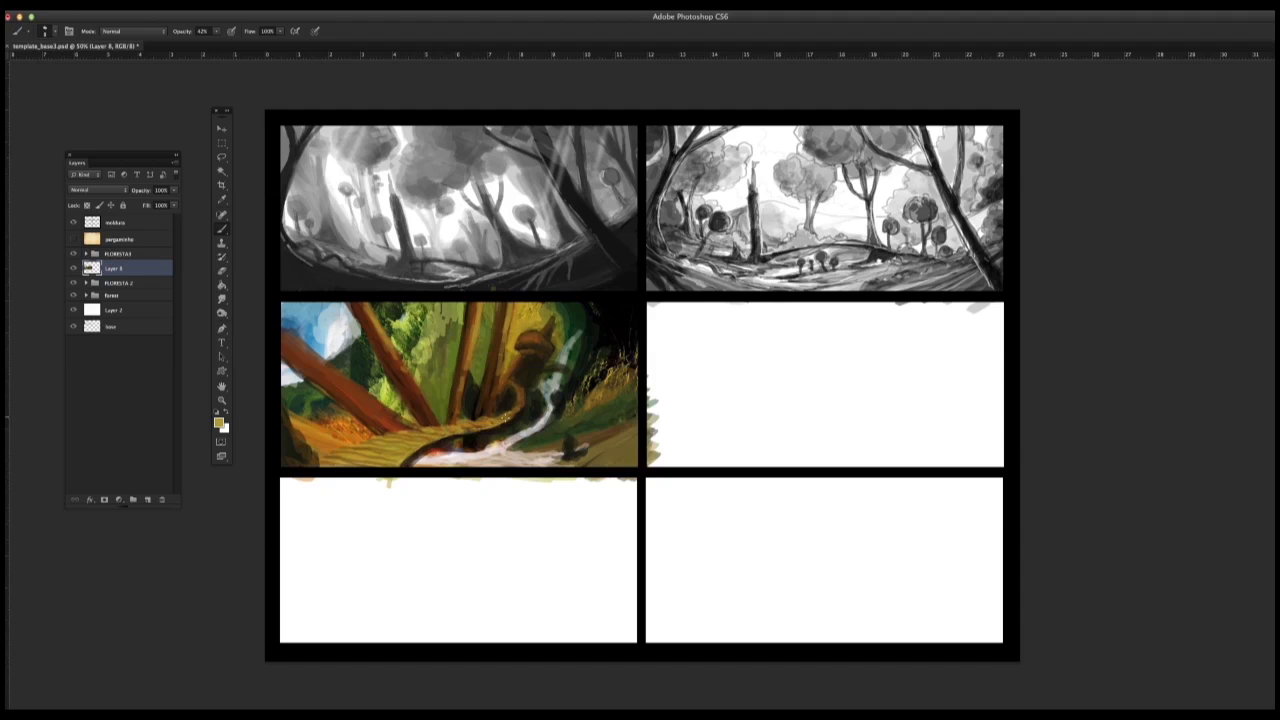
left_click(406, 468, "alt")
Step: Shade the two central trunks with dark brown strokes near their upper ends
left_click(489, 379, "alt")
left_click(504, 318, "alt")
left_click_drag(508, 302, 503, 366)
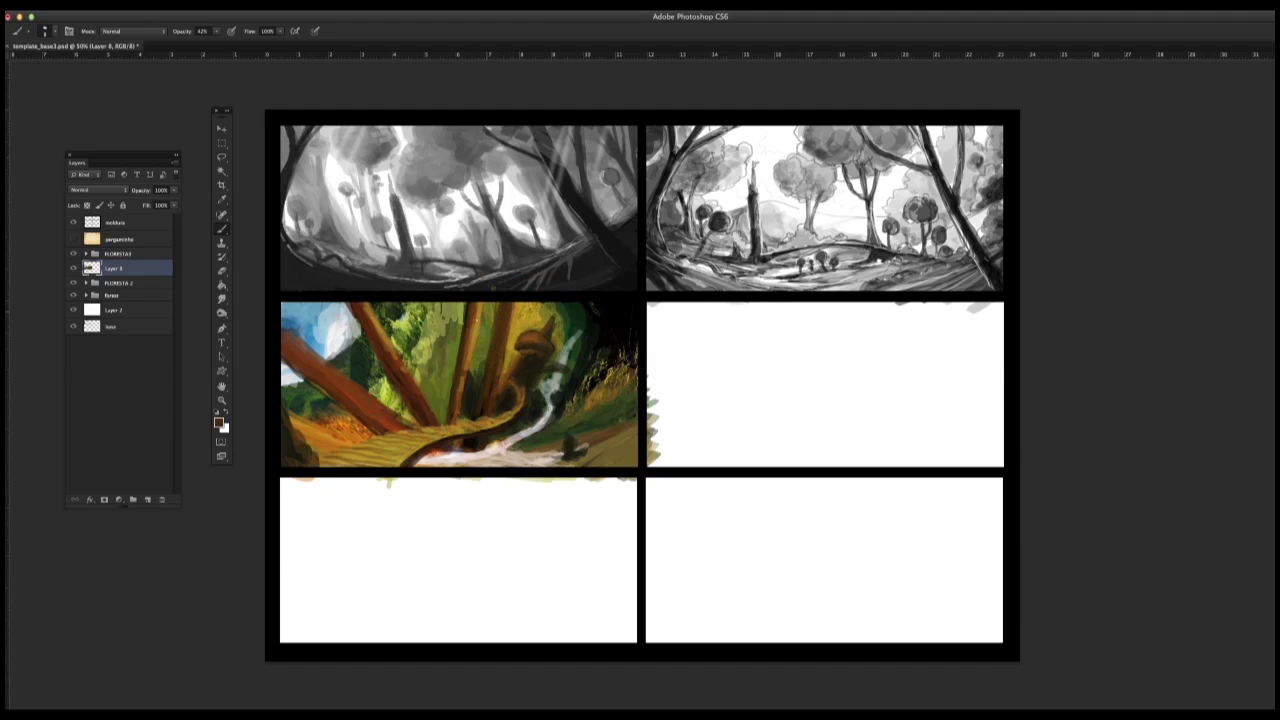
left_click_drag(476, 302, 474, 354)
left_click(473, 313, "alt")
Step: Paint yellow-olive light behind the central trunks and around the mushroom-shaped house with a larger brush
left_click(524, 314, "alt")
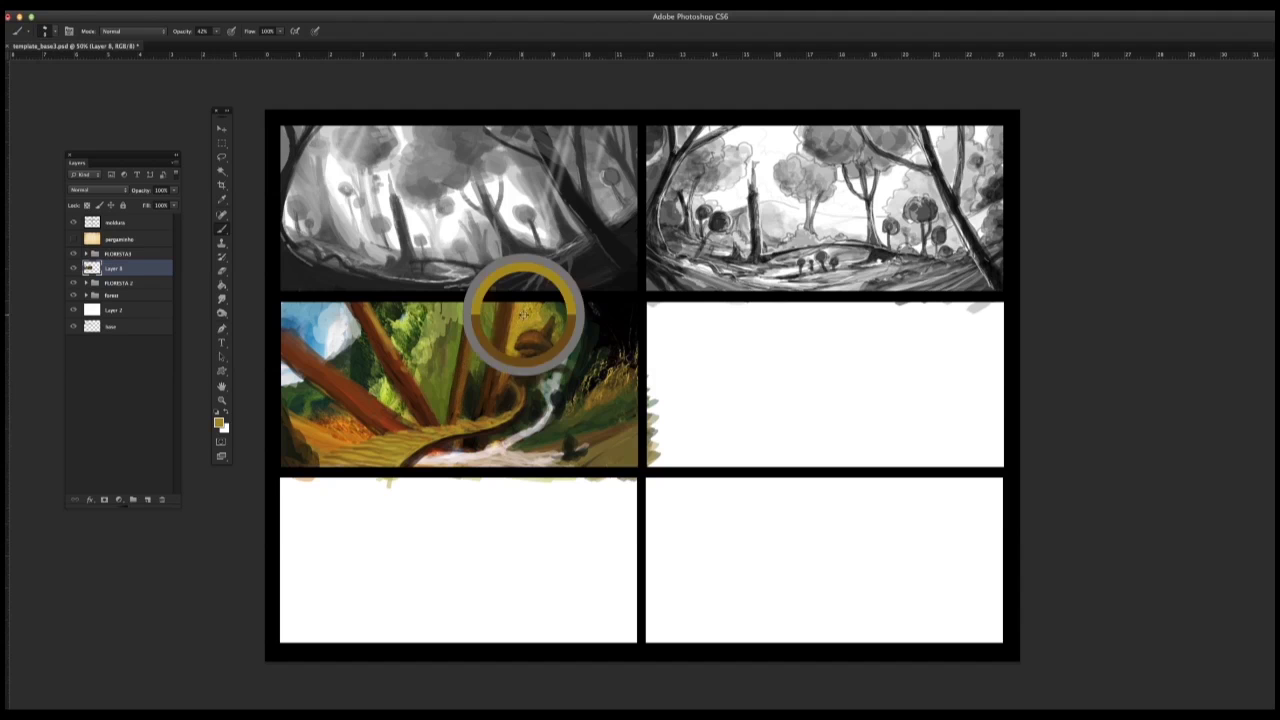
right_click(509, 311)
left_click(527, 428)
mouse_move(487, 326)
left_mouse_down()
mouse_move(493, 295)
mouse_move(479, 342)
mouse_move(452, 330)
mouse_move(443, 350)
left_mouse_up()
left_click(566, 329, "alt")
mouse_move(547, 306)
left_mouse_down()
mouse_move(570, 322)
mouse_move(558, 341)
left_mouse_up()
Step: Fill the gaps between the trunk bases with green strokes
left_click(404, 397, "alt")
left_click_drag(405, 403, 422, 425)
mouse_move(431, 388)
left_mouse_down()
mouse_move(421, 418)
mouse_move(436, 421)
left_mouse_up()
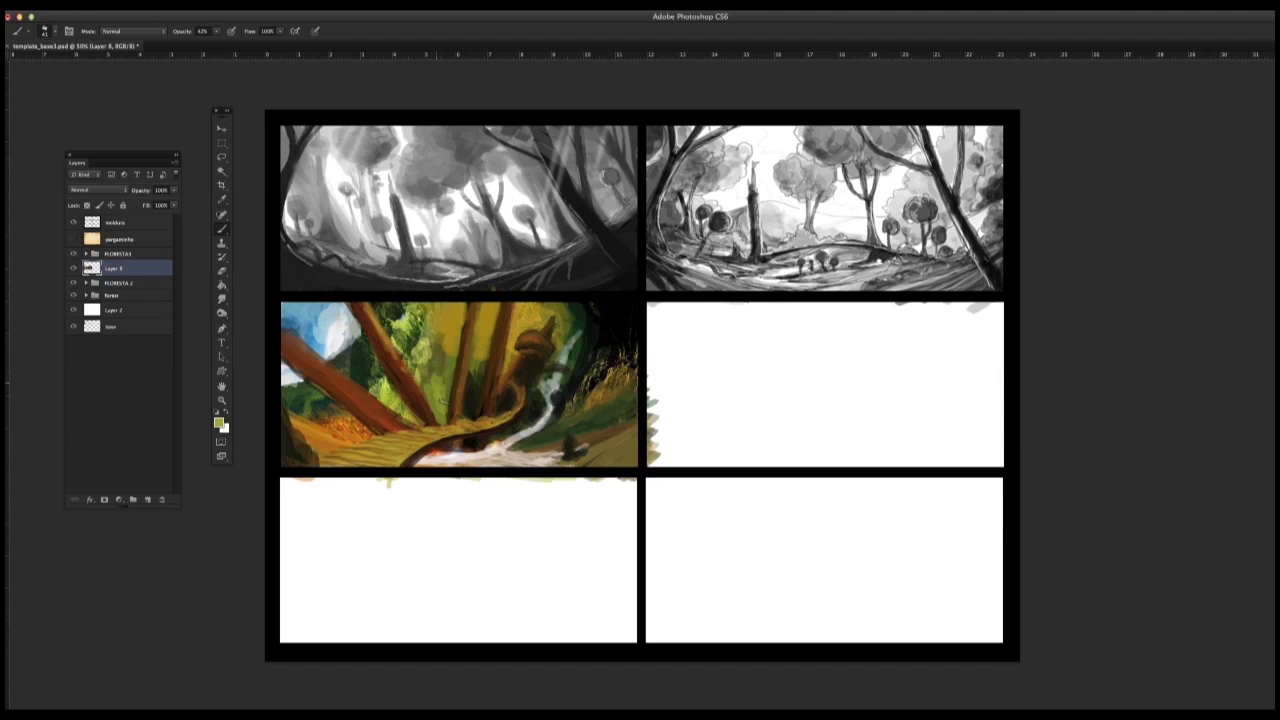
left_click_drag(449, 357, 445, 408)
mouse_move(446, 361)
left_mouse_down()
mouse_move(425, 392)
mouse_move(474, 451)
mouse_move(464, 446)
left_mouse_up()
Step: Paint bright yellow-green grass over the left foreground and along the path's upper edge
left_click_drag(313, 440, 370, 434)
mouse_move(352, 436)
left_mouse_down()
mouse_move(394, 430)
mouse_move(309, 457)
left_mouse_up()
left_click_drag(374, 434, 409, 429)
left_click_drag(315, 438, 288, 460)
mouse_move(306, 441)
left_mouse_down()
mouse_move(285, 459)
mouse_move(314, 462)
left_mouse_up()
left_click_drag(318, 446, 284, 461)
mouse_move(309, 456)
left_mouse_down()
mouse_move(284, 465)
mouse_move(402, 431)
left_mouse_up()
left_click_drag(402, 431, 434, 428)
left_click_drag(305, 459, 293, 466)
Step: Paint green grass along the stream's banks from below the path to the panel's right edge
left_click_drag(452, 445, 408, 467)
mouse_move(454, 444)
left_mouse_down()
mouse_move(410, 466)
mouse_move(427, 453)
left_mouse_up()
mouse_move(445, 442)
left_mouse_down()
mouse_move(404, 465)
mouse_move(442, 443)
mouse_move(493, 446)
left_mouse_up()
left_click_drag(459, 444, 548, 447)
left_click_drag(530, 450, 576, 447)
left_click_drag(476, 442, 496, 444)
left_click_drag(532, 447, 635, 428)
Step: Paint green ground under the lower-left trunk and darken the foliage between the two left trunks
left_click_drag(285, 413, 314, 431)
left_click_drag(296, 421, 352, 422)
mouse_move(334, 406)
left_mouse_down()
mouse_move(359, 424)
mouse_move(325, 408)
mouse_move(334, 422)
left_mouse_up()
left_click(314, 402, "alt")
left_click_drag(378, 379, 388, 397)
mouse_move(358, 368)
left_mouse_down()
mouse_move(386, 388)
mouse_move(371, 383)
left_mouse_up()
mouse_move(366, 386)
left_mouse_down()
mouse_move(401, 414)
mouse_move(364, 376)
left_mouse_up()
Step: Paint green foliage strokes between the left leaning trunk and the central trunks
left_click(394, 408, "alt")
mouse_move(425, 370)
left_mouse_down()
mouse_move(404, 333)
mouse_move(414, 317)
left_mouse_up()
mouse_move(450, 363)
left_mouse_down()
mouse_move(444, 322)
mouse_move(483, 338)
left_mouse_up()
left_click_drag(476, 374, 487, 313)
left_click_drag(438, 365, 436, 323)
Step: Cover the photo foliage between the two left trunks with dark green strokes down to the ground
mouse_move(354, 372)
left_mouse_down()
mouse_move(392, 410)
mouse_move(365, 350)
left_mouse_up()
left_click(352, 370, "alt")
mouse_move(352, 364)
left_mouse_down()
mouse_move(386, 386)
mouse_move(380, 396)
left_mouse_up()
mouse_move(364, 352)
left_mouse_down()
mouse_move(392, 394)
mouse_move(373, 388)
left_mouse_up()
left_click_drag(364, 352, 387, 381)
left_click_drag(308, 388, 334, 424)
Step: Paint dark green canopy across the top of the forest between the sky and the central trunks
left_click_drag(400, 326, 430, 362)
mouse_move(402, 330)
left_mouse_down()
mouse_move(432, 308)
mouse_move(440, 340)
left_mouse_up()
left_click_drag(458, 304, 434, 358)
mouse_move(408, 320)
left_mouse_down()
mouse_move(428, 304)
mouse_move(434, 322)
left_mouse_up()
left_click_drag(418, 318, 358, 364)
mouse_move(358, 336)
left_mouse_down()
mouse_move(346, 362)
mouse_move(334, 354)
left_mouse_up()
left_click_drag(380, 304, 398, 314)
Step: Paint a thick reddish-brown leaning trunk across the panel's lower-right corner, using the colour sampled from the left trunk
left_click(343, 327, "alt")
left_click(290, 338, "alt")
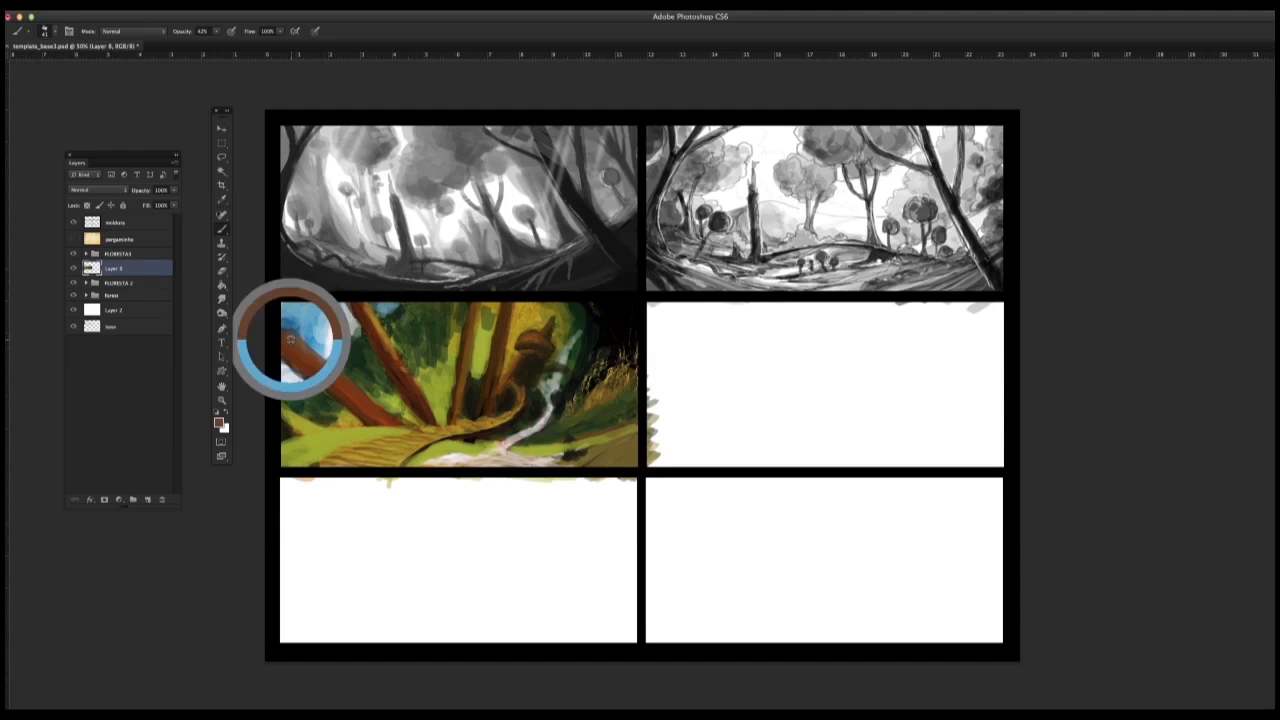
mouse_move(570, 468)
left_mouse_down()
mouse_move(638, 356)
mouse_move(567, 450)
left_mouse_up()
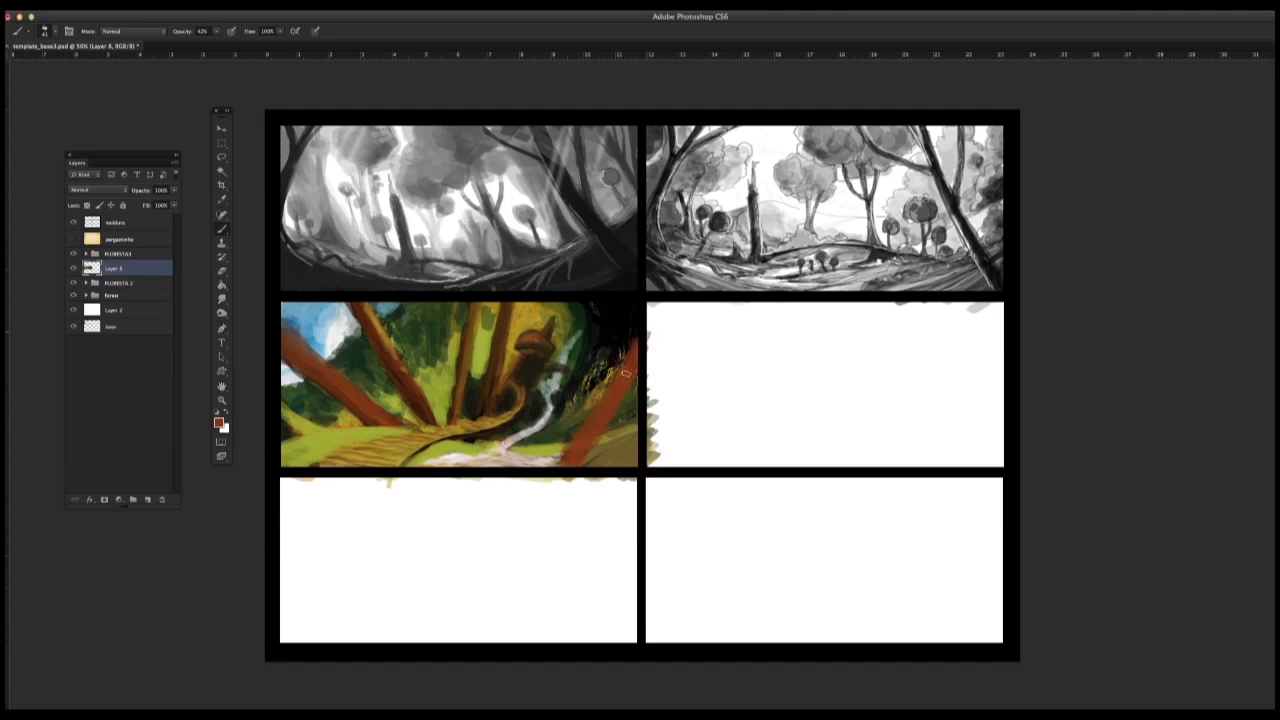
mouse_move(598, 396)
left_mouse_down()
mouse_move(634, 334)
mouse_move(557, 460)
mouse_move(631, 430)
left_mouse_up()
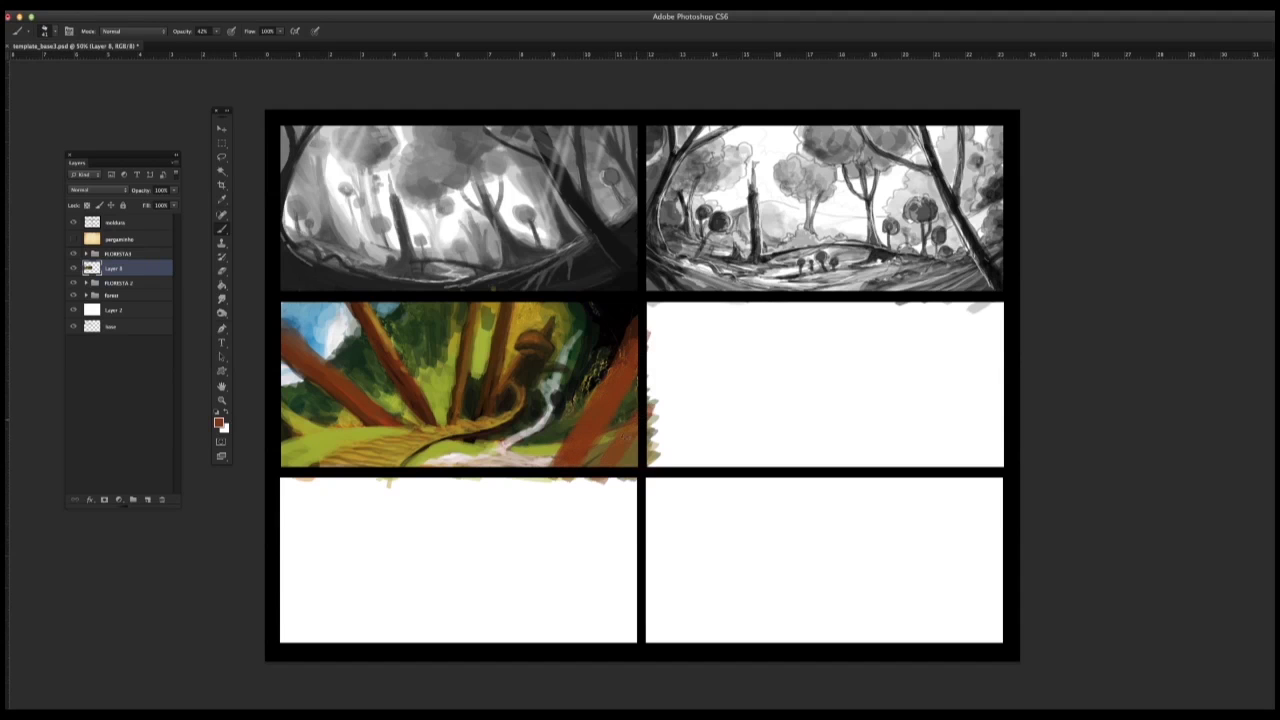
Step: Paint a reddish-brown branch sweeping from the lower-left trunk across to the central trunks, undoing the stray last stroke
mouse_move(306, 370)
left_mouse_down()
mouse_move(376, 357)
mouse_move(491, 380)
left_mouse_up()
left_click_drag(320, 368, 264, 372)
key("super+z")
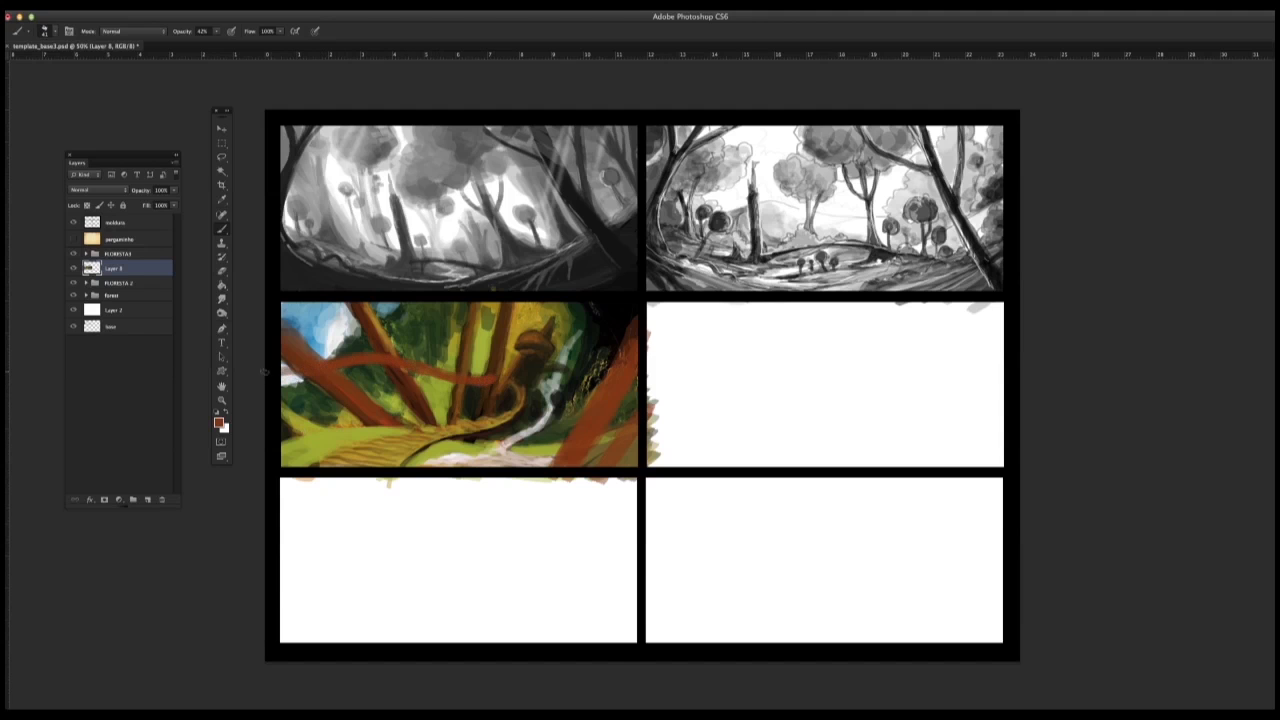
Step: Set the brush size to 10 px and add a thinner lower branch between the left and central trunks
right_click(495, 379)
type("10")
key("Return")
left_click(494, 366, "alt")
left_click_drag(418, 392, 452, 399)
Step: Paint the upper bend of the path in ochre leading up to the mushroom-shaped house
left_click(520, 394, "alt")
mouse_move(513, 396)
left_mouse_down()
mouse_move(517, 408)
mouse_move(519, 389)
mouse_move(496, 415)
left_mouse_up()
left_click(520, 398, "alt")
left_click(519, 402, "alt")
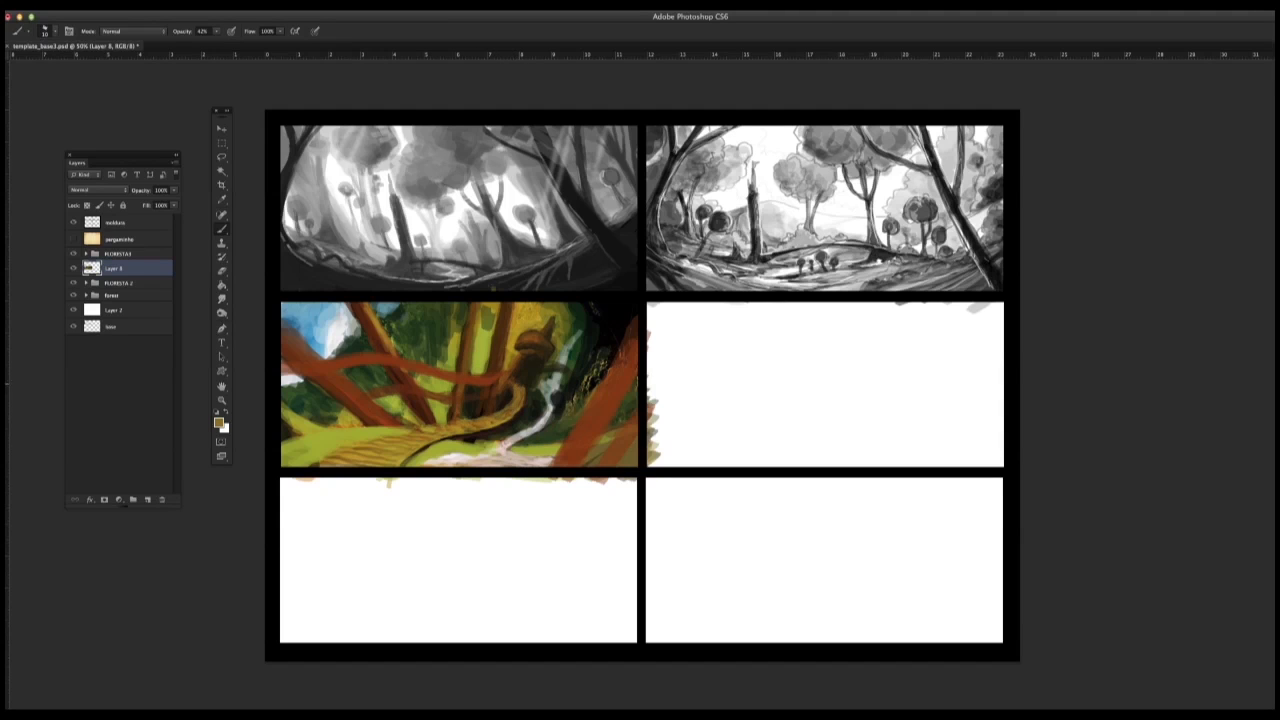
Step: Paint ochre highlights on the mushroom house's cap and refine its edges with dark green picked as the foreground colour
mouse_move(489, 334)
left_mouse_down()
mouse_move(484, 360)
mouse_move(516, 352)
mouse_move(519, 337)
left_mouse_up()
left_click(217, 424)
left_click(709, 537)
left_click(876, 531)
left_click(575, 337, "alt")
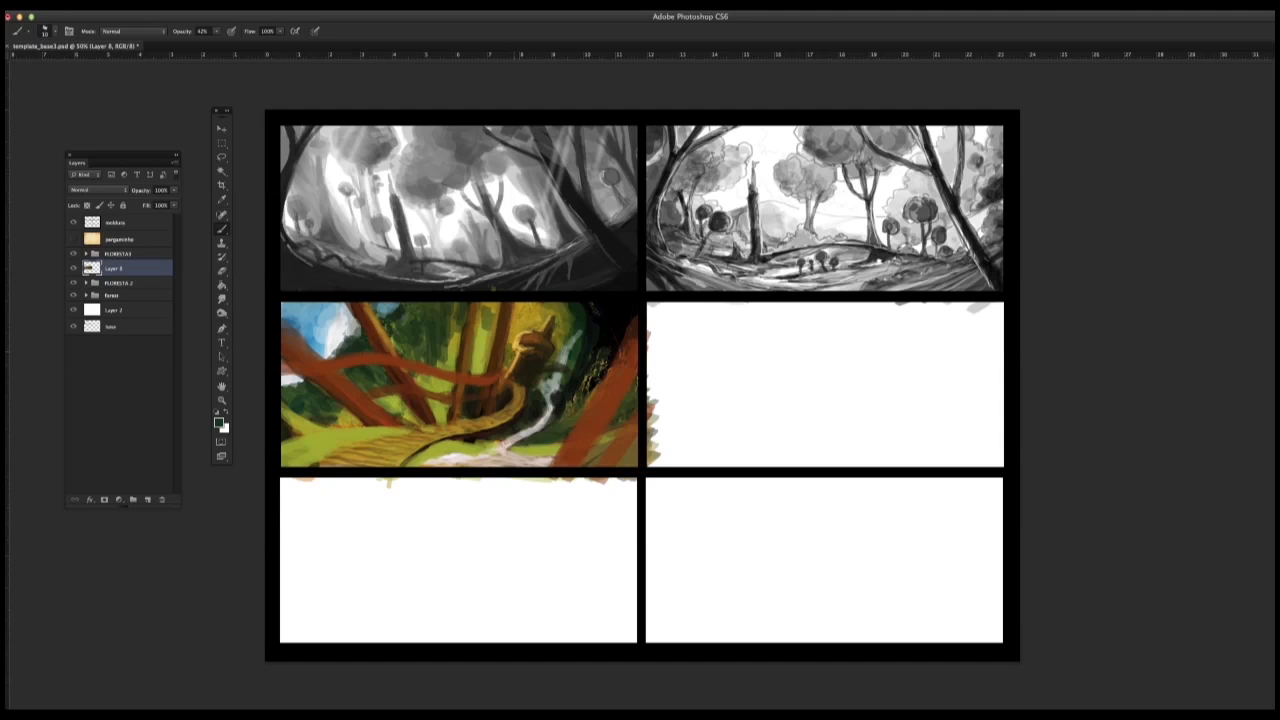
mouse_move(512, 342)
left_mouse_down()
mouse_move(514, 312)
mouse_move(538, 325)
mouse_move(515, 306)
mouse_move(481, 324)
mouse_move(485, 336)
mouse_move(491, 308)
mouse_move(564, 311)
mouse_move(569, 325)
left_mouse_up()
Step: Paint dark green foliage strokes between the upper parts of the central trunks
mouse_move(453, 304)
left_mouse_down()
mouse_move(451, 322)
mouse_move(415, 320)
left_mouse_up()
left_click_drag(407, 314, 487, 339)
left_click(475, 328, "alt")
left_click_drag(486, 312, 460, 346)
left_click(468, 311, "alt")
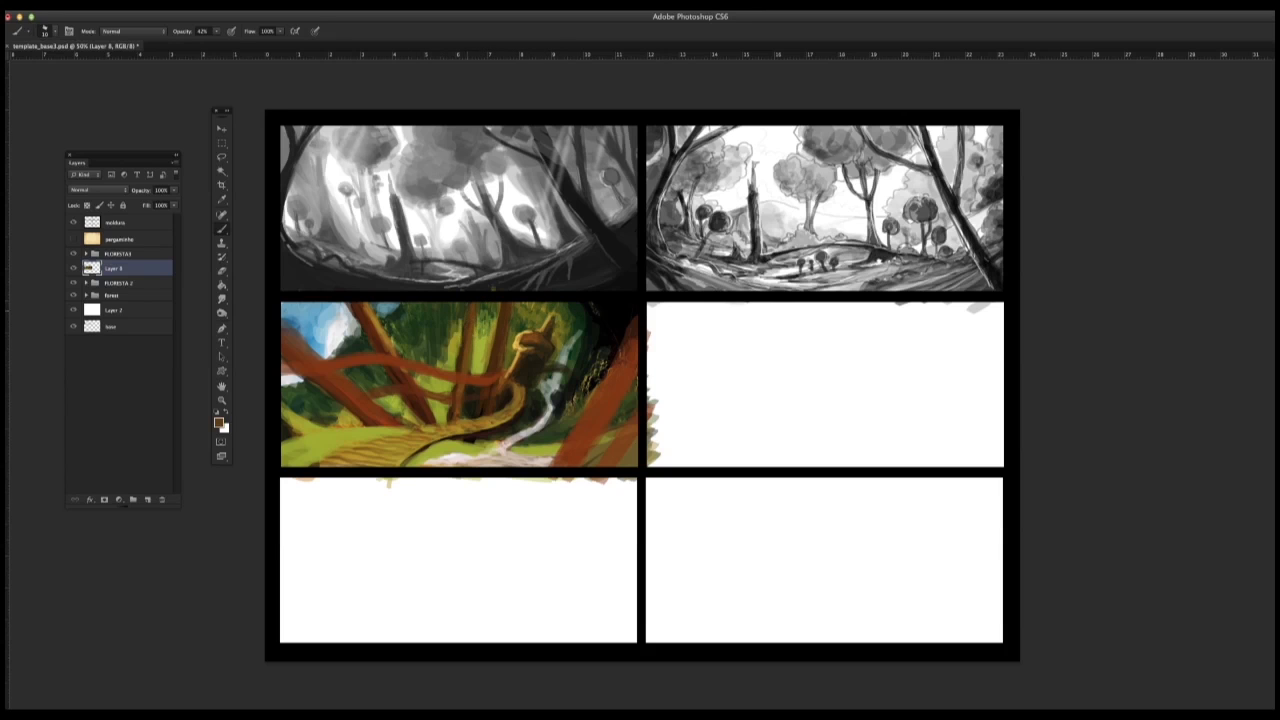
Step: Try a brown stroke down the right central trunk and undo it
left_click(531, 356, "alt")
mouse_move(499, 304)
left_mouse_down()
mouse_move(493, 359)
mouse_move(515, 344)
left_mouse_up()
key("alt+super+z")
key("alt+super+z")
Step: Sample near-white from the sky and paint thin light edges on the right central trunk and connecting branches with a smaller brush
left_click(344, 330, "alt")
right_click(499, 311)
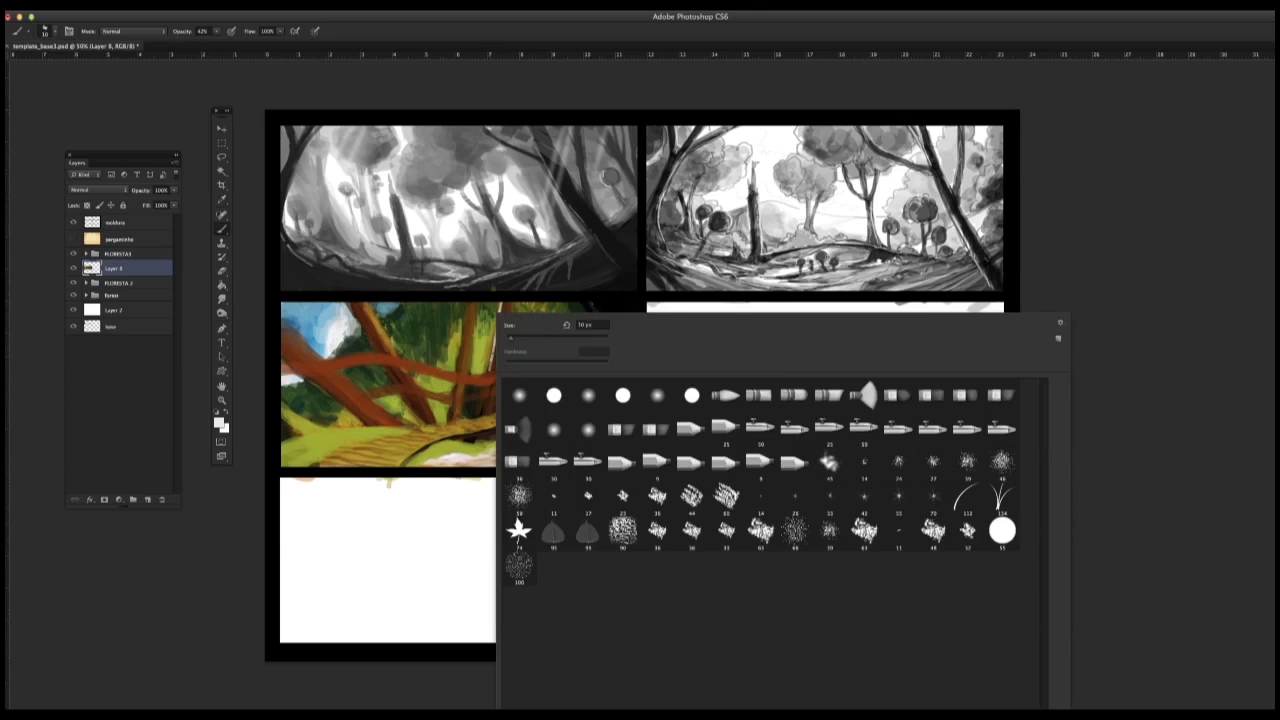
mouse_move(501, 305)
left_mouse_down()
mouse_move(487, 372)
mouse_move(461, 351)
mouse_move(457, 369)
mouse_move(434, 367)
left_mouse_up()
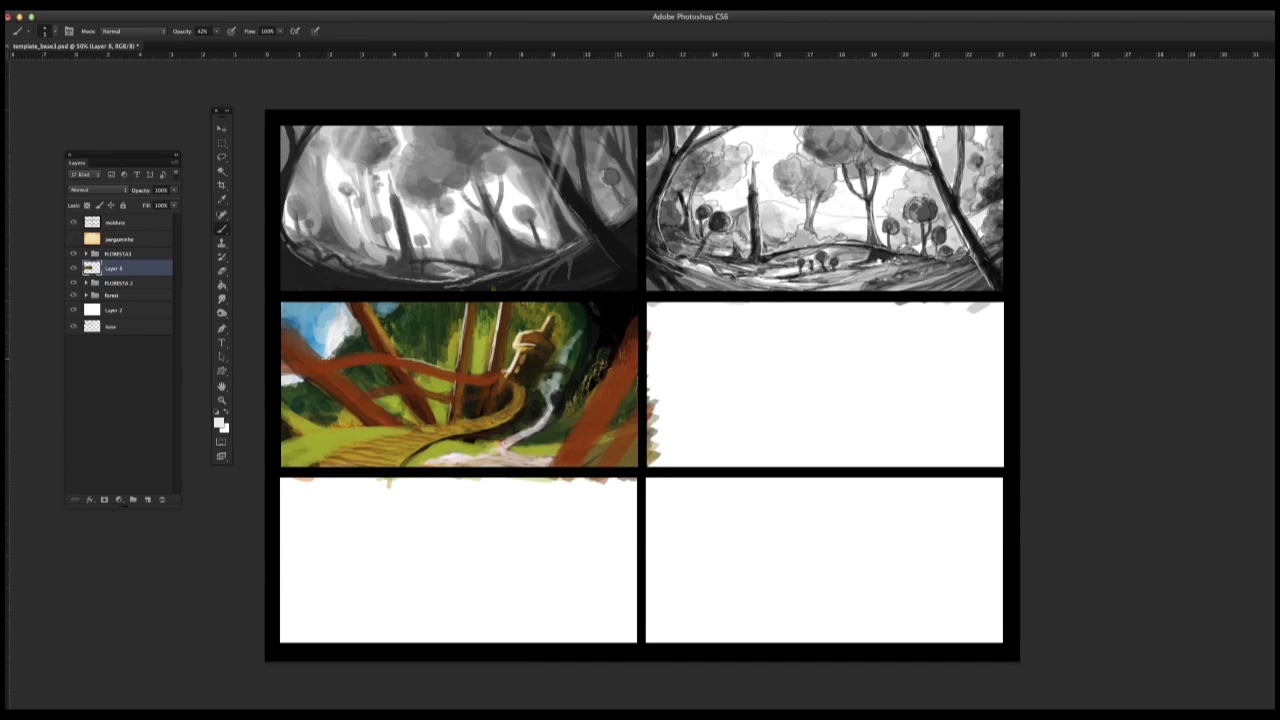
left_click_drag(328, 360, 382, 356)
mouse_move(322, 362)
left_mouse_down()
mouse_move(382, 357)
mouse_move(397, 386)
mouse_move(445, 395)
mouse_move(490, 391)
mouse_move(489, 373)
left_mouse_up()
left_click_drag(465, 393, 490, 391)
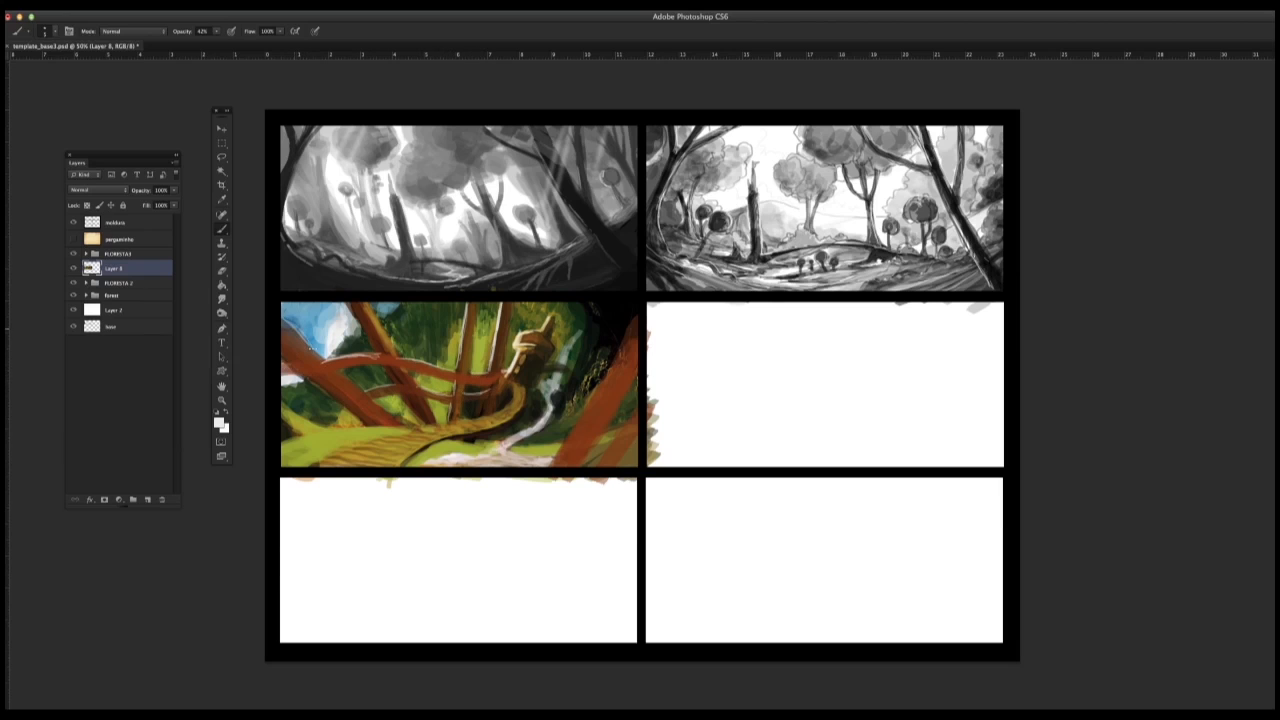
Step: Add thin light edges to the lower branch and left trunk, and extend the branch in reddish brown to the panel's left edge
left_click_drag(367, 397, 414, 422)
left_click(415, 405, "alt")
left_click(308, 371, "alt")
left_click_drag(306, 372, 281, 378)
left_click(310, 363, "alt")
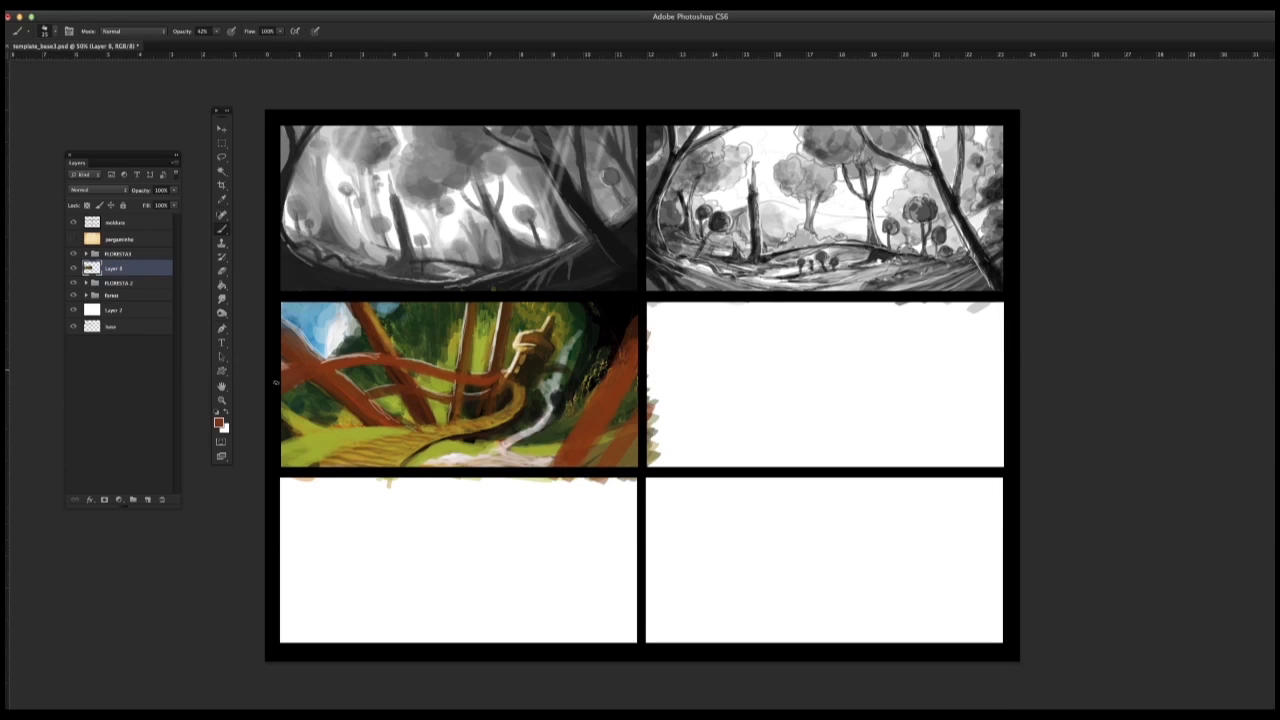
Step: Cover the lower stream with grass green and paint a second reddish-brown leaning trunk beside the lower-right one
left_click_drag(654, 312, 648, 338)
mouse_move(535, 453)
left_mouse_down()
mouse_move(588, 362)
mouse_move(524, 458)
mouse_move(432, 460)
mouse_move(546, 463)
mouse_move(509, 482)
mouse_move(517, 465)
mouse_move(454, 441)
mouse_move(502, 449)
mouse_move(530, 437)
mouse_move(492, 437)
mouse_move(564, 433)
mouse_move(543, 443)
left_mouse_up()
left_click(504, 447, "alt")
left_click(543, 437, "alt")
left_click(502, 443, "alt")
left_click(523, 430, "alt")
left_click(472, 449, "alt")
left_click(560, 430, "alt")
left_click(590, 436, "alt")
left_click_drag(634, 386, 616, 424)
left_click(613, 423, "alt")
left_click_drag(634, 387, 612, 427)
Step: Clean up the grass around the lower-right trunks and shade the edge of the grass mound beside the path in dark olive
left_click(510, 447, "alt")
left_click_drag(518, 443, 494, 443)
left_click_drag(612, 430, 632, 416)
left_click(495, 440, "alt")
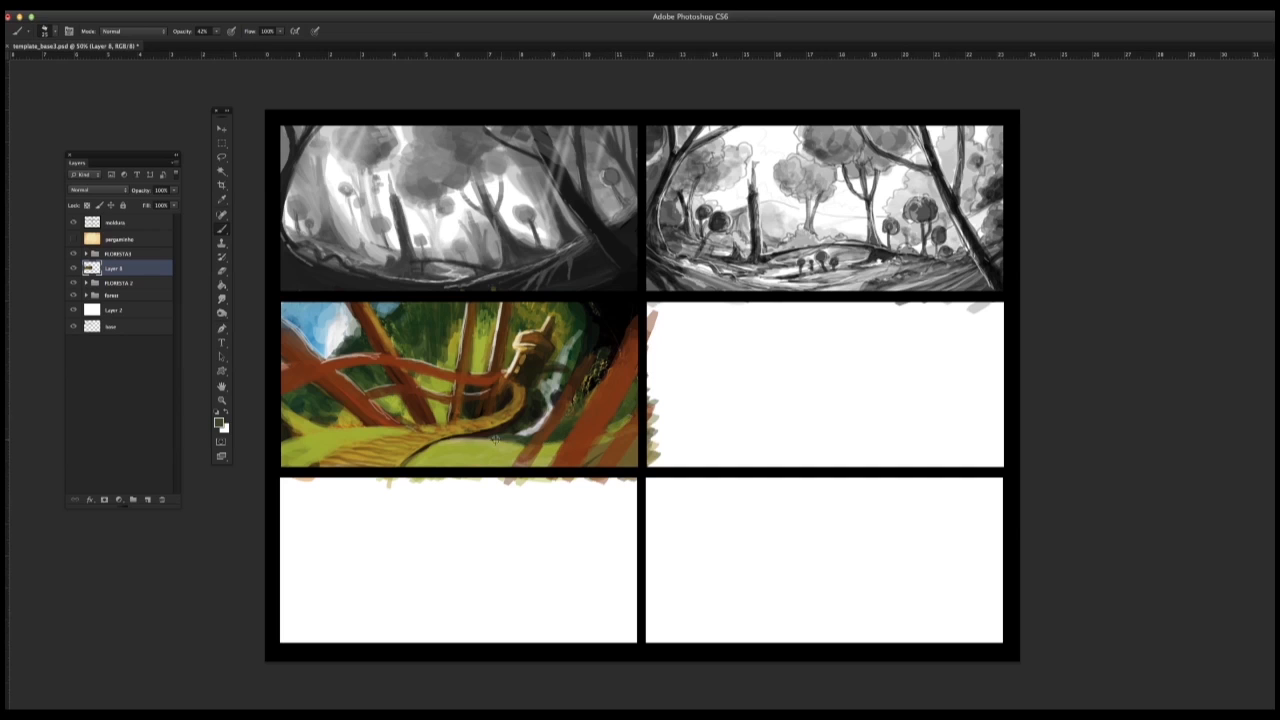
left_click_drag(464, 439, 413, 466)
left_click_drag(452, 443, 432, 466)
mouse_move(487, 439)
left_mouse_down()
mouse_move(448, 443)
mouse_move(428, 466)
left_mouse_up()
left_click_drag(446, 447, 410, 467)
Step: Sample cream from the mushroom house and paint thin light edges along the lower-right leaning trunks with a smaller brush
left_click(366, 415, "alt")
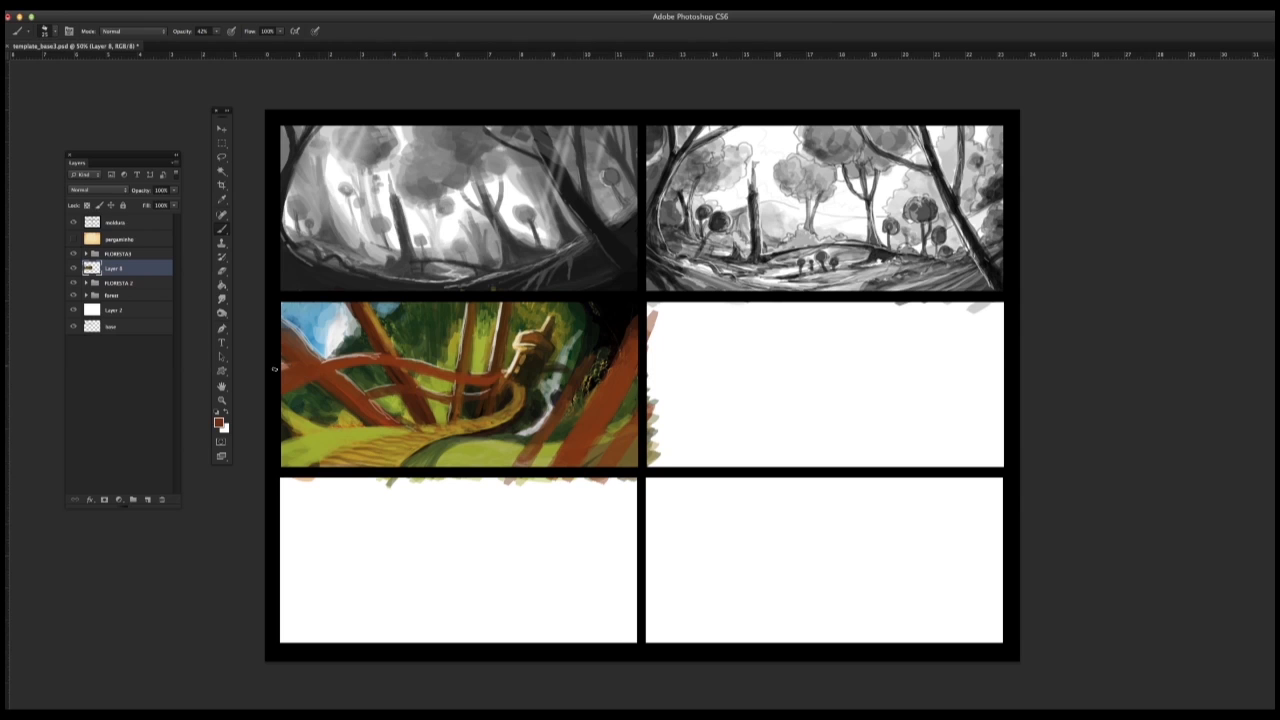
left_click(515, 360, "alt")
right_click(590, 403)
left_click(593, 340)
mouse_move(580, 374)
left_mouse_down()
mouse_move(518, 457)
mouse_move(551, 411)
left_mouse_up()
left_click_drag(587, 357, 525, 447)
left_click_drag(637, 323, 550, 467)
mouse_move(637, 319)
left_mouse_down()
mouse_move(612, 364)
mouse_move(601, 465)
mouse_move(563, 441)
left_mouse_up()
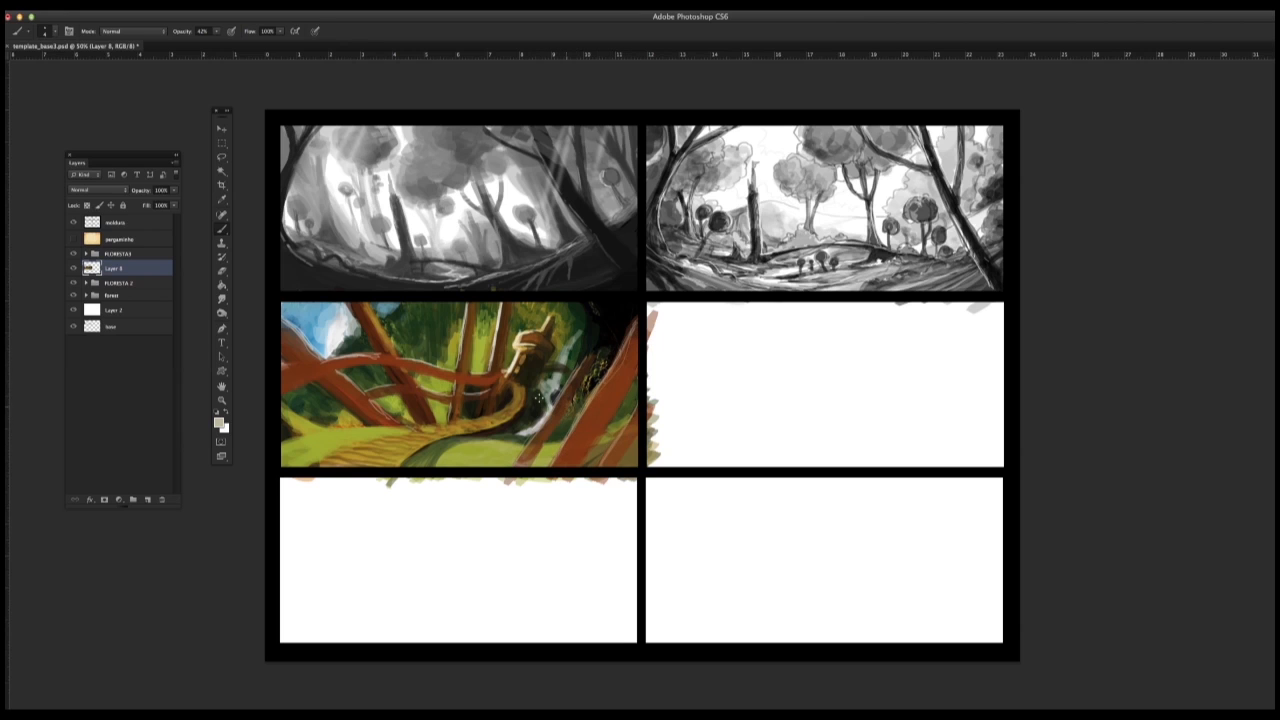
Step: Add light edge strokes to the left-centre leaning trunk and the upper ends of the right-hand trunks
mouse_move(369, 307)
left_mouse_down()
mouse_move(405, 376)
mouse_move(469, 393)
left_mouse_up()
left_click_drag(636, 324, 600, 396)
left_click(590, 342, "alt")
left_click_drag(586, 339, 575, 368)
Step: Enlarge the brush and shade the lower-right leaning trunks with darker reddish-brown strokes
right_click(570, 370)
left_click(700, 496)
left_click(560, 400, "alt")
left_click_drag(556, 414, 519, 466)
left_click_drag(631, 354, 576, 465)
left_click_drag(621, 386, 589, 464)
left_click(624, 388, "alt")
left_click(582, 426, "alt")
mouse_move(618, 371)
left_mouse_down()
mouse_move(595, 402)
mouse_move(612, 464)
left_mouse_up()
left_click_drag(630, 418, 614, 462)
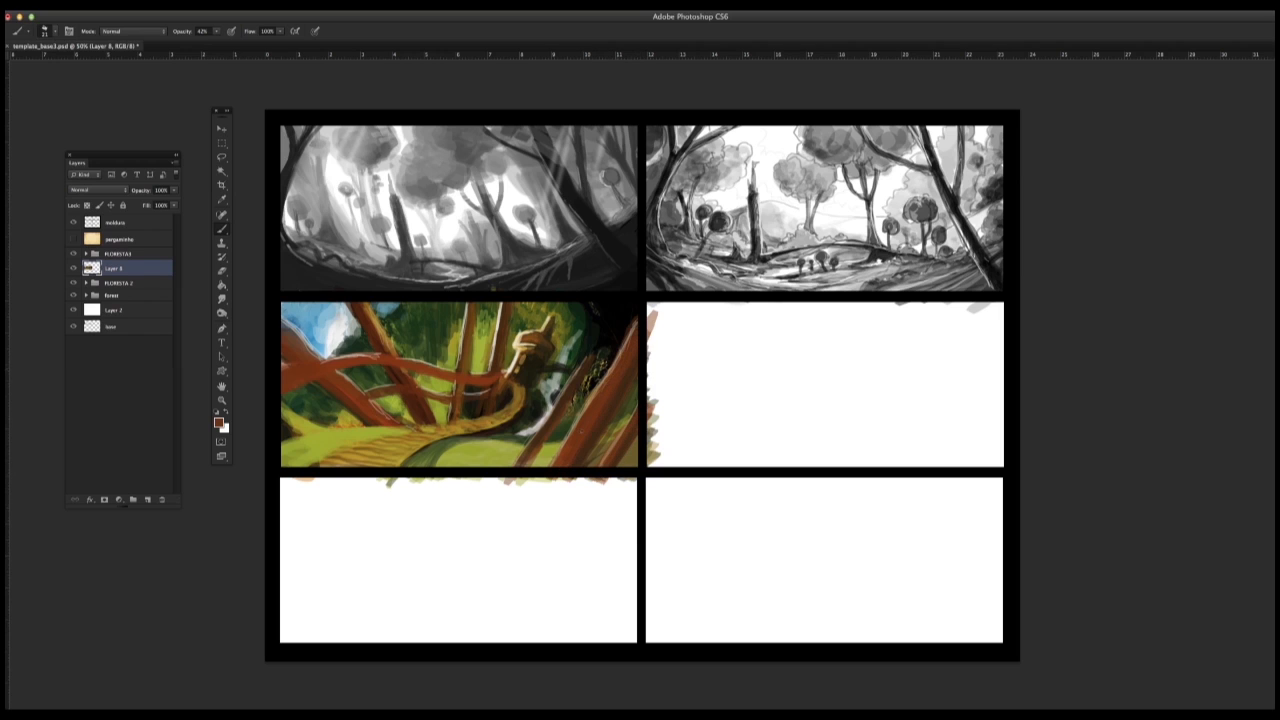
Step: Blend sampled browns over the thin right-hand trunk, the central trunks and the left leaning trunks
left_click_drag(610, 372, 586, 410)
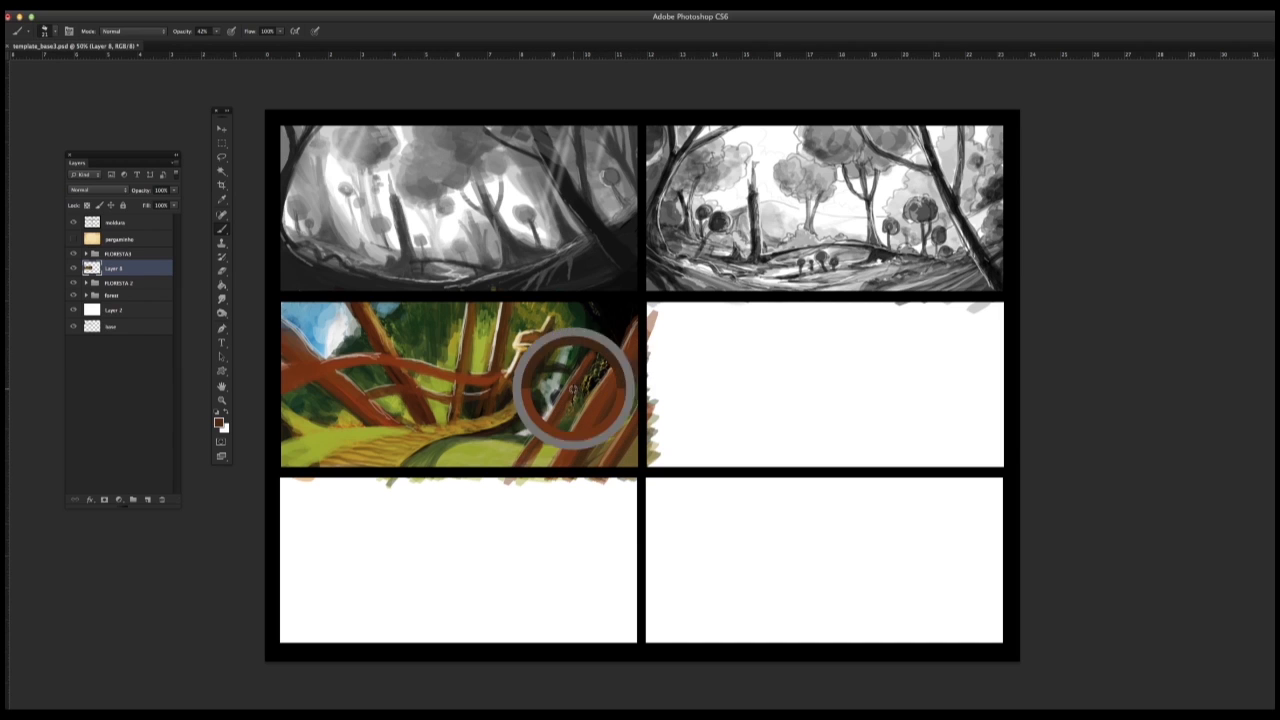
mouse_move(377, 325)
left_mouse_down()
mouse_move(391, 348)
mouse_move(382, 340)
left_mouse_up()
left_click(488, 380, "alt")
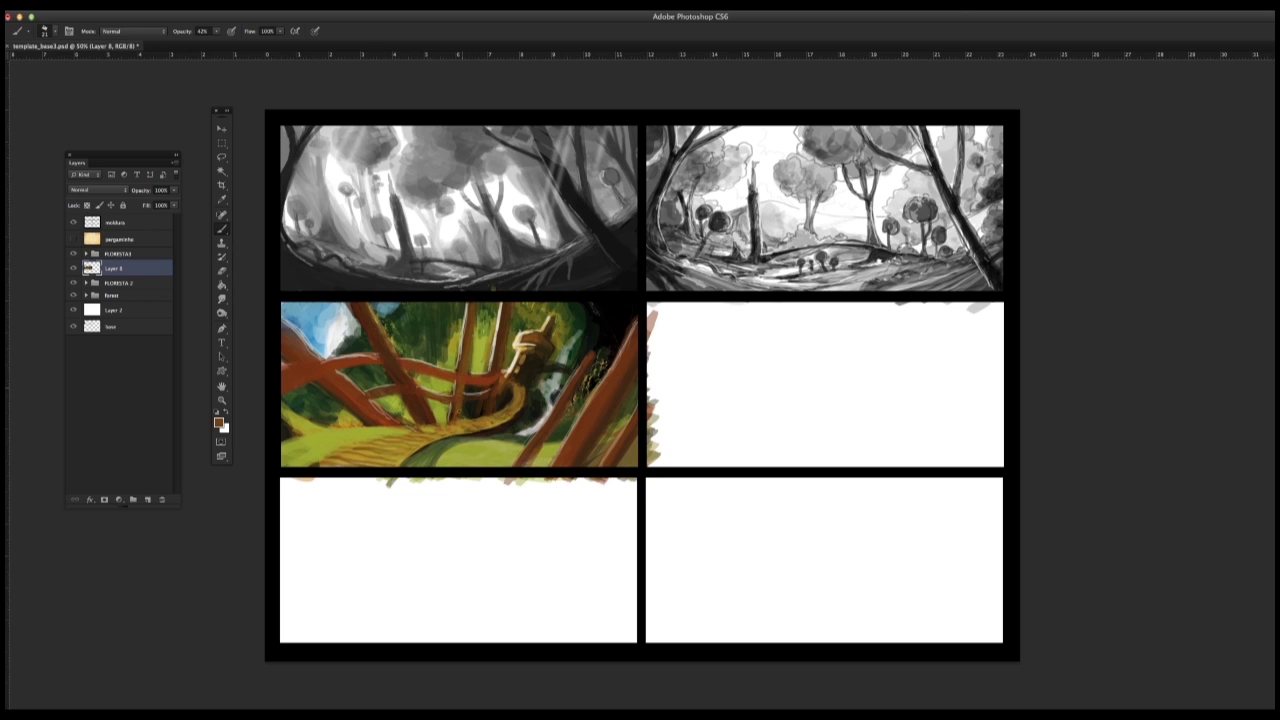
left_click(491, 394, "alt")
left_click(320, 371, "alt")
left_click_drag(334, 387, 350, 403)
left_click_drag(372, 318, 418, 412)
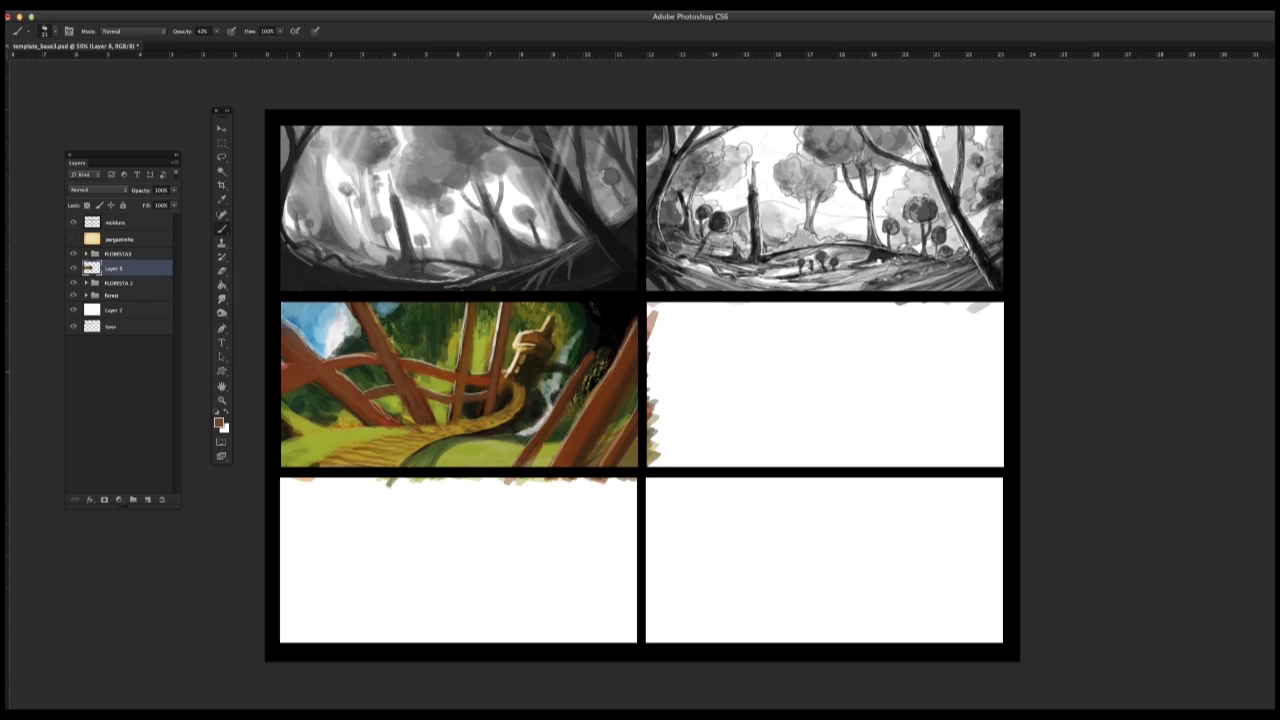
Step: Darken the area right of the mushroom house and paint a brown trunk and rounded ochre shape in the upper-right corner
left_click(526, 420, "alt")
left_click(546, 386, "alt")
left_click_drag(550, 374, 538, 380)
left_click(562, 372, "alt")
left_click(598, 368, "alt")
mouse_move(608, 335)
left_mouse_down()
mouse_move(600, 301)
mouse_move(590, 332)
left_mouse_up()
left_click(528, 370, "alt")
left_click(580, 348, "alt")
Step: Set the brush size to 10 px and paint olive, vine-like strokes between the right-hand leaning trunks
right_click(583, 309)
type("10")
key("Return")
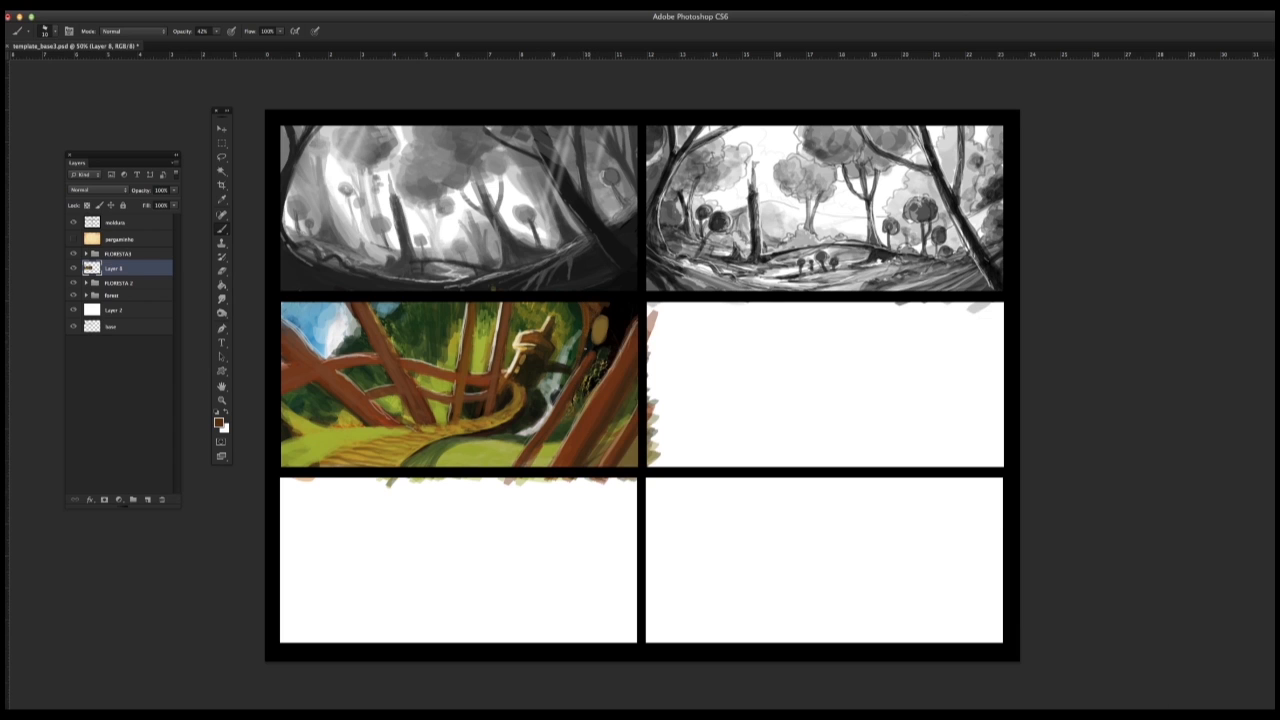
left_click(590, 331, "alt")
left_click(562, 388, "alt")
left_click(591, 377, "alt")
left_click(602, 367, "alt")
left_click_drag(606, 358, 622, 326)
mouse_move(612, 352)
left_mouse_down()
mouse_move(624, 320)
mouse_move(569, 415)
mouse_move(614, 352)
left_mouse_up()
left_click_drag(619, 413, 635, 384)
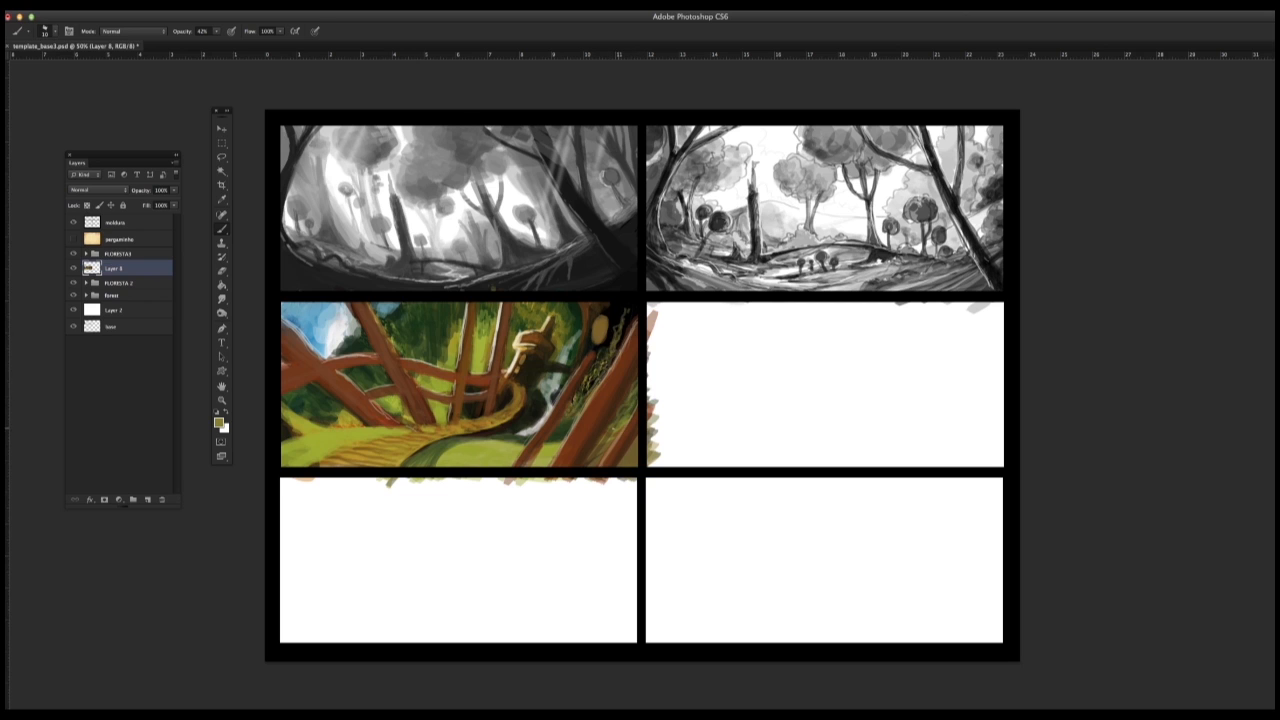
Step: Paint sampled greens around the stream and the bases of the lower-right trunks, adjusting the brush size
left_click(530, 432, "alt")
left_click(513, 432, "alt")
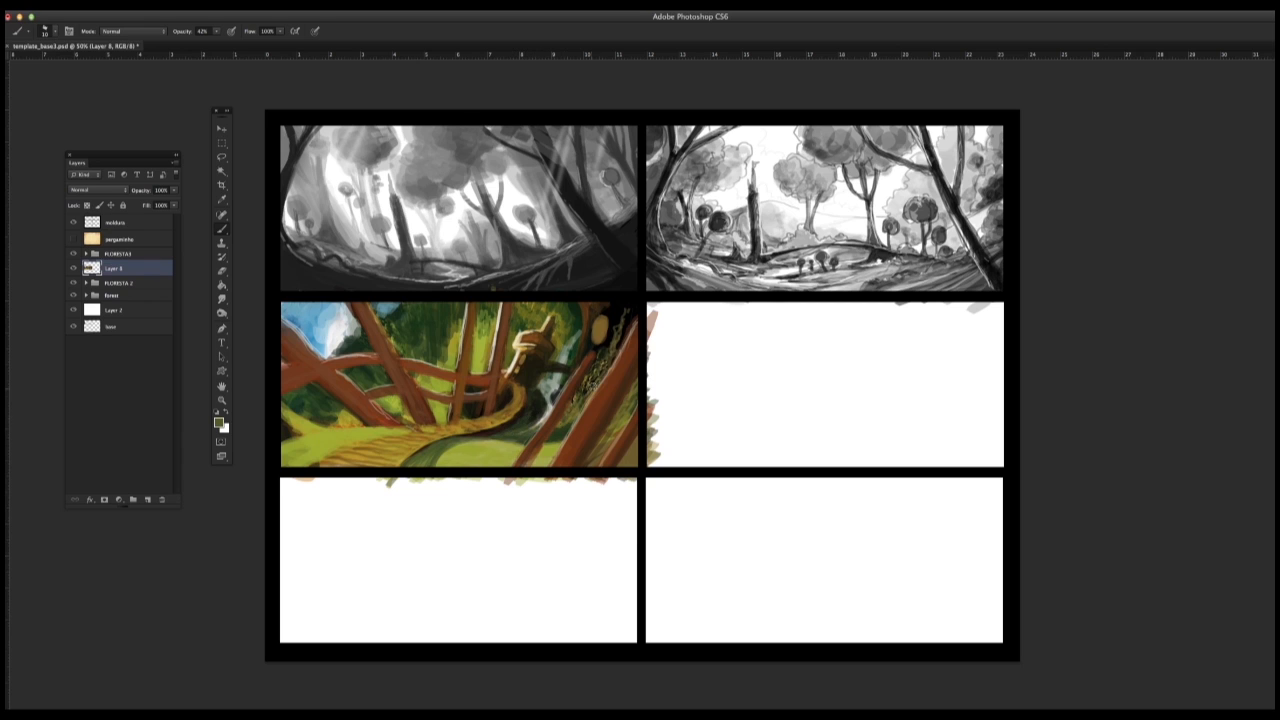
left_click(590, 378, "alt")
left_click(557, 432, "alt")
left_click(562, 416, "alt")
right_click(589, 399)
left_click(604, 352)
left_click(550, 421, "alt")
left_click(566, 383, "alt")
Step: Dab yellow-green grass into the gap between the central trunks below the upper branch
right_click(485, 345)
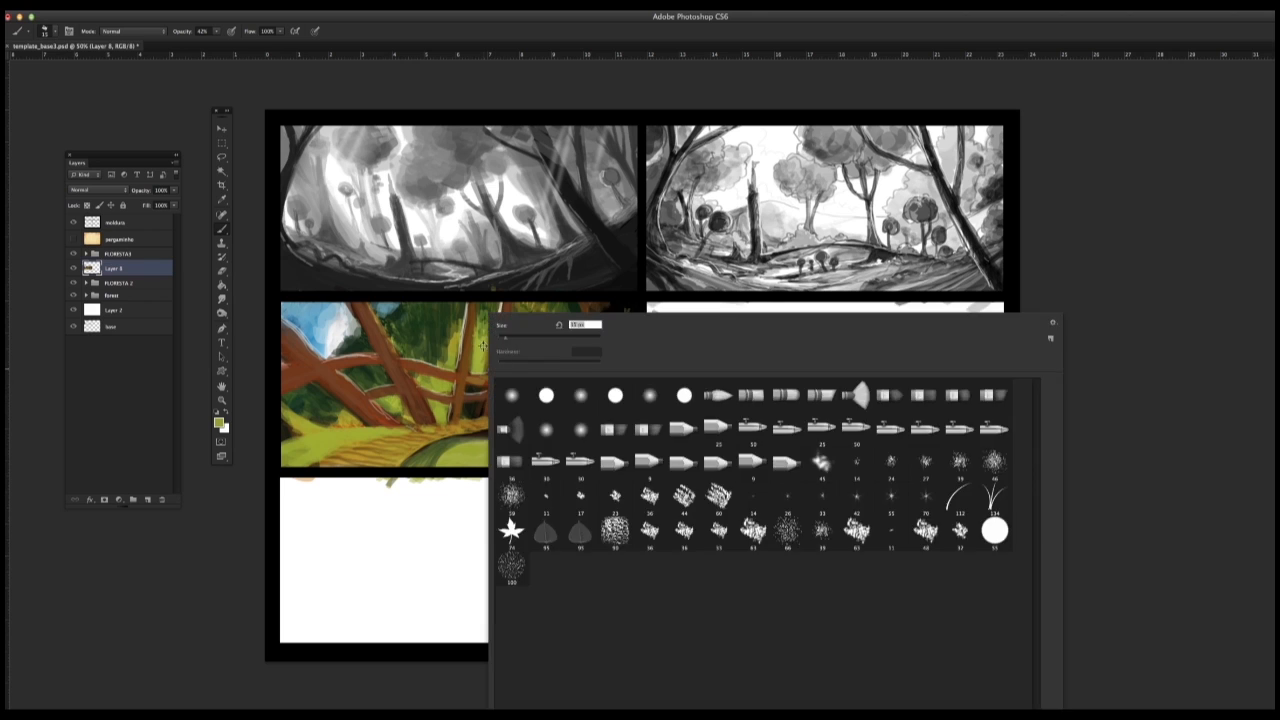
left_click(483, 347)
left_click(473, 379, "alt")
left_click(475, 389, "alt")
mouse_move(472, 389)
left_mouse_down()
mouse_move(486, 382)
mouse_move(470, 382)
mouse_move(480, 308)
mouse_move(477, 389)
left_mouse_up()
left_click(480, 385, "alt")
left_click(475, 388, "alt")
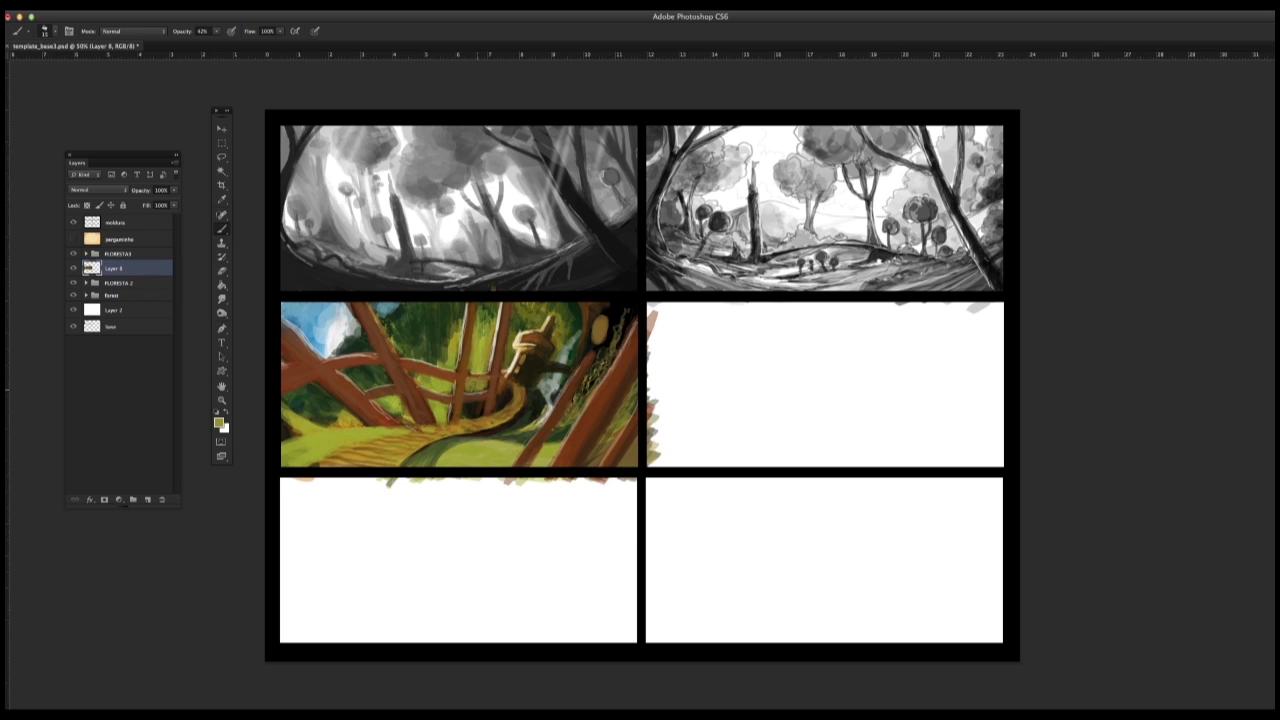
Step: Retouch the branch crossing between the central trunks and fill the gaps beneath it with olive green
left_click(473, 376, "alt")
left_click(489, 376, "alt")
left_click_drag(485, 378, 445, 378)
left_click(443, 382, "alt")
left_click(461, 377, "alt")
left_click(474, 391, "alt")
mouse_move(476, 401)
left_mouse_down()
mouse_move(466, 412)
mouse_move(480, 412)
left_mouse_up()
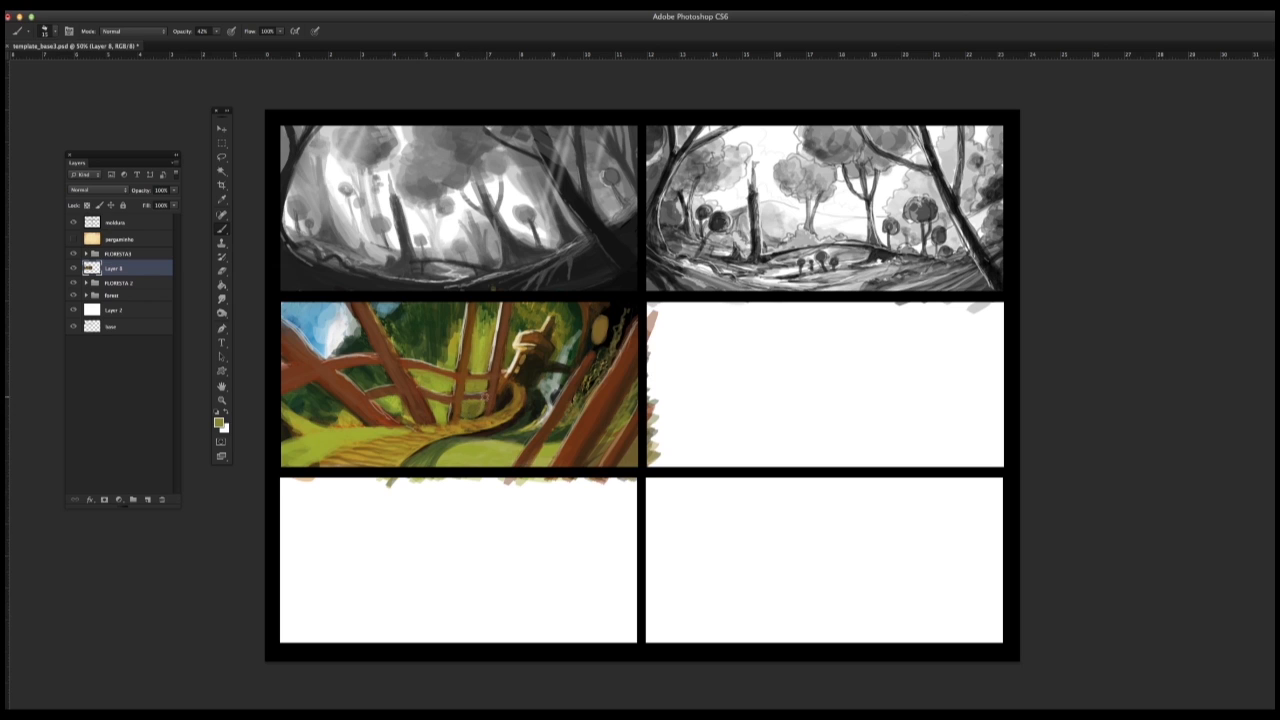
left_click(489, 406, "alt")
left_click(470, 411, "alt")
Step: Sample brown from the trunks and repaint the lower branch and the left-centre trunk where they cross
left_click(545, 410, "alt")
left_click(394, 399, "alt")
left_click(374, 396, "alt")
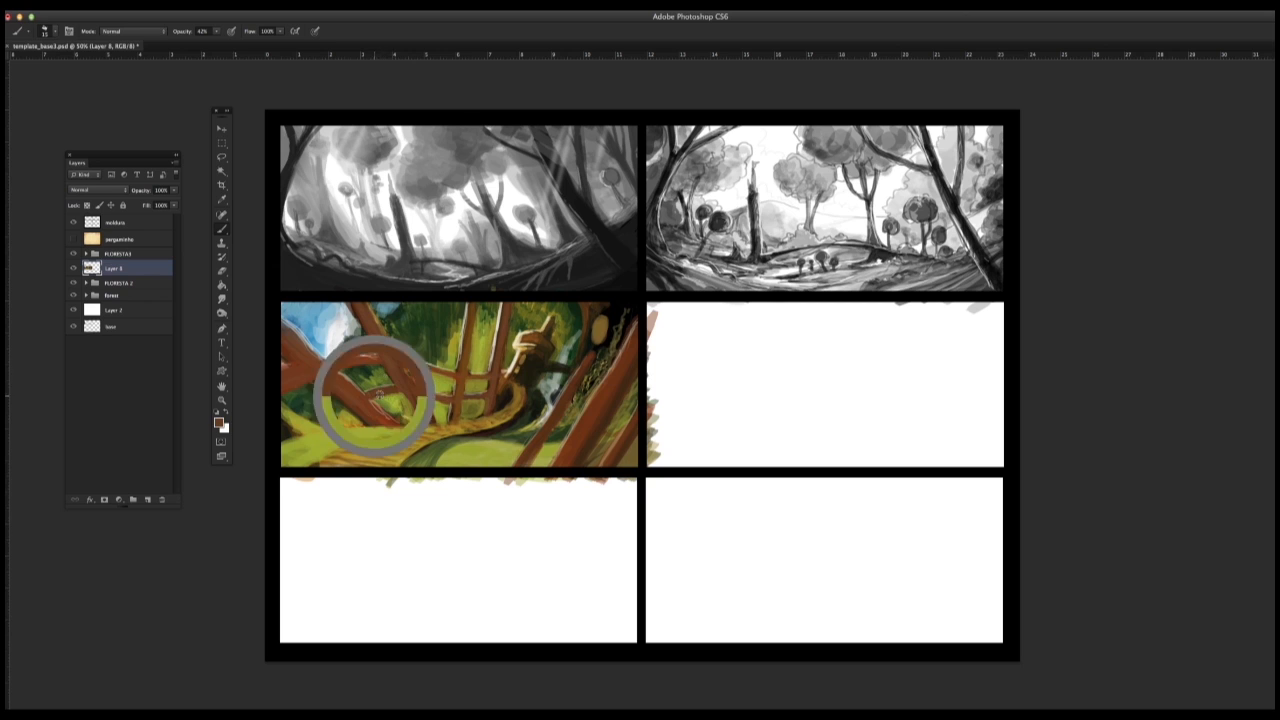
left_click(408, 398, "alt")
left_click_drag(404, 394, 412, 416)
left_click_drag(382, 366, 394, 384)
Step: Add dark shading strokes along the left-centre leaning trunk using a sampled dark tone
left_click(400, 331, "alt")
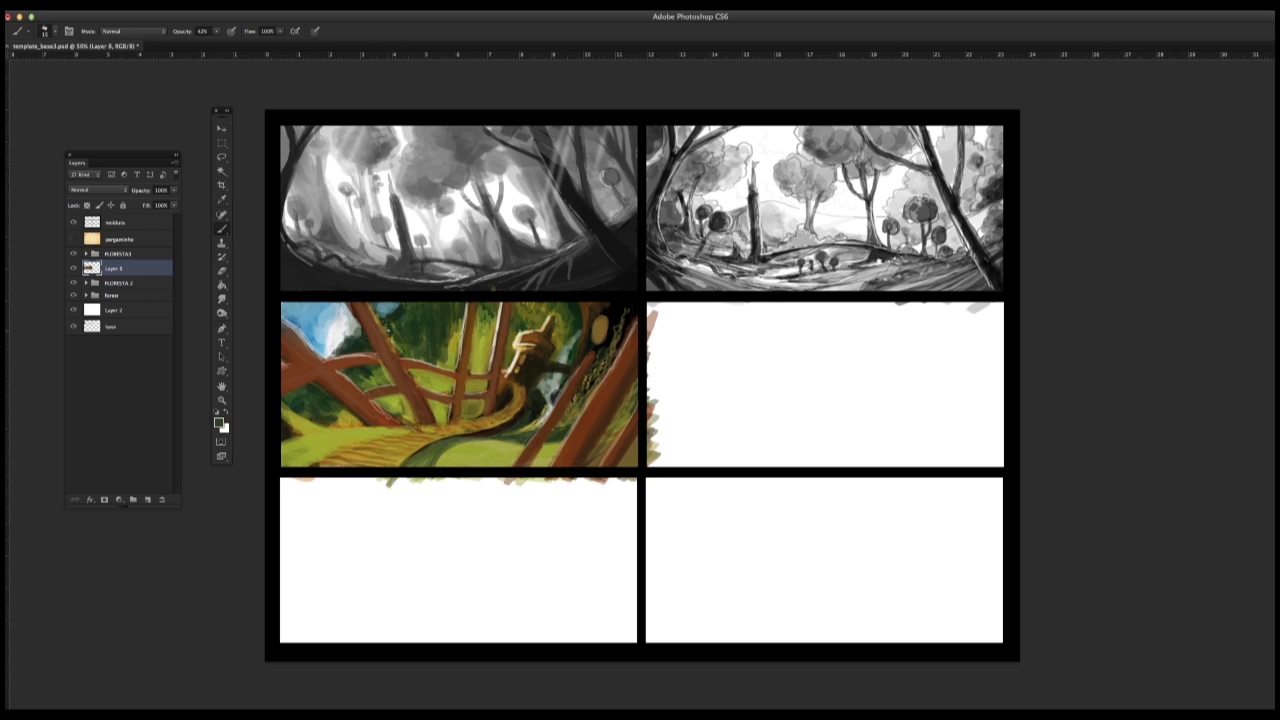
left_click_drag(382, 324, 394, 350)
left_click(415, 376, "alt")
left_click(425, 410, "alt")
Step: Retouch the left trunk and the foliage around it with sampled brown and olive green
left_click(347, 379, "alt")
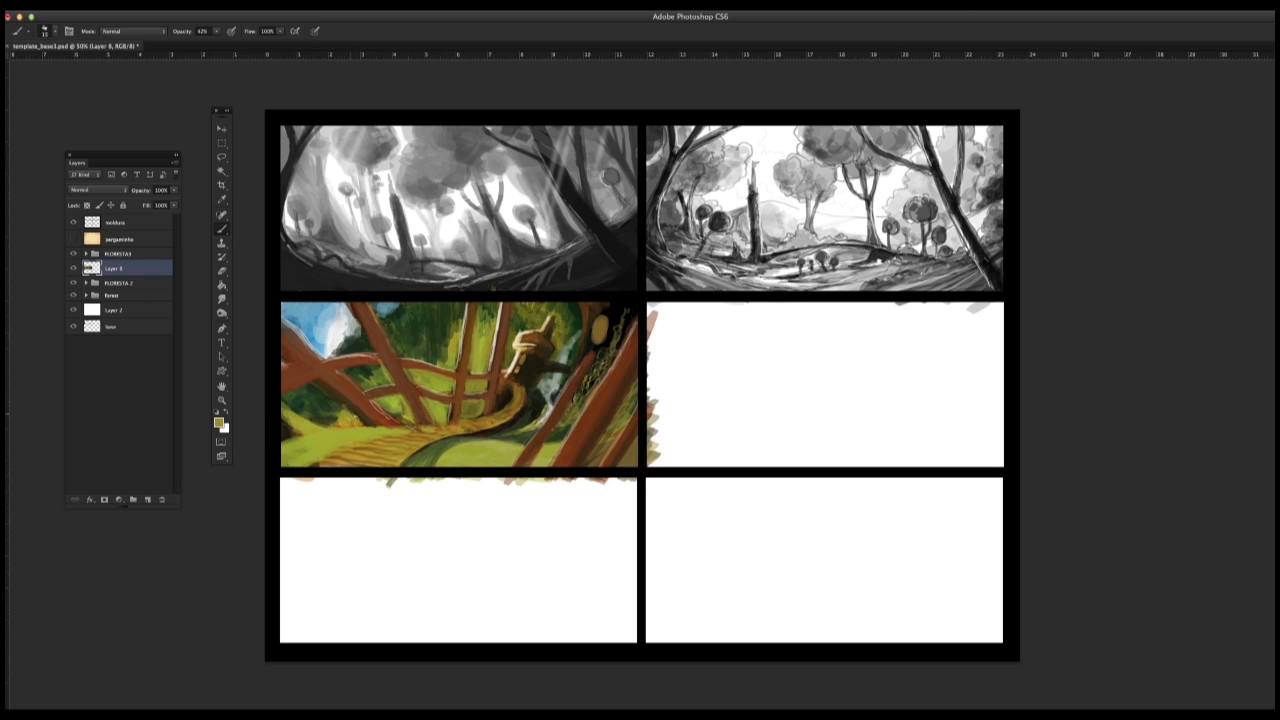
left_click(311, 390, "alt")
left_click(355, 414, "alt")
left_click(303, 320, "alt")
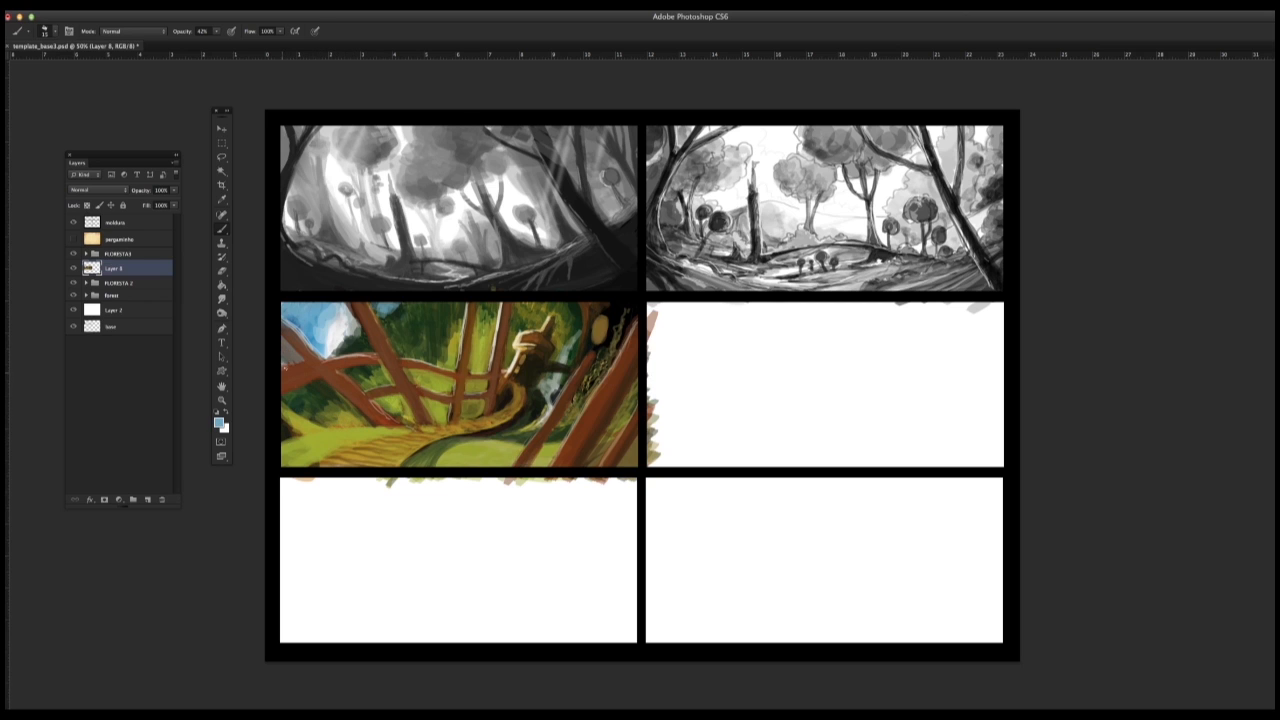
left_click(300, 346, "alt")
left_click(308, 358, "alt")
Step: Sample cream from the mushroom house and paint light streaks along the lower-right leaning trunks
left_click(512, 362, "alt")
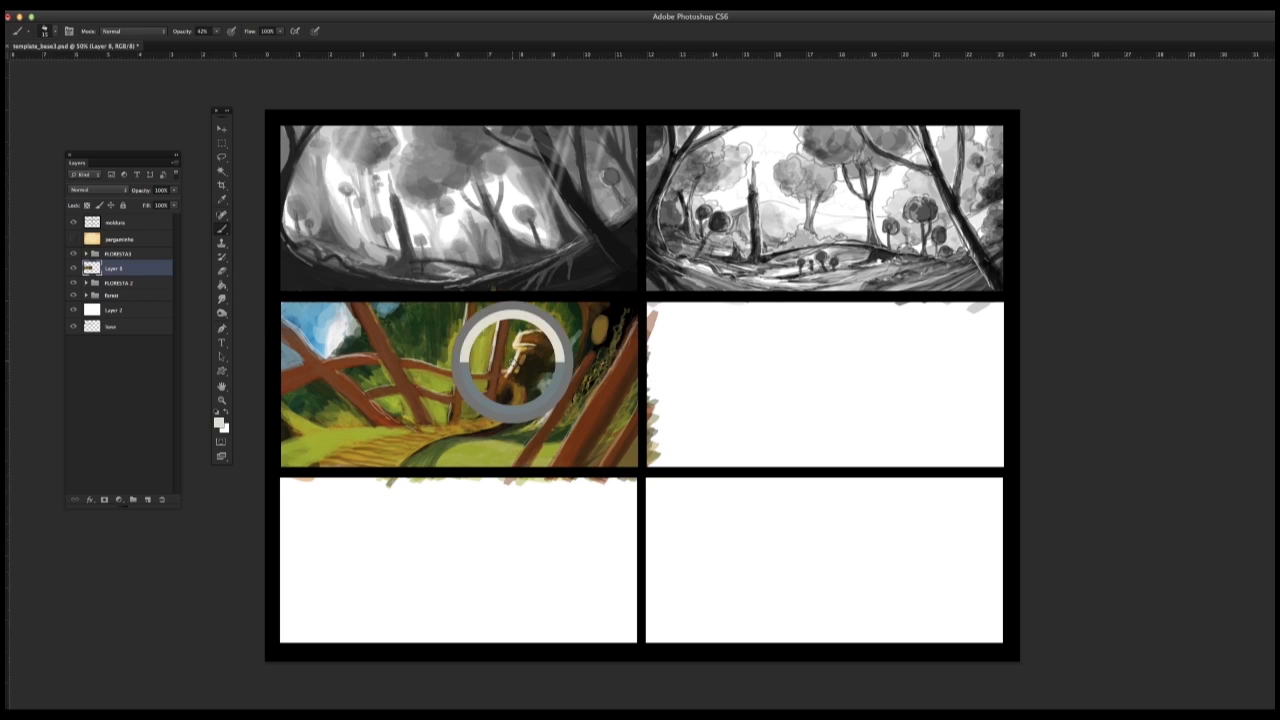
left_click_drag(594, 348, 509, 466)
left_click_drag(636, 318, 554, 465)
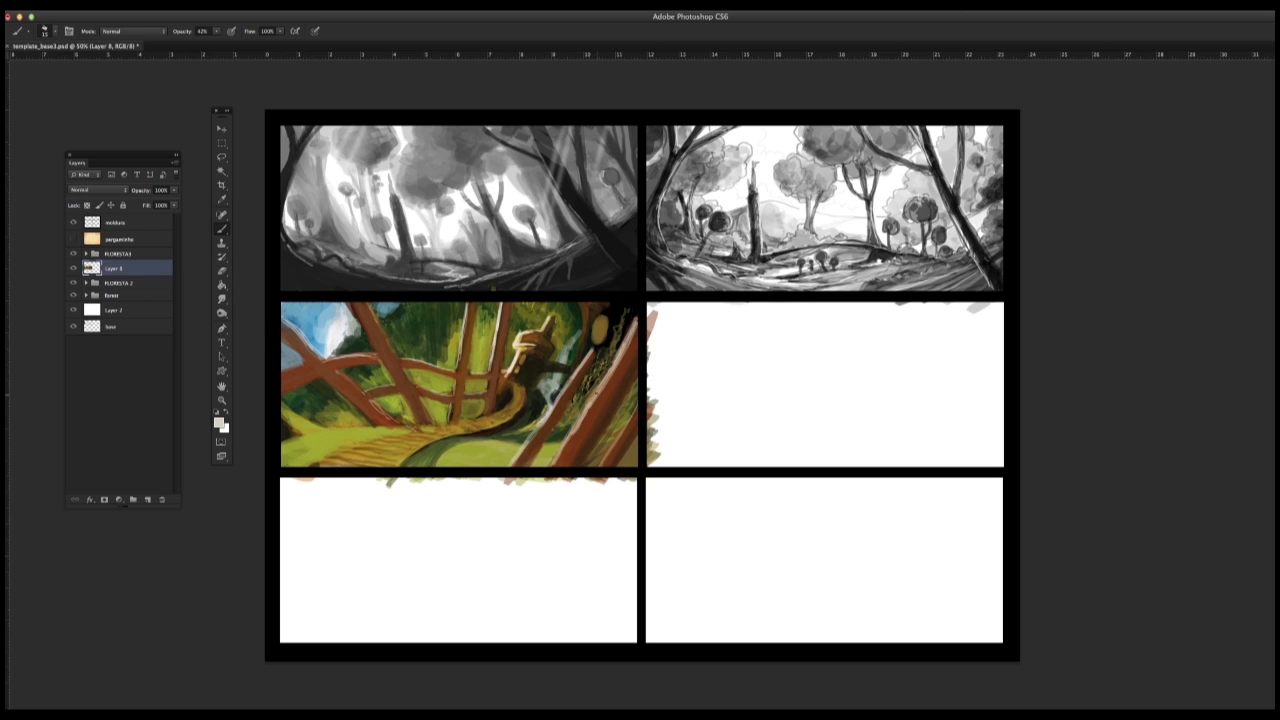
left_click_drag(597, 394, 559, 457)
left_click_drag(636, 404, 606, 466)
mouse_move(636, 408)
left_mouse_down()
mouse_move(600, 466)
mouse_move(546, 450)
mouse_move(557, 454)
left_mouse_up()
Step: Adjust the brush size and blend sampled browns over the light streaks on the lower-right trunks
left_click(562, 415, "alt")
right_click(562, 415)
left_click(593, 338)
left_click(556, 405)
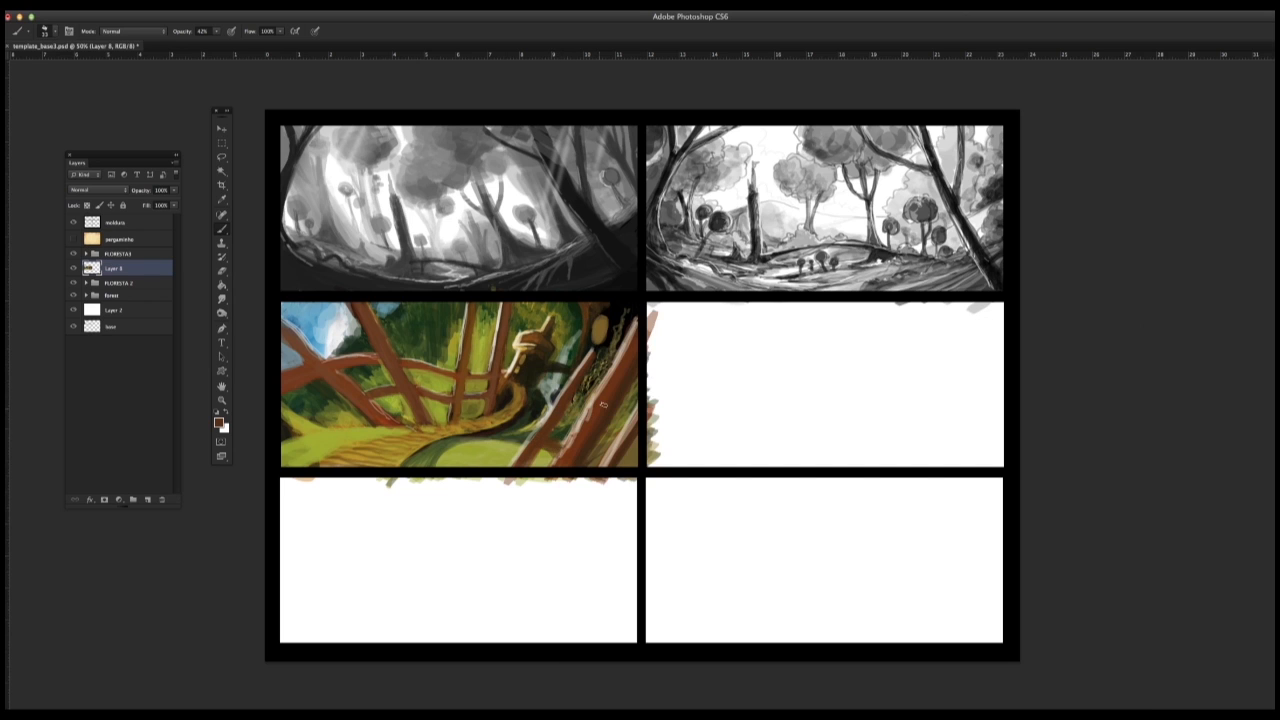
left_click(579, 392, "alt")
mouse_move(577, 396)
left_mouse_down()
mouse_move(547, 438)
mouse_move(590, 412)
left_mouse_up()
left_click(637, 355, "alt")
left_click(630, 356, "alt")
left_click_drag(636, 325, 560, 458)
mouse_move(594, 404)
left_mouse_down()
mouse_move(646, 314)
mouse_move(582, 424)
left_mouse_up()
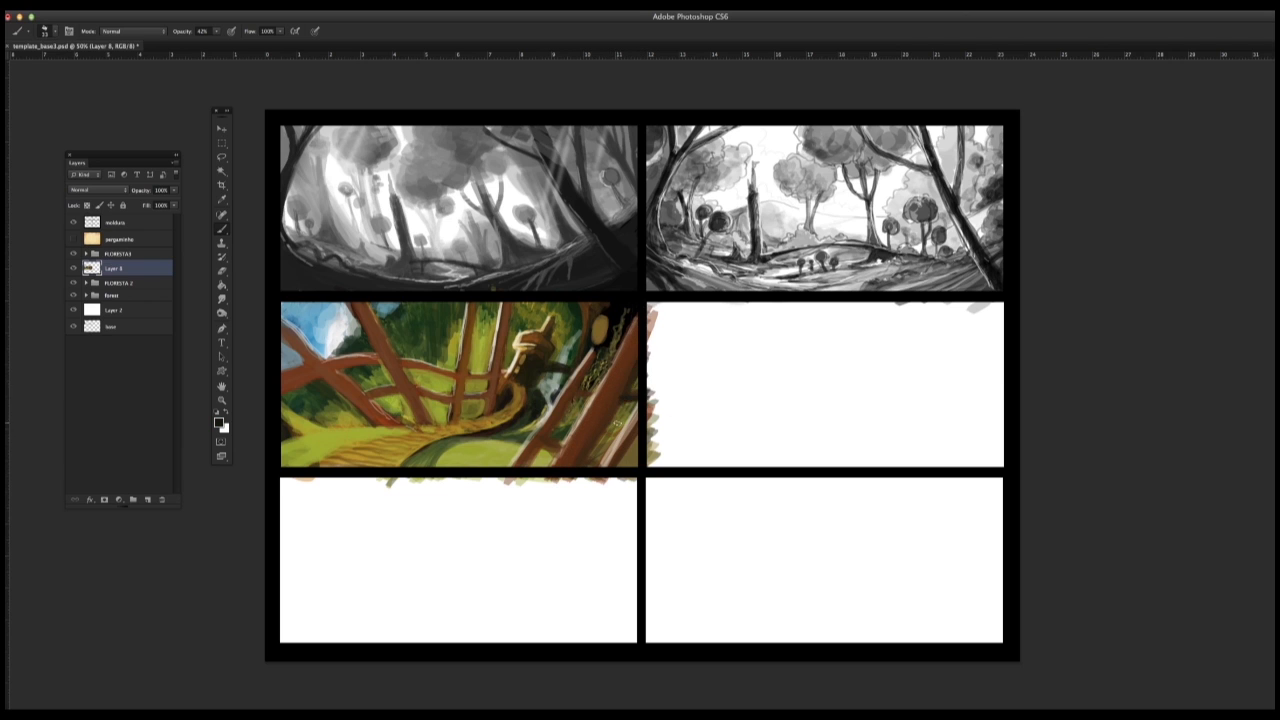
Step: Adjust the brush size and touch up the gap between the lower-right trunks with sampled dark and olive tones
right_click(626, 366)
left_click(588, 410, "alt")
left_click(590, 378, "alt")
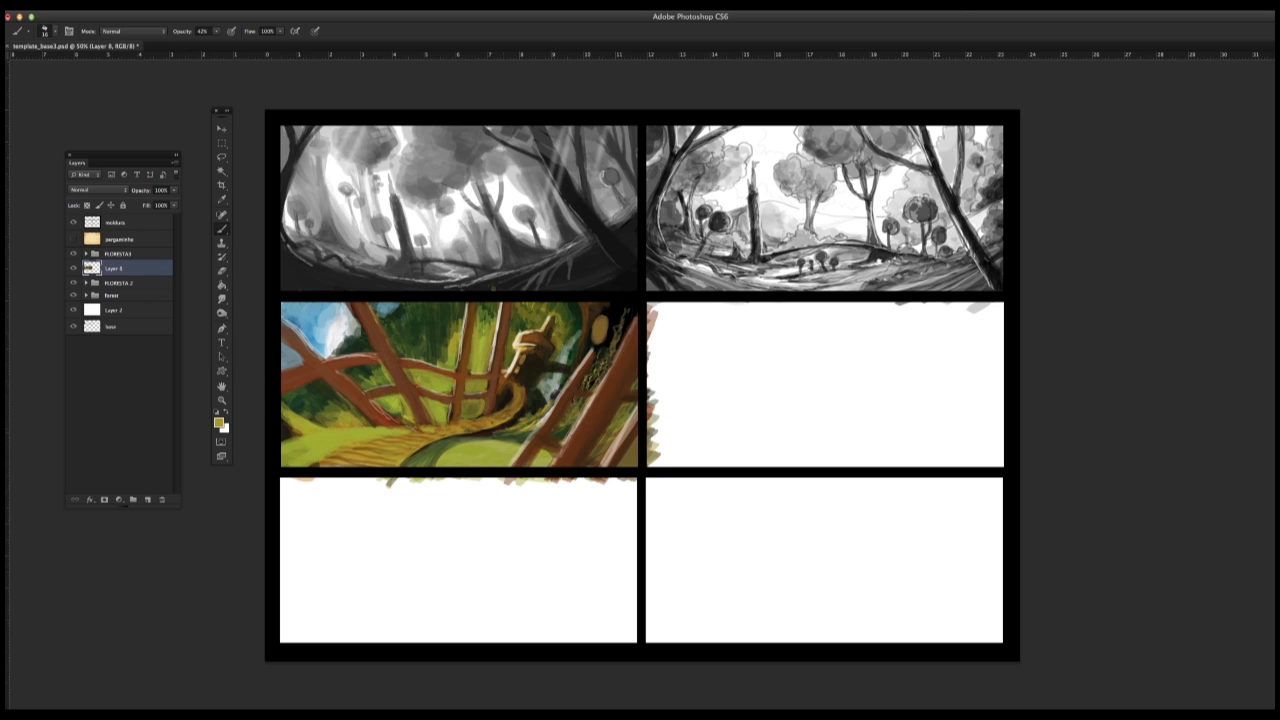
right_click(488, 435)
key("Escape")
Step: Adjust the brush size and retouch the grass along the far edge of the path with sampled olive and dark tones
left_click(534, 396, "alt")
left_click_drag(490, 398, 444, 417)
right_click(500, 402)
left_click(528, 428)
left_click(475, 414, "alt")
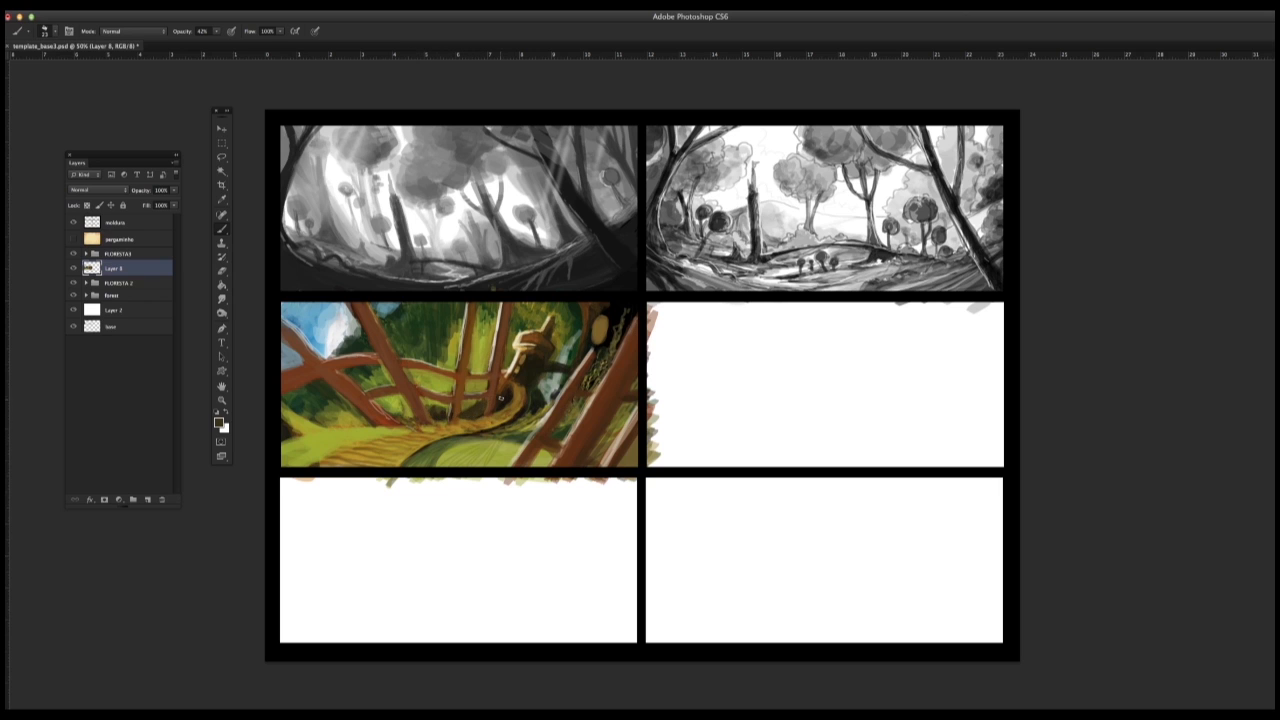
Step: Adjust the brush size and add small dark and cream touches to the mushroom house
left_click_drag(519, 376, 537, 357)
left_click(520, 377, "alt")
left_click(514, 364, "alt")
right_click(520, 362)
left_click(545, 348)
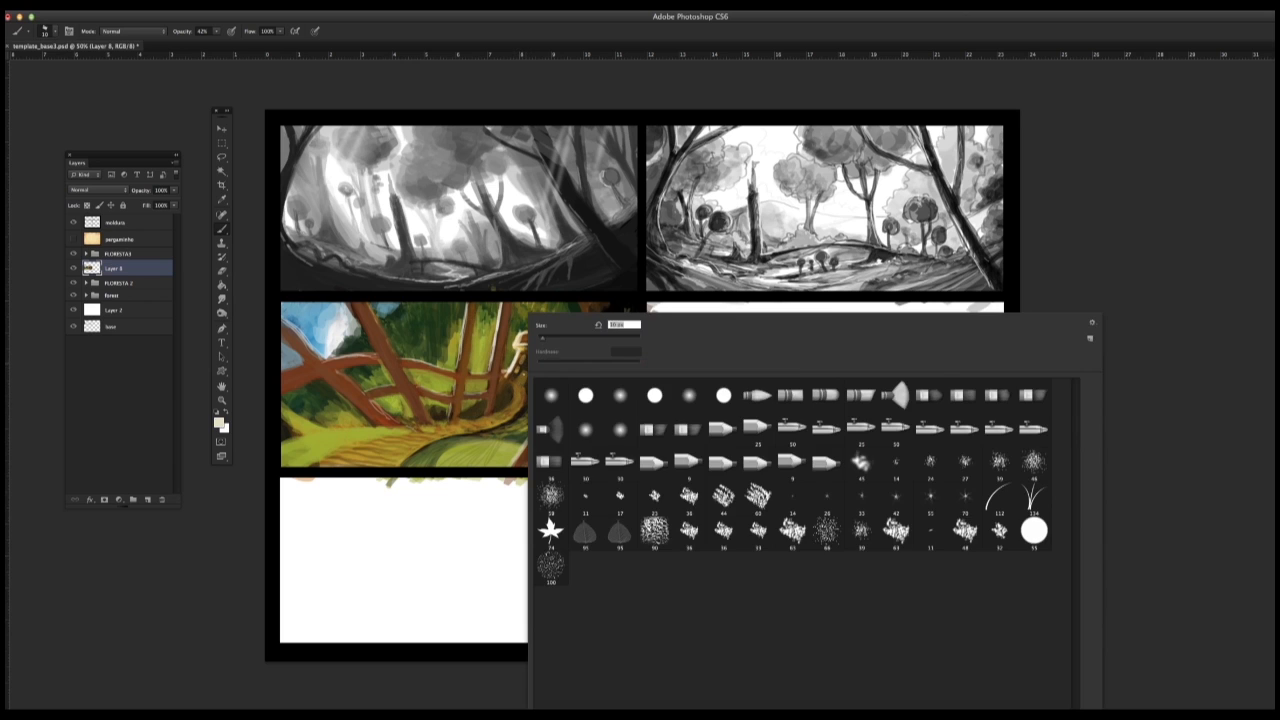
left_click(524, 374)
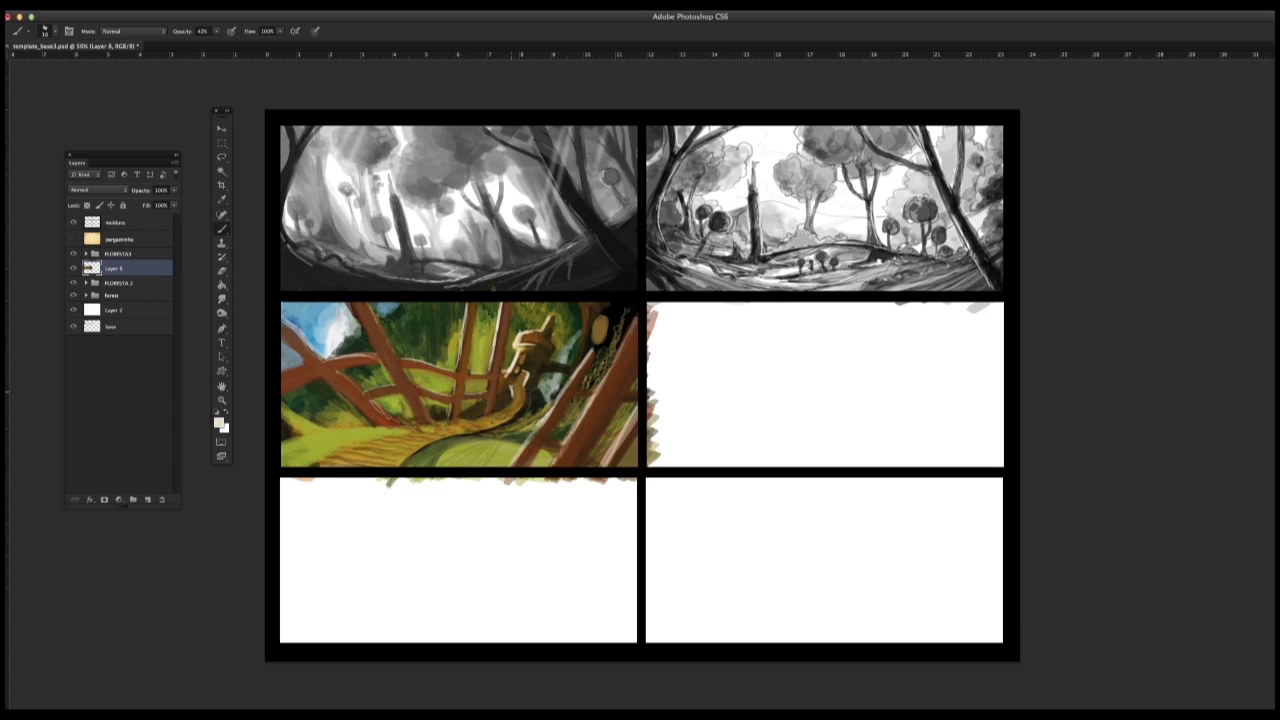
right_click(519, 410)
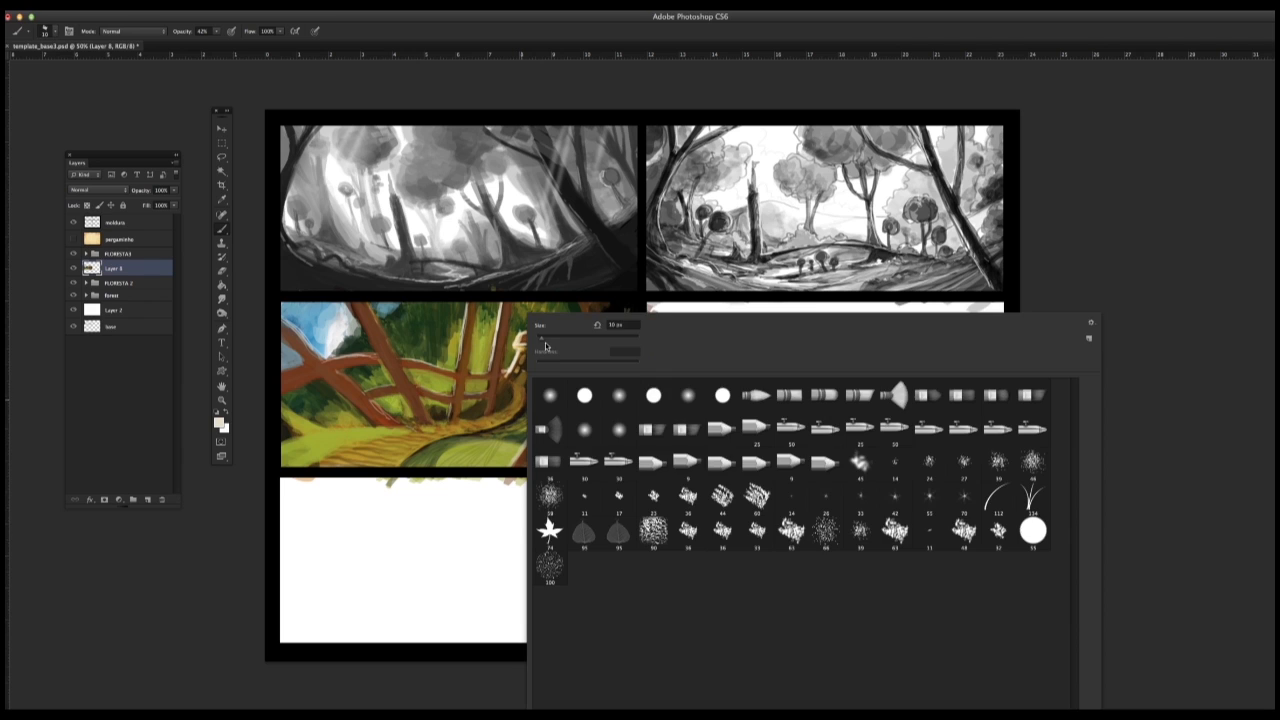
left_click(511, 394)
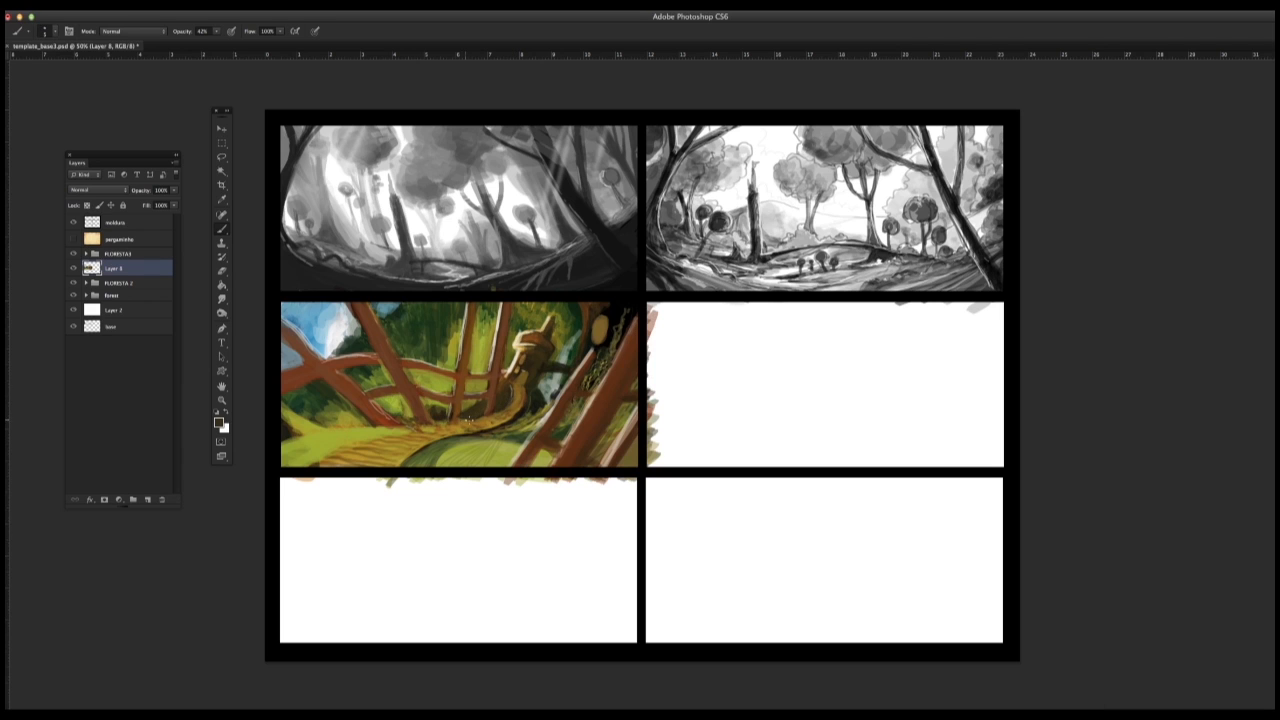
Step: Change the brush size and paint dark accents along the upper edge of the path
left_click(481, 418, "alt")
right_click(475, 432)
double_click(507, 429)
left_click(482, 421, "alt")
left_click_drag(468, 424, 507, 409)
Step: Set the foreground colour to a bright yellow (R 249, G 212, B 63) and paint it over the whole path
left_click(220, 423)
left_click(729, 537)
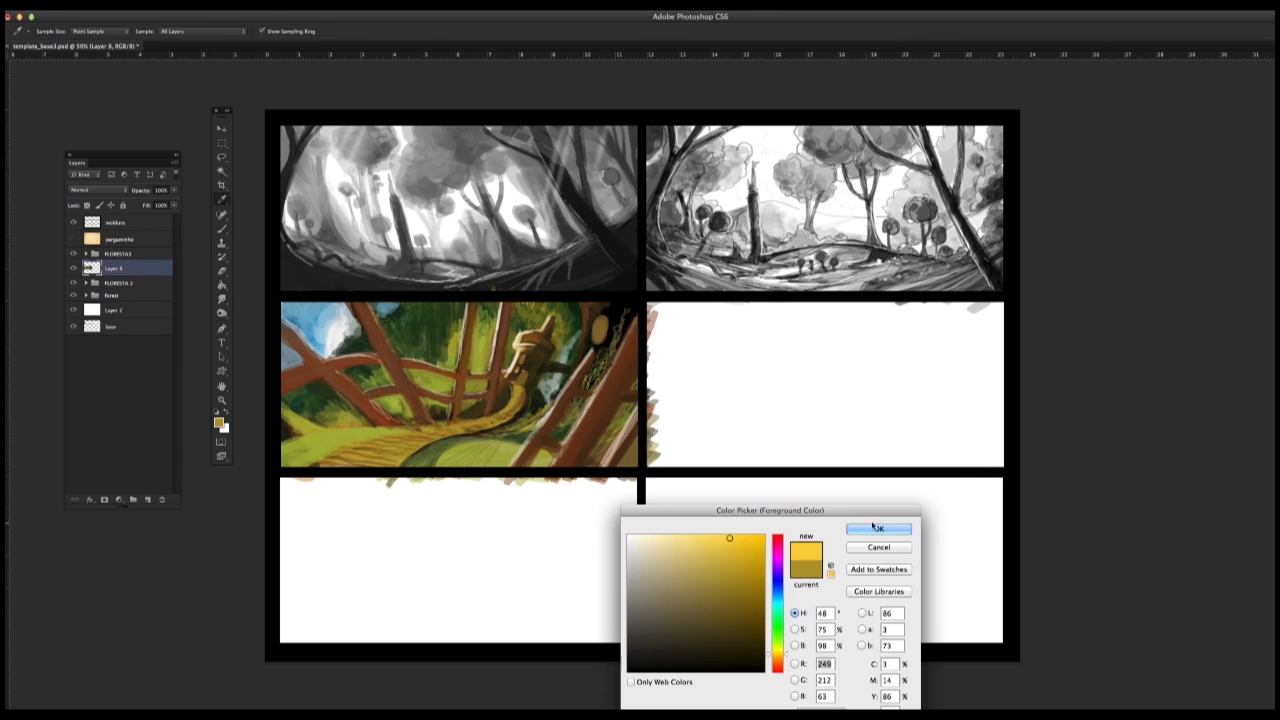
left_click(880, 528)
mouse_move(464, 424)
left_mouse_down()
mouse_move(486, 418)
mouse_move(300, 462)
mouse_move(418, 452)
mouse_move(320, 465)
left_mouse_up()
mouse_move(338, 444)
left_mouse_down()
mouse_move(284, 462)
mouse_move(284, 450)
left_mouse_up()
mouse_move(437, 429)
left_mouse_down()
mouse_move(380, 434)
mouse_move(310, 465)
left_mouse_up()
mouse_move(414, 443)
left_mouse_down()
mouse_move(383, 429)
mouse_move(413, 452)
left_mouse_up()
Step: Sample greens and repaint the grass beside the near left end of the path
left_click(284, 430, "alt")
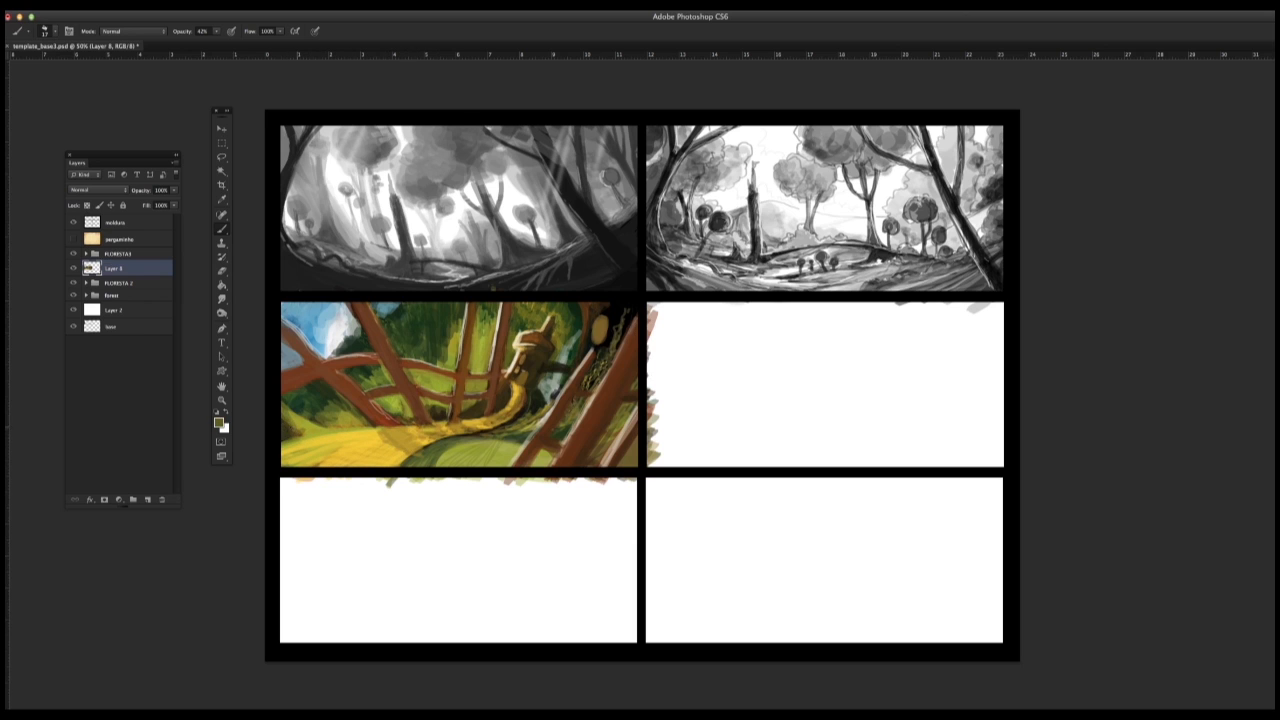
mouse_move(282, 424)
left_mouse_down()
mouse_move(312, 438)
mouse_move(313, 425)
left_mouse_up()
left_click(307, 416, "alt")
left_click_drag(318, 406, 334, 420)
Step: Retouch the sky patch and the top of the adjoining left-centre trunk with sampled tones
left_click(328, 345, "alt")
left_click_drag(325, 338, 318, 350)
left_click_drag(332, 303, 320, 319)
mouse_move(342, 303)
left_mouse_down()
mouse_move(328, 322)
mouse_move(397, 305)
mouse_move(384, 322)
mouse_move(404, 319)
left_mouse_up()
left_click(395, 306, "alt")
left_click_drag(391, 305, 375, 317)
left_click(378, 312, "alt")
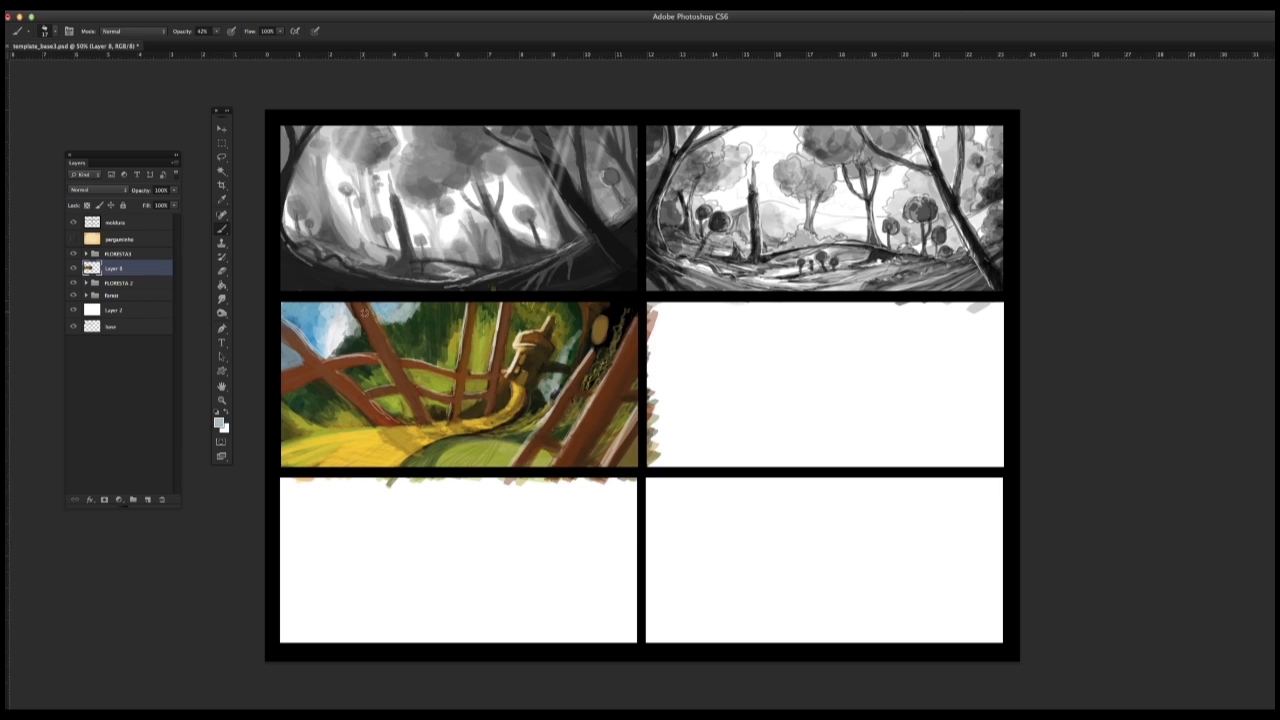
left_click(370, 312, "alt")
Step: Retouch the central trunks and the grass along the upper-left edge of the path with sampled colours
mouse_move(470, 305)
left_mouse_down()
mouse_move(458, 367)
mouse_move(496, 347)
mouse_move(490, 369)
left_mouse_up()
left_click(480, 405, "alt")
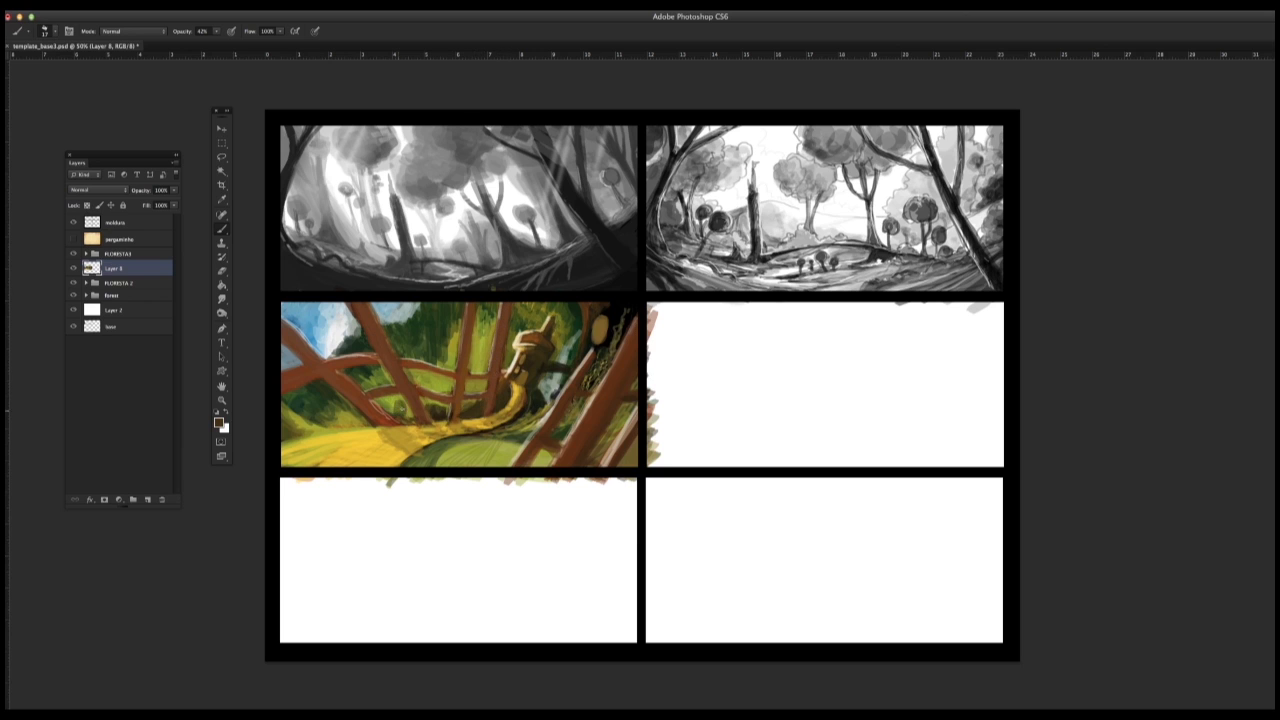
left_click_drag(361, 419, 320, 430)
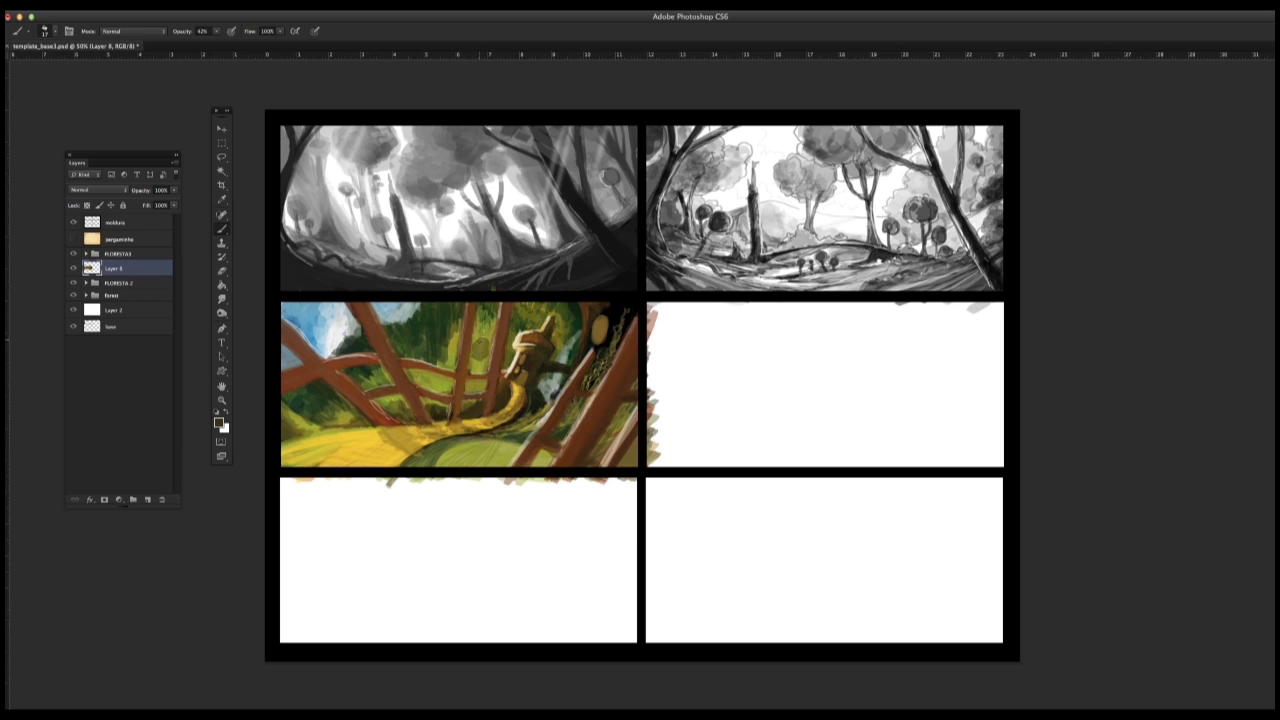
Step: Paint a large round green treetop in the background and two round bushes at left, with yellow highlights on the bushes
left_click(448, 338, "alt")
mouse_move(425, 324)
left_mouse_down()
mouse_move(448, 338)
mouse_move(435, 322)
left_mouse_up()
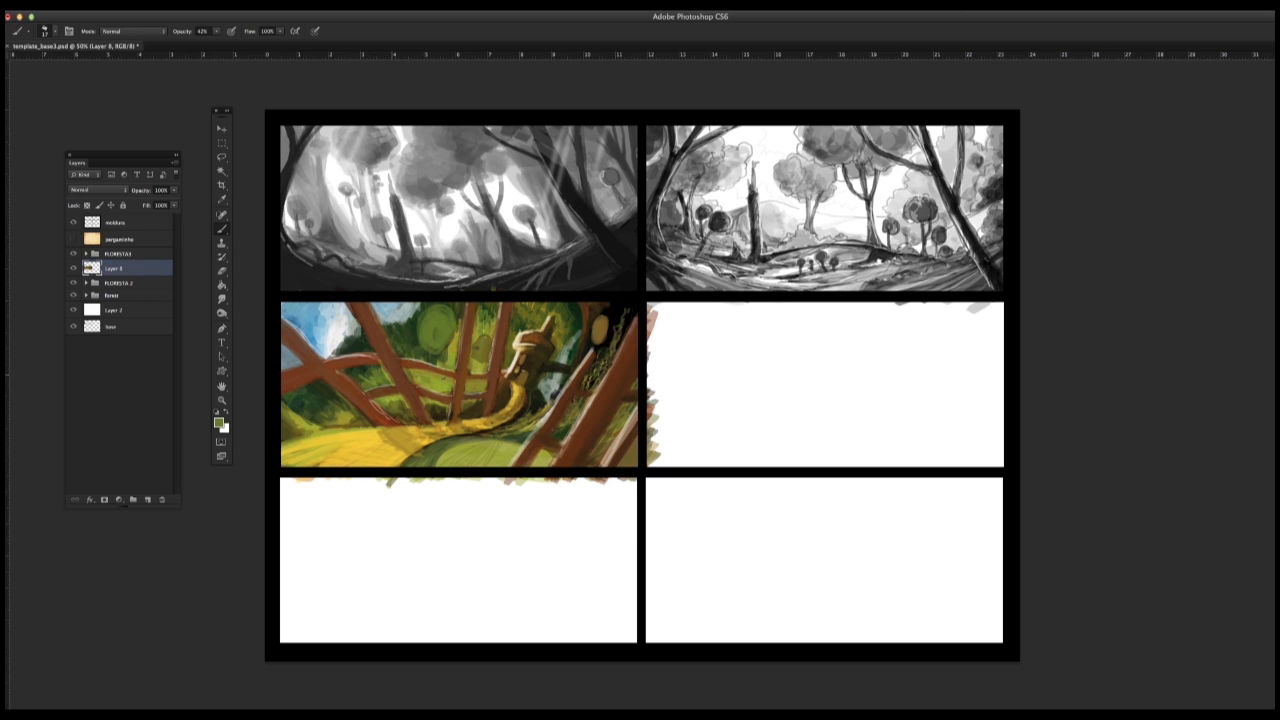
left_click(372, 377, "alt")
left_click_drag(367, 371, 370, 380)
left_click(364, 448, "alt")
mouse_move(312, 394)
left_mouse_down()
mouse_move(320, 414)
mouse_move(316, 394)
mouse_move(373, 381)
left_mouse_up()
left_click(330, 408, "alt")
left_click(305, 398, "alt")
Step: Model the large round treetop with dark edges and yellow-green highlights
left_click_drag(444, 319, 430, 342)
mouse_move(427, 328)
left_mouse_down()
mouse_move(434, 313)
mouse_move(428, 350)
mouse_move(432, 308)
left_mouse_up()
left_click(408, 436, "alt")
mouse_move(428, 309)
left_mouse_down()
mouse_move(452, 313)
mouse_move(391, 341)
left_mouse_up()
left_click(512, 338, "alt")
Step: Reduce the brush size and draw light beige spirals on the large round treetop and the left bush
right_click(380, 371)
key("Return")
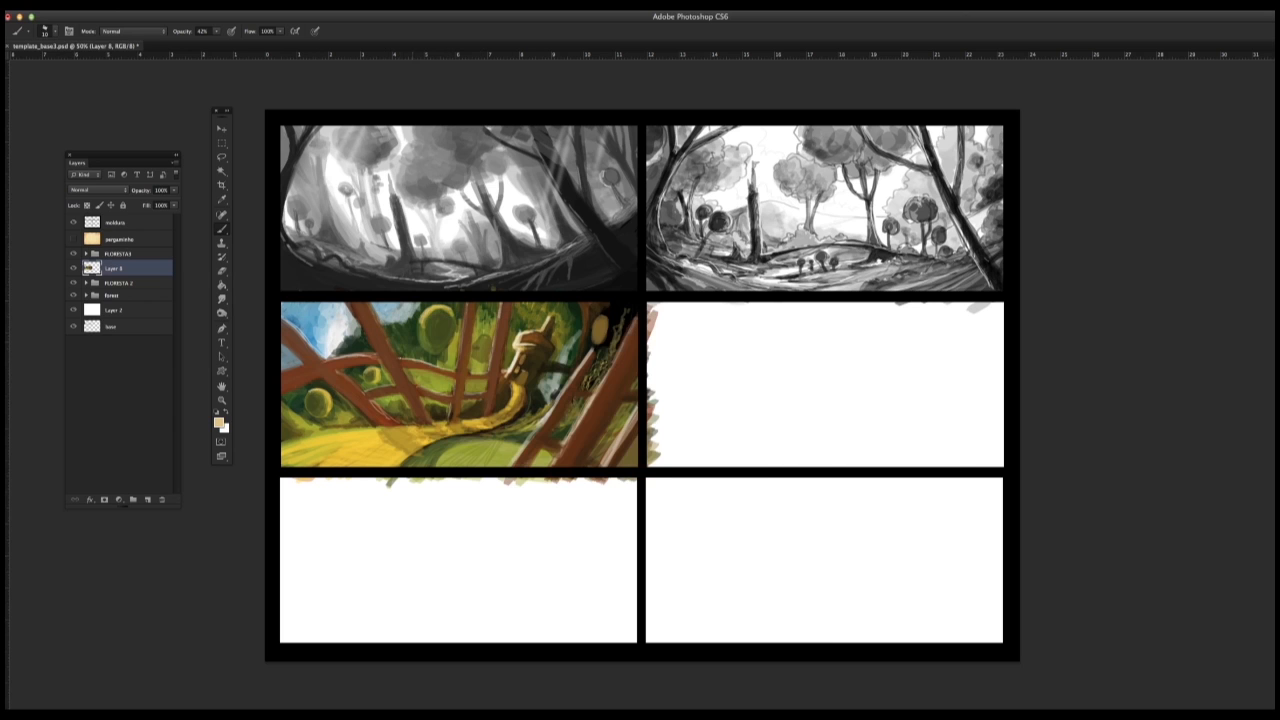
right_click(414, 308)
key("Return")
mouse_move(432, 322)
left_mouse_down()
mouse_move(447, 331)
mouse_move(437, 328)
left_mouse_up()
left_click_drag(316, 392, 320, 407)
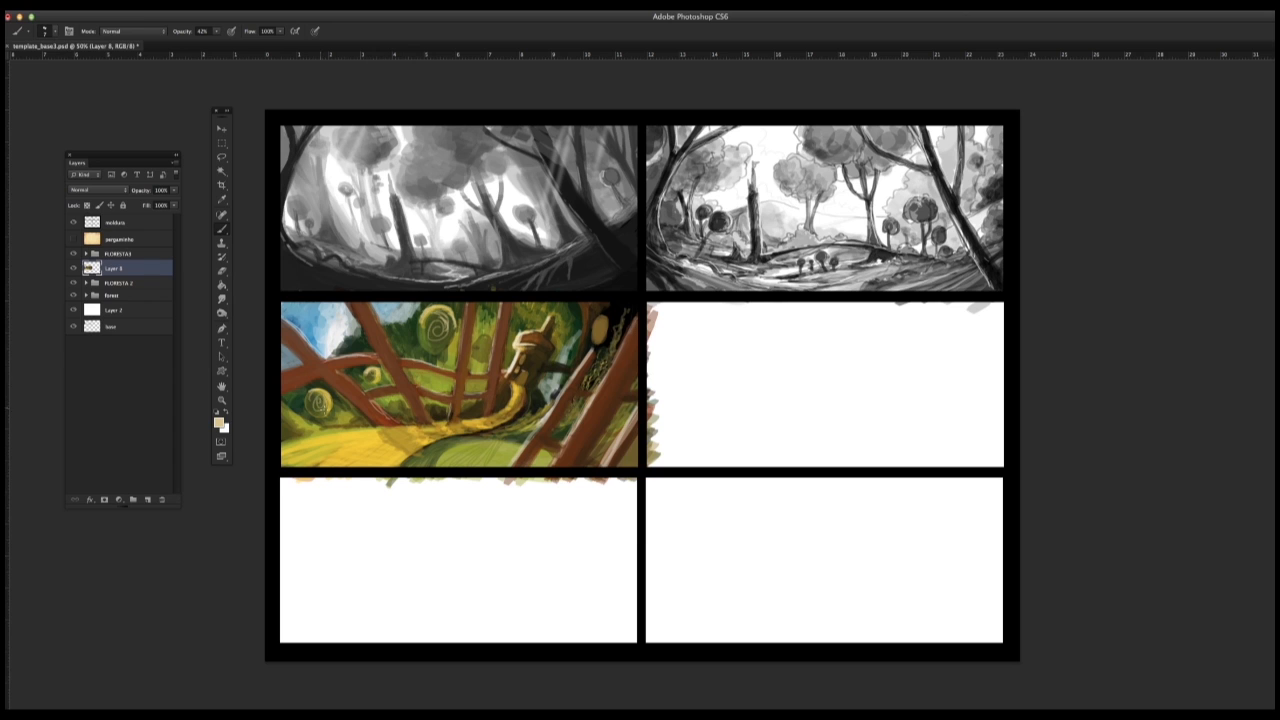
Step: Enlarge the brush, add smaller round trees beside the large one, and darken the foliage above the mushroom house
right_click(432, 312)
key("Return")
left_click(553, 386, "alt")
left_click_drag(522, 307, 534, 311)
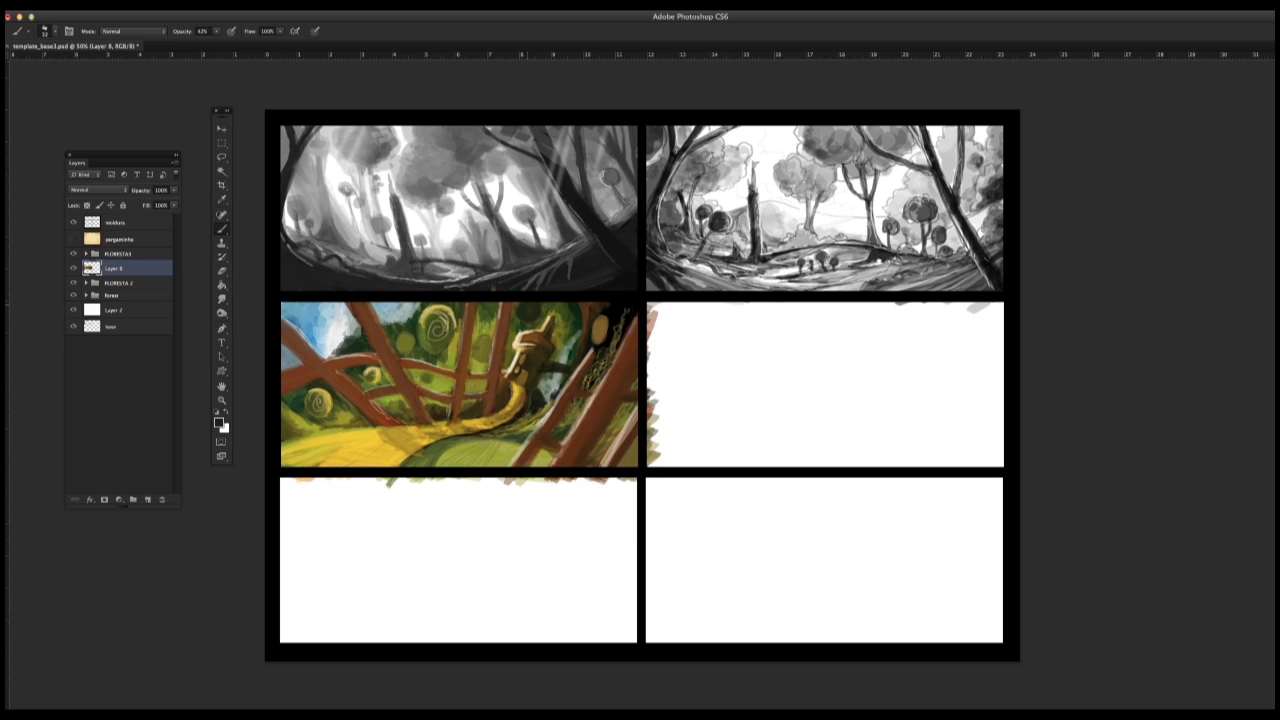
Step: Paint a dark round bush over the trunks in the panel's lower-right corner, adjusting the brush size
left_click_drag(610, 470, 615, 446)
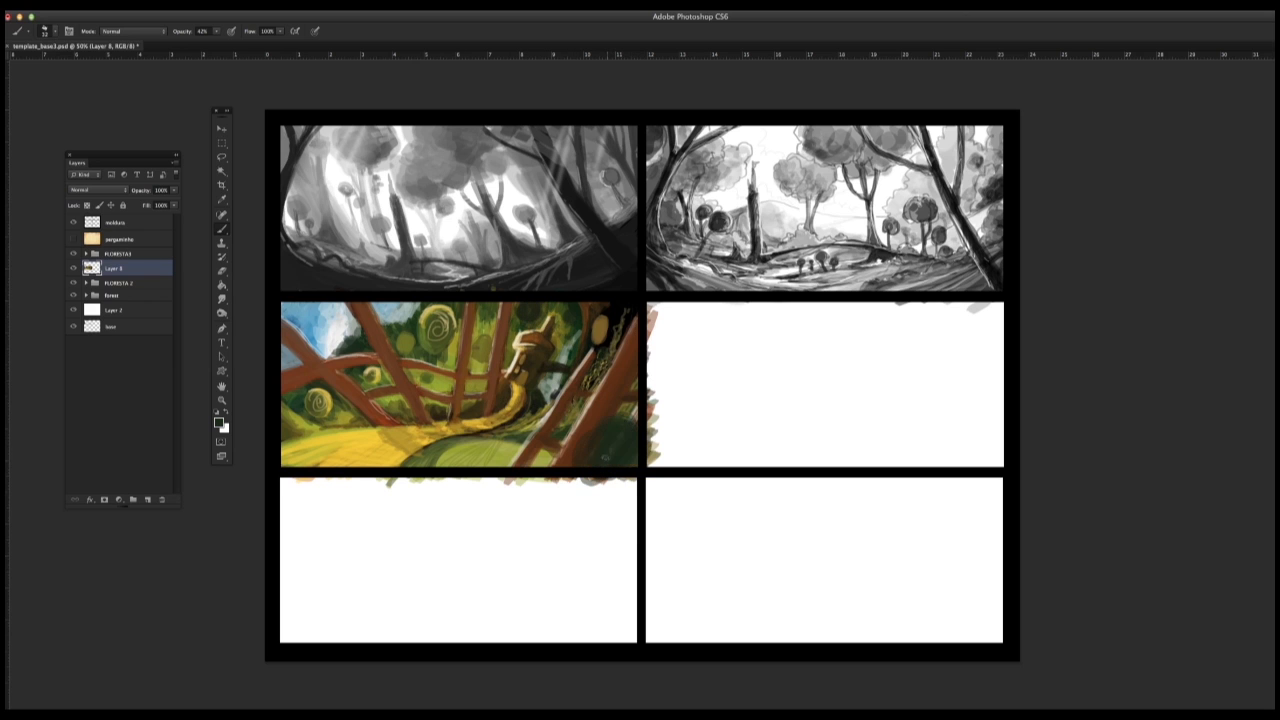
right_click(462, 340)
left_click(428, 312, "alt")
right_click(595, 425)
left_click_drag(622, 417, 596, 431)
Step: Sample cream from the hanging yellow shape and draw a light spiral and outlines on the lower-right bush
left_click(609, 338)
left_click(582, 440)
left_click_drag(588, 433, 620, 428)
mouse_move(583, 437)
left_mouse_down()
mouse_move(575, 456)
mouse_move(603, 450)
mouse_move(590, 453)
left_mouse_up()
left_click_drag(576, 452, 604, 437)
left_click_drag(609, 421, 629, 413)
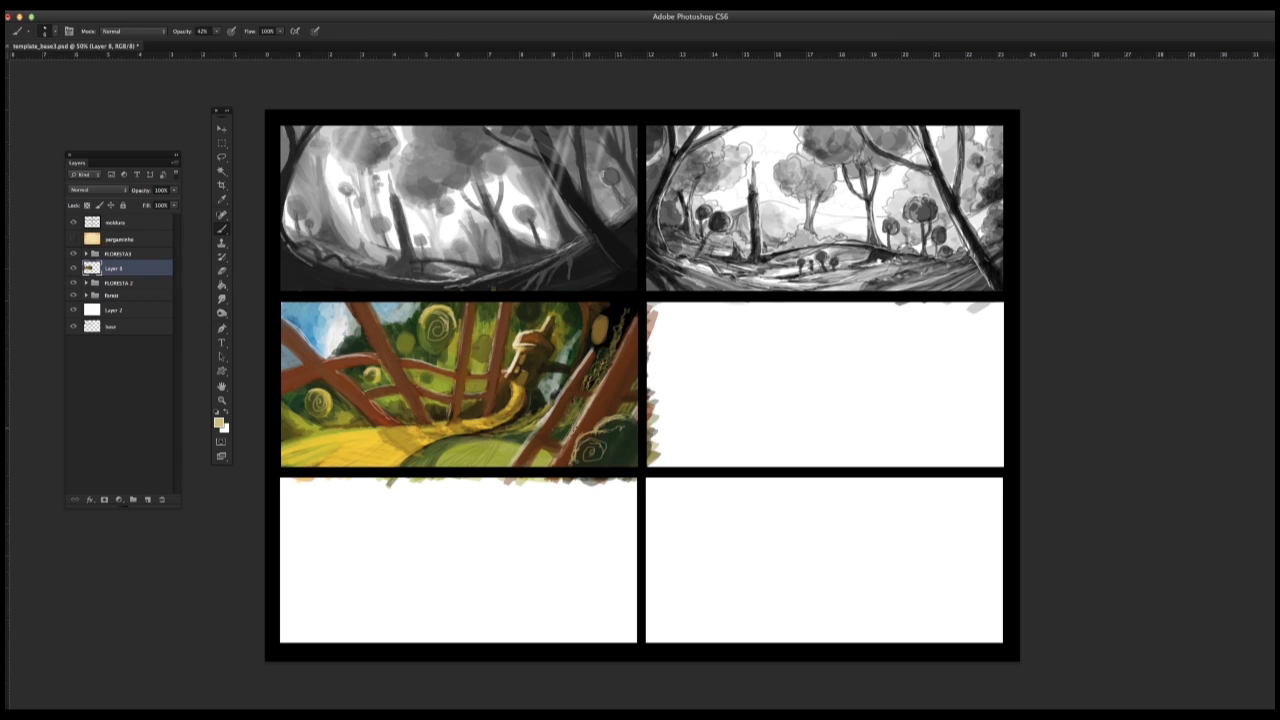
Step: Dab dark accents between the central trunks and the mushroom house and draw a stem under the large round tree
left_click(504, 381, "alt")
left_click(505, 378, "alt")
left_click(506, 362, "alt")
left_click(502, 387, "alt")
left_click(509, 366, "alt")
left_click(476, 401, "alt")
left_click_drag(437, 371, 437, 393)
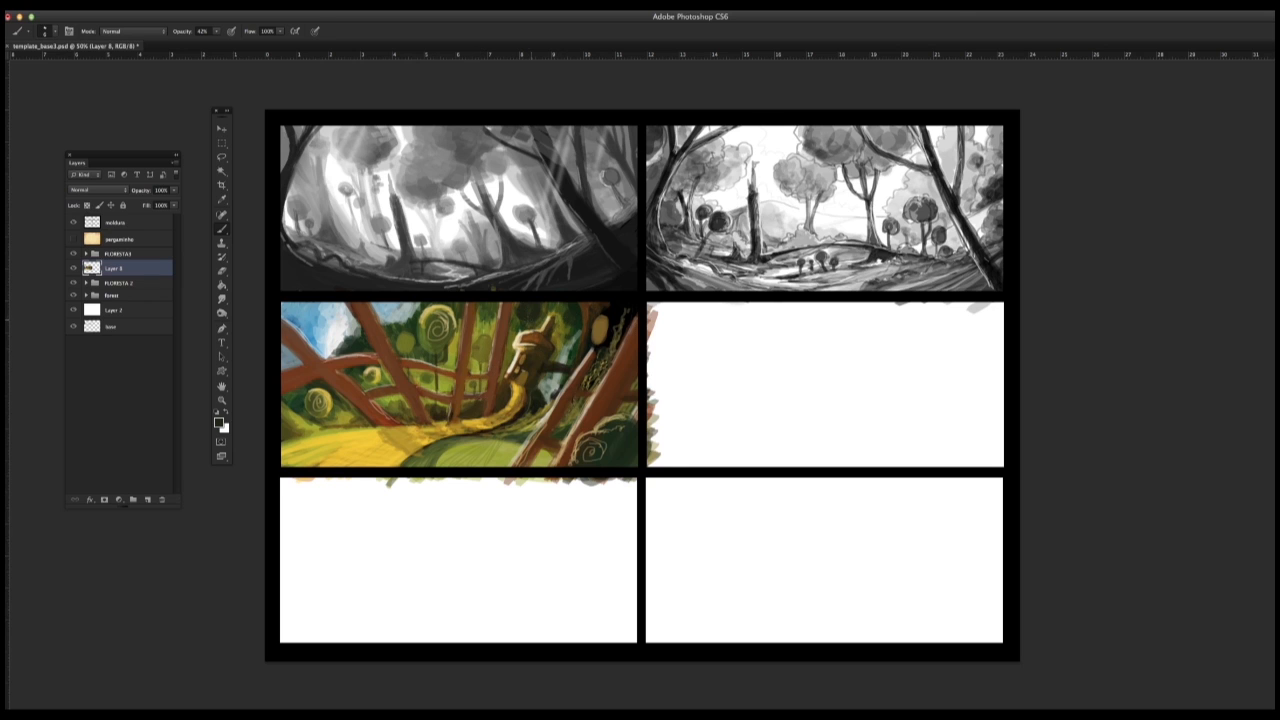
Step: Sample cream from the hanging yellow shape and add light outlines and spirals to the background round trees
left_click(589, 315, "alt")
left_click_drag(422, 322, 428, 350)
left_click(362, 348, "alt")
left_click(437, 357, "alt")
left_click(429, 317, "alt")
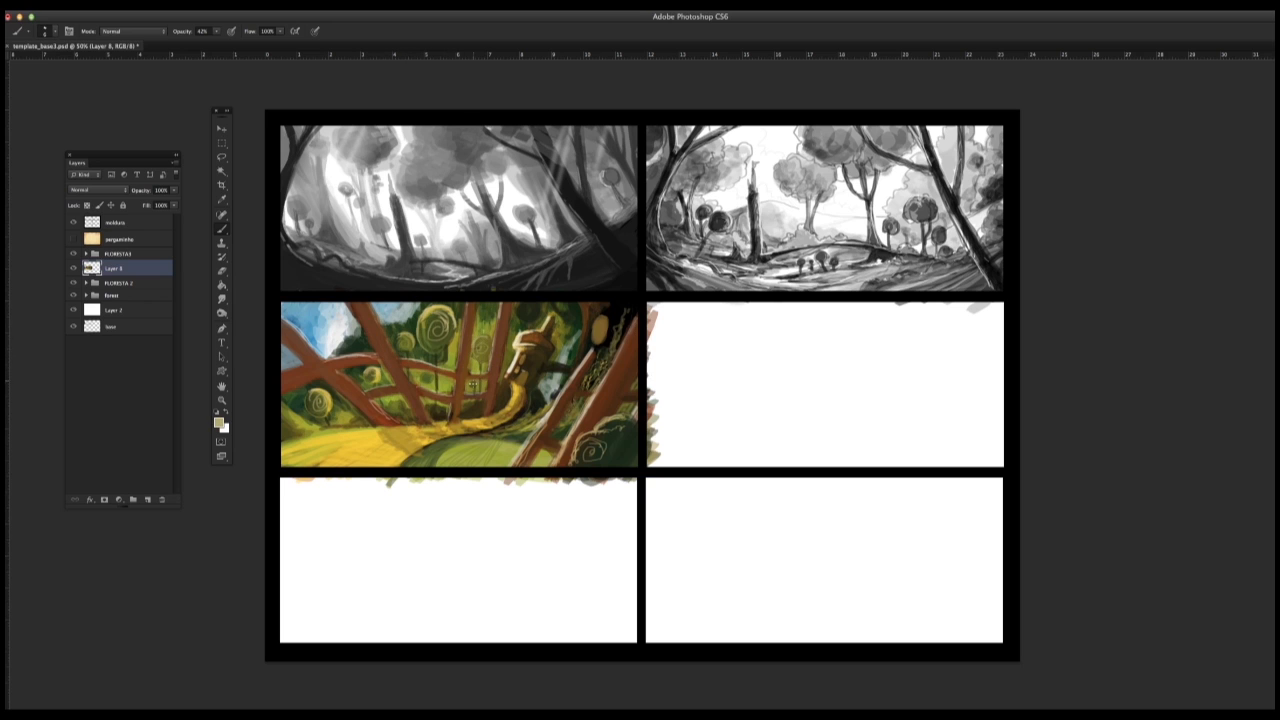
Step: Draw thin paving lines across the near part of the yellow path
left_click(401, 424, "alt")
left_click_drag(345, 434, 390, 441)
Step: Choose an enlarged soft round brush and brush pale haze over the background beside the sky
right_click(438, 468)
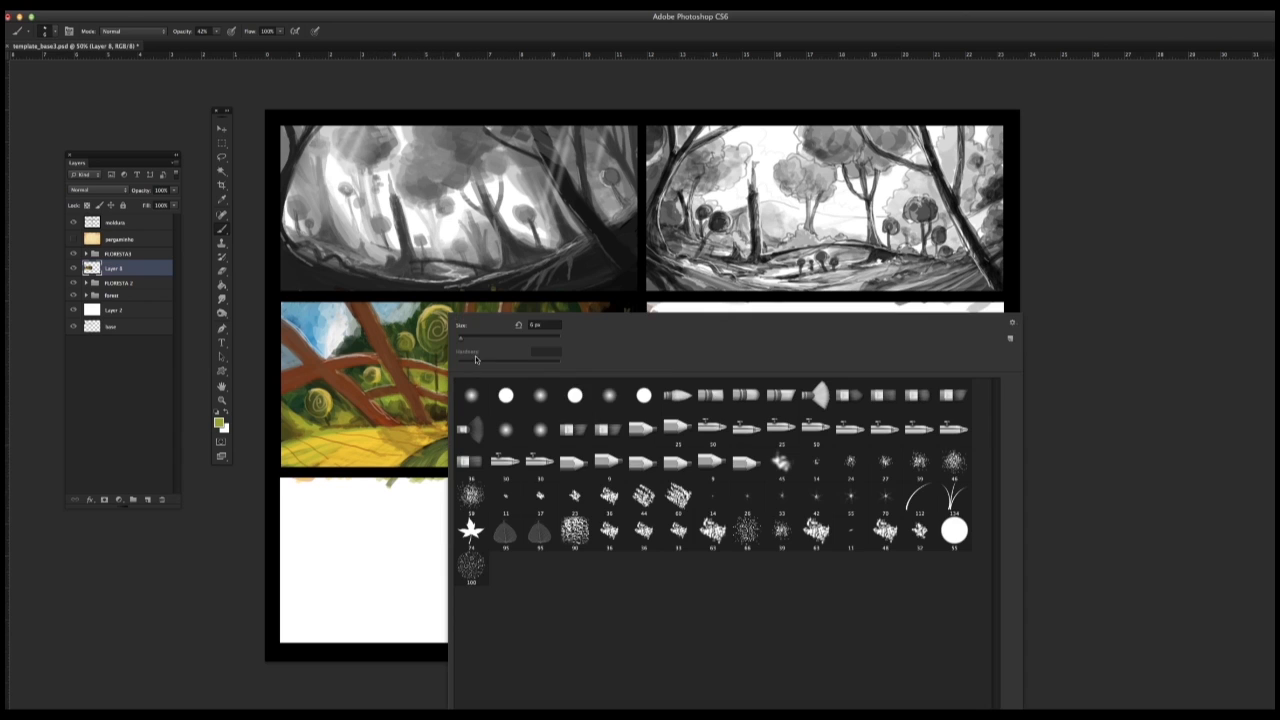
double_click(543, 399)
left_click(406, 318, "alt")
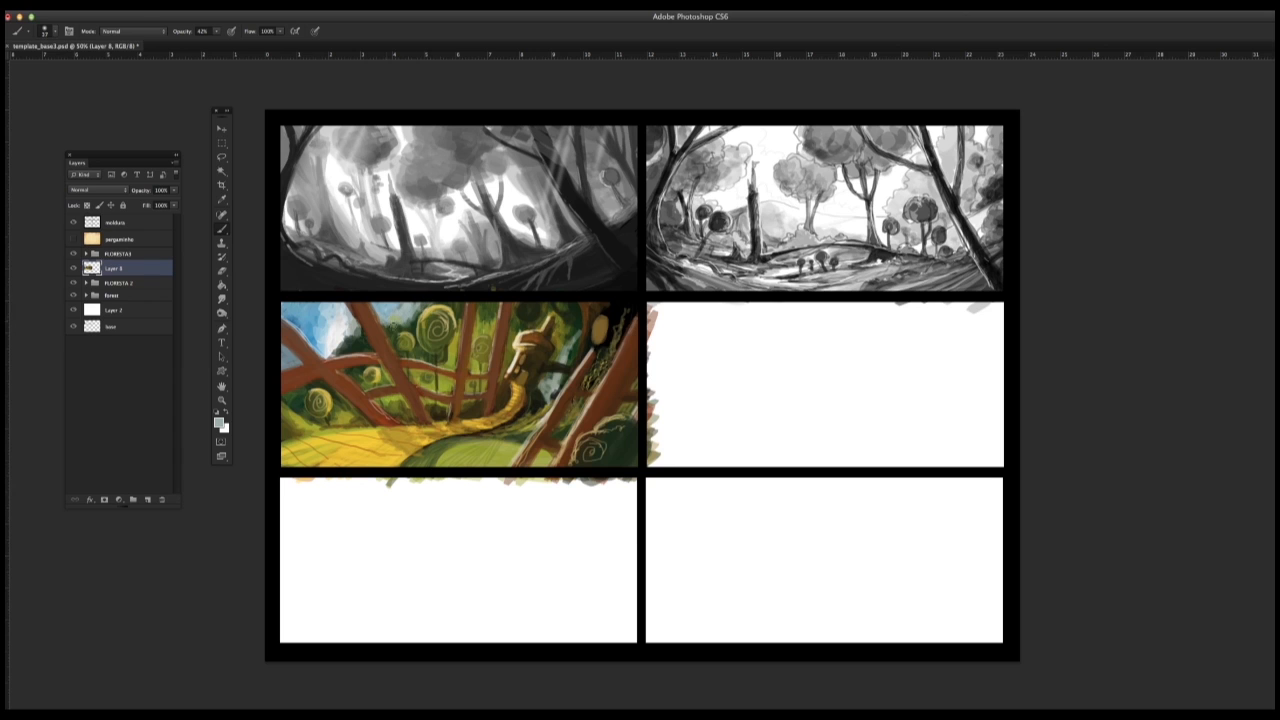
right_click(355, 340)
left_click_drag(378, 337, 388, 337)
left_click(351, 340)
left_click(343, 324, "alt")
left_click(289, 315, "alt")
left_click(361, 343, "alt")
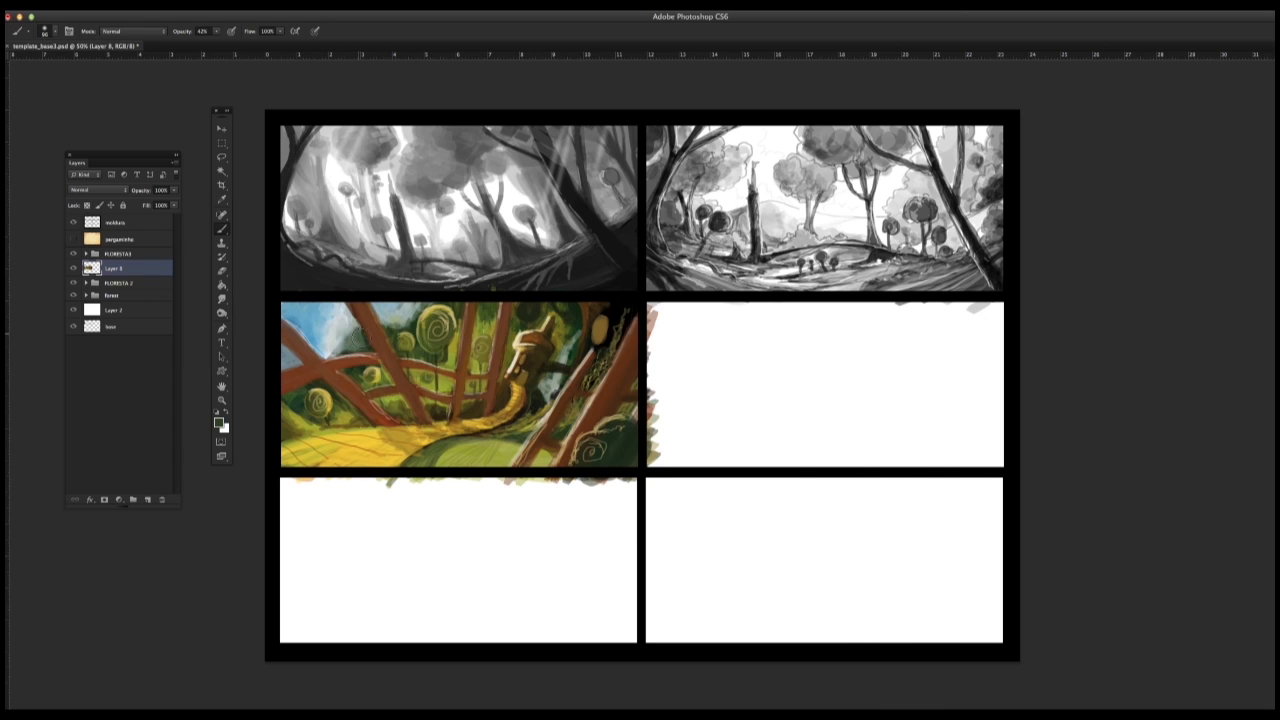
left_click(343, 337, "alt")
left_click(347, 323, "alt")
left_click_drag(390, 316, 421, 301)
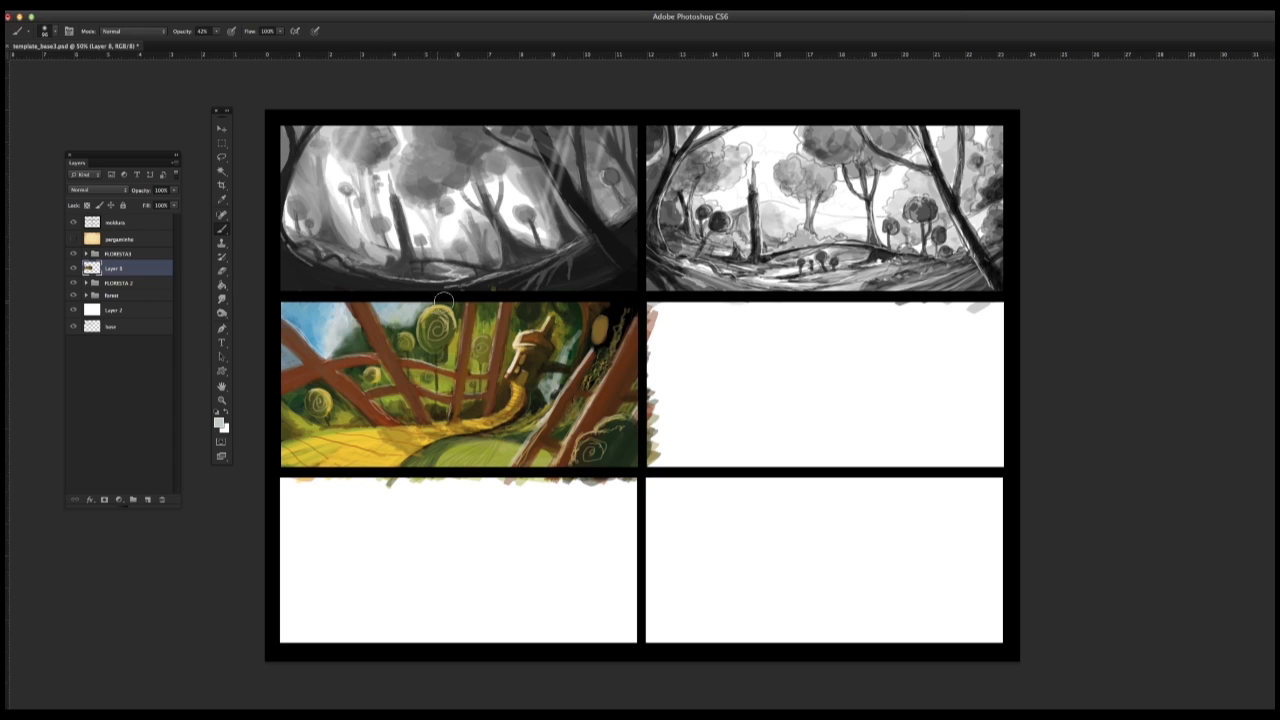
Step: Lasso the background between the left trunks with a 22 px feather, brush soft light inside it, and deselect
right_click(450, 408)
key("l")
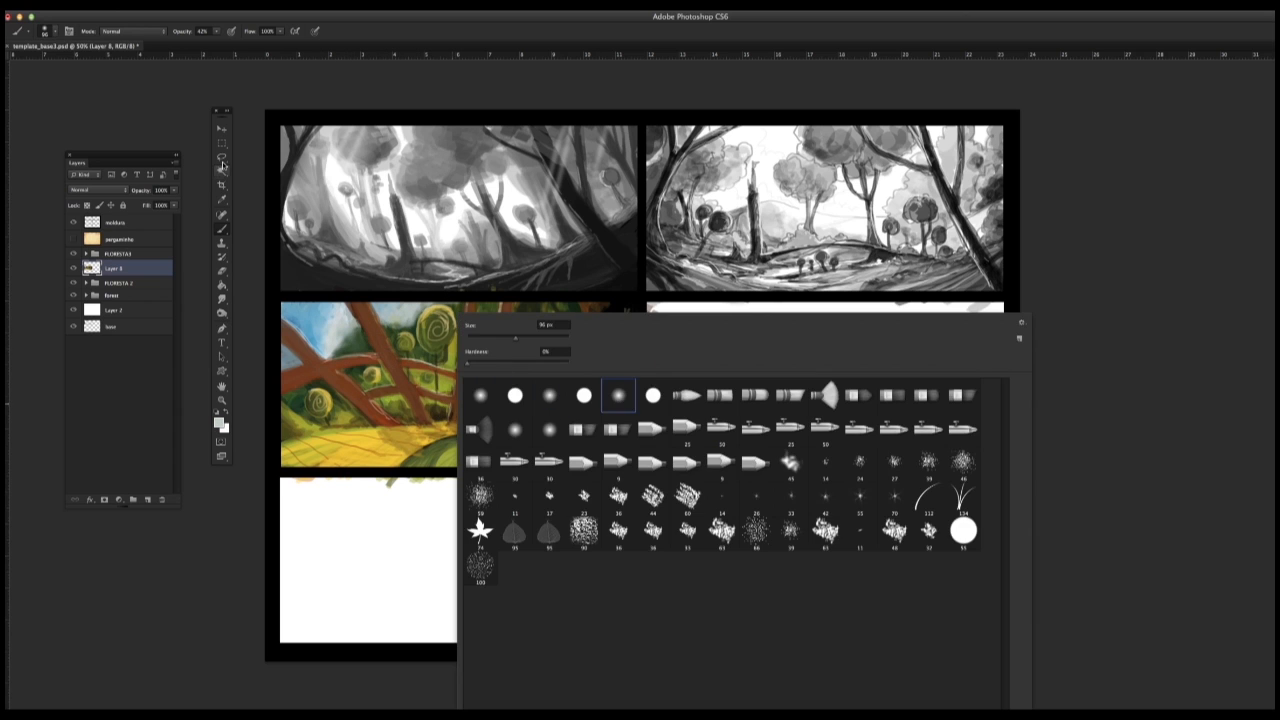
left_click_drag(308, 345, 301, 332)
key("Return")
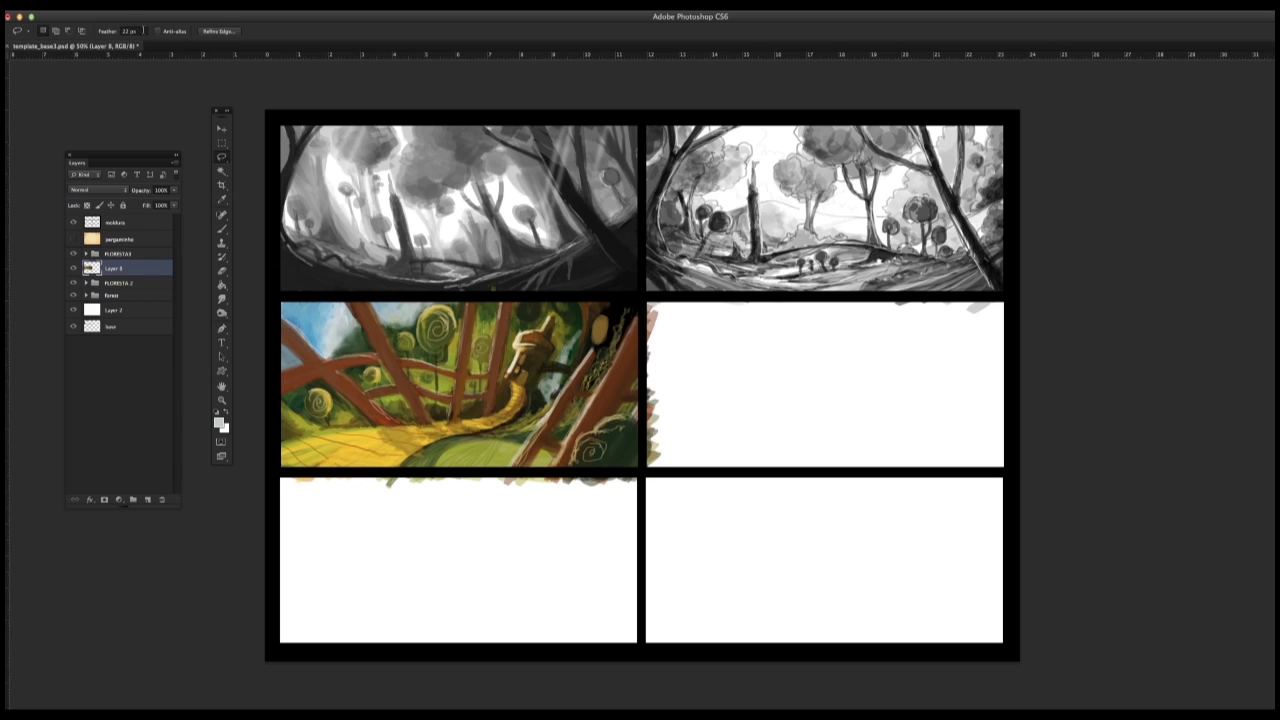
mouse_move(372, 352)
left_mouse_down()
mouse_move(308, 320)
mouse_move(347, 307)
left_mouse_up()
left_click(222, 229)
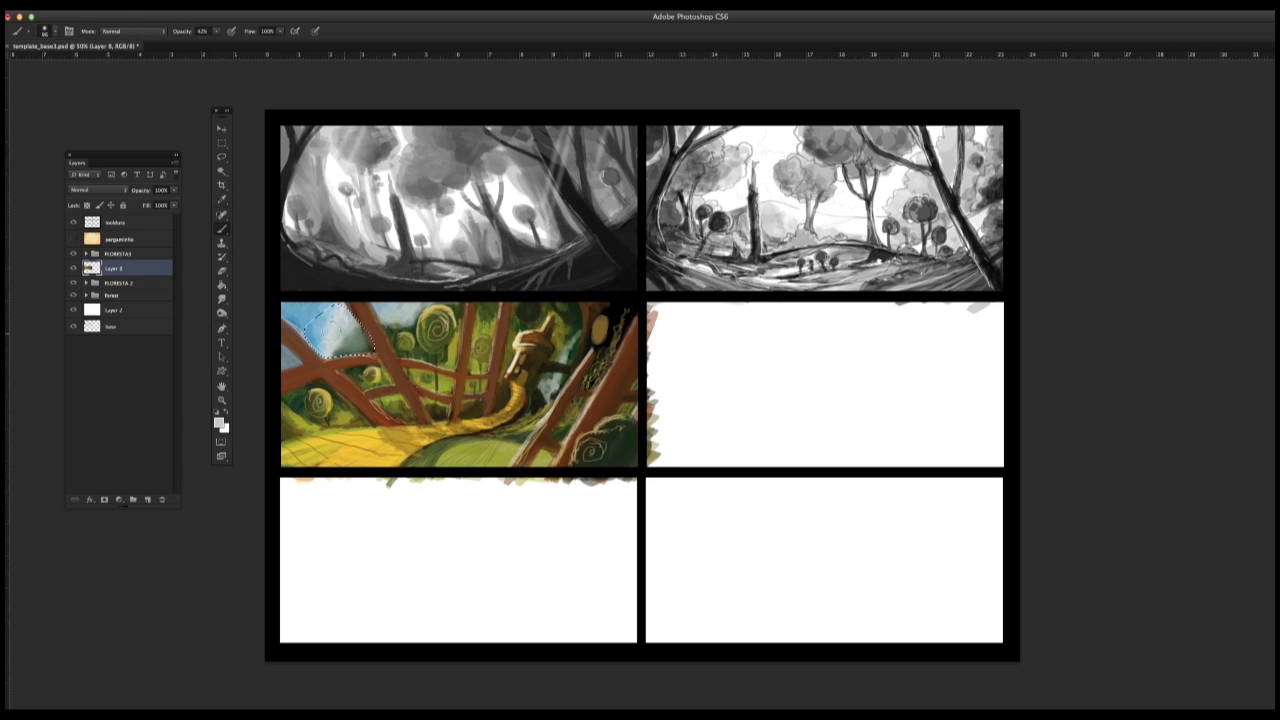
left_click(438, 342, "alt")
key("l")
key("ctrl+d")
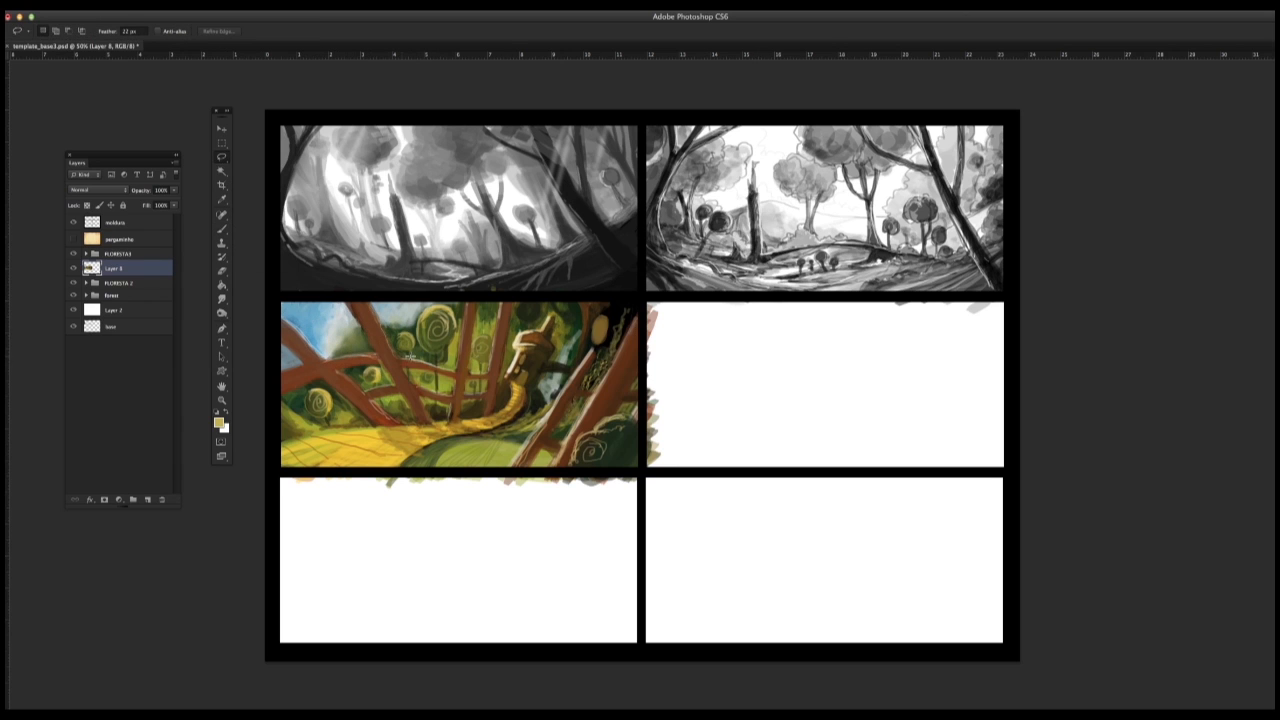
Step: Lasso the area around the background round trees, brush soft yellow-olive haze inside it, and deselect
mouse_move(448, 366)
left_mouse_down()
mouse_move(468, 304)
mouse_move(405, 355)
left_mouse_up()
left_click(222, 229)
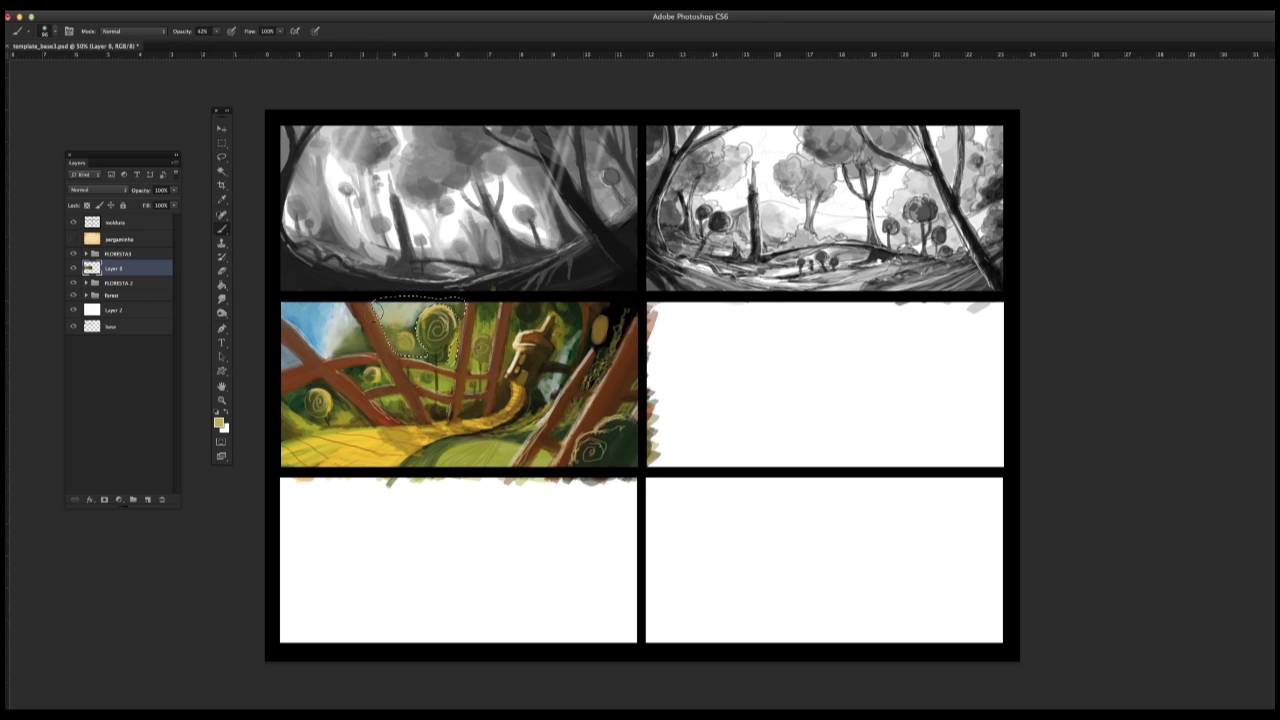
key("l")
left_click(222, 229)
left_click(242, 230)
left_click(222, 143)
left_click(352, 276)
left_click(222, 215)
left_click(222, 229)
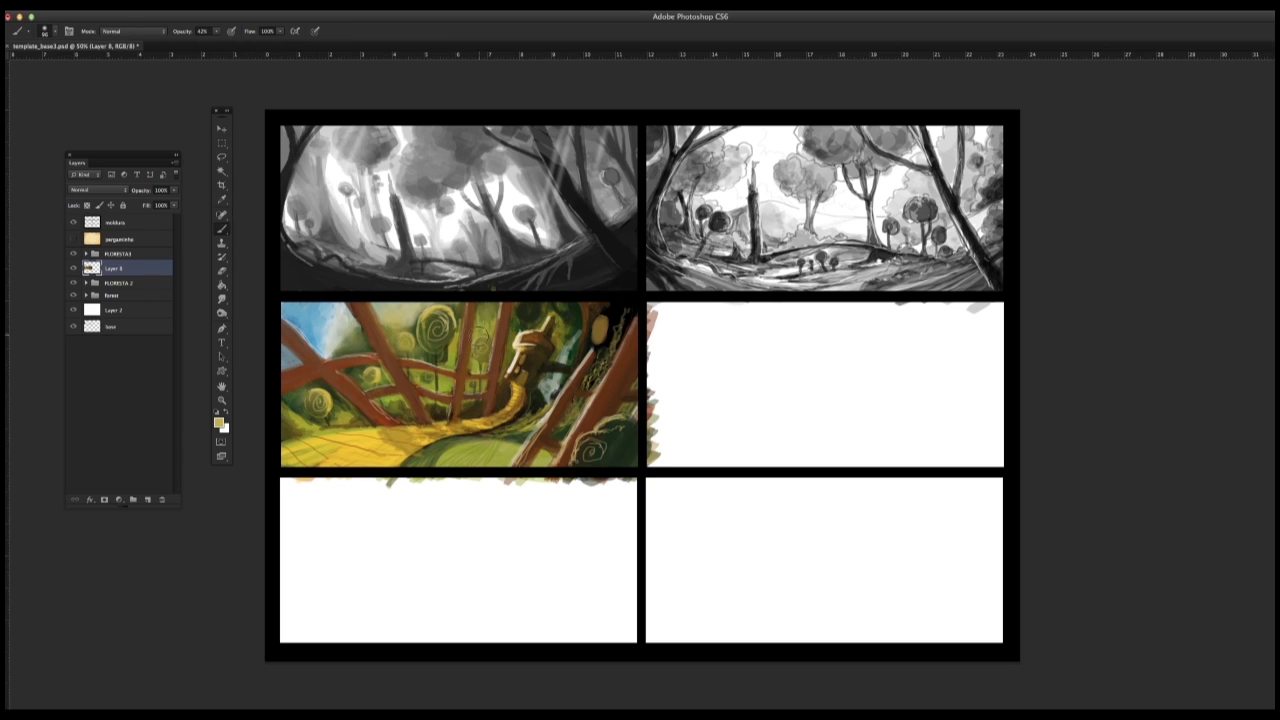
Step: Brush soft sampled shading over the background around the mushroom house
left_click(576, 351, "alt")
mouse_move(571, 349)
left_mouse_down()
mouse_move(546, 307)
mouse_move(540, 399)
mouse_move(523, 322)
left_mouse_up()
left_click(522, 321, "alt")
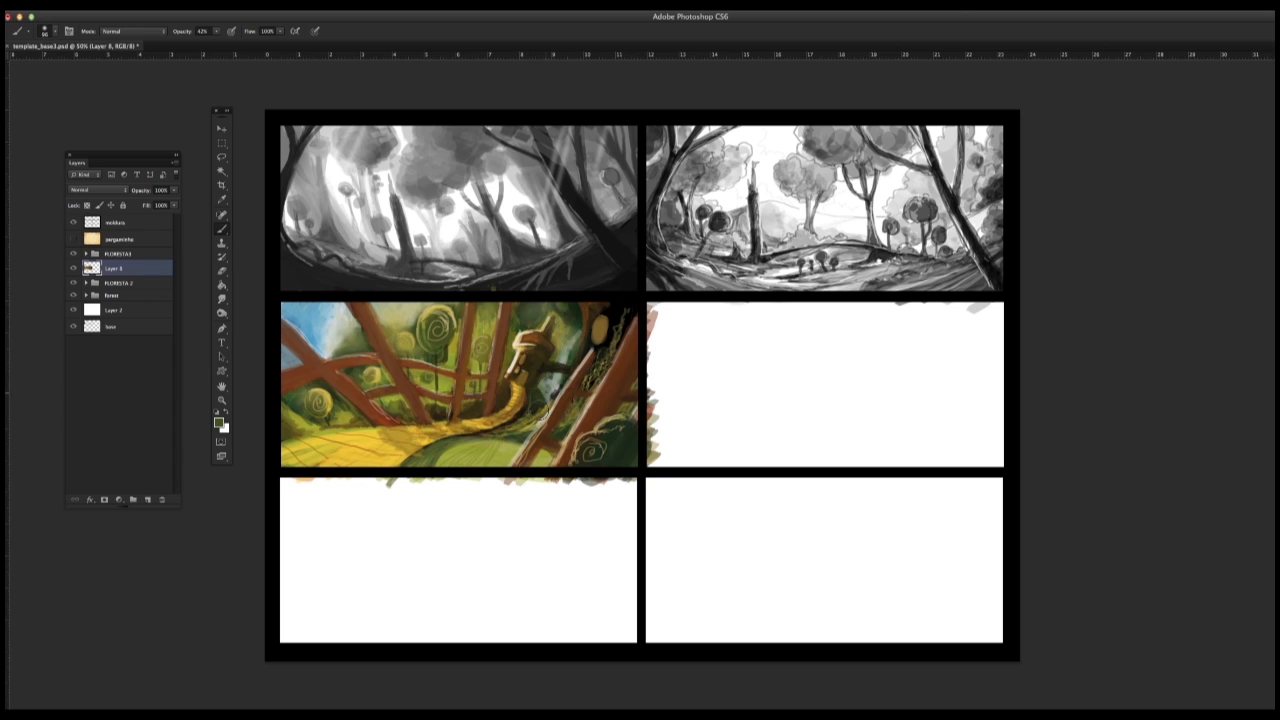
Step: Adjust the soft brush size and shade the ground at the base of the central trunks with sampled dark tones
left_click(614, 442, "alt")
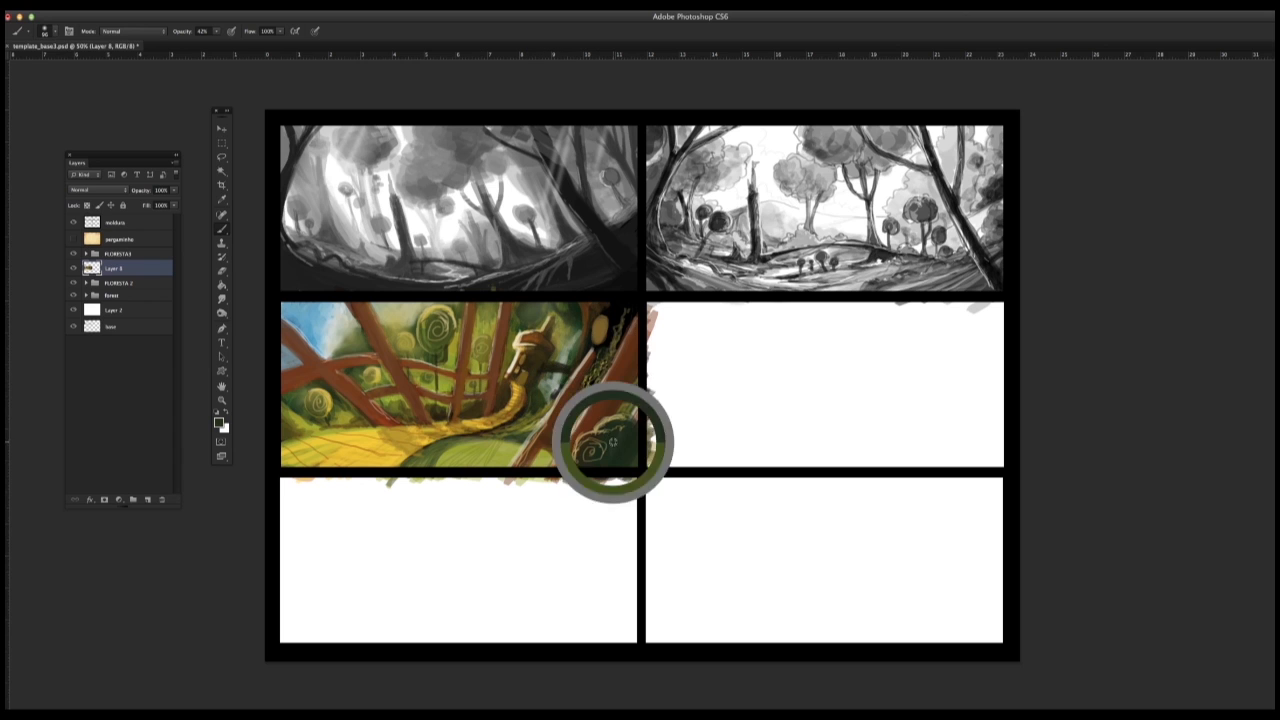
right_click(501, 429)
left_click(514, 344)
key("Return")
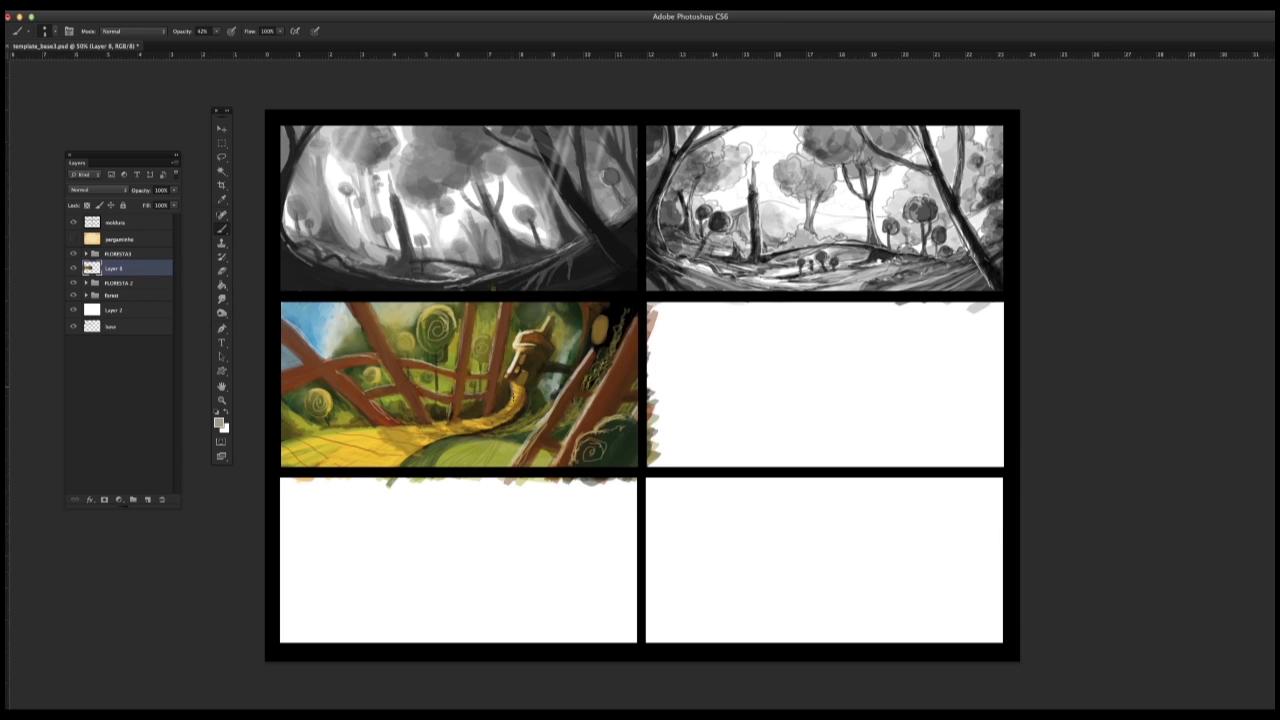
left_click_drag(478, 402, 460, 405)
left_click(461, 397, "alt")
right_click(488, 404)
left_click(517, 339)
key("Return")
Step: Softly shade the grass mound below the path and the lower-right leaning trunks with sampled colours
left_click(426, 443, "alt")
left_click_drag(449, 437, 401, 465)
left_click(432, 463, "alt")
left_click_drag(593, 349, 507, 467)
left_click_drag(605, 381, 549, 467)
Step: Switch to a small textured brush and add yellow highlights and details to the hanging yellow shape and the mushroom house
left_click(600, 330, "alt")
right_click(592, 349)
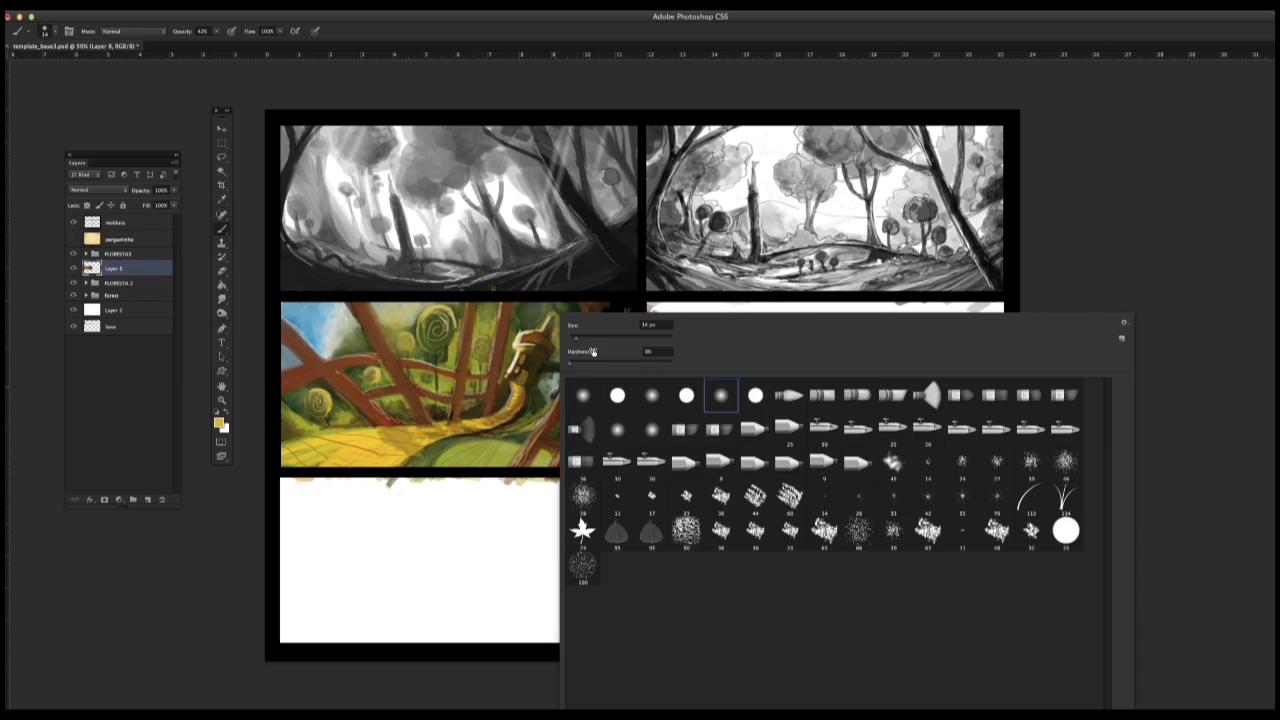
left_click(714, 499)
key("Return")
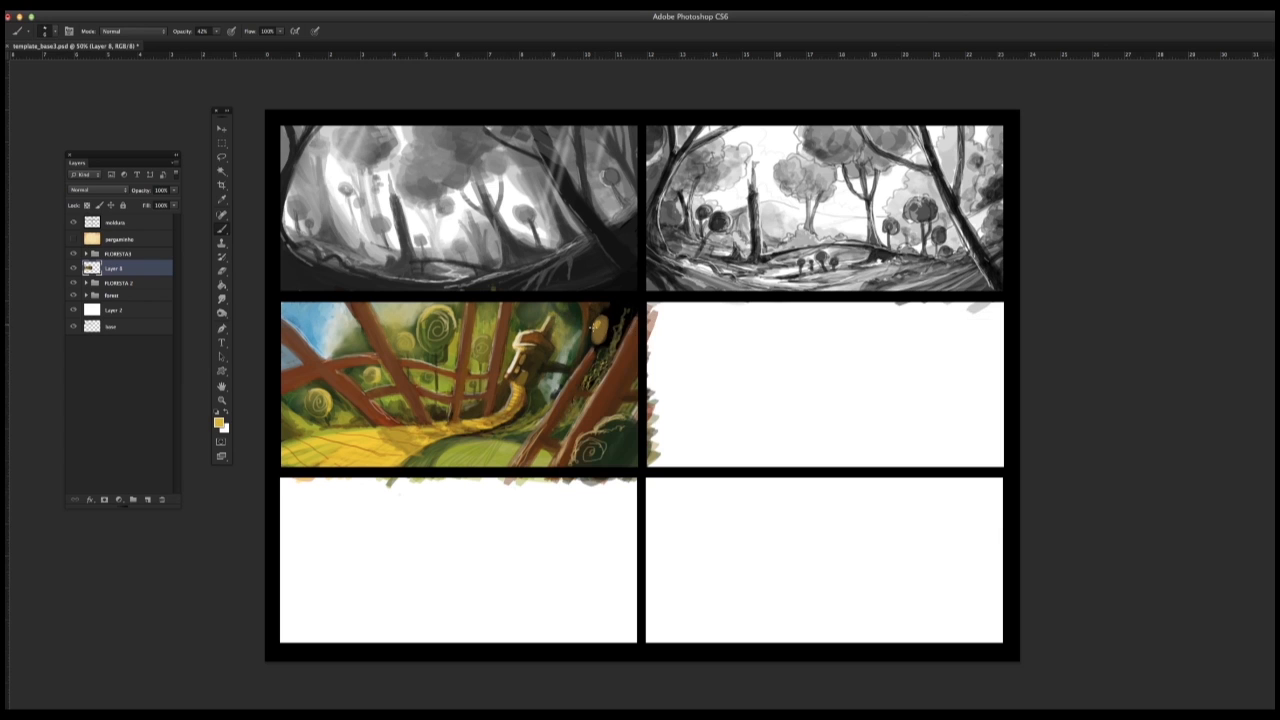
left_click(600, 335)
left_click(529, 349, "alt")
left_click(607, 317, "alt")
left_click(595, 333, "alt")
Step: Touch up the near edge of the path, and paint pale clouds across the sky with a larger brush
left_click_drag(296, 438, 333, 431)
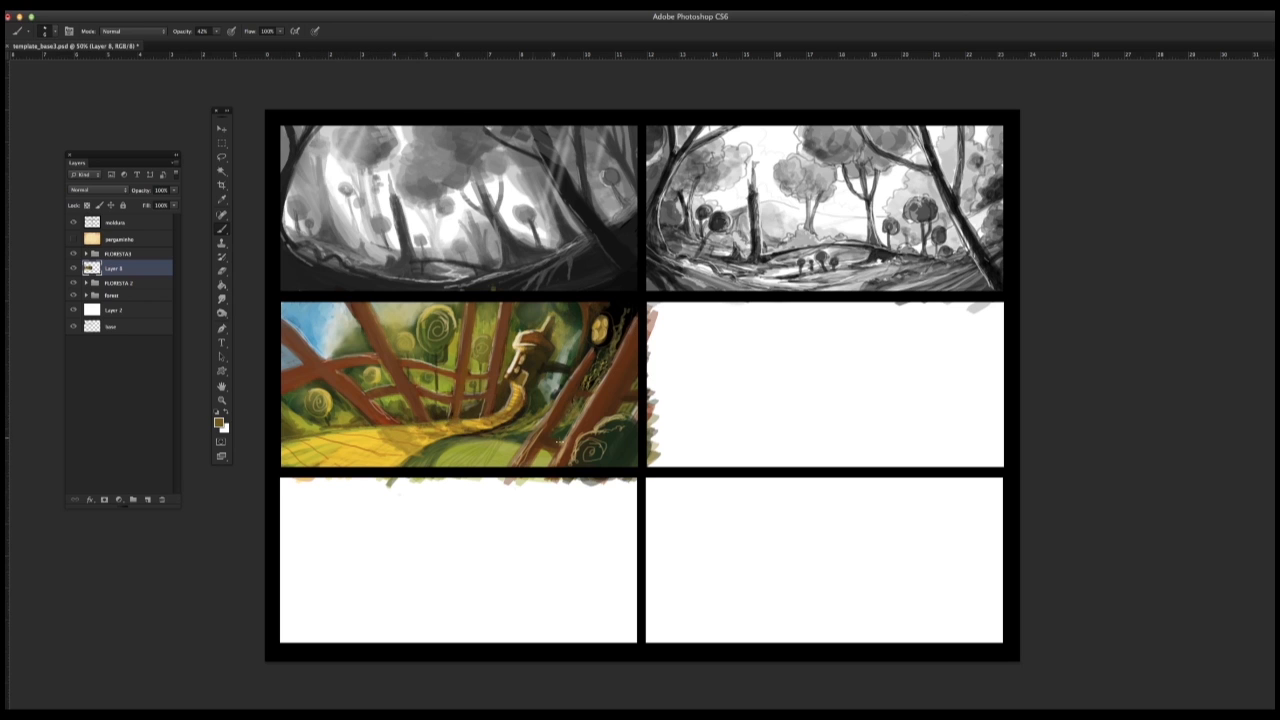
right_click(328, 340)
mouse_move(320, 326)
left_mouse_down()
mouse_move(266, 375)
mouse_move(308, 332)
mouse_move(287, 323)
left_mouse_up()
left_click_drag(319, 335, 293, 361)
left_click_drag(384, 313, 394, 317)
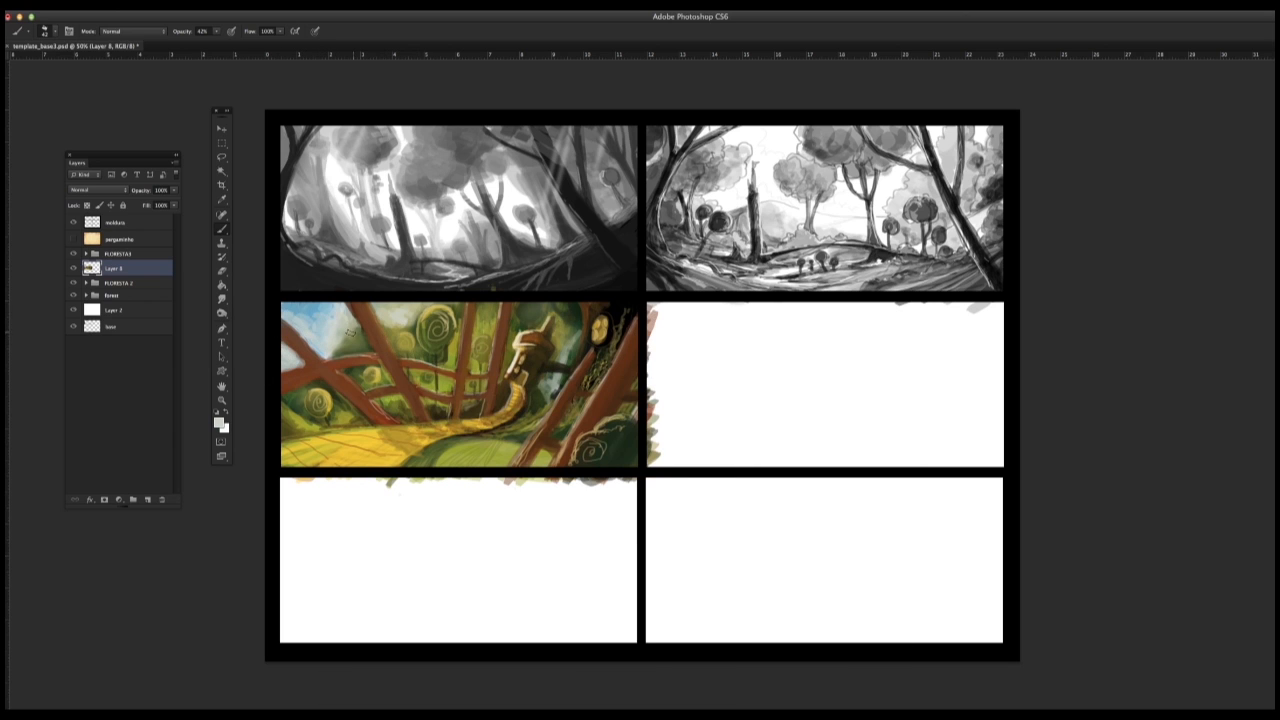
Step: Sample green from the grass mound and draw small grass tufts on the path with a fine brush
left_click(440, 453, "alt")
right_click(466, 460)
key("Escape")
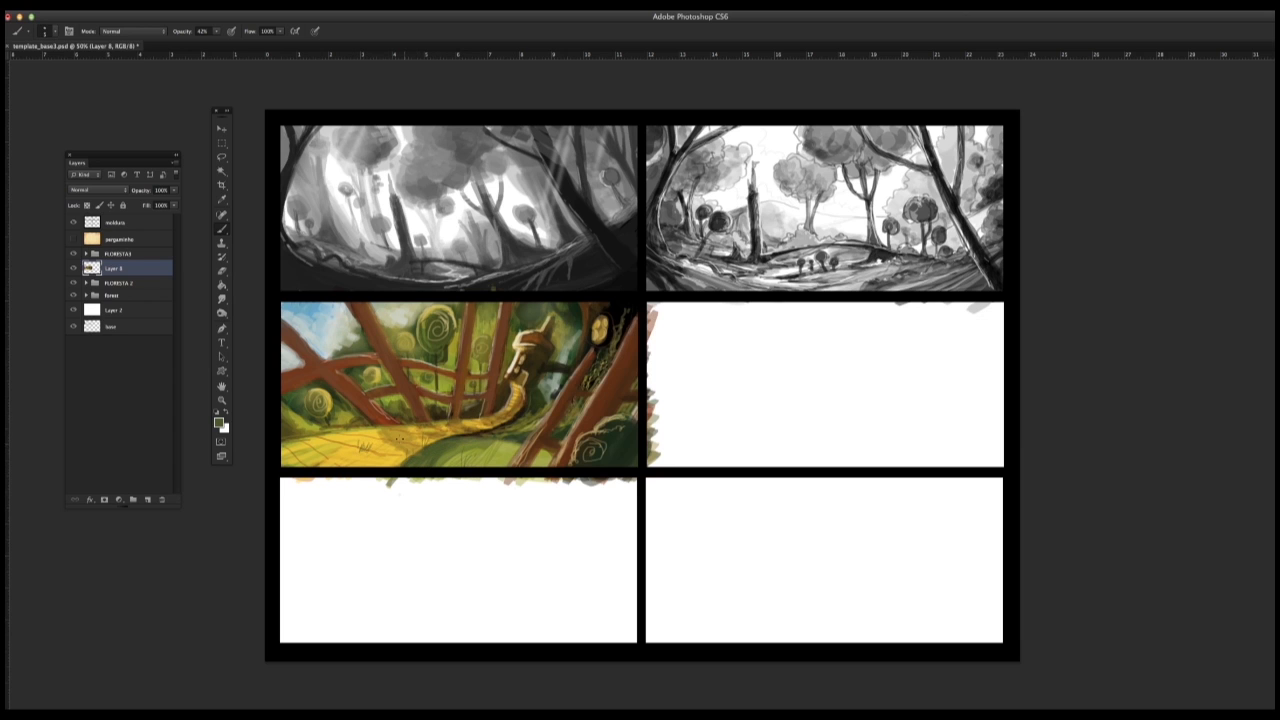
Step: Choose a red foreground colour and paint small red flowers among the grass tufts on the yellow path
left_click(220, 424)
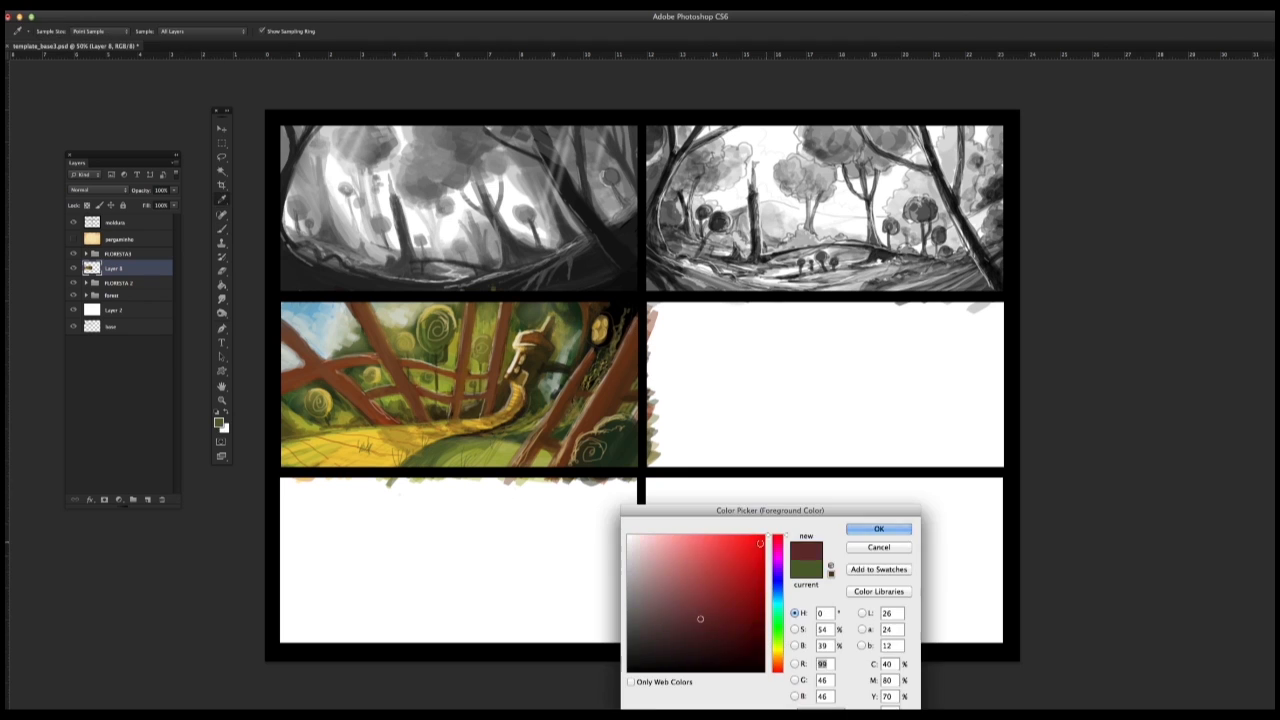
key("Return")
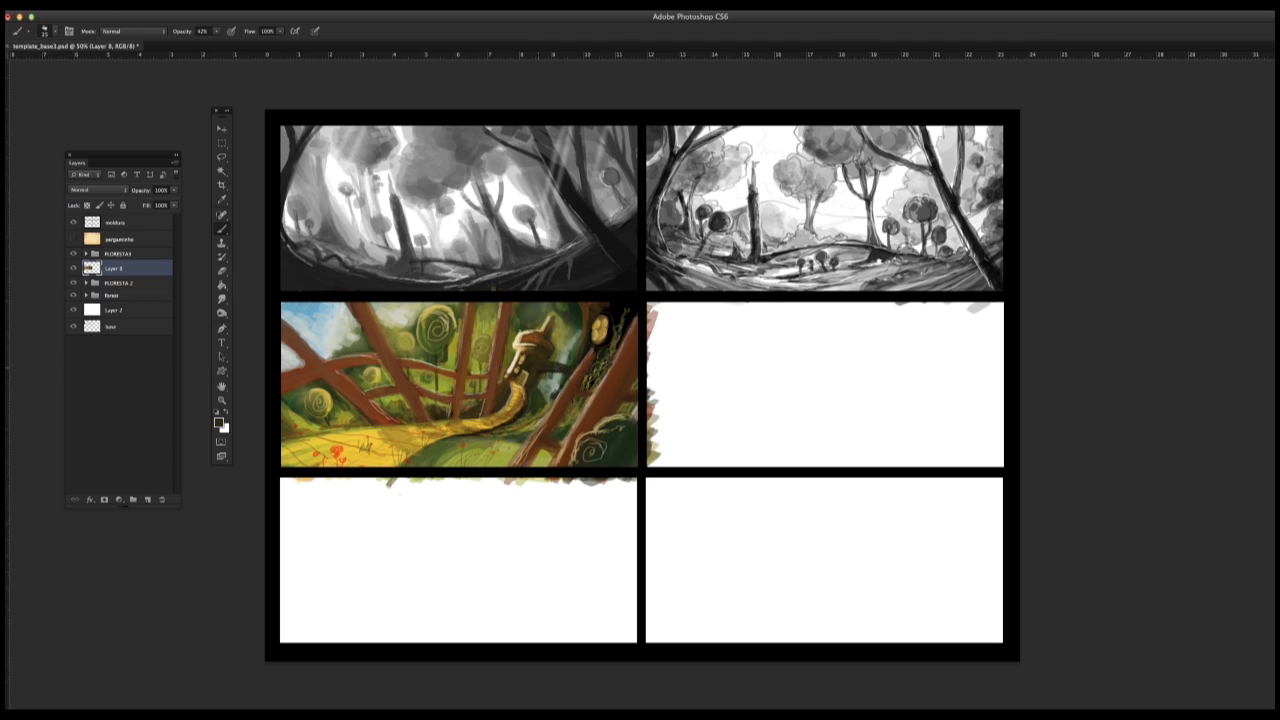
Step: Add a new layer above the colour forest painting and set the foreground colour to a very dark purple
left_click(148, 500)
left_click(219, 423)
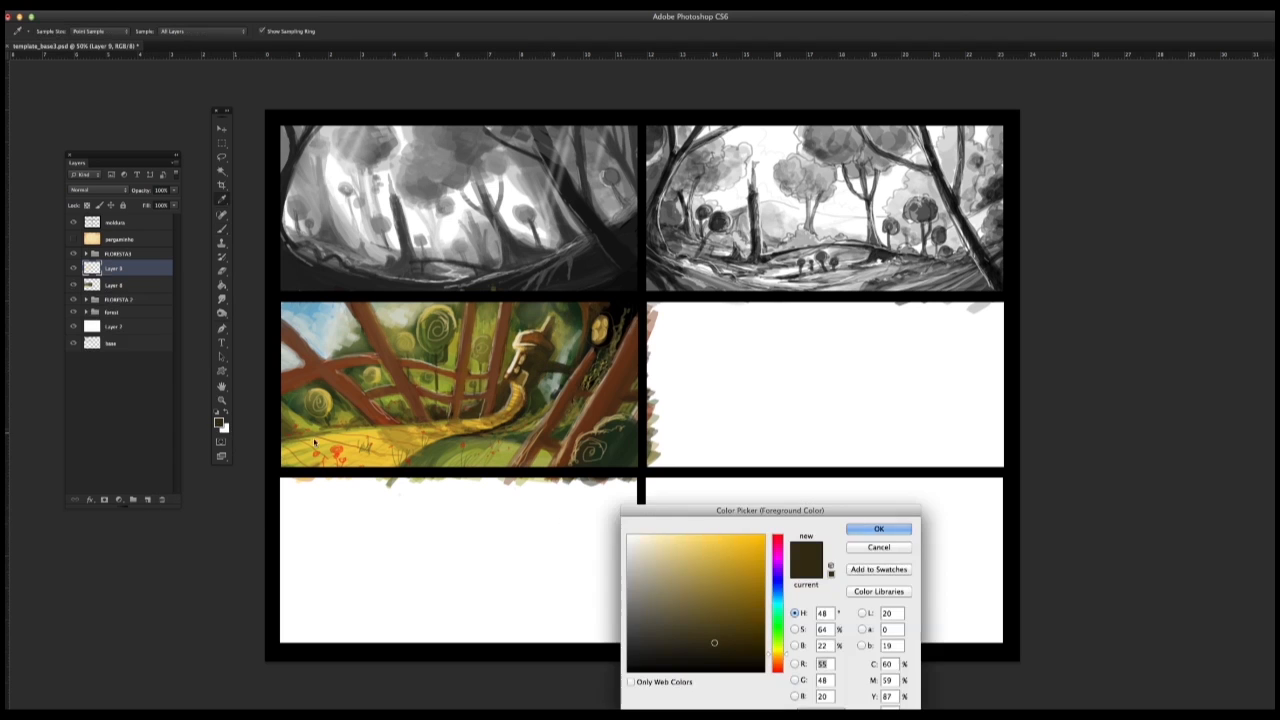
left_click(629, 669)
left_click(879, 528)
left_click(220, 424)
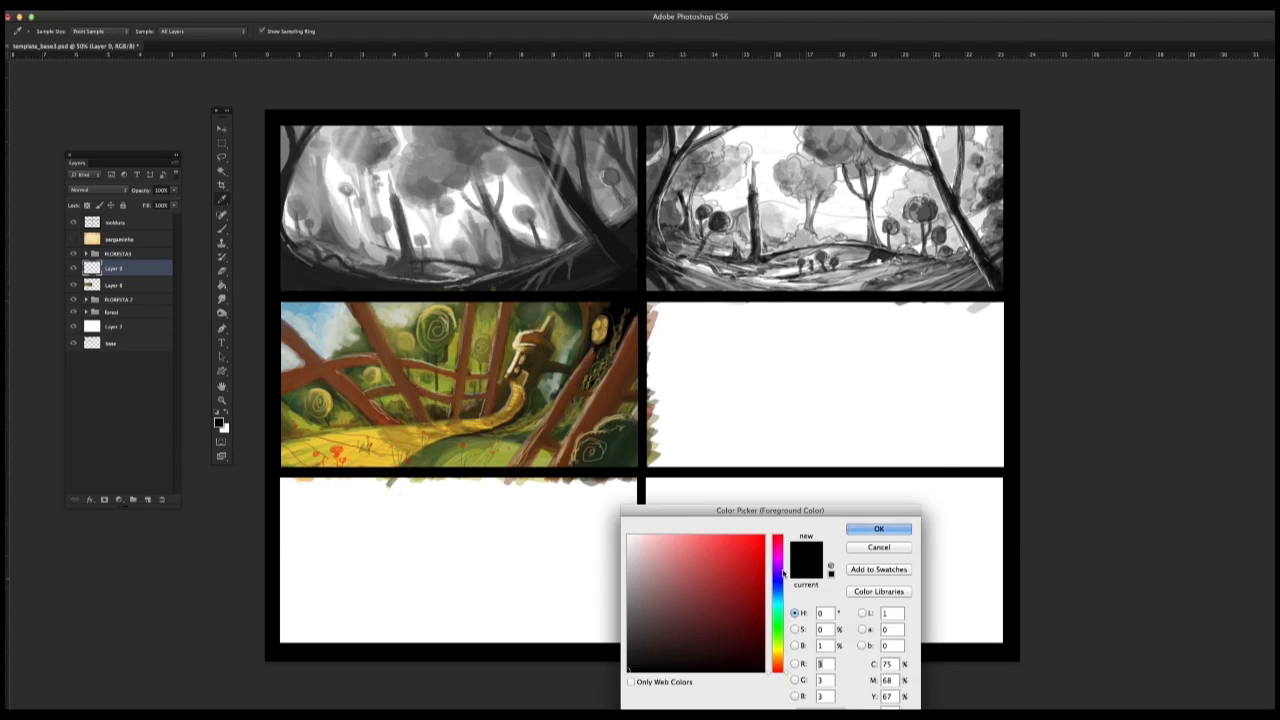
left_click(778, 567)
left_click(763, 632)
left_click(868, 529)
key("b")
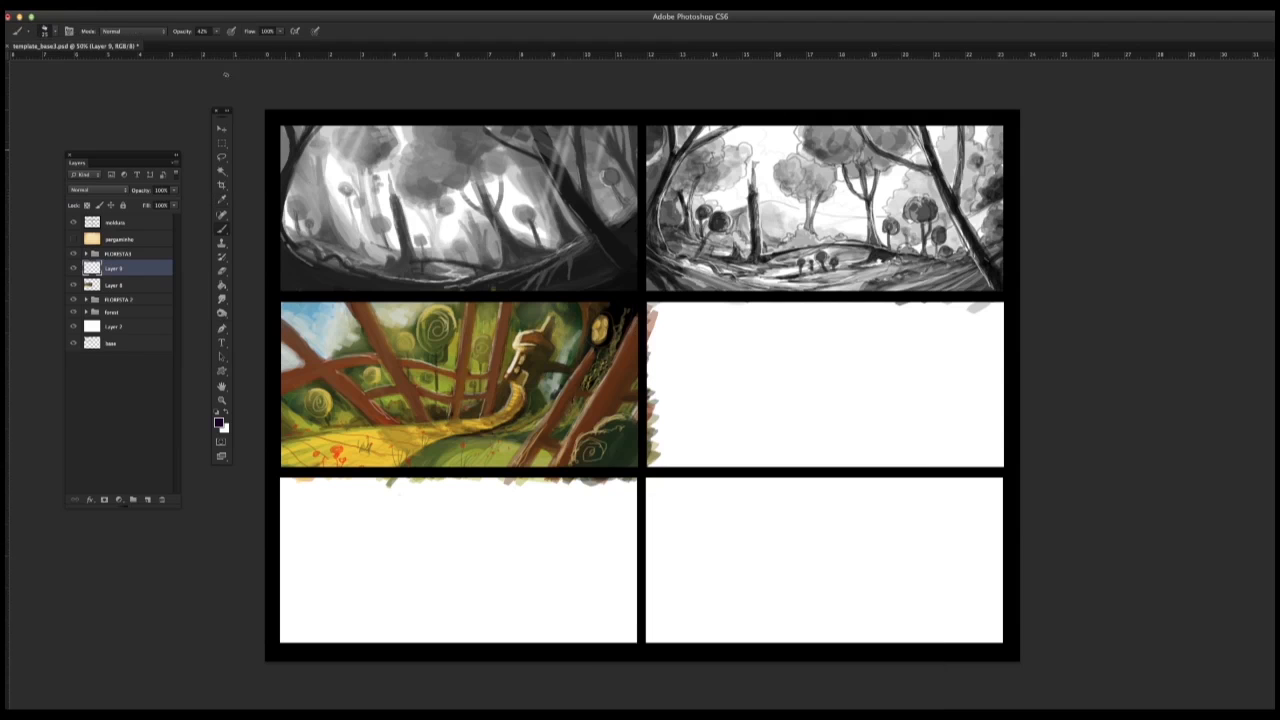
Step: Shade the large leaning trunks on the right side of the colour thumbnail with dark purple, using a broad brush at 22% opacity
right_click(507, 343)
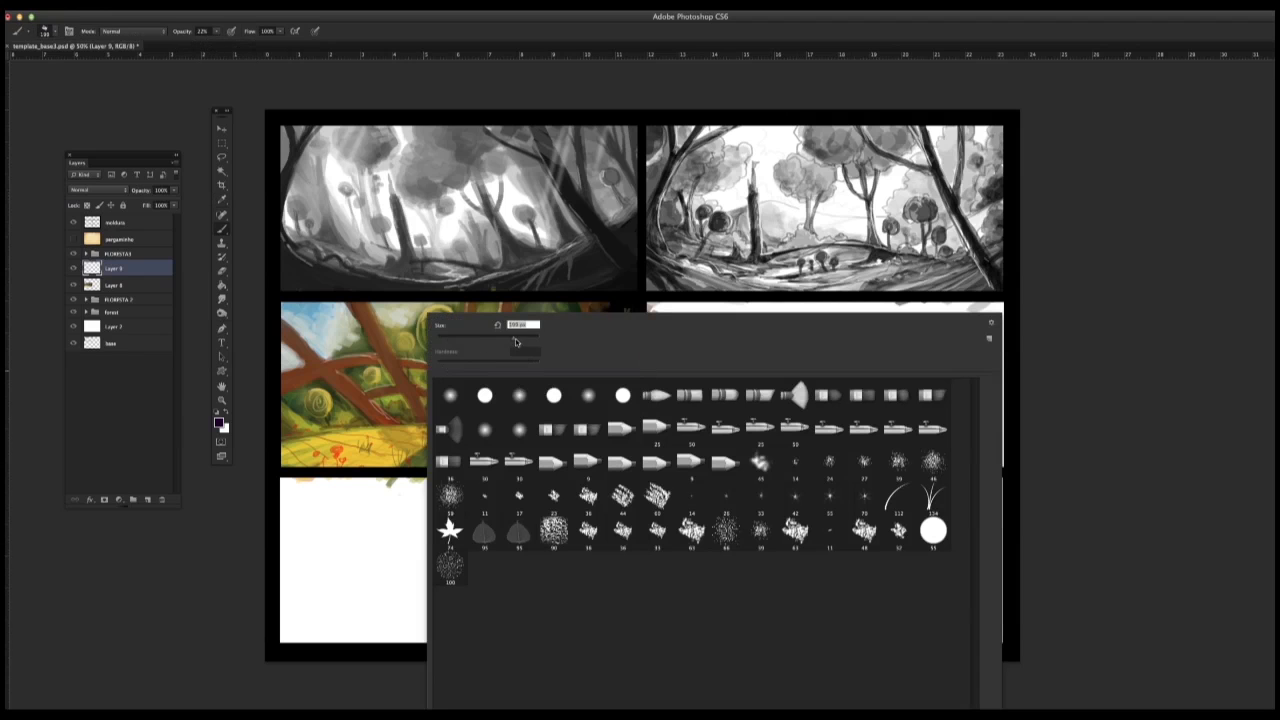
left_click_drag(516, 340, 487, 342)
left_click(378, 420)
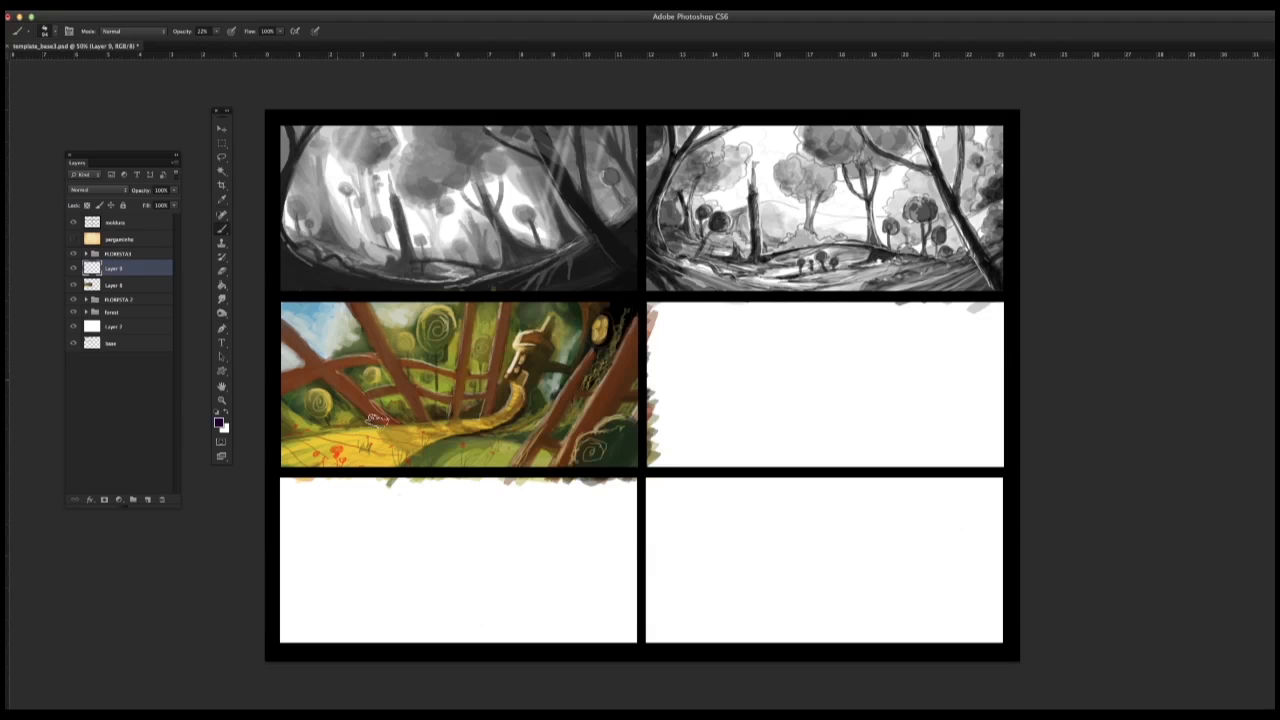
mouse_move(378, 420)
left_mouse_down()
mouse_move(338, 384)
mouse_move(336, 369)
mouse_move(366, 363)
left_mouse_up()
left_click_drag(653, 320, 588, 490)
left_click_drag(640, 400, 624, 486)
mouse_move(655, 320)
left_mouse_down()
mouse_move(619, 509)
mouse_move(534, 483)
left_mouse_up()
left_click_drag(611, 295, 510, 500)
Step: Darken the crossing trunks and branches on the left side of the colour thumbnail with purple shadow strokes
left_click_drag(273, 325, 366, 408)
left_click_drag(320, 369, 294, 386)
left_click_drag(290, 332, 384, 424)
mouse_move(321, 372)
left_mouse_down()
mouse_move(270, 389)
mouse_move(372, 362)
left_mouse_up()
mouse_move(372, 362)
left_mouse_down()
mouse_move(418, 423)
mouse_move(476, 456)
mouse_move(378, 426)
left_mouse_up()
mouse_move(384, 354)
left_mouse_down()
mouse_move(347, 306)
mouse_move(440, 374)
left_mouse_up()
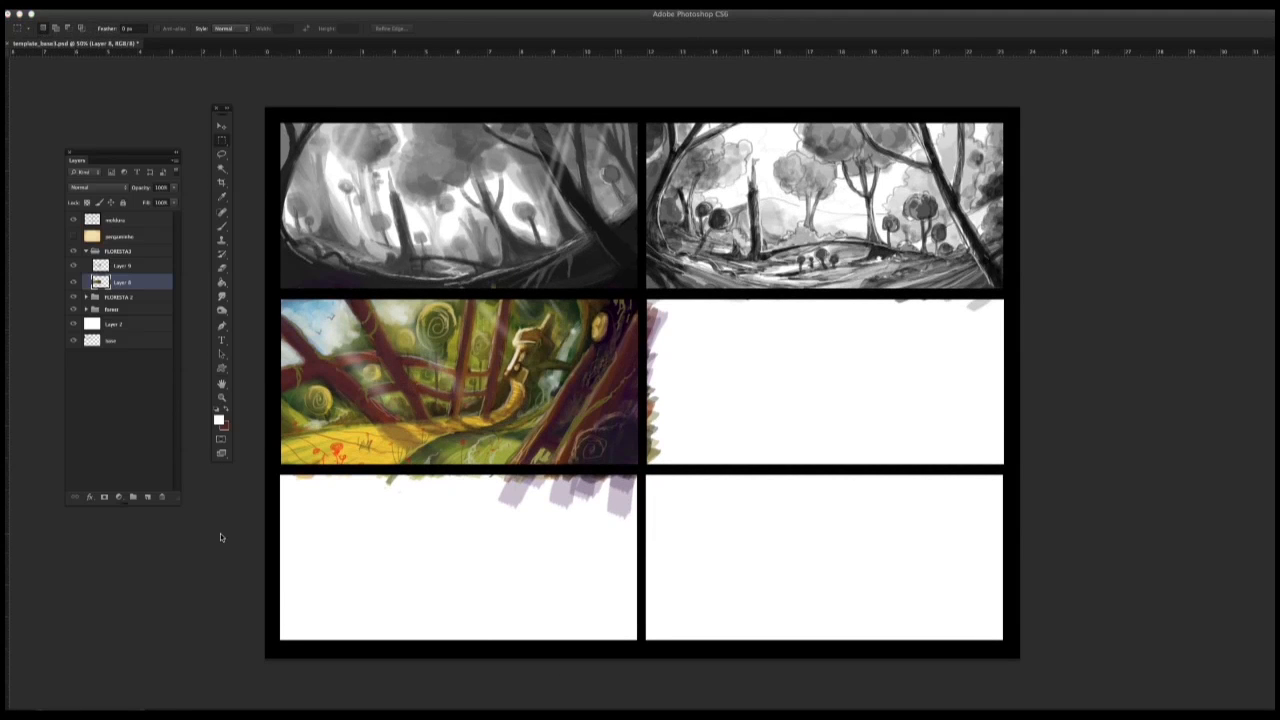
Step: Collapse the FLORESTA3 group, add a new layer at the top of the forest group and set it to Multiply blending
left_click(86, 251)
left_click(89, 276)
left_click(86, 276)
left_click(122, 291)
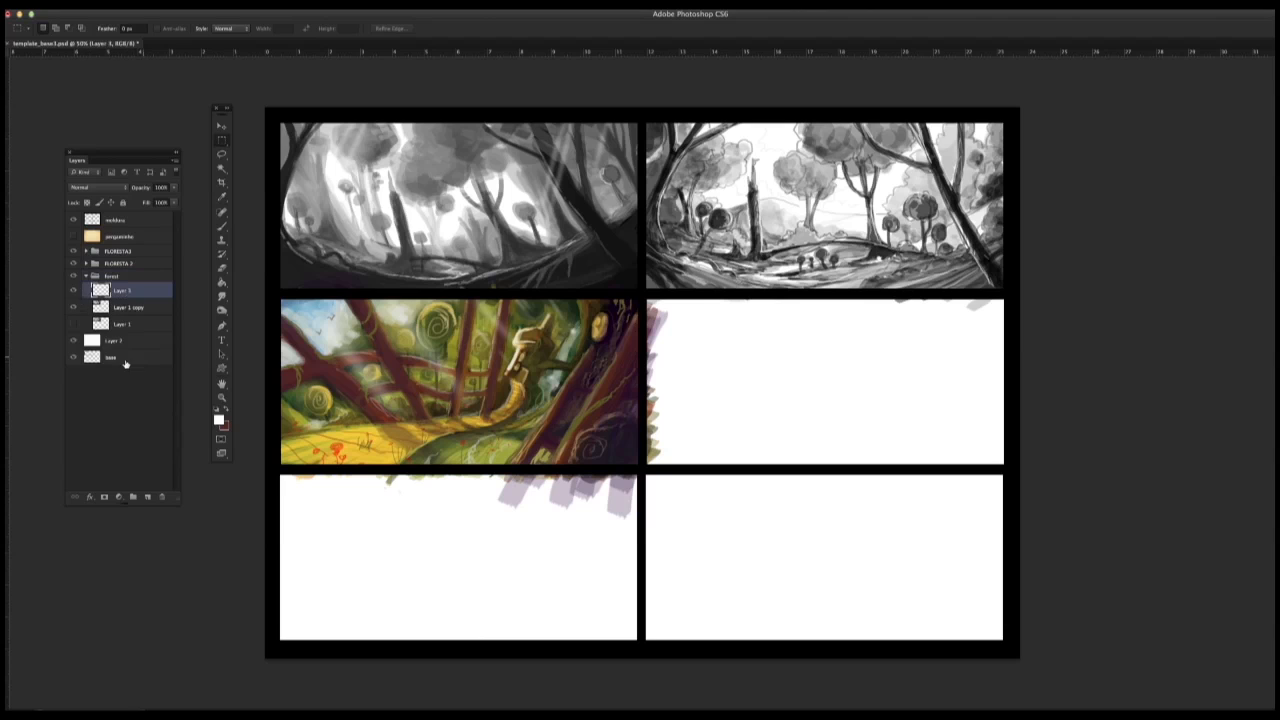
left_click(148, 497)
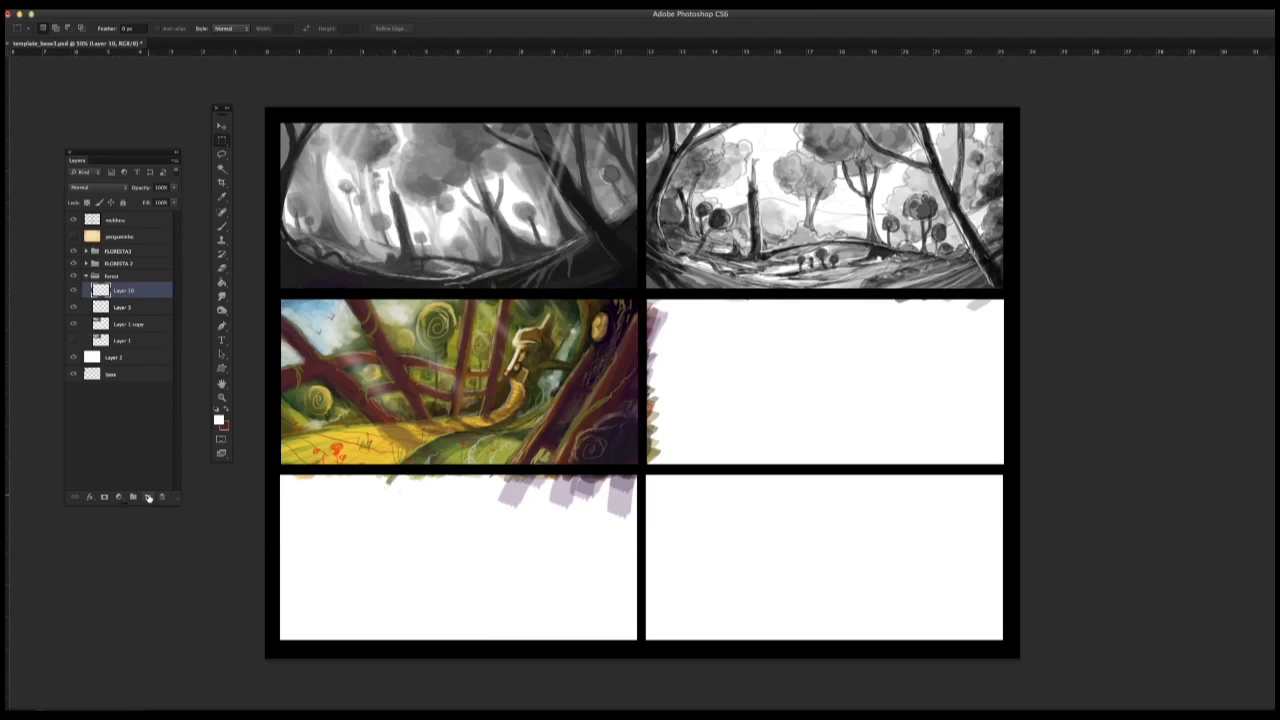
left_click(102, 188)
left_click(90, 215)
Step: Wash purple over the whole first greyscale forest thumbnail with a large soft round brush
left_click(222, 226)
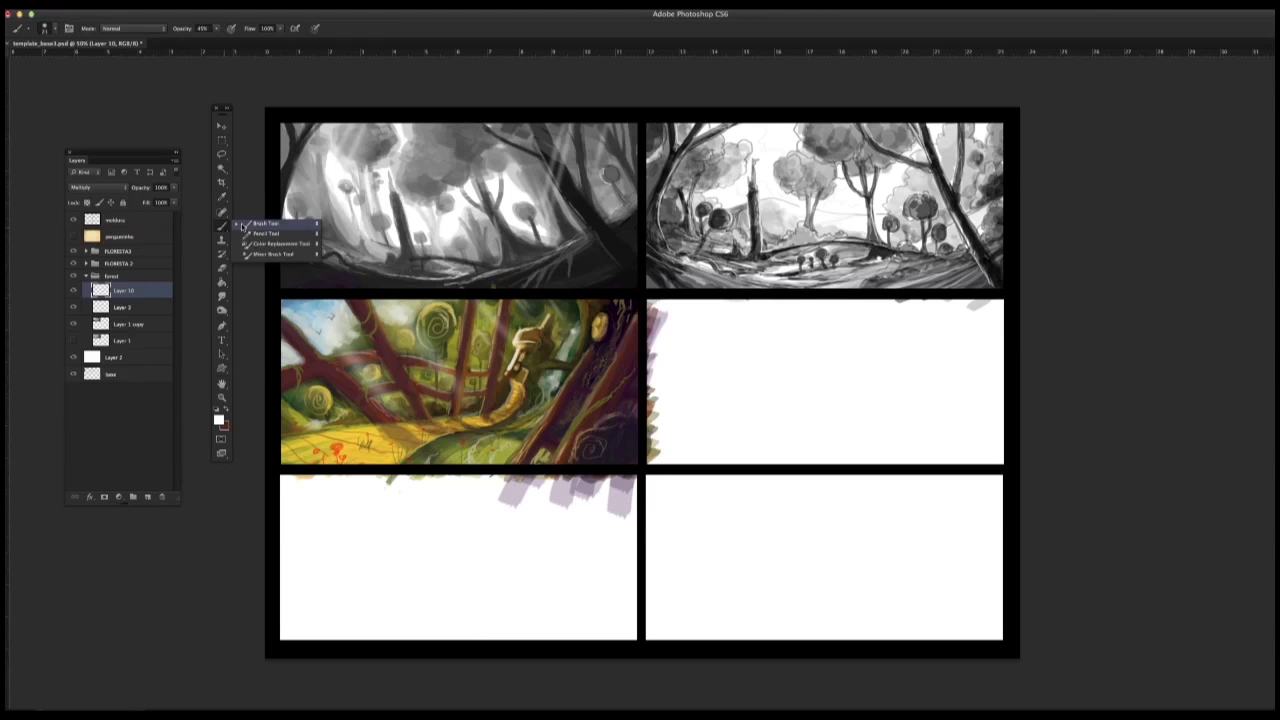
right_click(518, 372)
left_click(608, 335)
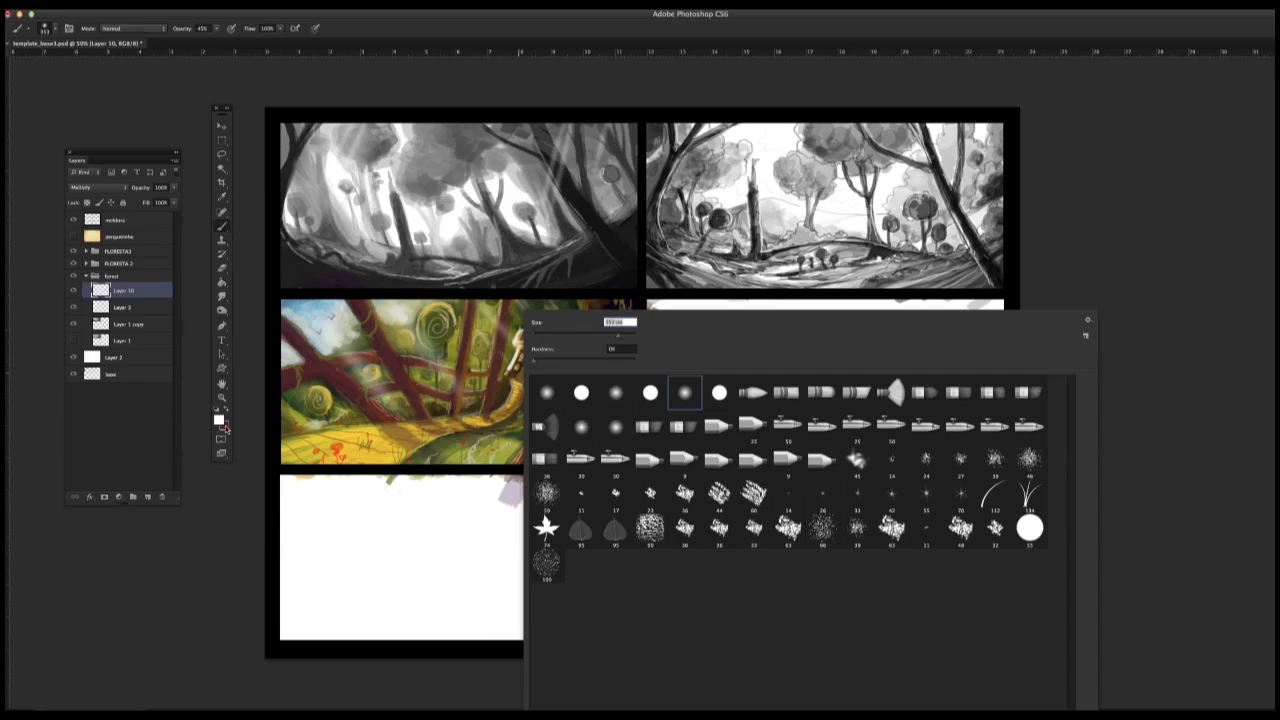
left_click(226, 409)
left_click(219, 420)
left_click(779, 569)
left_click(735, 558)
left_click(879, 526)
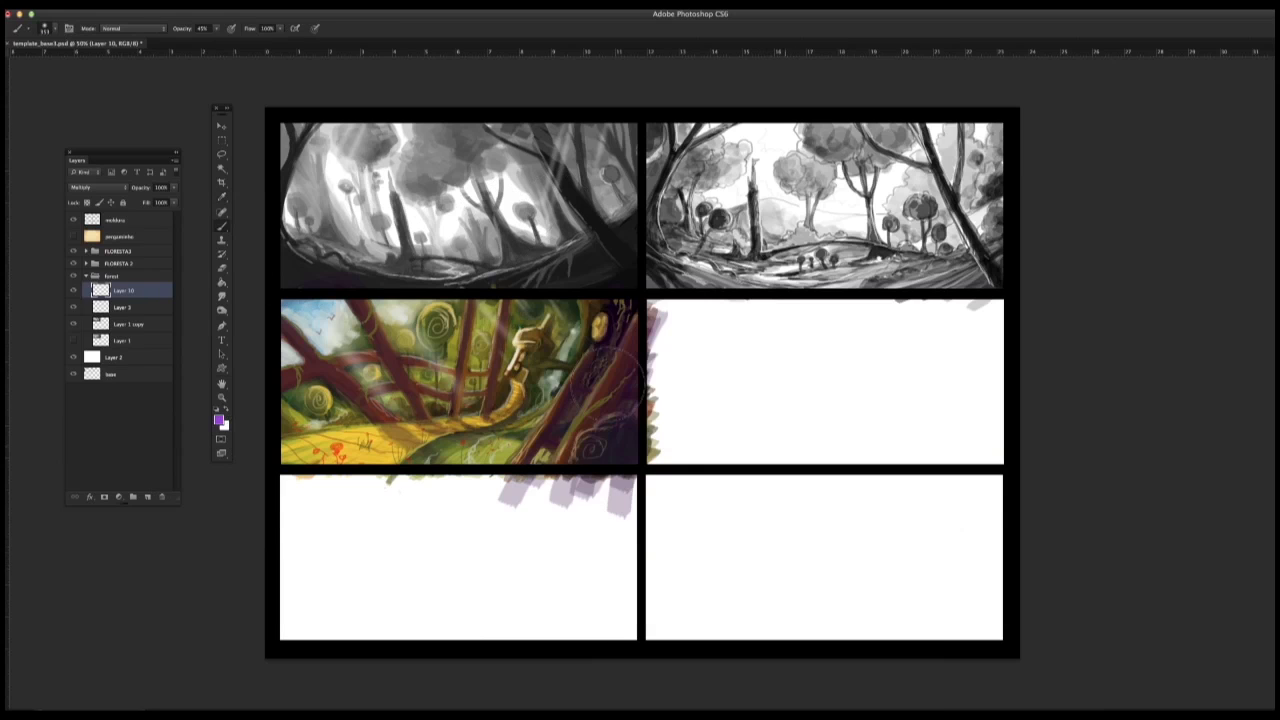
mouse_move(570, 245)
left_mouse_down()
mouse_move(606, 218)
mouse_move(454, 286)
mouse_move(253, 133)
mouse_move(408, 254)
mouse_move(392, 155)
mouse_move(507, 142)
mouse_move(430, 262)
mouse_move(618, 172)
mouse_move(261, 309)
left_mouse_up()
Step: Pick a bright yellow-green and glaze it over the canopy and central background of the first thumbnail
left_click(219, 420)
left_click(779, 638)
left_click(731, 554)
left_click(879, 526)
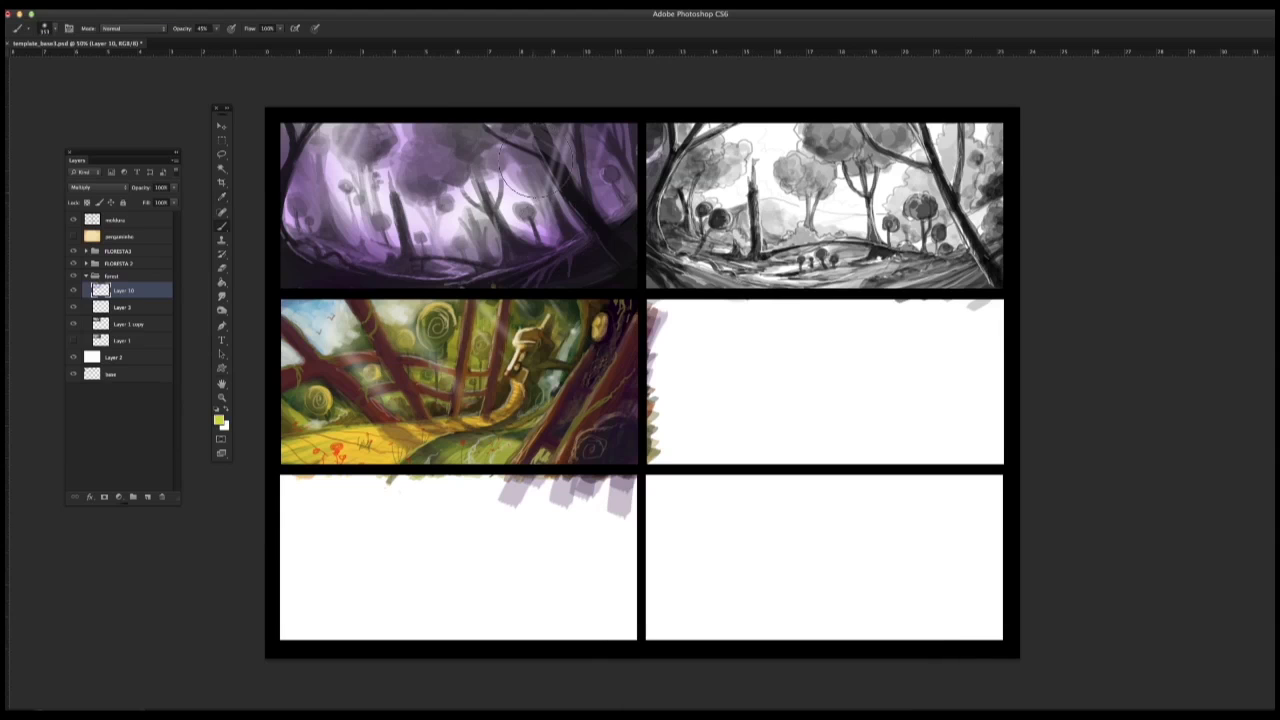
mouse_move(508, 152)
left_mouse_down()
mouse_move(422, 151)
mouse_move(434, 197)
mouse_move(361, 147)
mouse_move(569, 140)
mouse_move(448, 193)
mouse_move(305, 136)
mouse_move(365, 250)
mouse_move(310, 205)
mouse_move(497, 308)
mouse_move(376, 182)
left_mouse_up()
Step: Reduce the soft brush and tint the small round trees of the first thumbnail yellow-green
right_click(470, 283)
left_click(497, 307)
left_click(297, 203)
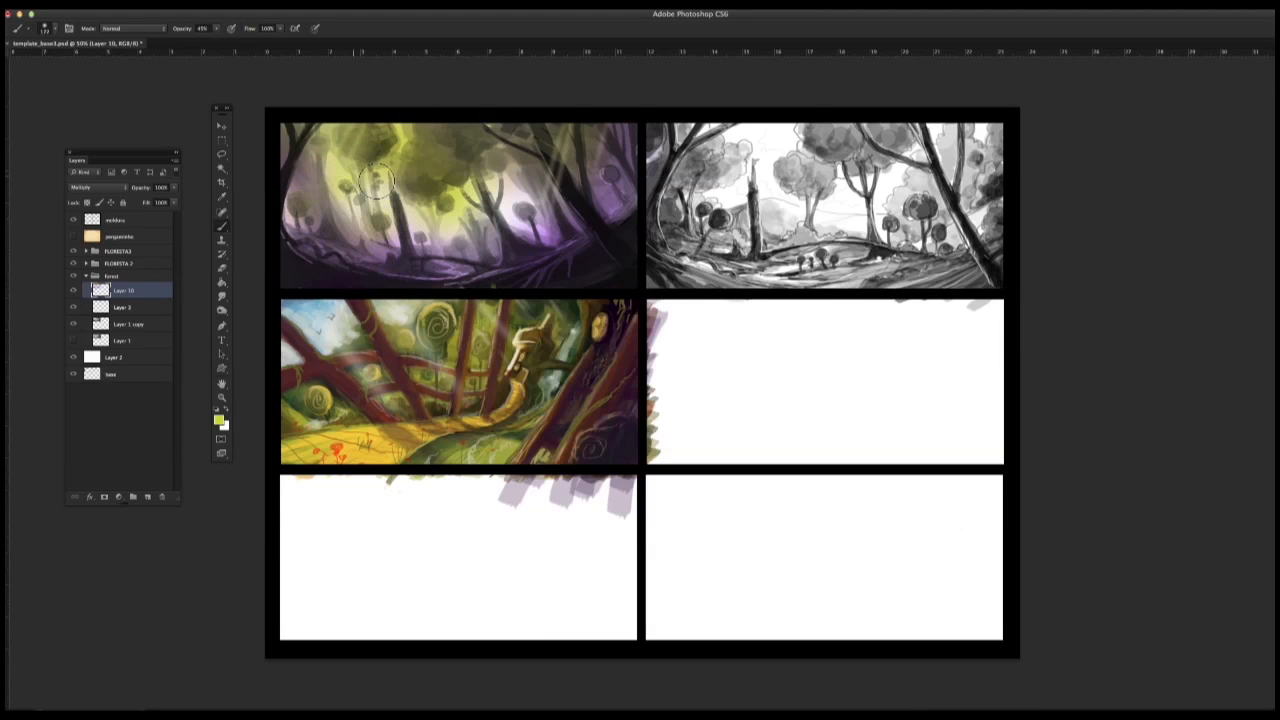
left_click(521, 208)
right_click(424, 236)
left_click(435, 234)
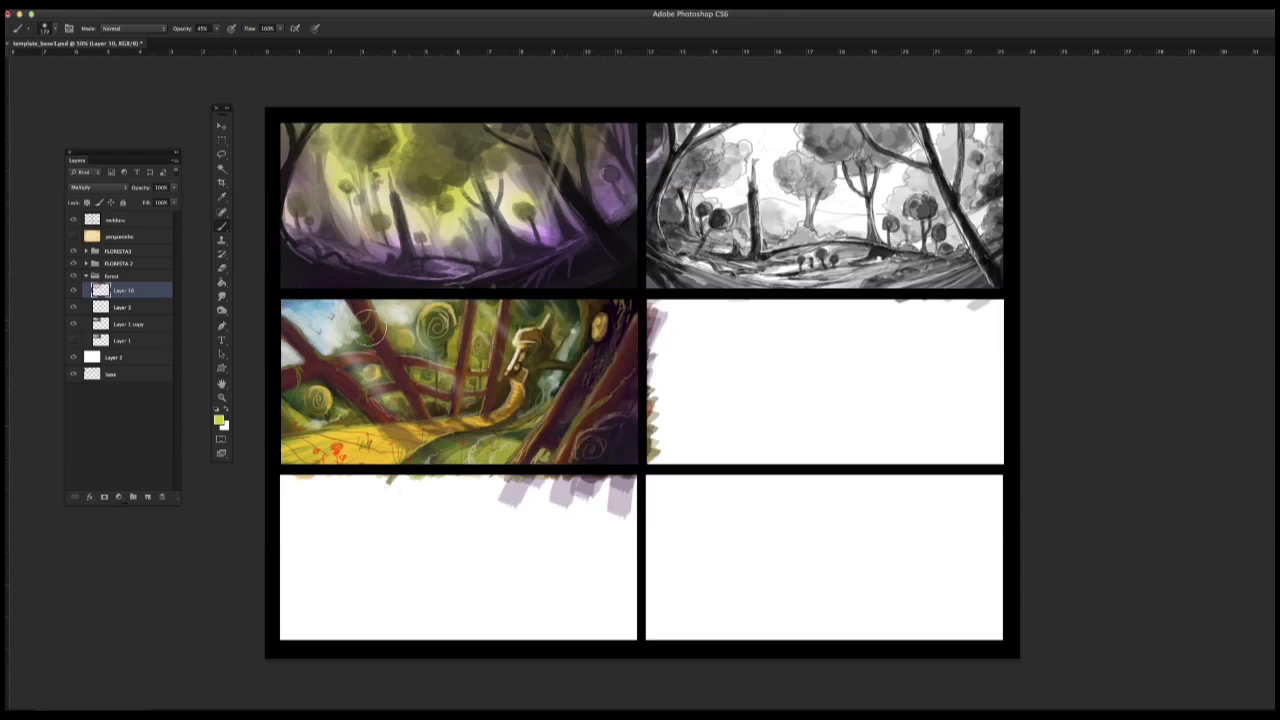
Step: Pick a deep blue and tint the outer edges and lower corners of the first thumbnail
left_click(218, 421)
left_click(777, 594)
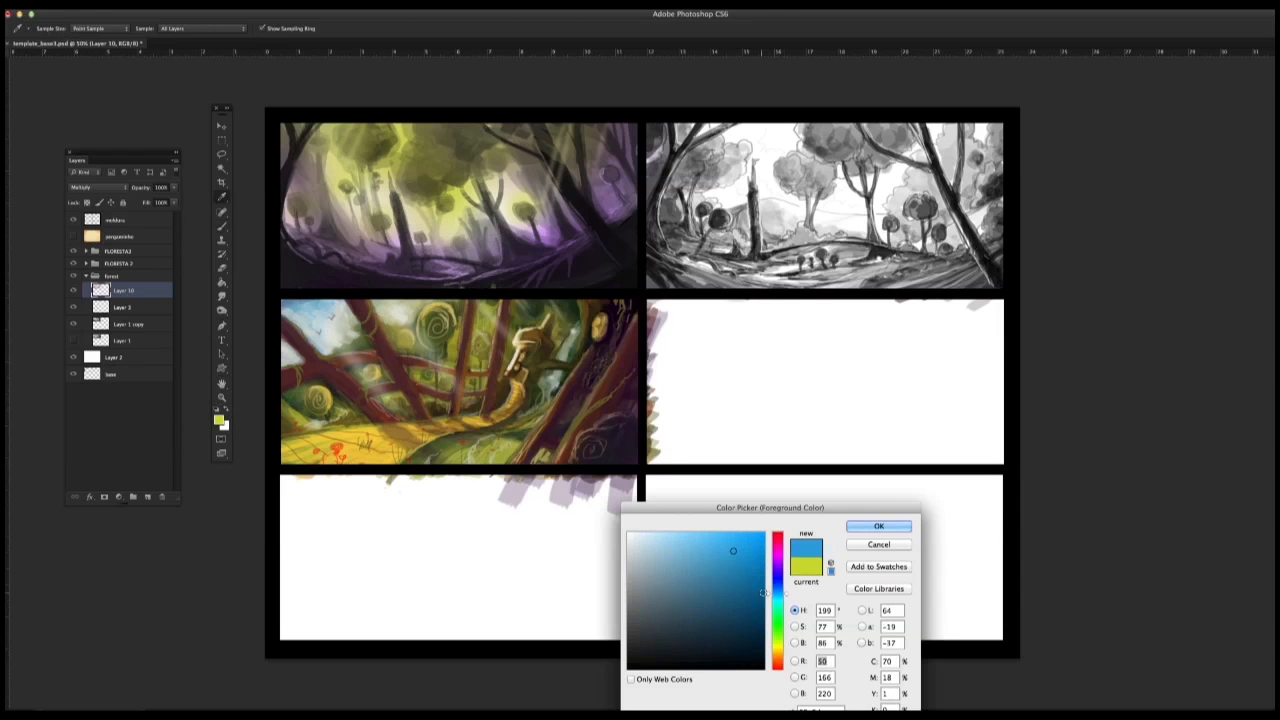
left_click_drag(758, 572, 764, 574)
left_click(878, 526)
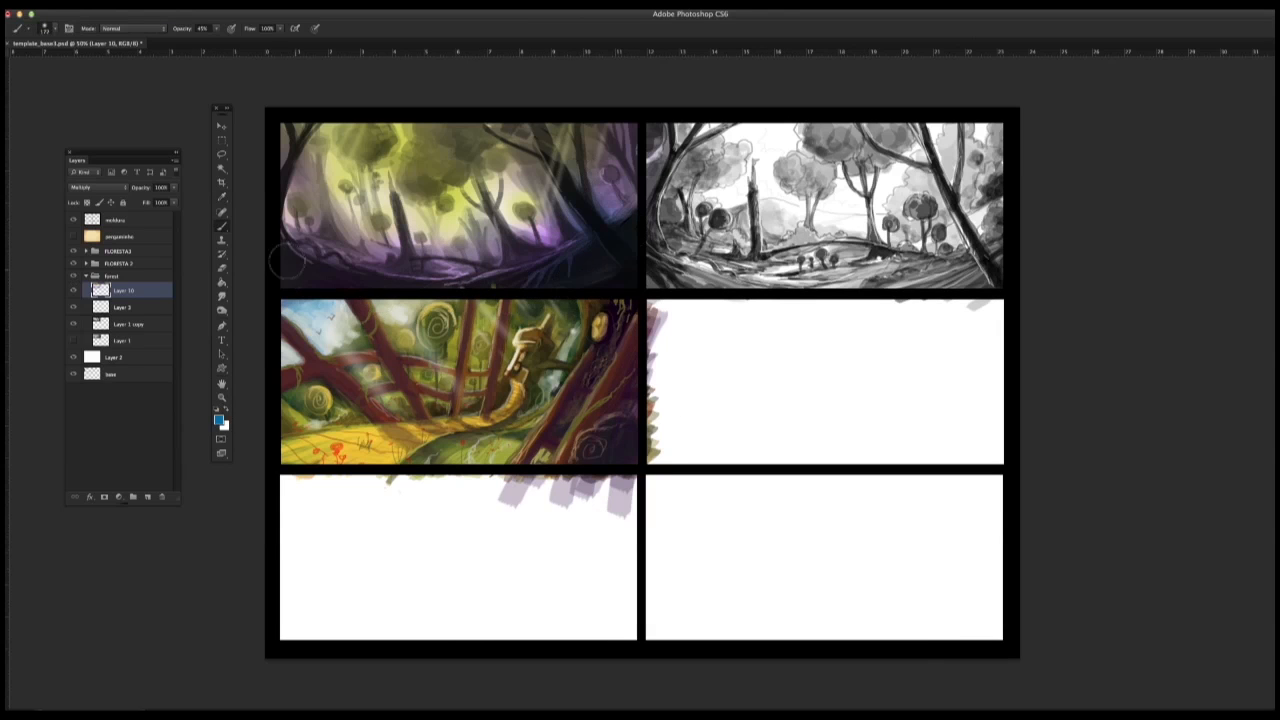
mouse_move(297, 219)
left_mouse_down()
mouse_move(374, 240)
mouse_move(307, 257)
left_mouse_up()
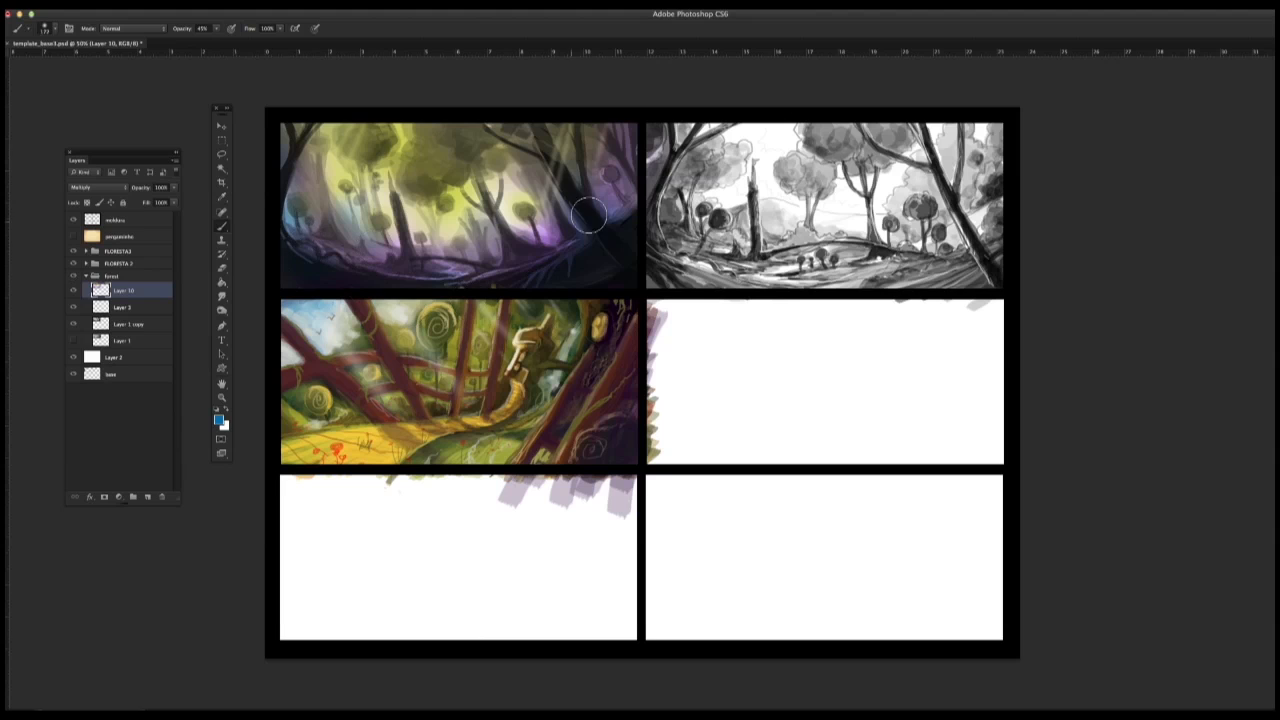
left_click_drag(589, 215, 620, 205)
Step: Switch to white with a smaller soft brush and lighten the ground patch in the centre of the first thumbnail's clearing
right_click(586, 272)
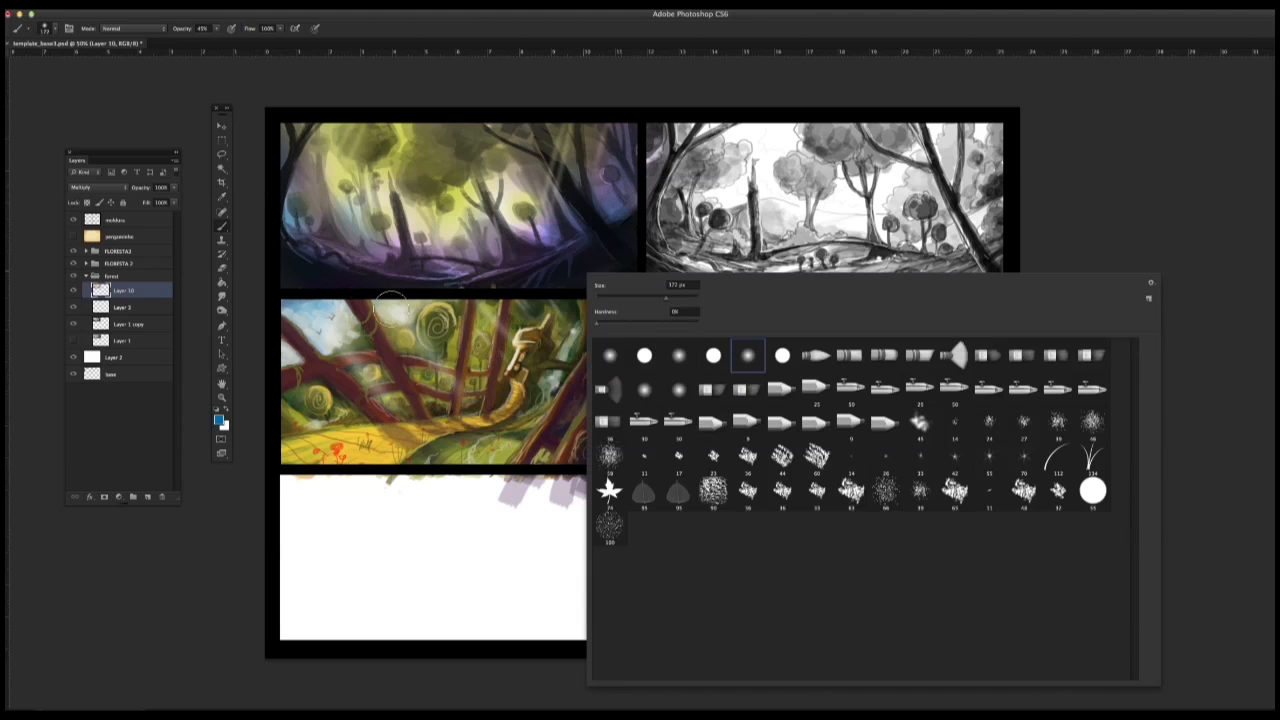
left_click(226, 409)
right_click(478, 232)
left_click(541, 257)
mouse_move(449, 273)
left_mouse_down()
mouse_move(413, 233)
mouse_move(450, 272)
left_mouse_up()
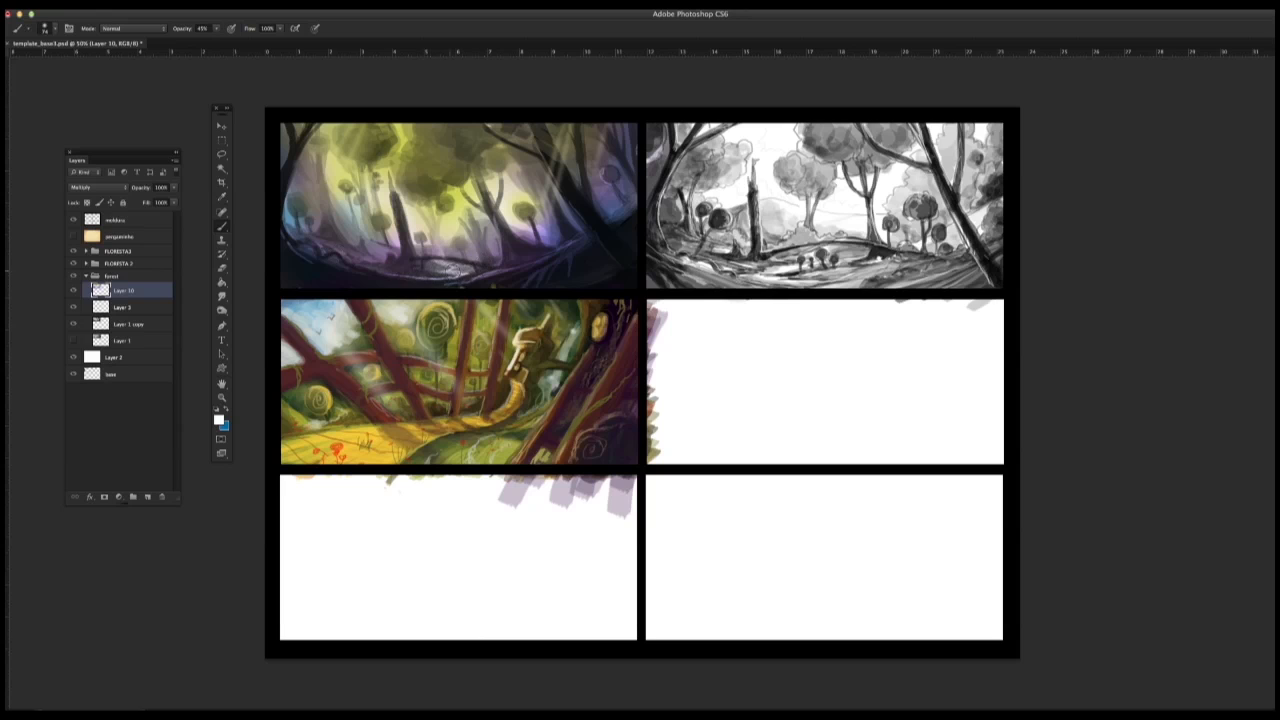
Step: Choose a yellow-green (H 68, S 94, B 81) and dab it on the small distant round trees in the first thumbnail
right_click(495, 312)
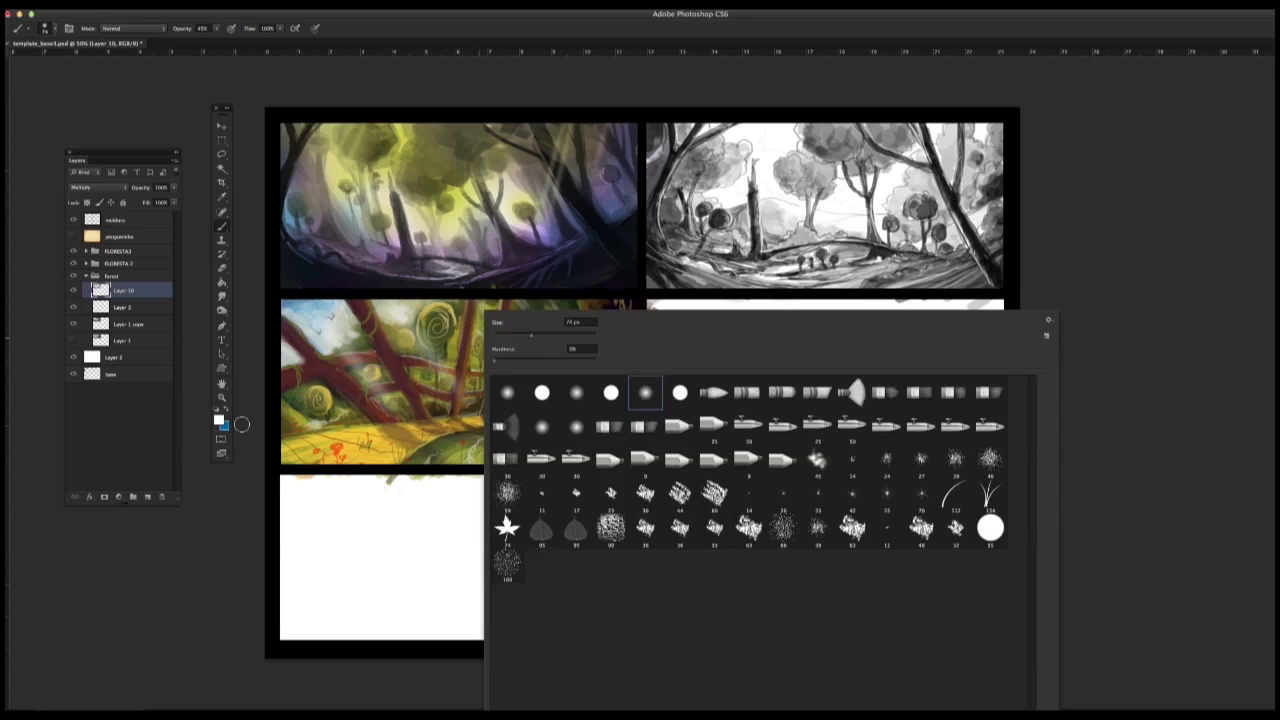
left_click(1120, 240)
key("x")
left_click(219, 420)
left_click(777, 644)
left_click(757, 559)
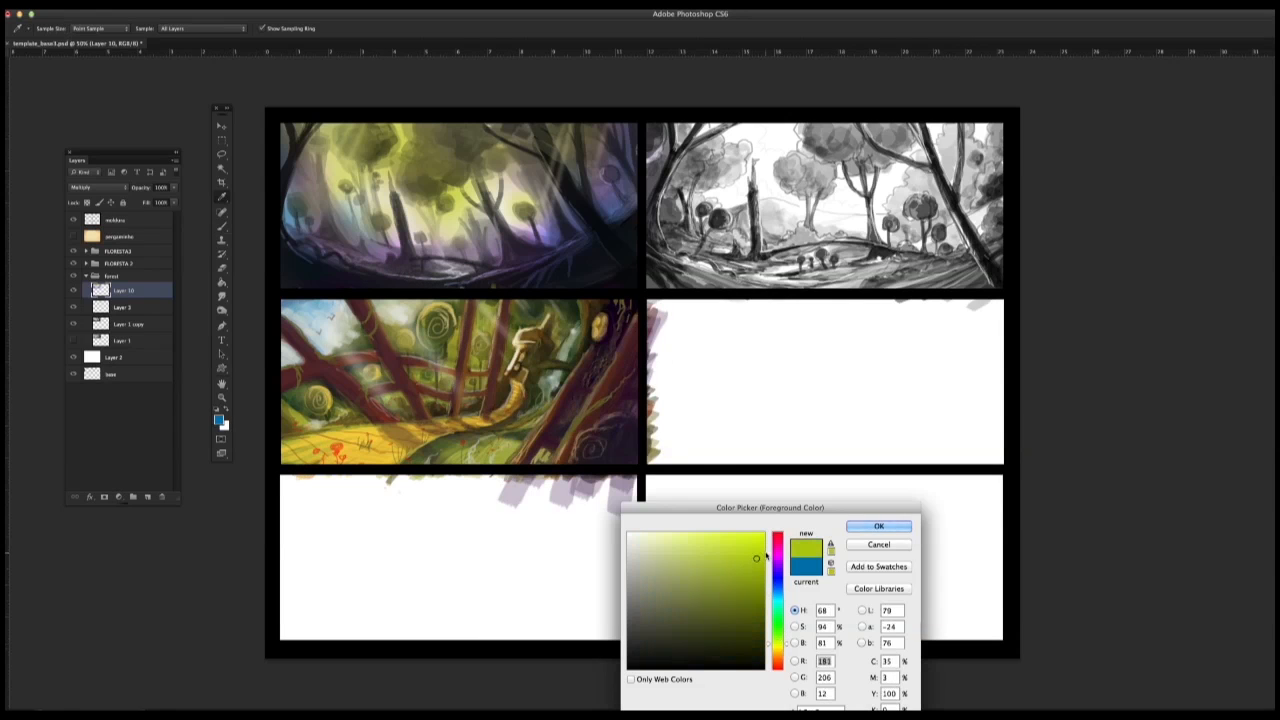
key("Return")
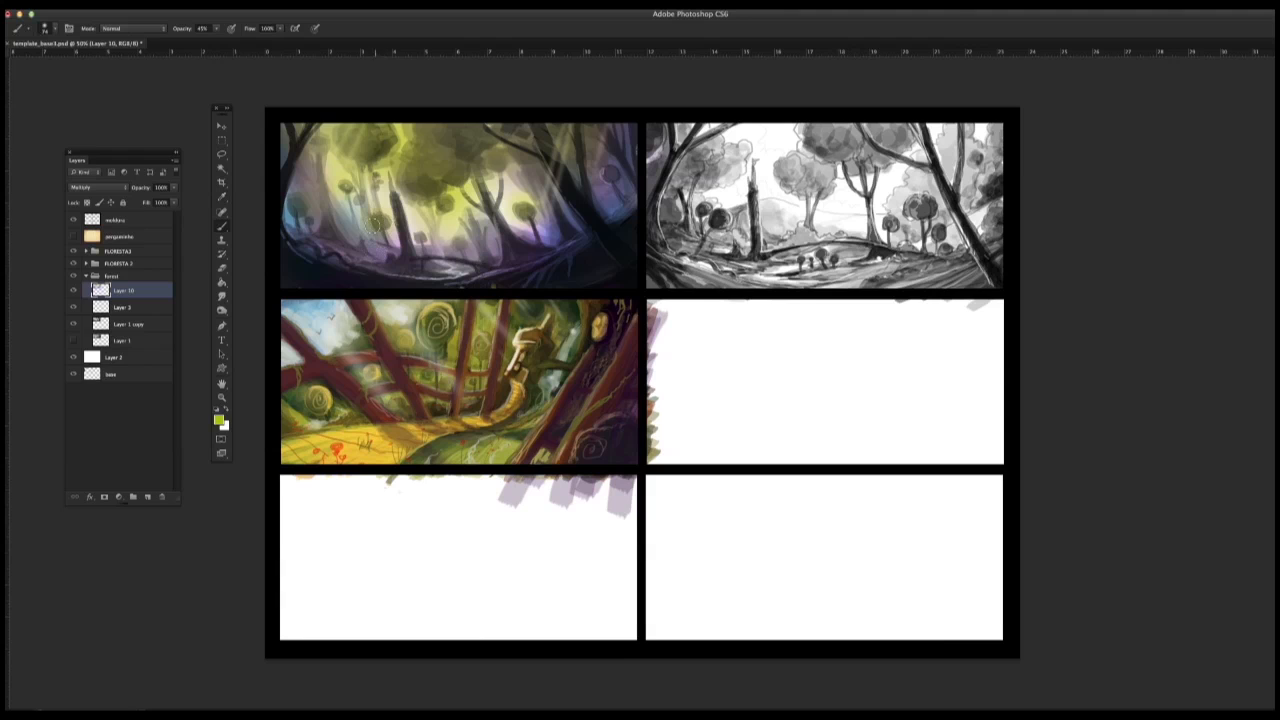
left_click(359, 201)
left_click(375, 179)
left_click(420, 238)
left_click(461, 242)
Step: Choose a darker olive green (H 64, S 93, B 47) and deepen the tree canopies across the upper part of the first thumbnail
left_click(219, 420)
left_click(741, 612)
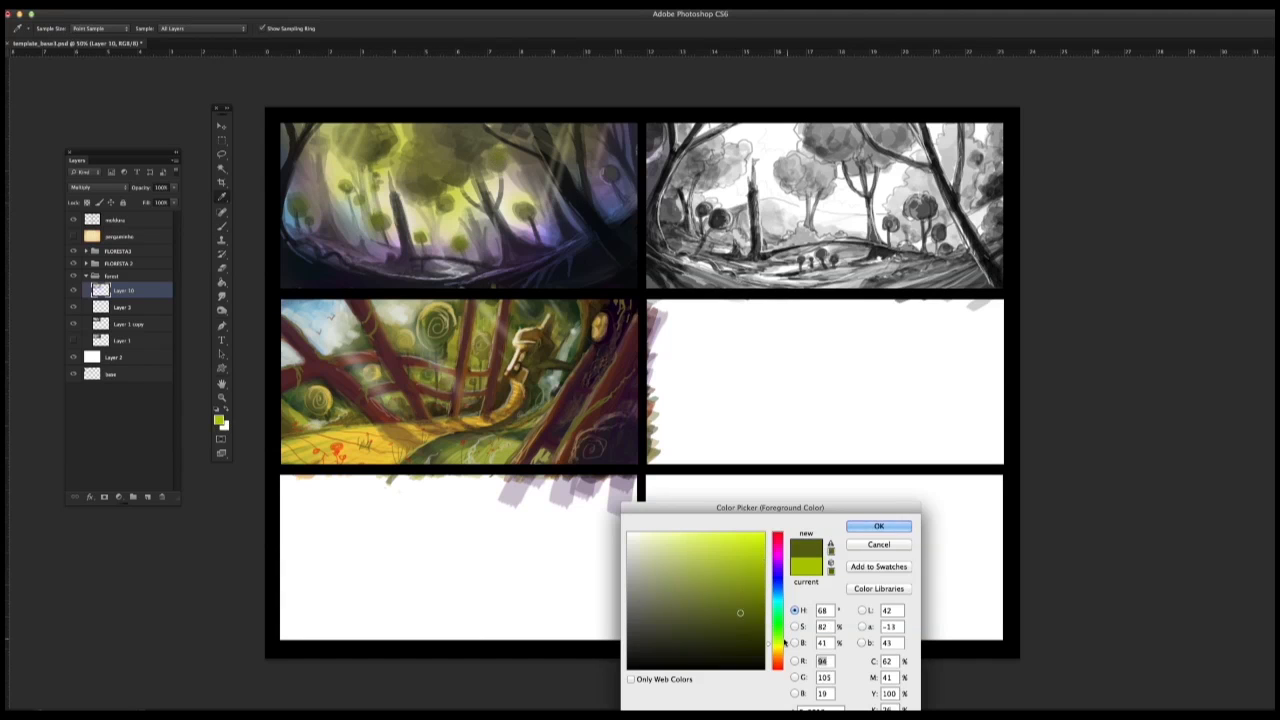
left_click(754, 603)
key("Return")
mouse_move(438, 170)
left_mouse_down()
mouse_move(367, 131)
mouse_move(324, 96)
mouse_move(381, 184)
mouse_move(308, 135)
mouse_move(308, 115)
mouse_move(298, 150)
left_mouse_up()
mouse_move(523, 157)
left_mouse_down()
mouse_move(562, 143)
mouse_move(496, 185)
left_mouse_up()
left_click(593, 132)
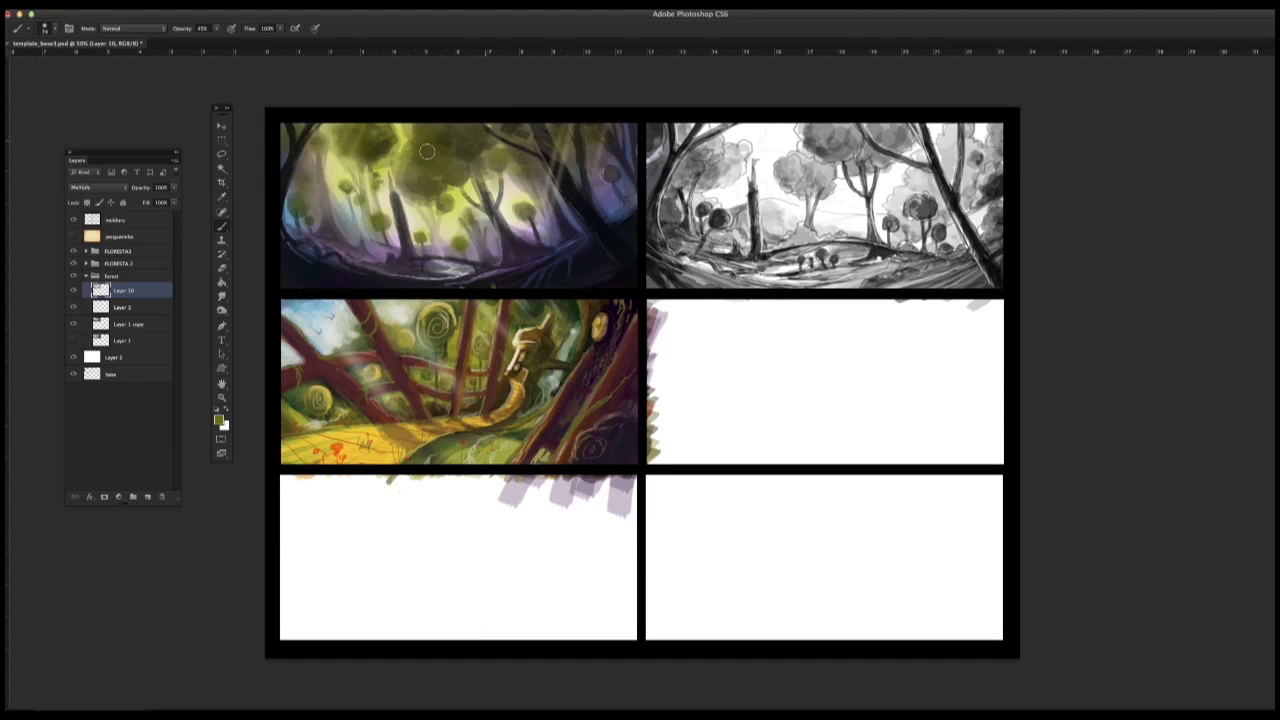
Step: Pick an orange and tint the upper part of the broken central trunk with a reduced soft brush, undoing the first wider stroke
right_click(502, 259)
left_click(220, 422)
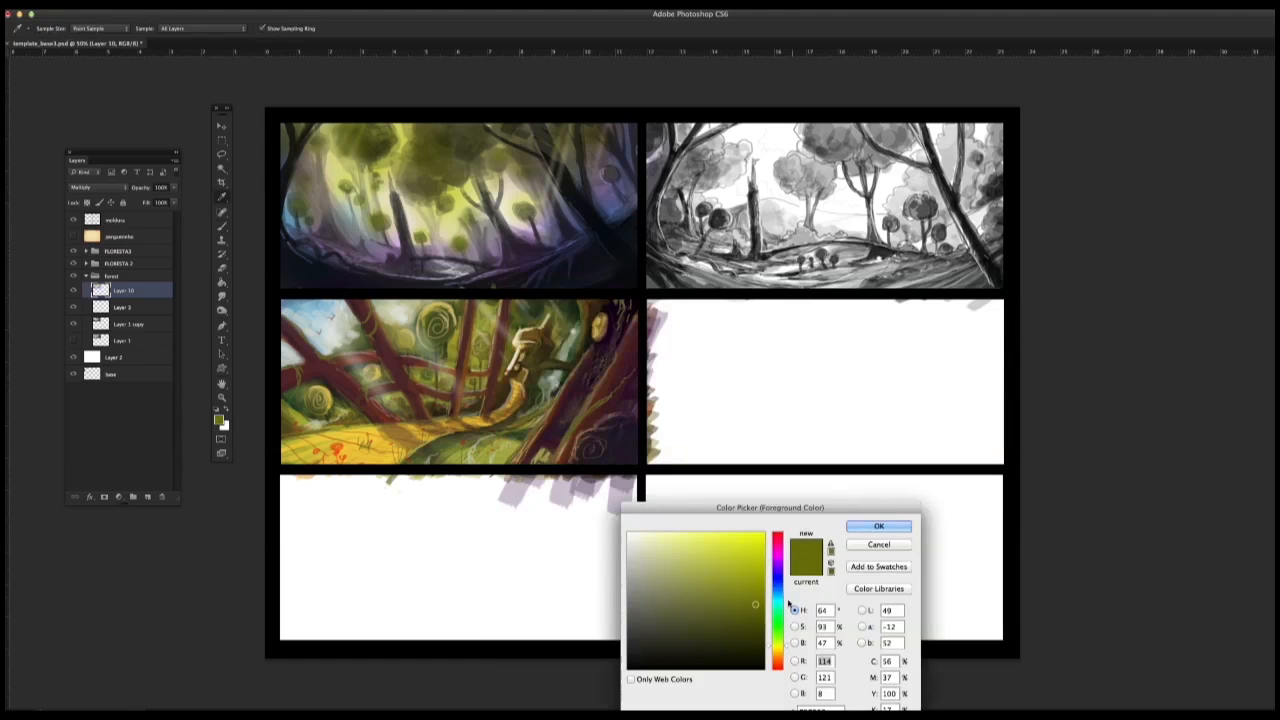
left_click(777, 659)
left_click(733, 544)
left_click(880, 526)
left_click_drag(389, 178, 398, 209)
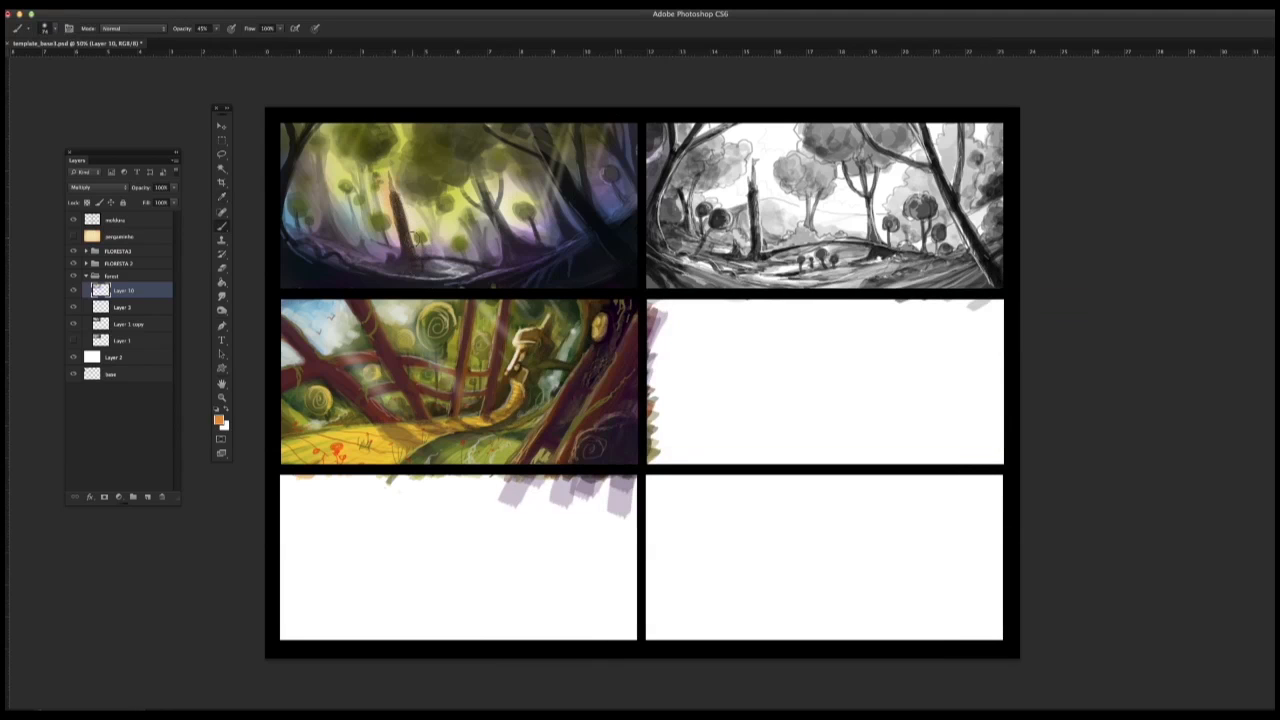
key("super+z")
right_click(408, 218)
left_click_drag(451, 246, 446, 246)
left_click_drag(390, 174, 394, 198)
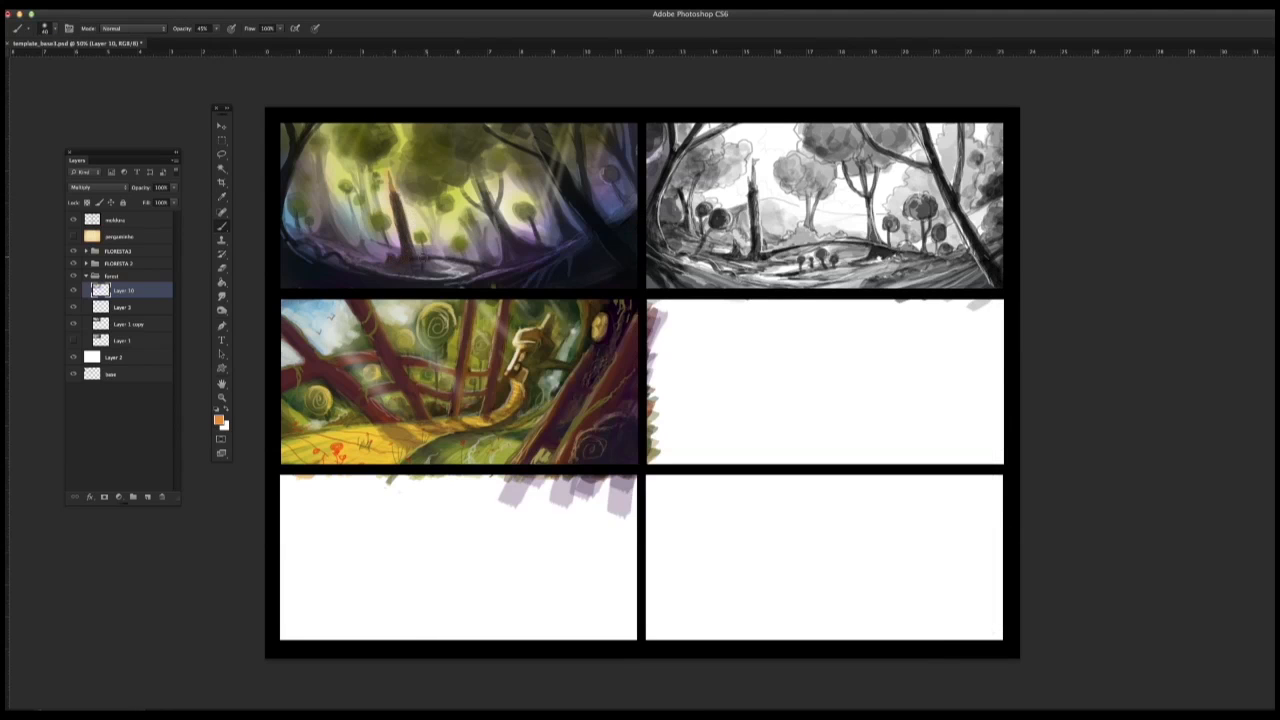
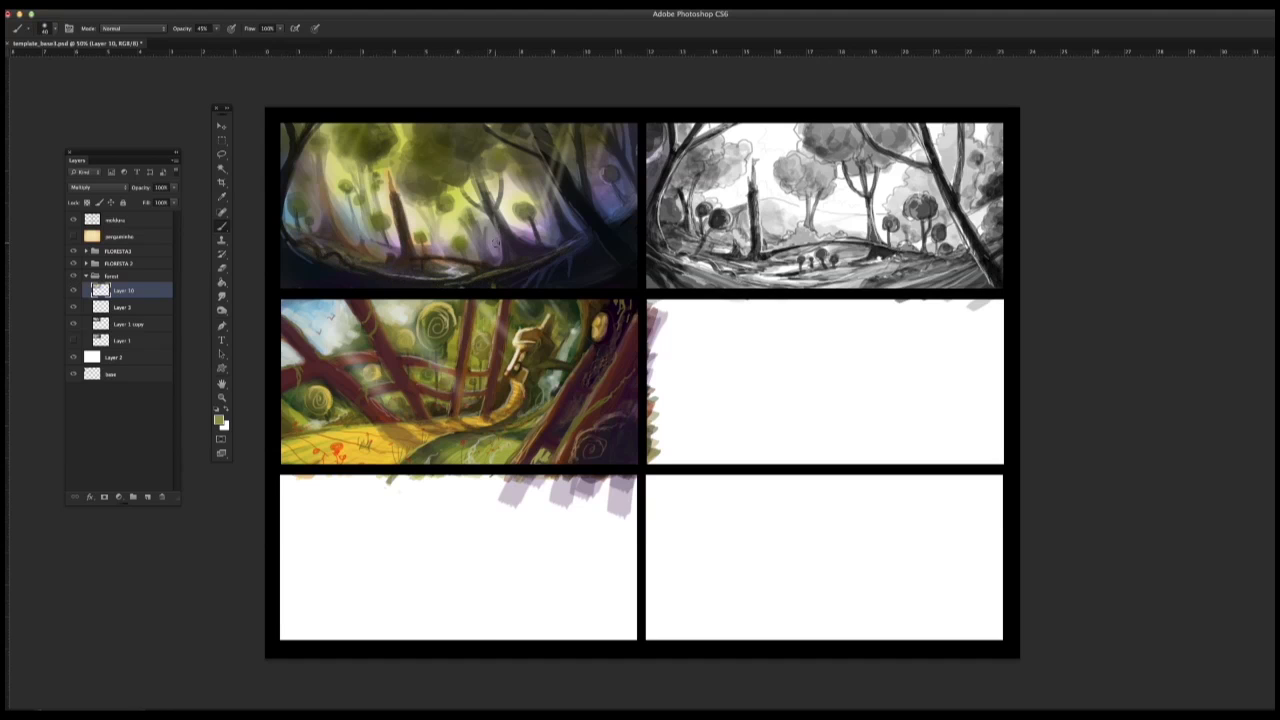
Step: Deepen the first thumbnail's greens, then choose a brighter pink-violet and glaze it over the lower background between the trees
left_click_drag(495, 251, 492, 222)
left_click(219, 420)
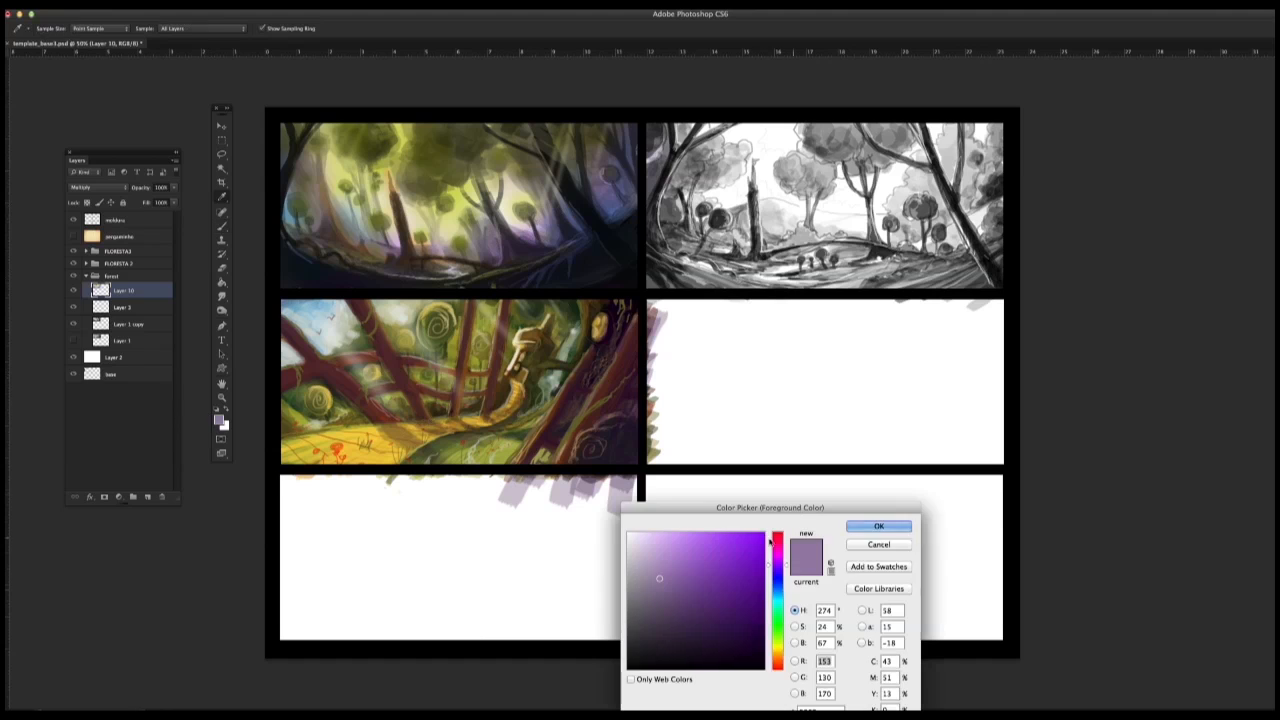
left_click(777, 559)
left_click(694, 536)
left_click(868, 526)
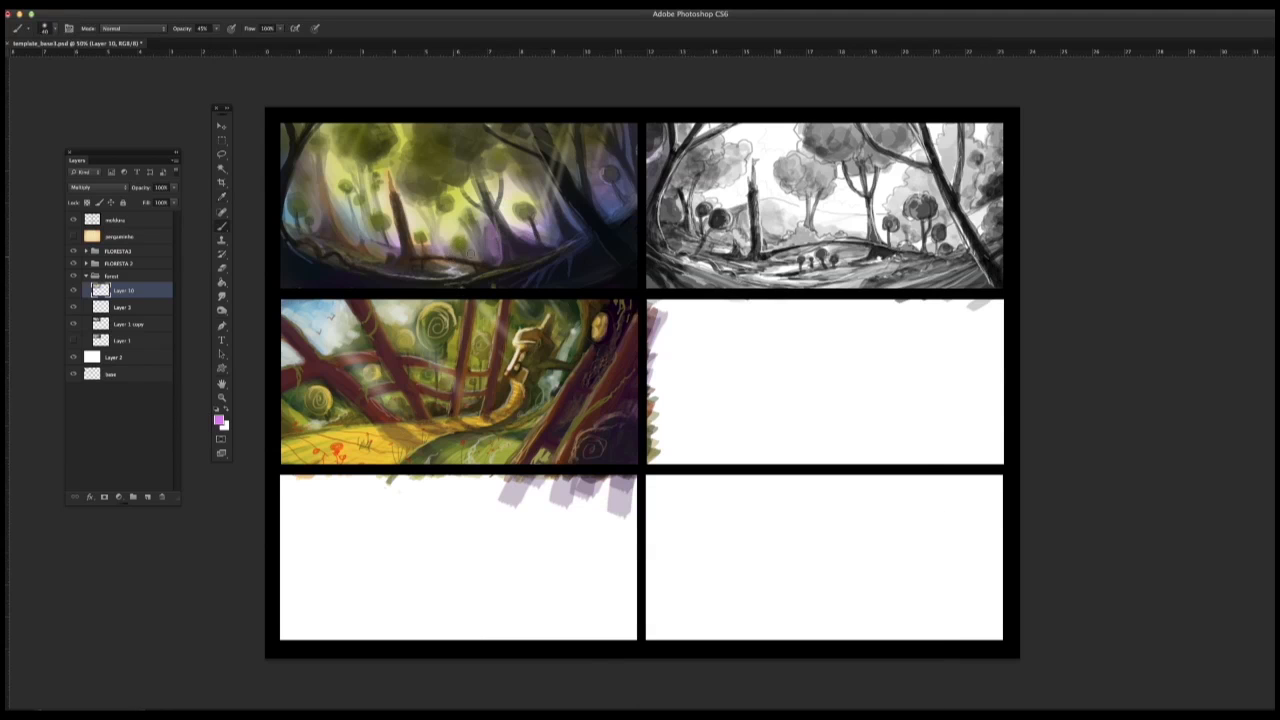
left_click_drag(434, 244, 424, 213)
Step: Try intensifying the first thumbnail's colours by duplicating its Multiply glaze layer, and undo the duplication
key("ctrl+j")
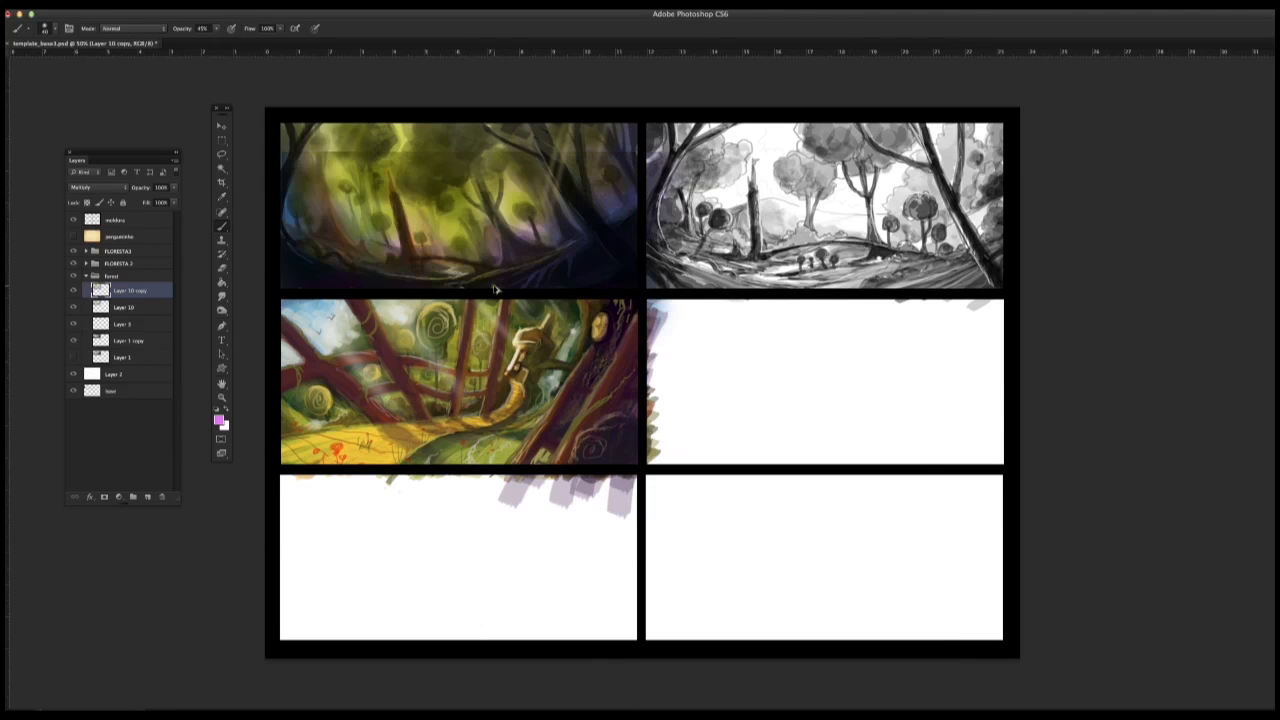
left_click(108, 3)
left_click(141, 17)
Step: Switch to a light peach orange and tint the tree trunks in the middle of the first thumbnail with a small soft brush
right_click(538, 261)
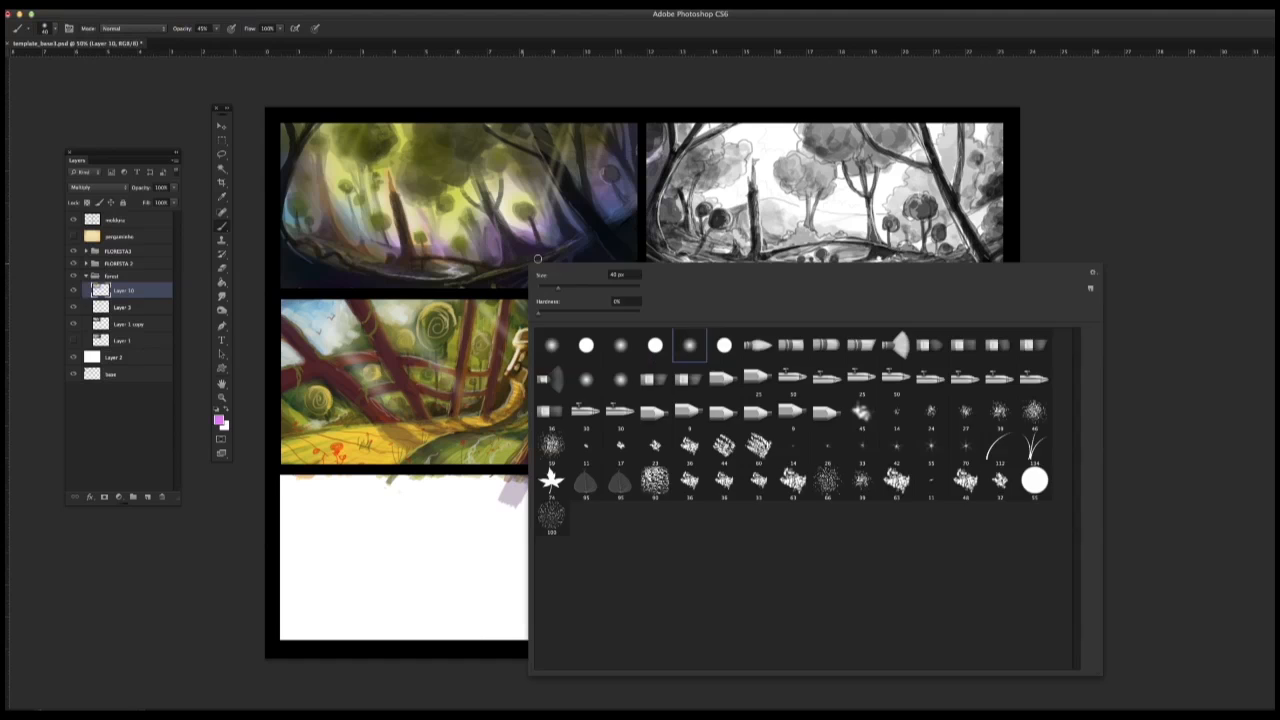
left_click(219, 420)
left_click(777, 663)
left_click(879, 526)
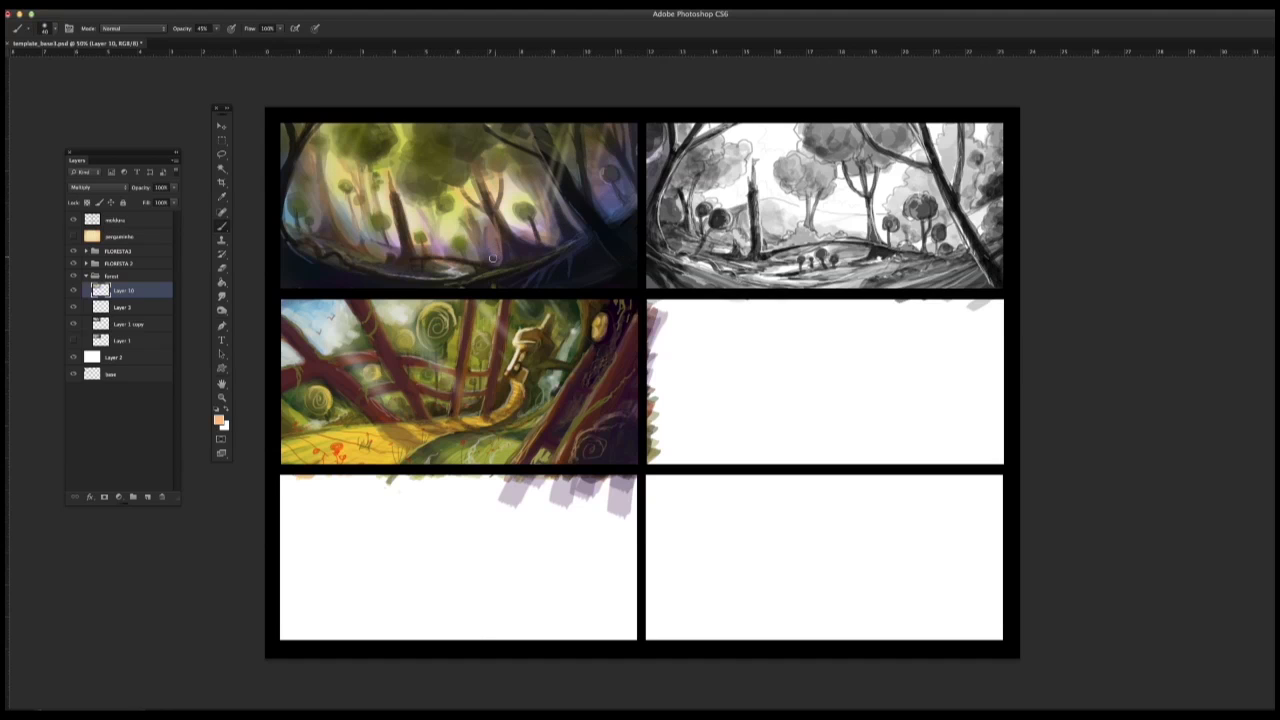
Step: Add touches to the first thumbnail with textured and spatter brushes, sampling a dark blue-violet and a grey-green from the painting
right_click(571, 246)
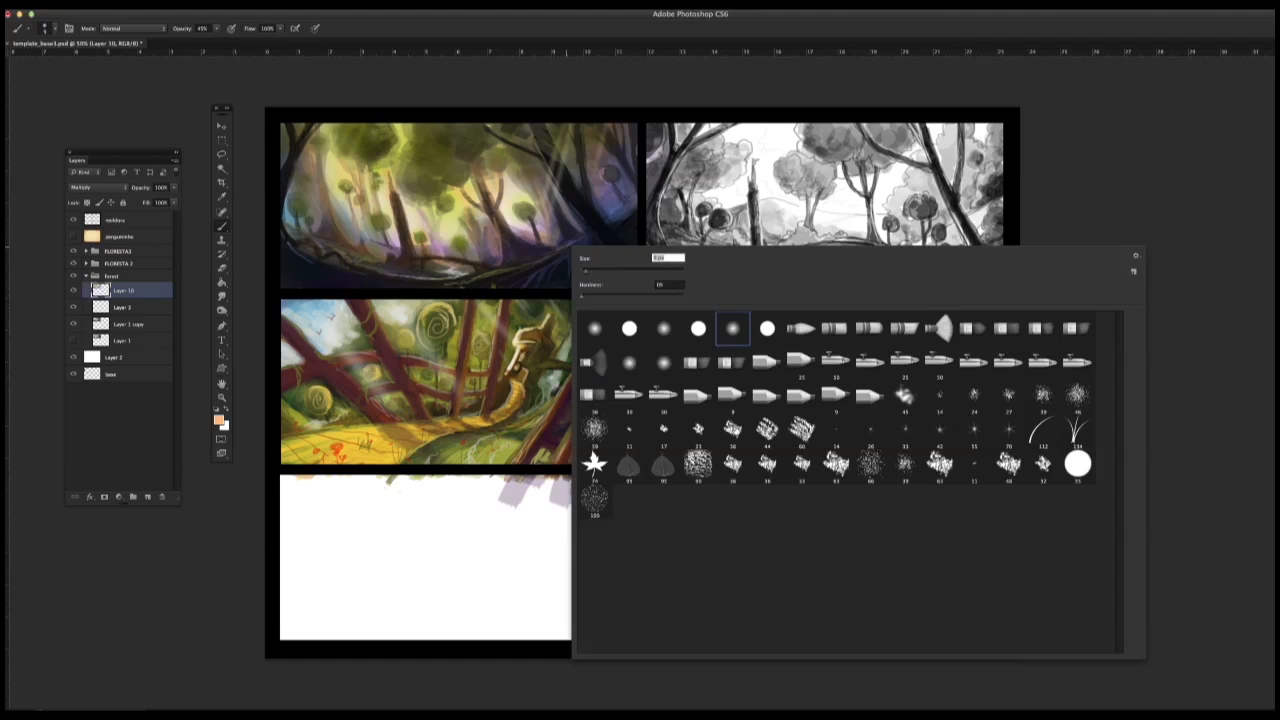
double_click(733, 430)
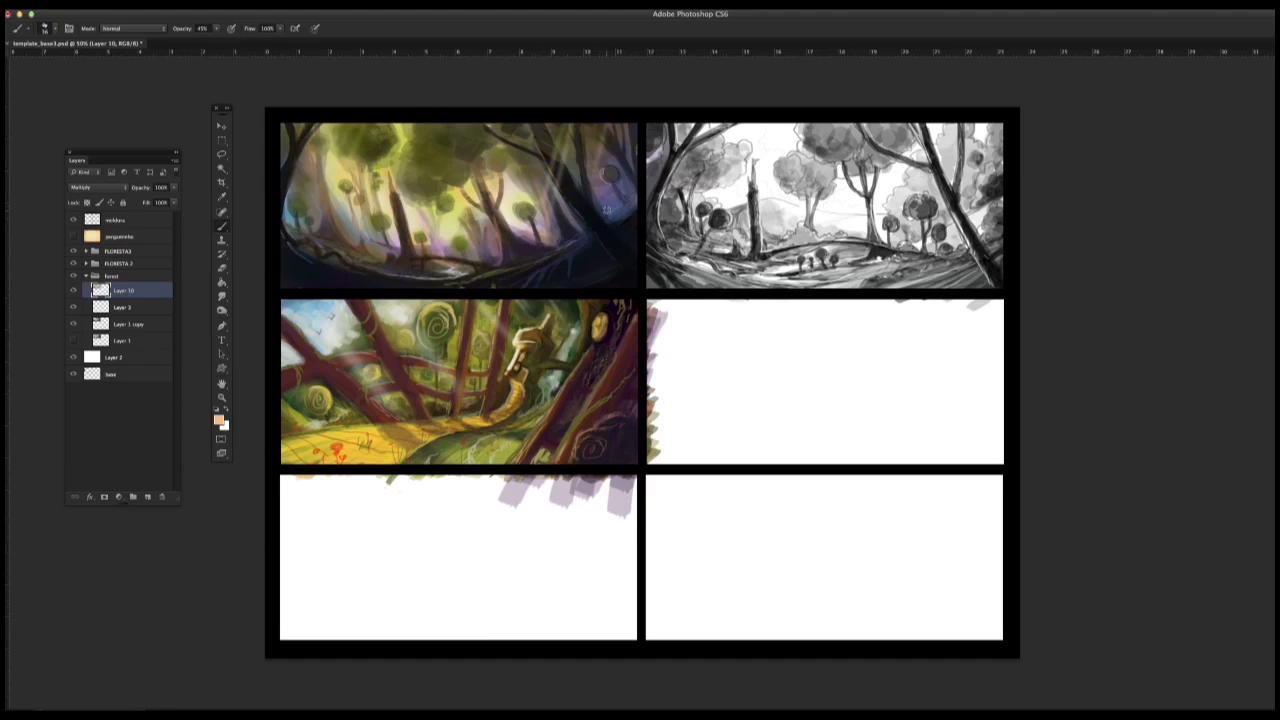
left_click(547, 142, "alt")
right_click(590, 181)
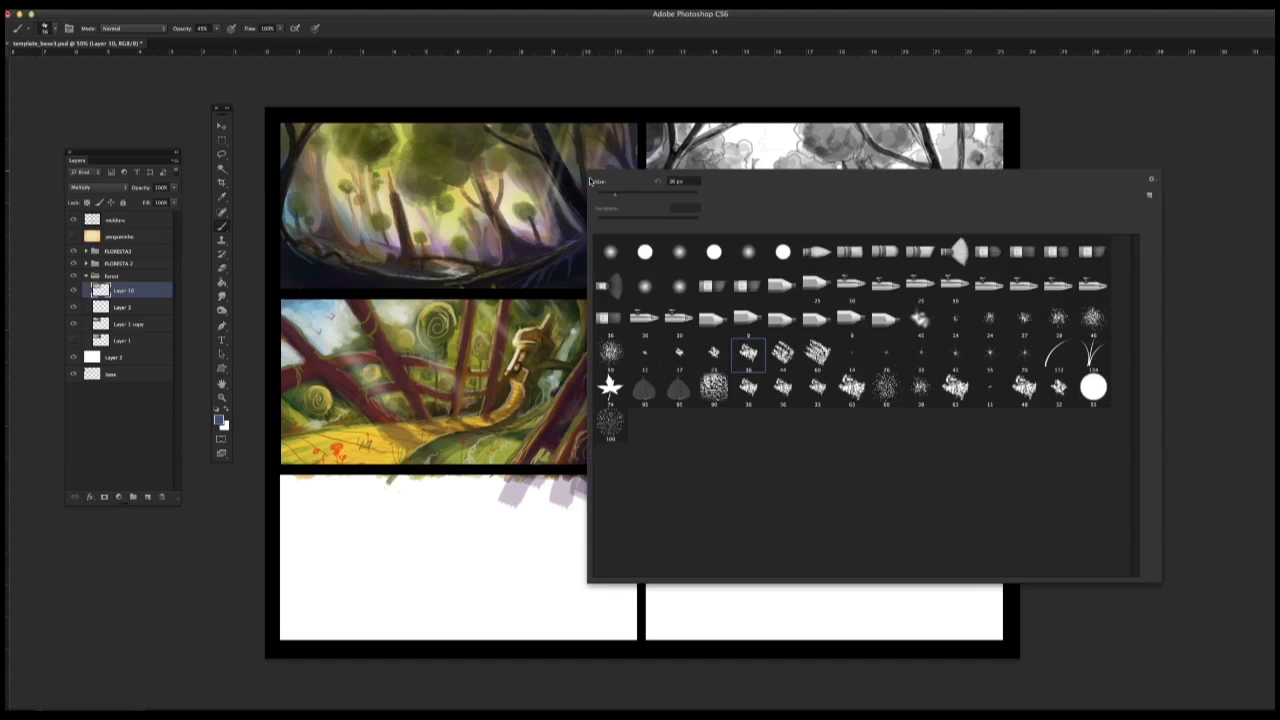
double_click(989, 319)
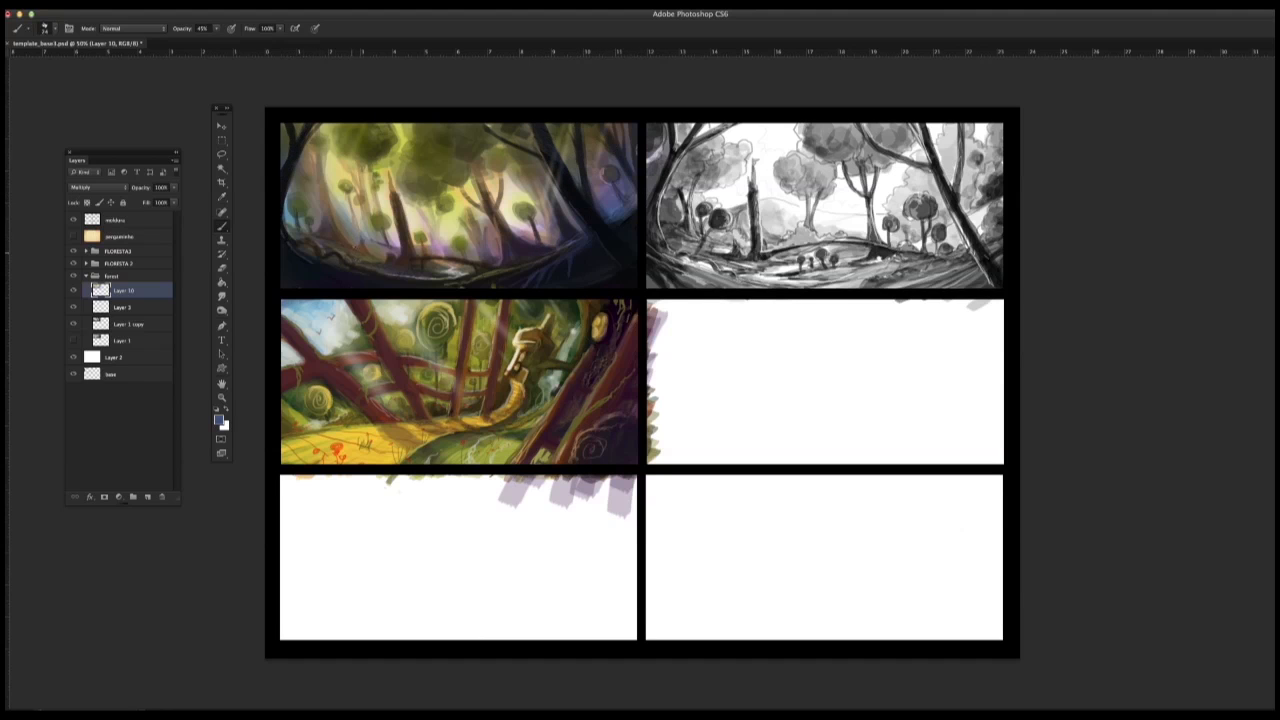
left_click(301, 237, "alt")
Step: Collapse the forest group, expand the FLORESTA 2 group and select its Layer 7
left_click(87, 276)
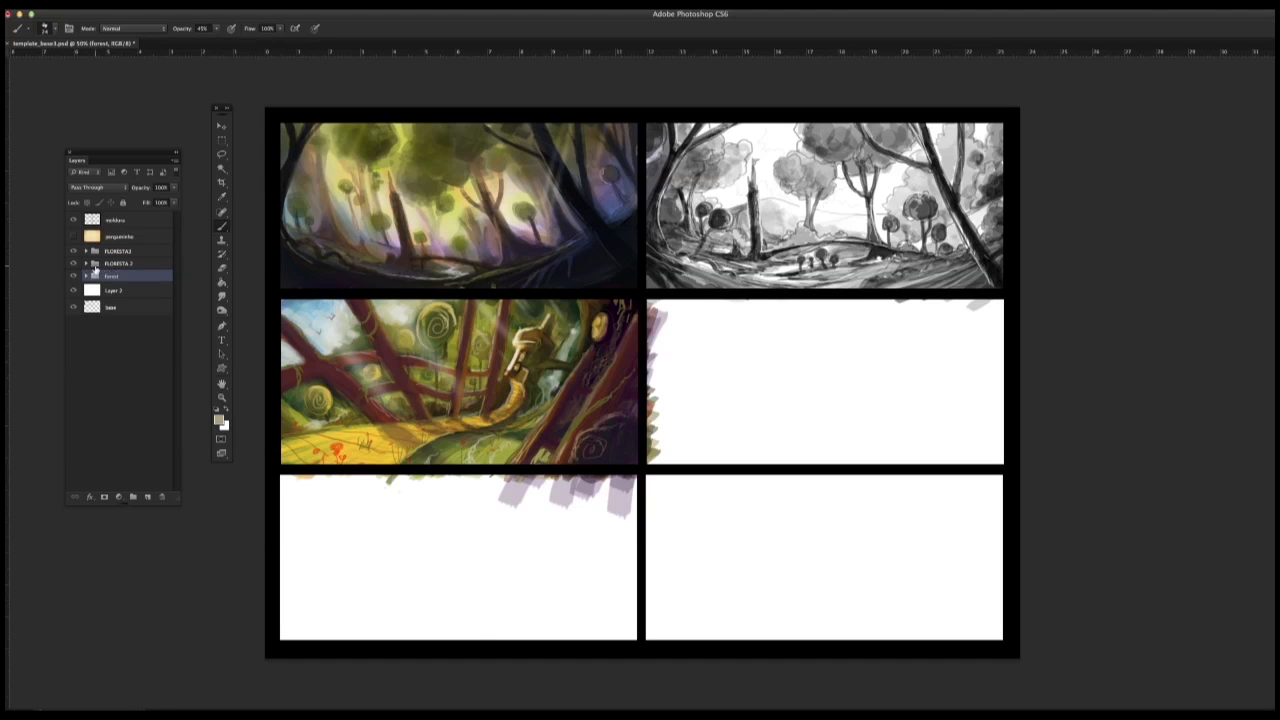
left_click(120, 252)
left_click(115, 265)
left_click(87, 264)
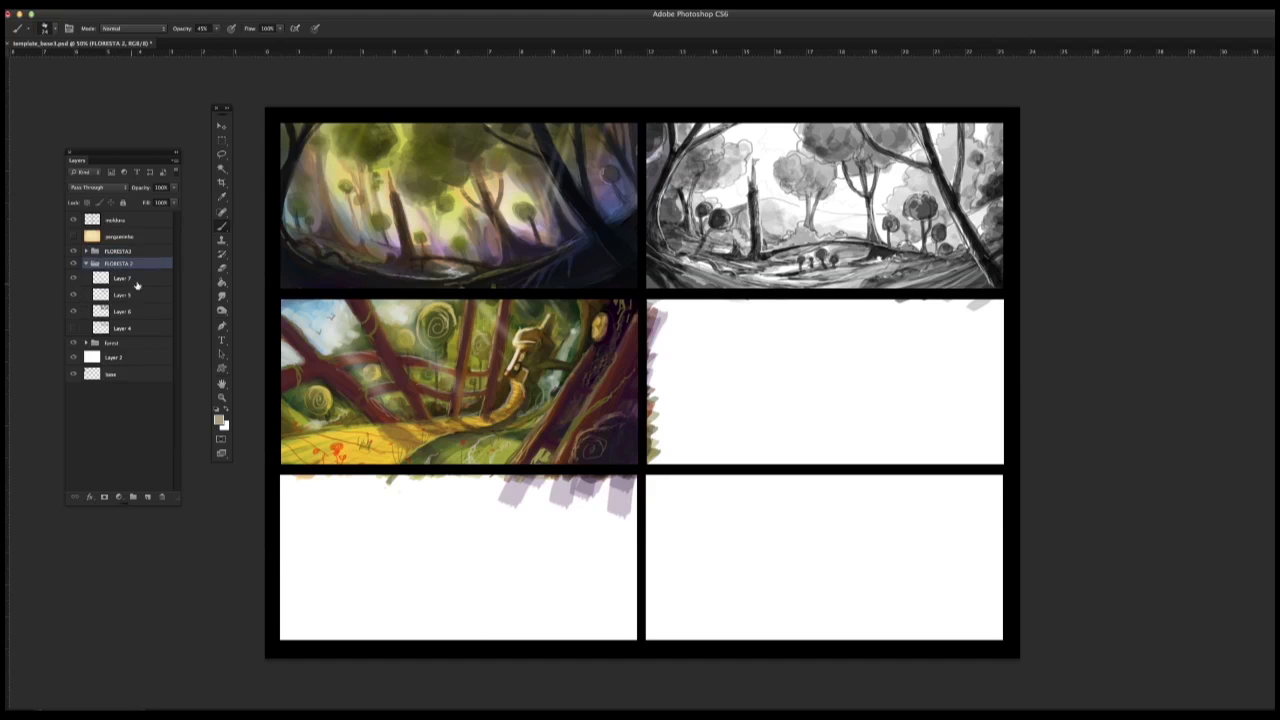
left_click(134, 280)
Step: Toggle the visibility of Layers 7, 5 and 6 in the FLORESTA 2 group to check what each one holds
left_click(74, 279)
left_click(75, 297)
left_click(75, 297)
left_click(75, 298)
left_click(73, 312)
left_click(73, 312)
left_click(73, 279)
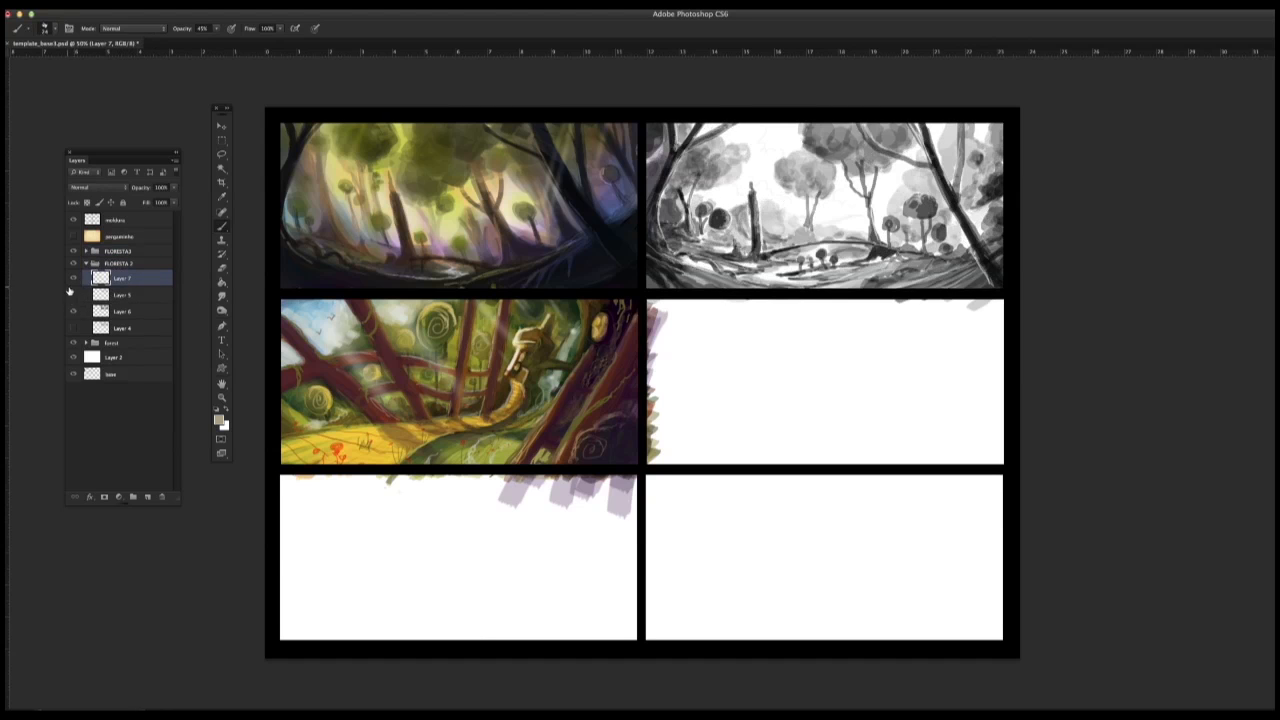
left_click(73, 295)
Step: Add a new layer above Layer 7 in the FLORESTA 2 group and set its blend mode to Multiply
left_click(148, 497)
left_click(104, 188)
left_click(102, 214)
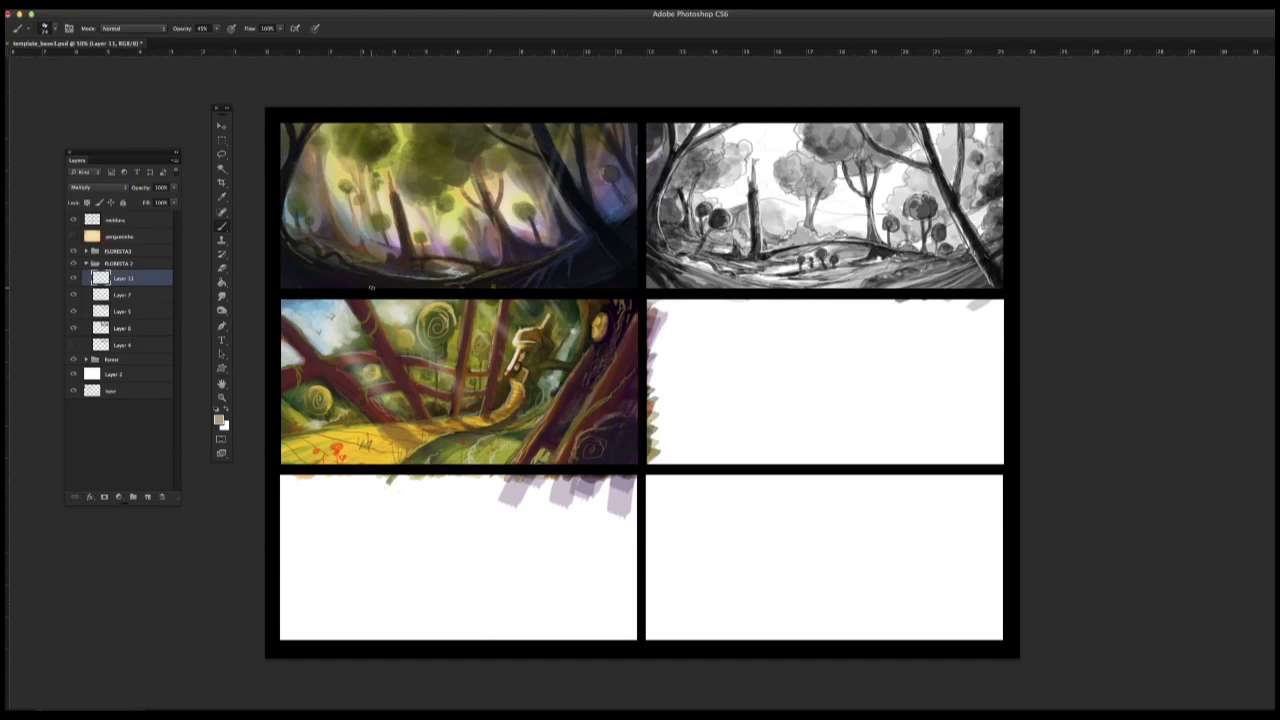
Step: Choose a bright yellow (H 62, S 62, B 100) and glaze the second thumbnail's ground with a large soft brush
left_click(219, 420)
left_click(777, 646)
left_click(712, 541)
left_click(880, 527)
right_click(872, 258)
double_click(882, 352)
mouse_move(823, 259)
left_mouse_down()
mouse_move(1001, 231)
mouse_move(984, 122)
mouse_move(709, 188)
mouse_move(745, 296)
left_mouse_up()
Step: Choose a saturated orange (H 37, S 100, B 100) and glaze the tree canopies and side areas of the second thumbnail
left_click(219, 420)
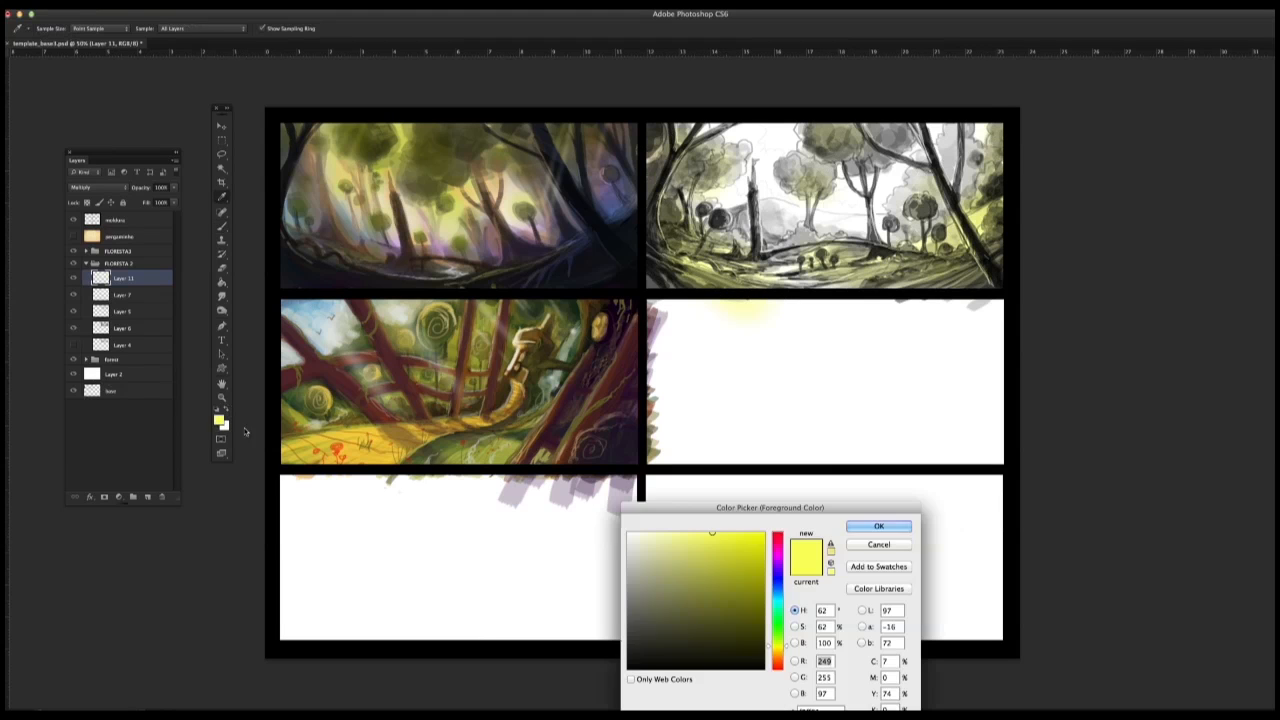
left_click(777, 656)
left_click(752, 539)
left_click(880, 527)
mouse_move(830, 142)
left_mouse_down()
mouse_move(913, 150)
mouse_move(811, 184)
left_mouse_up()
mouse_move(732, 168)
left_mouse_down()
mouse_move(660, 150)
mouse_move(722, 252)
left_mouse_up()
mouse_move(806, 252)
left_mouse_down()
mouse_move(925, 208)
mouse_move(940, 239)
left_mouse_up()
mouse_move(999, 175)
left_mouse_down()
mouse_move(975, 230)
mouse_move(907, 185)
left_mouse_up()
Step: Choose a light violet (H 267, S 44, B 96) and glaze the distant hills in the centre of the second thumbnail
left_click(219, 420)
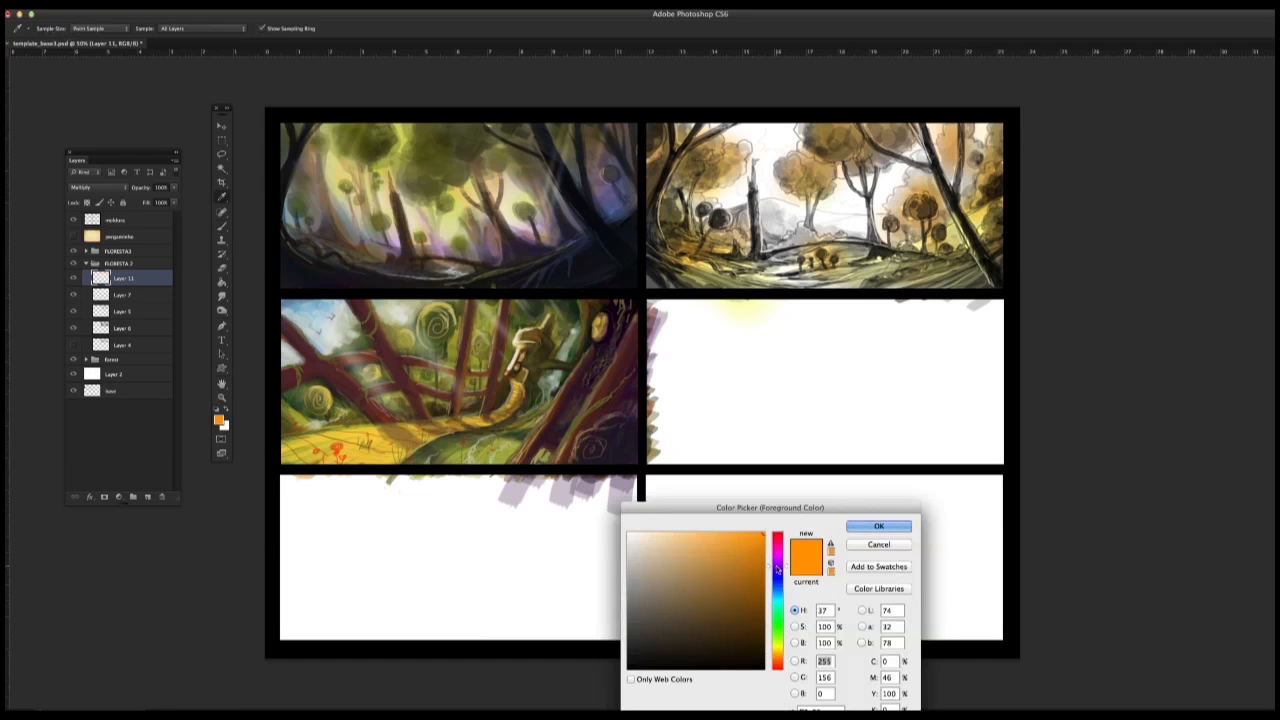
left_click(777, 570)
left_click(687, 540)
left_click(880, 526)
left_click_drag(732, 212, 876, 228)
Step: Choose a bright sky blue (H 195, S 91, B 92) and glaze the sky between the second thumbnail's trees
left_click(219, 420)
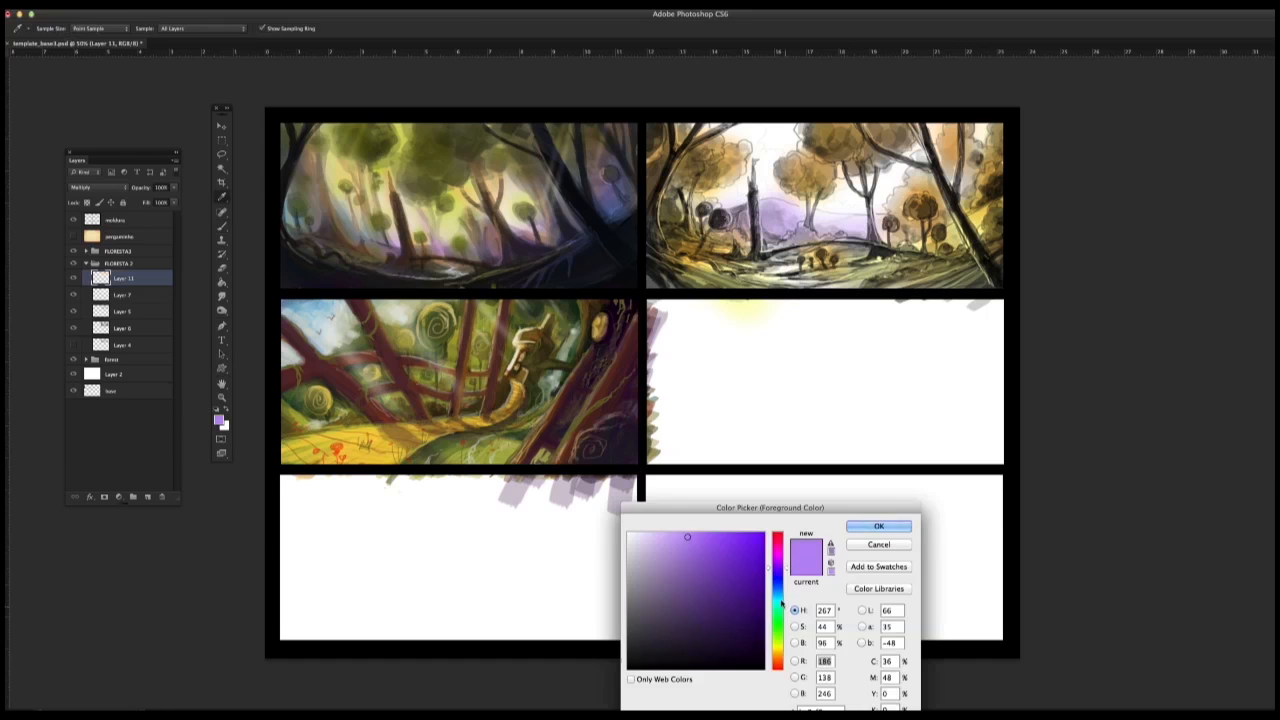
left_click(777, 593)
left_click(753, 543)
left_click(878, 527)
mouse_move(732, 138)
left_mouse_down()
mouse_move(775, 140)
mouse_move(714, 200)
left_mouse_up()
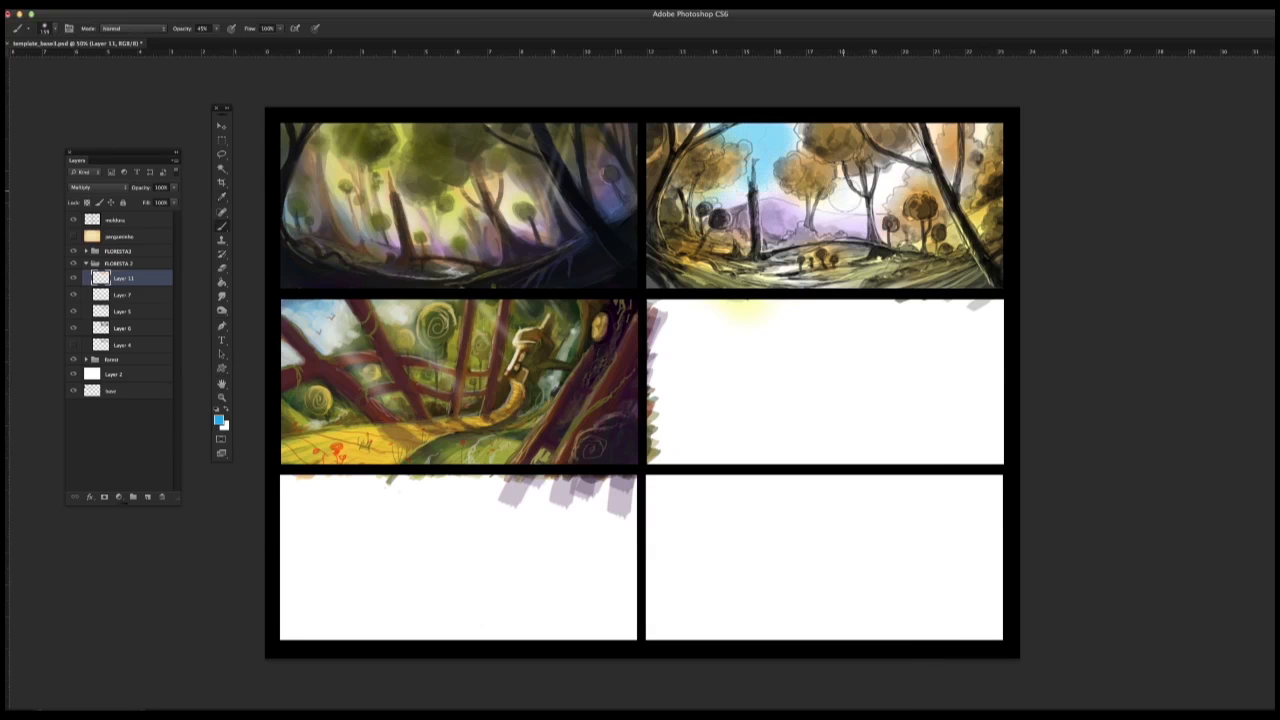
left_click_drag(845, 204, 908, 165)
left_click_drag(792, 140, 724, 142)
left_click_drag(910, 180, 835, 195)
Step: Choose a yellow-green and glaze the foreground ground along the lower edge of the second thumbnail
left_click(219, 420)
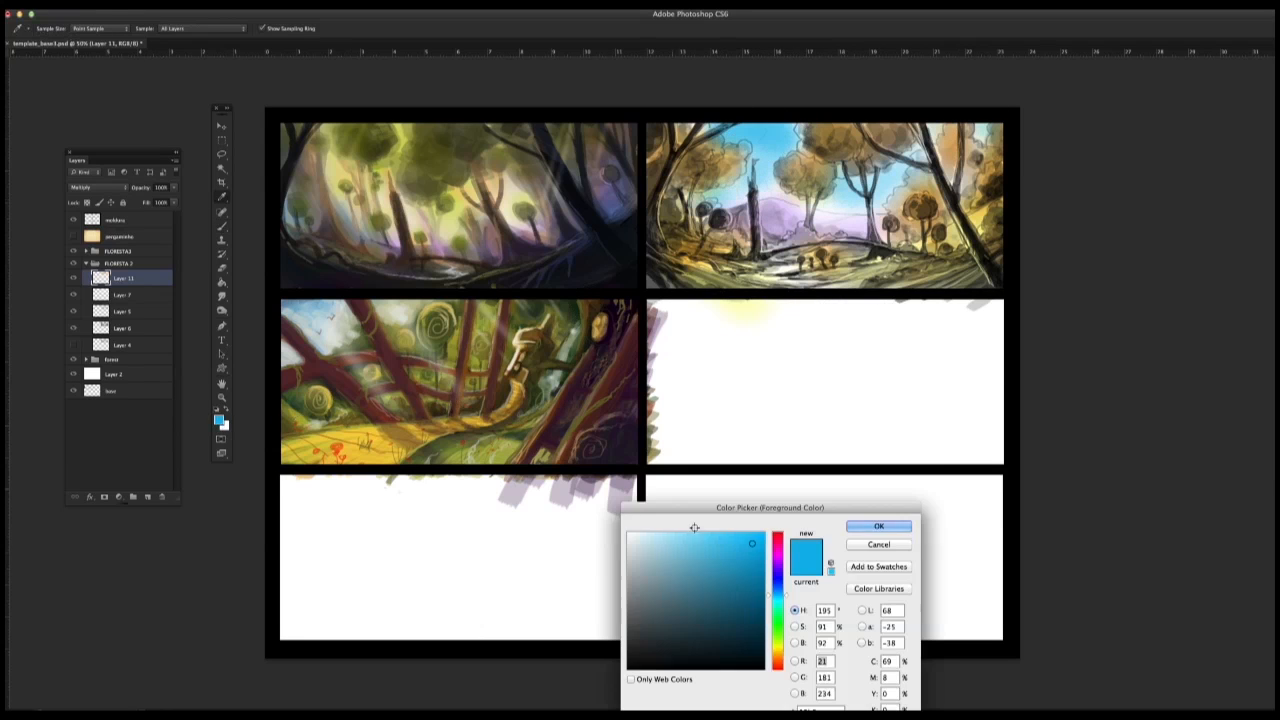
left_click(777, 565)
left_click(714, 543)
left_click(880, 526)
left_click_drag(710, 278, 852, 288)
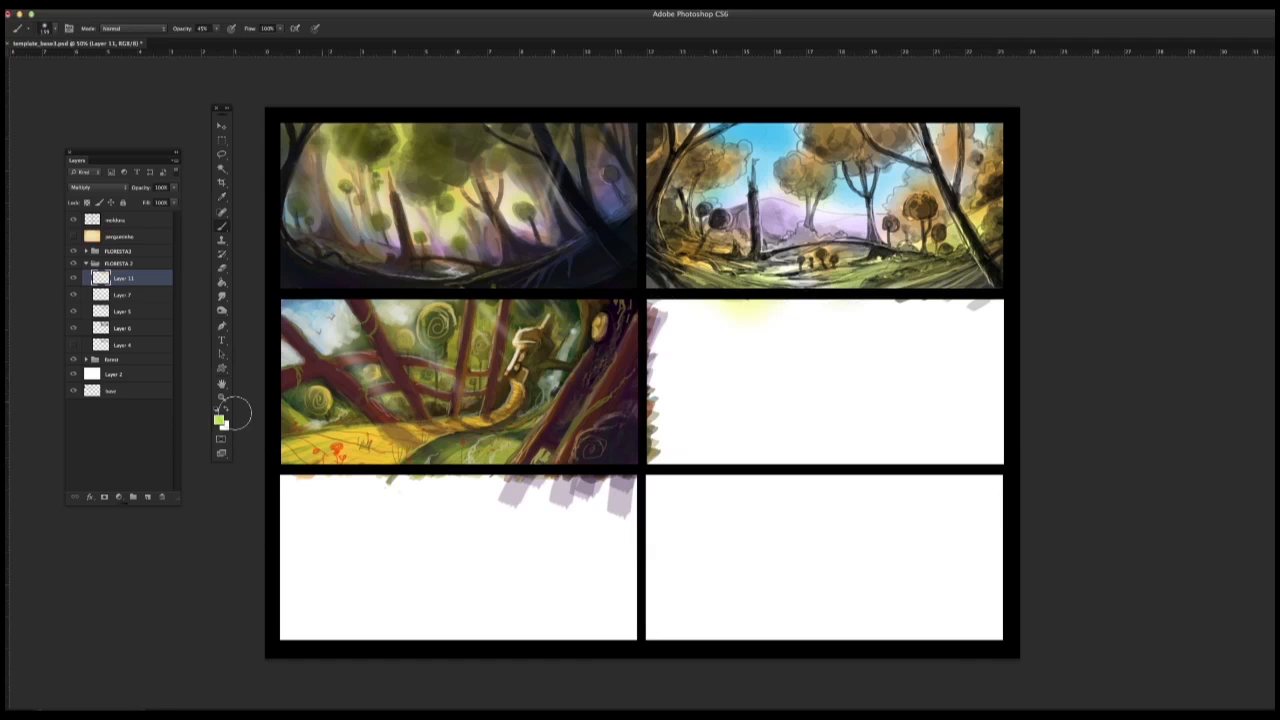
Step: Switch to orange, reduce the soft brush to 47 px and warm up the second thumbnail's foreground
left_click(219, 420)
left_click(777, 540)
left_click(714, 543)
left_click(880, 526)
right_click(777, 342)
left_click(777, 336)
left_click_drag(702, 268, 676, 284)
right_click(812, 258)
left_click(866, 284)
left_click_drag(832, 284, 904, 262)
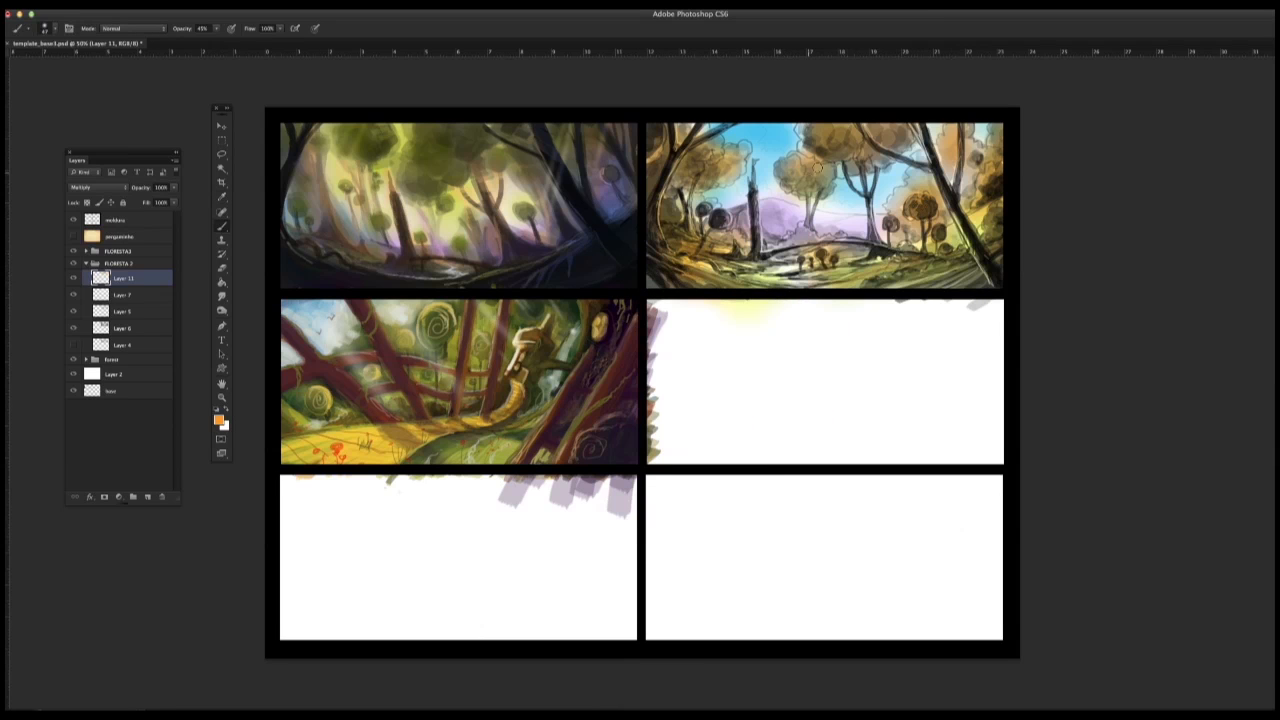
Step: Deepen the orange on the second thumbnail's canopies and along the ground beneath its right-hand trees
left_click_drag(822, 170, 802, 164)
left_click_drag(678, 140, 688, 128)
mouse_move(952, 154)
left_mouse_down()
mouse_move(966, 180)
mouse_move(997, 145)
left_mouse_up()
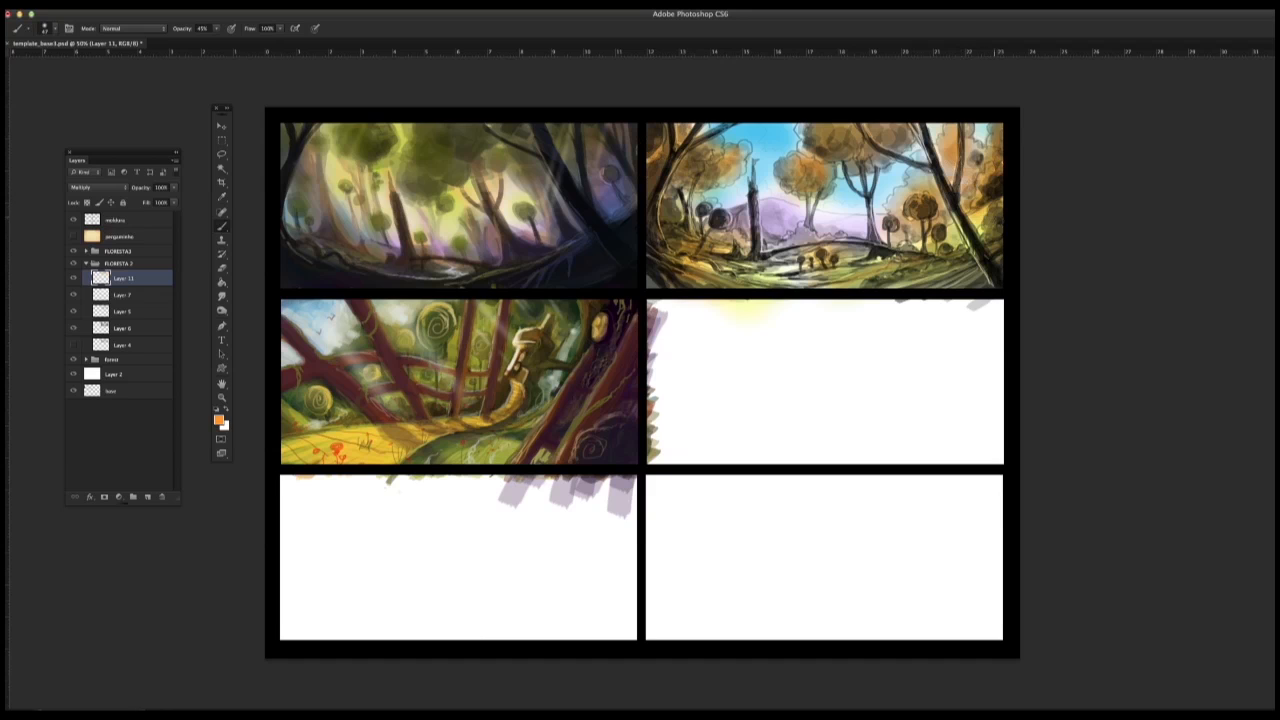
mouse_move(998, 220)
left_mouse_down()
mouse_move(982, 242)
mouse_move(921, 264)
left_mouse_up()
right_click(810, 264)
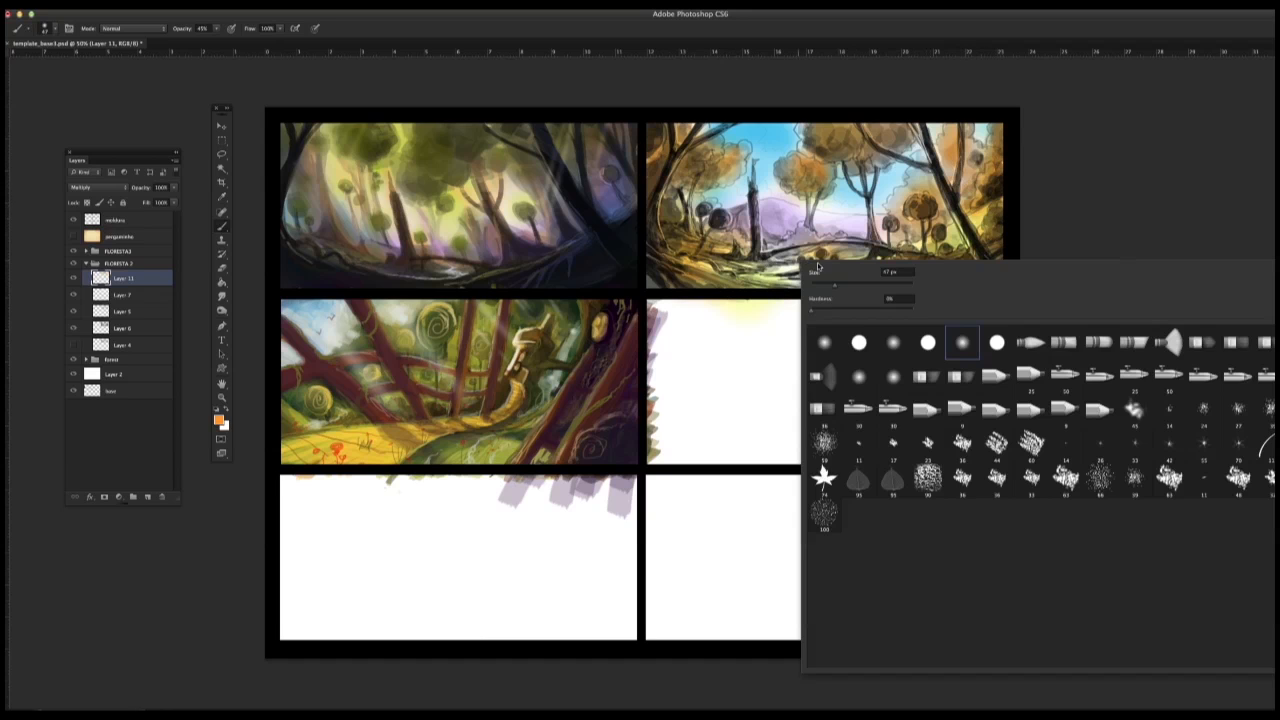
left_click(869, 125)
Step: Choose a red (H 8, S 84, B 82) and glaze the upper tree canopies of the second thumbnail
left_click(219, 420)
left_click(777, 665)
left_click(743, 555)
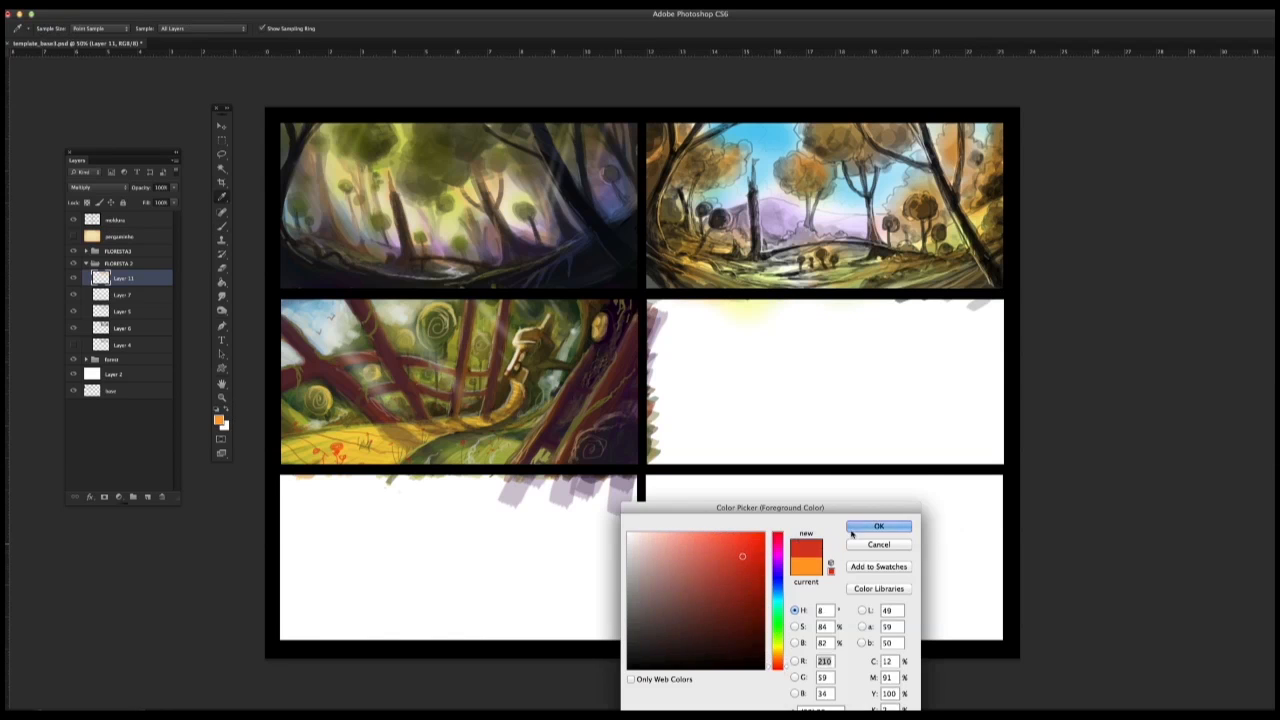
left_click(856, 528)
left_click_drag(886, 134, 896, 136)
mouse_move(856, 130)
left_mouse_down()
mouse_move(816, 136)
mouse_move(868, 155)
mouse_move(800, 186)
left_mouse_up()
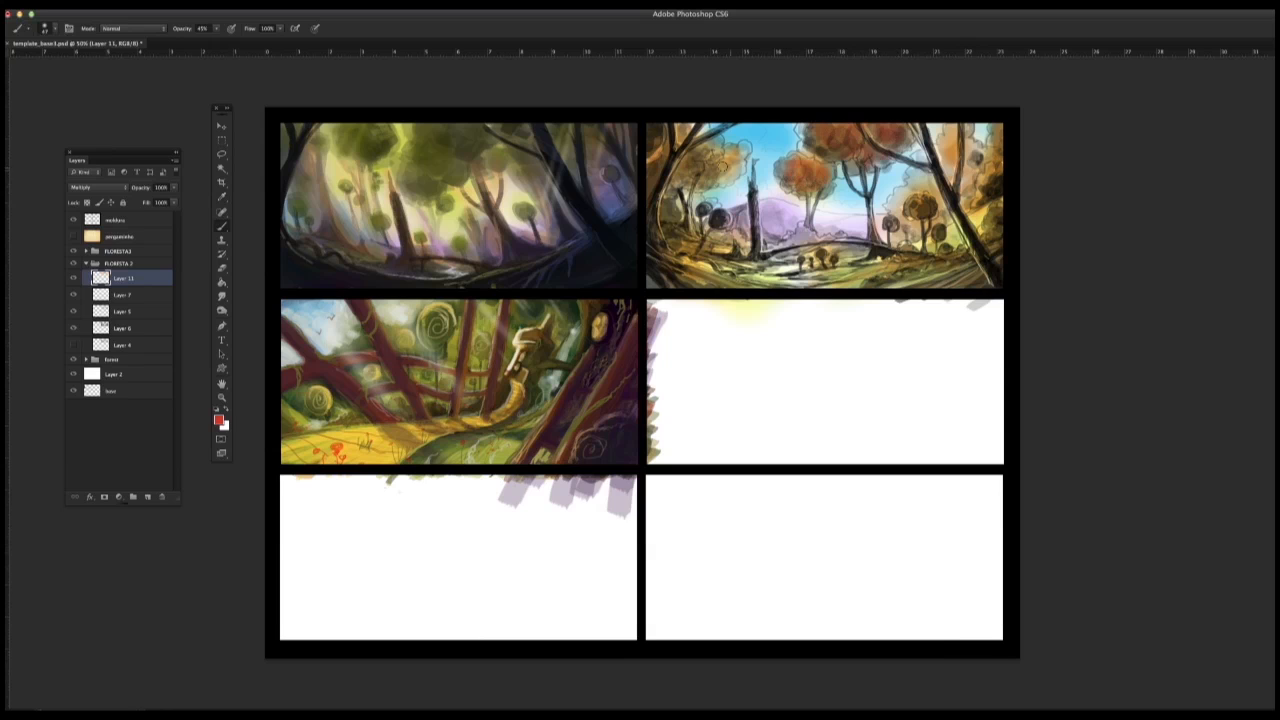
left_click_drag(715, 148, 686, 168)
Step: Try the red glaze on the left-hand trees and the ground of the second thumbnail, and undo the last four strokes
mouse_move(664, 148)
left_mouse_down()
mouse_move(656, 200)
mouse_move(672, 239)
mouse_move(668, 227)
left_mouse_up()
left_click_drag(702, 249, 696, 261)
left_click_drag(757, 243, 771, 253)
mouse_move(887, 253)
left_mouse_down()
mouse_move(760, 249)
mouse_move(870, 181)
mouse_move(876, 158)
mouse_move(871, 238)
left_mouse_up()
key("super+alt+z")
key("super+alt+z")
key("super+alt+z")
key("super+alt+z")
Step: Glaze red over the second thumbnail's central-right tree, distant shrubs and small round trees
left_click_drag(845, 168, 867, 196)
left_click_drag(867, 196, 872, 242)
mouse_move(808, 211)
left_mouse_down()
mouse_move(782, 244)
mouse_move(690, 245)
left_mouse_up()
left_click_drag(915, 240, 902, 256)
mouse_move(908, 200)
left_mouse_down()
mouse_move(923, 214)
mouse_move(928, 198)
left_mouse_up()
mouse_move(884, 217)
left_mouse_down()
mouse_move(923, 212)
mouse_move(943, 239)
left_mouse_up()
left_click_drag(938, 253, 945, 253)
Step: Extend the red glaze over the foliage along the second thumbnail's right edge and across its foreground ground
left_click_drag(998, 206, 982, 233)
left_click_drag(998, 224, 990, 241)
left_click_drag(994, 175, 978, 198)
left_click_drag(998, 132, 966, 210)
left_click_drag(998, 202, 968, 218)
mouse_move(988, 271)
left_mouse_down()
mouse_move(971, 303)
mouse_move(882, 285)
left_mouse_up()
mouse_move(680, 272)
left_mouse_down()
mouse_move(756, 288)
mouse_move(699, 272)
mouse_move(860, 282)
mouse_move(800, 255)
mouse_move(850, 228)
mouse_move(766, 226)
left_mouse_up()
Step: Choose a saturated orange as the painting colour
right_click(761, 300)
left_click(220, 420)
left_click(783, 657)
left_click(757, 539)
left_click(878, 526)
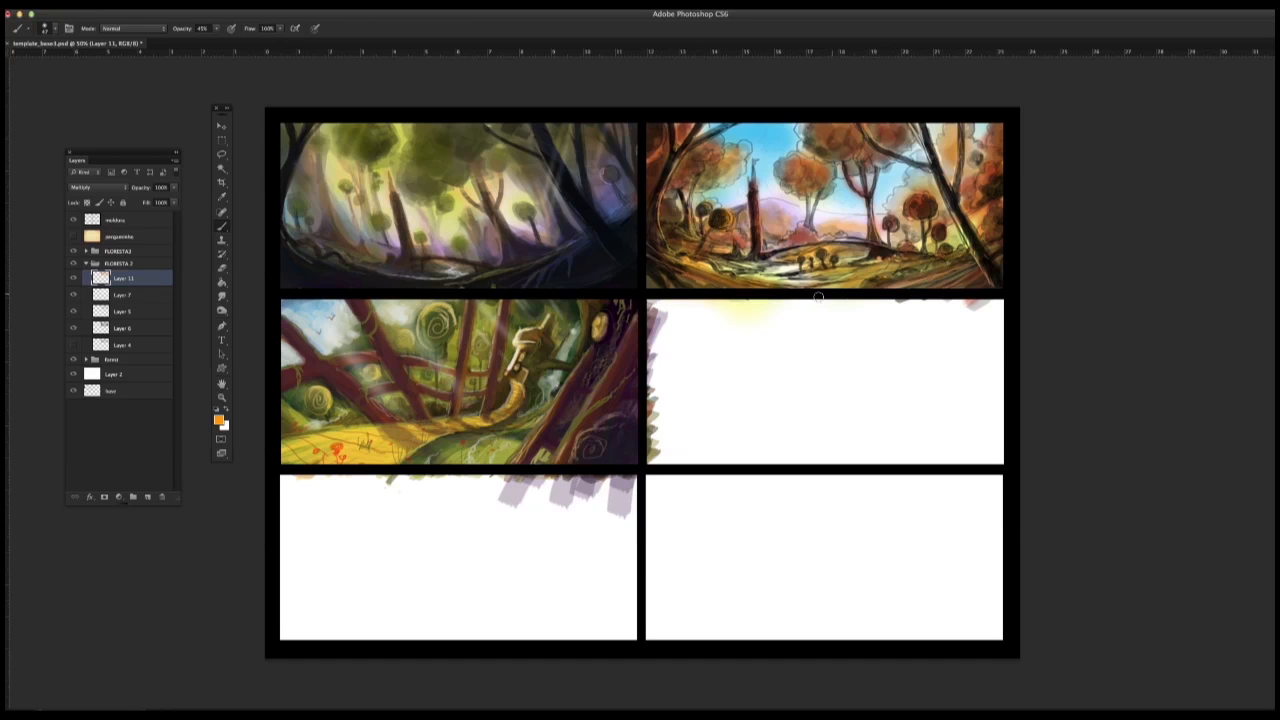
Step: Choose a bright cyan and glaze the pond in front of the broken trunk in the second thumbnail
right_click(750, 309)
left_click(220, 420)
left_click(778, 598)
left_click(878, 526)
left_click_drag(770, 265, 751, 264)
right_click(809, 311)
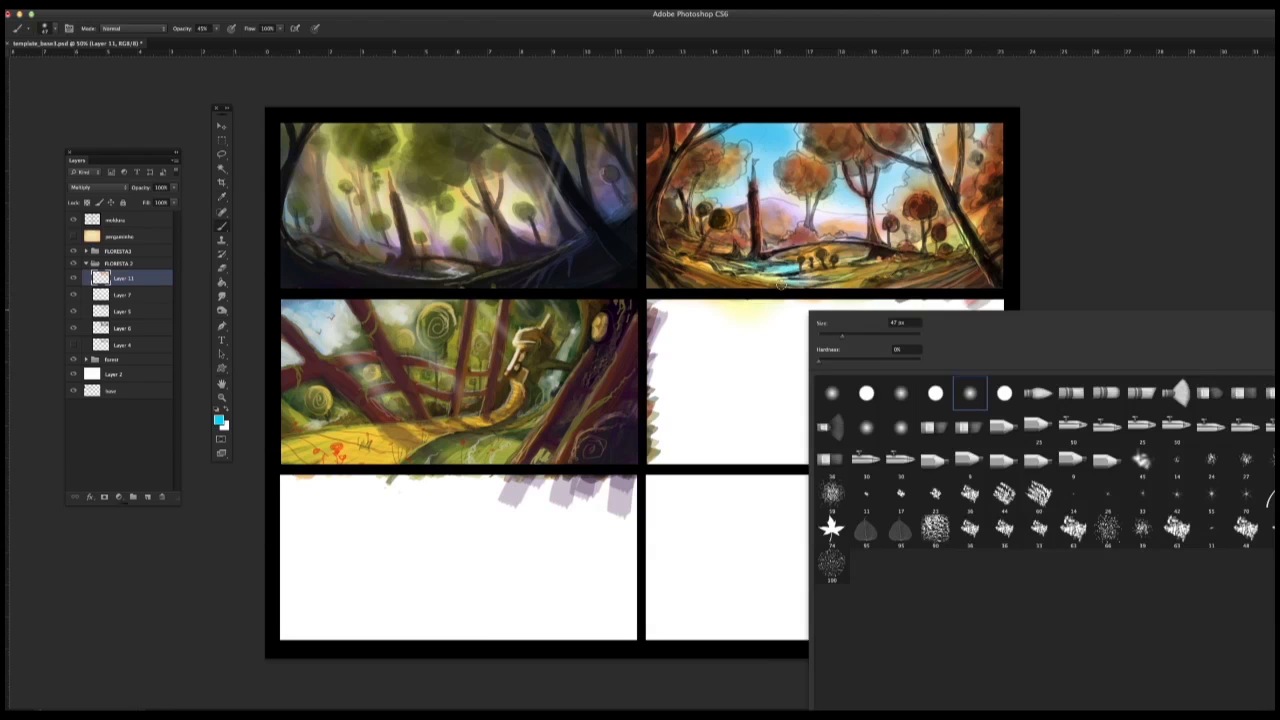
key("Escape")
Step: Choose a deeper blue (H 202, S 100, B 87) and strengthen the sky between the second thumbnail's trees
left_click(220, 420)
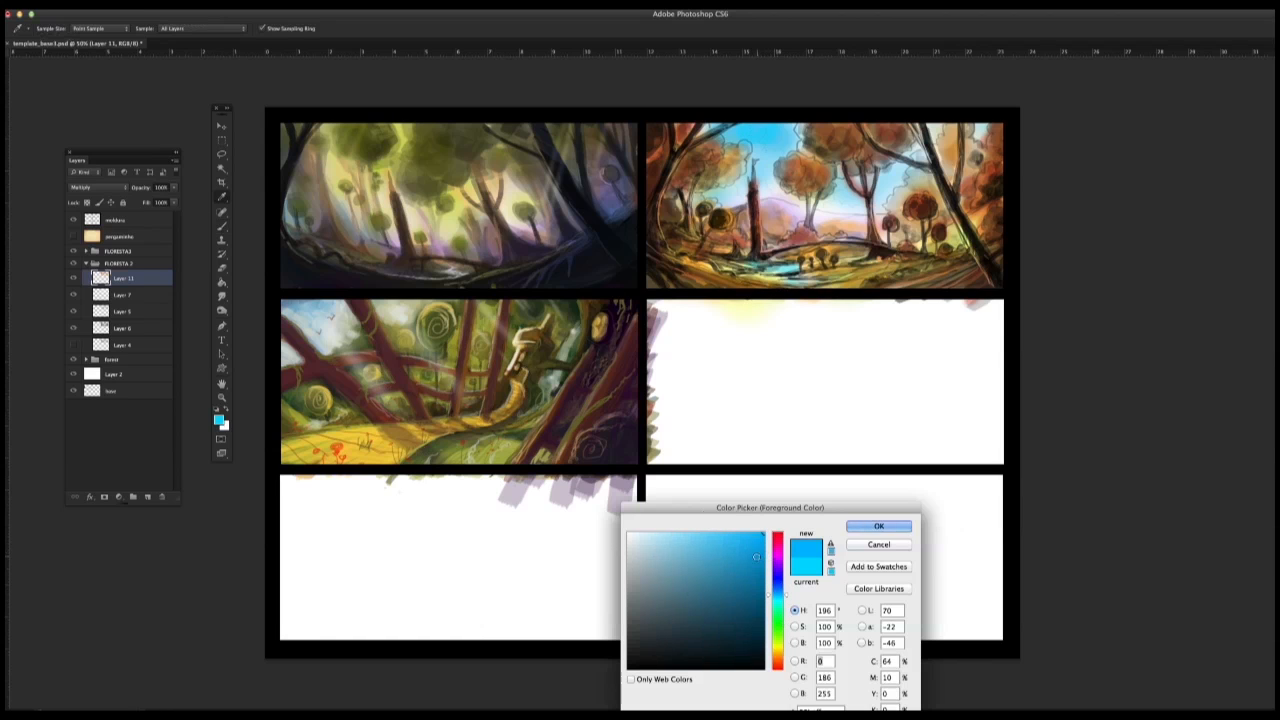
left_click(778, 591)
left_click(763, 554)
left_click(878, 526)
mouse_move(762, 130)
left_mouse_down()
mouse_move(743, 128)
mouse_move(794, 138)
mouse_move(760, 156)
mouse_move(796, 134)
left_mouse_up()
left_click_drag(920, 122, 935, 133)
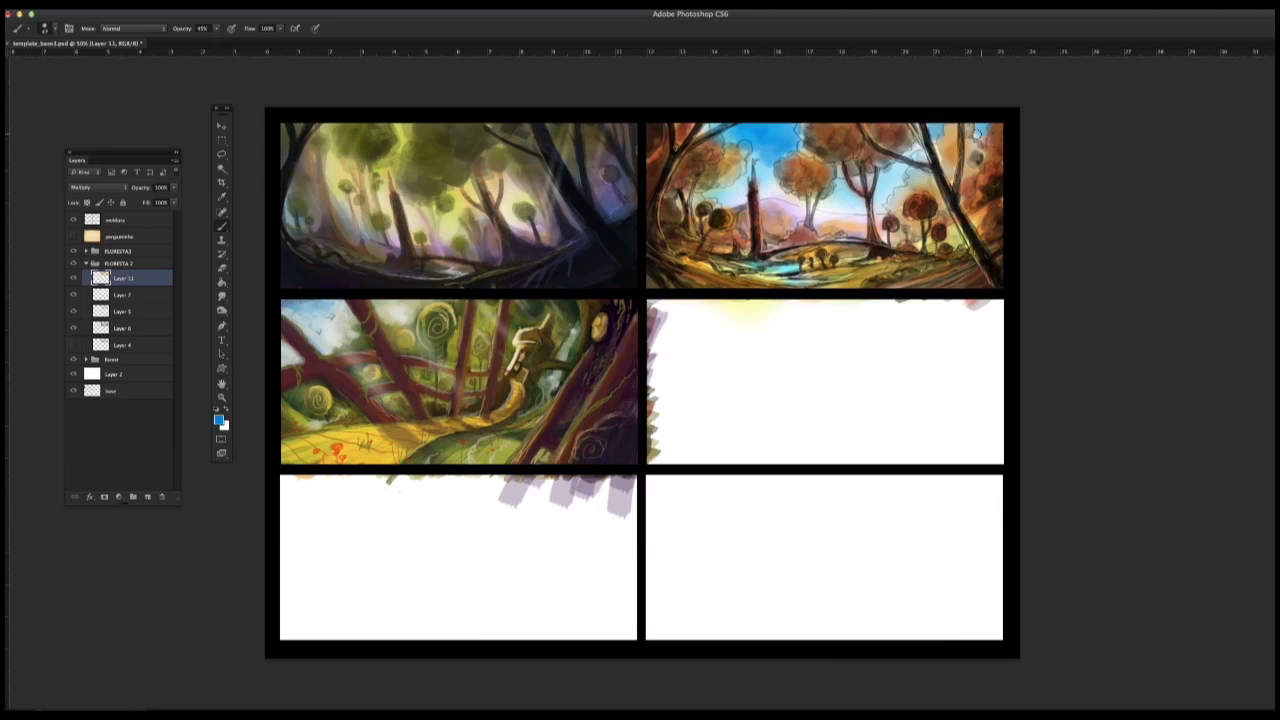
left_click_drag(758, 150, 760, 170)
left_click_drag(844, 182, 890, 168)
Step: Shift the colour to a stronger blue (H 216, S 100, B 87) and darken the uppermost parts of the second thumbnail's sky
left_click(219, 420)
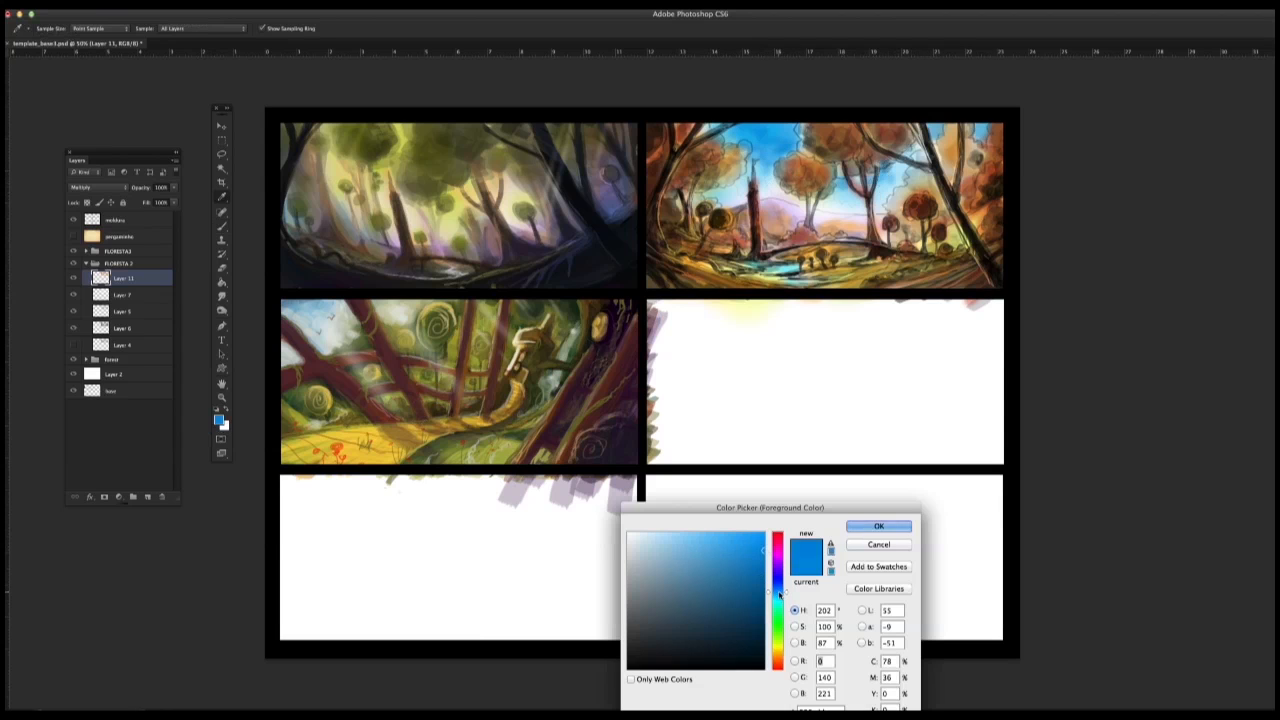
left_click(779, 587)
left_click(878, 526)
left_click_drag(765, 131, 790, 144)
left_click_drag(932, 129, 940, 139)
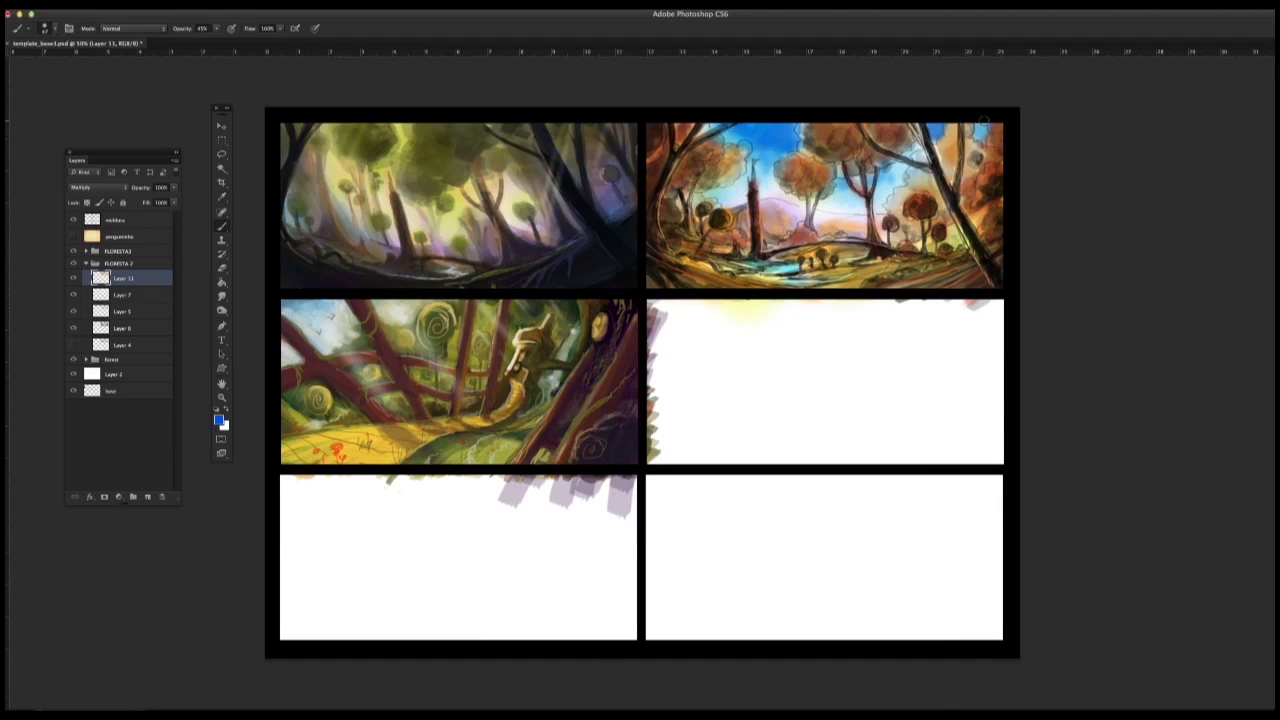
Step: Choose a pale yellow and glaze the lower sky, distant hills and area around the broken trunk in the second thumbnail
left_click(220, 420)
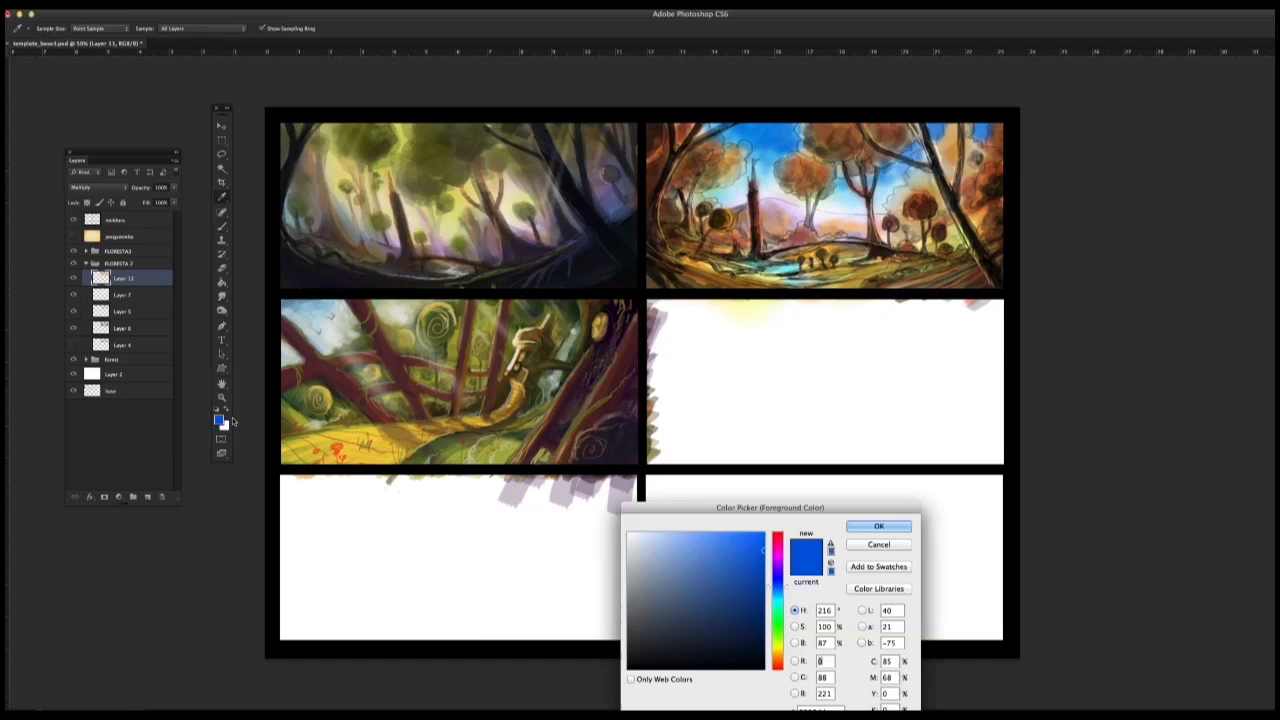
left_click(778, 648)
left_click(689, 532)
left_click(878, 526)
mouse_move(761, 154)
left_mouse_down()
mouse_move(768, 193)
mouse_move(760, 176)
left_mouse_up()
mouse_move(846, 175)
left_mouse_down()
mouse_move(840, 193)
mouse_move(889, 172)
left_mouse_up()
mouse_move(758, 208)
left_mouse_down()
mouse_move(824, 212)
mouse_move(792, 217)
left_mouse_up()
left_click_drag(770, 170, 737, 150)
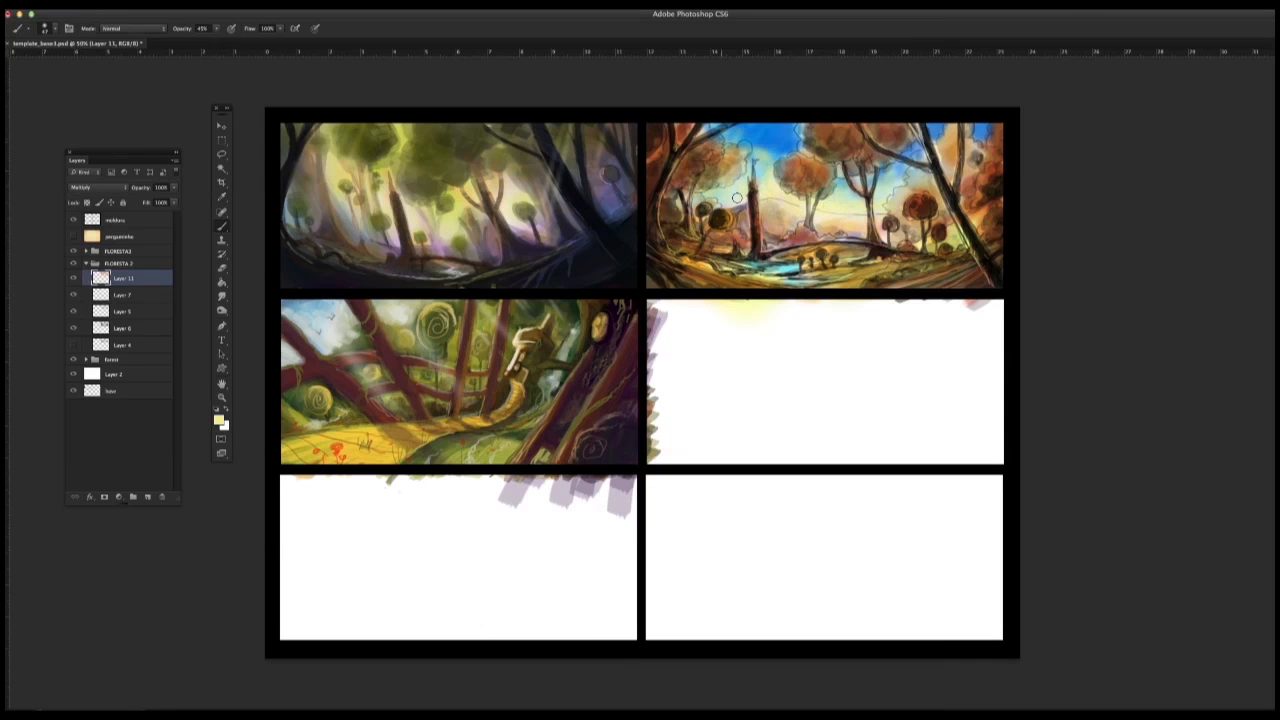
left_click_drag(810, 238, 762, 230)
mouse_move(768, 156)
left_mouse_down()
mouse_move(738, 136)
mouse_move(760, 150)
left_mouse_up()
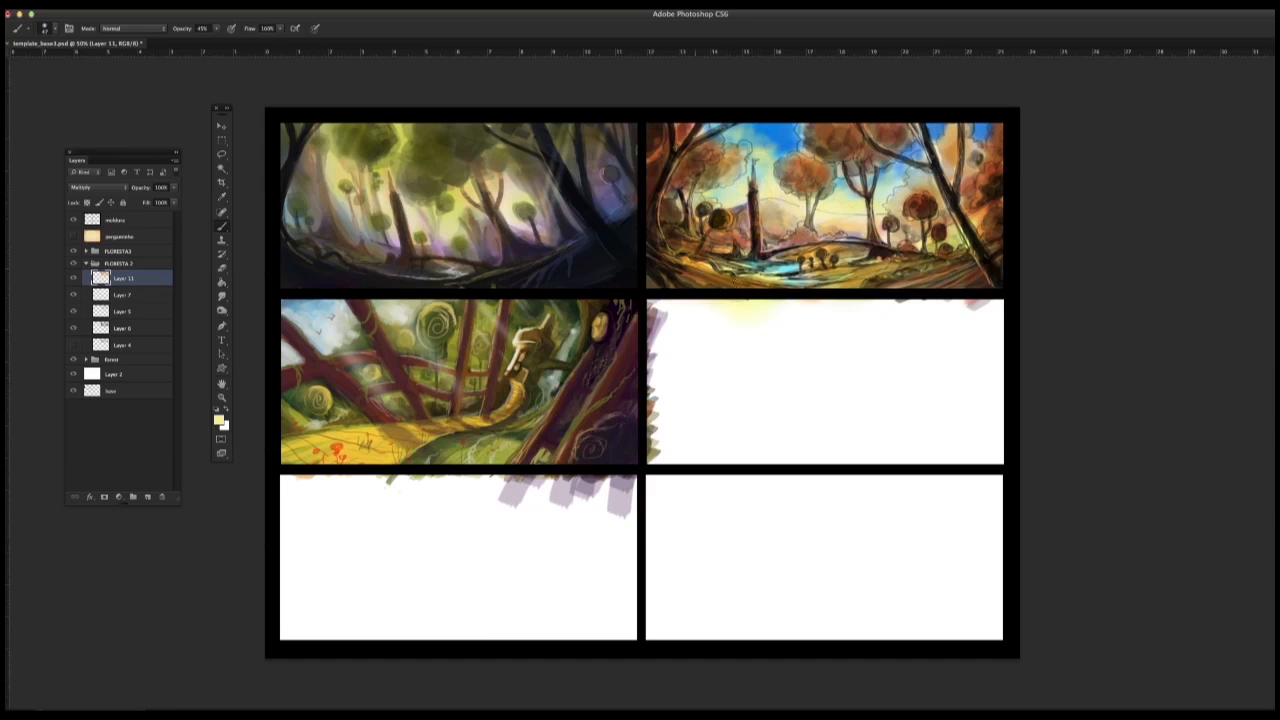
Step: Reduce the soft brush to 7 px, add small strokes to the second thumbnail's upper sky, and try a different brush tip there
right_click(766, 277)
left_click(792, 366)
left_click_drag(800, 311, 782, 311)
left_click_drag(776, 128, 783, 138)
right_click(777, 191)
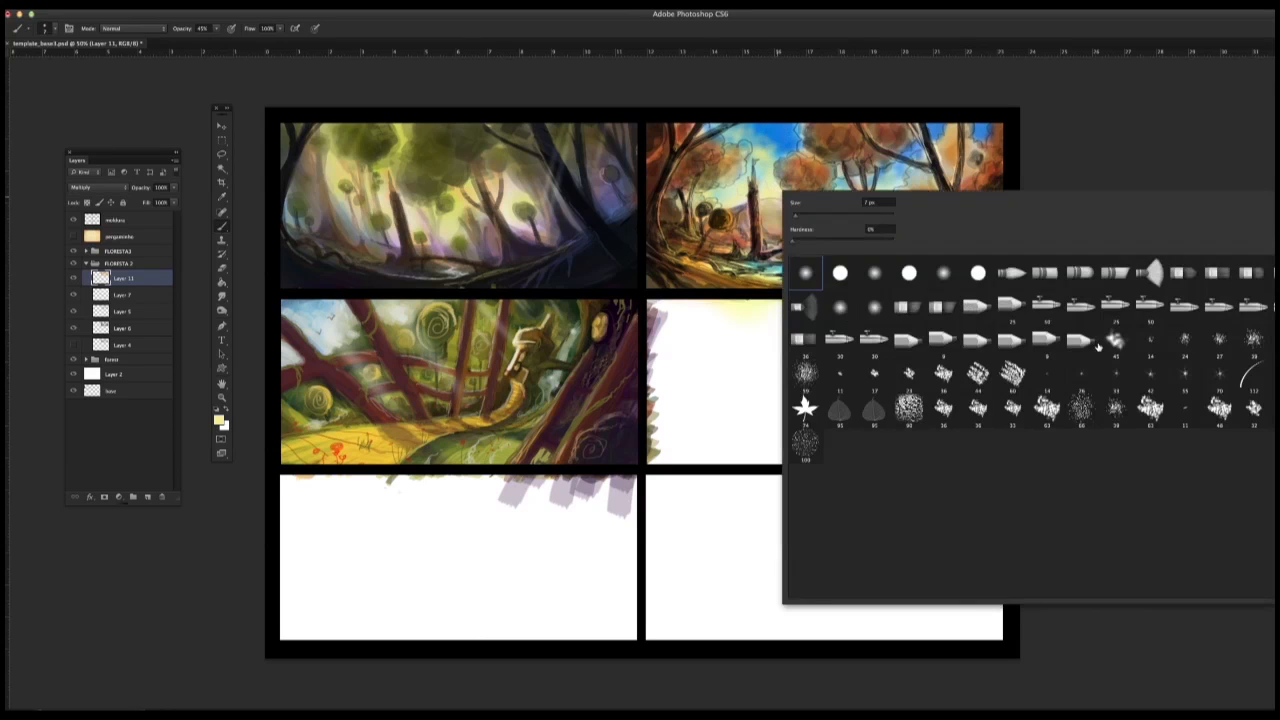
left_click(1096, 345)
left_click(776, 135)
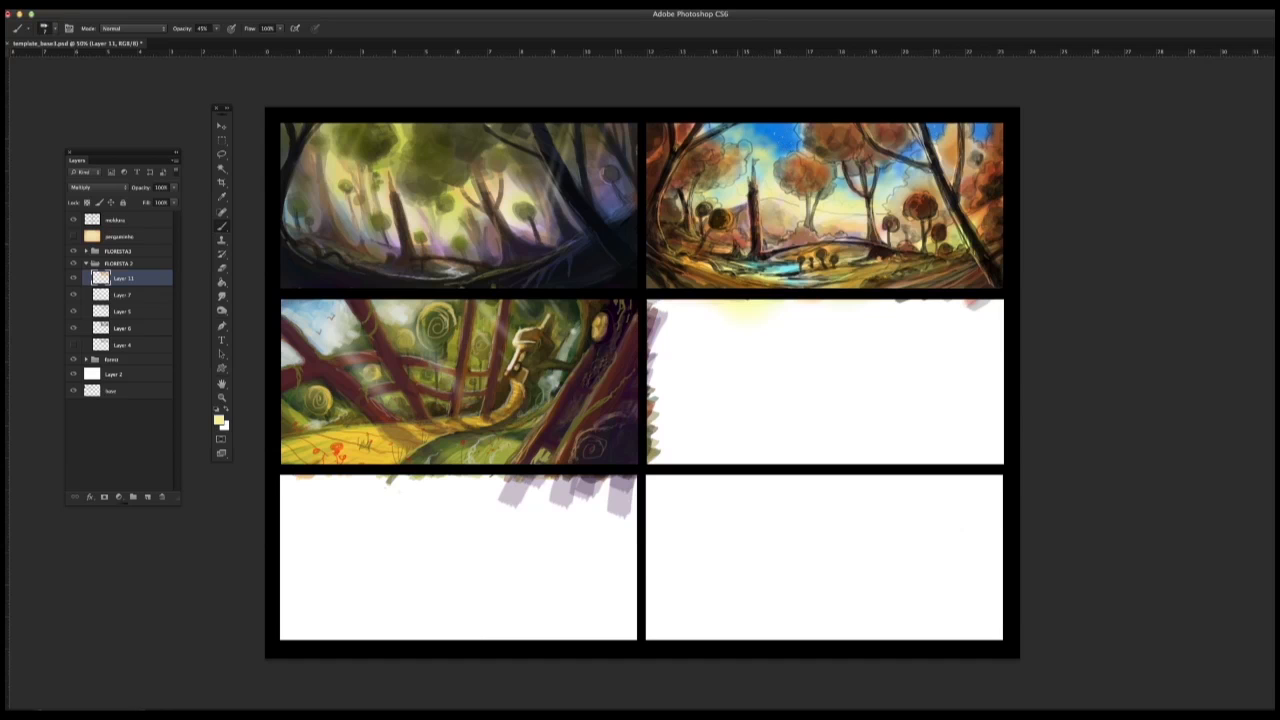
Step: Choose another brush tip, touch up the second thumbnail's pond and pick a dark reddish brown at the broken trunk
right_click(745, 241)
left_click(909, 427)
left_click_drag(772, 268, 769, 268)
left_click(757, 204, "alt")
Step: Compare the second thumbnail with and without Layer 5, and adjust opacity in the blending options of Layer 5 and Layer 7
left_click(73, 312)
left_click(73, 312)
double_click(151, 312)
left_click_drag(329, 499, 311, 500)
left_click(432, 470)
double_click(151, 296)
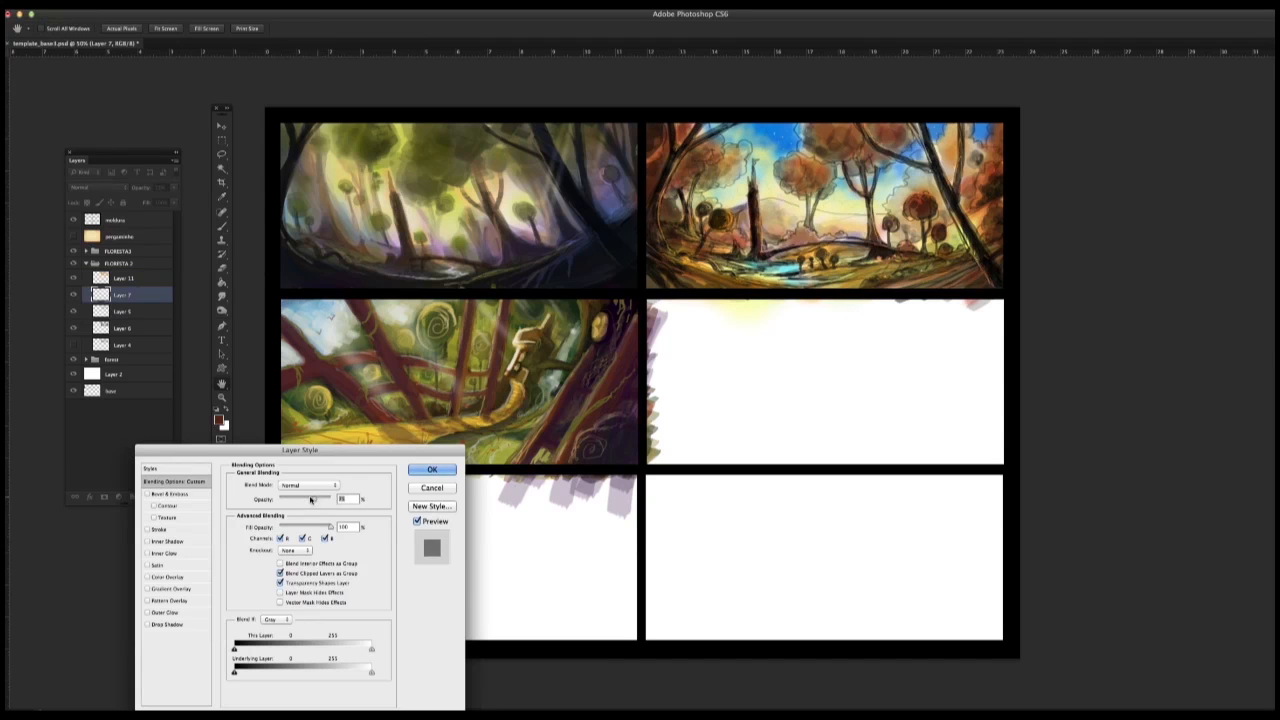
left_click(432, 470)
Step: Try Multiply and Overlay on Layer 6 of the second thumbnail and settle on the Hard Light blend mode
left_click(97, 328)
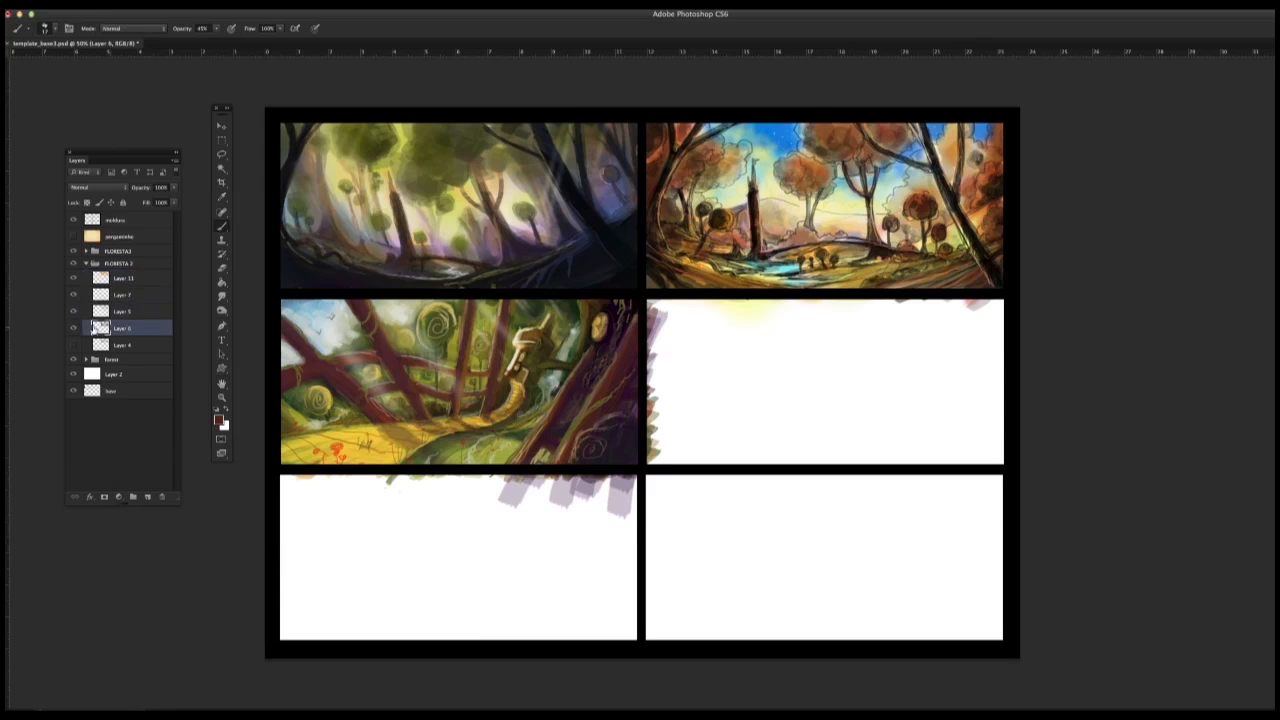
left_click(73, 328)
left_click(73, 328)
left_click(107, 187)
left_click(107, 215)
left_click(107, 187)
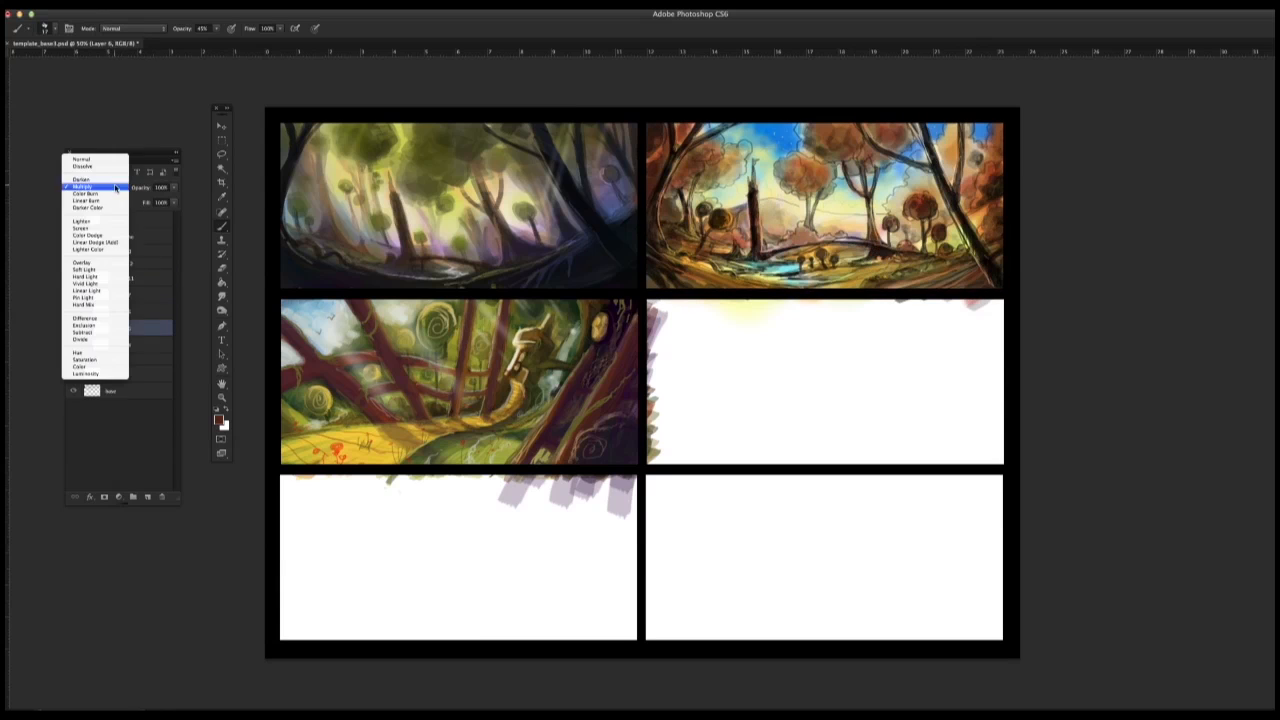
left_click(107, 270)
left_click(107, 189)
left_click(107, 181)
left_click(107, 186)
left_click(100, 201)
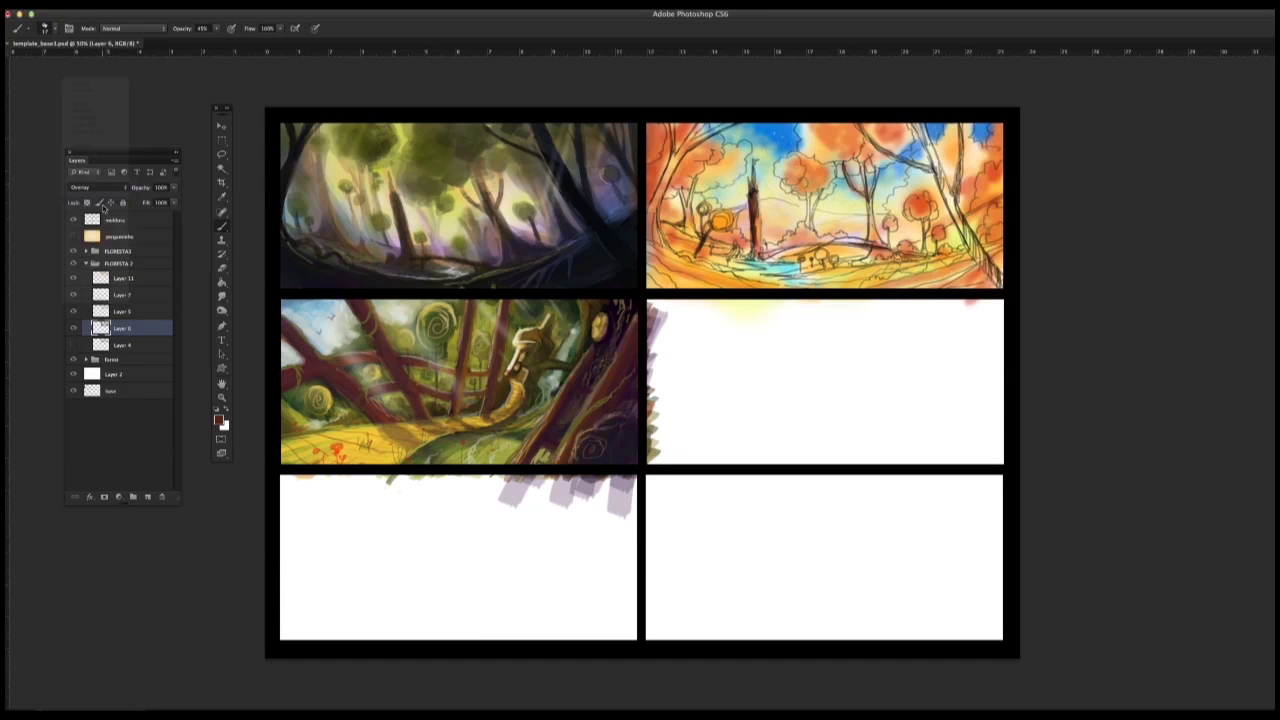
Step: Lower the opacity of the Hard Light layer slightly in its blending options
double_click(143, 325)
left_click_drag(330, 499, 320, 500)
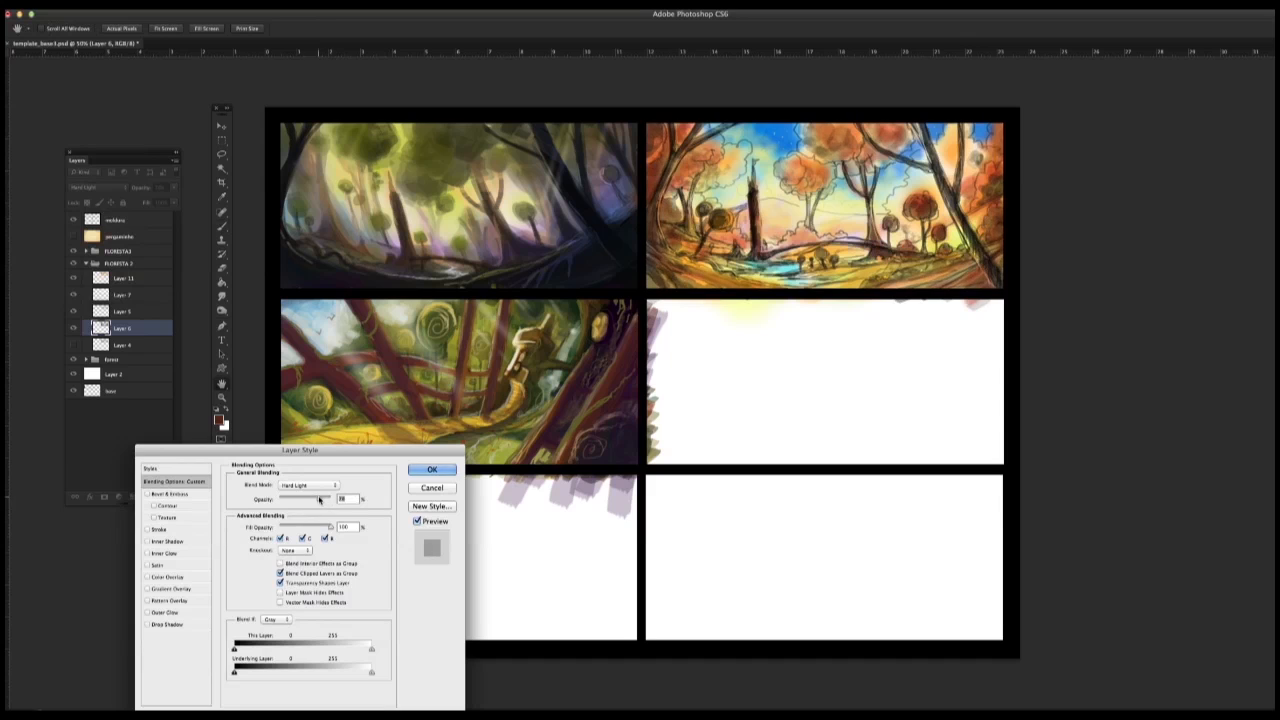
left_click(434, 470)
Step: Return to the group's uppermost Multiply layer, enlarge the brush and glaze dark brown over the second thumbnail's large foreground trunk
left_click(140, 279)
right_click(936, 214)
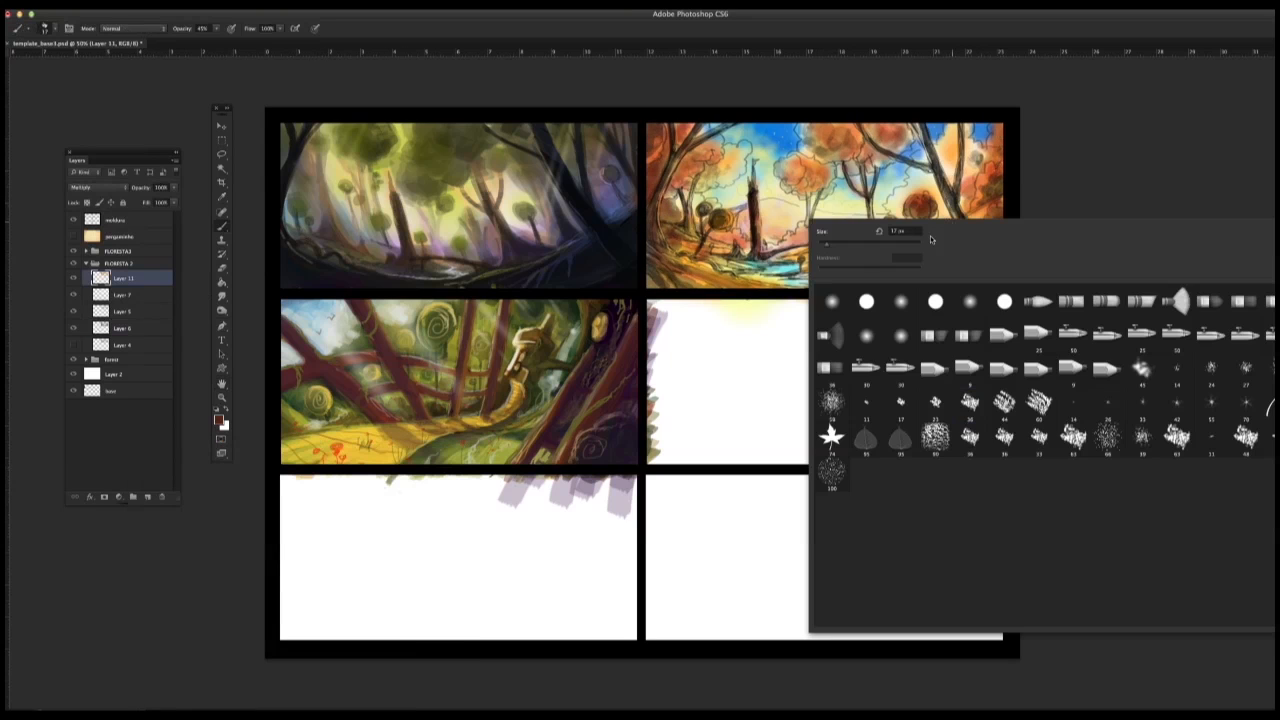
left_click(851, 249)
left_click(922, 207)
left_click_drag(912, 126, 995, 268)
Step: Adjust the brush size and deepen the brown of the large leaning trunk, its branches and the neighbouring mid-ground tree
right_click(942, 210)
left_click(855, 249)
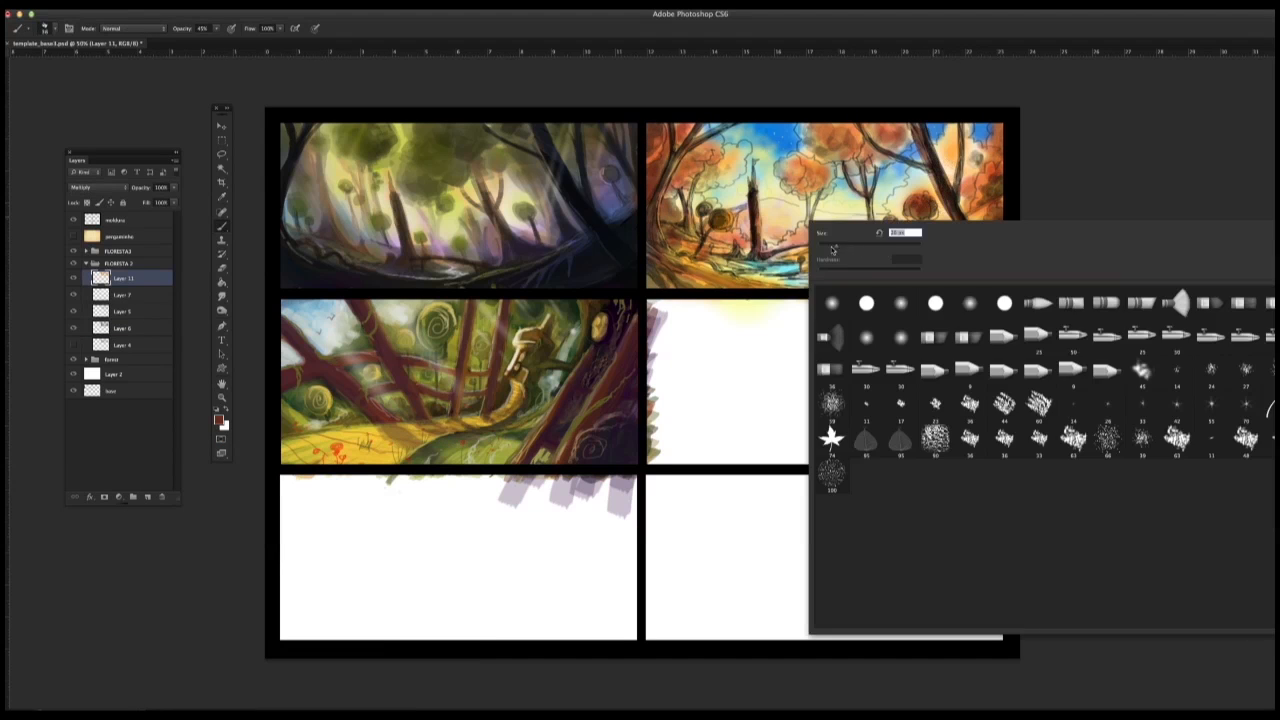
left_click(922, 200)
left_click_drag(914, 124, 1001, 286)
left_click_drag(961, 124, 960, 196)
left_click_drag(858, 125, 872, 170)
mouse_move(908, 133)
left_mouse_down()
mouse_move(929, 173)
mouse_move(873, 220)
mouse_move(872, 243)
left_mouse_up()
left_click_drag(846, 162, 867, 206)
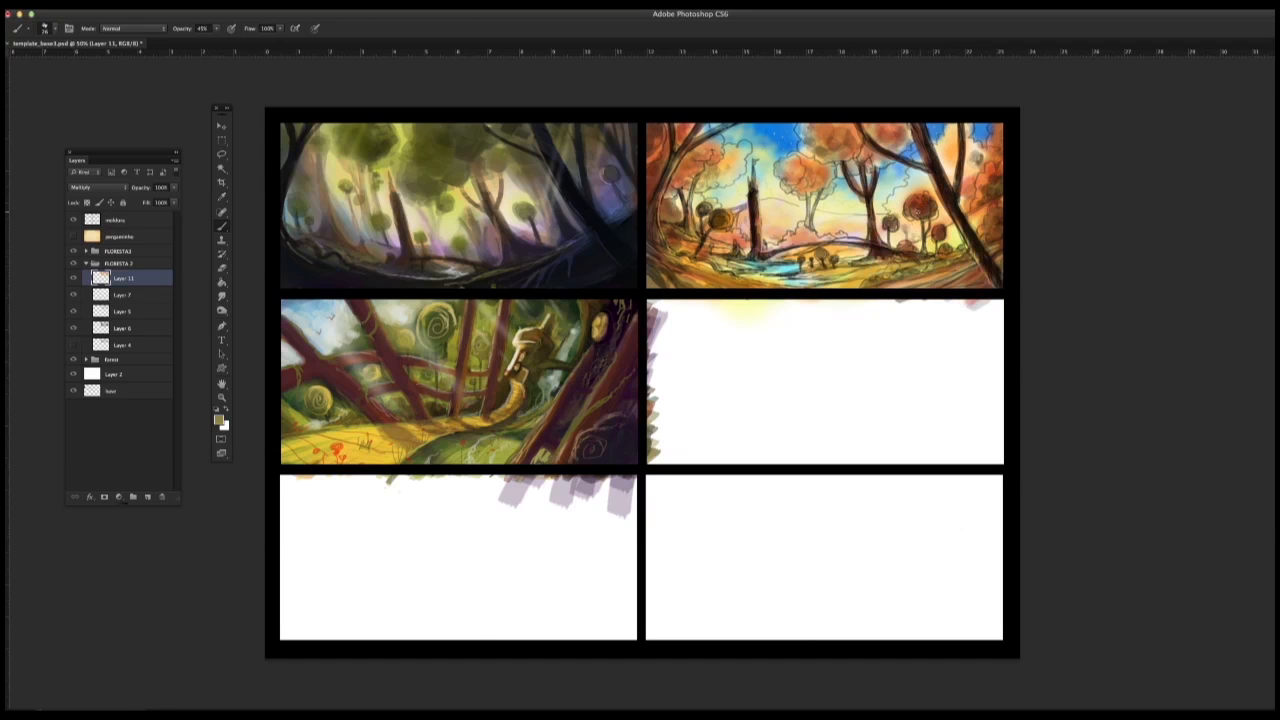
Step: Darken the broken trunk and the foreground trees on the opposite side of the second thumbnail with brown glazes
left_click_drag(756, 196, 753, 238)
left_click_drag(700, 126, 667, 182)
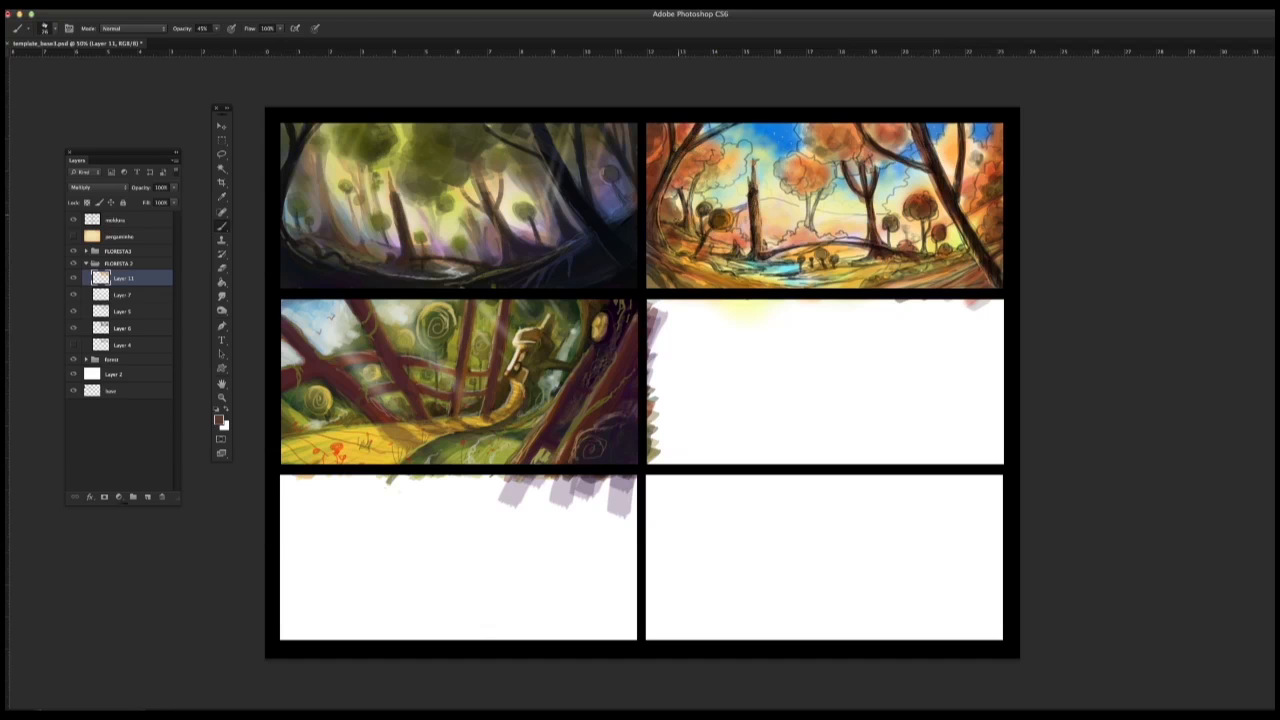
mouse_move(680, 126)
left_mouse_down()
mouse_move(652, 205)
mouse_move(661, 286)
left_mouse_up()
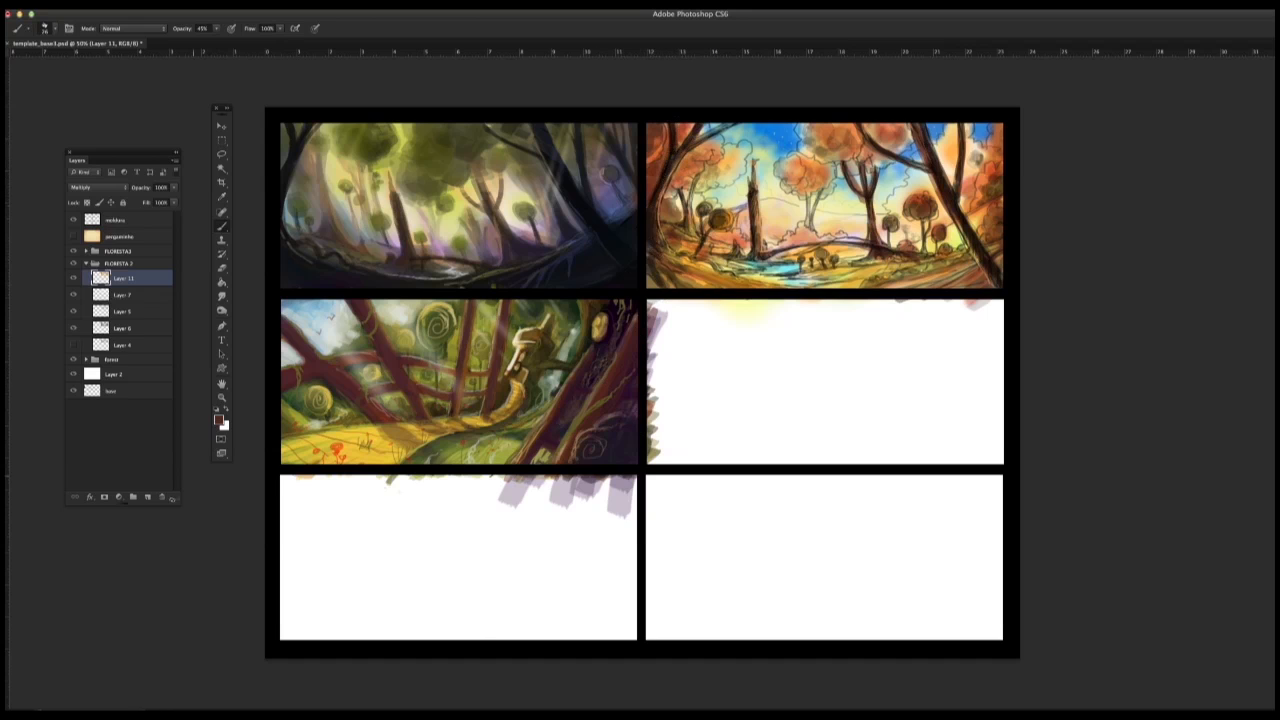
Step: Add a new layer, paint green accents on the second thumbnail's foliage with a textured brush tip, and collapse the FLORESTA 2 group
left_click(148, 497)
left_click_drag(672, 134, 669, 172)
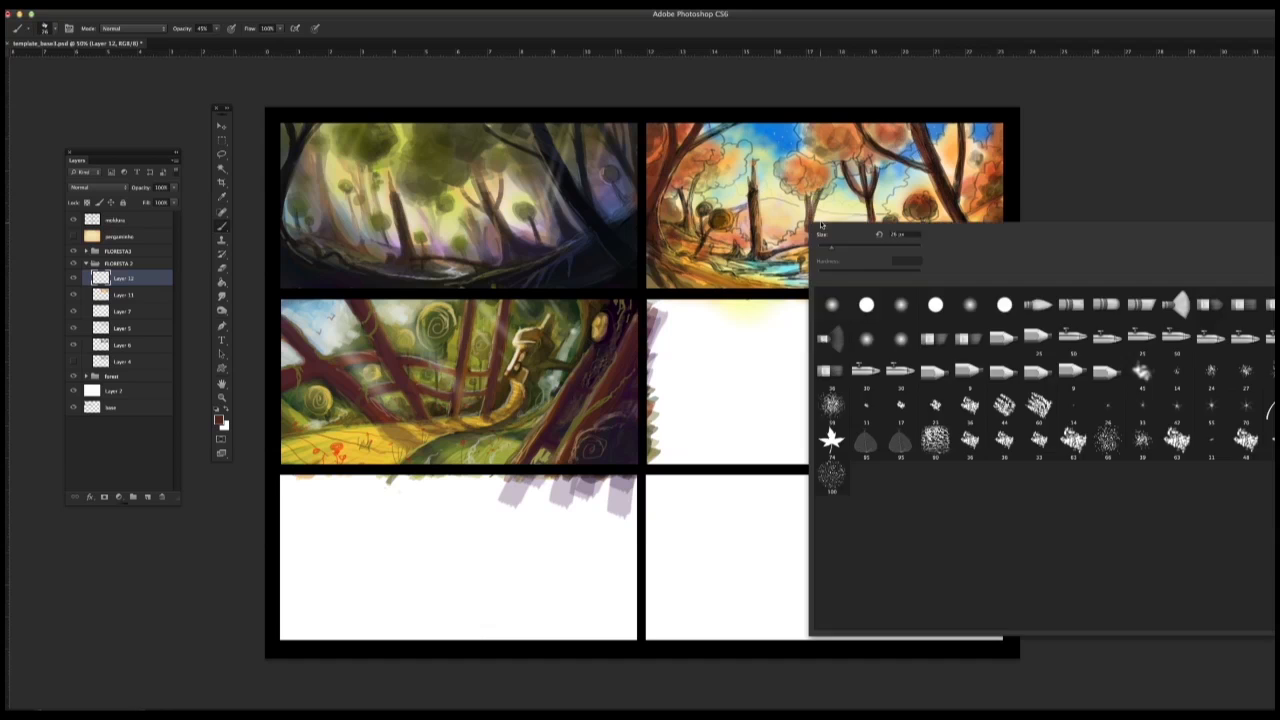
right_click(810, 224)
double_click(864, 407)
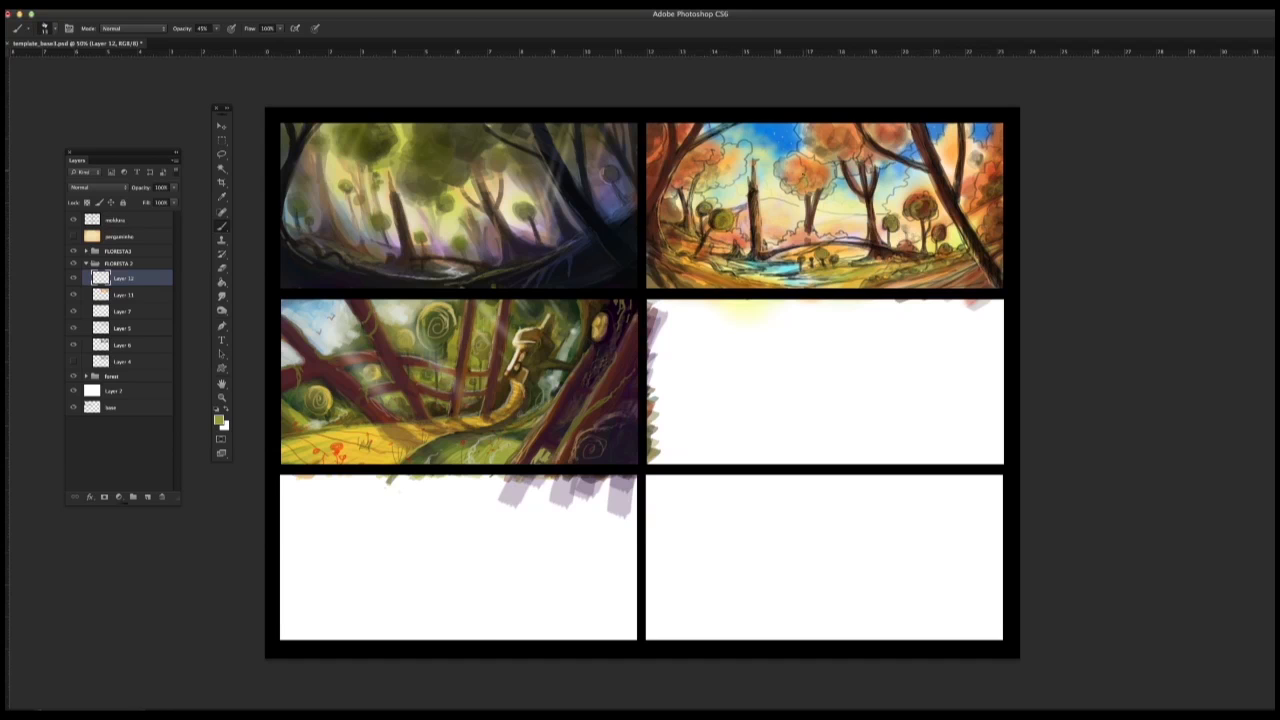
left_click_drag(738, 150, 736, 175)
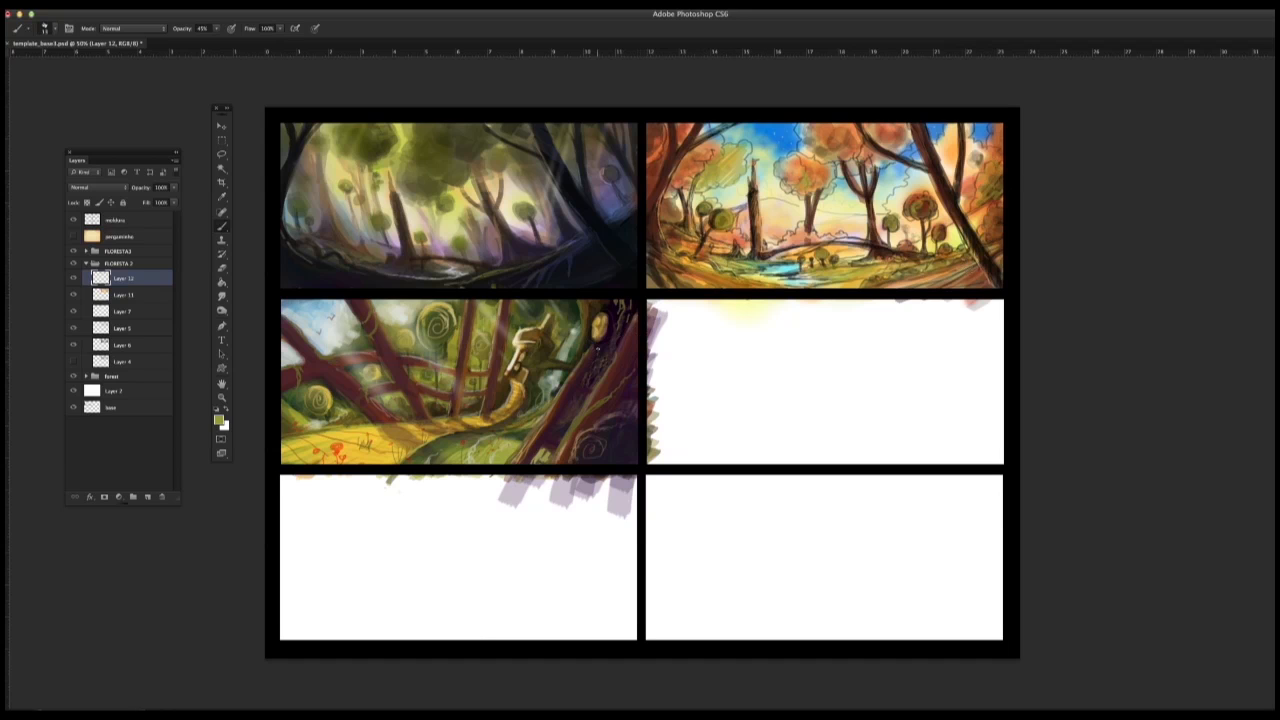
left_click(86, 264)
Step: Switch to Finder, go back to the 0000 TEXTURAS Material folder and open its canyon reference folder
key("super+Tab")
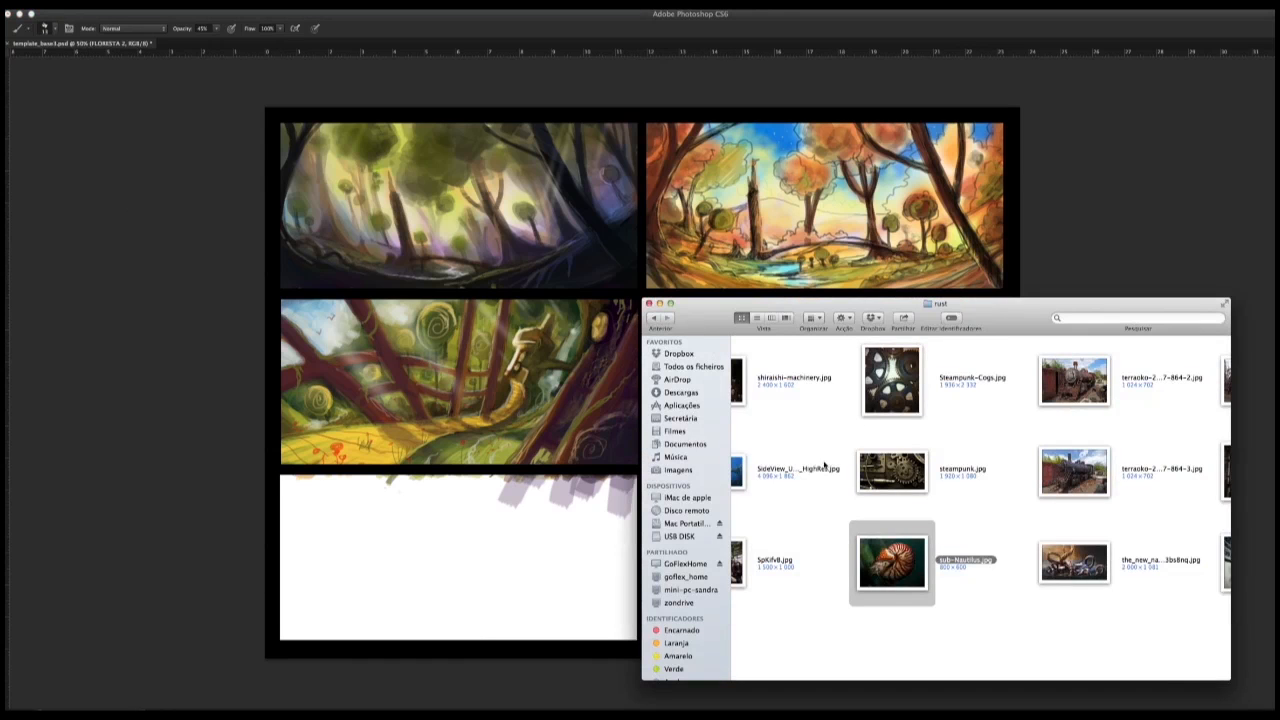
scroll(864, 420, "left", 5)
left_click(654, 318)
scroll(1157, 434, "left", 10)
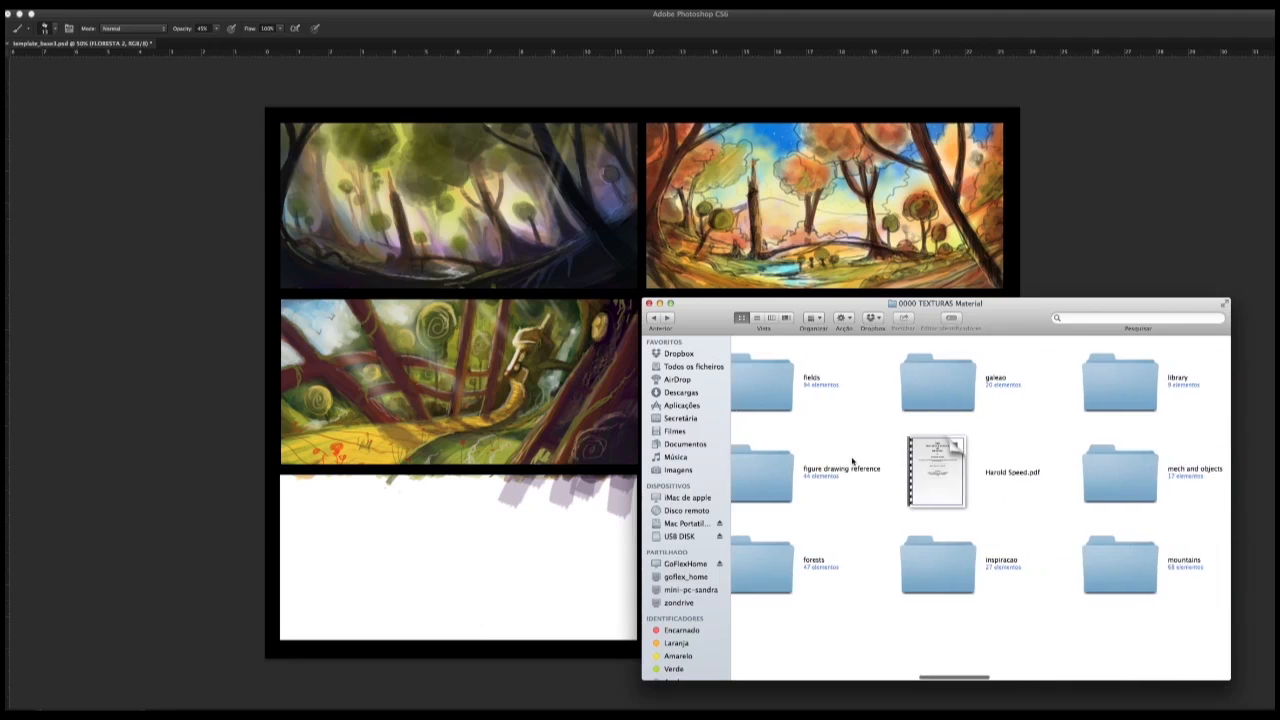
scroll(903, 451, "left", 5)
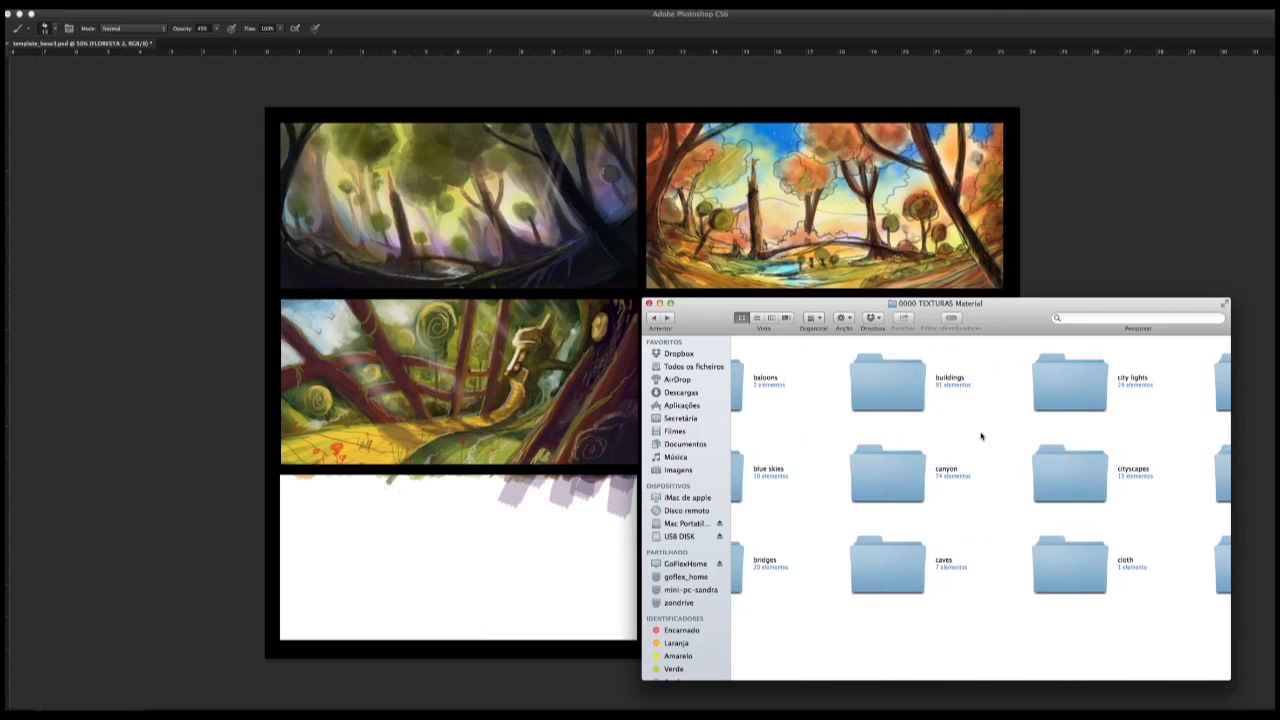
scroll(868, 435, "left", 6)
scroll(1137, 451, "right", 5)
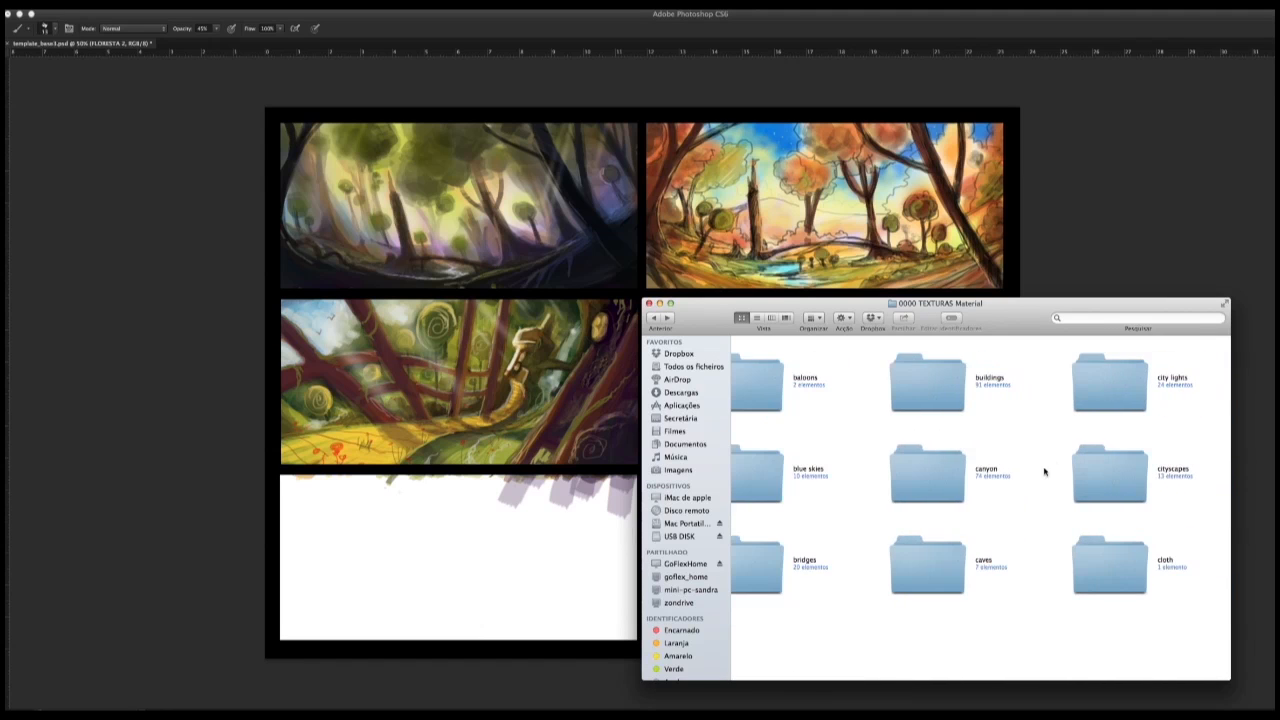
double_click(928, 470)
key("super+Tab")
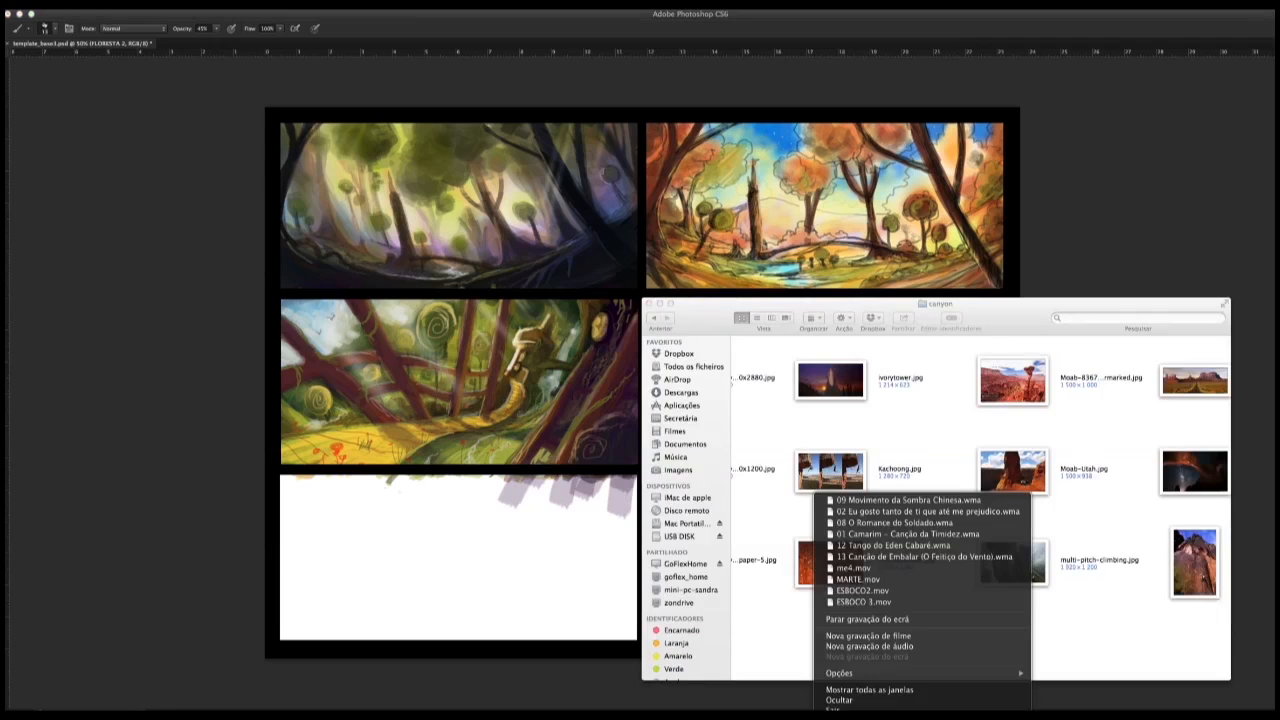
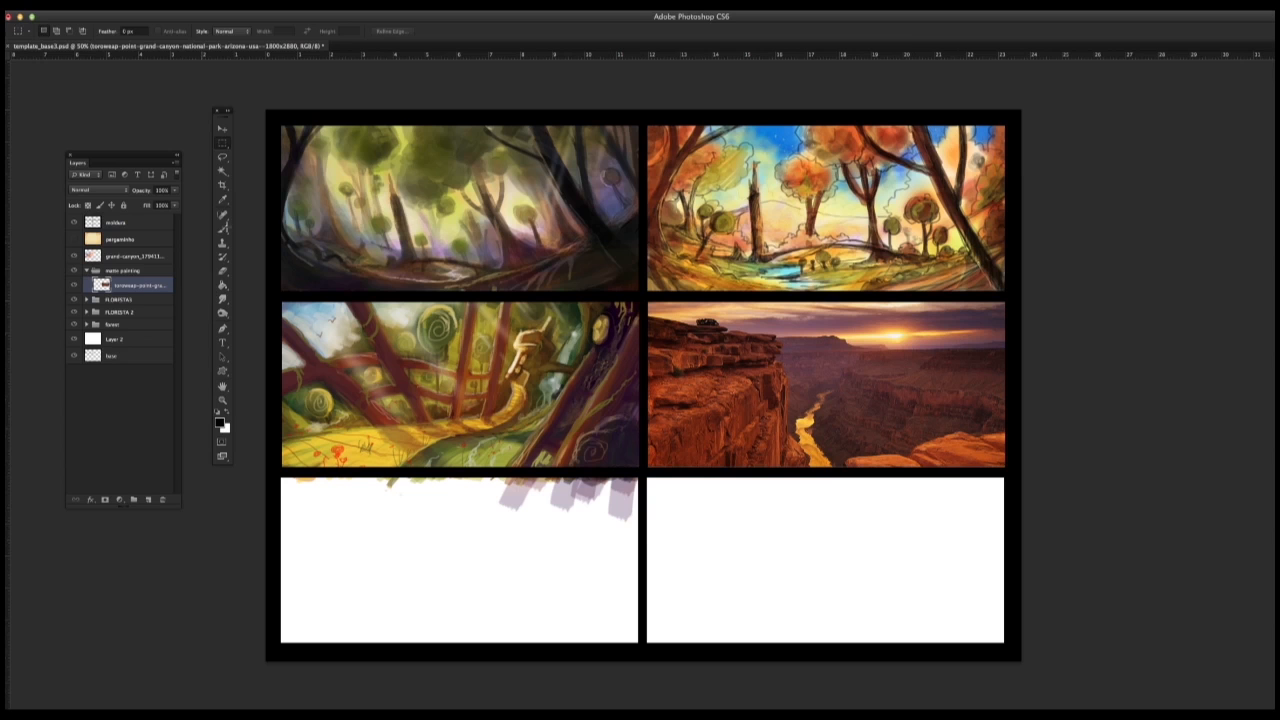
Step: Lower the canyon sunset photo's saturation using the Hue/Saturation adjustment
left_click(135, 5)
mouse_move(212, 38)
left_click(300, 100)
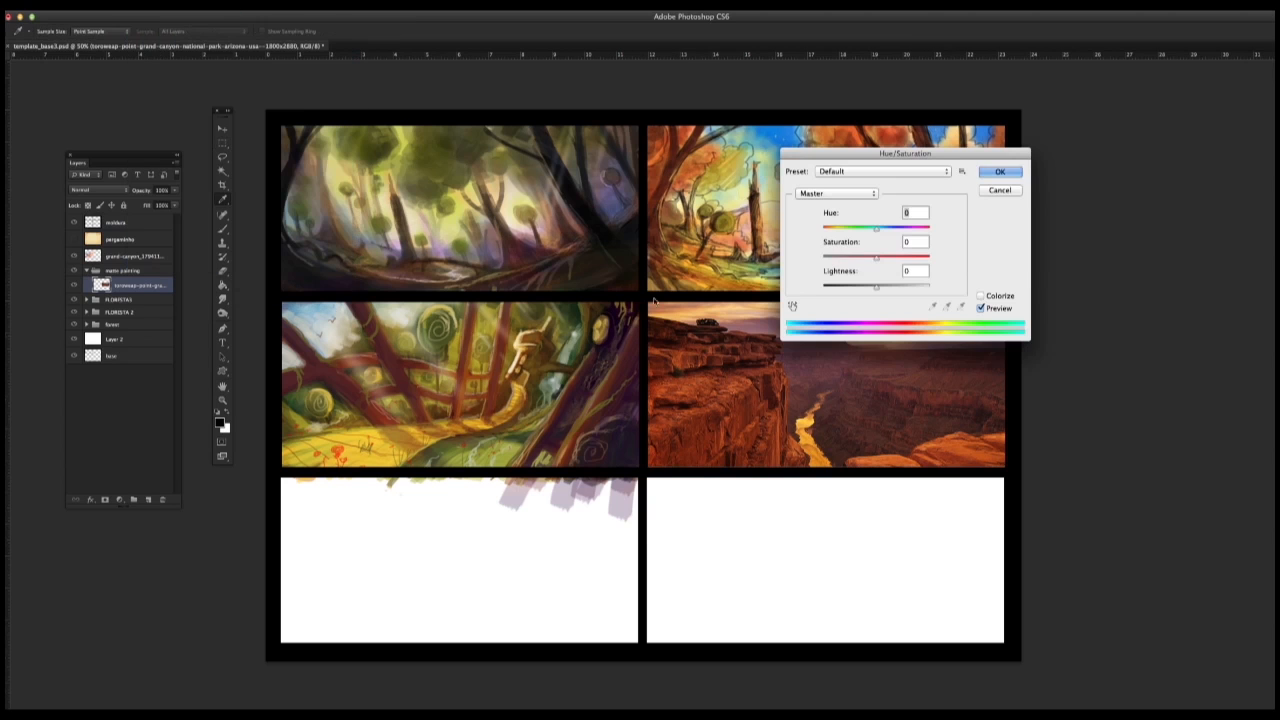
left_click_drag(873, 260, 877, 231)
key("Return")
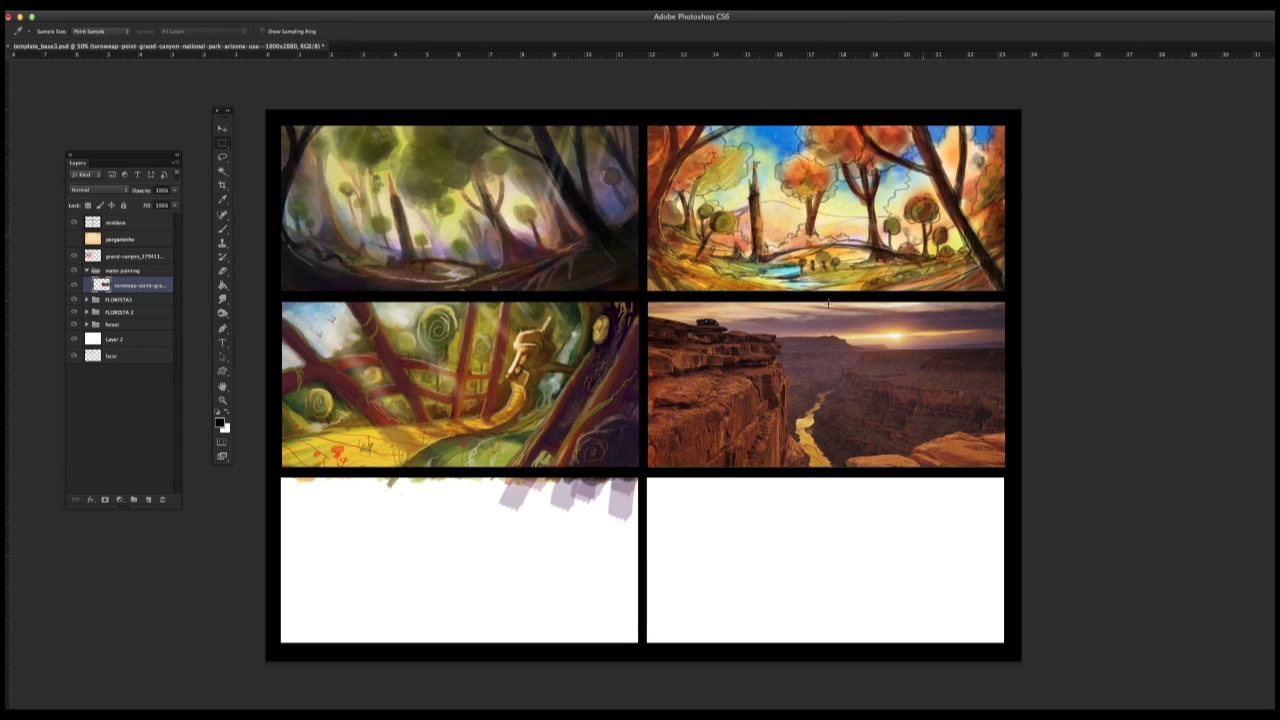
Step: Choose the Brush tool, set its opacity to 67%, and step forward to the canyon photo's desaturated state
key("b")
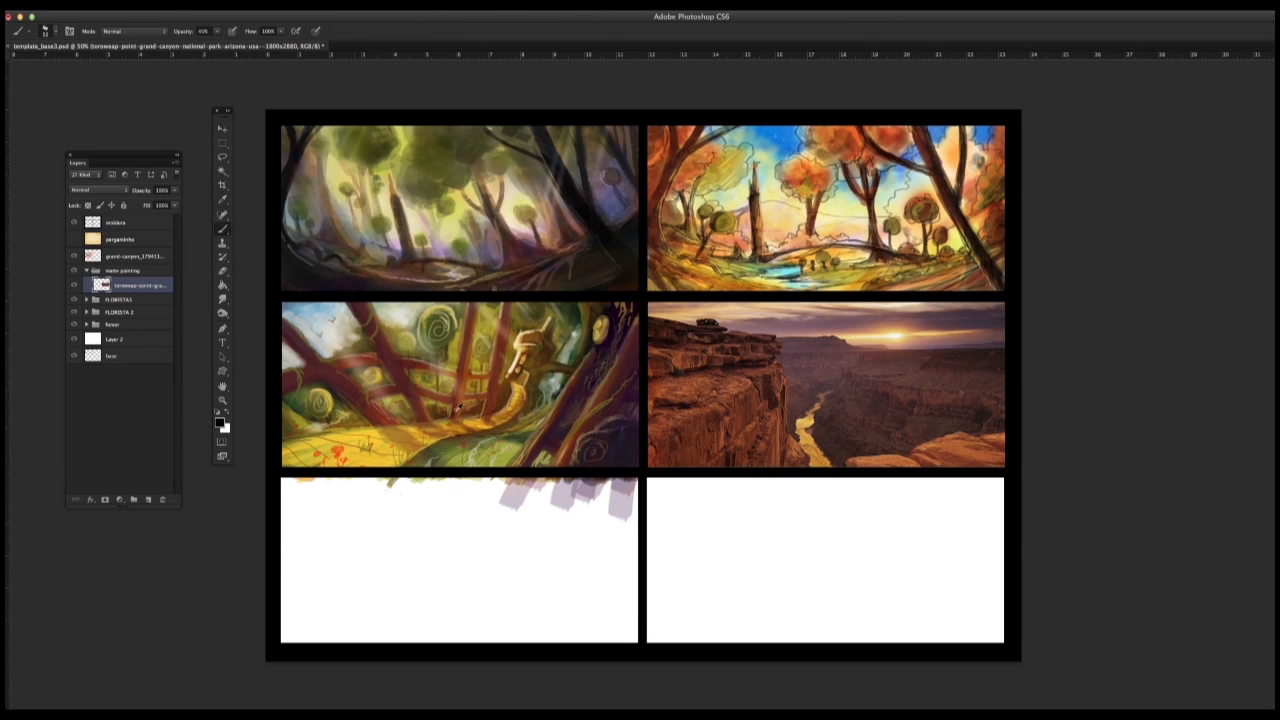
left_click_drag(719, 325, 714, 328)
key("6")
key("7")
left_click(115, 9)
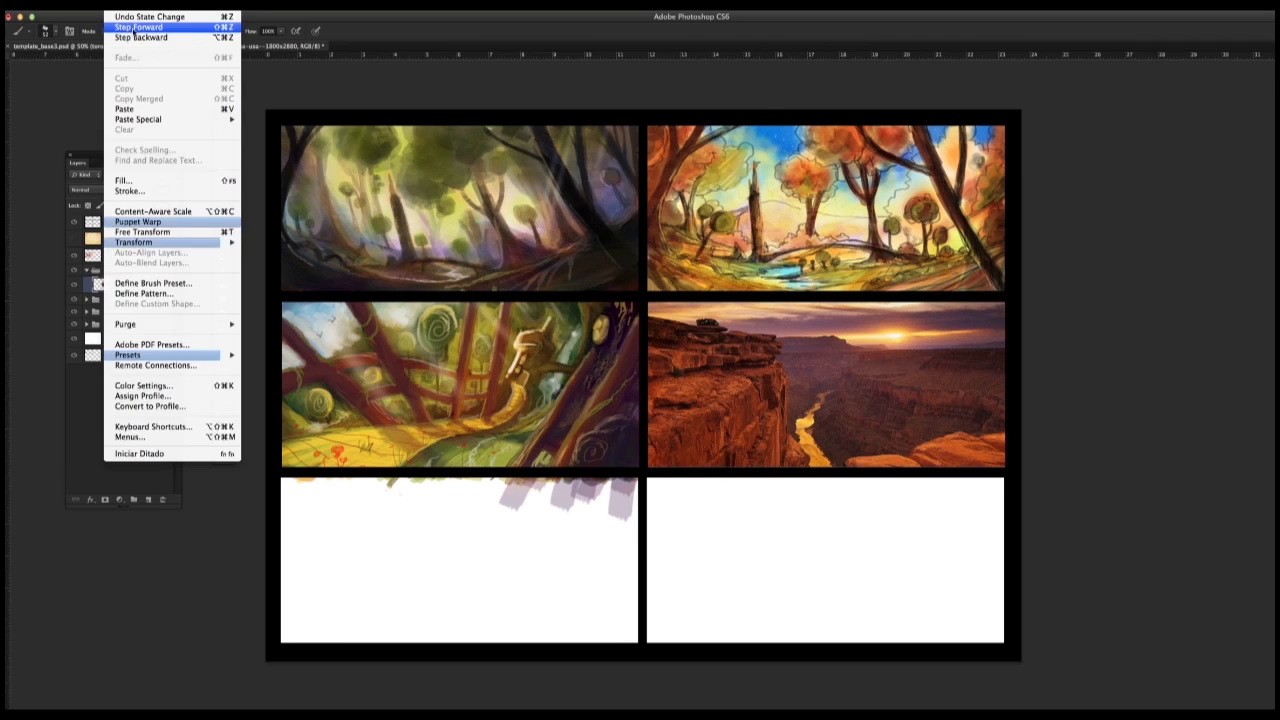
left_click(128, 27)
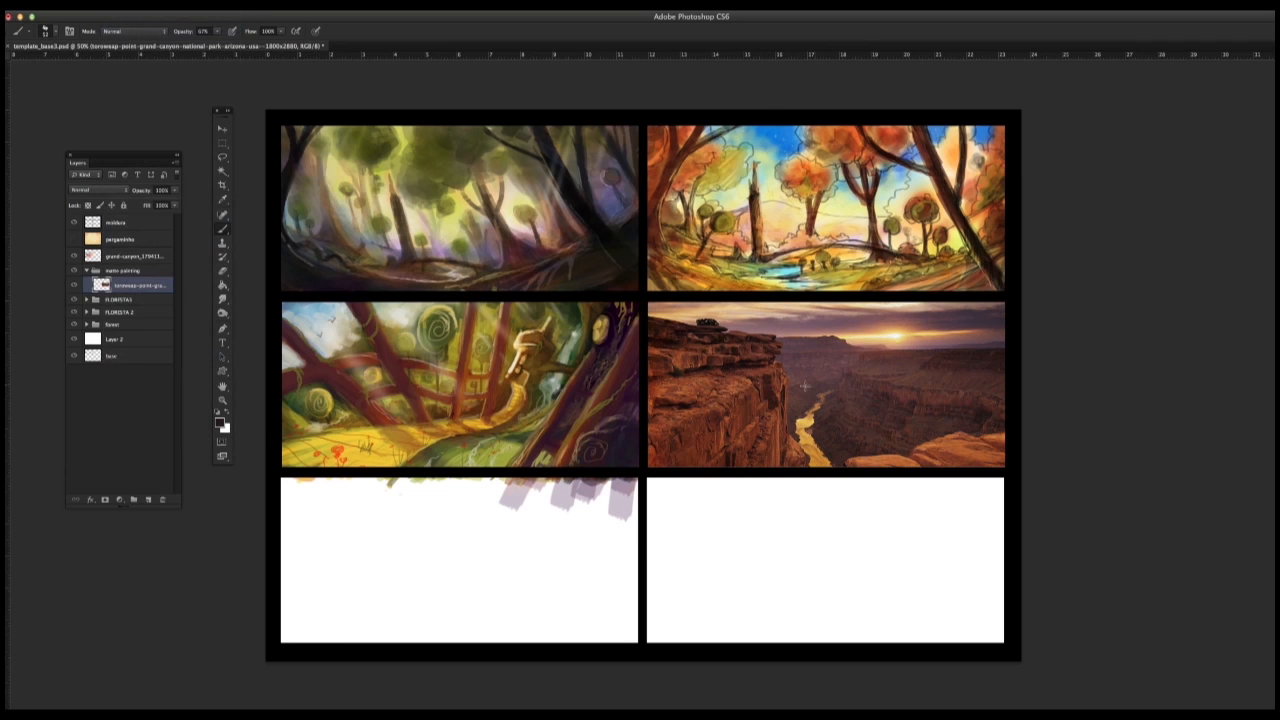
Step: Undo the first dark stroke, reduce the brush size, and rough in a dark rock spire on the canyon's distant horizon
key("super+z")
right_click(955, 352)
left_click_drag(840, 350, 835, 350)
key("Return")
mouse_move(952, 349)
left_mouse_down()
mouse_move(962, 322)
mouse_move(974, 346)
left_mouse_up()
right_click(961, 363)
left_click_drag(835, 350, 831, 350)
left_click(1053, 268)
Step: Lower the brush opacity to 37% and build up the dark rock spires on the distant horizon
left_click(929, 362, "alt")
right_click(939, 363)
left_click(217, 31)
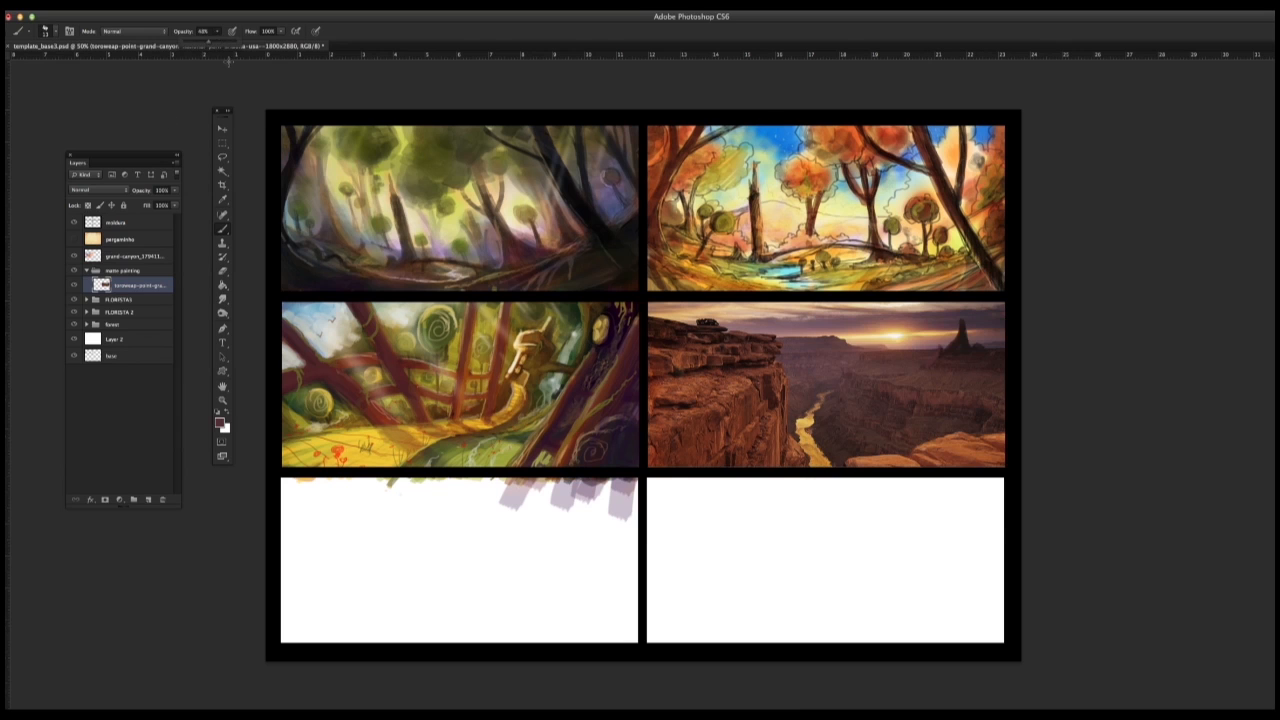
left_click(929, 368, "alt")
left_click(940, 359, "alt")
left_click(938, 365, "alt")
left_click(925, 368, "alt")
left_click(938, 356, "alt")
left_click(949, 365, "alt")
Step: Paint tall rock towers rising from the top of the foreground cliff, using colours sampled from the rocks
mouse_move(741, 303)
left_mouse_down()
mouse_move(732, 328)
mouse_move(736, 296)
mouse_move(732, 328)
mouse_move(748, 332)
mouse_move(722, 306)
mouse_move(718, 324)
mouse_move(706, 300)
mouse_move(690, 322)
mouse_move(698, 300)
left_mouse_up()
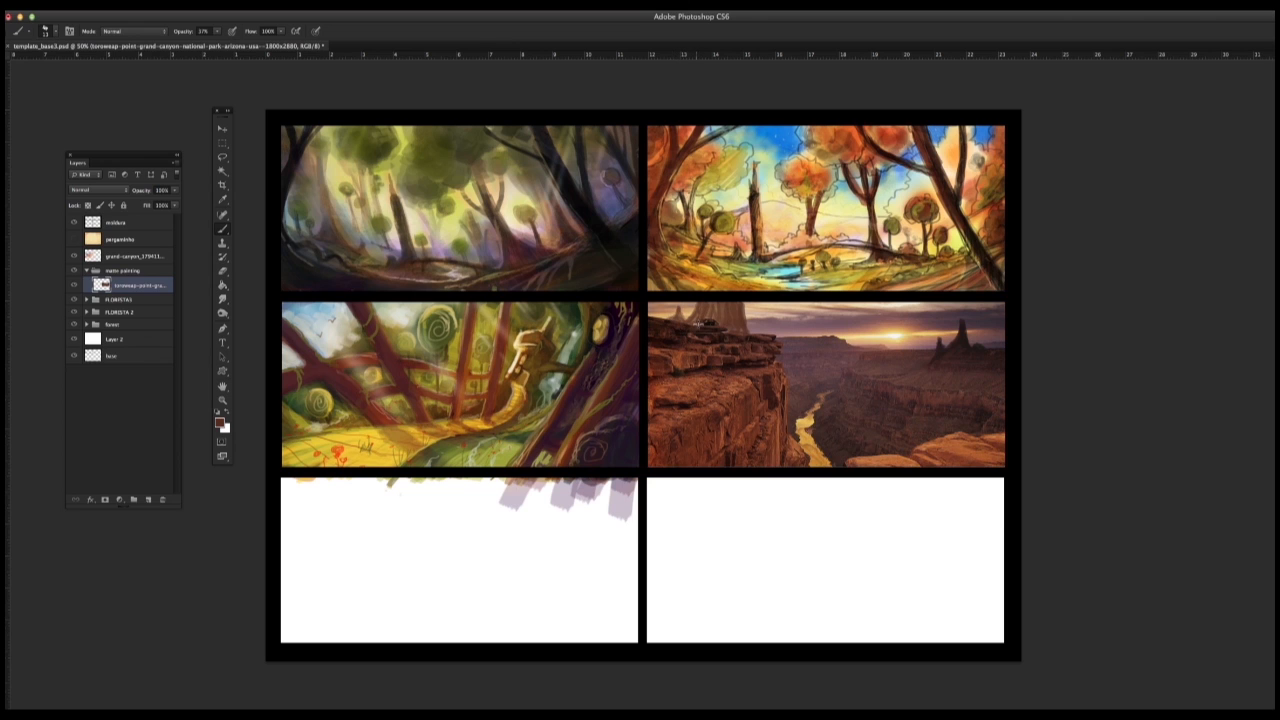
left_click(699, 325, "alt")
mouse_move(696, 303)
left_mouse_down()
mouse_move(694, 325)
mouse_move(681, 318)
left_mouse_up()
left_click(677, 322, "alt")
left_click_drag(715, 318, 712, 308)
left_click(717, 311, "alt")
left_click(726, 312, "alt")
left_click(705, 318, "alt")
left_click(708, 318, "alt")
left_click_drag(708, 310, 710, 322)
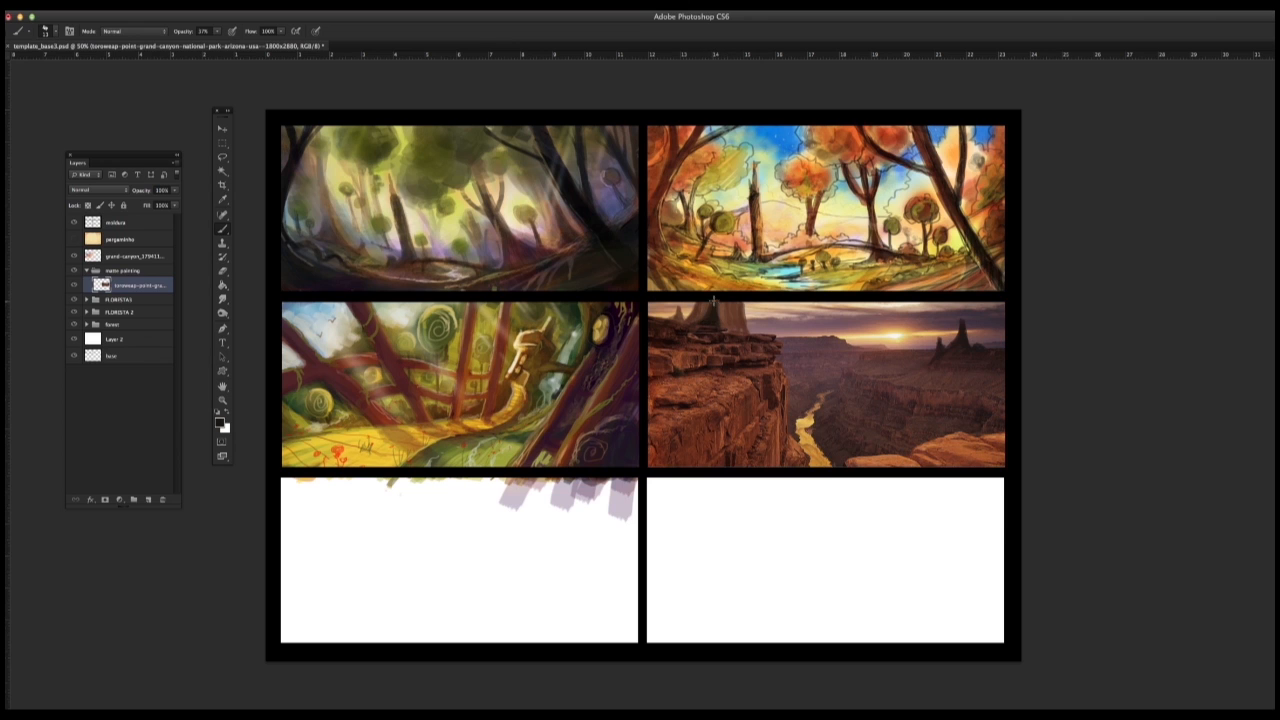
Step: Shade the cliff-top rock towers and blend their bases into the cliff
left_click(722, 330, "alt")
left_click(727, 331, "alt")
left_click(735, 331, "alt")
left_click(752, 311, "alt")
left_click_drag(736, 319, 740, 327)
Step: Try pale highlights on the edges of the distant rock spires with a smaller brush, and undo them
right_click(720, 346)
left_click(737, 339)
left_click(1018, 276)
mouse_move(938, 343)
left_mouse_down()
mouse_move(960, 322)
mouse_move(942, 351)
left_mouse_up()
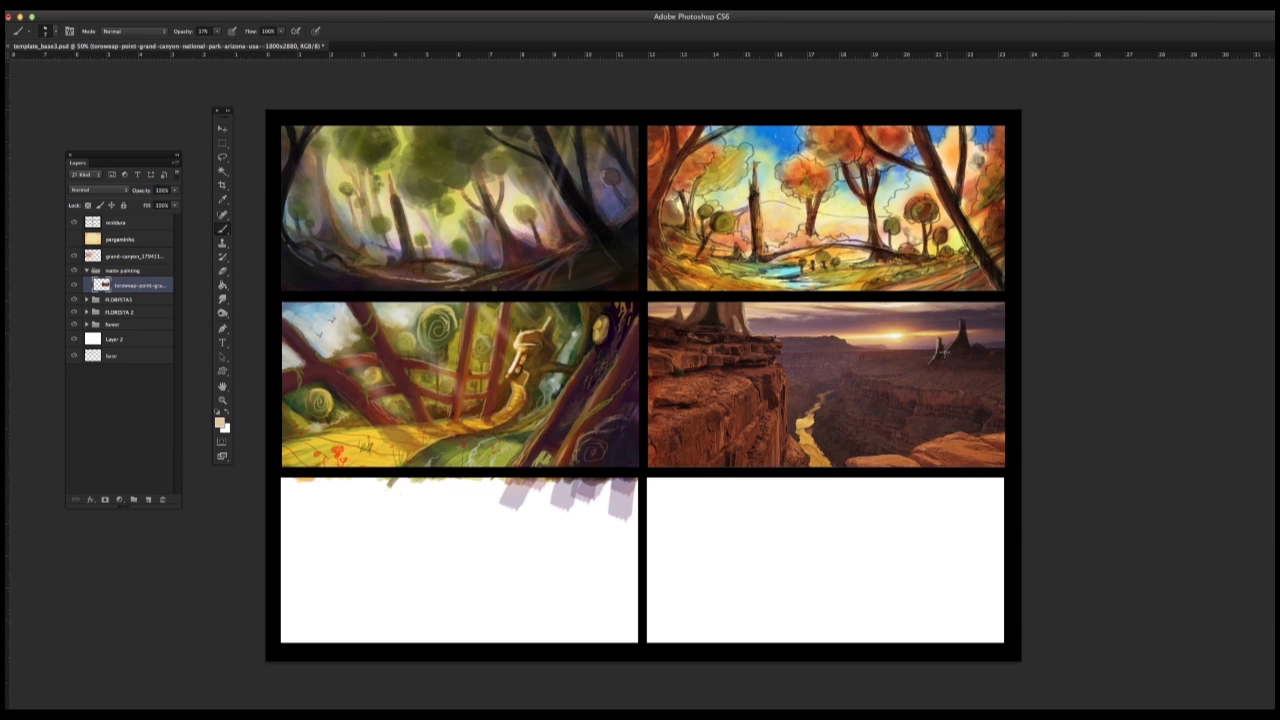
key("super+alt+z")
key("super+alt+z")
Step: Enlarge the brush and paint a reddish-brown rock arch from the cliff across the river, using colour sampled from the rocks
right_click(859, 368)
left_click(723, 333, "alt")
right_click(812, 384)
left_click(861, 338)
left_click(744, 395)
left_click(712, 318, "alt")
right_click(788, 406)
left_click(780, 410, "alt")
left_click(784, 391, "alt")
left_click_drag(786, 411, 875, 410)
mouse_move(786, 410)
left_mouse_down()
mouse_move(804, 399)
mouse_move(880, 409)
left_mouse_up()
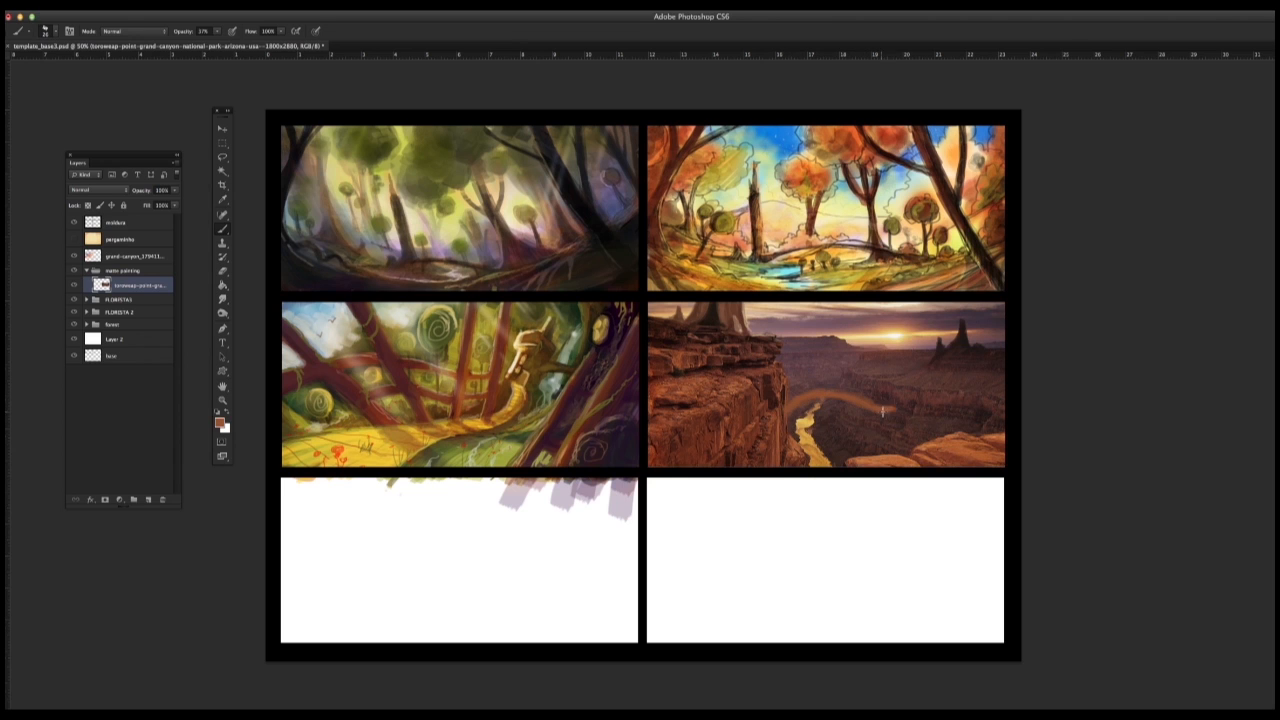
Step: Darken the rock arch over the river and its join with the cliff using brown strokes
left_click(760, 361, "alt")
mouse_move(786, 411)
left_mouse_down()
mouse_move(830, 396)
mouse_move(892, 408)
left_mouse_up()
left_click_drag(814, 396, 782, 415)
left_click(778, 417, "alt")
left_click(780, 420, "alt")
left_click(773, 442, "alt")
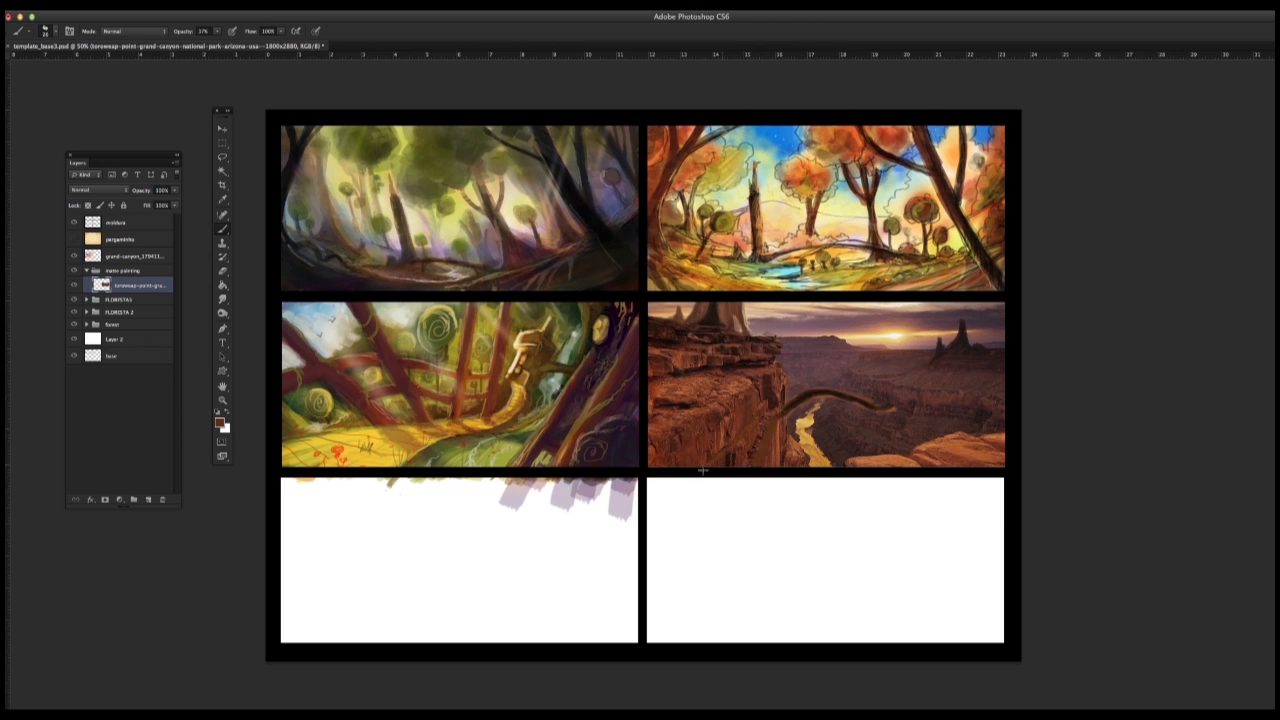
Step: Reduce the brush size and refine the rock arch's edges and shading with dark colours sampled from the canyon
left_click(790, 406, "alt")
right_click(782, 408)
left_click(1058, 284)
left_click(785, 403, "alt")
left_click(801, 402, "alt")
left_click_drag(800, 404, 884, 408)
left_click(896, 415, "alt")
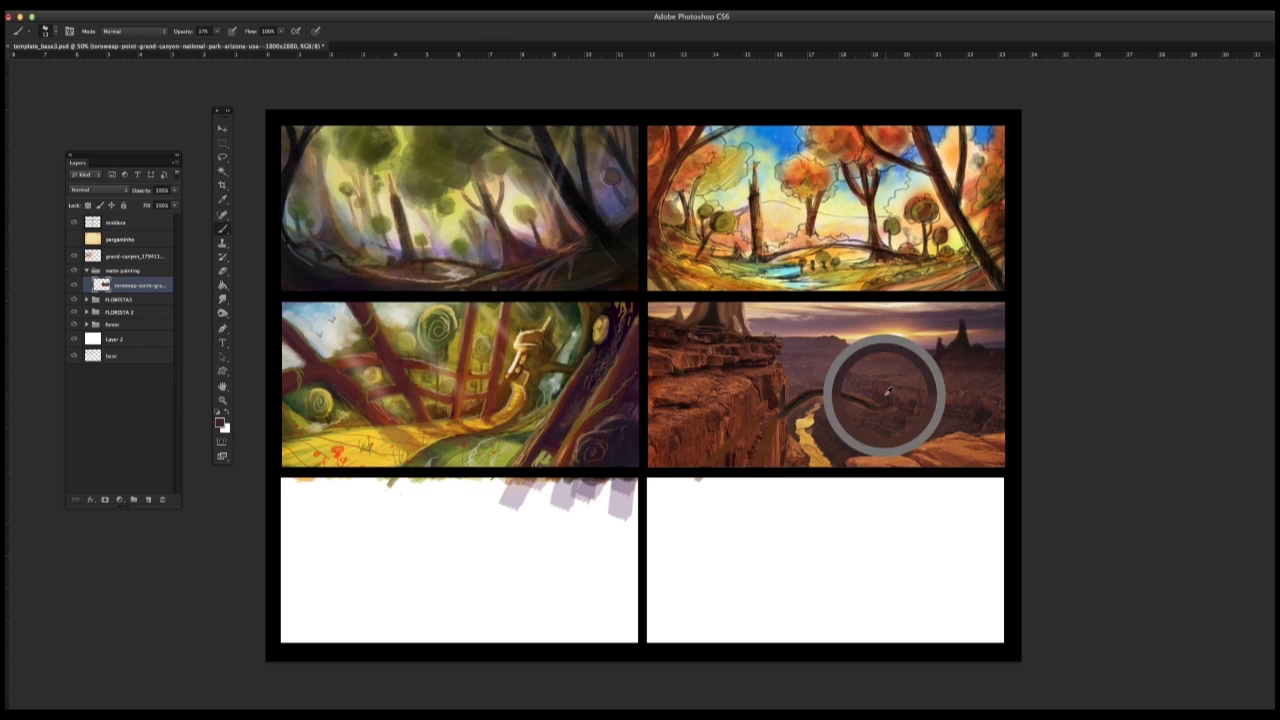
left_click(885, 400, "alt")
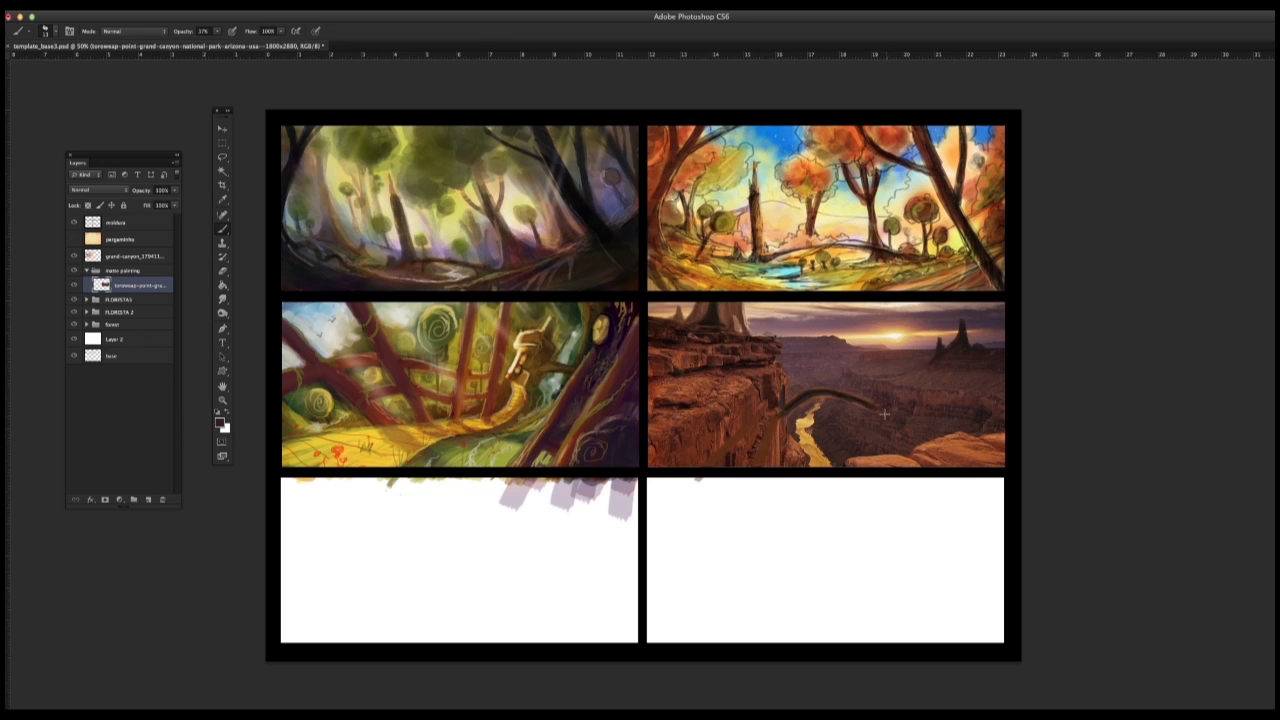
left_click(800, 407, "alt")
left_click(814, 399, "alt")
mouse_move(792, 416)
left_mouse_down()
mouse_move(808, 398)
mouse_move(882, 412)
left_mouse_up()
left_click(813, 394, "alt")
Step: Change brush tips and paint a dark tree silhouette above the foreground rocks on the far side of the canyon
right_click(814, 393)
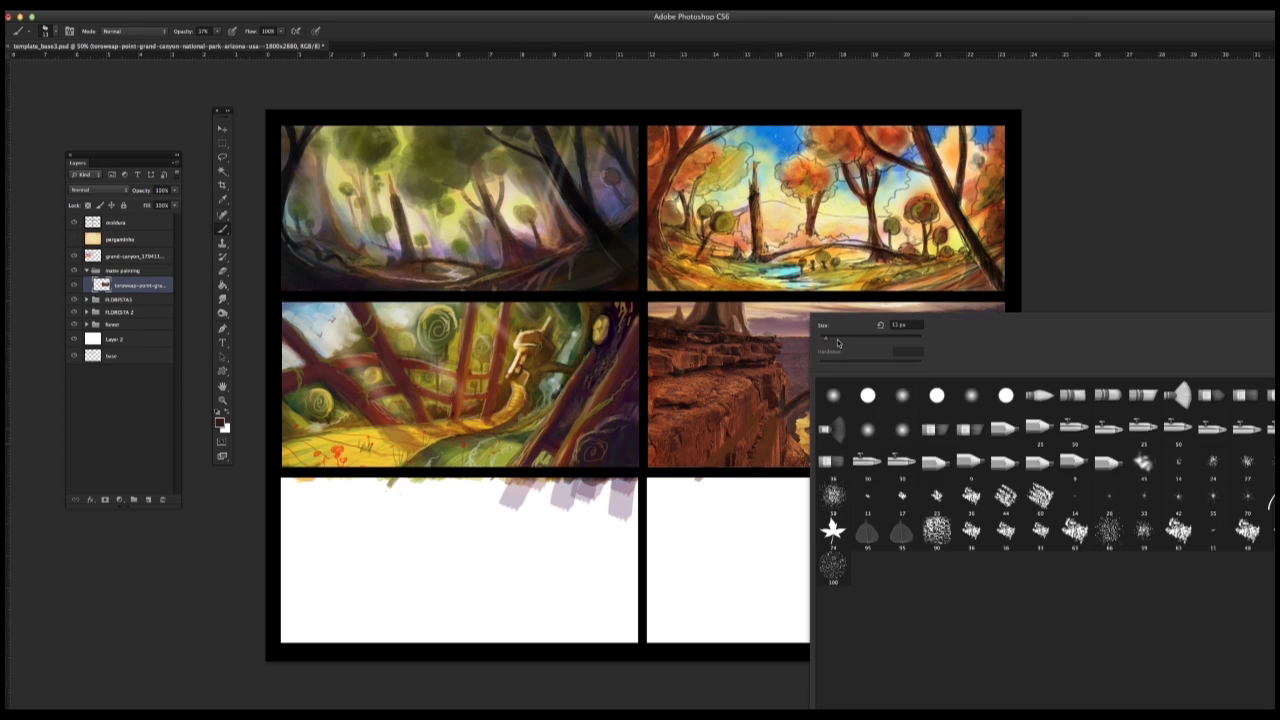
left_click(1100, 426)
left_click(1104, 258)
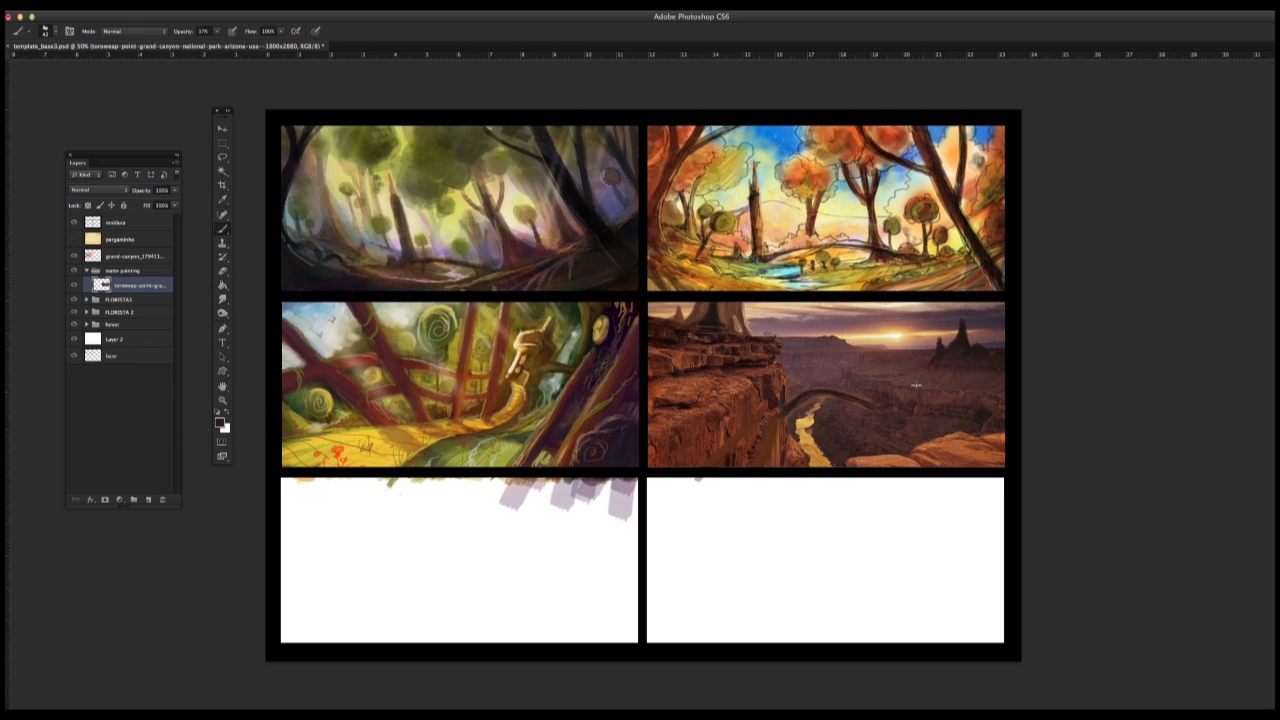
mouse_move(916, 385)
left_mouse_down()
mouse_move(930, 410)
mouse_move(951, 401)
mouse_move(909, 393)
mouse_move(949, 411)
mouse_move(942, 423)
left_mouse_up()
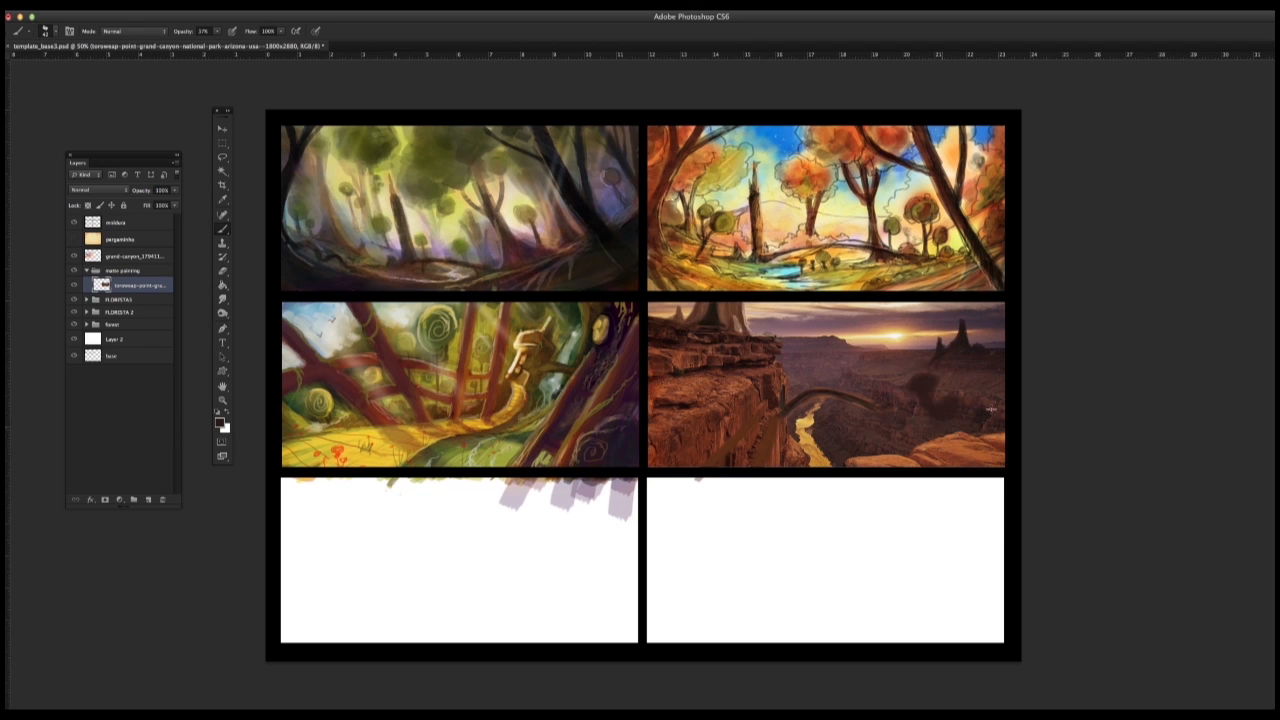
right_click(946, 402)
left_click(973, 499)
left_click(1066, 266)
Step: Enlarge the brush and paint a large dark arch sweeping diagonally from the foreground cliff up across the sky
right_click(895, 360)
left_click(829, 339)
left_click(1043, 302)
right_click(762, 367)
left_click(796, 344)
left_click_drag(704, 406, 912, 308)
left_click_drag(744, 382, 960, 290)
mouse_move(686, 418)
left_mouse_down()
mouse_move(1020, 284)
mouse_move(950, 290)
left_mouse_up()
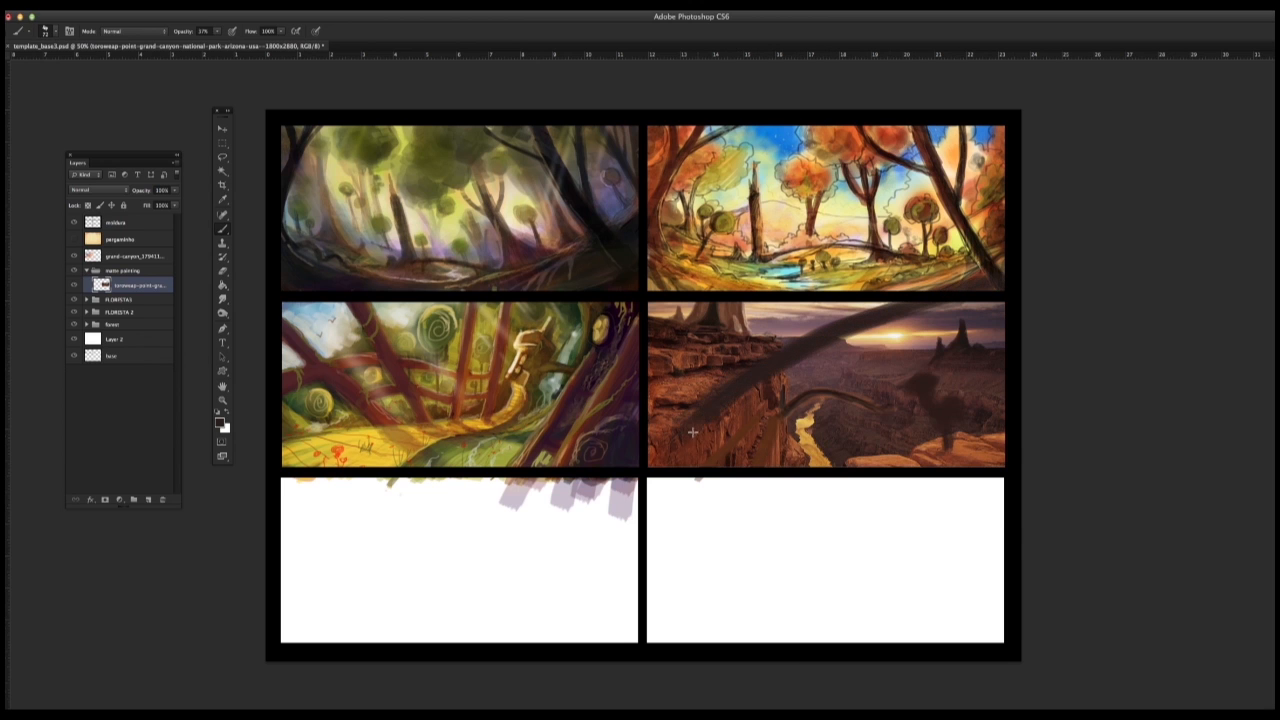
left_click(704, 391, "alt")
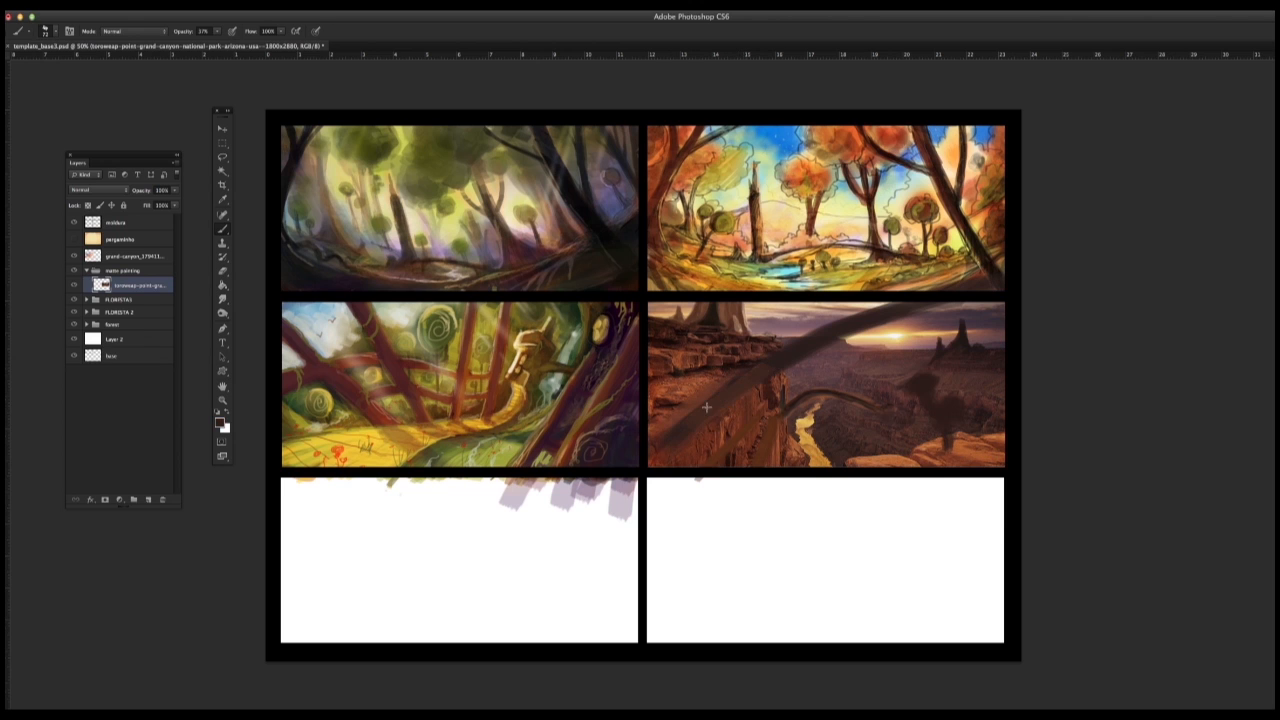
left_click_drag(656, 440, 736, 386)
left_click_drag(634, 482, 820, 326)
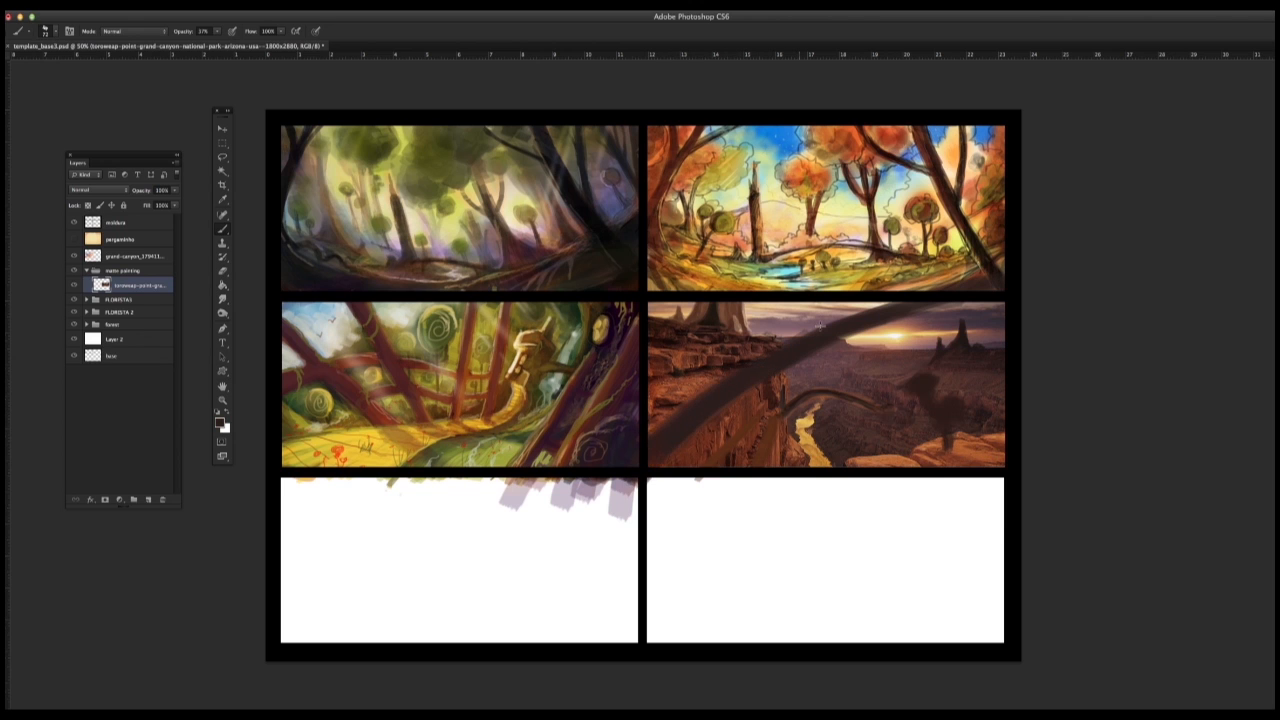
Step: Reduce the brush to 14 px and darken and refine the edges of the large diagonal foreground arch
right_click(899, 336)
left_click(872, 348)
left_click(1068, 254)
mouse_move(650, 438)
left_mouse_down()
mouse_move(729, 373)
mouse_move(674, 422)
mouse_move(820, 325)
mouse_move(800, 340)
mouse_move(891, 303)
left_mouse_up()
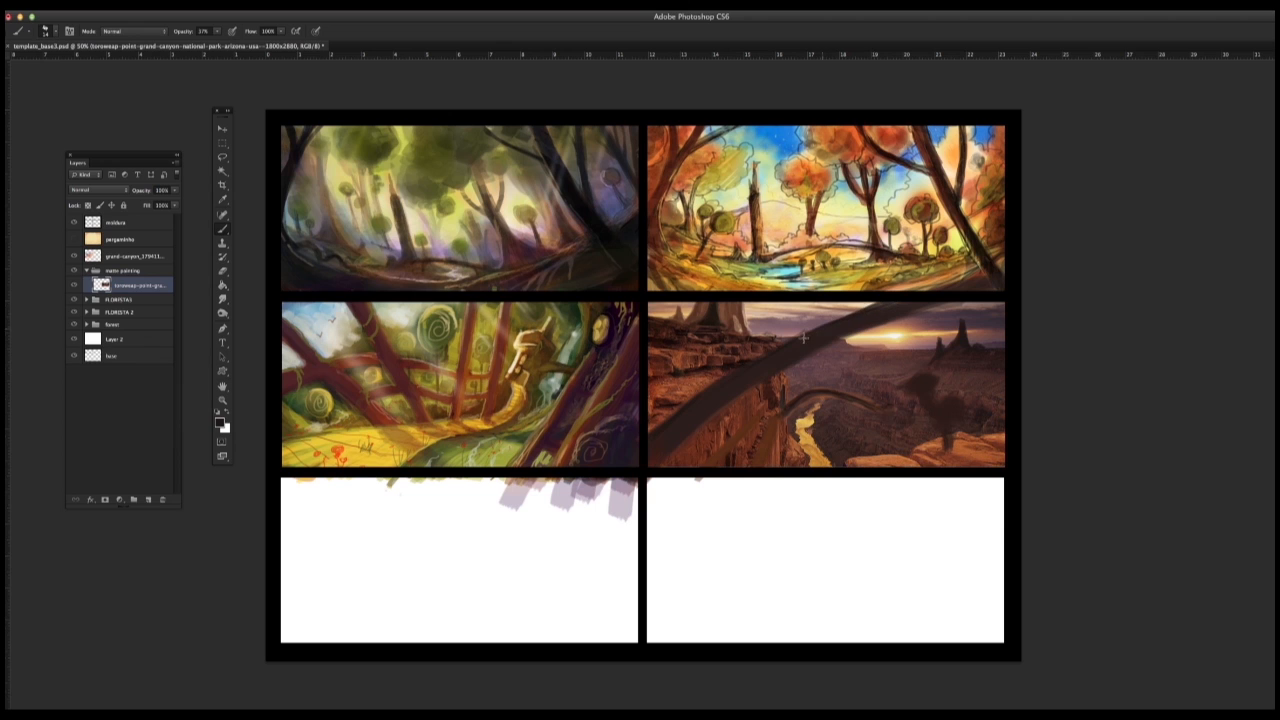
left_click_drag(803, 338, 868, 309)
left_click_drag(780, 343, 822, 321)
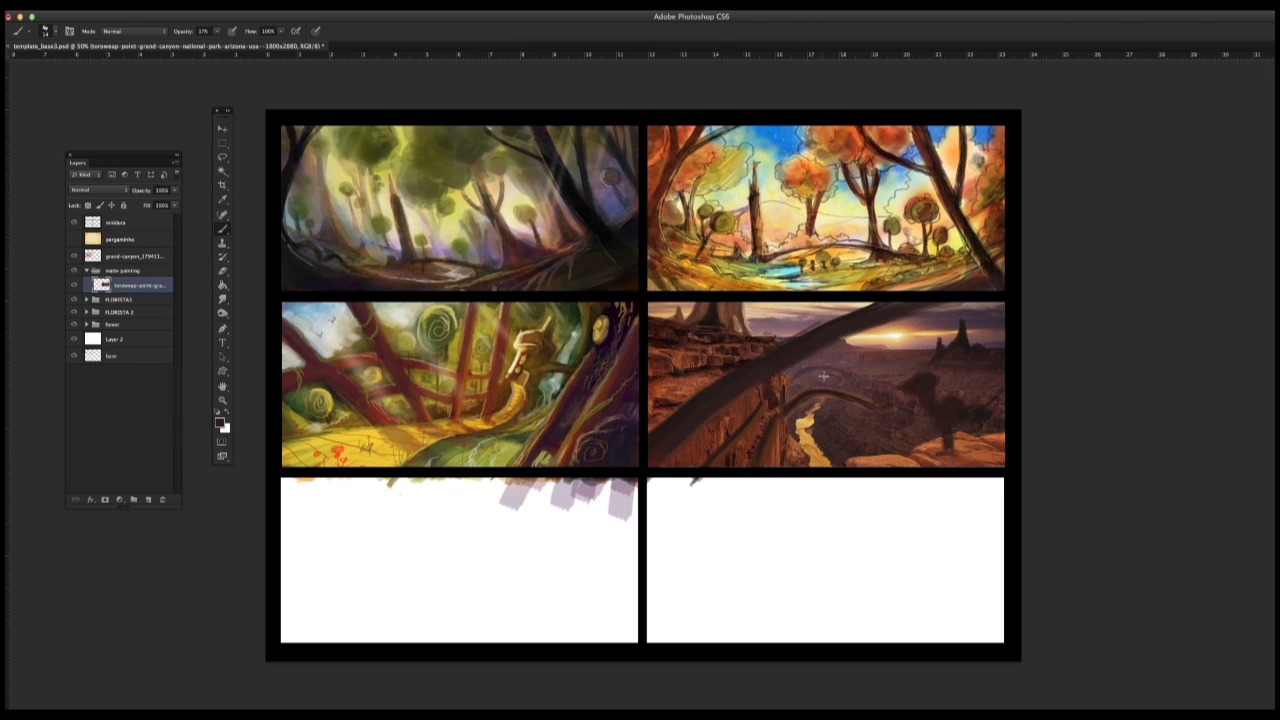
Step: Paint small rock spires on the horizon below the sun and a faint secondary arch behind the river arch
left_click(893, 351, "alt")
left_click(904, 349, "alt")
left_click(917, 348, "alt")
left_click(921, 344, "alt")
left_click(764, 335, "alt")
left_click(804, 370, "alt")
Step: Pick a textured brush tip and a green foreground colour, and dab patches of vegetation beside the river and arch
right_click(842, 398)
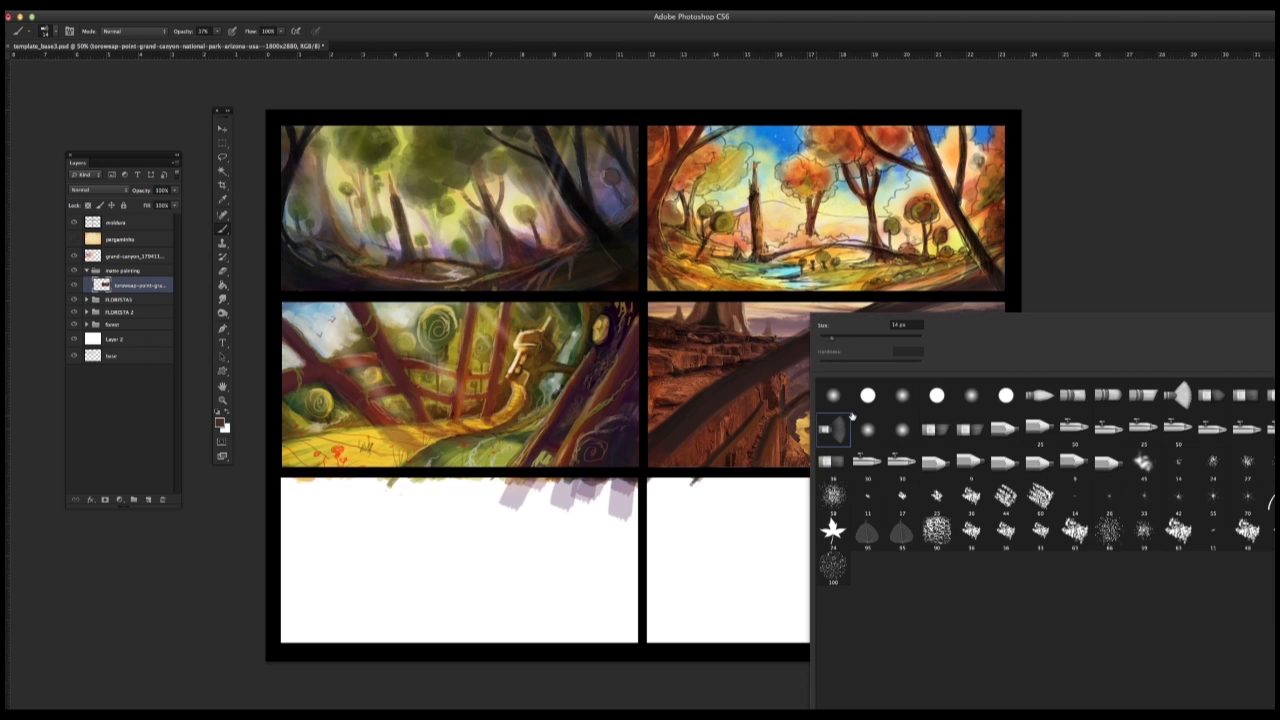
left_click(971, 497)
left_click(220, 424)
left_click(779, 643)
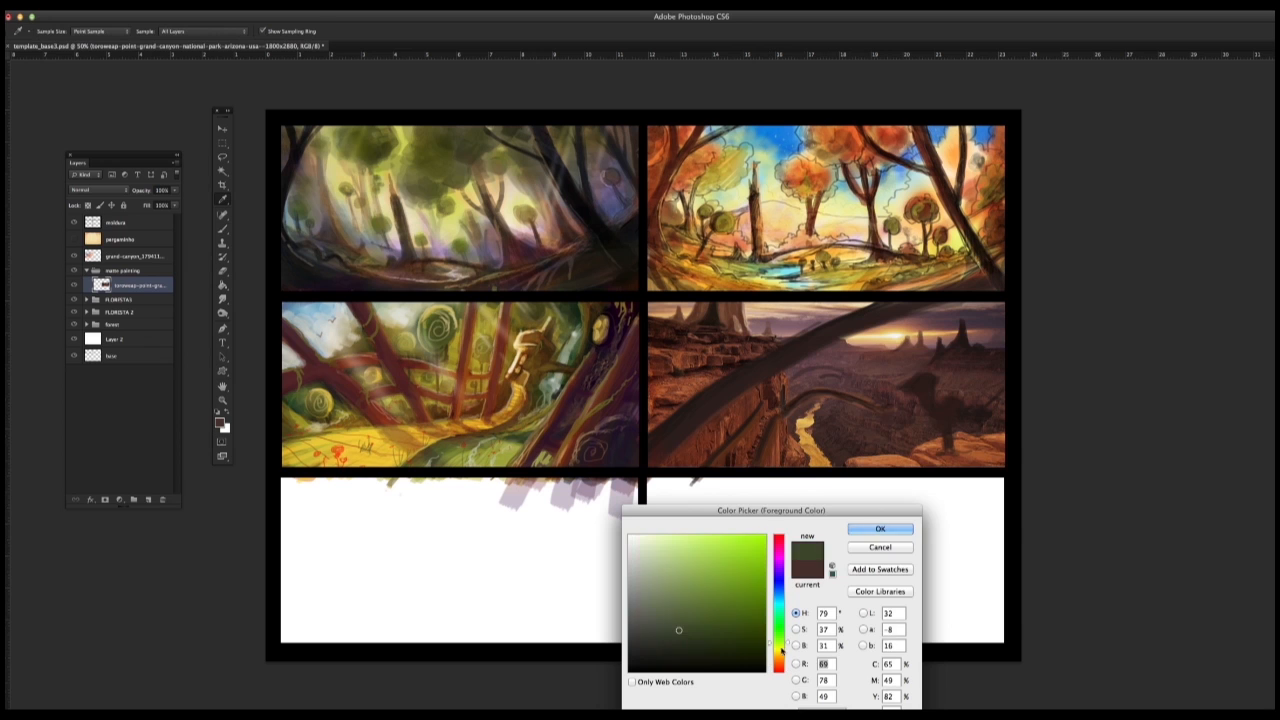
left_click_drag(720, 602, 712, 613)
key("Return")
left_click(835, 438)
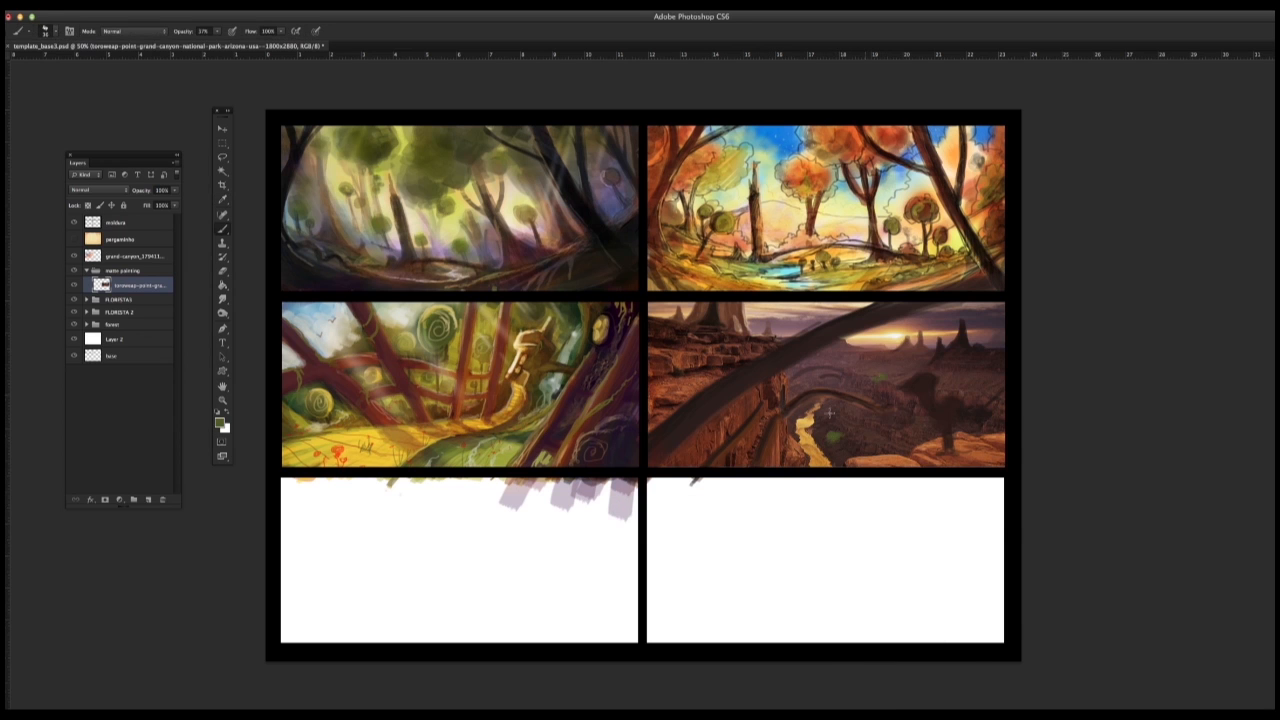
Step: Try several textured brush tips with green strokes on the empty thumbnail, undoing the test marks
right_click(812, 422)
left_click(1042, 498)
left_click(771, 516)
key("super+z")
right_click(795, 509)
left_click(1059, 532)
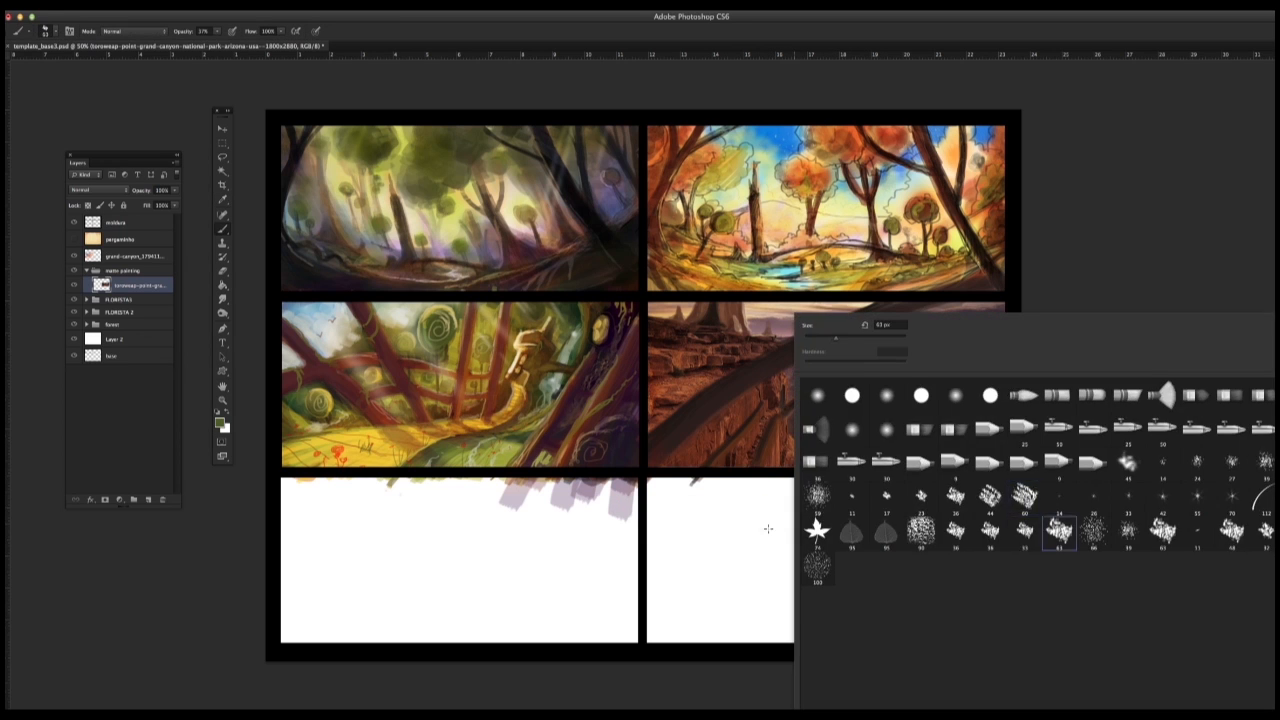
left_click(724, 524)
right_click(798, 519)
left_click(958, 502)
left_click(981, 499)
left_click(768, 511)
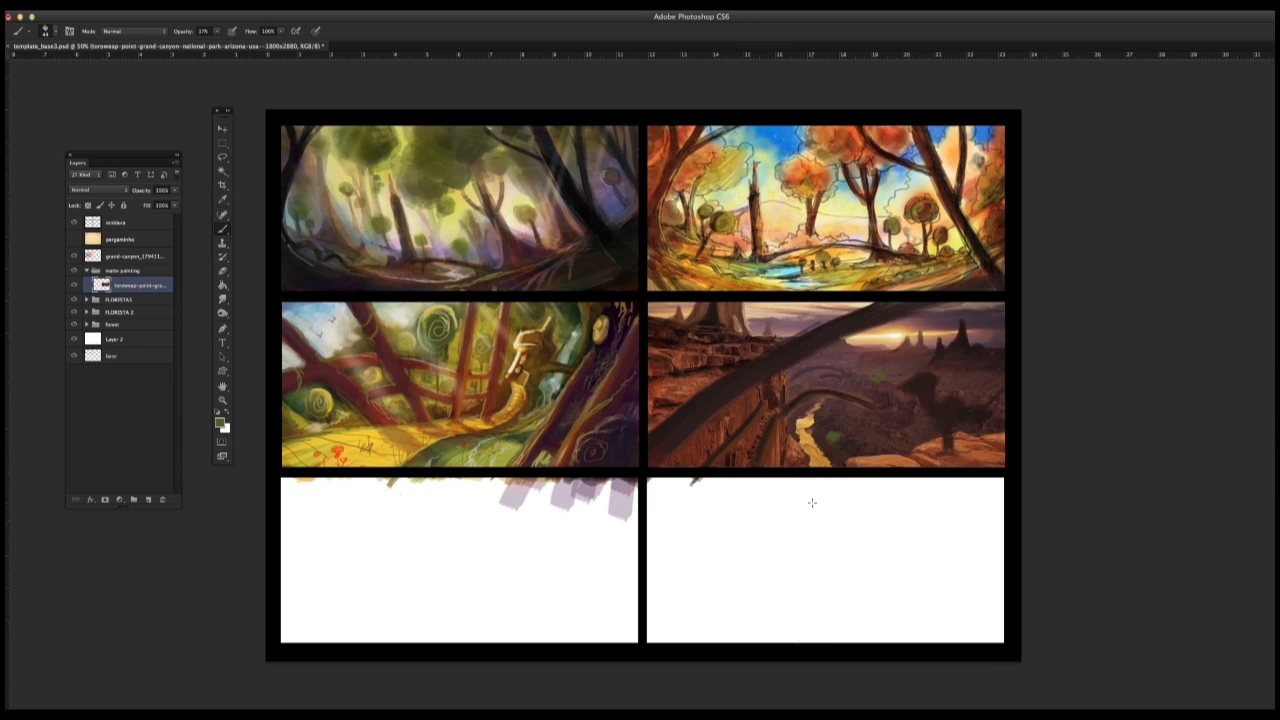
Step: Test larger and smaller chalky brush tips on the empty thumbnail, and undo the green marks
right_click(812, 502)
left_click(1245, 530)
left_click(757, 537)
key("super+z")
right_click(797, 537)
left_click(957, 540)
left_click(1037, 543)
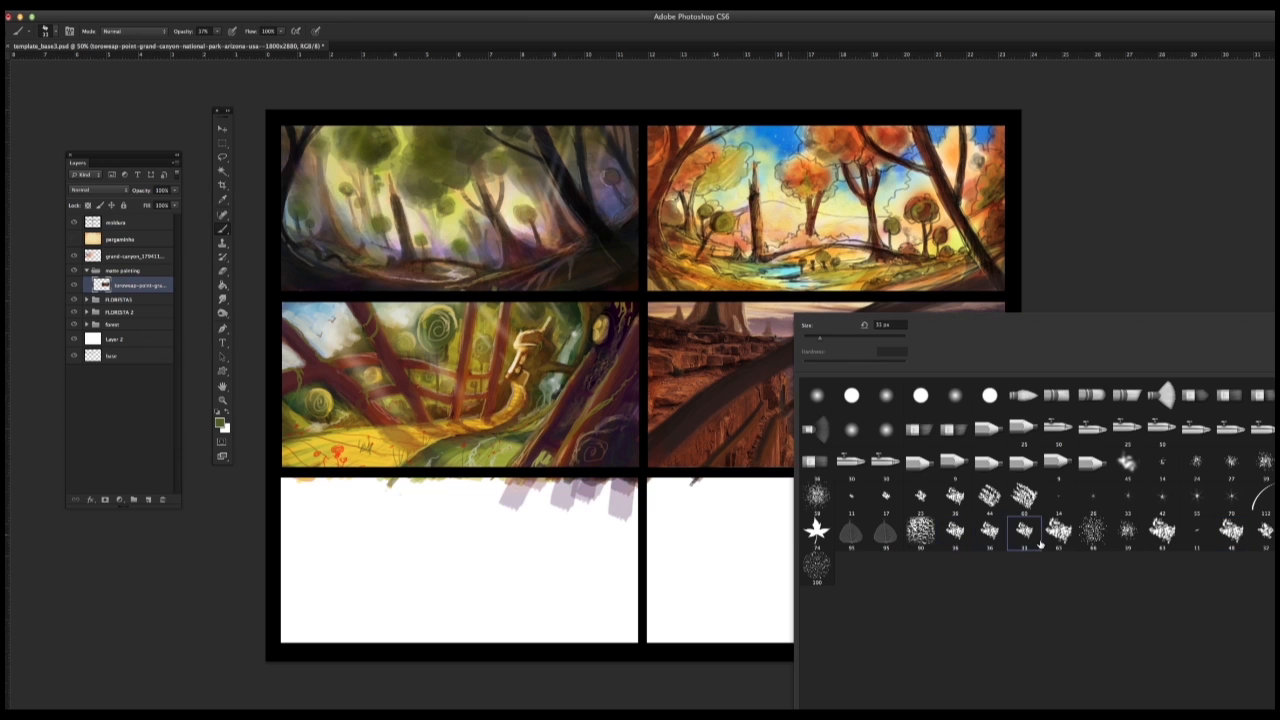
left_click(982, 538)
left_click_drag(746, 540, 739, 543)
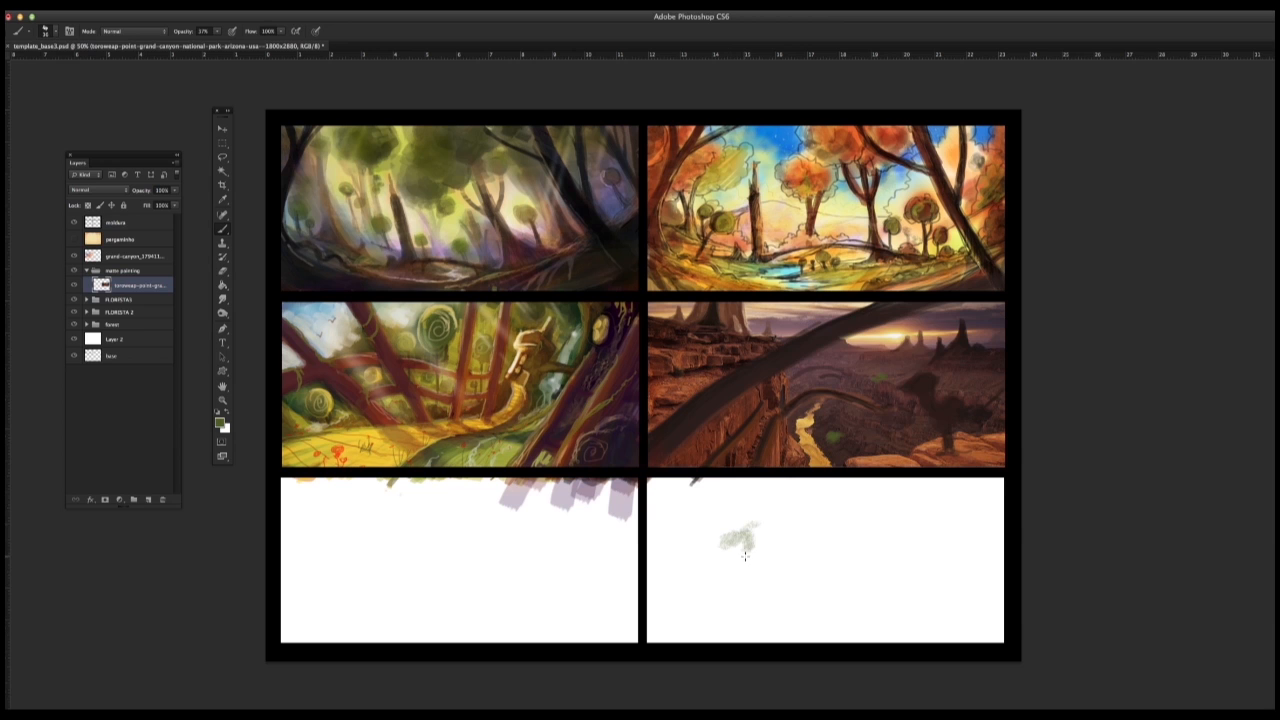
key("alt+super+z")
key("alt+super+z")
Step: Choose a chalky textured brush tip, undo its test marks, and dab more green vegetation beside the canyon river
right_click(759, 539)
left_click(919, 532)
left_click(722, 547)
left_click(726, 542)
left_click(732, 546)
key("alt+super+z")
key("alt+super+z")
Step: Switch to a brighter green, undo the trial marks, and add light foliage accents to the vegetation beside the river
key("alt+super+z")
left_click(836, 437)
left_click(836, 436, "alt")
left_click(837, 439)
left_click(221, 423)
key("Return")
left_click(880, 378)
key("alt+super+z")
key("alt+super+z")
left_click_drag(743, 532, 752, 525)
key("super+z")
left_click_drag(832, 437, 844, 442)
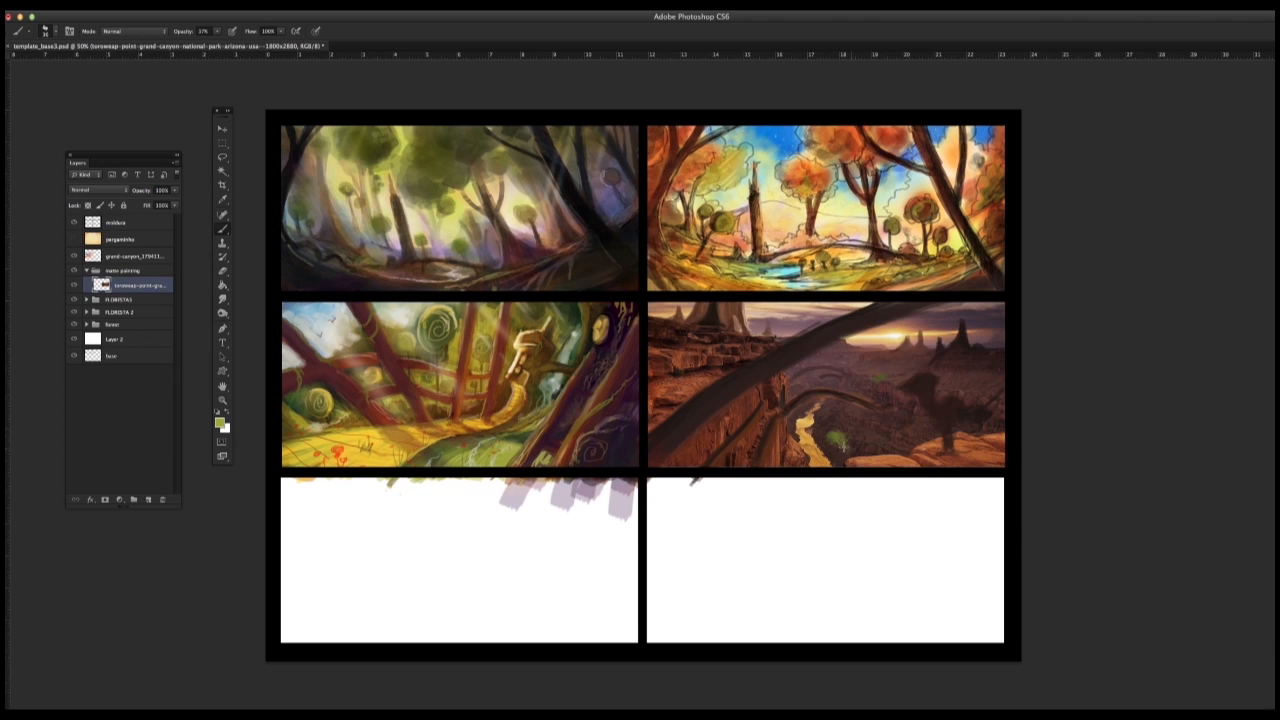
Step: Dab muted green vegetation over the canyon floor beside the river, the cliffs and the far slopes
left_click(878, 380, "alt")
left_click(830, 434, "alt")
left_click(830, 436, "alt")
left_click(833, 432, "alt")
left_click(880, 379, "alt")
left_click(844, 437, "alt")
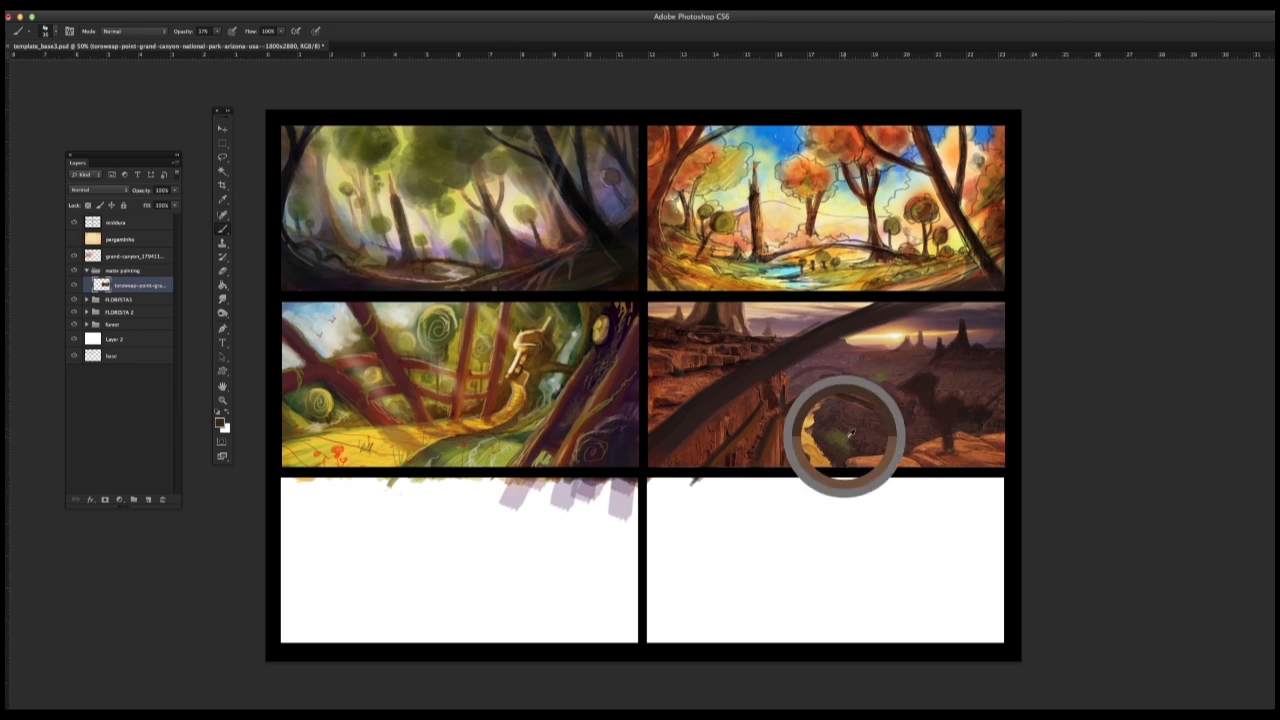
left_click(988, 372, "alt")
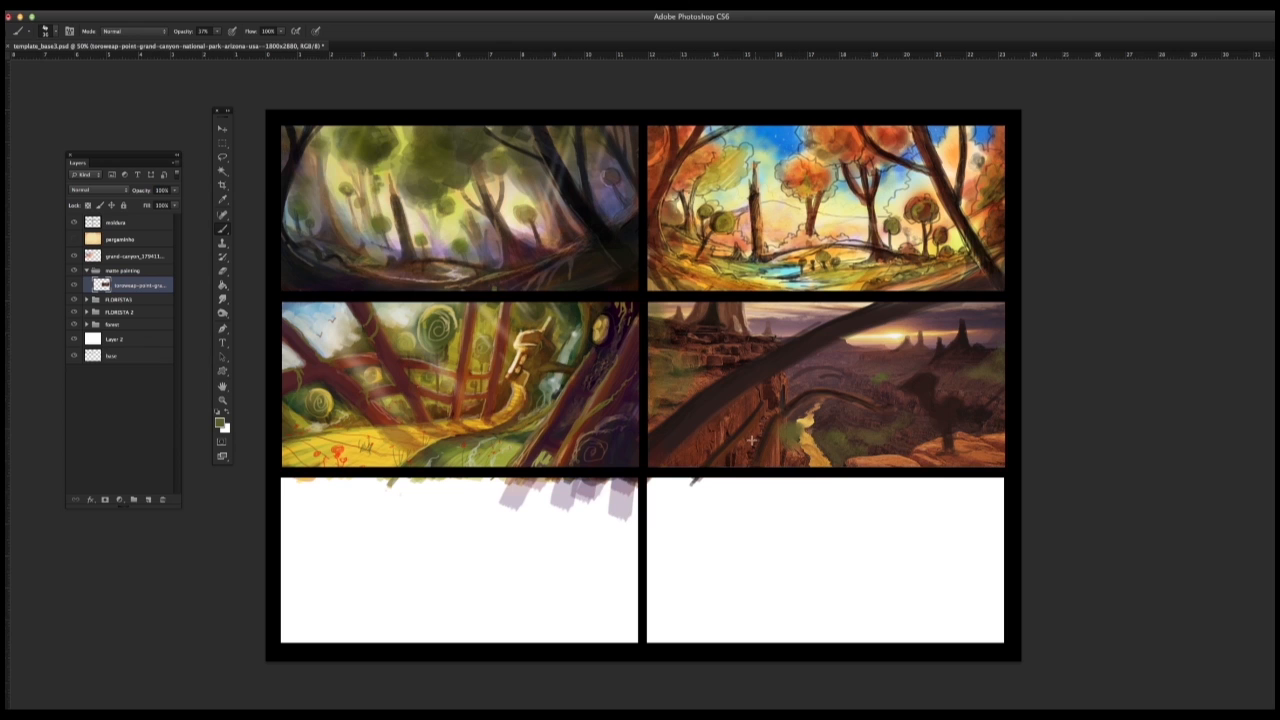
Step: Choose another textured brush tip and undo its test stroke on the cliff face below the large arch
left_click(884, 376, "alt")
right_click(787, 416)
left_click(961, 504)
left_click(760, 390, "alt")
left_click_drag(746, 431, 751, 480)
key("super+z")
Step: Adjust the brush size and paint pale vertical columns on the cliff face below the large arch
right_click(743, 467)
left_click(767, 338)
key("Return")
right_click(779, 400)
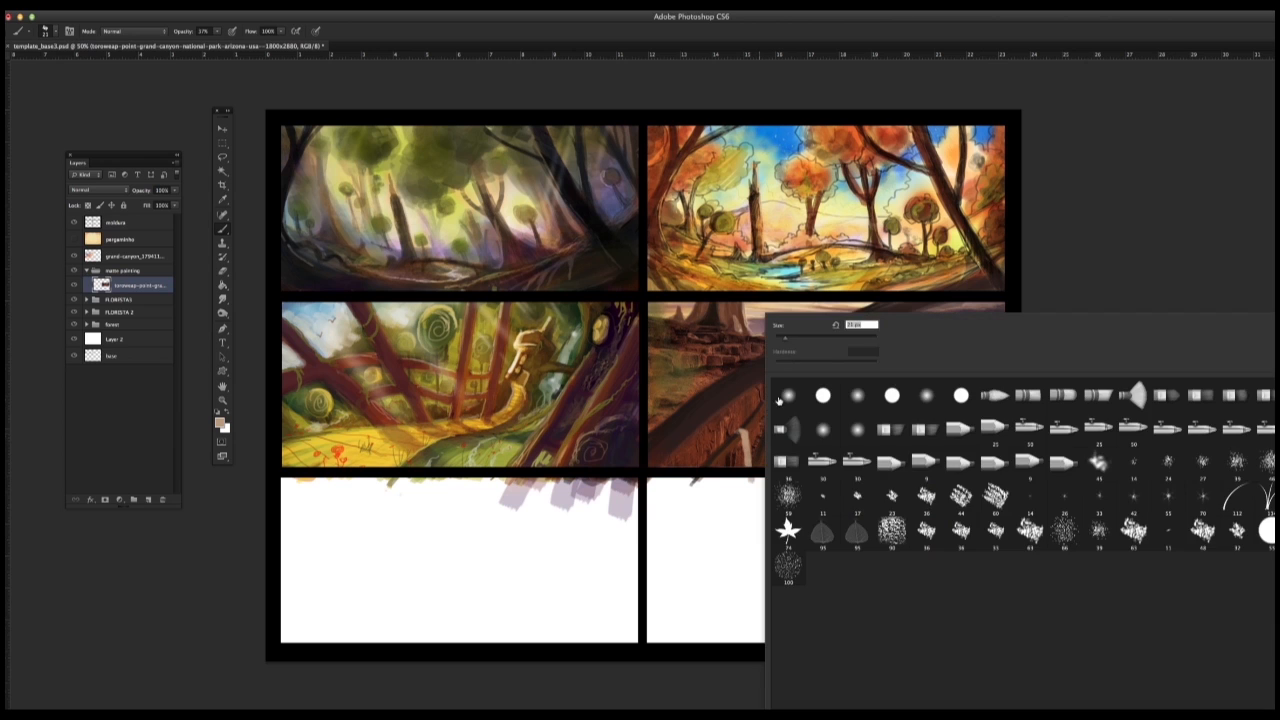
left_click(758, 404)
left_click_drag(770, 432, 773, 469)
Step: Shade beside the cliff columns, step back the unwanted strokes, and add warm light columns on the upper and lower cliff
key("d")
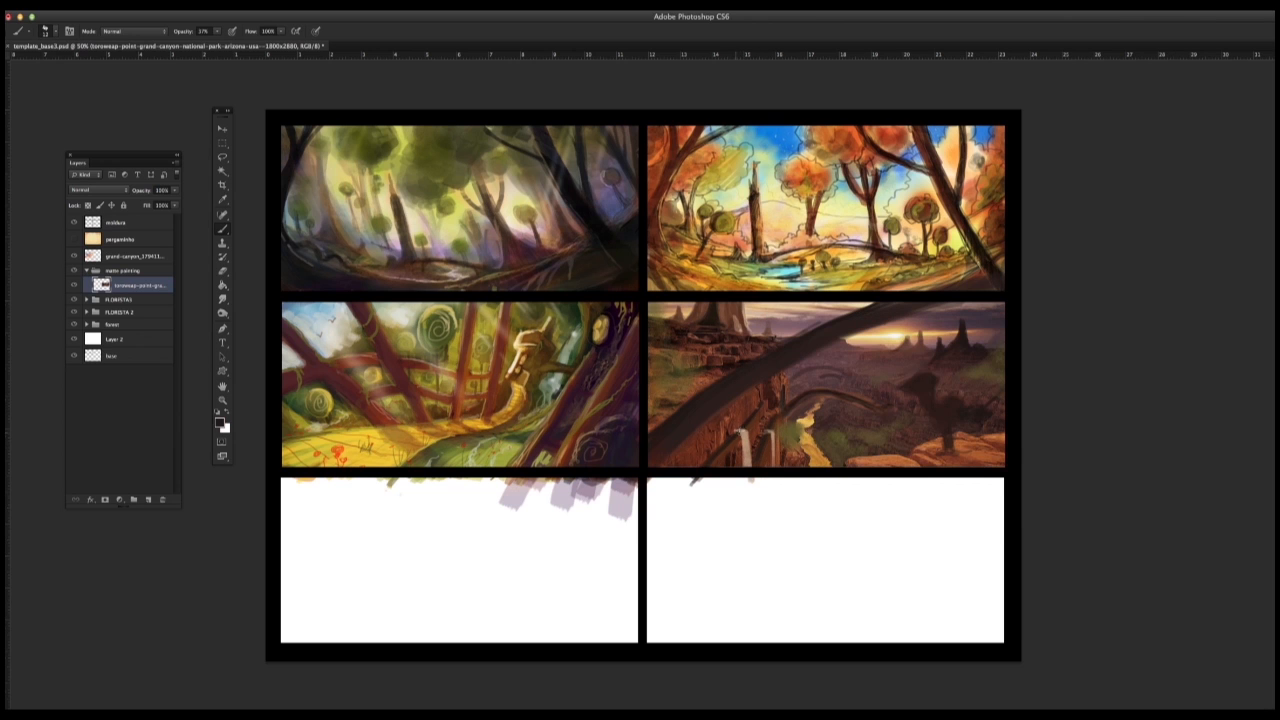
left_click(745, 448, "alt")
left_click_drag(760, 447, 766, 471)
key("super+alt+z")
key("super+alt+z")
left_click_drag(707, 351, 707, 372)
left_click_drag(771, 433, 774, 471)
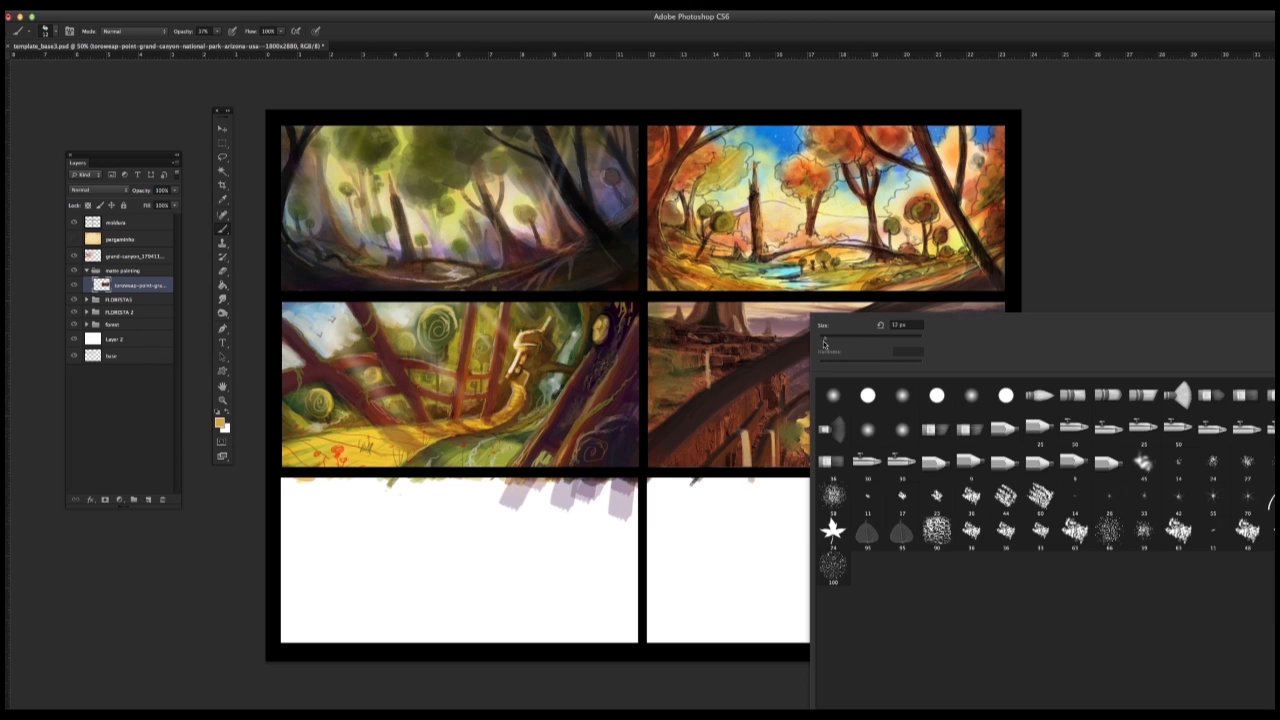
Step: Shrink the brush and add fine details to the rock spires, the upper cliff and the cliff columns
right_click(825, 340)
left_click(1070, 284)
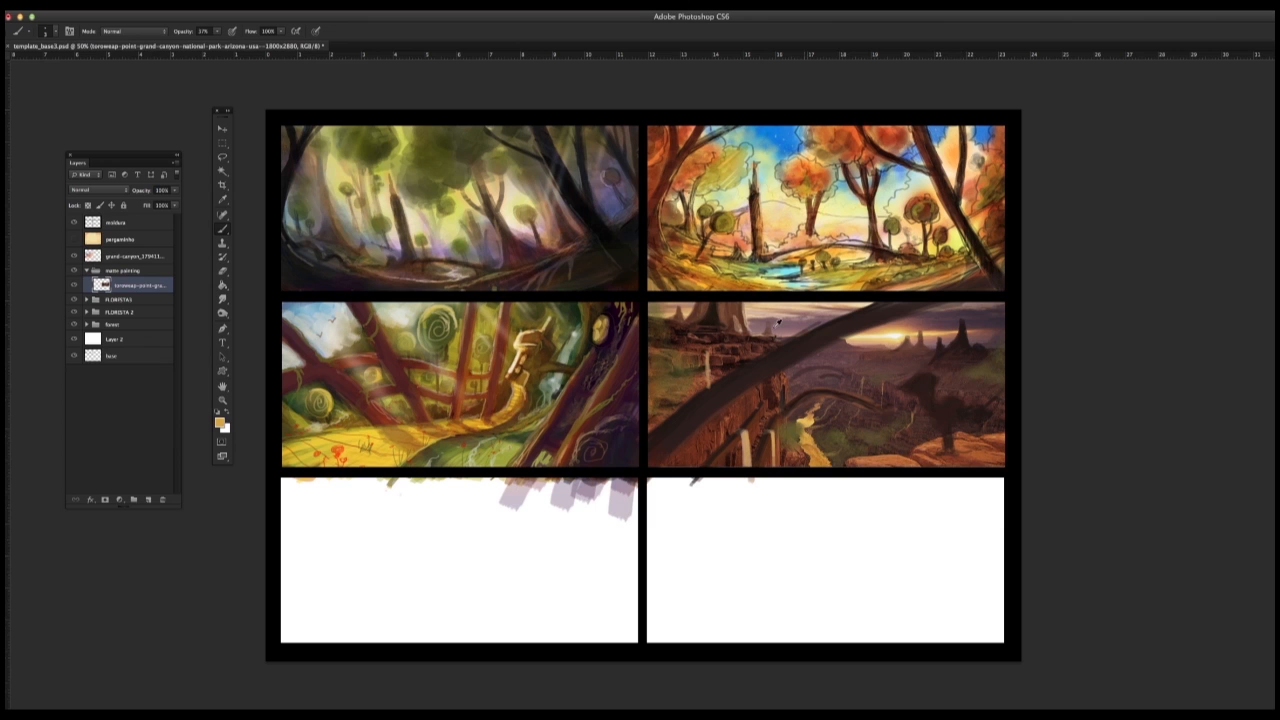
left_click(741, 304, "alt")
left_click(696, 334, "alt")
left_click(744, 334, "alt")
left_click(768, 428, "alt")
left_click(748, 441, "alt")
left_click(746, 449, "alt")
Step: Choose a different brush tip, undo its first stroke, and paint warm highlights along the large foreground arch
right_click(840, 423)
left_click(1108, 460)
left_click(1054, 257)
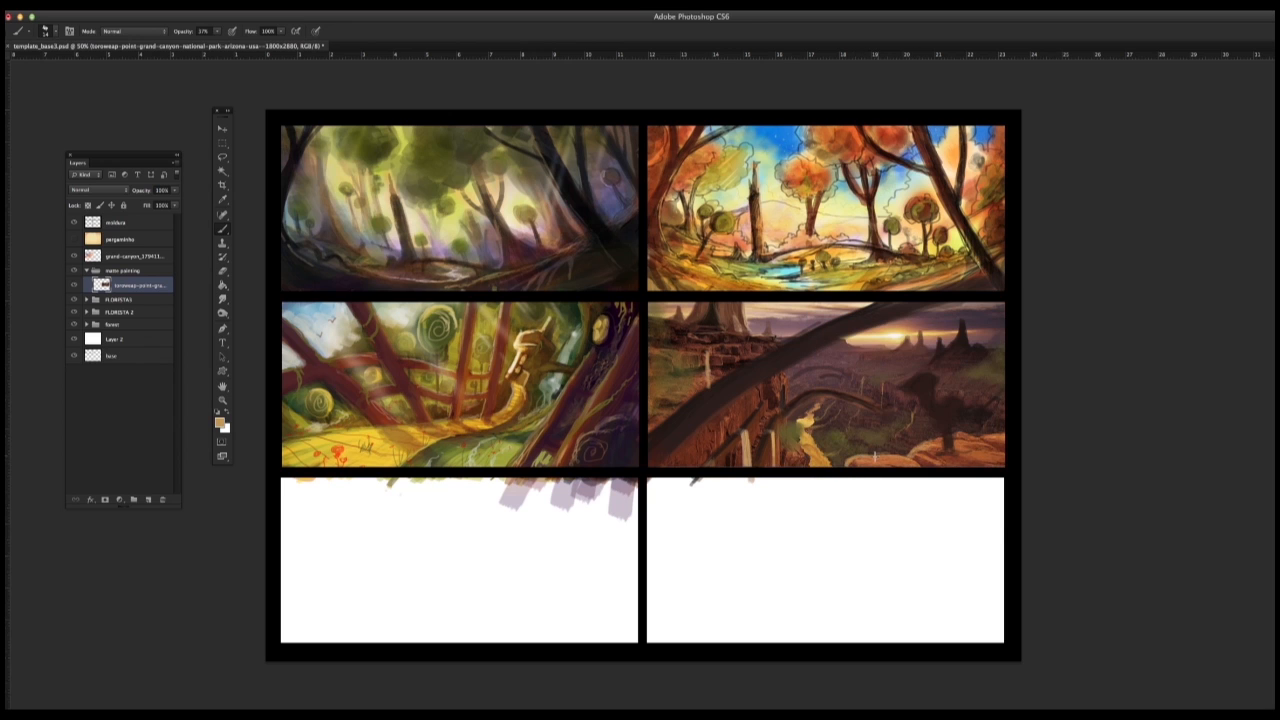
left_click_drag(676, 416, 651, 436)
key("super+z")
mouse_move(735, 399)
left_mouse_down()
mouse_move(669, 457)
mouse_move(792, 366)
mouse_move(924, 306)
left_mouse_up()
left_click_drag(690, 437, 659, 465)
Step: Reduce the brush size and draw thin light and dark grain lines along the large foreground arch
right_click(717, 418)
left_click_drag(739, 344, 734, 344)
mouse_move(692, 440)
left_mouse_down()
mouse_move(654, 470)
mouse_move(759, 378)
mouse_move(931, 305)
left_mouse_up()
left_click(741, 388, "alt")
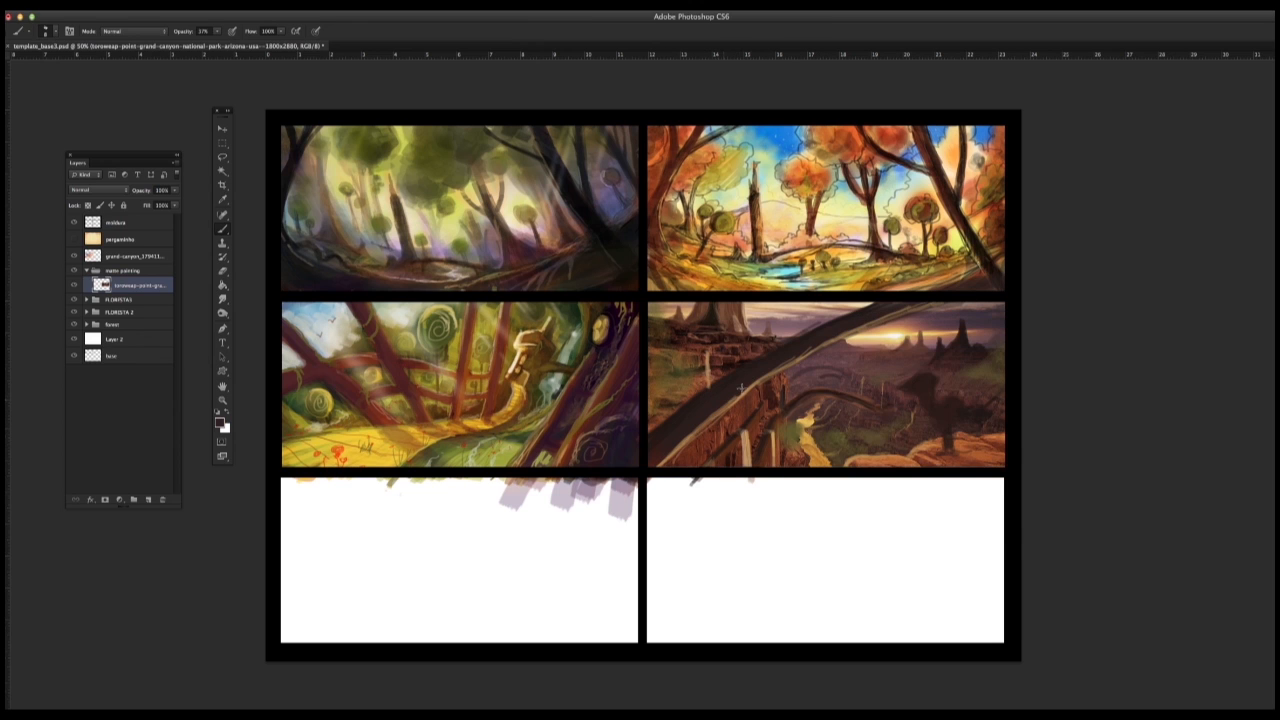
mouse_move(741, 388)
left_mouse_down()
mouse_move(688, 434)
mouse_move(755, 398)
mouse_move(803, 349)
left_mouse_up()
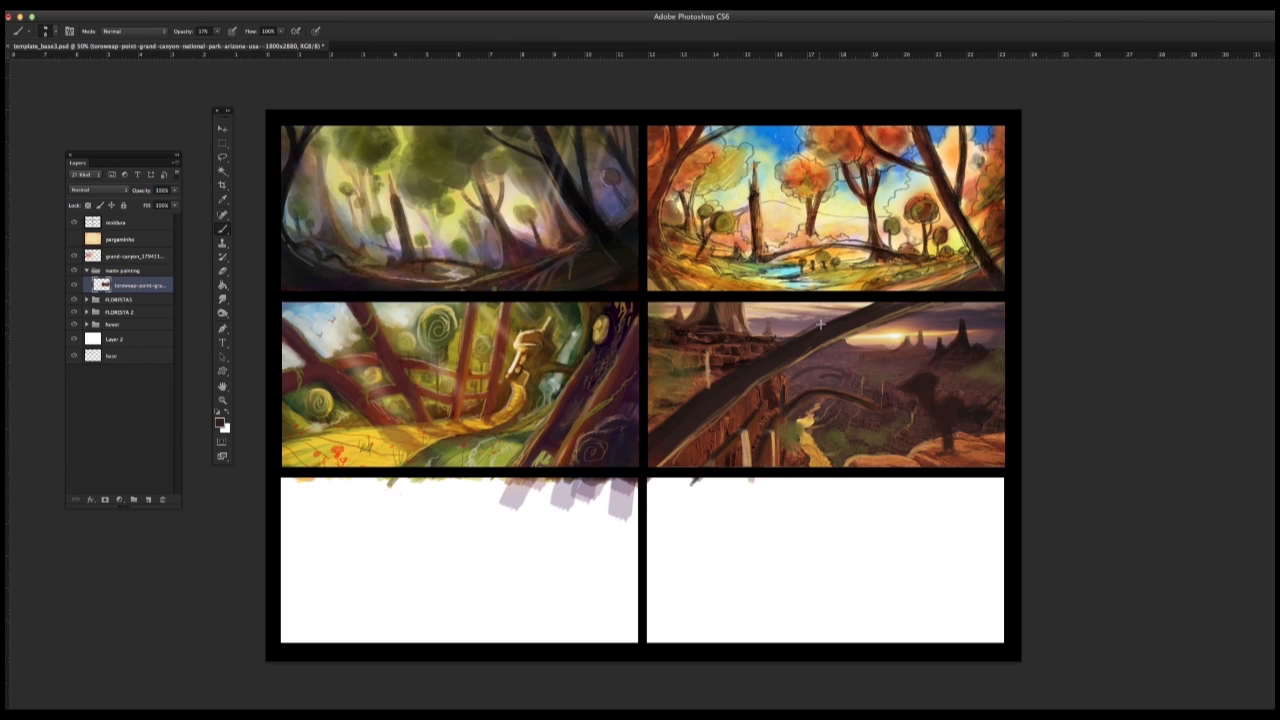
left_click_drag(708, 421, 668, 464)
left_click(668, 452, "alt")
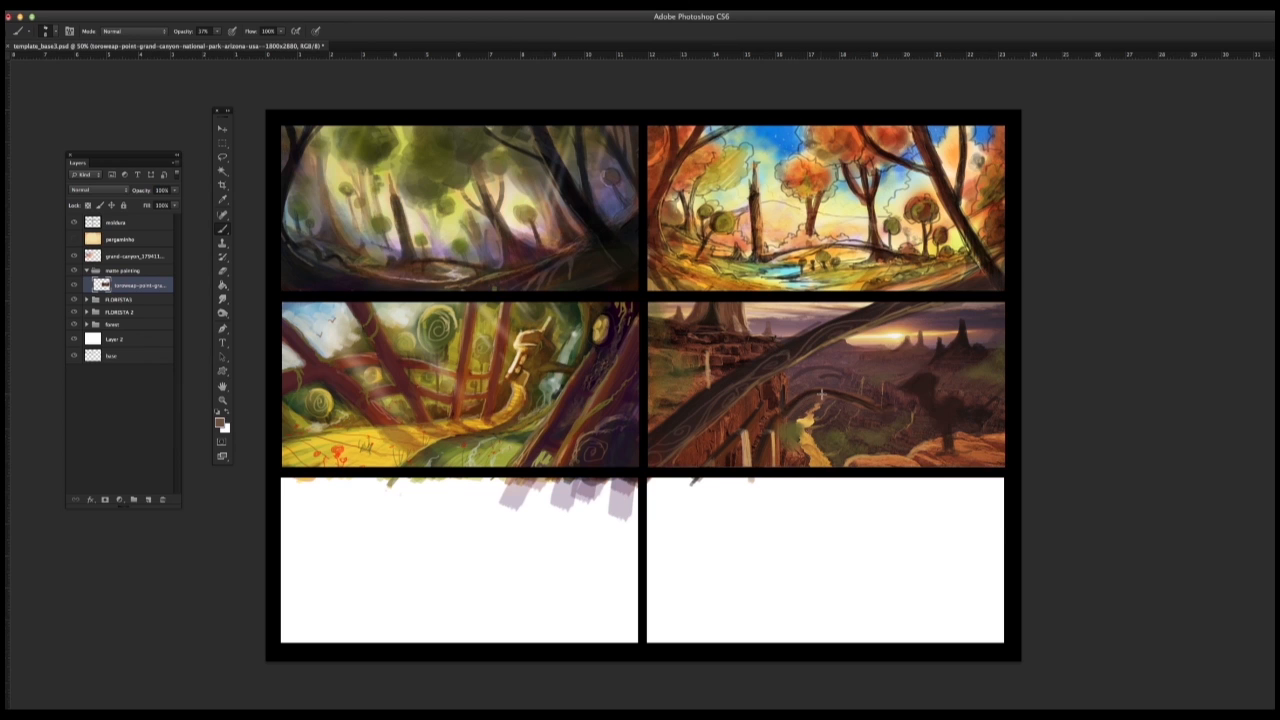
Step: Add fine contour lines and shading to the smaller arches beside the canyon river
left_click(795, 410, "alt")
left_click(816, 388, "alt")
left_click(810, 393, "alt")
left_click(817, 372, "alt")
left_click(794, 379, "alt")
left_click(822, 378, "alt")
left_click(805, 382, "alt")
Step: Choose a chalky brush tip and paint muted green foliage over the foreground cliff beside the large arch
right_click(601, 532)
left_click(761, 497)
left_click(588, 536)
left_click(808, 408, "alt")
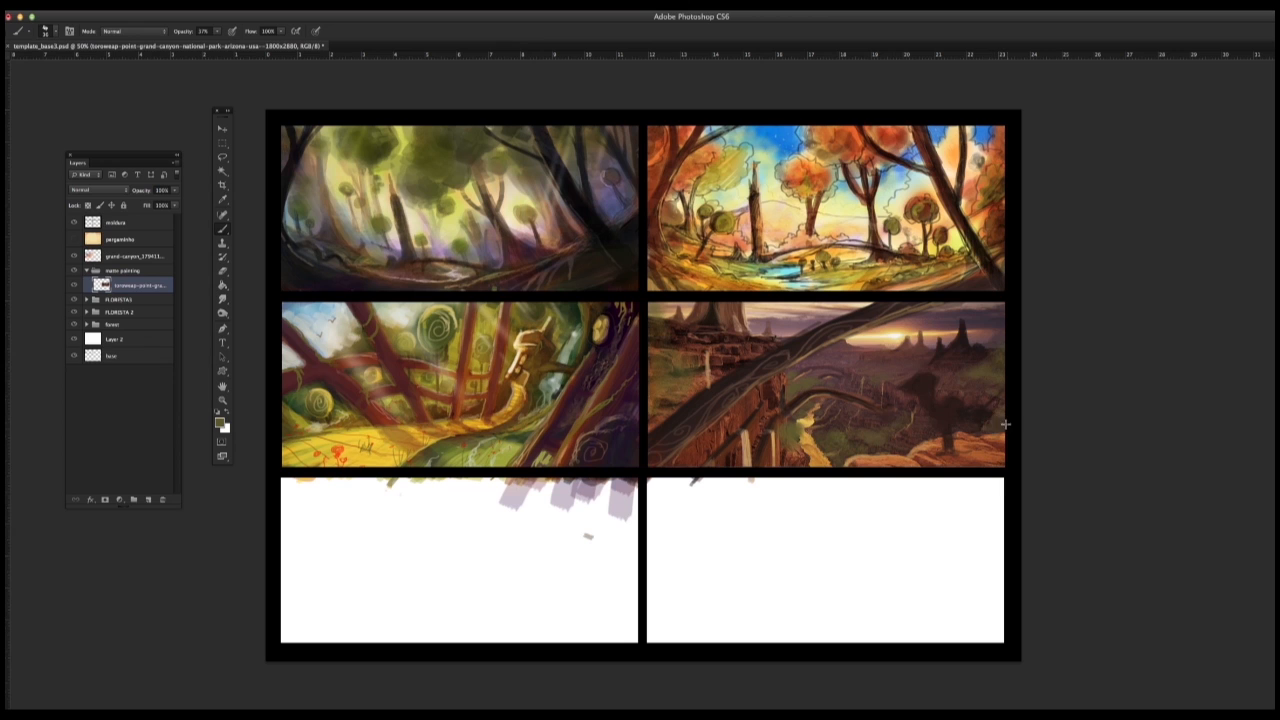
mouse_move(648, 330)
left_mouse_down()
mouse_move(684, 374)
mouse_move(655, 378)
mouse_move(665, 399)
mouse_move(652, 415)
left_mouse_up()
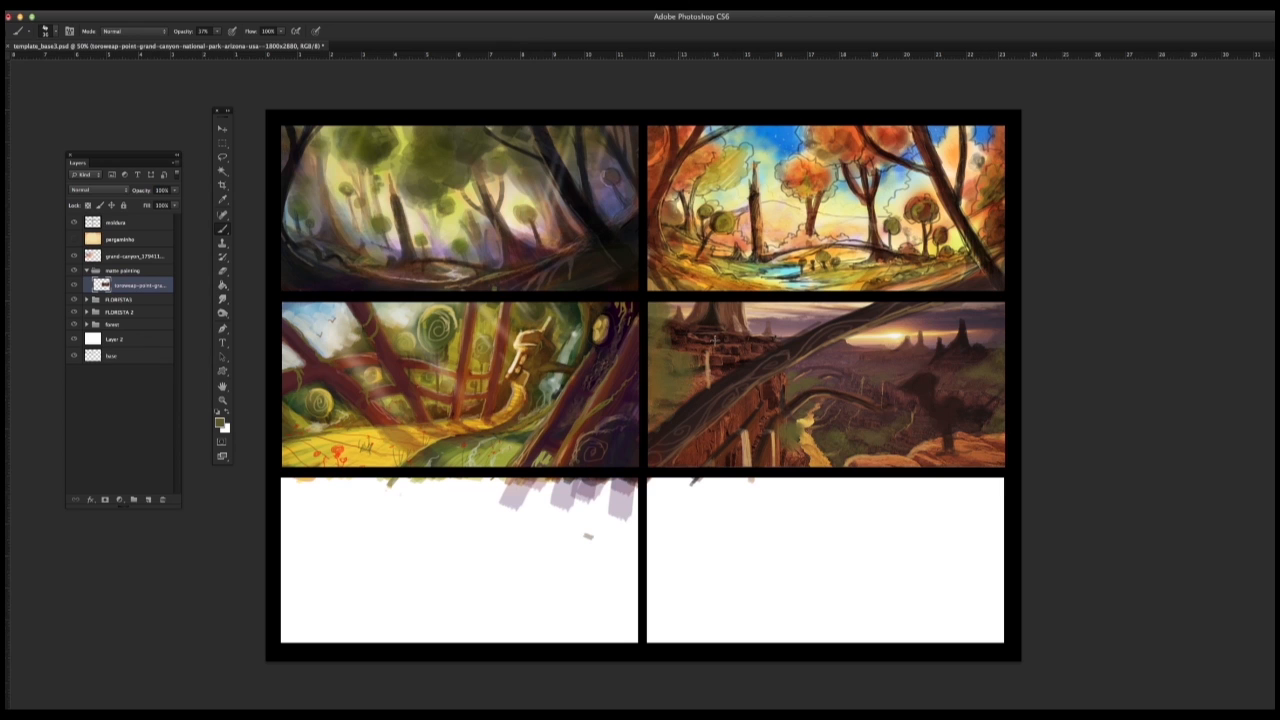
left_click(526, 435, "alt")
mouse_move(658, 343)
left_mouse_down()
mouse_move(653, 310)
mouse_move(691, 385)
mouse_move(654, 416)
left_mouse_up()
left_click(678, 416, "alt")
left_click(662, 380, "alt")
left_click(795, 430, "alt")
Step: Sample a dark colour from the neighbouring forest thumbnail and shade the foreground foliage around the base of the arch
left_click(578, 312, "alt")
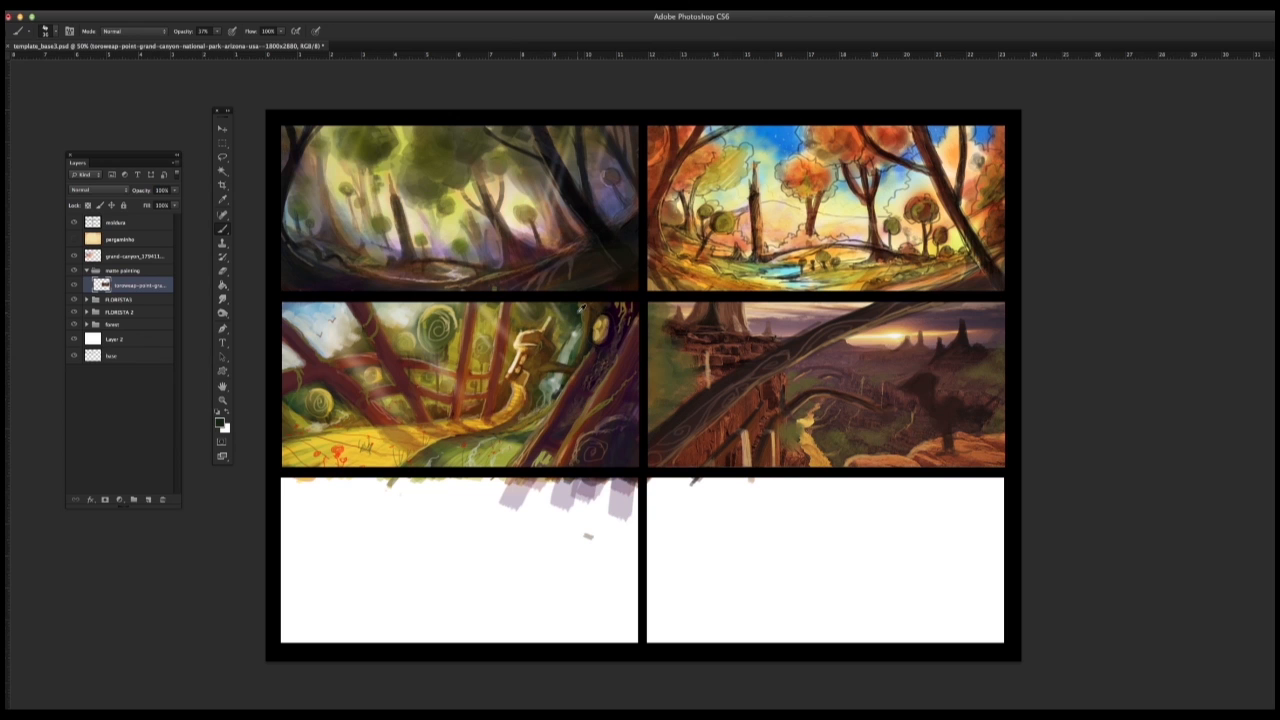
mouse_move(660, 352)
left_mouse_down()
mouse_move(661, 415)
mouse_move(698, 458)
mouse_move(676, 398)
mouse_move(703, 436)
mouse_move(657, 386)
left_mouse_up()
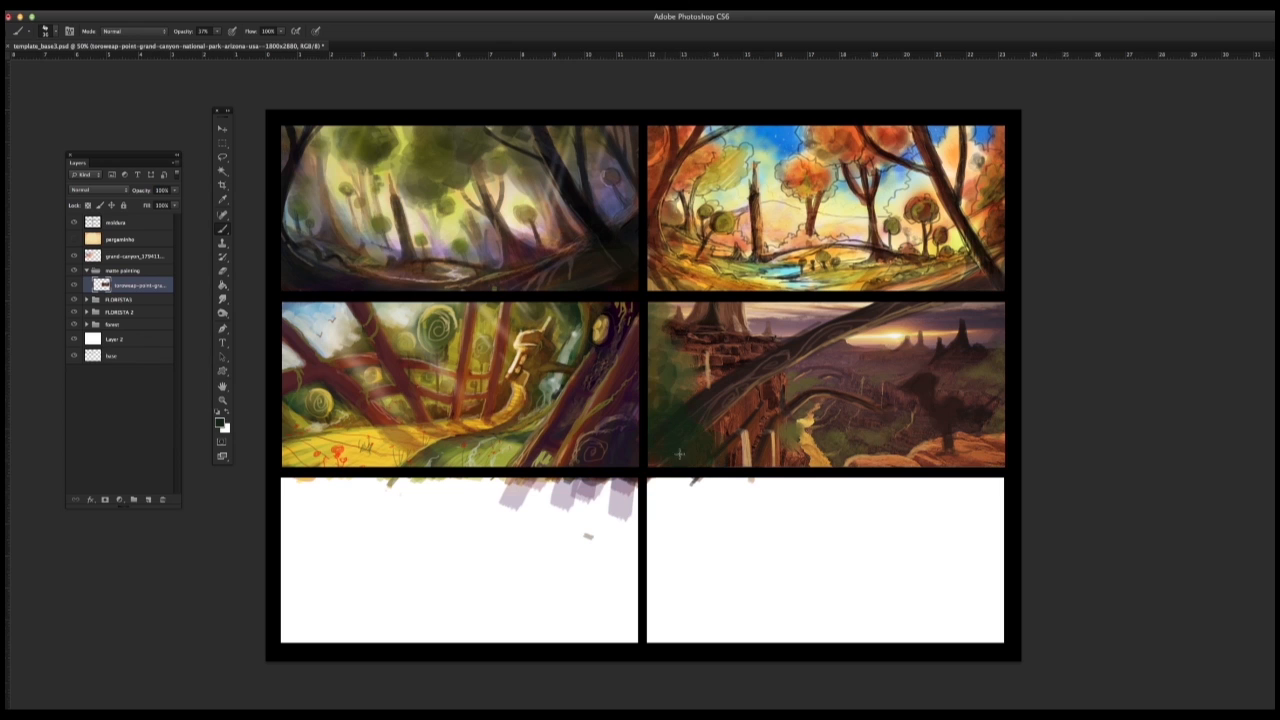
mouse_move(672, 312)
left_mouse_down()
mouse_move(658, 312)
mouse_move(654, 358)
mouse_move(692, 424)
left_mouse_up()
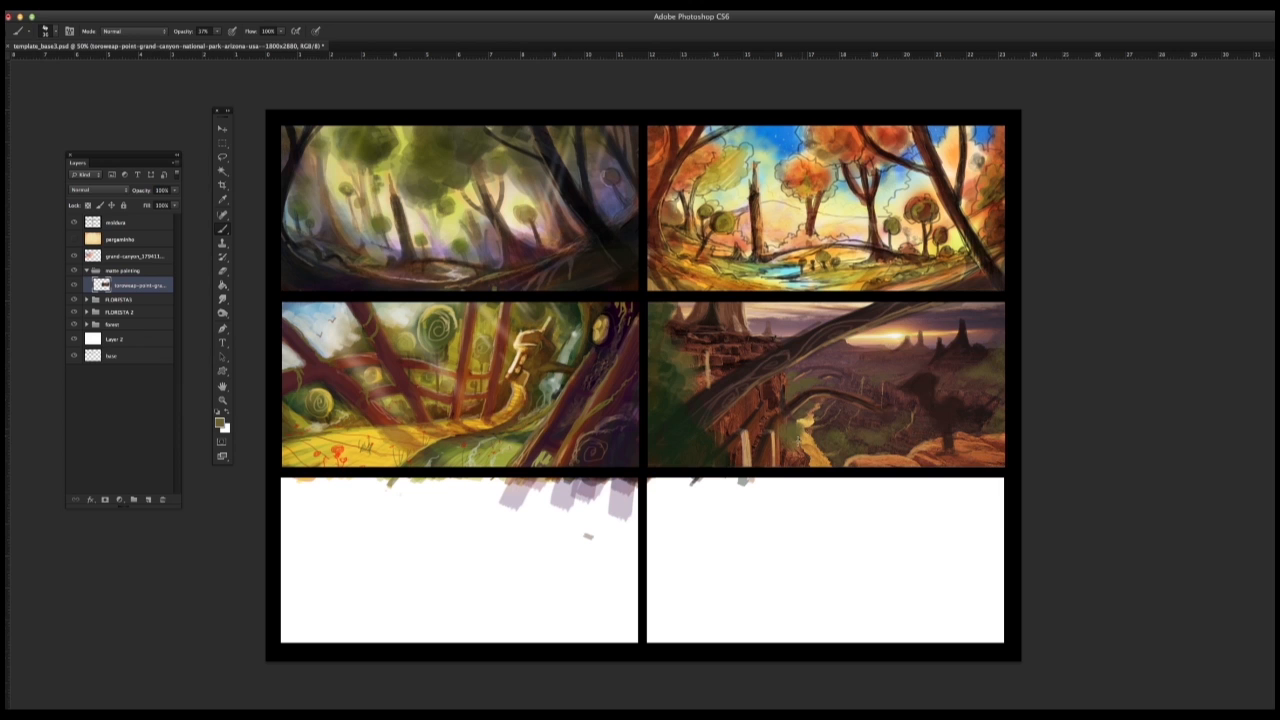
Step: Reduce the brush size and add thin light accents to the foreground foliage and cliff edge
right_click(718, 380)
left_click(724, 339)
left_click(1054, 236)
left_click(711, 360, "alt")
left_click_drag(692, 356, 682, 388)
right_click(685, 380)
left_click(704, 340)
left_click(668, 318)
left_click(725, 462, "alt")
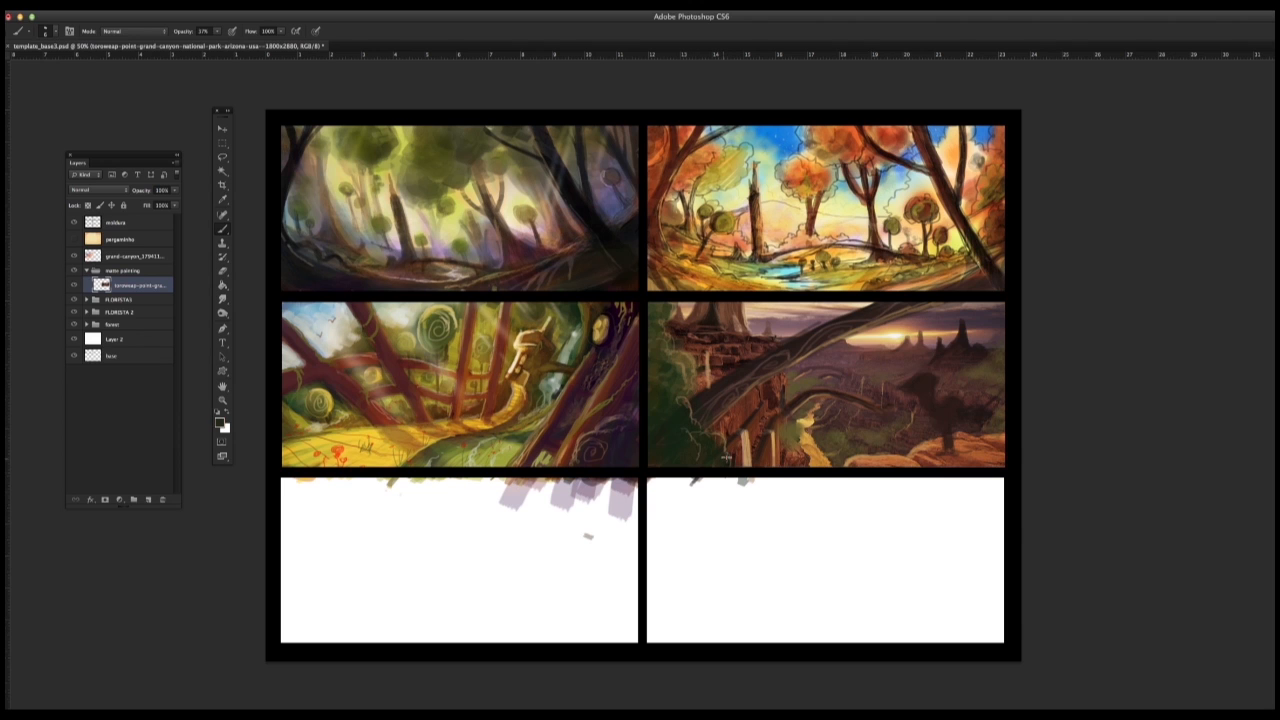
Step: Switch to a chalky brush tip and dab lighter green leaf clumps over the dark foreground foliage
right_click(878, 446)
left_click(840, 461)
left_click(662, 351, "alt")
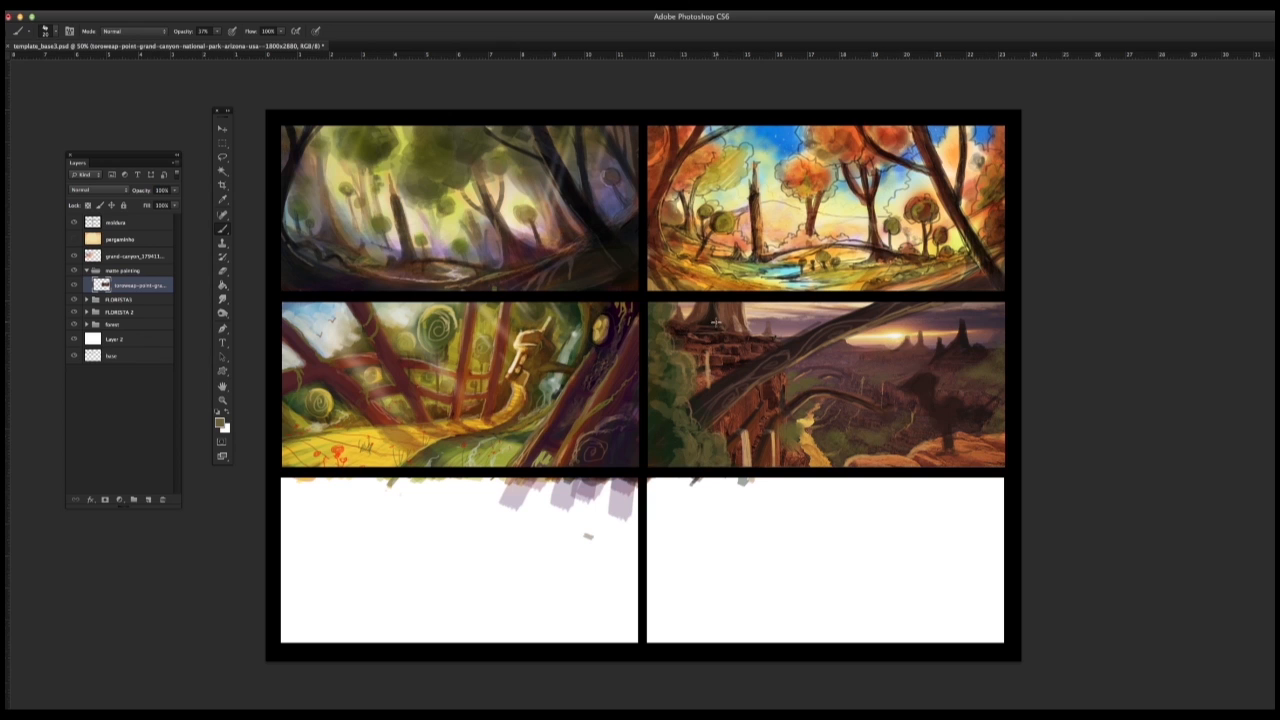
left_click(706, 392, "alt")
Step: Shrink the brush and paint small dark and light structural details on the distant and foreground rock spires
right_click(953, 437)
left_click_drag(832, 343, 826, 344)
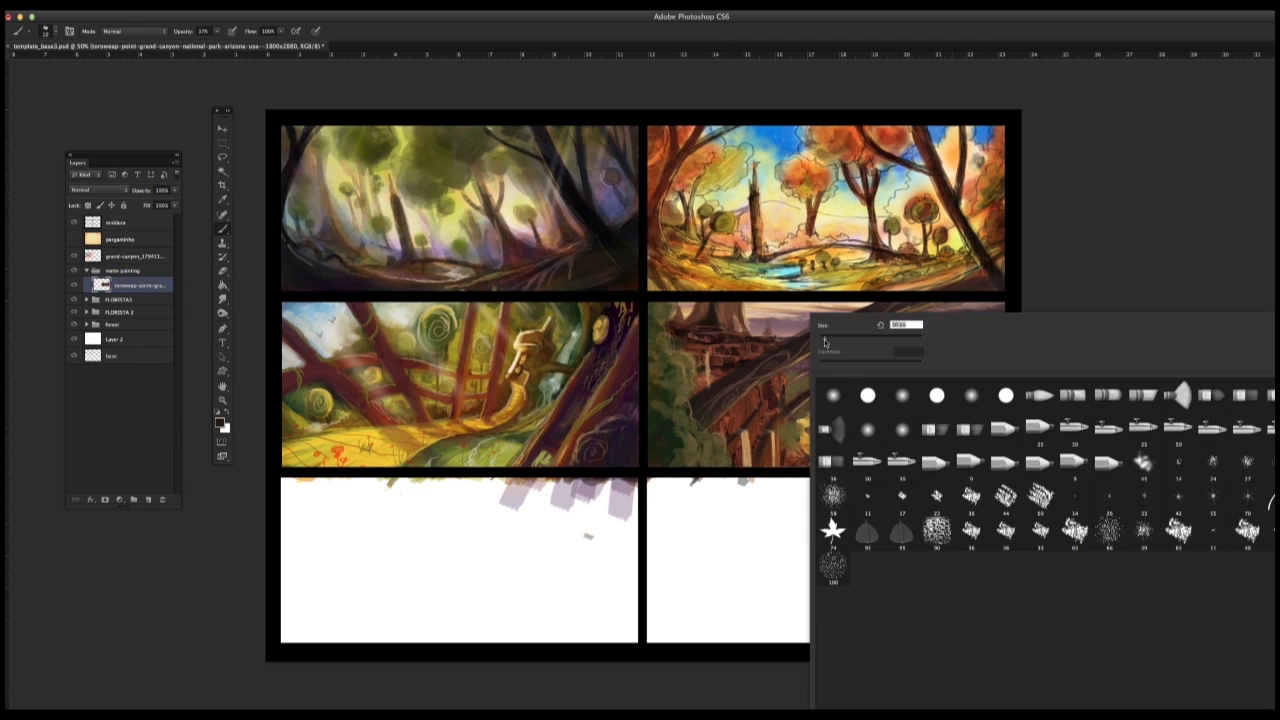
left_click(1058, 294)
left_click(891, 373, "alt")
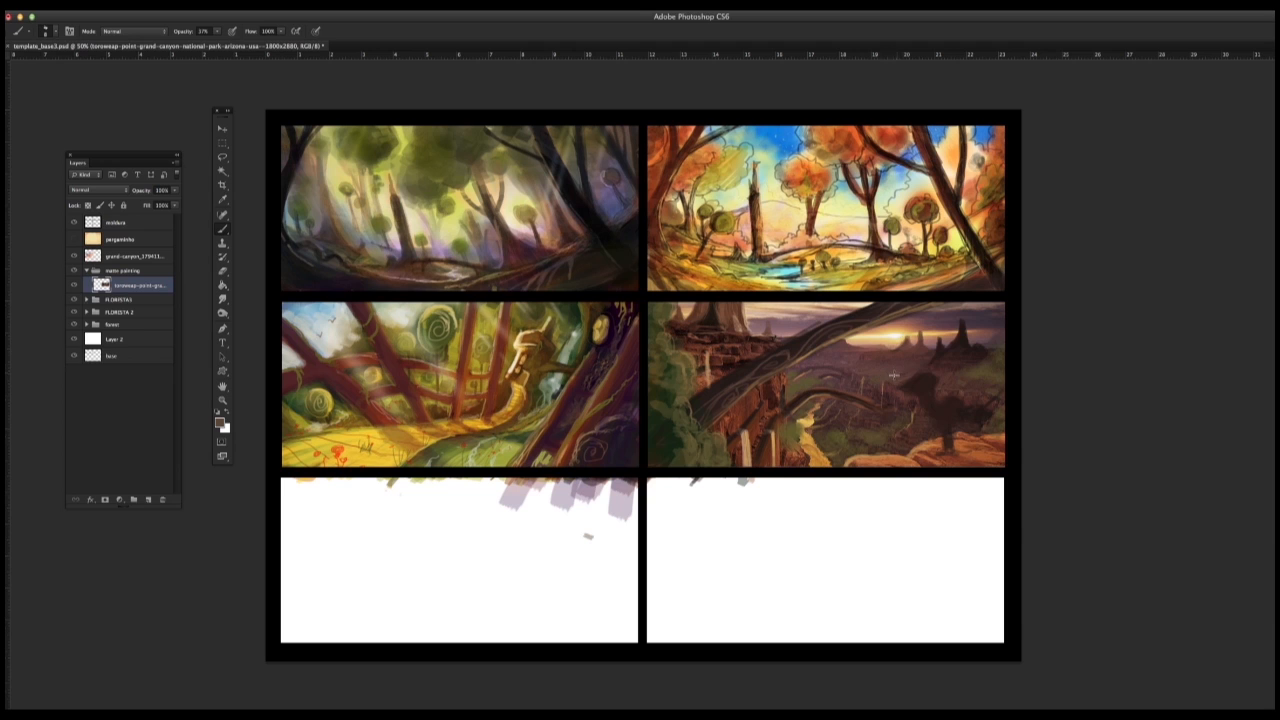
left_click(942, 350, "alt")
left_click(938, 352, "alt")
left_click(928, 330, "alt")
left_click(712, 306, "alt")
Step: Add a new layer above the canyon photo and try long grey strokes across the scene, undoing the unwanted attempts
left_click(148, 499)
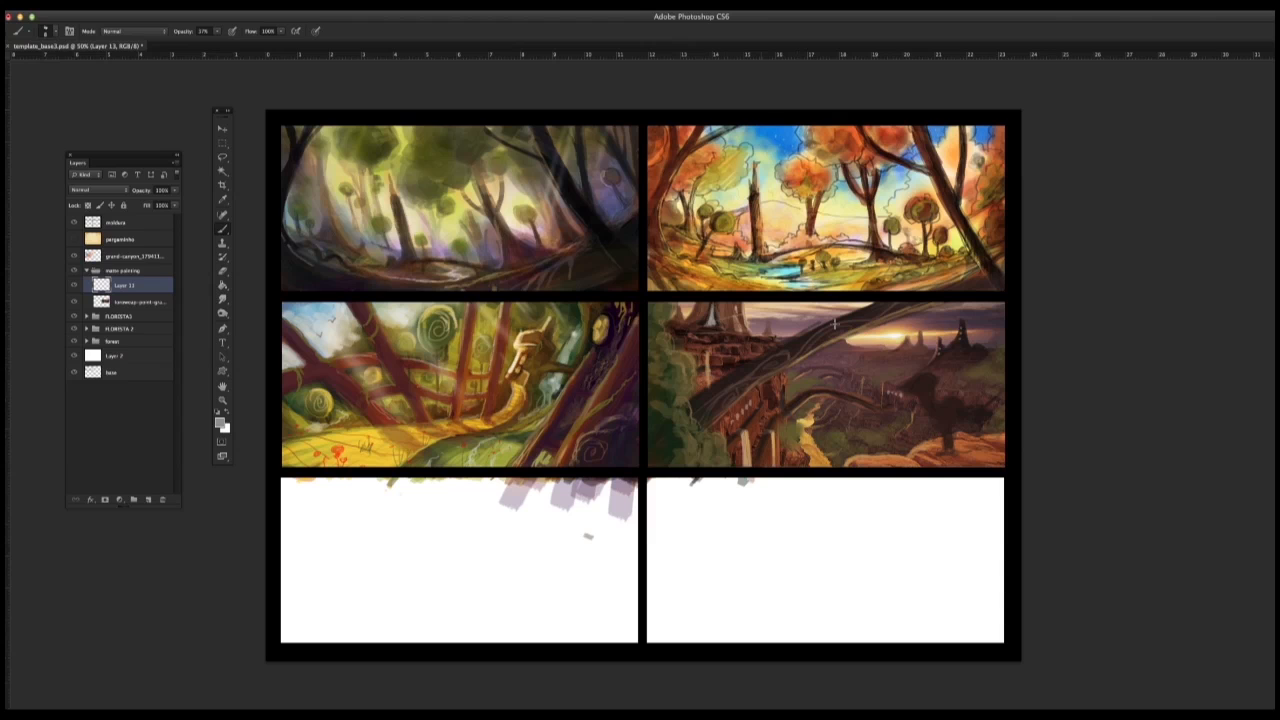
left_click_drag(737, 360, 1003, 347)
key("super+z")
left_click_drag(772, 372, 994, 342)
key("super+z")
left_click_drag(766, 328, 692, 401)
key("super+z")
left_click_drag(710, 418, 964, 381)
key("super+z")
left_click_drag(680, 405, 1003, 349)
key("super+z")
left_click_drag(770, 366, 746, 412)
key("super+z")
mouse_move(710, 350)
left_mouse_down()
mouse_move(709, 370)
mouse_move(890, 366)
left_mouse_up()
key("super+z")
left_click_drag(696, 394, 948, 375)
key("super+z")
mouse_move(694, 395)
left_mouse_down()
mouse_move(730, 402)
mouse_move(937, 367)
left_mouse_up()
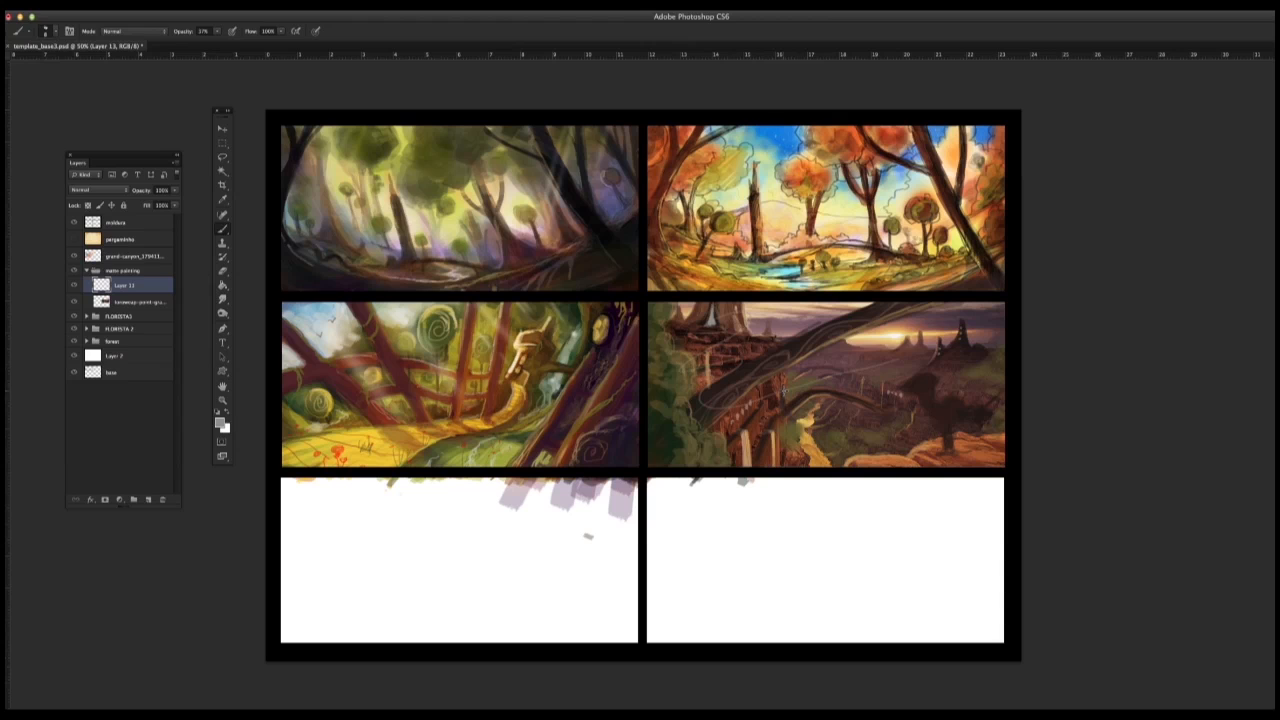
Step: Select a hard round Eraser tip and swap the colours so white is the foreground
left_click(222, 271)
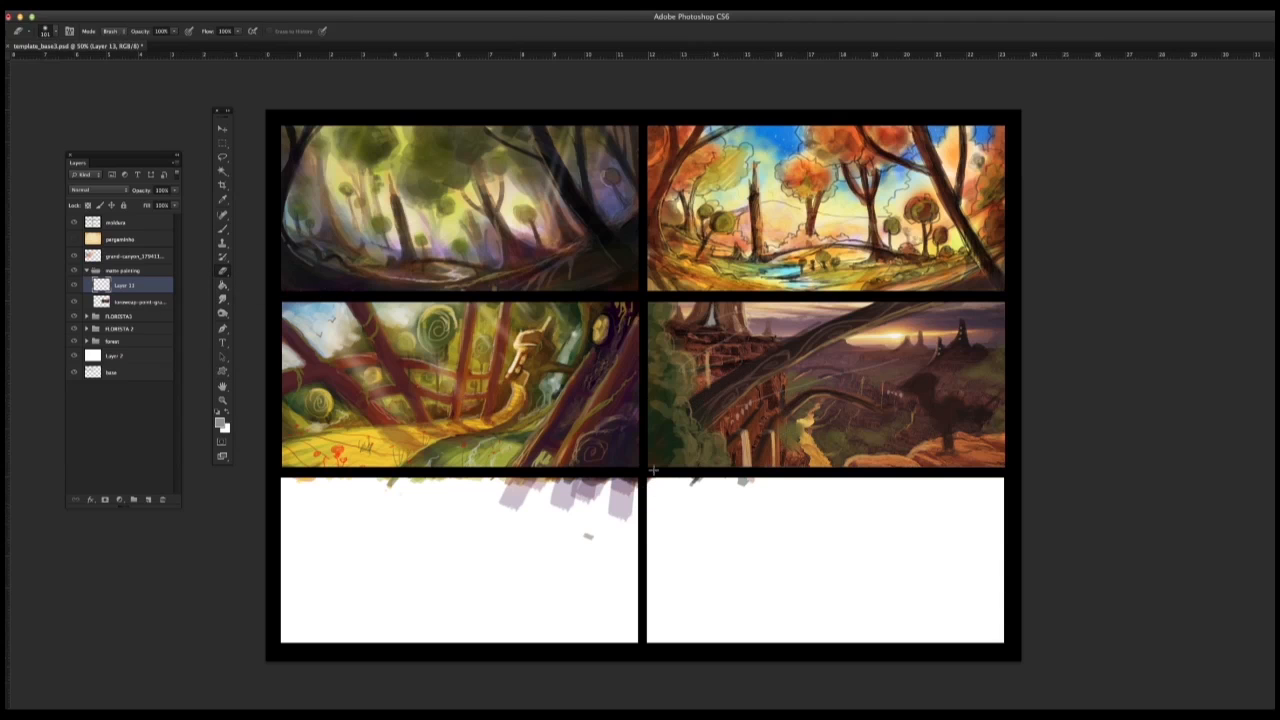
right_click(787, 392)
left_click(828, 396)
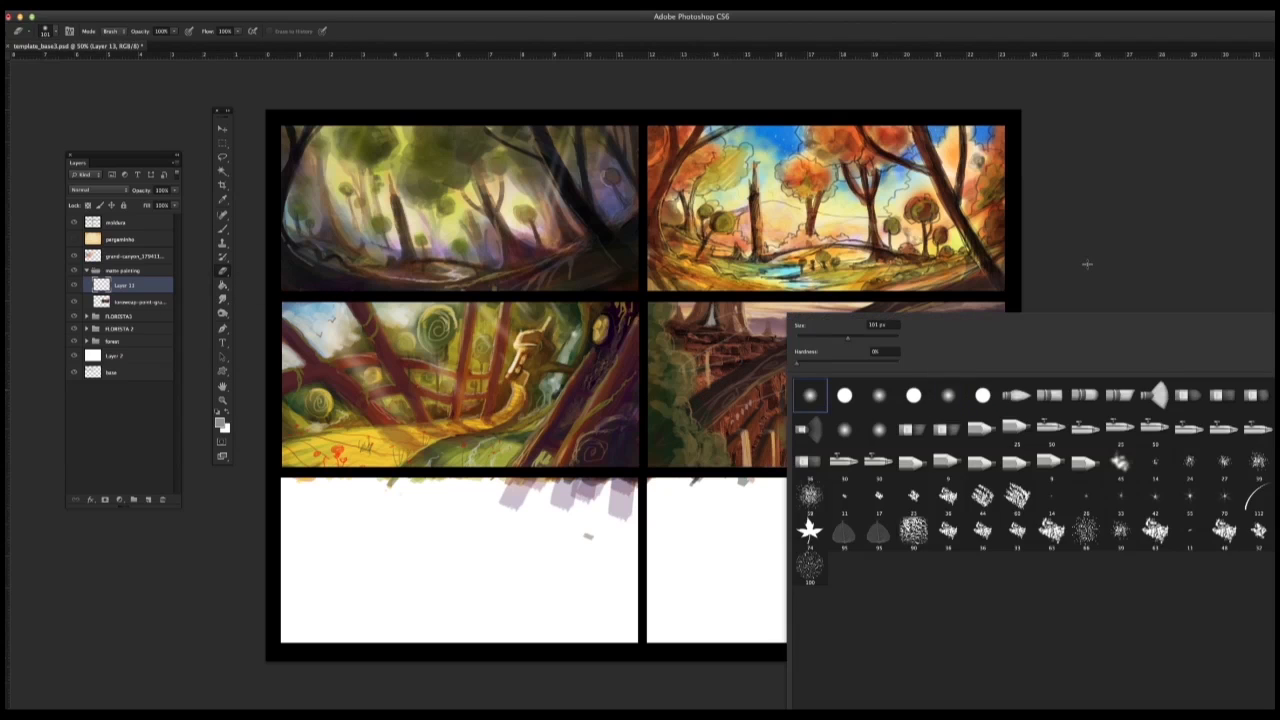
left_click(1088, 264)
left_click(227, 411)
right_click(812, 400)
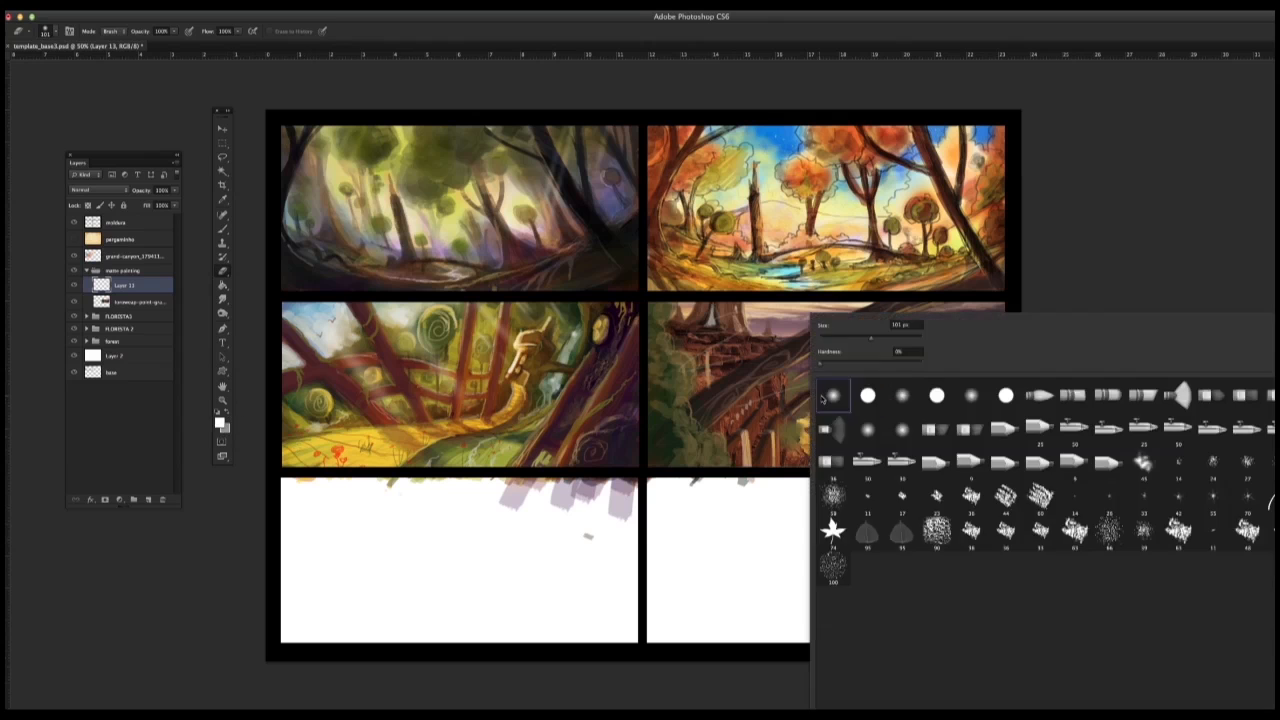
double_click(870, 396)
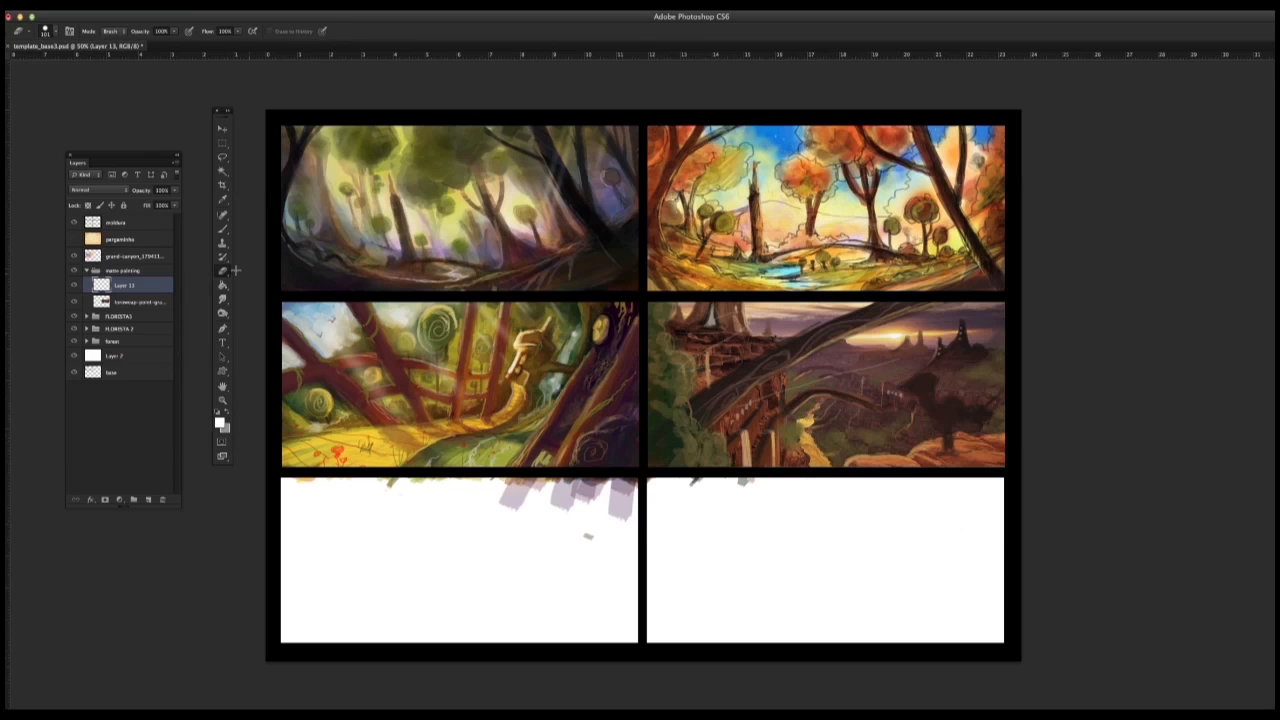
Step: Return to the Brush tool, choose a hard round tip, and paint a small white mark above the distant canyon
left_click(223, 230)
right_click(902, 366)
left_click(799, 410)
right_click(867, 394)
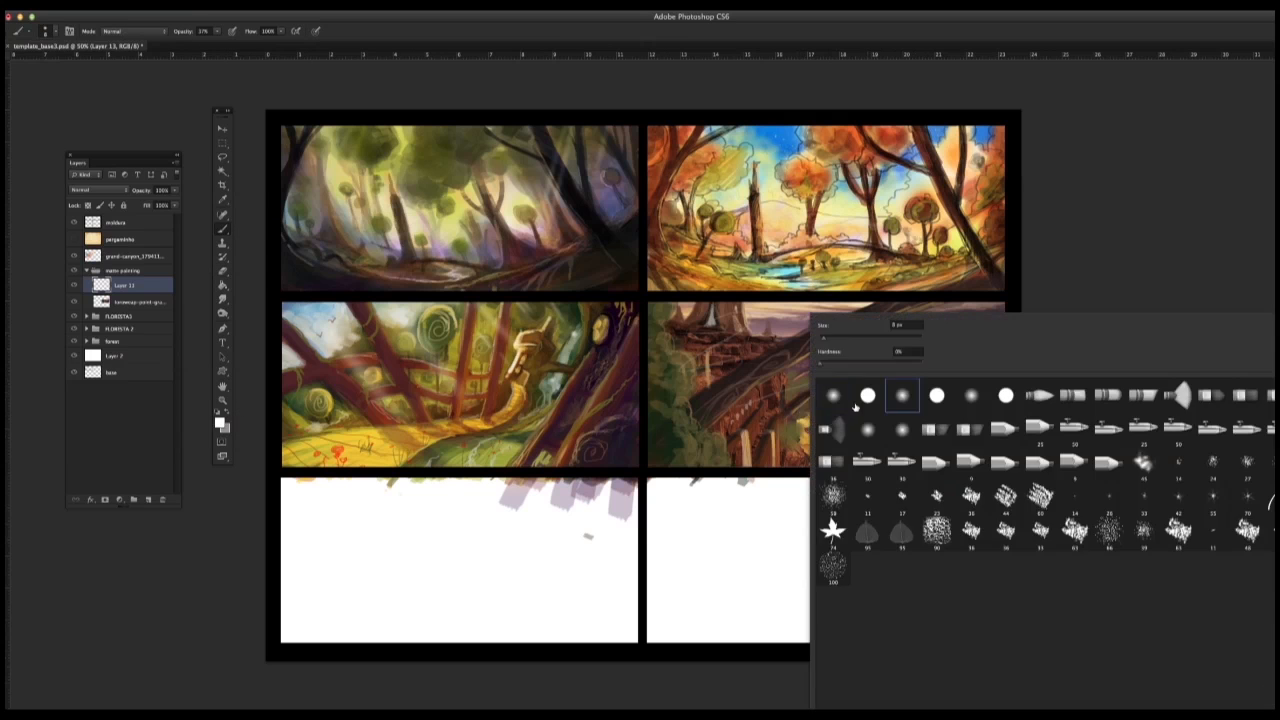
double_click(829, 403)
right_click(828, 417)
double_click(828, 421)
right_click(832, 418)
double_click(868, 397)
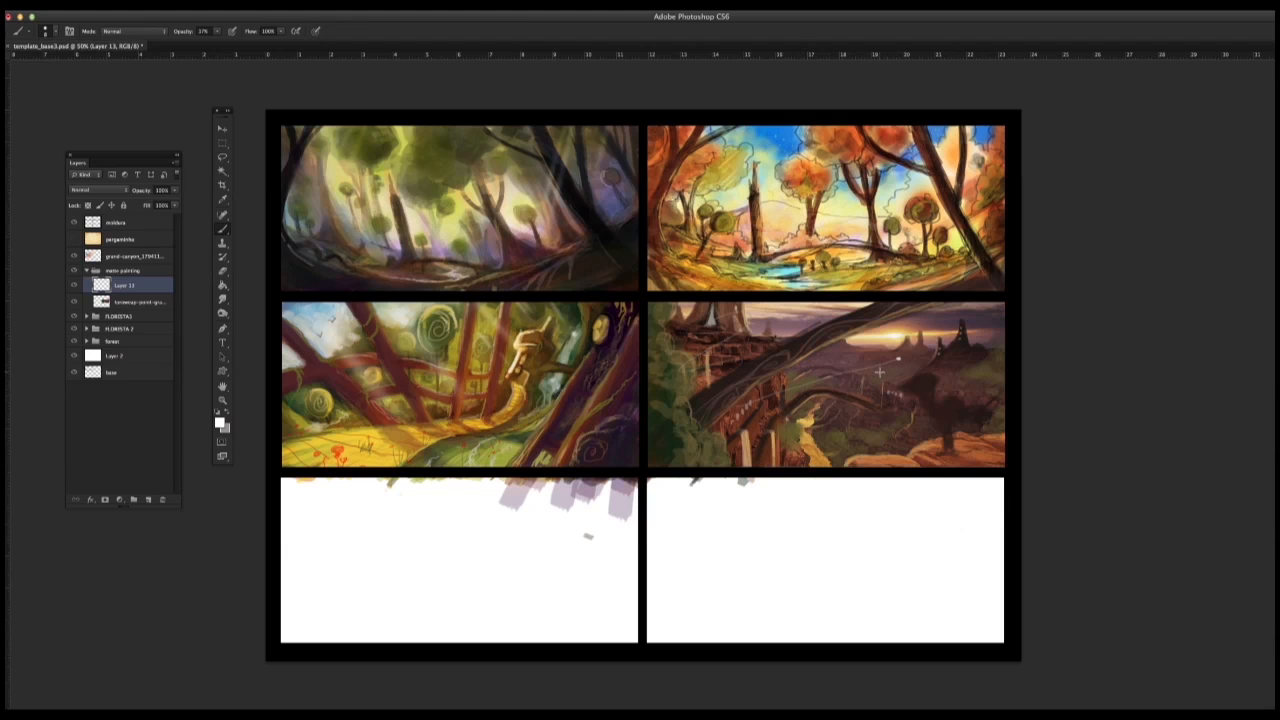
Step: Switch to a small textured brush tip and add another small white mark near the foreground rocks
right_click(836, 447)
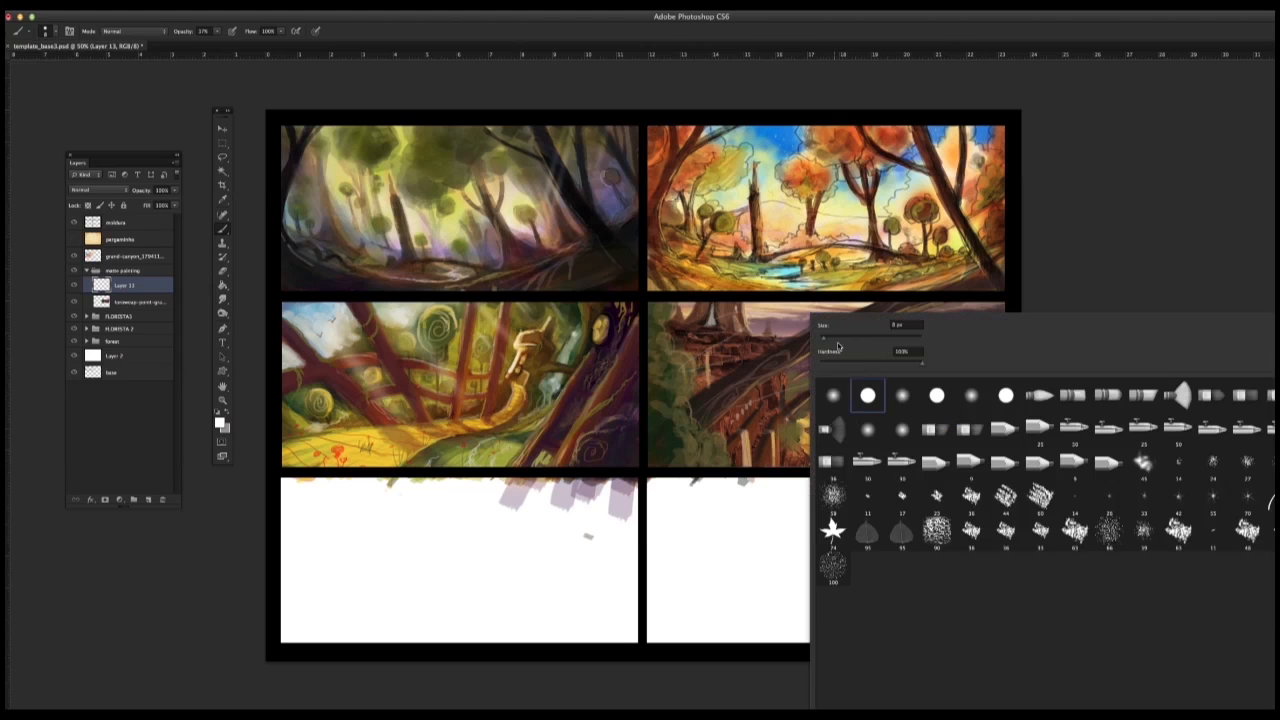
left_click(963, 500)
left_click(1090, 265)
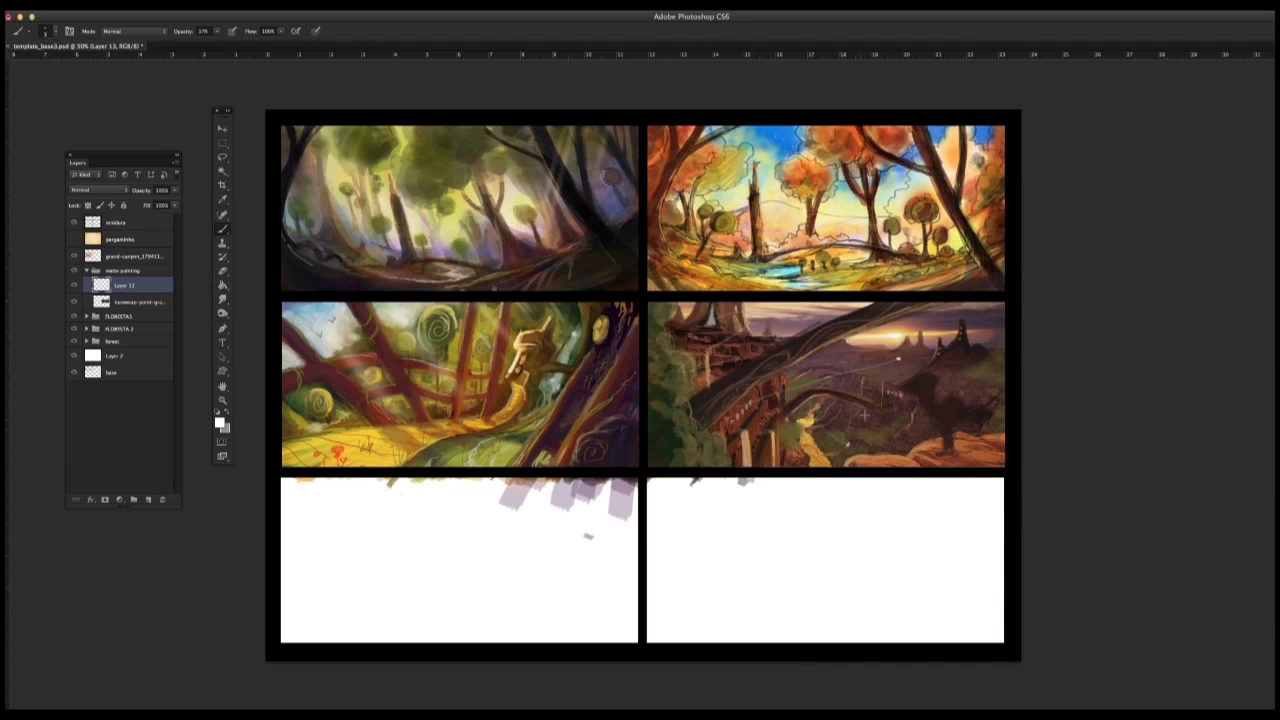
Step: Try brushing a white glow into a lassoed patch of sky beside the foreground spires, and undo it
left_click(223, 158)
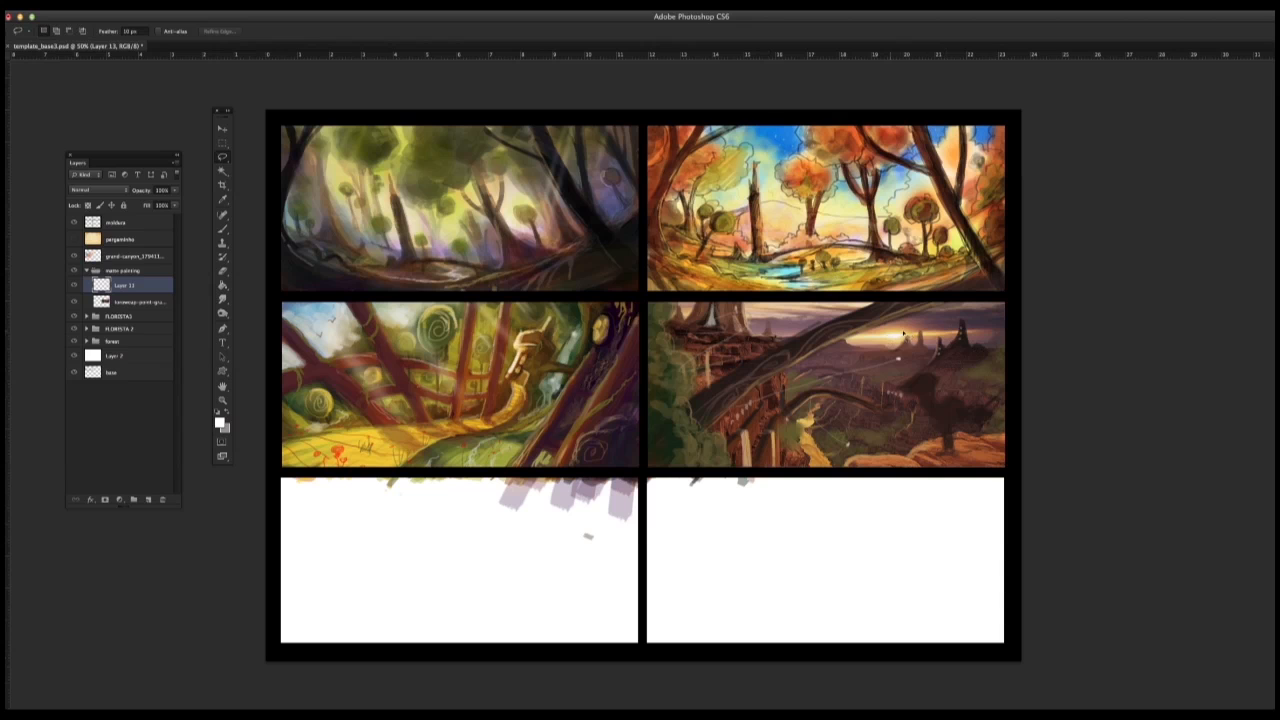
mouse_move(783, 342)
left_mouse_down()
mouse_move(845, 320)
mouse_move(760, 300)
mouse_move(780, 320)
left_mouse_up()
left_click(767, 238)
left_click(223, 229)
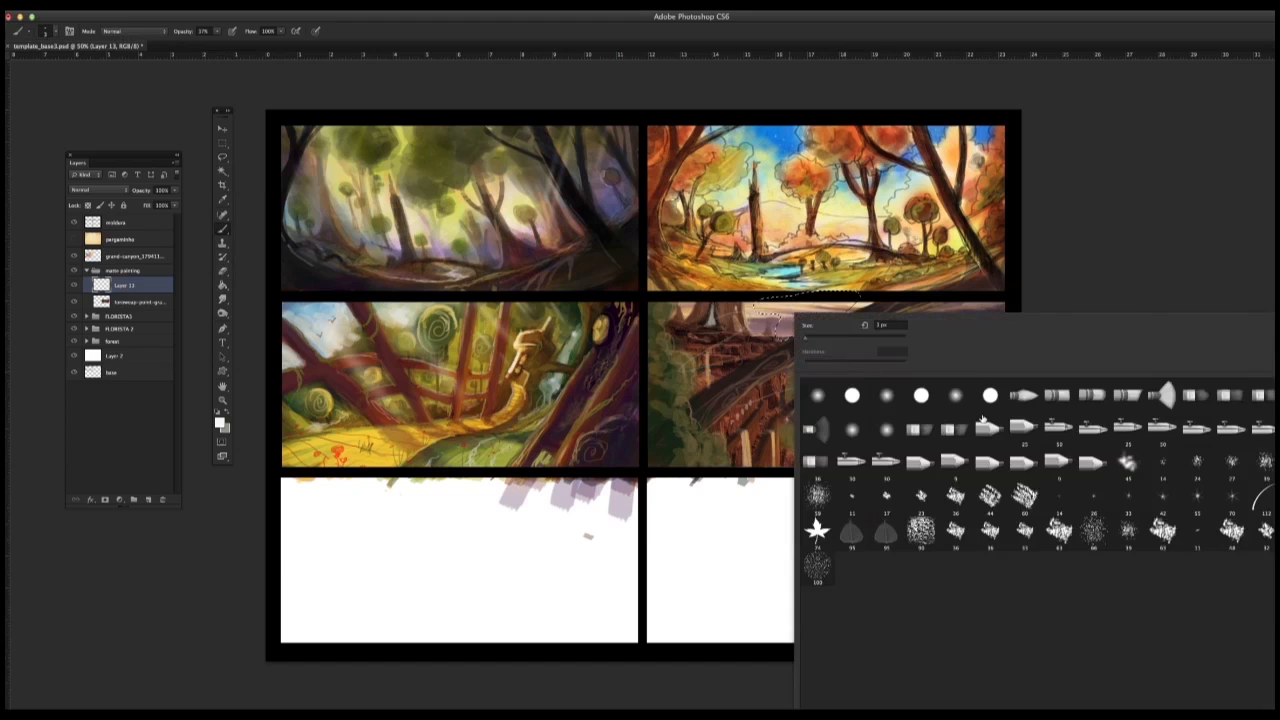
right_click(798, 316)
left_click(839, 339)
mouse_move(790, 308)
left_mouse_down()
mouse_move(823, 312)
mouse_move(802, 322)
left_mouse_up()
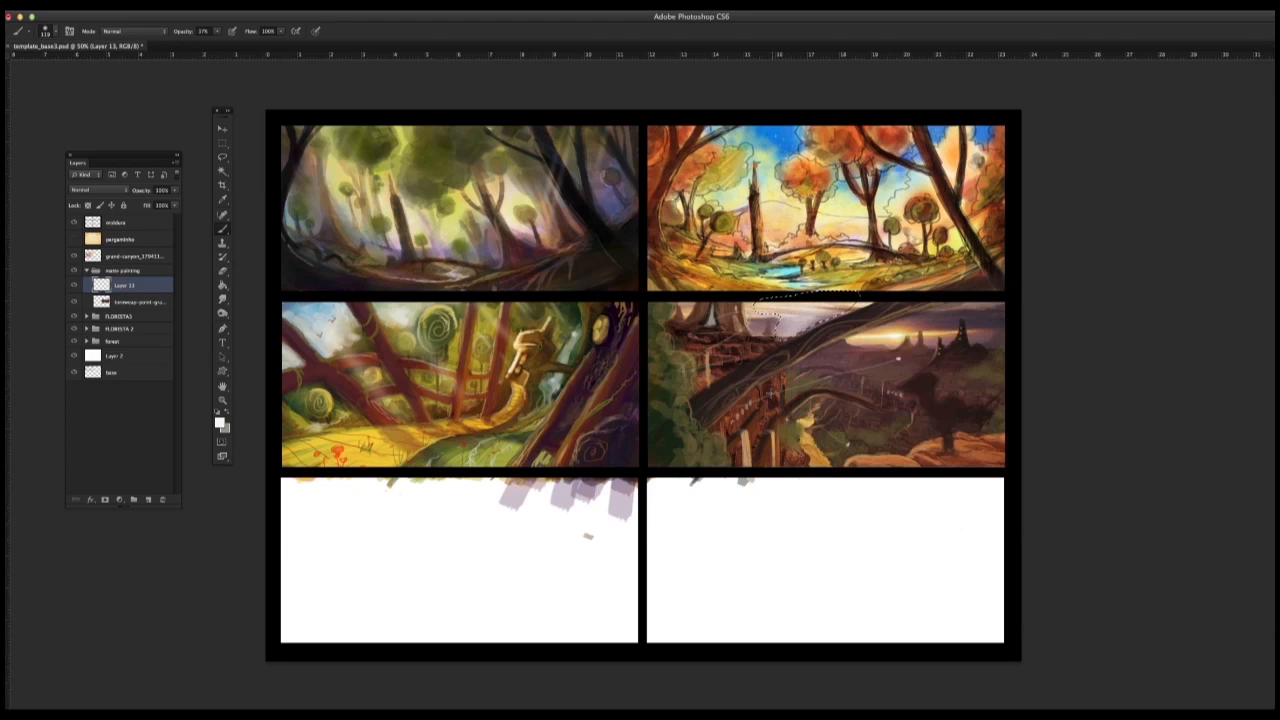
key("super+z")
Step: Sample the sunset's pale yellow, lasso the area below the sun beside the large arch, brush in a soft glow, and deselect
left_click(897, 332, "alt")
key("m")
left_click(738, 362)
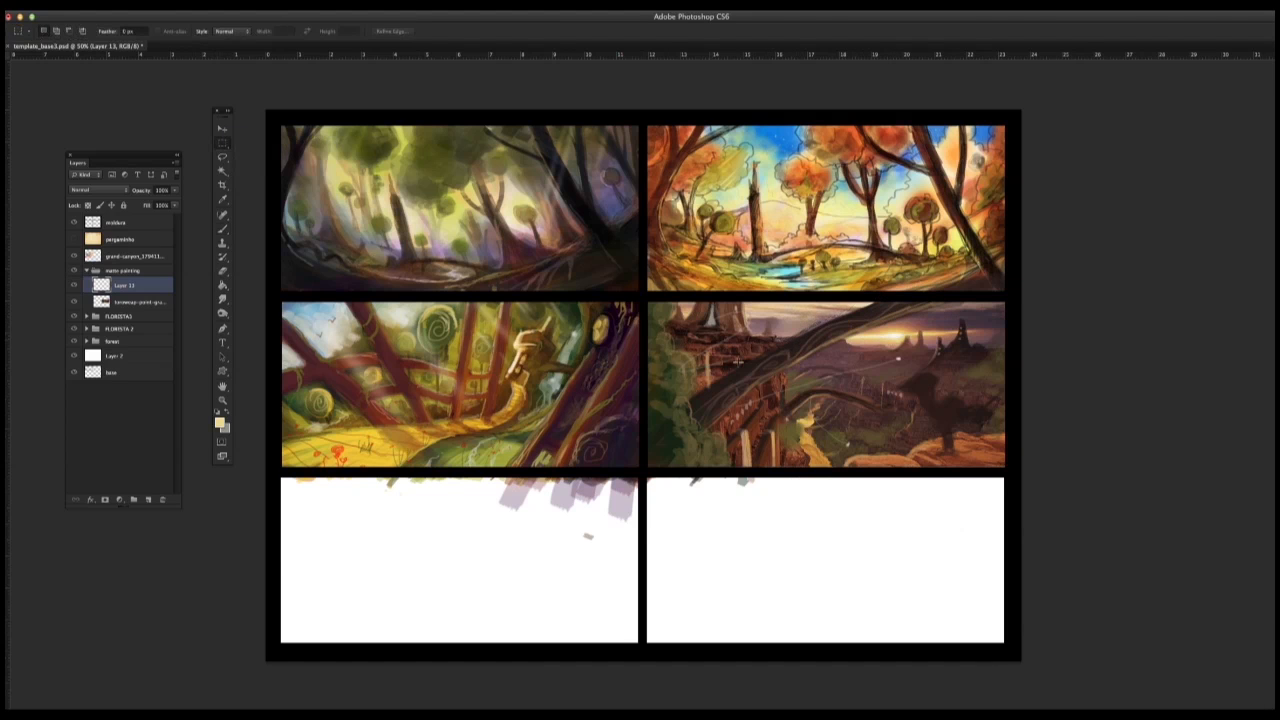
left_click(223, 157)
mouse_move(839, 353)
left_mouse_down()
mouse_move(801, 369)
mouse_move(899, 353)
mouse_move(908, 343)
mouse_move(885, 328)
left_mouse_up()
left_click(779, 241)
left_click(777, 239)
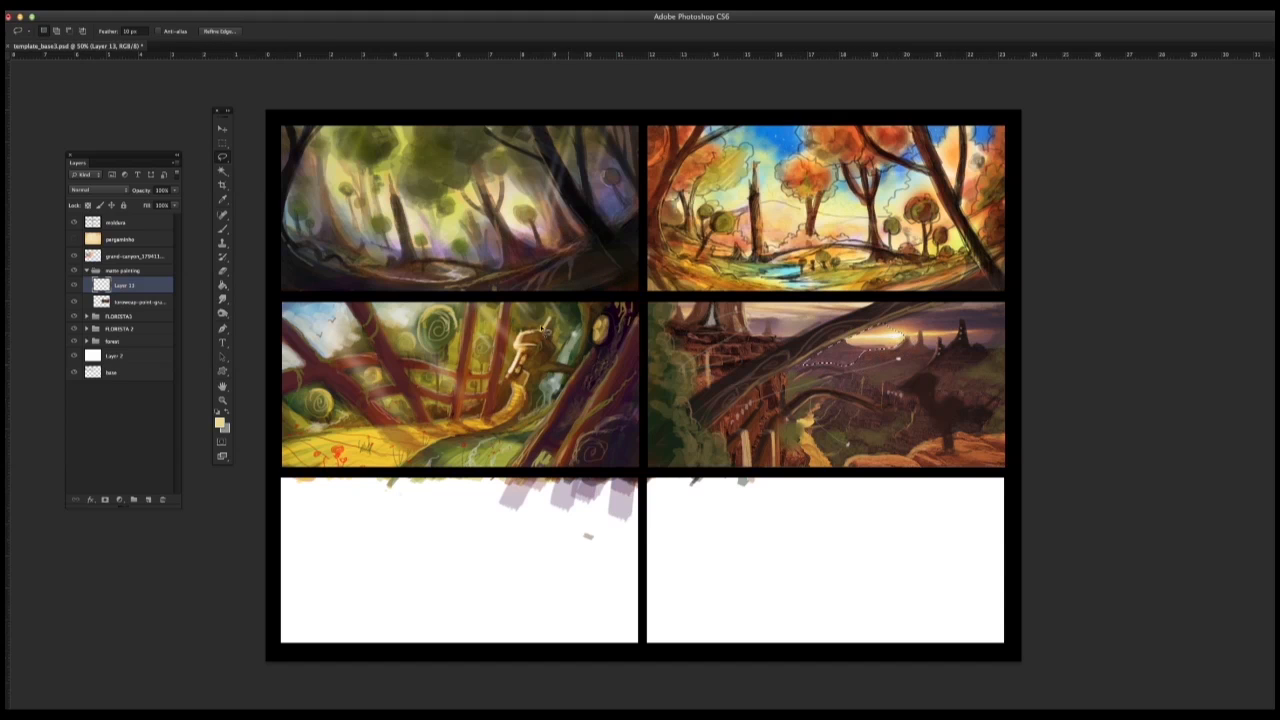
left_click_drag(223, 230, 262, 232)
left_click(262, 230)
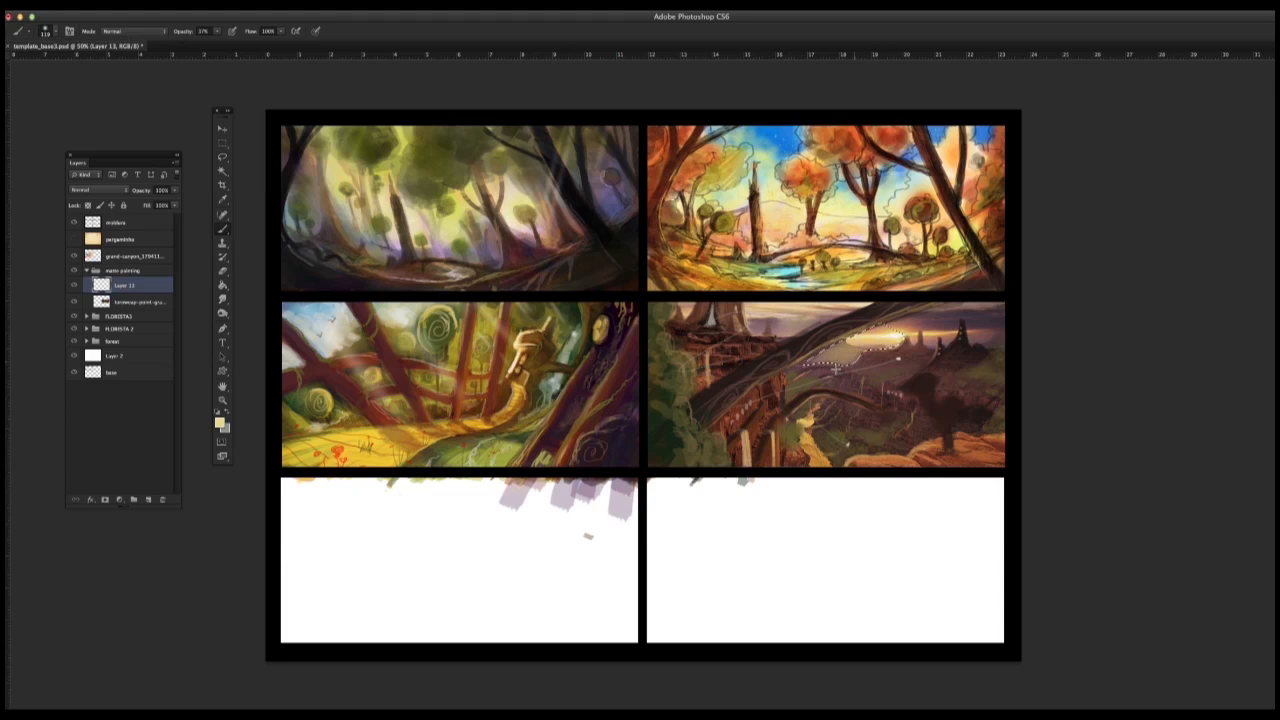
key("m")
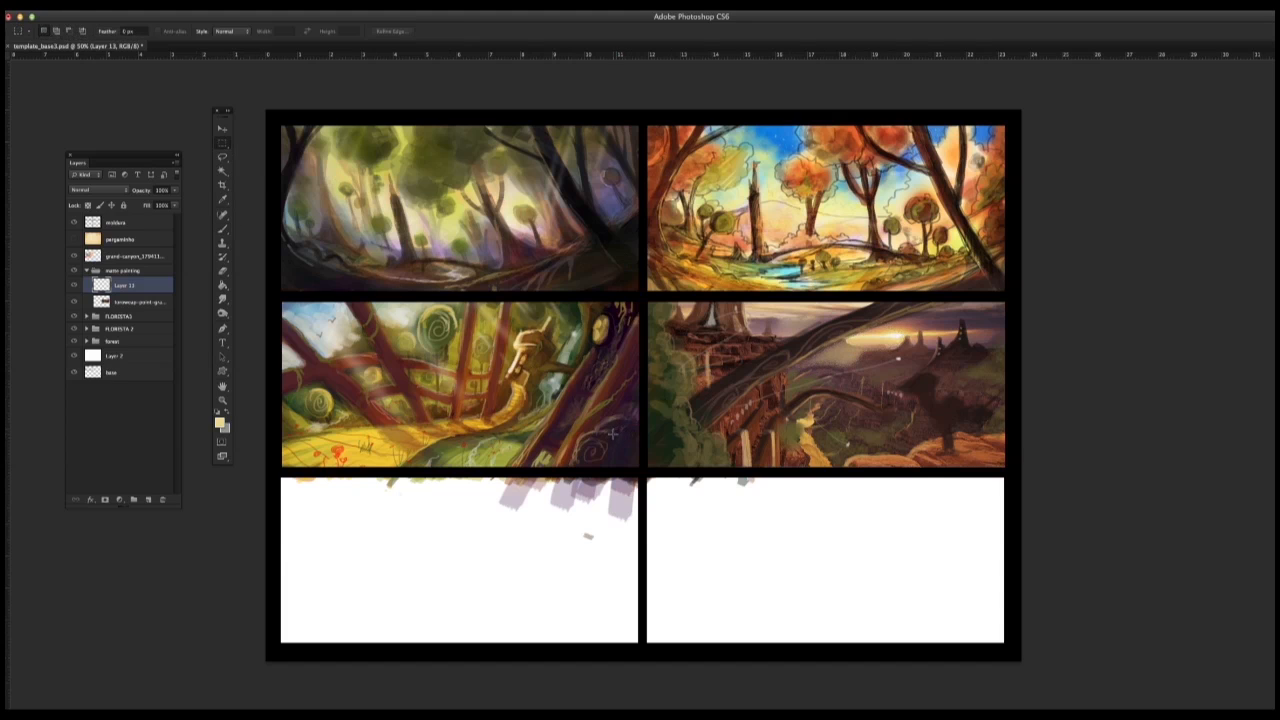
Step: Return to the Brush tool, pick another tip, and paint pale yellow light strokes across the canyon below the sun and the arches
left_click_drag(223, 230, 262, 230)
right_click(836, 333)
left_click(825, 341)
left_click(1068, 280)
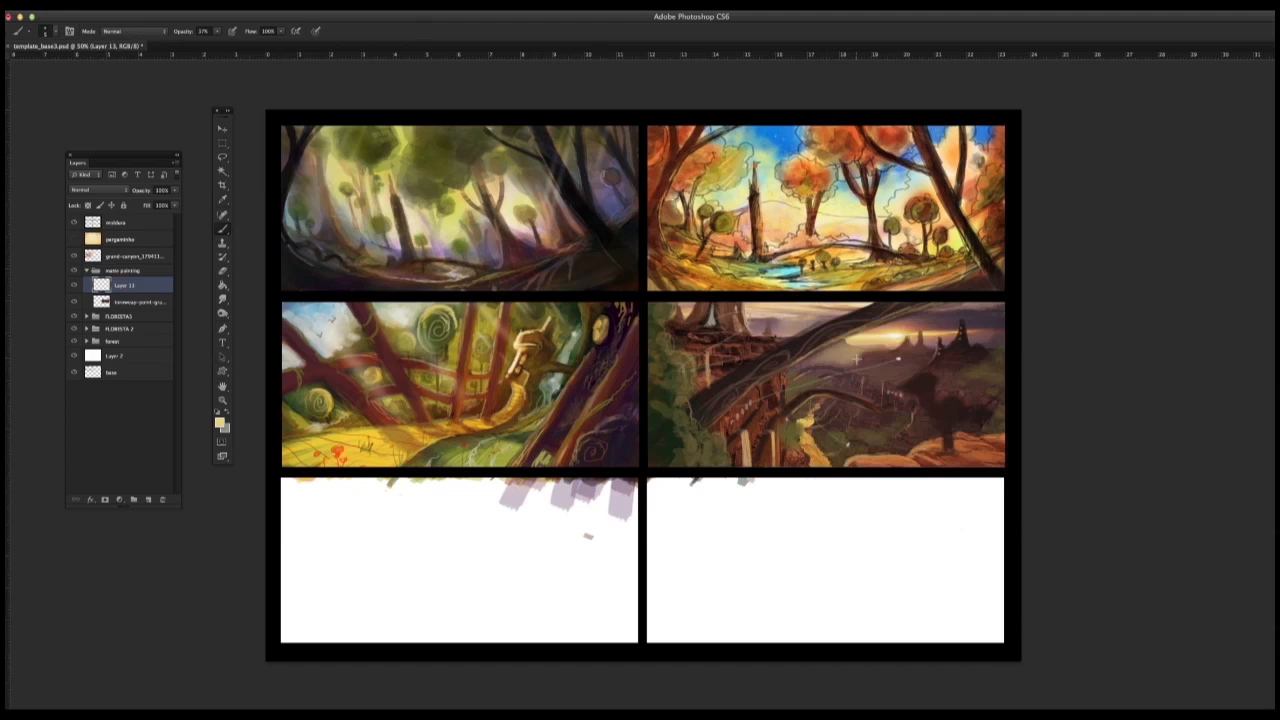
left_click(808, 370, "alt")
left_click(824, 392, "alt")
left_click(806, 397, "alt")
left_click(864, 408, "alt")
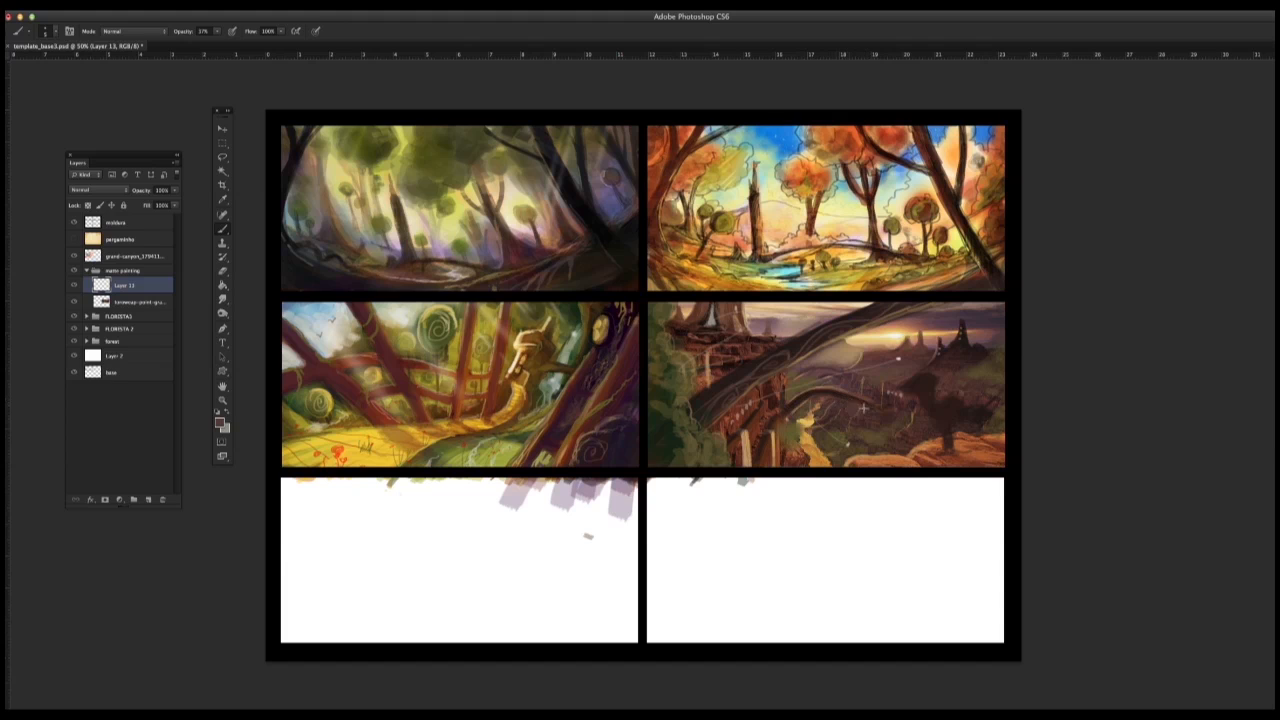
left_click(920, 410, "alt")
Step: Sample a dark tone from the large arch, choose a 35 px textured tip, and paint a small dark shape on top of the arch
left_click(748, 372, "alt")
right_click(764, 432)
left_click(792, 338)
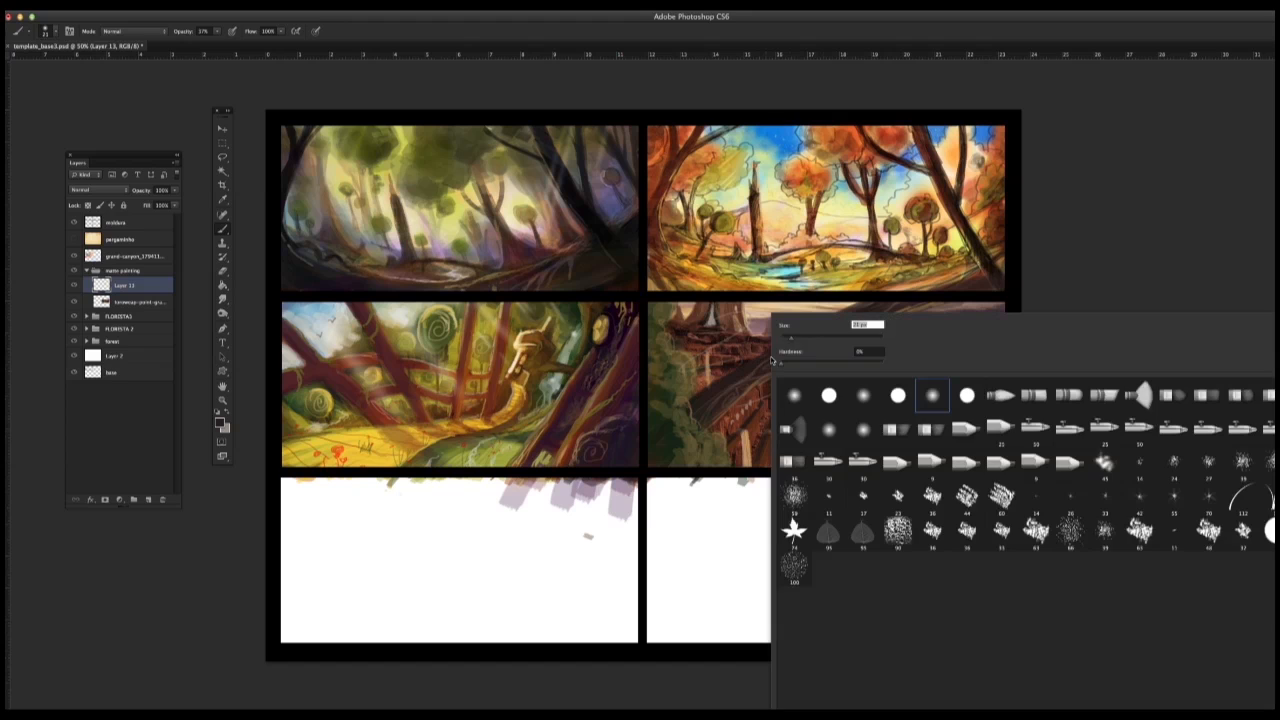
left_click(762, 366)
right_click(793, 351)
left_click(957, 499)
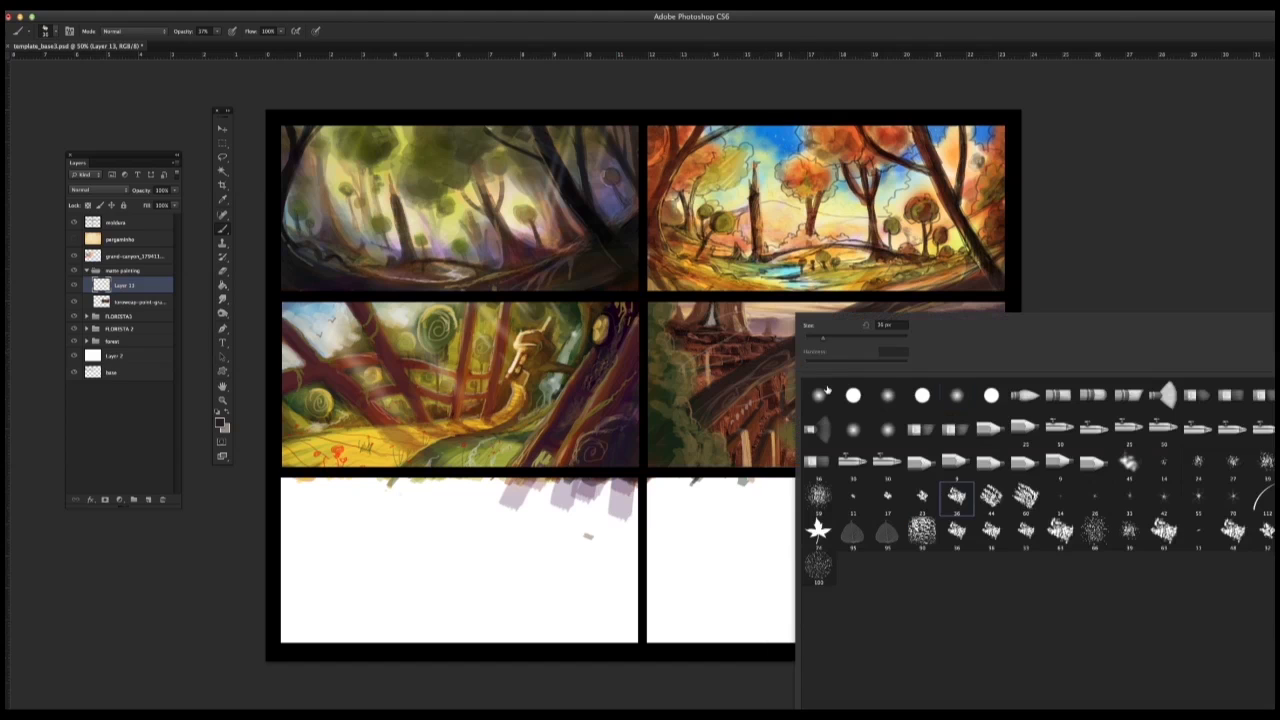
left_click(789, 341)
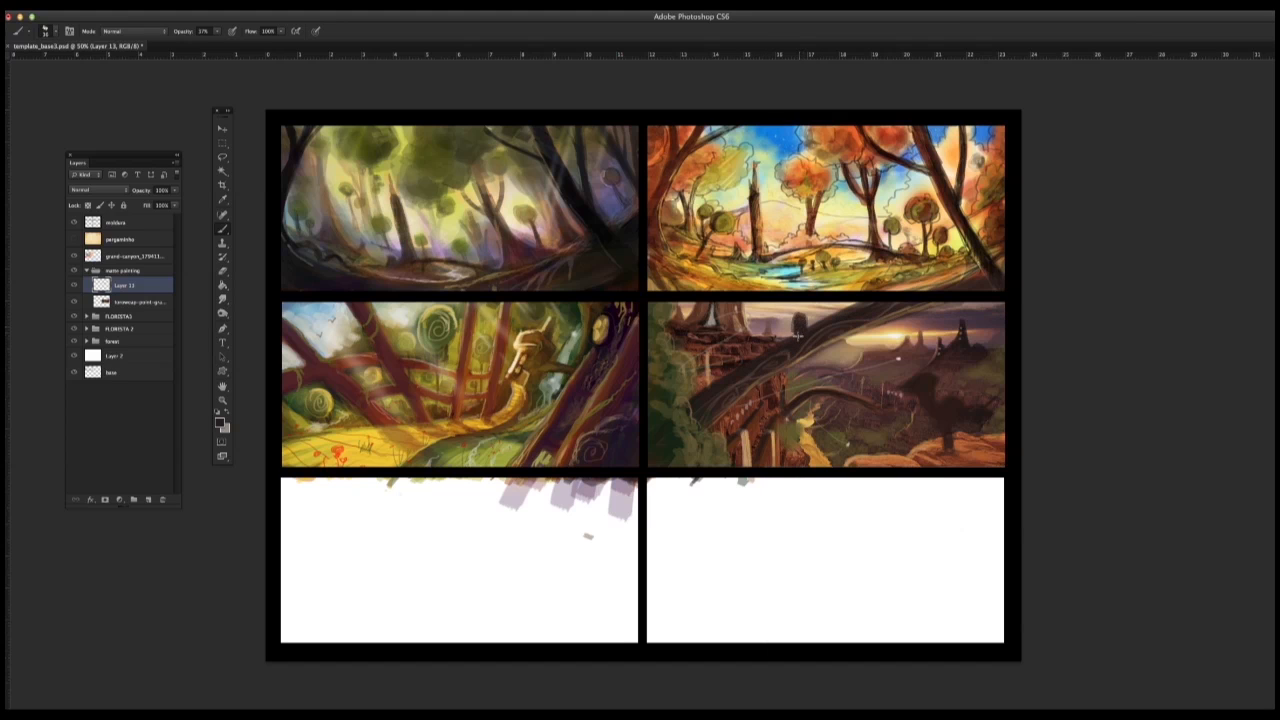
Step: Vary the textured brush's size and build up the dark shape on the arch into a silhouette
right_click(800, 328)
left_click(839, 340)
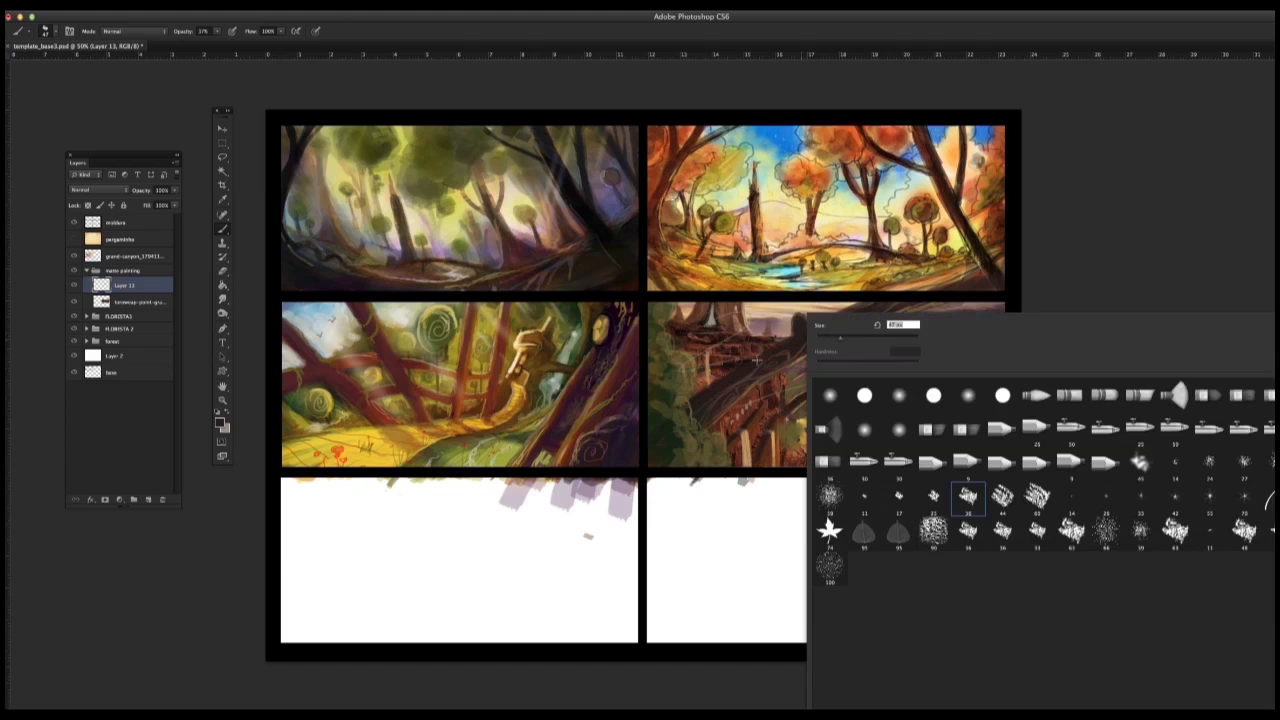
key("Return")
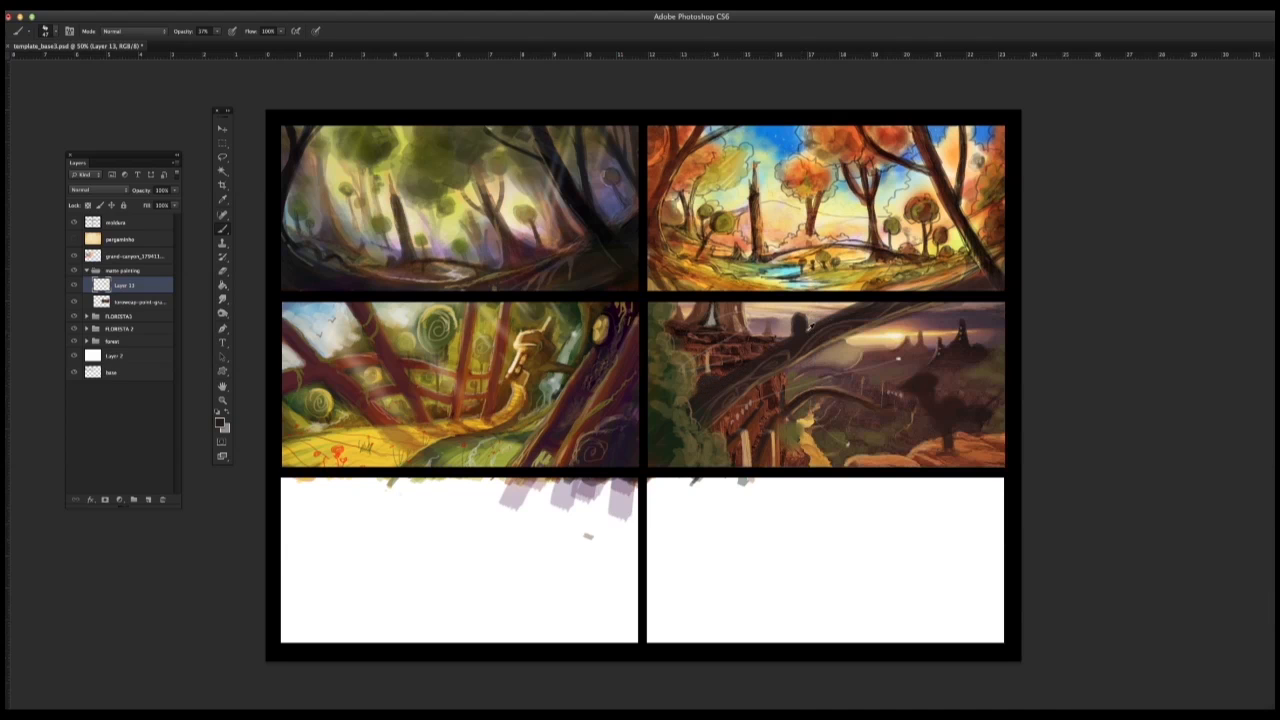
right_click(800, 322)
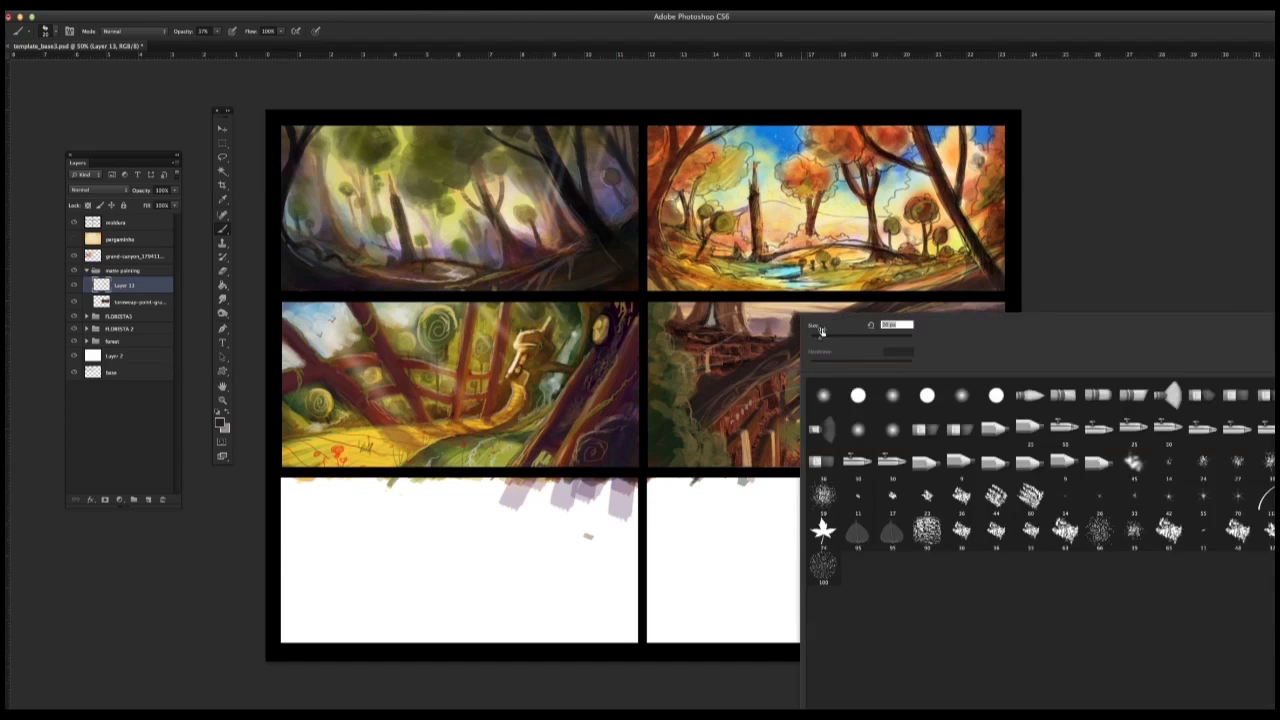
key("Return")
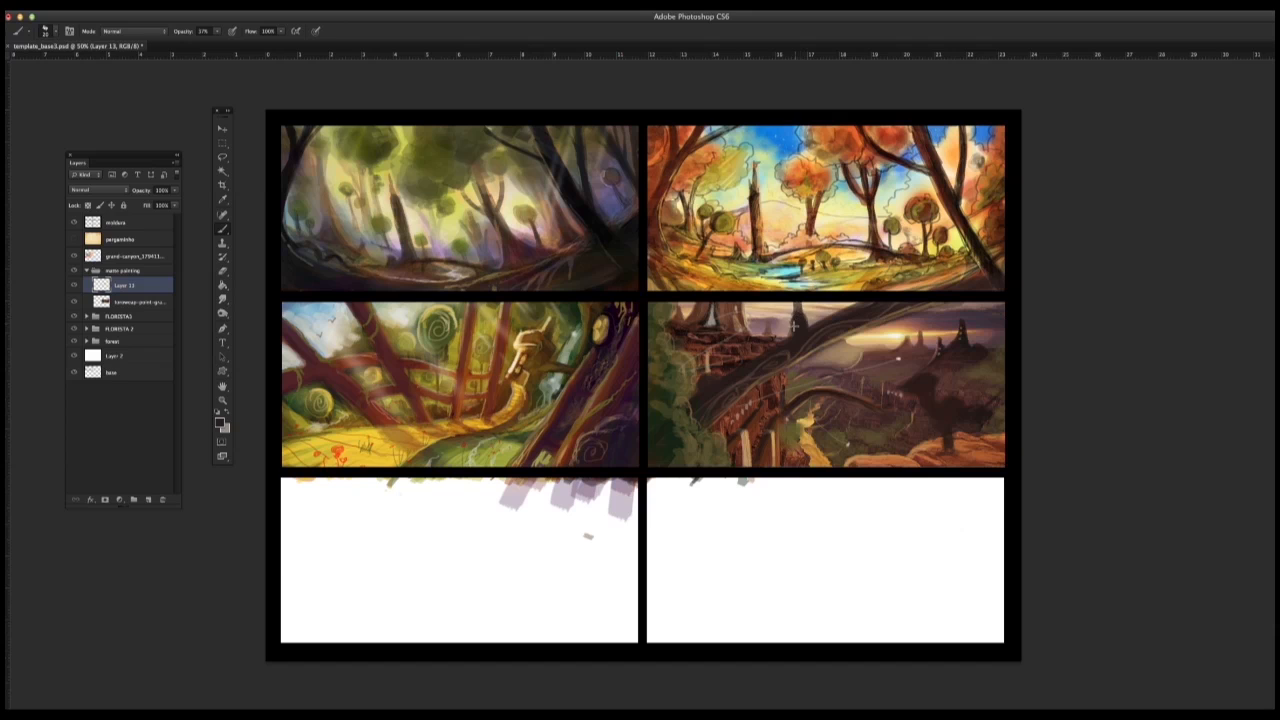
left_click(806, 318, "alt")
Step: Readjust the brush size and refine the top of the dark silhouette standing on the large arch
right_click(802, 330)
key("Return")
left_click(808, 307, "alt")
right_click(802, 318)
left_click(823, 344)
key("Return")
left_click(801, 307, "alt")
Step: Paint small pale orange highlights on the cliff structures and change the brush tip for detailing the dark foreground creature
left_click(773, 365, "alt")
left_click(740, 359, "alt")
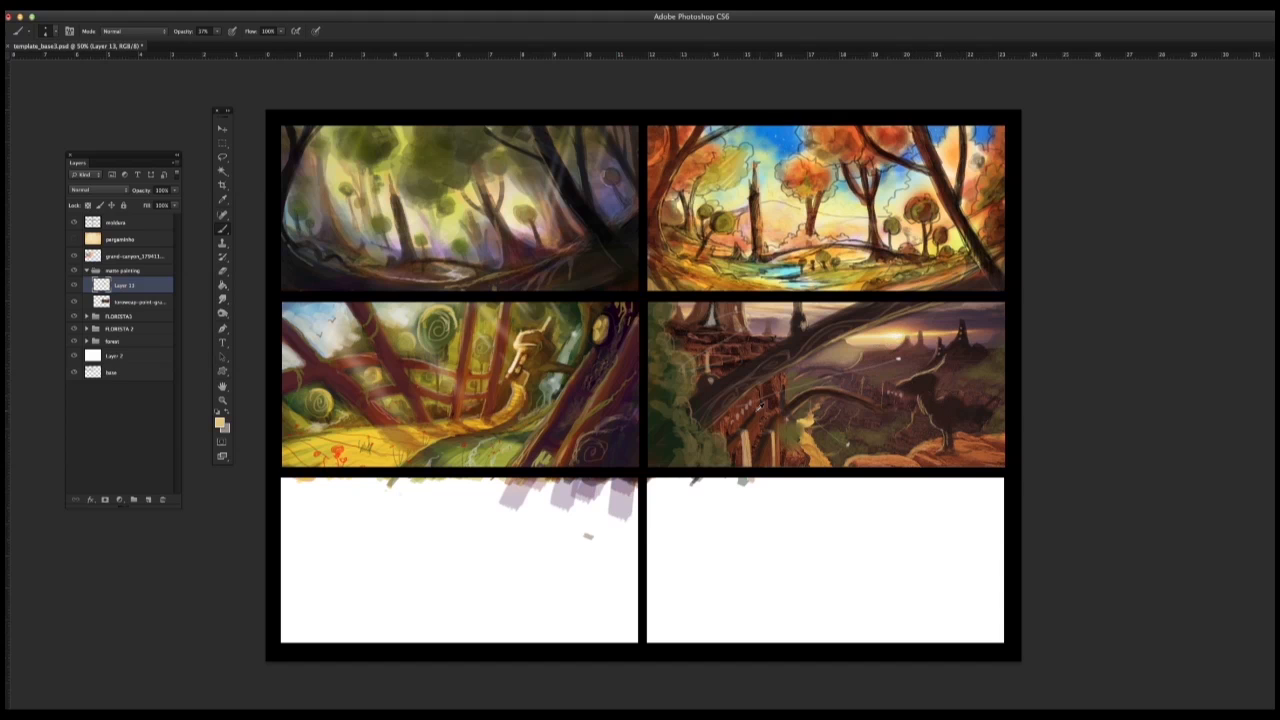
left_click(758, 409, "alt")
right_click(920, 390)
left_click(1075, 396)
left_click(1083, 268)
Step: Set the foreground color to a bright orange-red and paint the head of the dark creature on the foreground rocks
right_click(898, 383)
left_click(221, 423)
left_click(750, 545)
left_click(880, 529)
mouse_move(913, 383)
left_mouse_down()
mouse_move(924, 378)
mouse_move(910, 383)
left_mouse_up()
Step: Swap to the grey color, paint feathery strokes along the creature's back, and change the brush tip
left_click(227, 412)
mouse_move(963, 402)
left_mouse_down()
mouse_move(976, 408)
mouse_move(1015, 382)
mouse_move(957, 403)
left_mouse_up()
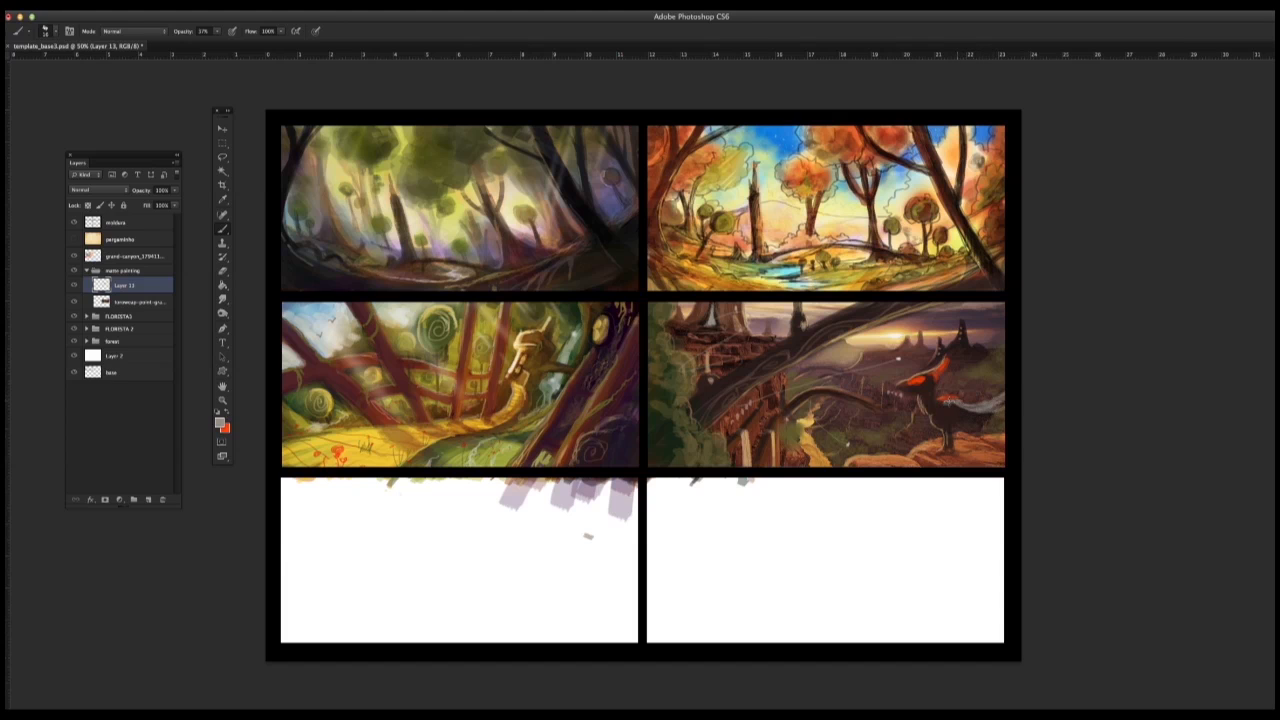
left_click(922, 392, "alt")
right_click(957, 388)
left_click(1068, 267)
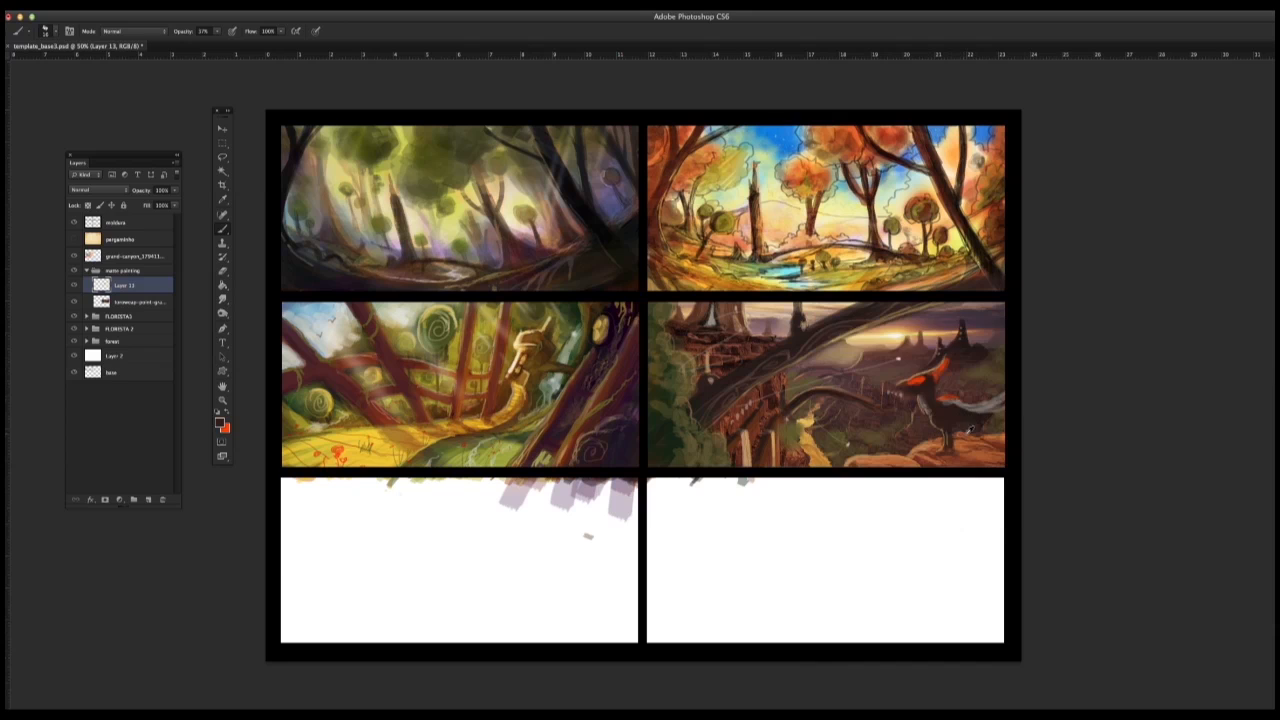
Step: Adjust the brush tip again and add thin light contour details to the creature's chest
right_click(884, 420)
left_click(1076, 268)
right_click(926, 410)
left_click(1084, 264)
left_click(791, 437, "alt")
Step: Set the foreground color to near-black and darken the foreground creature's body
left_click(220, 423)
left_click(880, 528)
left_click(955, 421, "alt")
Step: Lasso the area around the creature's body with a feathered edge and choose a soft round brush tip for shading it
key("l")
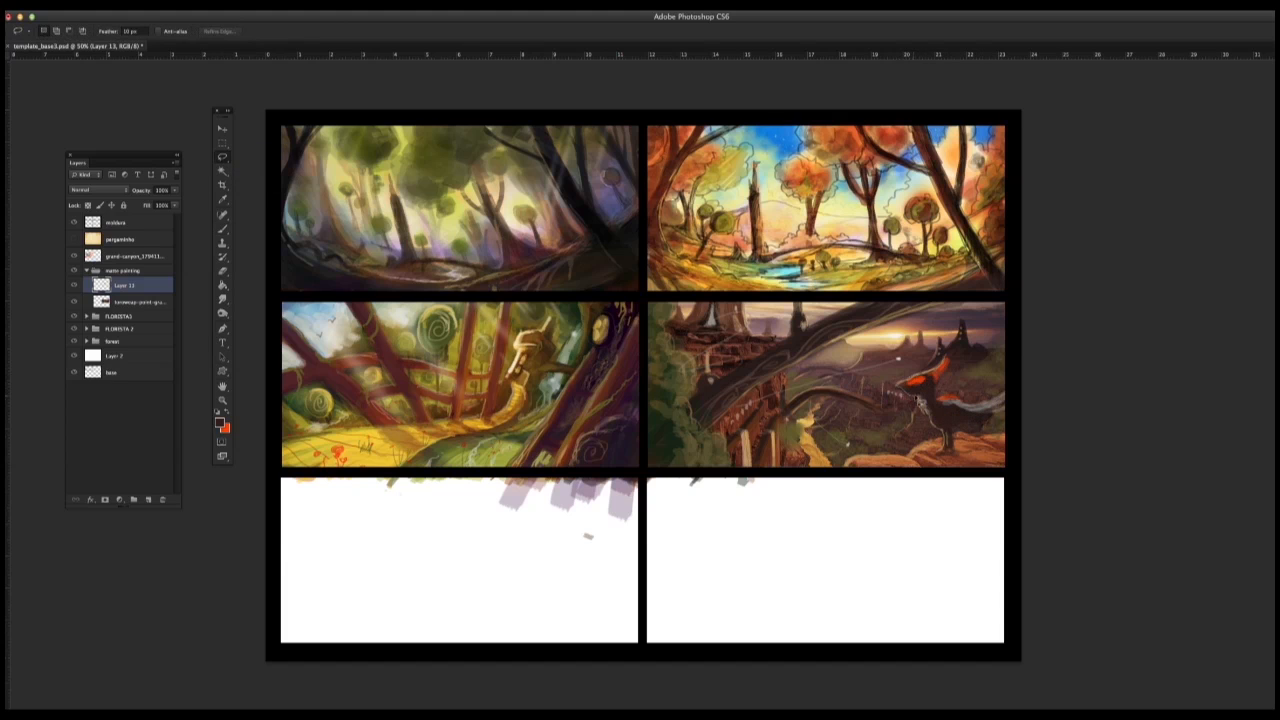
mouse_move(940, 445)
left_mouse_down()
mouse_move(890, 458)
mouse_move(884, 392)
mouse_move(910, 384)
left_mouse_up()
left_click(223, 230)
right_click(846, 418)
left_click(972, 396)
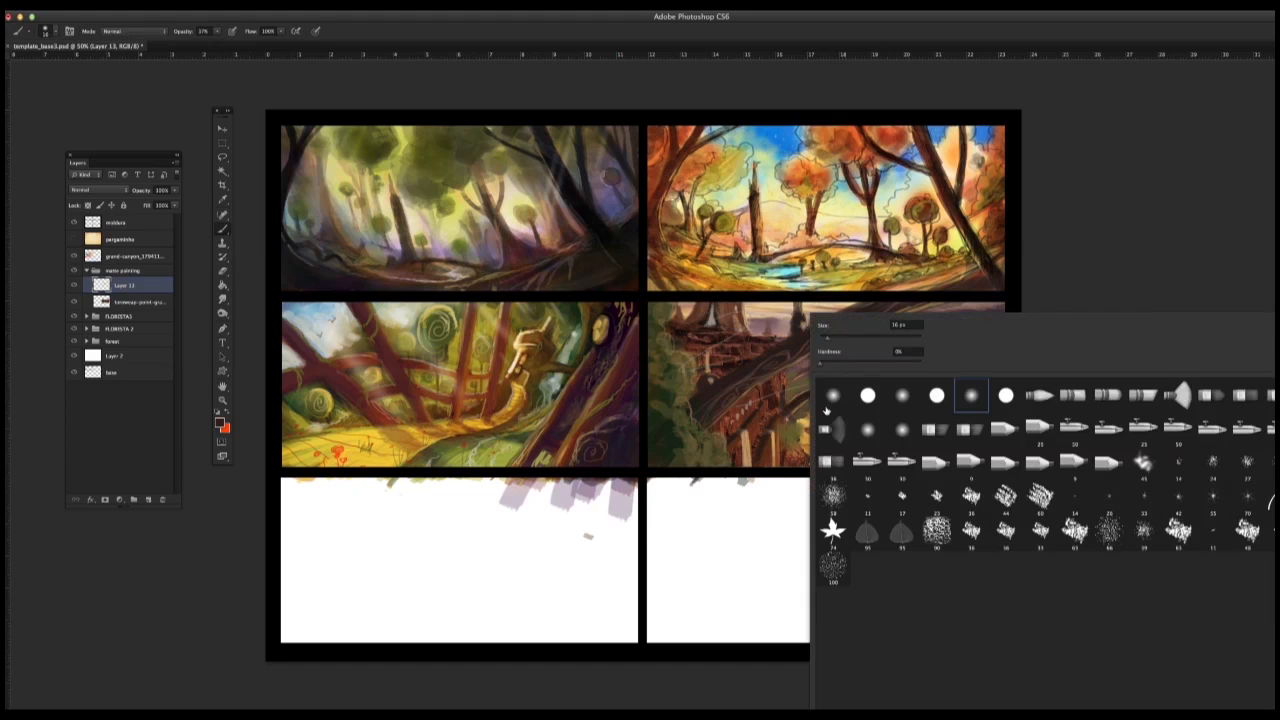
left_click(789, 496)
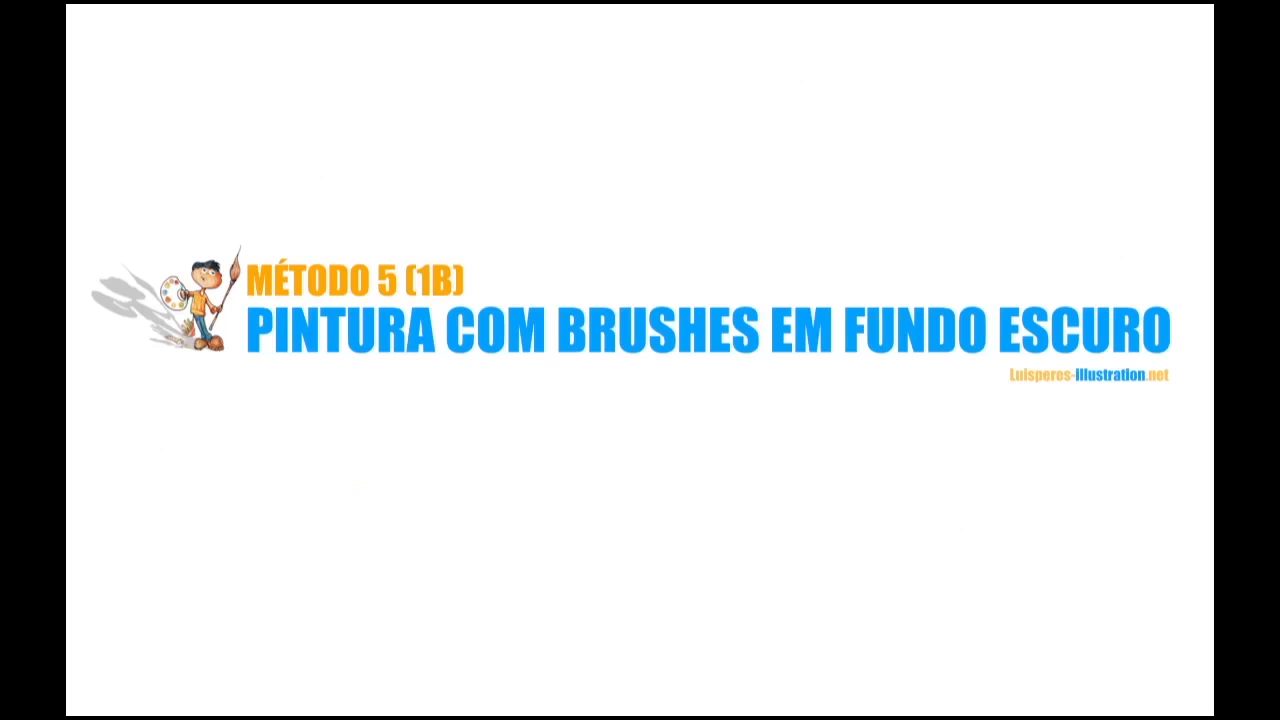
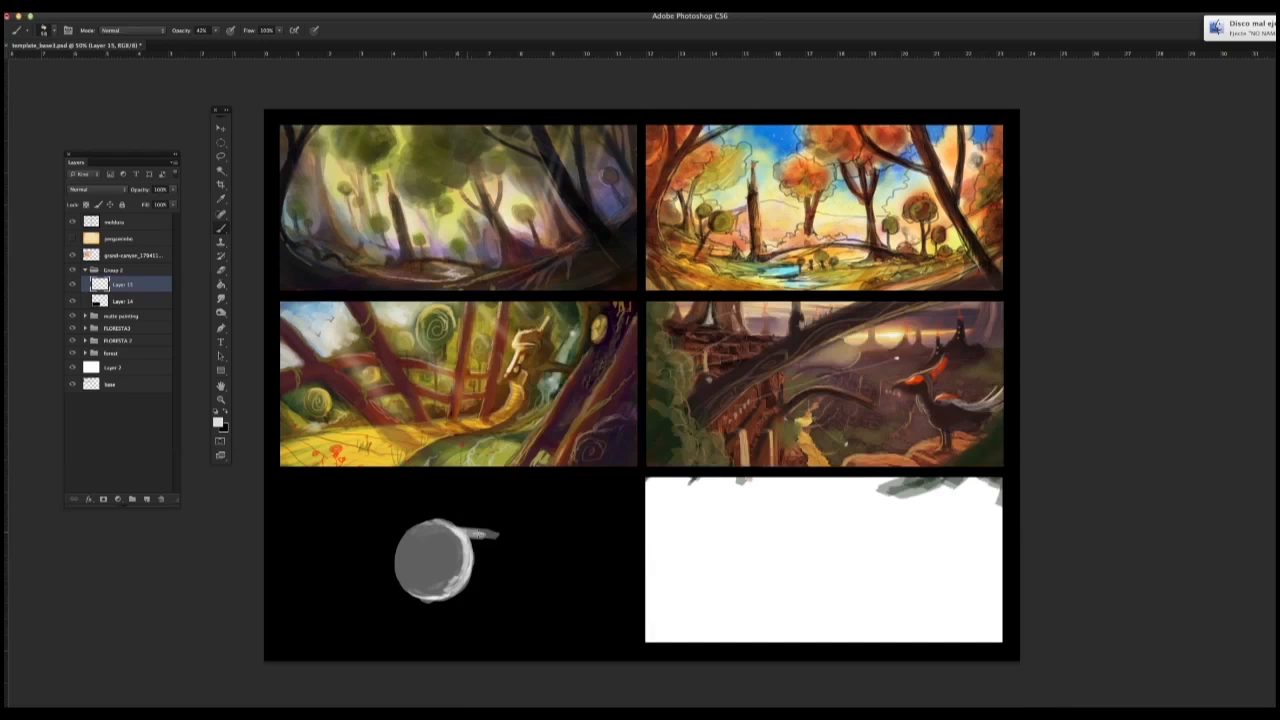
Step: Paint a smaller light grey sphere beside the large one and join them with two parallel bars
left_click_drag(453, 578, 519, 573)
mouse_move(518, 527)
left_mouse_down()
mouse_move(515, 567)
mouse_move(513, 534)
mouse_move(531, 548)
mouse_move(543, 526)
mouse_move(518, 570)
mouse_move(536, 550)
mouse_move(491, 533)
mouse_move(498, 574)
mouse_move(544, 551)
mouse_move(552, 530)
mouse_move(446, 585)
left_mouse_up()
left_click(533, 552, "alt")
left_click(536, 550, "alt")
left_click(446, 567, "alt")
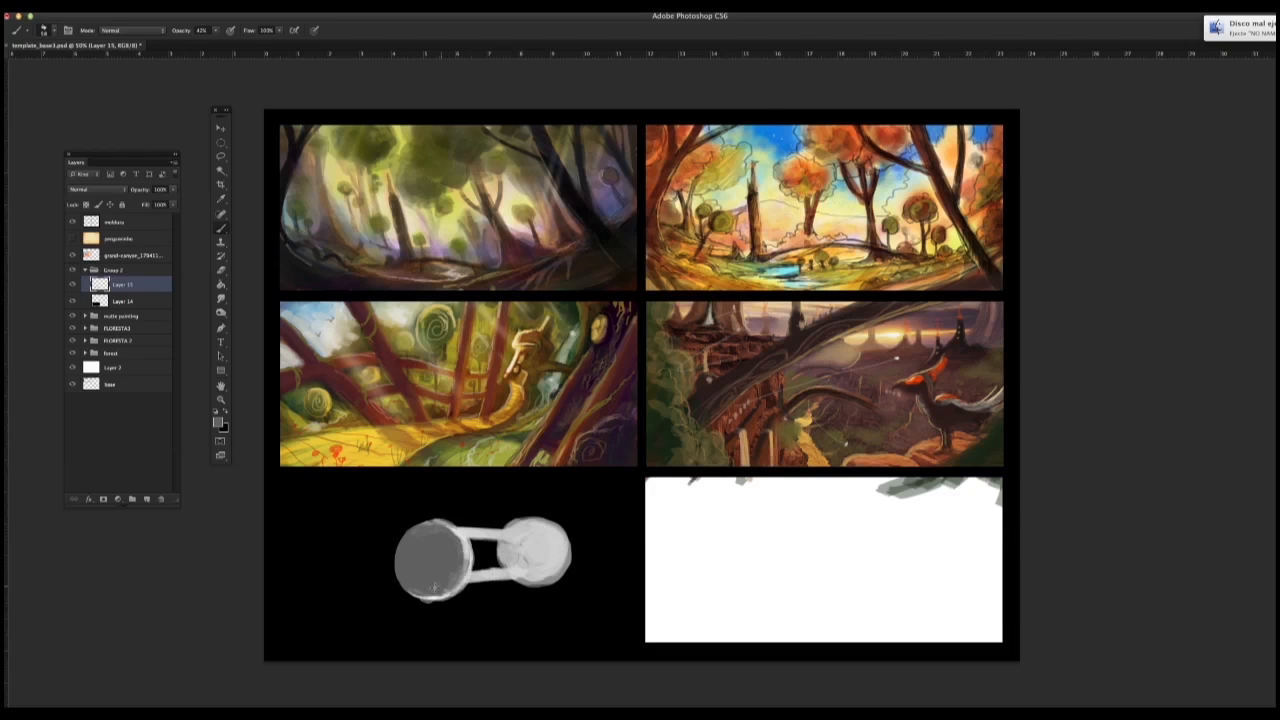
Step: Shade the connecting bars and blend the grey rim of the large sphere, undoing the last stroke
left_click(462, 578, "alt")
mouse_move(453, 537)
left_mouse_down()
mouse_move(455, 574)
mouse_move(416, 536)
mouse_move(434, 592)
mouse_move(407, 551)
mouse_move(510, 542)
left_mouse_up()
left_click(428, 558, "alt")
left_click(491, 536, "alt")
left_click_drag(508, 567, 472, 569)
left_click(465, 533, "alt")
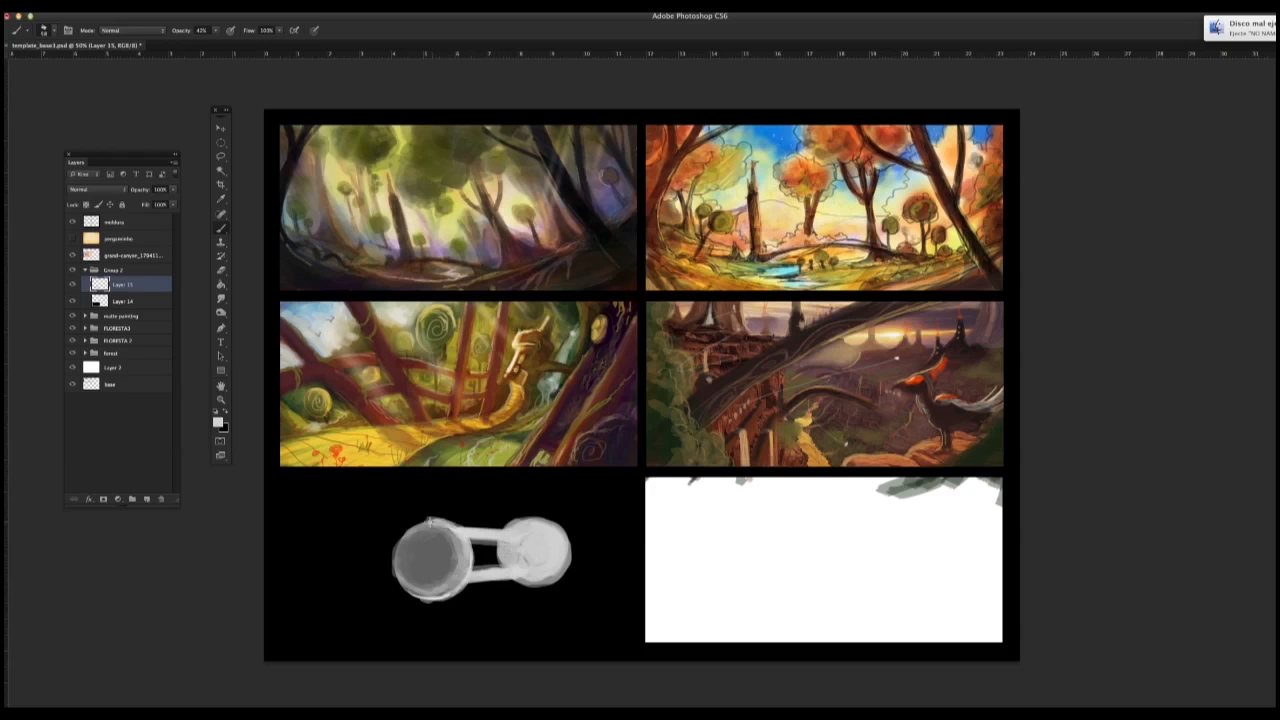
mouse_move(432, 521)
left_mouse_down()
mouse_move(441, 597)
mouse_move(391, 558)
left_mouse_up()
key("super+z")
Step: Move the two-sphere structure and flip it horizontally
key("v")
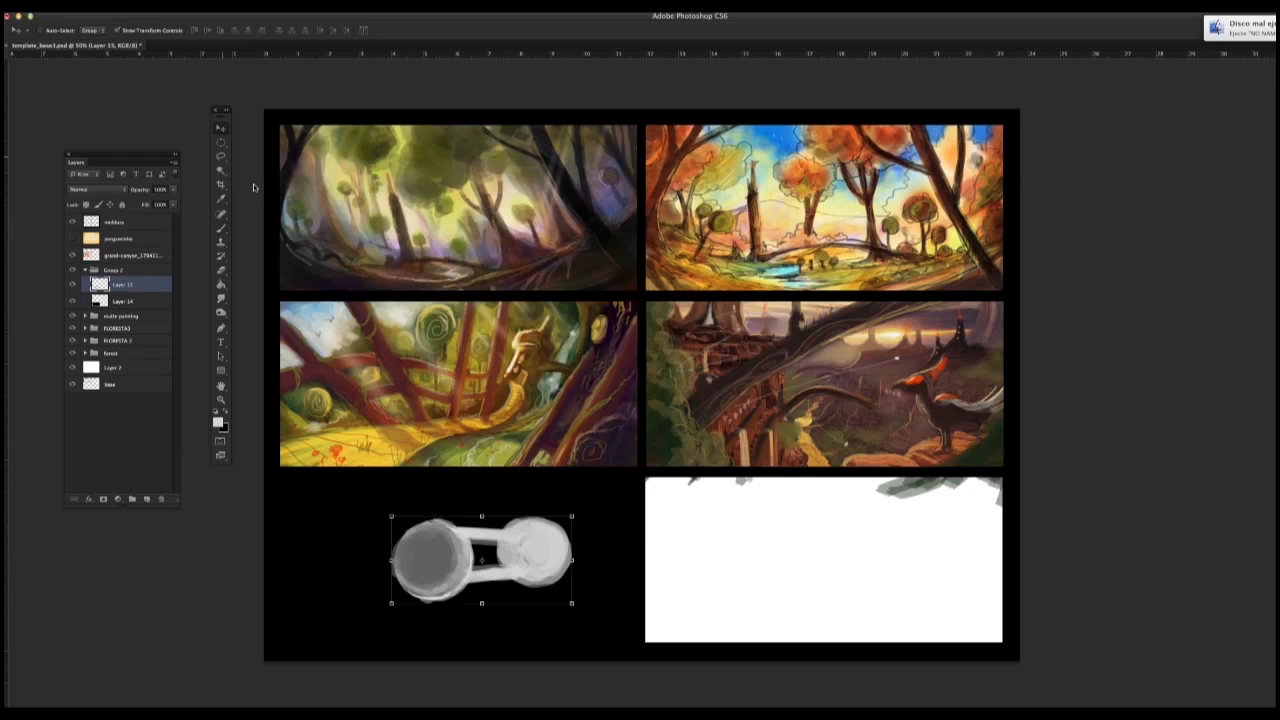
left_click_drag(424, 510, 400, 510)
left_click(115, 3)
mouse_move(131, 241)
left_click(285, 374)
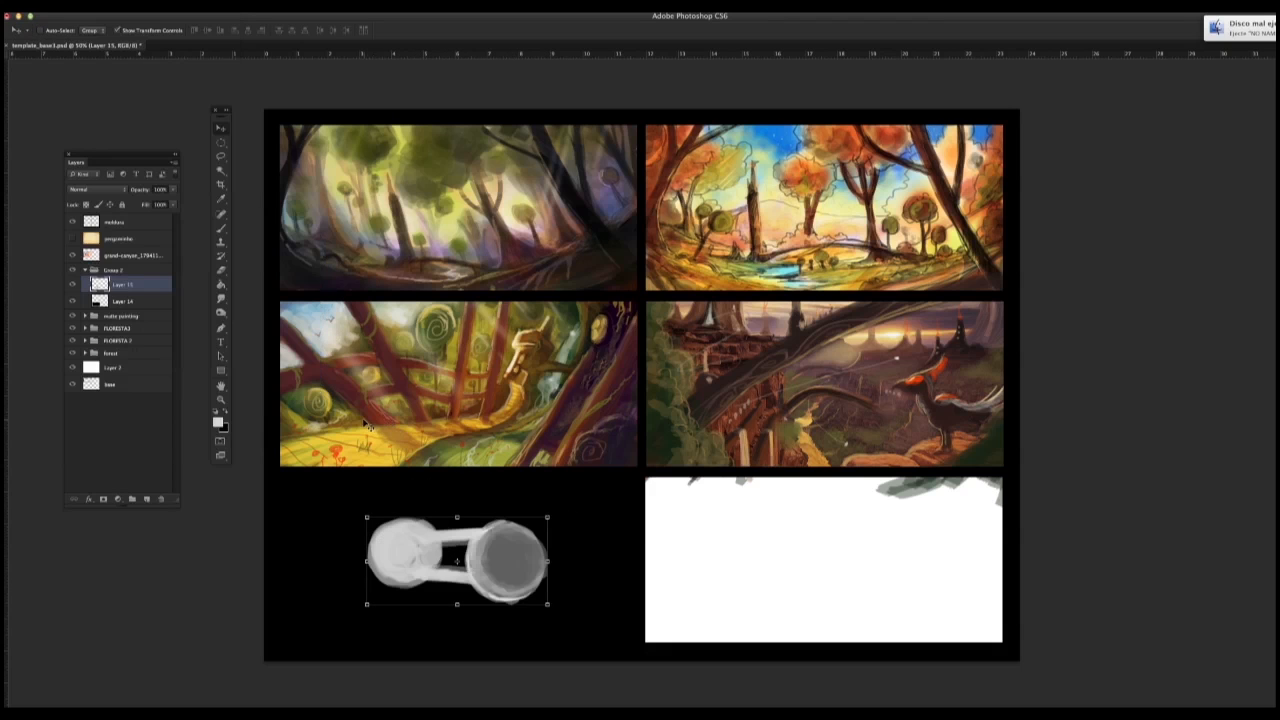
Step: Rotate the two-sphere structure so the large sphere sits higher, and reposition it within the black frame
left_click(115, 5)
left_click(262, 271)
left_click_drag(563, 523, 551, 488)
left_click(221, 228)
left_click(786, 234)
left_click(221, 129)
left_click_drag(457, 560, 419, 556)
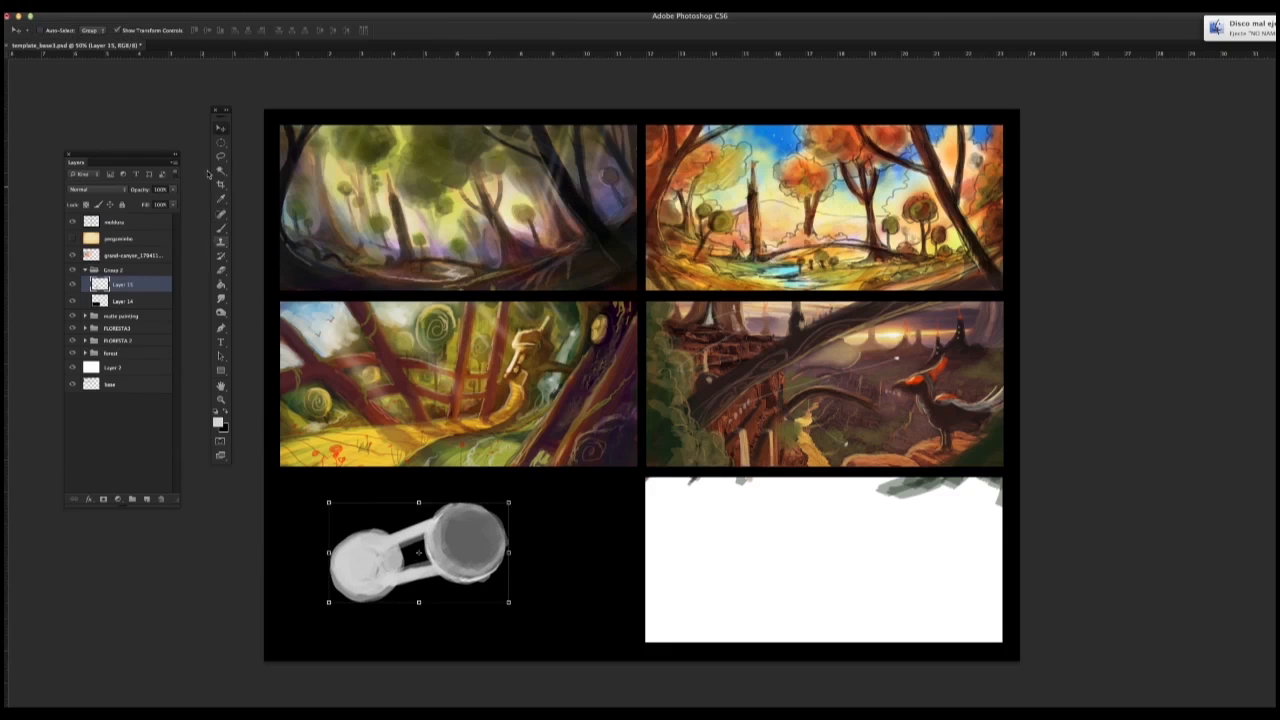
Step: Add a new layer and paint a light grey arm from the large sphere to the frame's upper-right corner
left_click(221, 229)
key("ctrl+shift+alt+n")
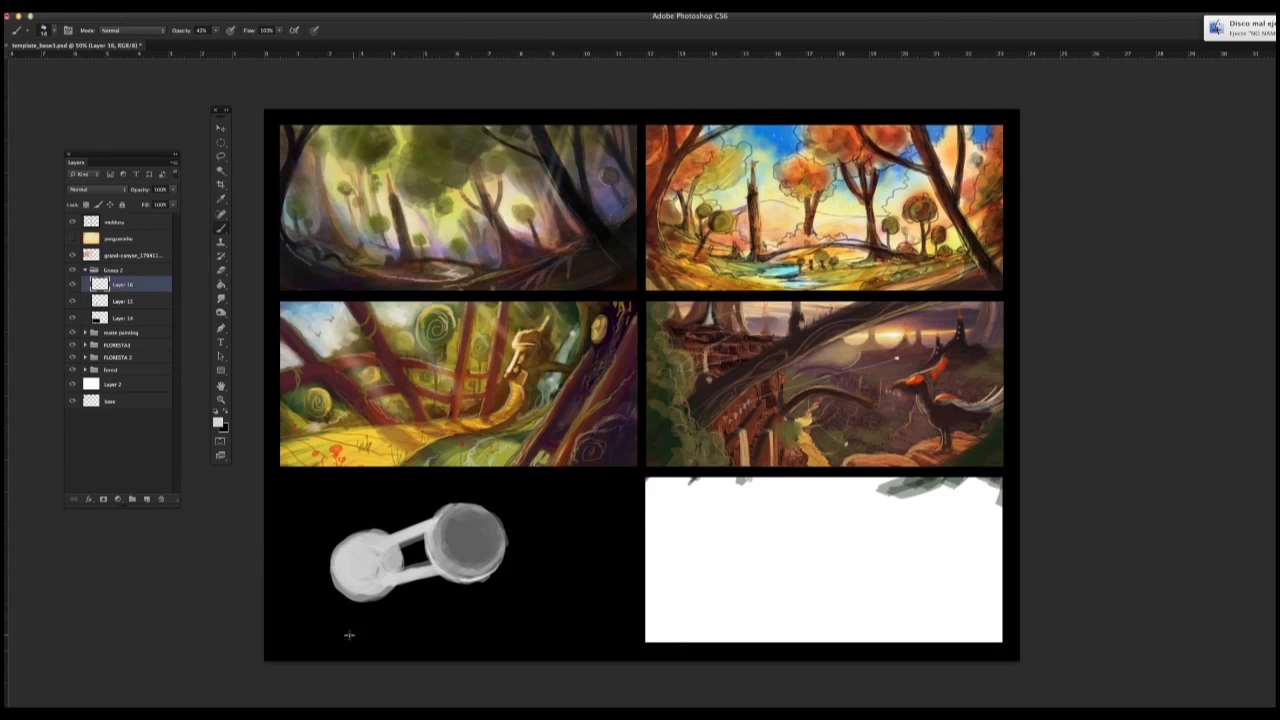
mouse_move(500, 526)
left_mouse_down()
mouse_move(623, 486)
mouse_move(476, 524)
mouse_move(505, 527)
mouse_move(478, 541)
left_mouse_up()
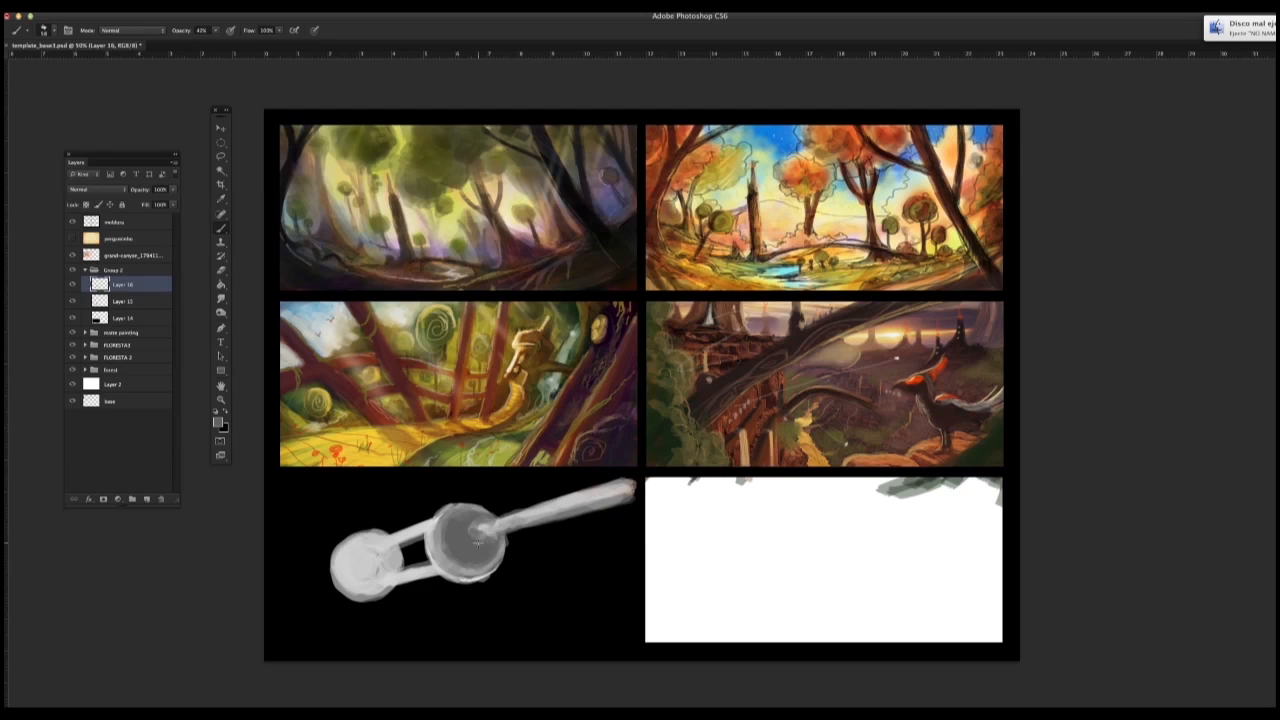
Step: Paint a wide cylindrical module at the arm's far end with a larger brush, and undo the trial marks on the small sphere
mouse_move(569, 487)
left_mouse_down()
mouse_move(615, 487)
mouse_move(572, 518)
mouse_move(597, 510)
mouse_move(590, 484)
mouse_move(605, 530)
mouse_move(568, 487)
mouse_move(625, 483)
mouse_move(575, 485)
mouse_move(632, 505)
mouse_move(575, 526)
mouse_move(630, 506)
left_mouse_up()
left_click(560, 498, "alt")
right_click(593, 508)
left_click(547, 548)
left_click(578, 513, "alt")
left_click(592, 521, "alt")
mouse_move(378, 547)
left_mouse_down()
mouse_move(368, 550)
mouse_move(405, 588)
mouse_move(386, 586)
mouse_move(392, 566)
left_mouse_up()
key("super+alt+z")
key("super+alt+z")
key("super+alt+z")
key("super+alt+z")
key("super+alt+z")
key("super+alt+z")
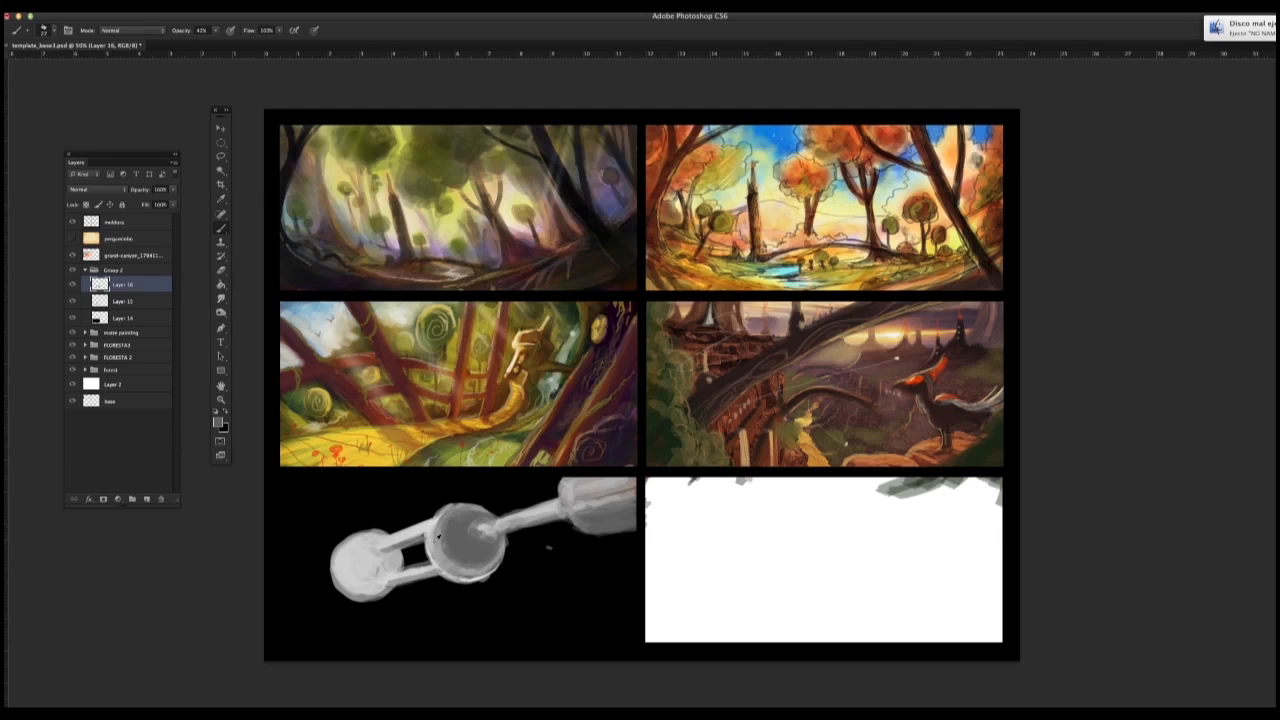
Step: Pick a thin brush tip and draw light panel lines over the large sphere, the bars and the cylindrical module
right_click(455, 341)
left_click(253, 533)
right_click(460, 310)
left_click(458, 517)
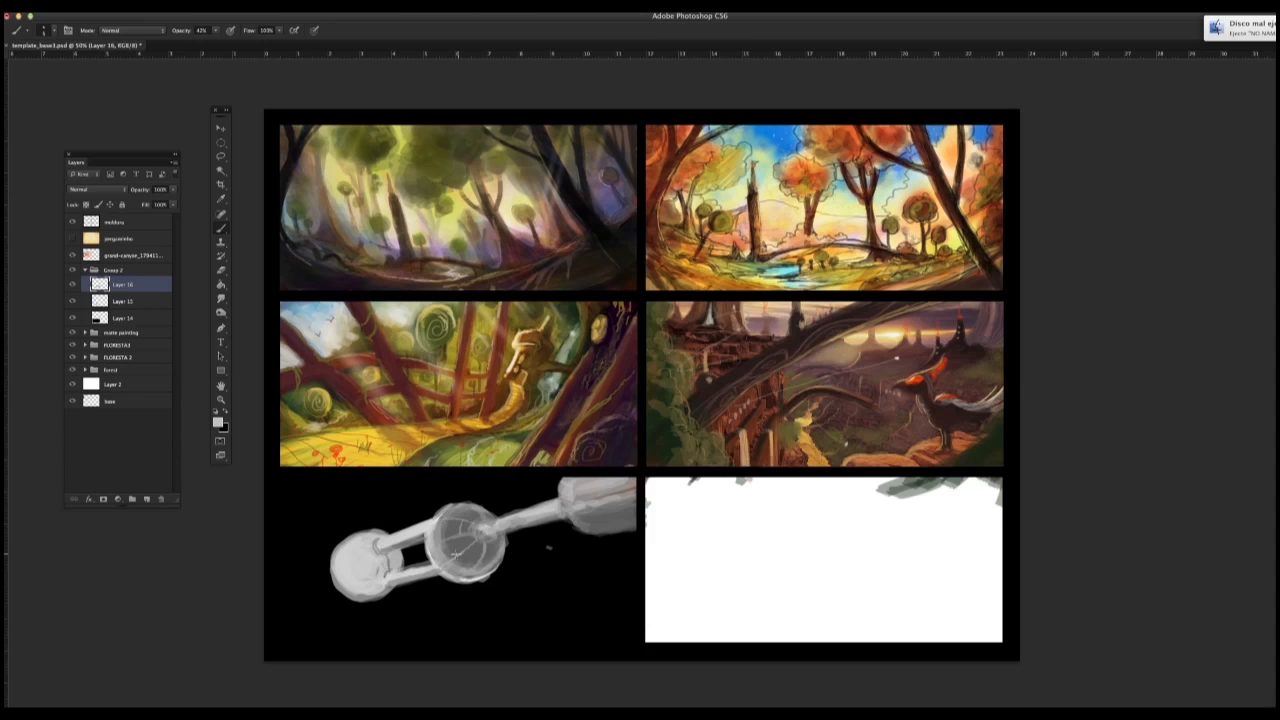
mouse_move(512, 528)
left_mouse_down()
mouse_move(614, 505)
mouse_move(622, 528)
left_mouse_up()
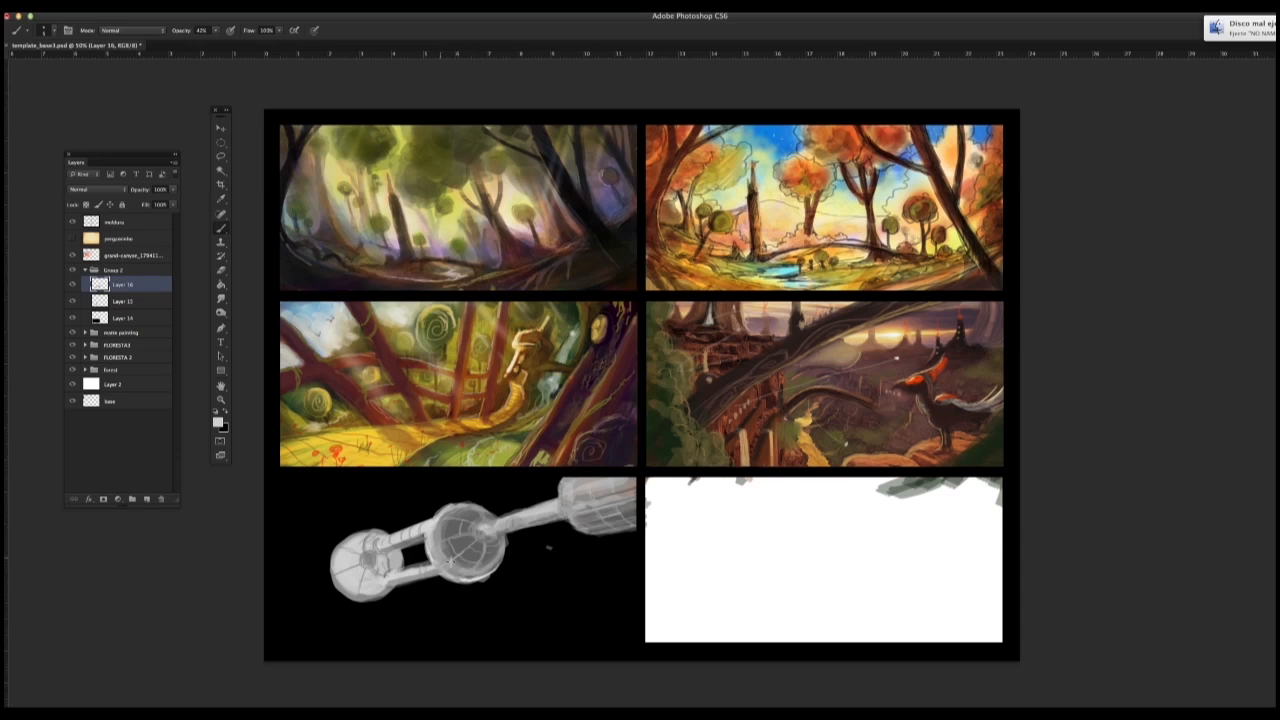
Step: Switch to a broader brush tip and shade the small sphere in mid-grey tones
left_click(449, 562, "alt")
right_click(402, 566)
left_click(463, 529)
mouse_move(390, 562)
left_mouse_down()
mouse_move(390, 585)
mouse_move(380, 550)
mouse_move(360, 585)
mouse_move(350, 560)
mouse_move(400, 578)
mouse_move(362, 586)
mouse_move(381, 588)
mouse_move(363, 547)
left_mouse_up()
left_click(339, 552, "alt")
left_click(384, 587, "alt")
Step: Select Group 2 and try flipping the whole space station horizontally and vertically
left_click(125, 271)
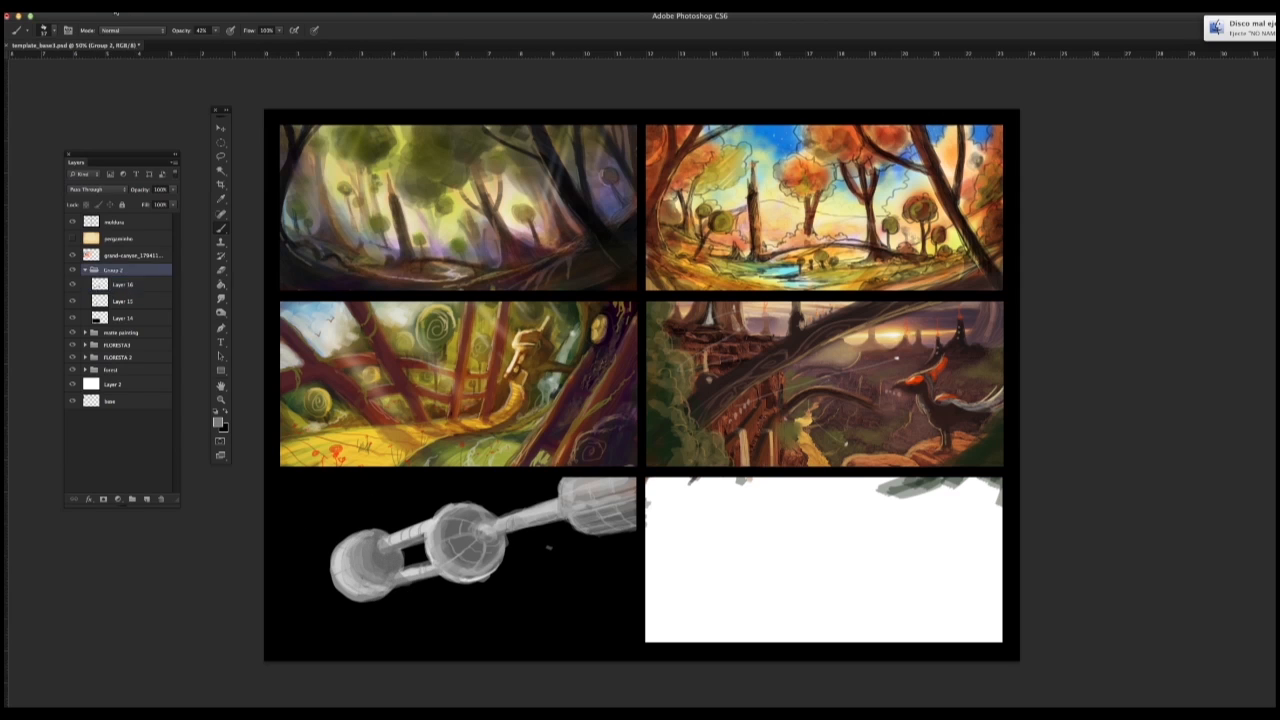
left_click(112, 7)
mouse_move(140, 243)
left_click(289, 374)
key("v")
left_click_drag(501, 536, 493, 539)
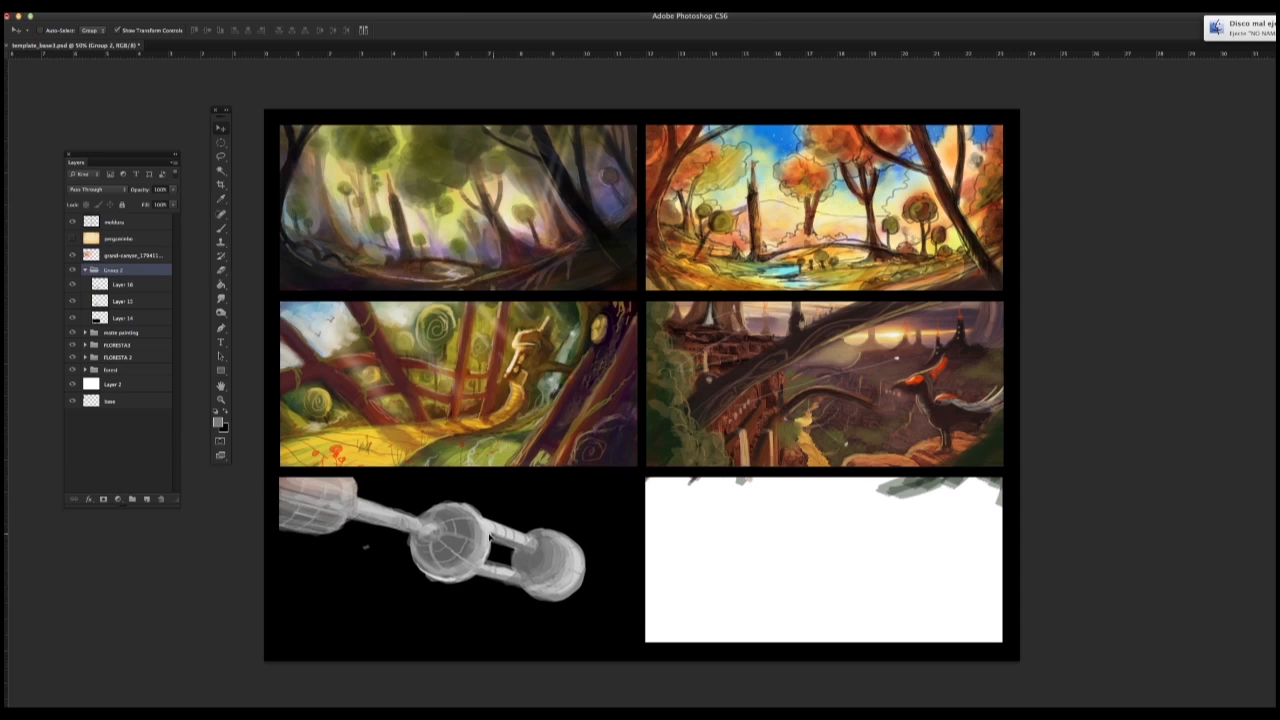
left_click(112, 7)
left_click(284, 388)
left_click_drag(468, 607, 464, 618)
Step: Try another horizontal flip of the group and undo the trial flips
left_click(112, 7)
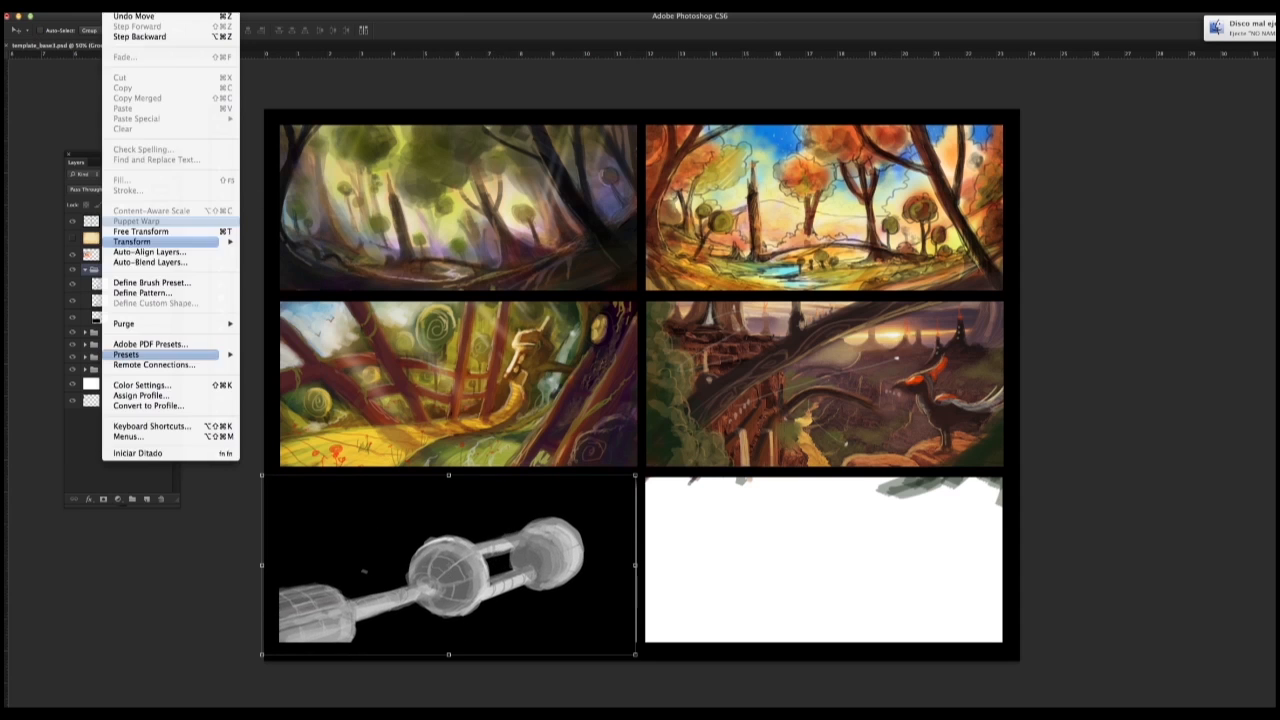
left_click(287, 376)
left_click(219, 170)
key("alt+super+z")
key("alt+super+z")
key("alt+super+z")
key("alt+super+z")
key("alt+super+z")
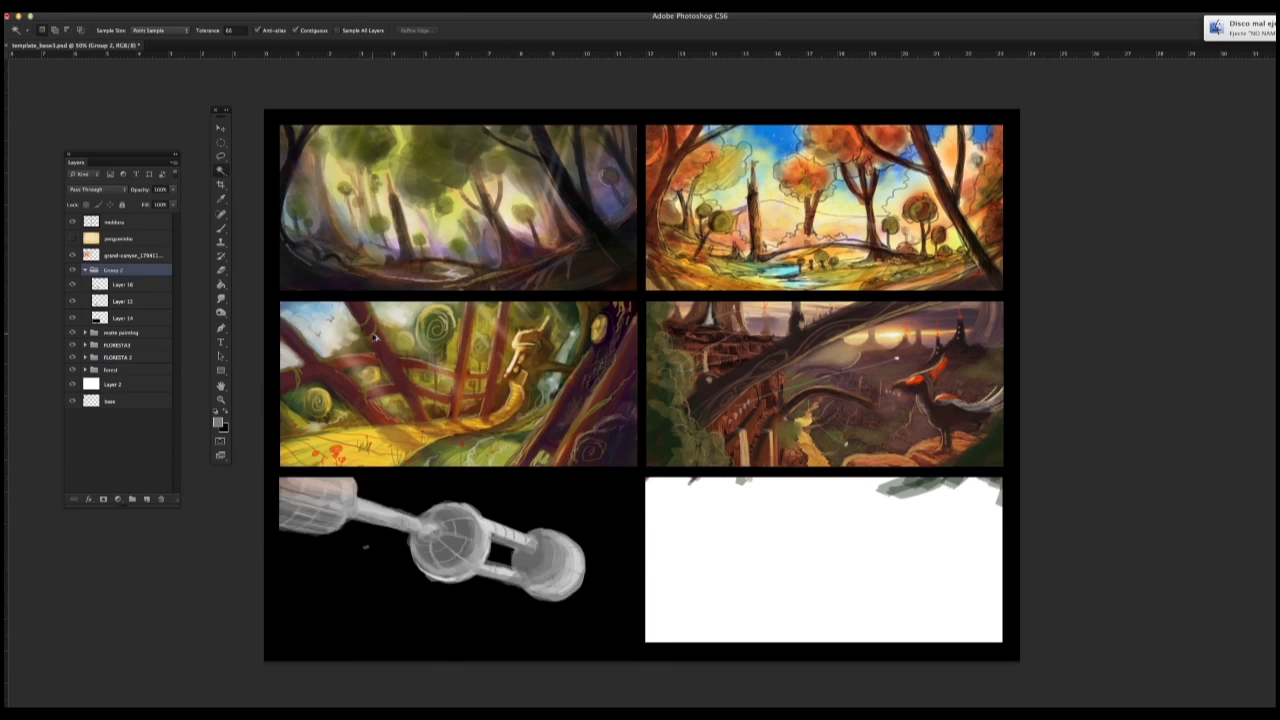
Step: Paint a large grey asteroid cluster below the space station and several smaller asteroids around it on Layer 16
left_click(221, 229)
mouse_move(507, 639)
left_mouse_down()
mouse_move(544, 607)
mouse_move(510, 638)
mouse_move(533, 626)
mouse_move(574, 639)
mouse_move(493, 641)
left_mouse_up()
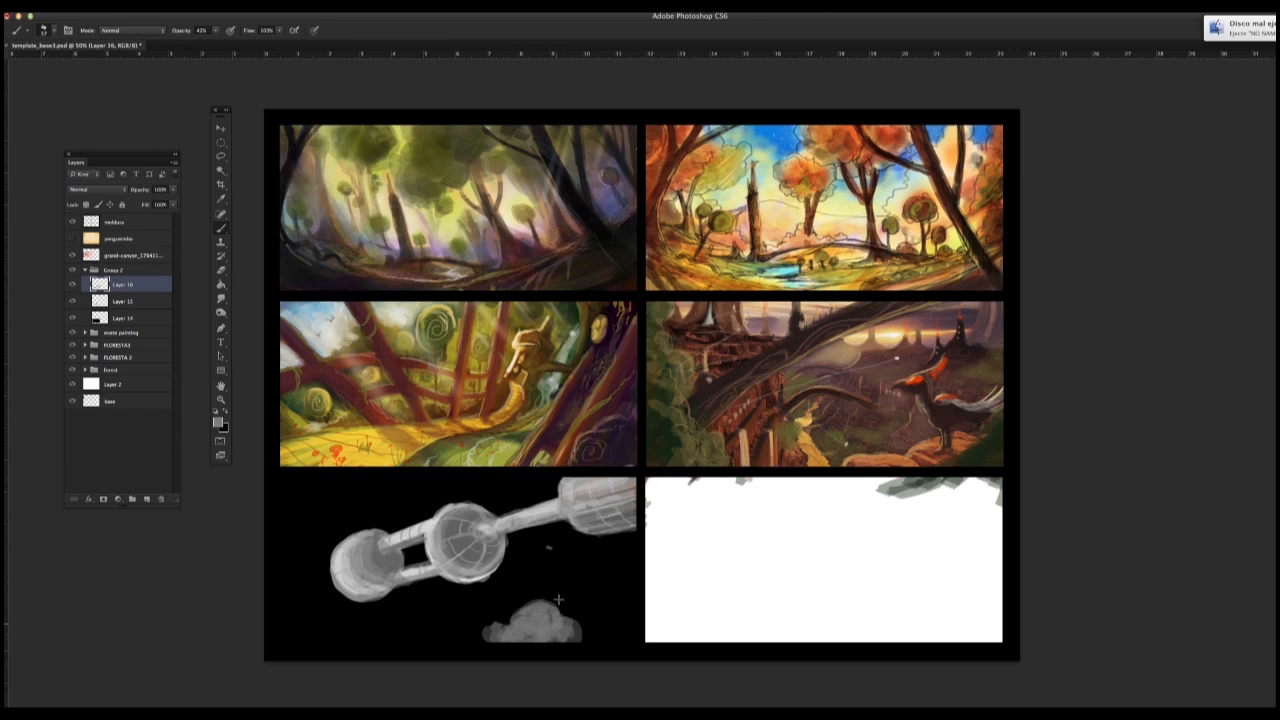
left_click_drag(552, 548, 541, 553)
left_click_drag(508, 632, 550, 618)
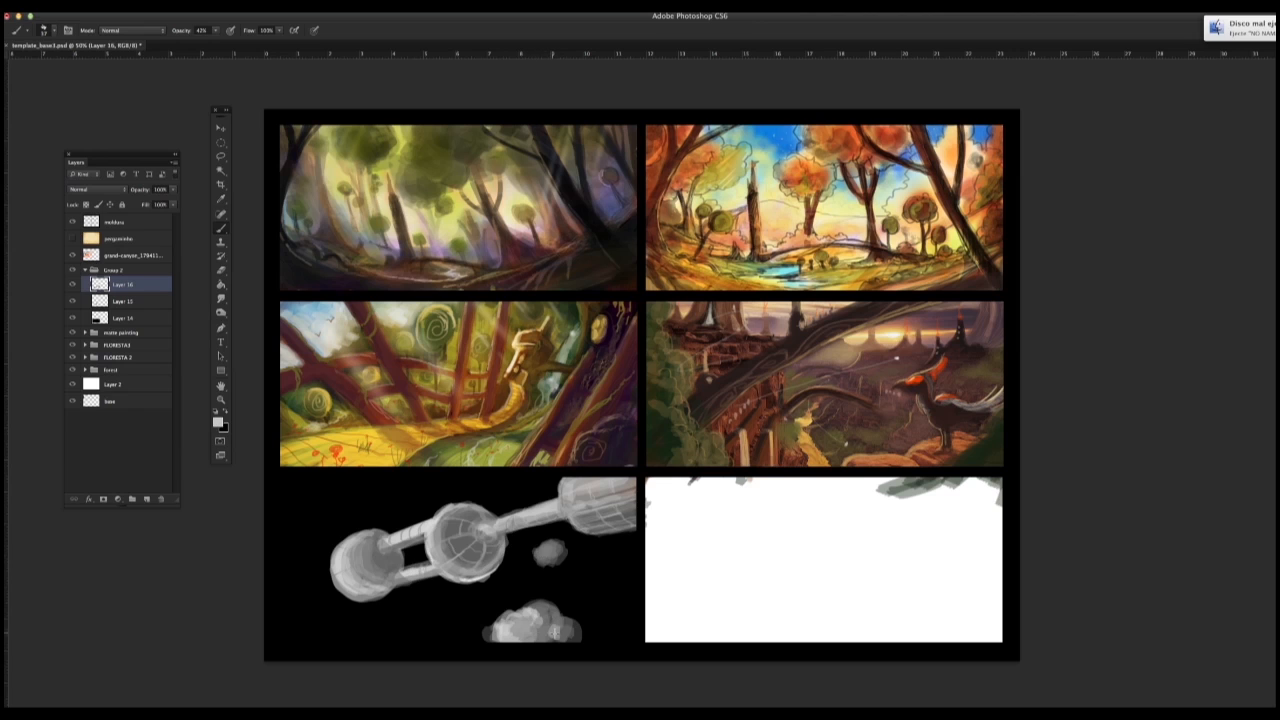
left_click_drag(408, 616, 414, 618)
left_click_drag(312, 608, 318, 610)
left_click_drag(389, 499, 405, 500)
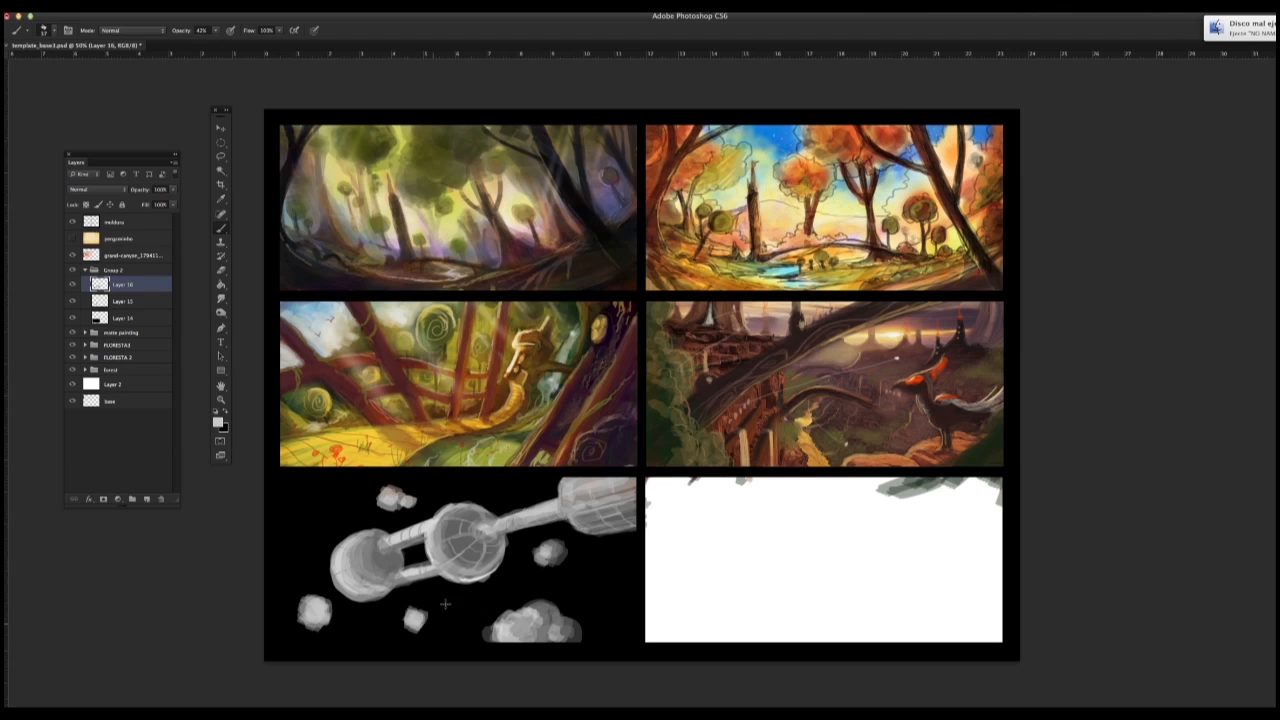
Step: Create a new layer just above Layer 14 and try long curved strokes behind the space station, undoing them
left_click(114, 314)
left_click(147, 498)
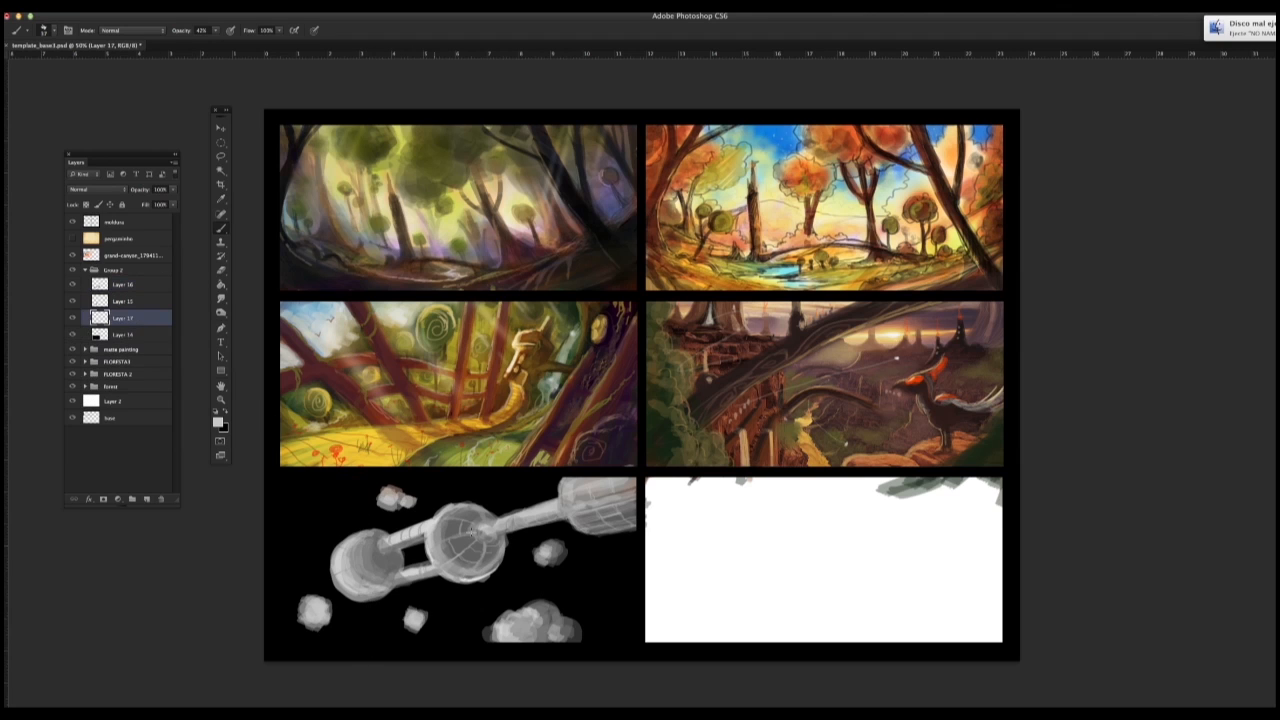
mouse_move(515, 478)
left_mouse_down()
mouse_move(488, 661)
mouse_move(481, 482)
mouse_move(444, 642)
left_mouse_up()
key("super+z")
key("super+z")
left_click_drag(284, 586, 637, 565)
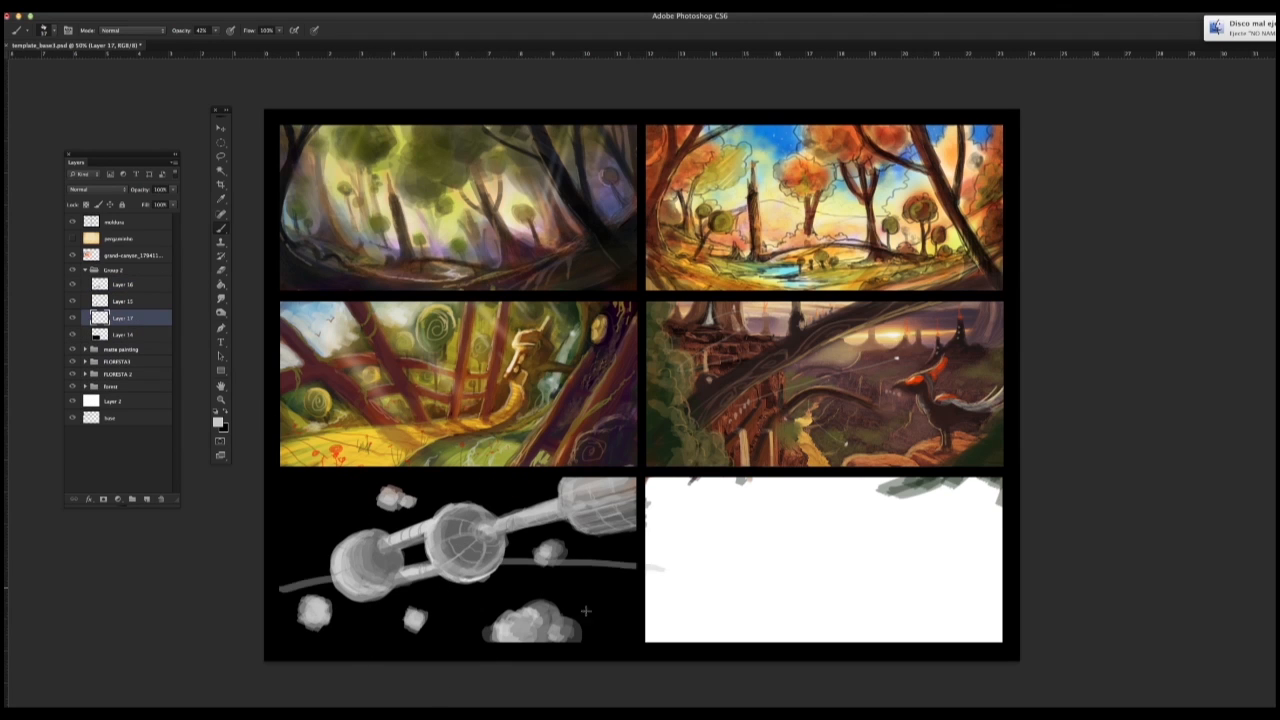
Step: Try more sweeping background strokes at different angles behind the space station, undoing each one
key("super+z")
left_click_drag(284, 500, 585, 537)
key("super+z")
left_click_drag(455, 462, 282, 578)
key("super+z")
mouse_move(322, 466)
left_mouse_down()
mouse_move(357, 655)
mouse_move(370, 660)
left_mouse_up()
key("super+z")
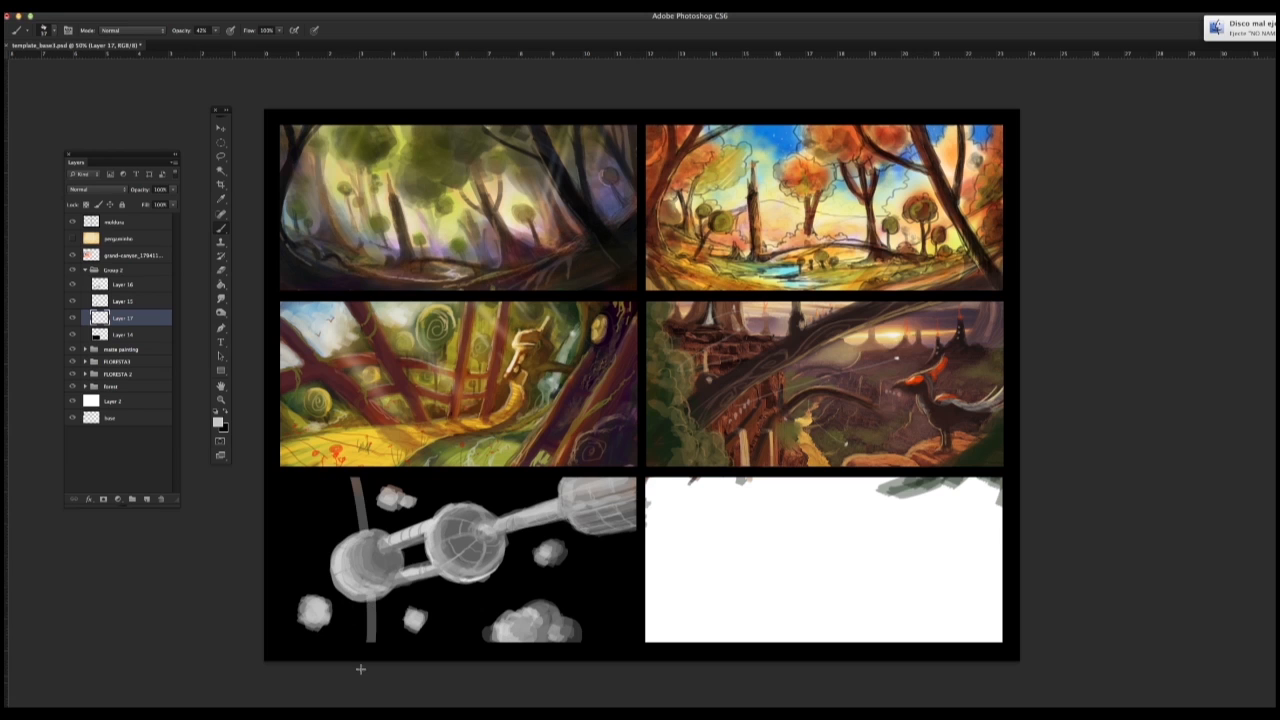
Step: Enlarge the brush and fill the left part of the space background with broad light grey vertical strokes
right_click(348, 514)
left_click(428, 340)
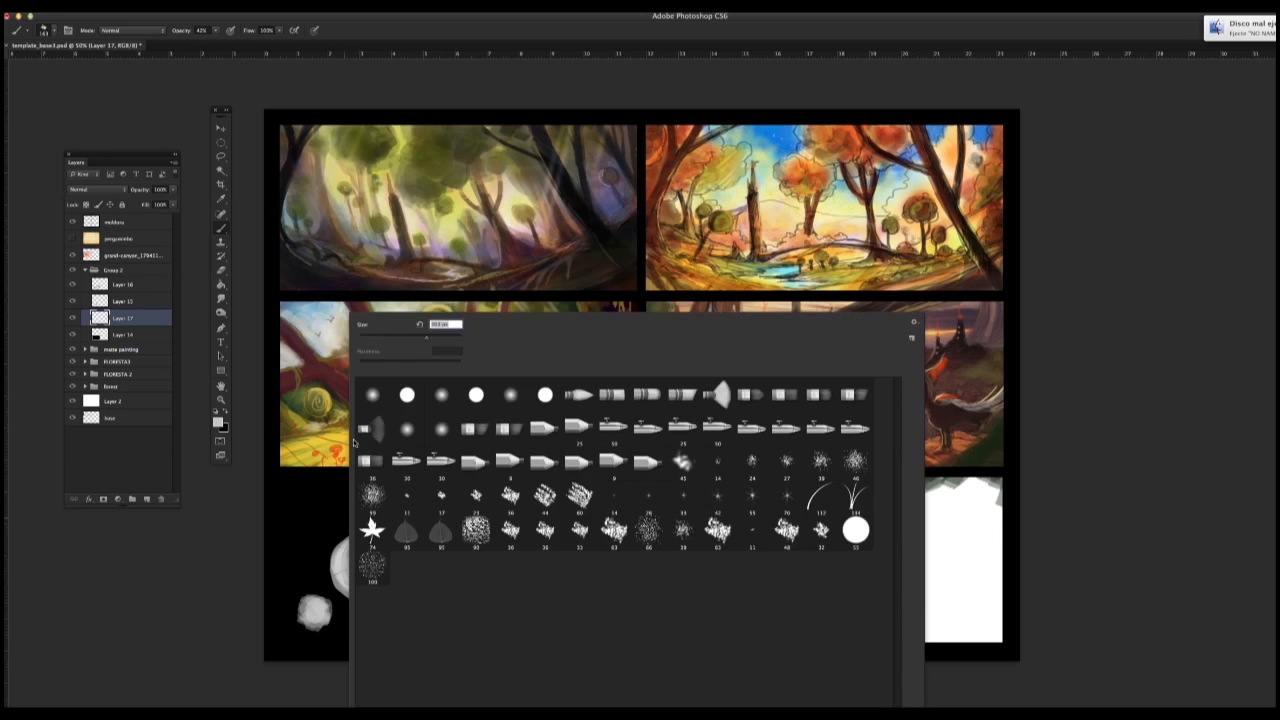
left_click_drag(343, 470, 361, 655)
left_click_drag(318, 470, 357, 652)
mouse_move(325, 472)
left_mouse_down()
mouse_move(341, 646)
mouse_move(328, 648)
left_mouse_up()
mouse_move(294, 464)
left_mouse_down()
mouse_move(318, 648)
mouse_move(300, 646)
left_mouse_up()
left_click_drag(282, 476, 294, 646)
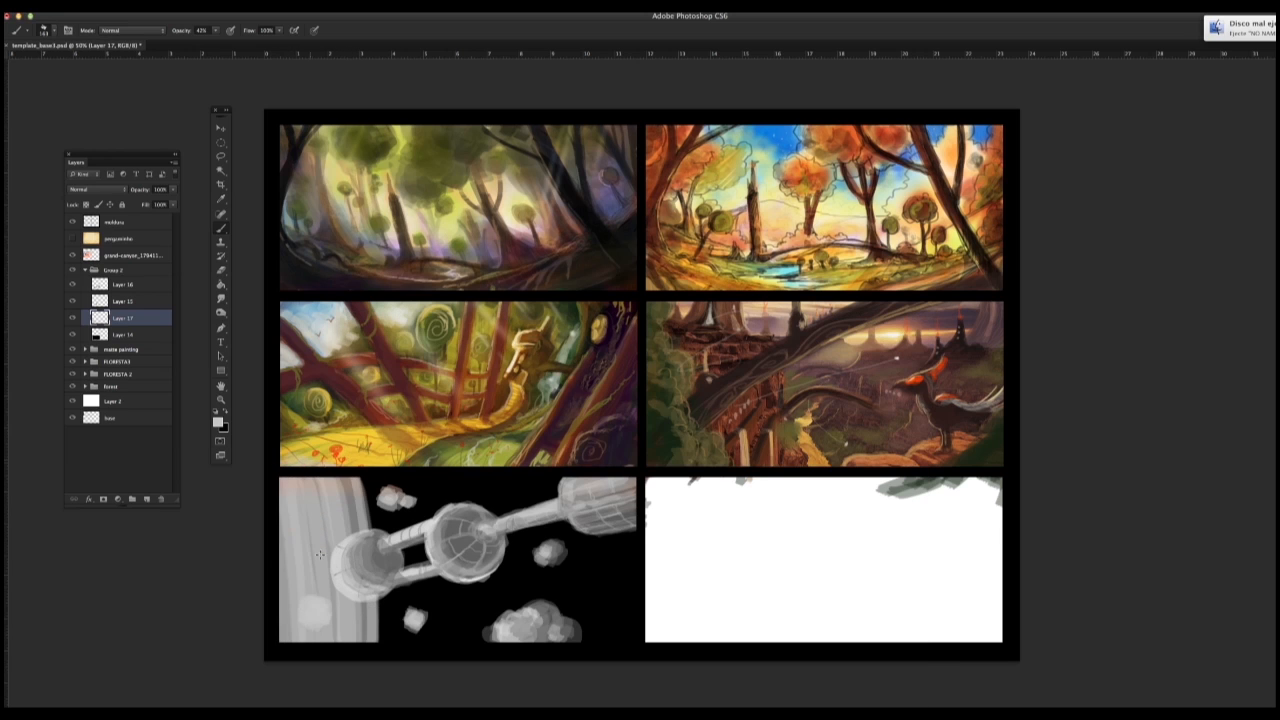
Step: Cover the light vertical band behind the small sphere with broad near-black strokes
left_click_drag(348, 474, 357, 650)
left_click(356, 654, "alt")
left_click_drag(288, 466, 296, 644)
left_click_drag(295, 464, 332, 646)
left_click_drag(321, 465, 344, 648)
left_click_drag(343, 472, 348, 671)
left_click_drag(286, 472, 292, 646)
mouse_move(295, 464)
left_mouse_down()
mouse_move(298, 644)
mouse_move(320, 645)
left_mouse_up()
mouse_move(327, 470)
left_mouse_down()
mouse_move(350, 645)
mouse_move(364, 646)
left_mouse_up()
Step: Reduce the brush size and rework the dark band's curved outer edge with narrower strokes
right_click(369, 616)
left_click(444, 348)
left_click(370, 562, "alt")
left_click_drag(366, 478, 374, 606)
key("super+z")
left_click(368, 558, "alt")
right_click(360, 578)
left_click(411, 347)
left_click(349, 484, "alt")
mouse_move(362, 476)
left_mouse_down()
mouse_move(378, 645)
mouse_move(353, 520)
mouse_move(380, 530)
left_mouse_up()
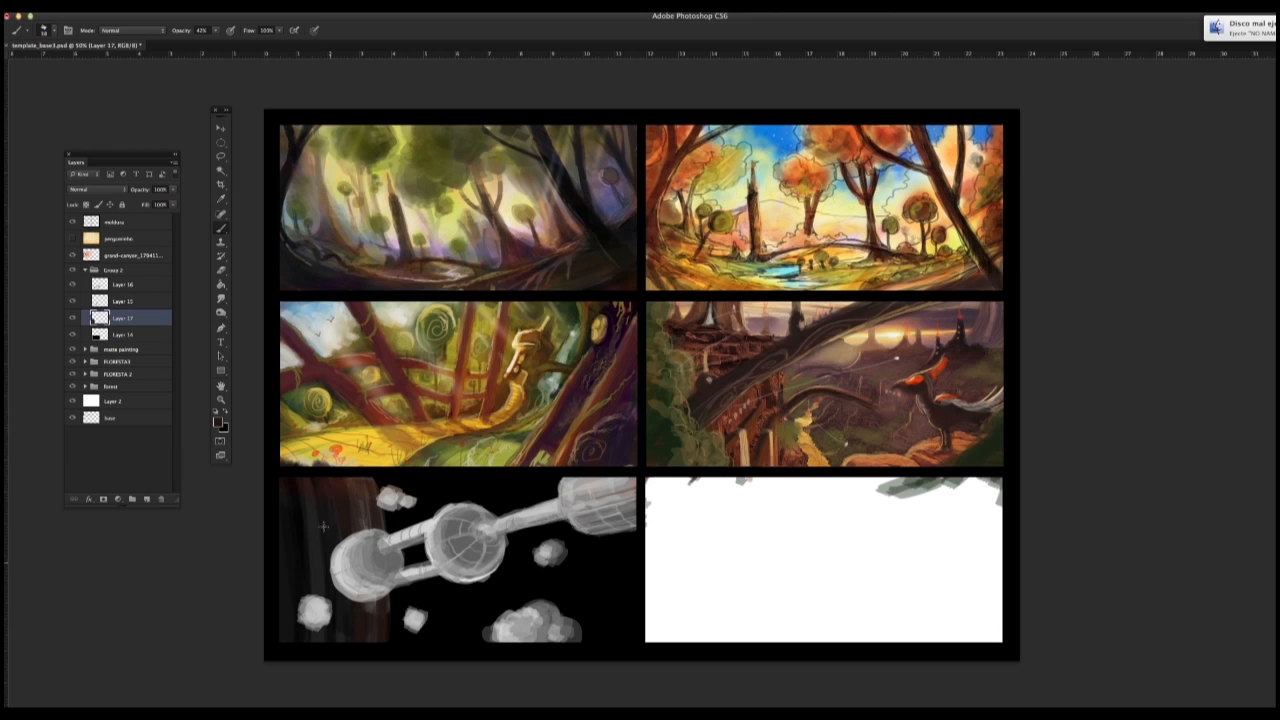
Step: Darken the reddish-brown streaks along the band's outer edge with long black vertical strokes
left_click(300, 488, "alt")
left_click_drag(356, 482, 372, 657)
left_click_drag(372, 490, 374, 616)
left_click_drag(360, 520, 367, 614)
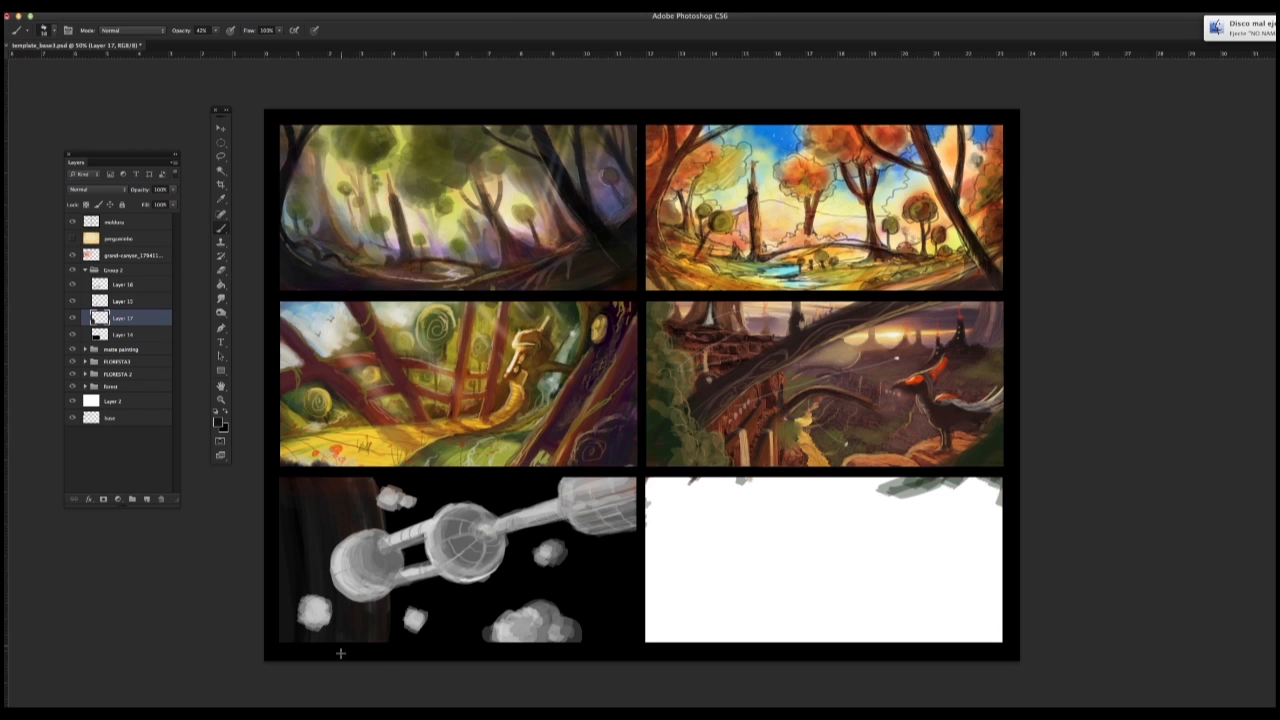
left_click_drag(374, 545, 371, 698)
Step: Sample a grey tone and paint thin vertical contour lines along the dark band's edge with a smaller brush
left_click(463, 498, "alt")
mouse_move(372, 484)
left_mouse_down()
mouse_move(394, 644)
mouse_move(383, 644)
left_mouse_up()
right_click(381, 500)
left_click_drag(414, 338, 400, 338)
mouse_move(362, 478)
left_mouse_down()
mouse_move(373, 530)
mouse_move(388, 536)
mouse_move(399, 644)
mouse_move(374, 638)
left_mouse_up()
left_click_drag(358, 478, 381, 660)
Step: Choose a large soft round brush with 0% hardness and paint a soft grey glow over the dark band
right_click(388, 555)
right_click(394, 555)
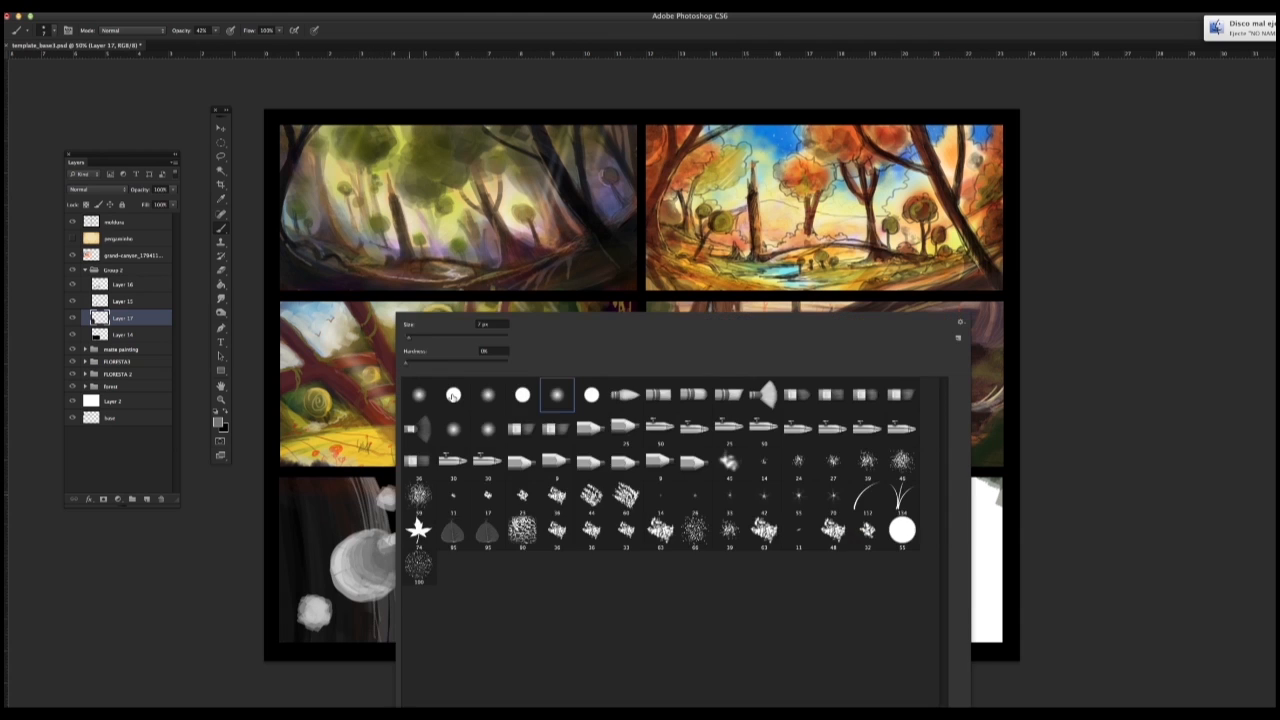
left_click_drag(409, 338, 426, 338)
mouse_move(378, 480)
left_mouse_down()
mouse_move(402, 640)
mouse_move(379, 625)
mouse_move(371, 648)
left_mouse_up()
mouse_move(342, 482)
left_mouse_down()
mouse_move(358, 607)
mouse_move(326, 648)
left_mouse_up()
mouse_move(308, 490)
left_mouse_down()
mouse_move(348, 657)
mouse_move(306, 645)
left_mouse_up()
left_click_drag(278, 506, 288, 645)
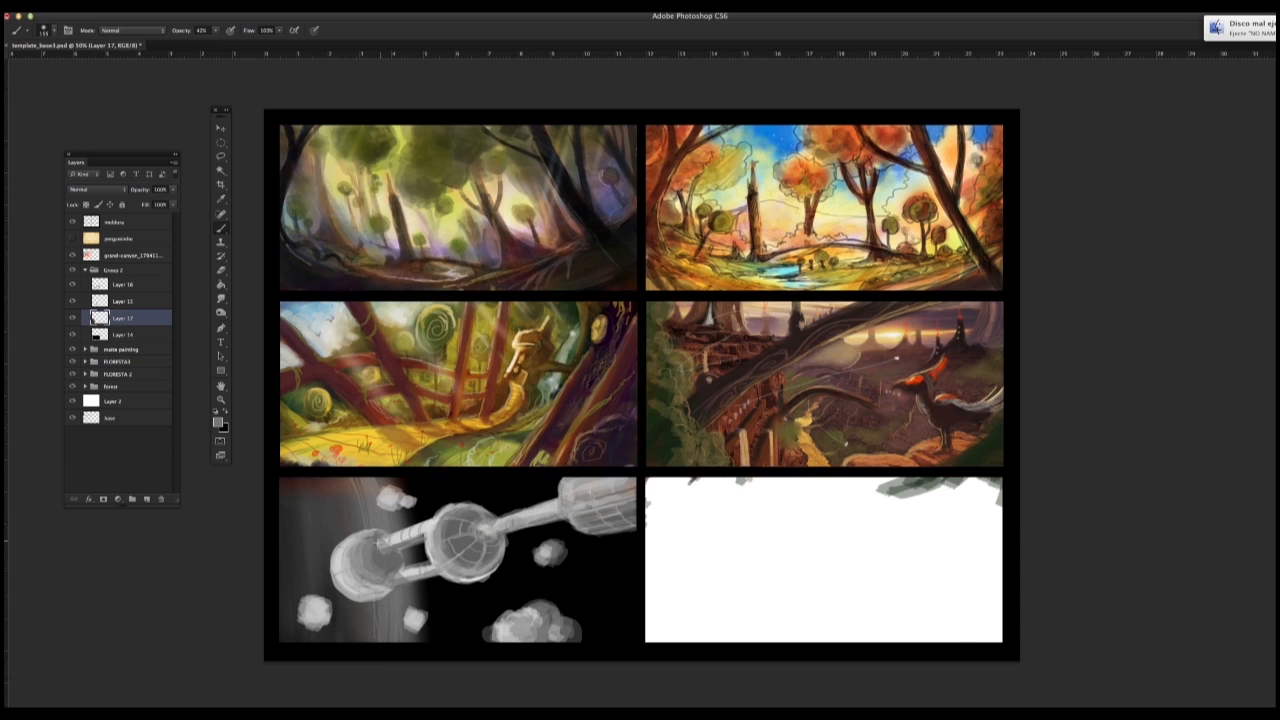
Step: Switch to a harder brush tip and paint two small round asteroids below the large sphere
right_click(380, 541)
double_click(540, 498)
mouse_move(450, 600)
left_mouse_down()
mouse_move(450, 613)
mouse_move(445, 602)
mouse_move(484, 593)
left_mouse_up()
left_click(443, 576, "alt")
left_click(460, 602, "alt")
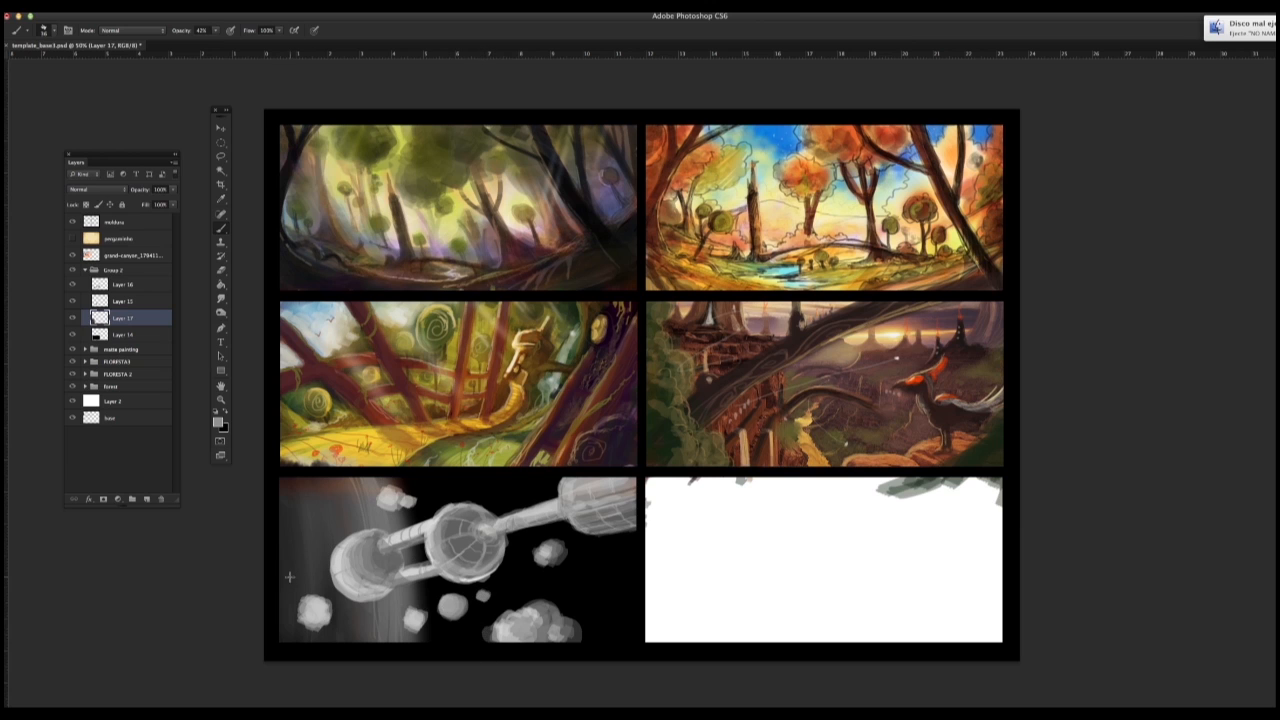
left_click_drag(289, 577, 538, 476)
key("super+z")
mouse_move(453, 478)
left_mouse_down()
mouse_move(496, 624)
mouse_move(530, 640)
left_mouse_up()
key("super+z")
Step: Paint a curved band of grey streaks running down behind the large sphere toward the asteroid cluster
left_click_drag(500, 477, 532, 610)
left_click_drag(512, 477, 568, 640)
left_click_drag(518, 476, 558, 630)
mouse_move(482, 476)
left_mouse_down()
mouse_move(512, 652)
mouse_move(508, 626)
left_mouse_up()
mouse_move(460, 476)
left_mouse_down()
mouse_move(508, 626)
mouse_move(524, 618)
left_mouse_up()
left_click_drag(470, 476, 526, 612)
Step: Add curved grey streaks along the frame's right edge below the cylindrical module
left_click_drag(590, 480, 631, 657)
left_click_drag(606, 533, 631, 650)
left_click_drag(617, 532, 636, 653)
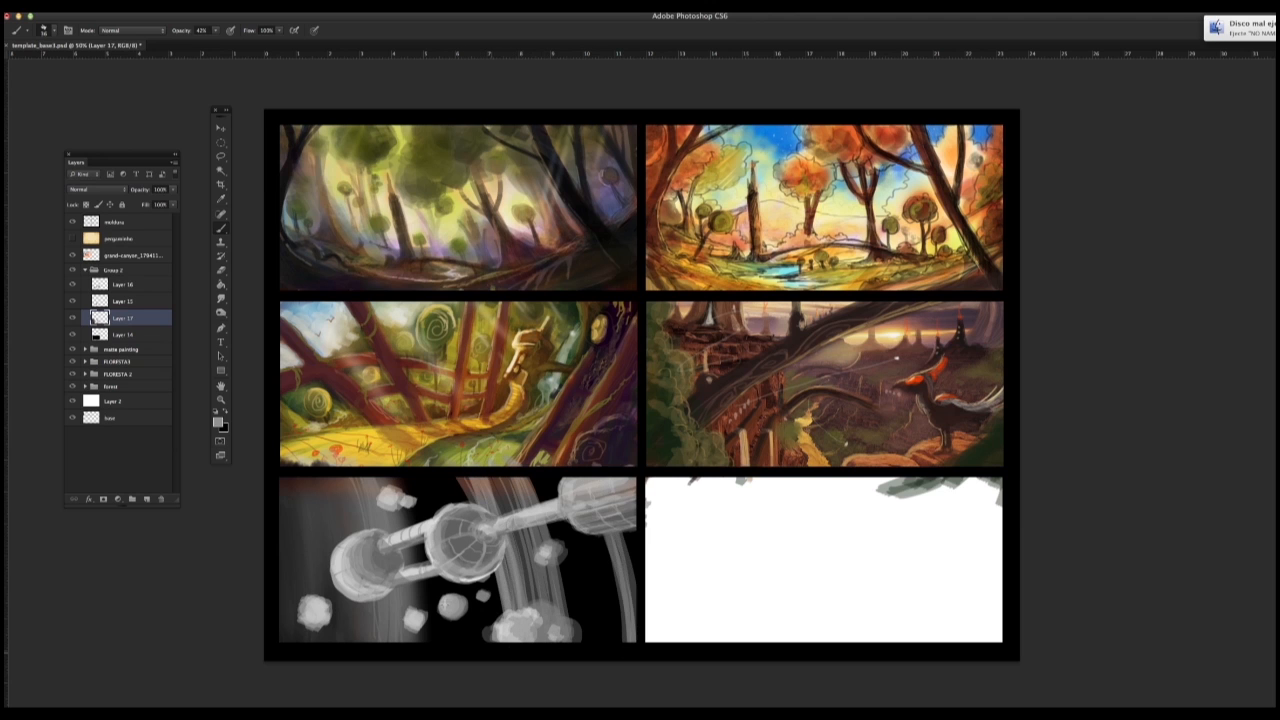
mouse_move(438, 486)
left_mouse_down()
mouse_move(477, 651)
mouse_move(466, 645)
left_mouse_up()
key("super+z")
Step: Set the brush size to 14 px and paint thin curved grey streaks between the wide band and the frame's right edge
key("super+z")
Step: Reduce the brush size and paint fine vertical streaks down the grey glow behind the small sphere
key("super+z")
key("super+z")
right_click(550, 495)
type("14")
key("Return")
left_click_drag(550, 479, 579, 593)
key("super+z")
left_click_drag(548, 477, 592, 650)
left_click_drag(550, 477, 595, 659)
left_click_drag(352, 481, 357, 530)
key("super+z")
right_click(381, 525)
left_click_drag(399, 338, 395, 338)
left_click_drag(350, 479, 355, 514)
key("super+z")
right_click(367, 525)
key("Return")
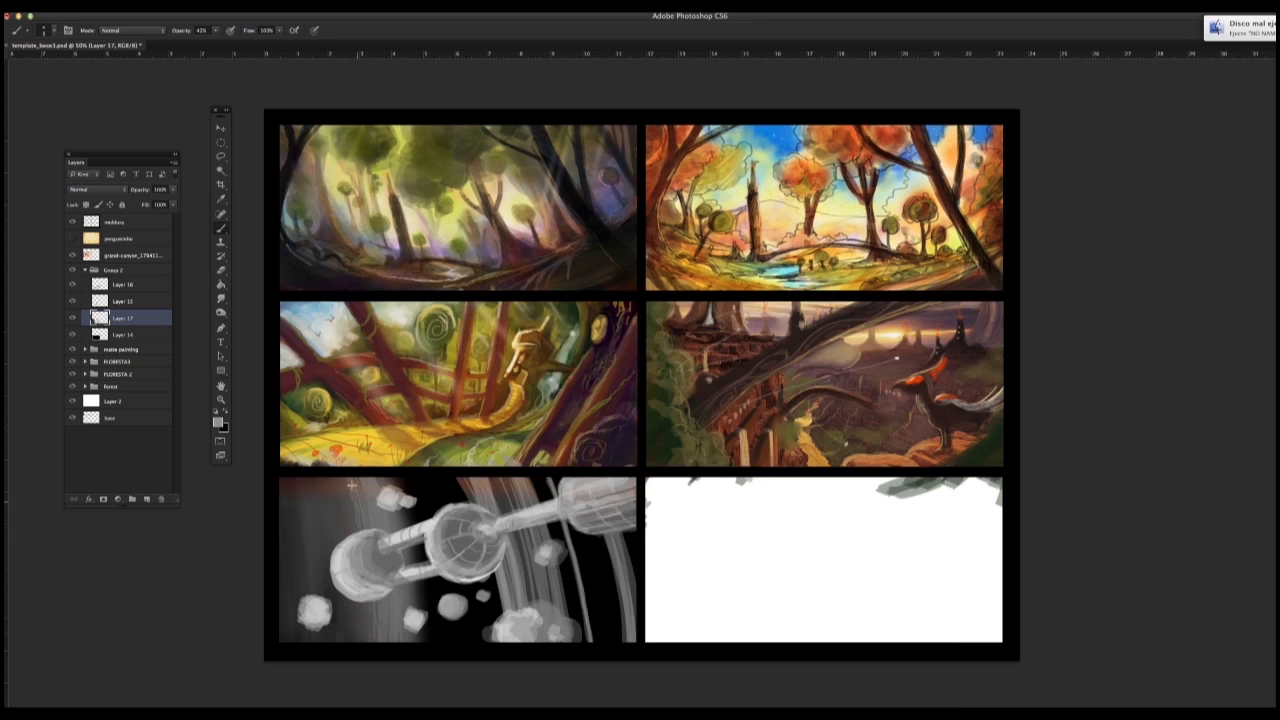
left_click_drag(322, 486, 315, 570)
key("super+z")
Step: Choose a 34 px soft round brush with 0% hardness and dab a glowing star above the large sphere
left_click(547, 600, "alt")
left_click(436, 488, "alt")
right_click(433, 521)
double_click(600, 395)
right_click(484, 646)
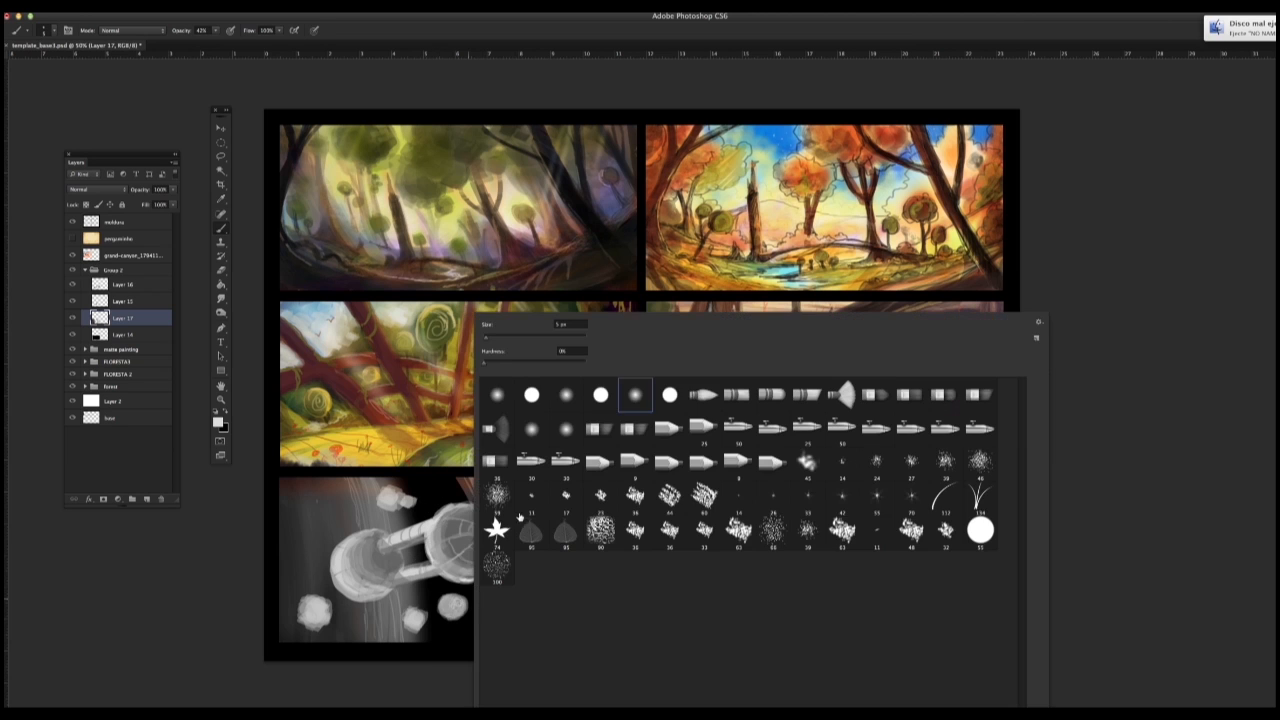
left_click(498, 395)
left_click(435, 495)
Step: Switch to a hard round brush tip and set the foreground colour to white
right_click(453, 668)
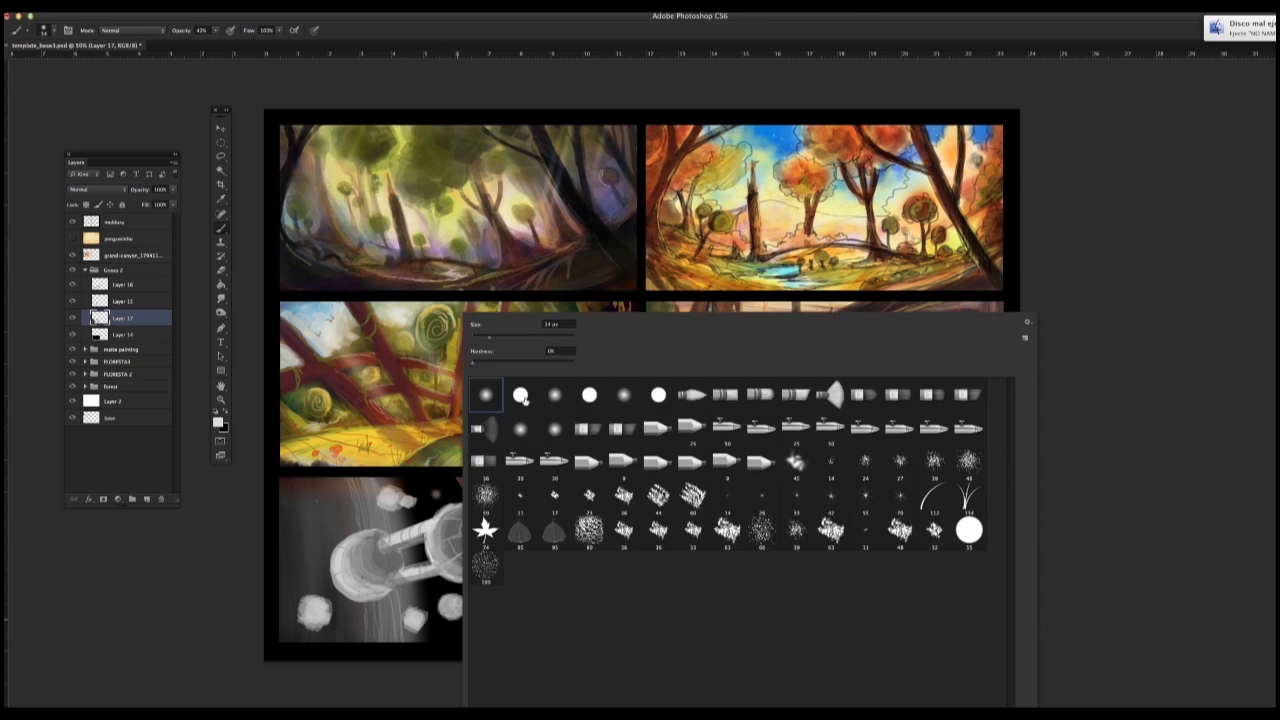
double_click(524, 400)
left_click(219, 424)
left_click(628, 535)
left_click(878, 527)
Step: Using a hard round brush with 100% hardness at small sizes, dot tiny white stars across the black areas of the fifth frame
right_click(470, 631)
left_click(602, 395)
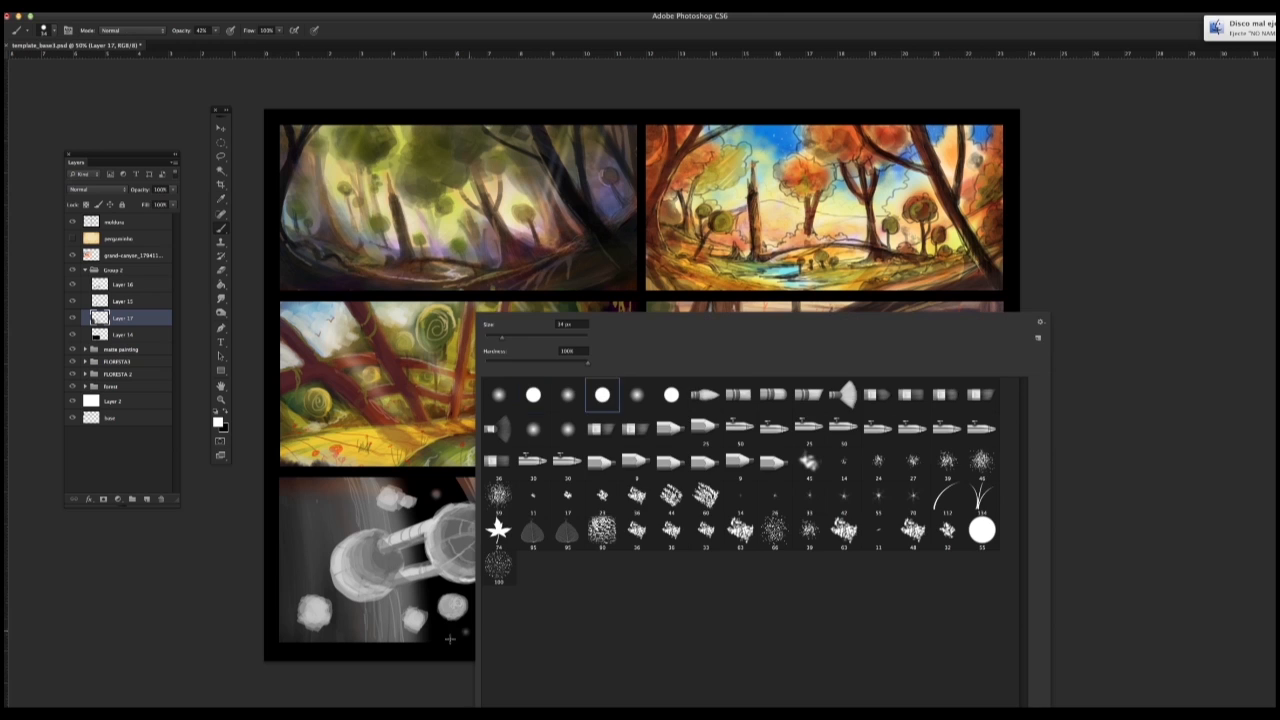
left_click(450, 640)
right_click(461, 622)
left_click(486, 337)
left_click(432, 488)
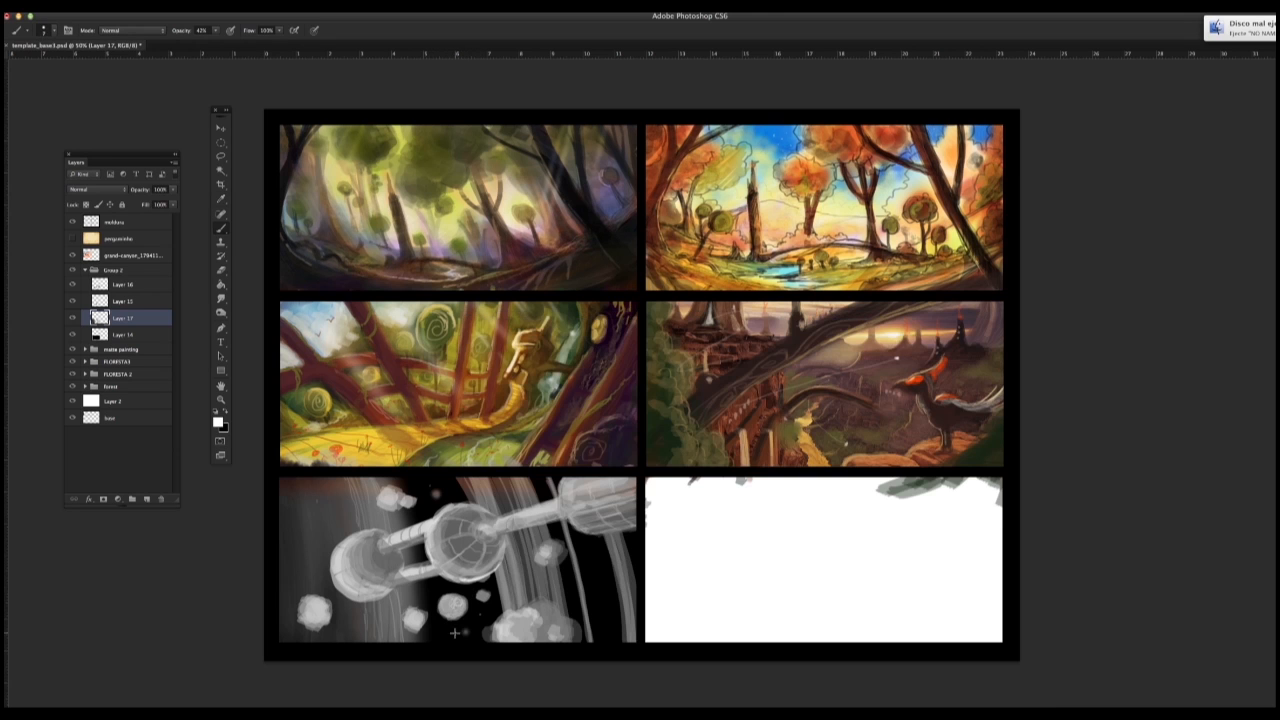
left_click(601, 575)
right_click(591, 588)
left_click(618, 337)
left_click(571, 591)
Step: Choose a textured chalk brush and paint white diagonal beams across the fifth frame's upper-left corner
right_click(332, 550)
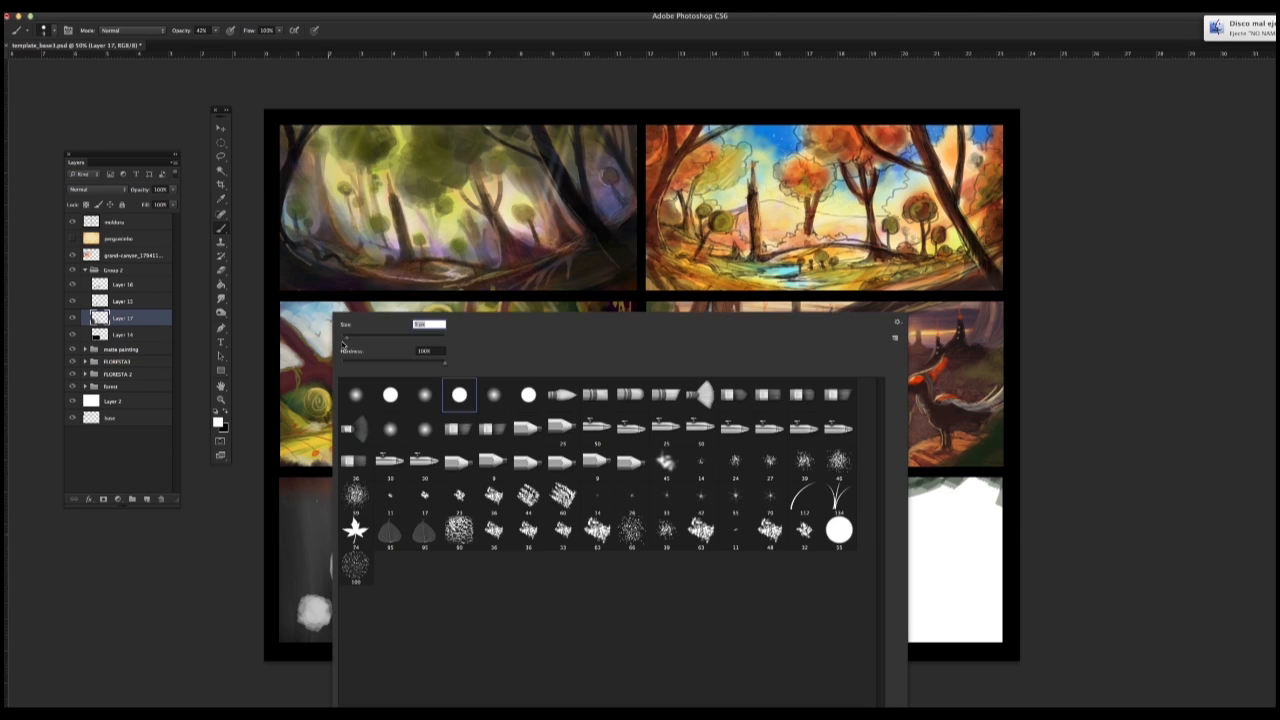
left_click(494, 497)
left_click_drag(302, 551, 339, 519)
key("super+z")
left_click_drag(364, 478, 270, 551)
key("super+z")
key("super+z")
left_click_drag(280, 526, 331, 472)
left_click_drag(280, 520, 326, 472)
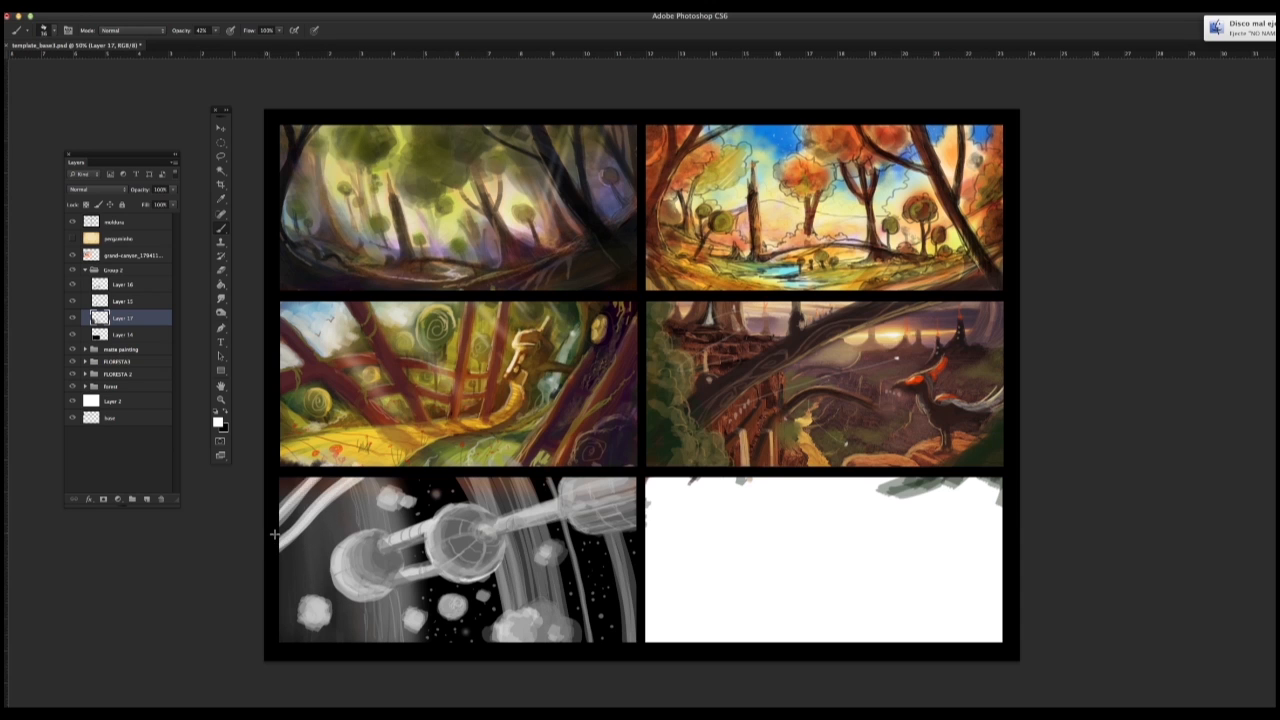
Step: Set the brush size to 16 px and add thinner parallel diagonal beams below the upper-left ones
right_click(284, 558)
type("16")
key("Return")
left_click_drag(281, 563, 374, 476)
left_click_drag(322, 526, 367, 481)
left_click_drag(281, 563, 369, 478)
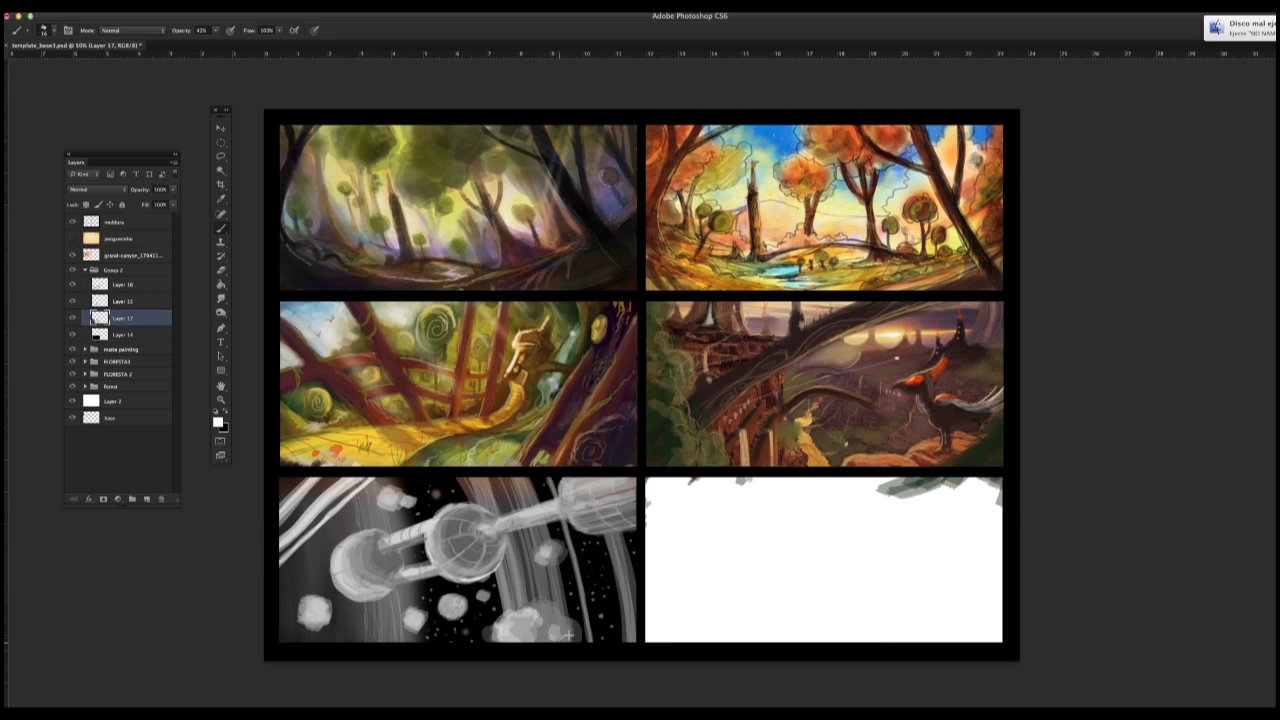
Step: Paint parallel white diagonal beams across the fifth frame's lower-right corner
left_click_drag(570, 642, 637, 584)
left_click_drag(596, 643, 638, 604)
left_click_drag(598, 644, 639, 604)
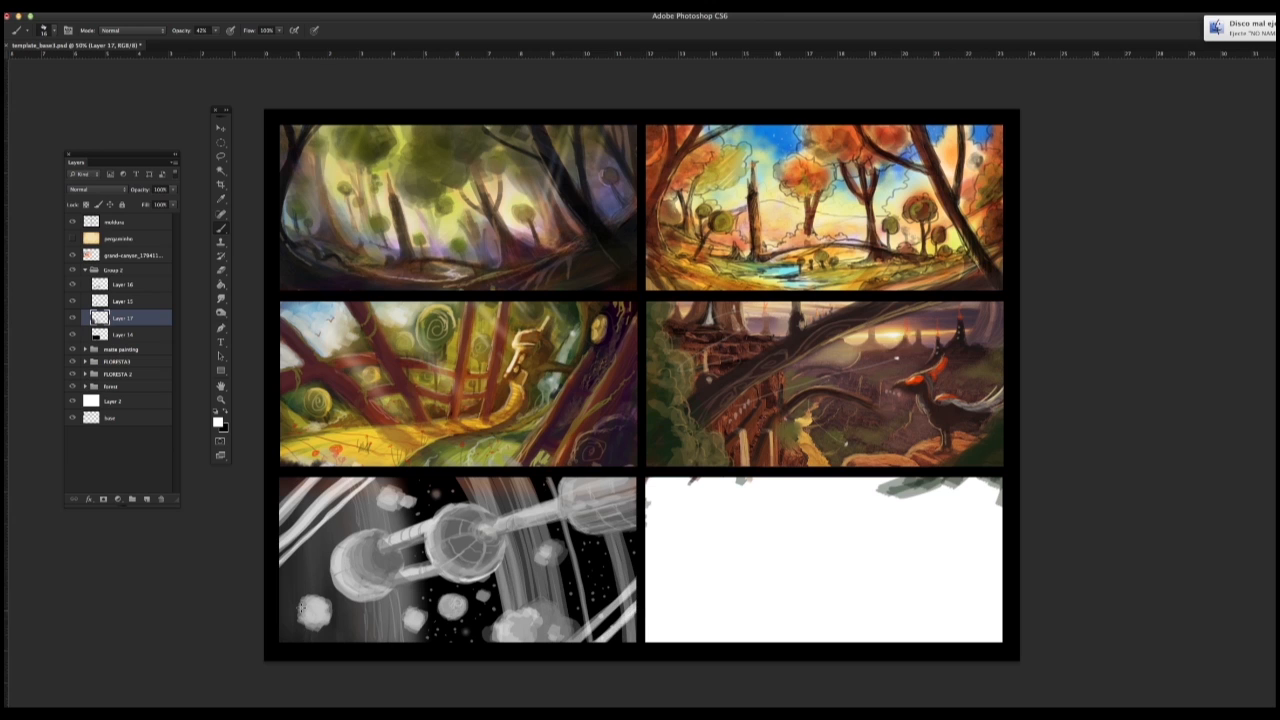
Step: Paint zigzag truss struts between the upper-left beams and shade the beams with grey
left_click_drag(314, 492, 323, 480)
left_click_drag(281, 535, 338, 486)
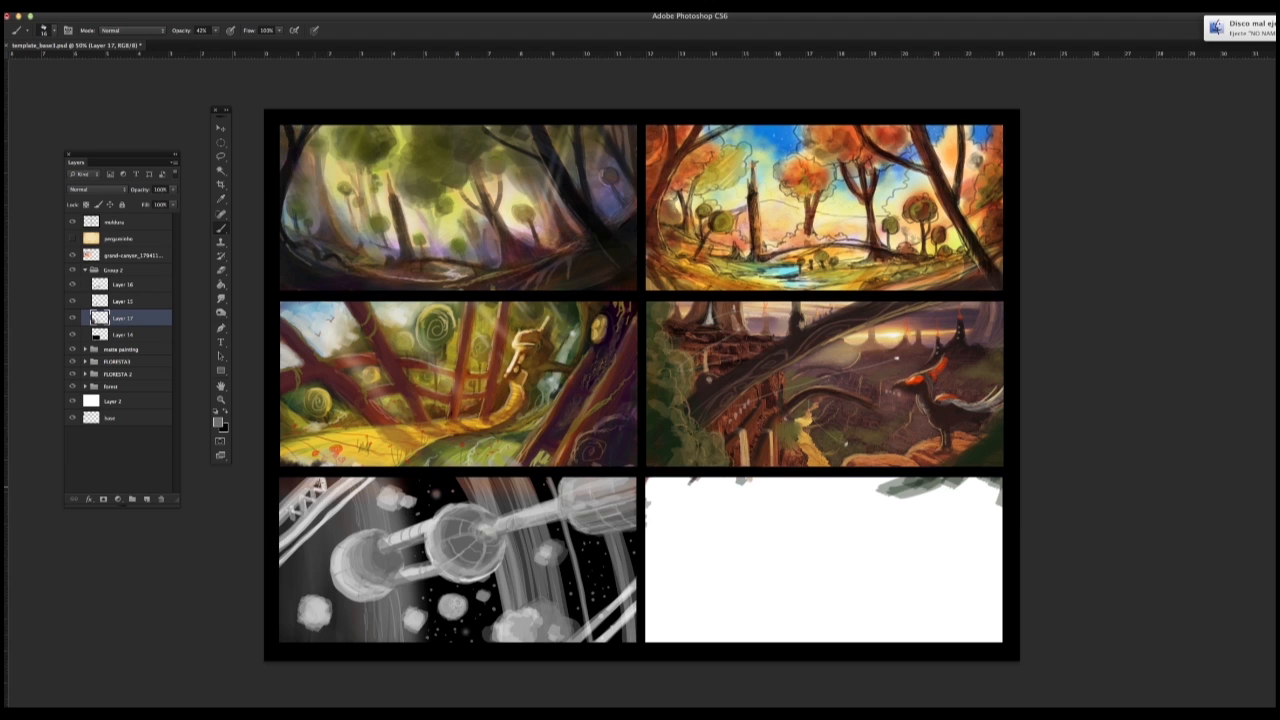
left_click_drag(282, 543, 356, 480)
Step: Shade and thicken the lower-right diagonal beams in greys and brush more light grey over the upper-left beams
left_click_drag(580, 638, 640, 582)
left_click(566, 597, "alt")
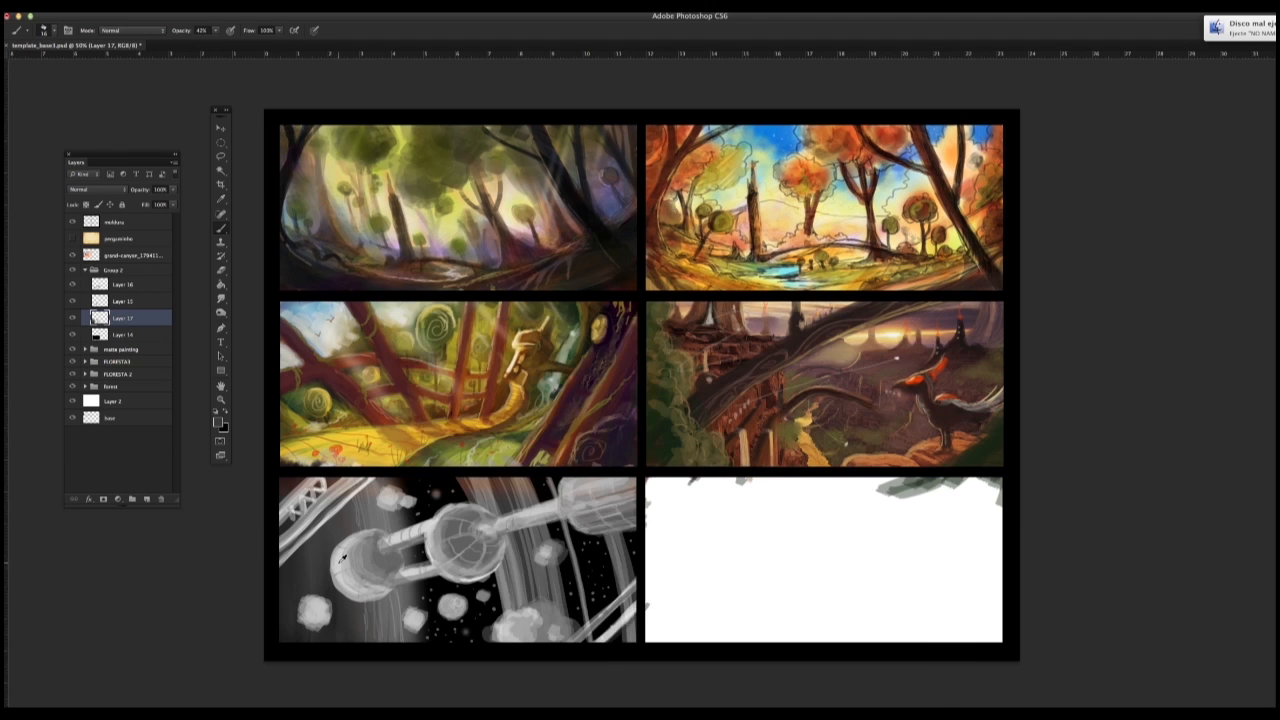
left_click_drag(576, 641, 637, 583)
right_click(505, 402)
double_click(566, 497)
left_click_drag(574, 643, 640, 575)
mouse_move(572, 642)
left_mouse_down()
mouse_move(660, 557)
mouse_move(639, 611)
left_mouse_up()
left_click_drag(279, 506, 313, 466)
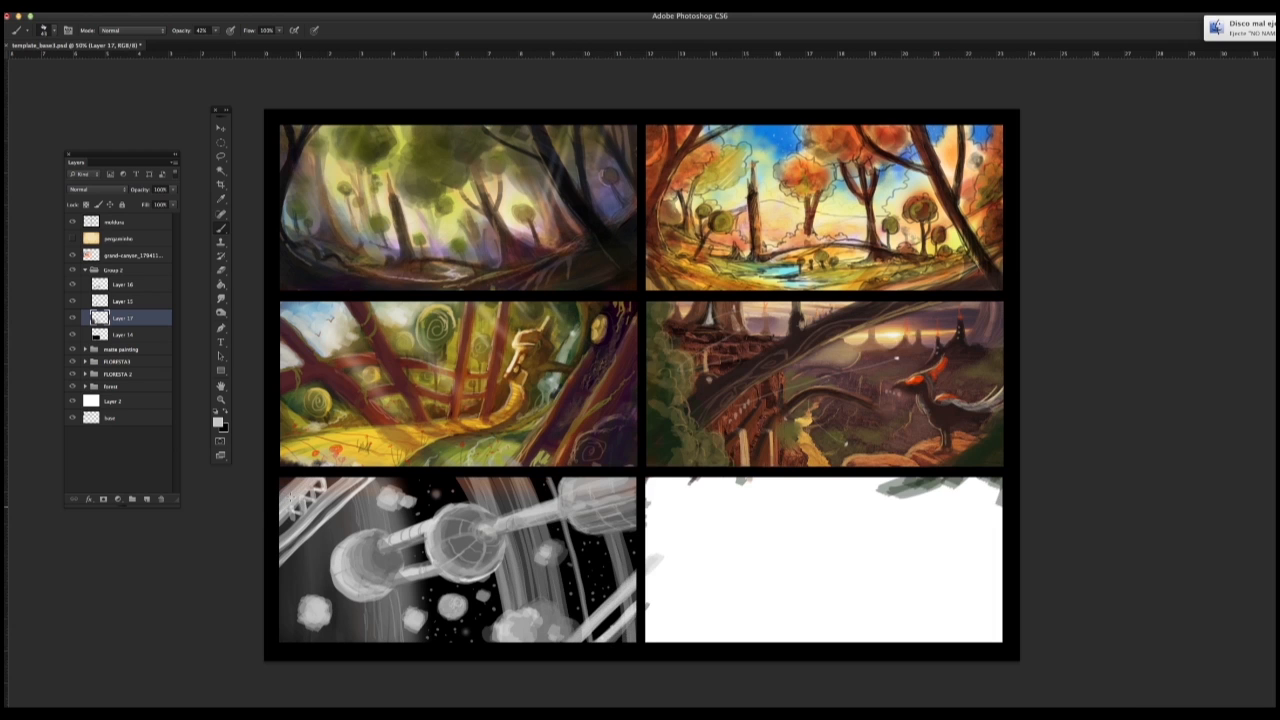
left_click_drag(278, 573, 378, 477)
Step: Reduce the brush size and paint thin curved trails around the left asteroid and out past the large sphere
right_click(342, 316)
left_click(320, 557)
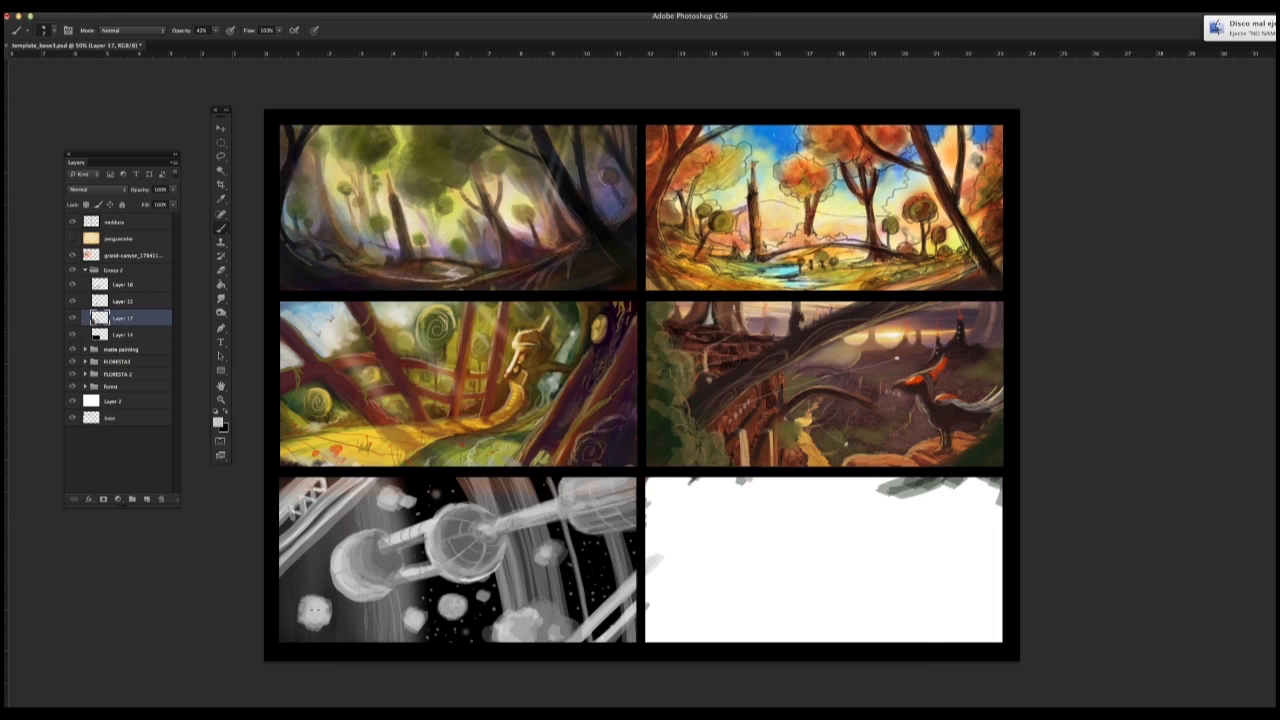
mouse_move(358, 627)
left_mouse_down()
mouse_move(538, 575)
mouse_move(583, 580)
left_mouse_up()
Step: Dab a bright spot at the right trail's end and add a glow with a soft round brush at 0% hardness
right_click(609, 578)
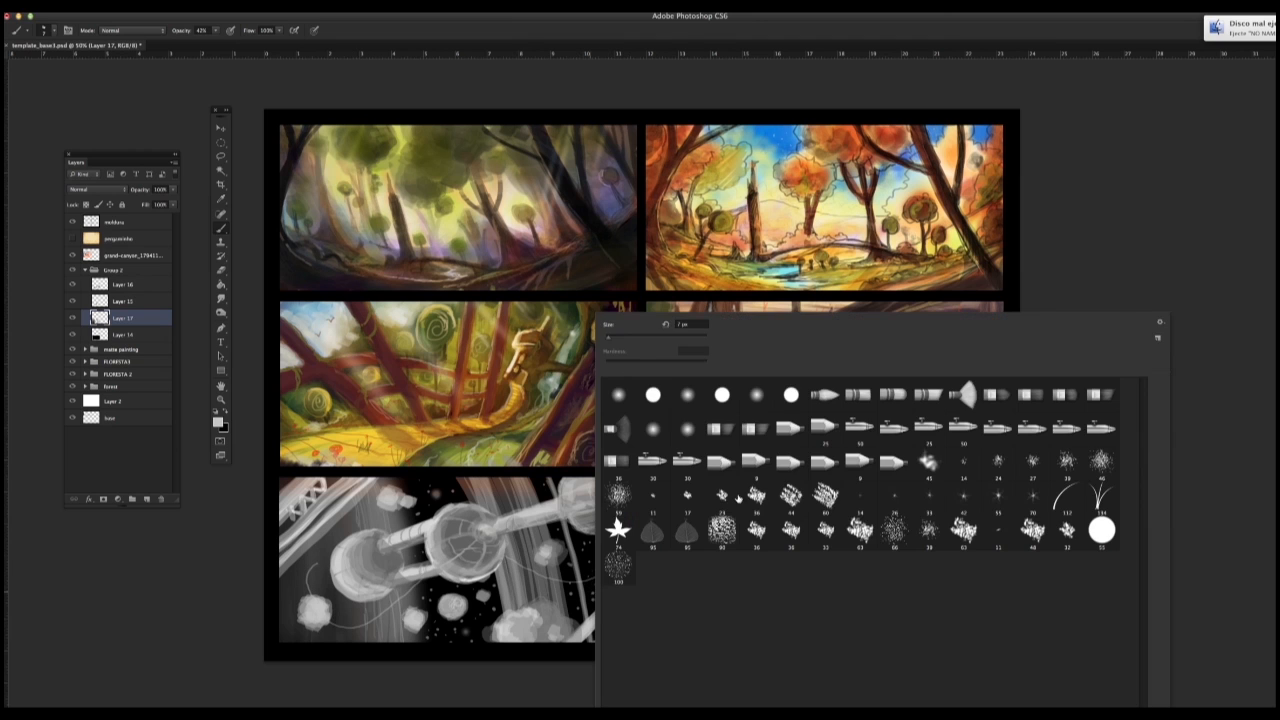
double_click(742, 499)
left_click(604, 574)
right_click(604, 606)
double_click(764, 395)
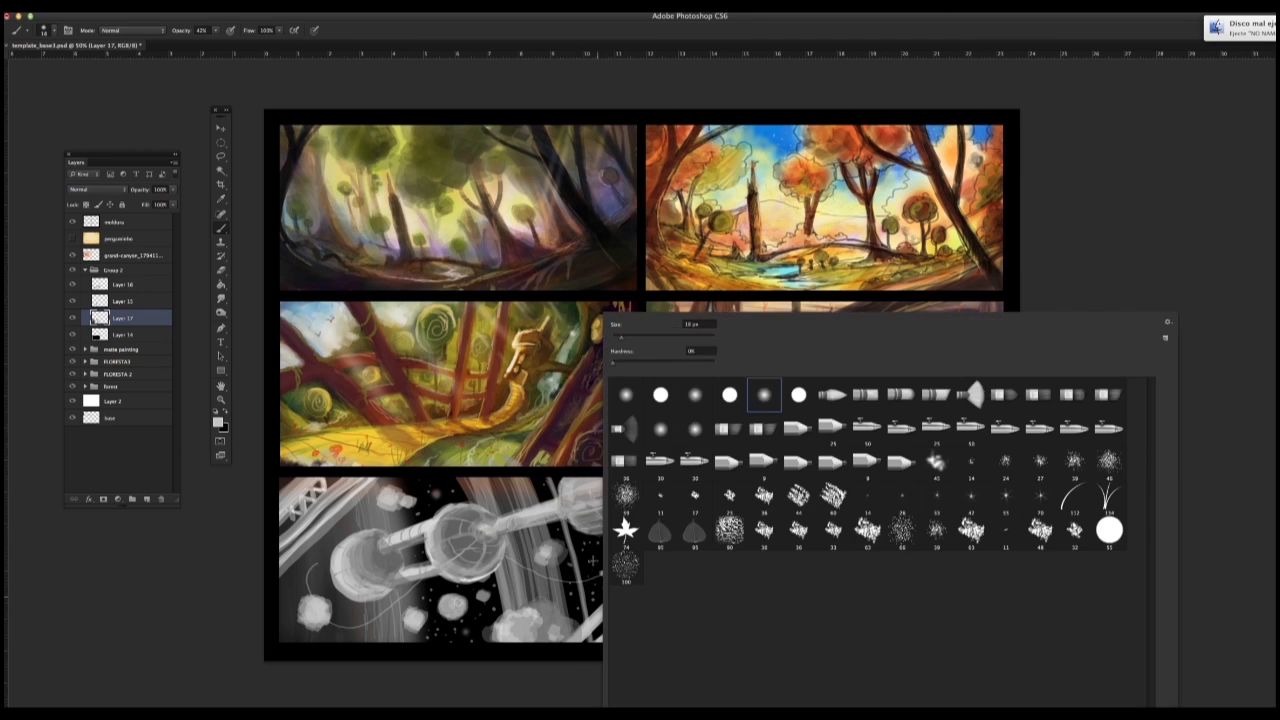
right_click(606, 590)
left_click(598, 574)
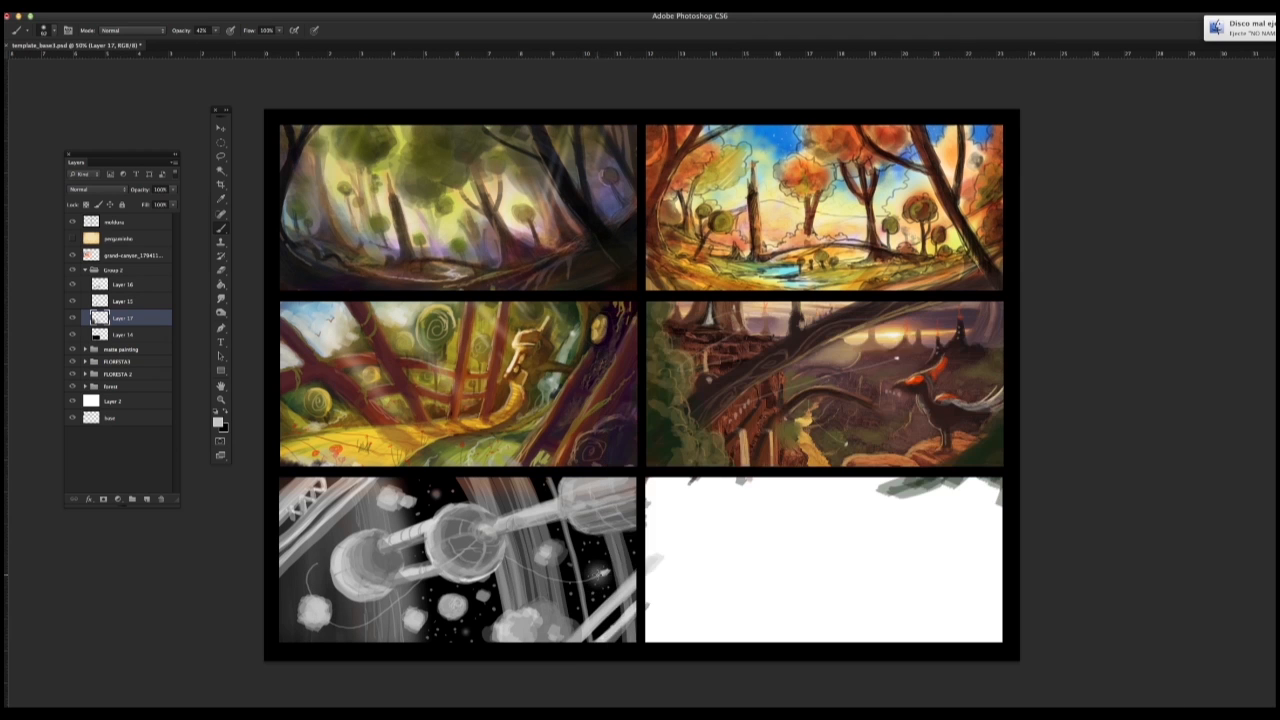
Step: Try to paint thin light cables curving out from the large and small spheres
right_click(358, 606)
double_click(522, 498)
left_click(678, 526, "alt")
right_click(464, 536)
left_click(444, 530)
left_click_drag(507, 349, 511, 344)
right_click(476, 551)
mouse_move(430, 520)
left_mouse_down()
mouse_move(362, 511)
mouse_move(355, 556)
mouse_move(398, 653)
left_mouse_up()
key("ctrl+z")
Step: Add a new layer and try painting thin white strokes around the large sphere on it
key("ctrl+shift+alt+n")
left_click_drag(458, 530, 352, 512)
key("ctrl+z")
mouse_move(450, 531)
left_mouse_down()
mouse_move(370, 533)
mouse_move(480, 498)
mouse_move(373, 516)
left_mouse_up()
key("ctrl+z")
key("ctrl+z")
key("ctrl+z")
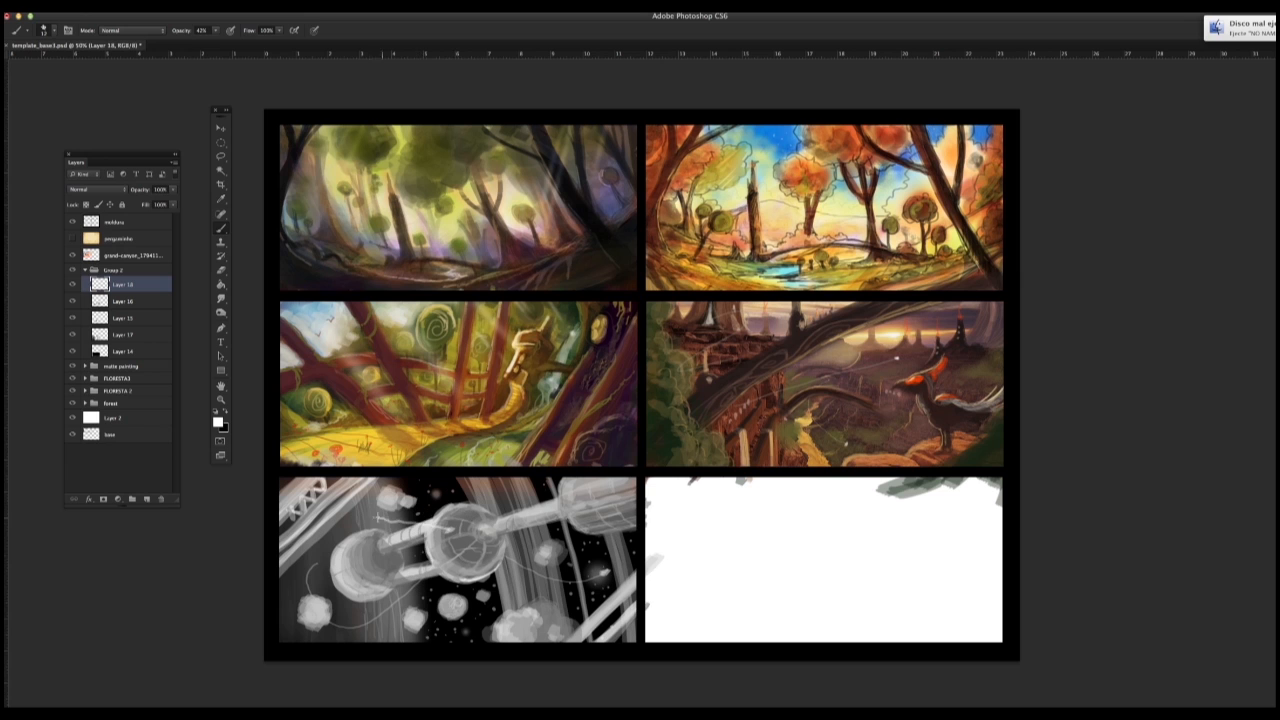
key("ctrl+z")
left_click_drag(465, 486, 450, 529)
key("ctrl+z")
key("ctrl+alt+z")
Step: Reduce the brush size and paint thin crossing flare lines through the star above the large sphere
right_click(454, 520)
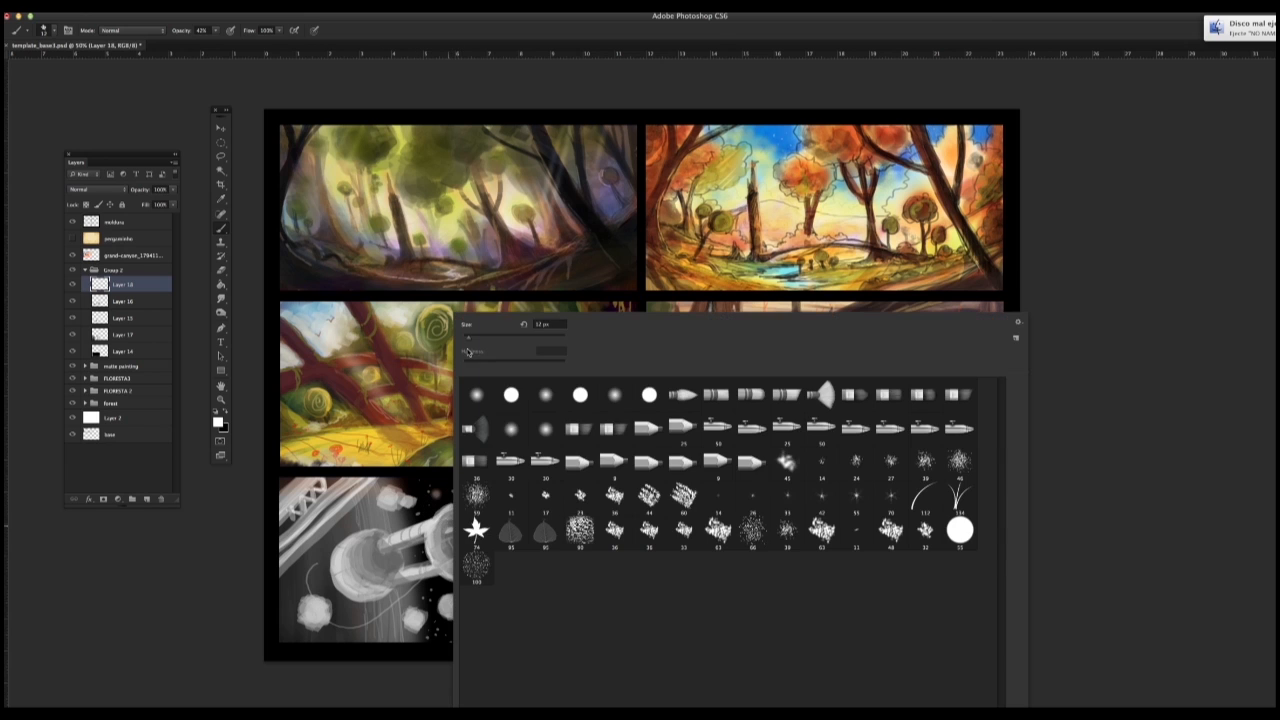
left_click_drag(473, 345, 468, 345)
left_click_drag(427, 491, 444, 524)
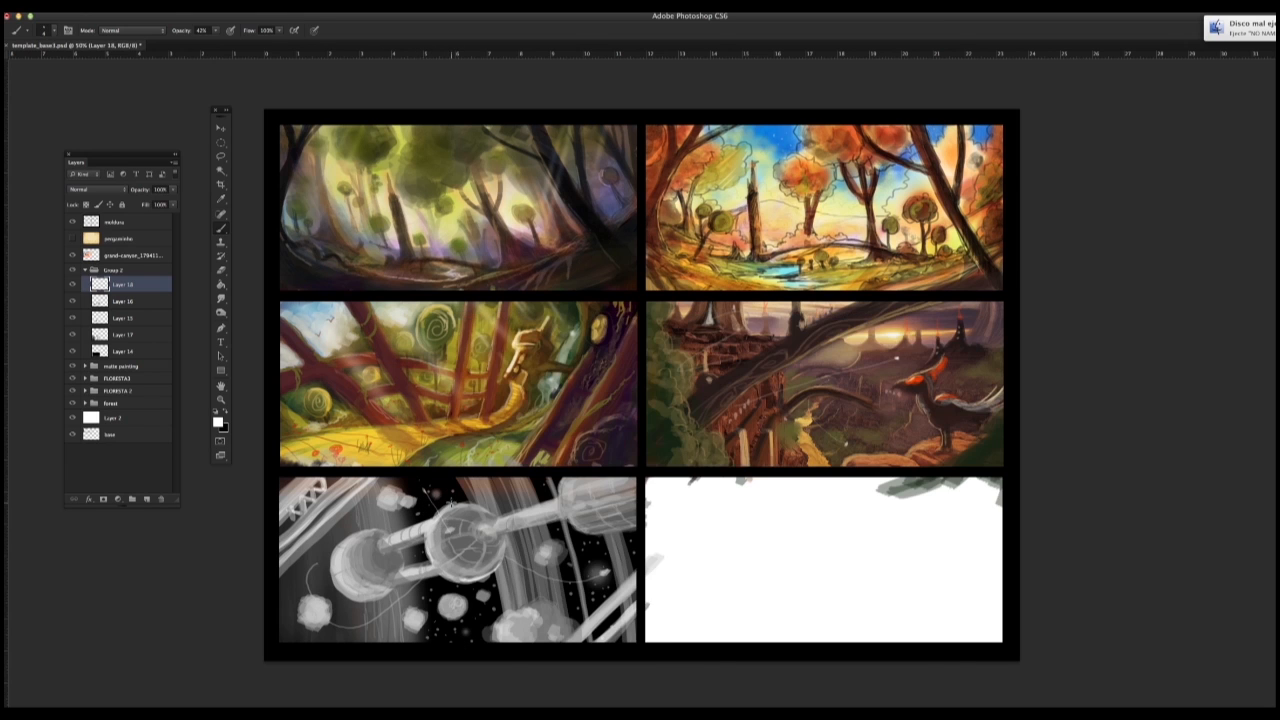
Step: Add a glow to the star flare above the large sphere with a 47 px soft round brush at 0% hardness
right_click(450, 541)
left_click(618, 400)
left_click(428, 495)
right_click(444, 509)
left_click_drag(489, 340, 484, 340)
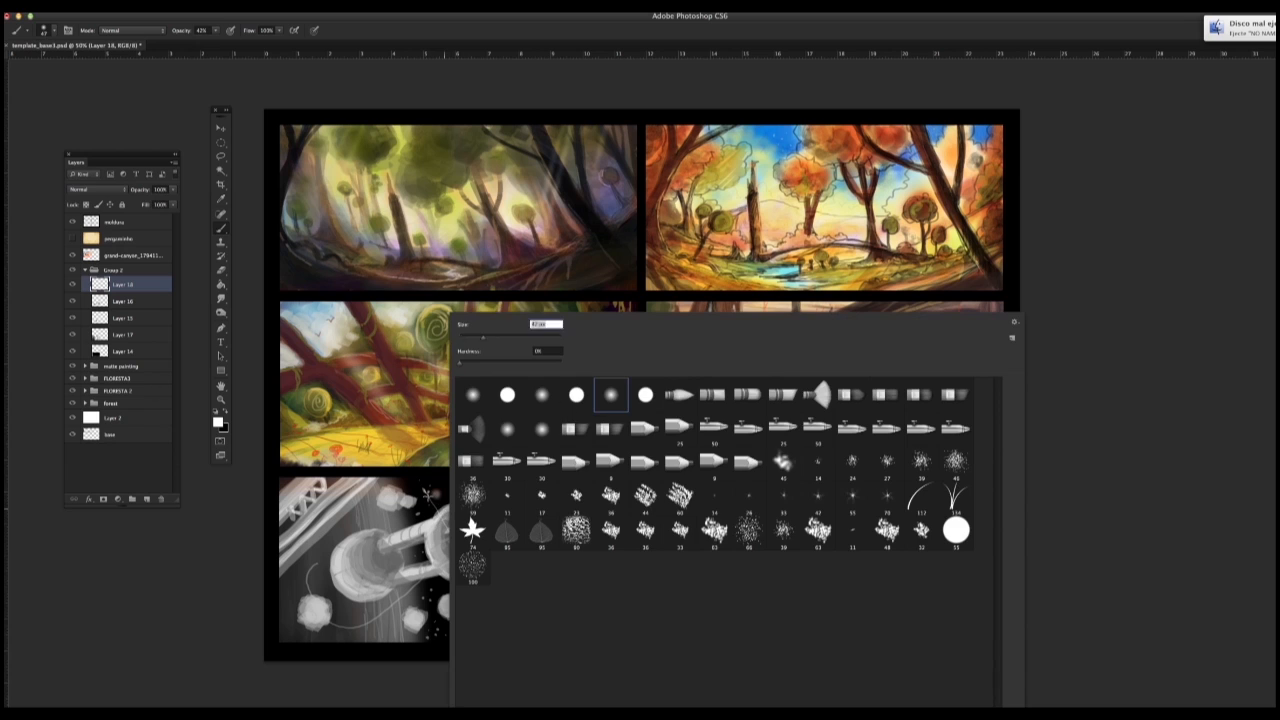
left_click(428, 494)
Step: Erase the old star glow beside the new flare on Layer 17
left_click(97, 334)
key("e")
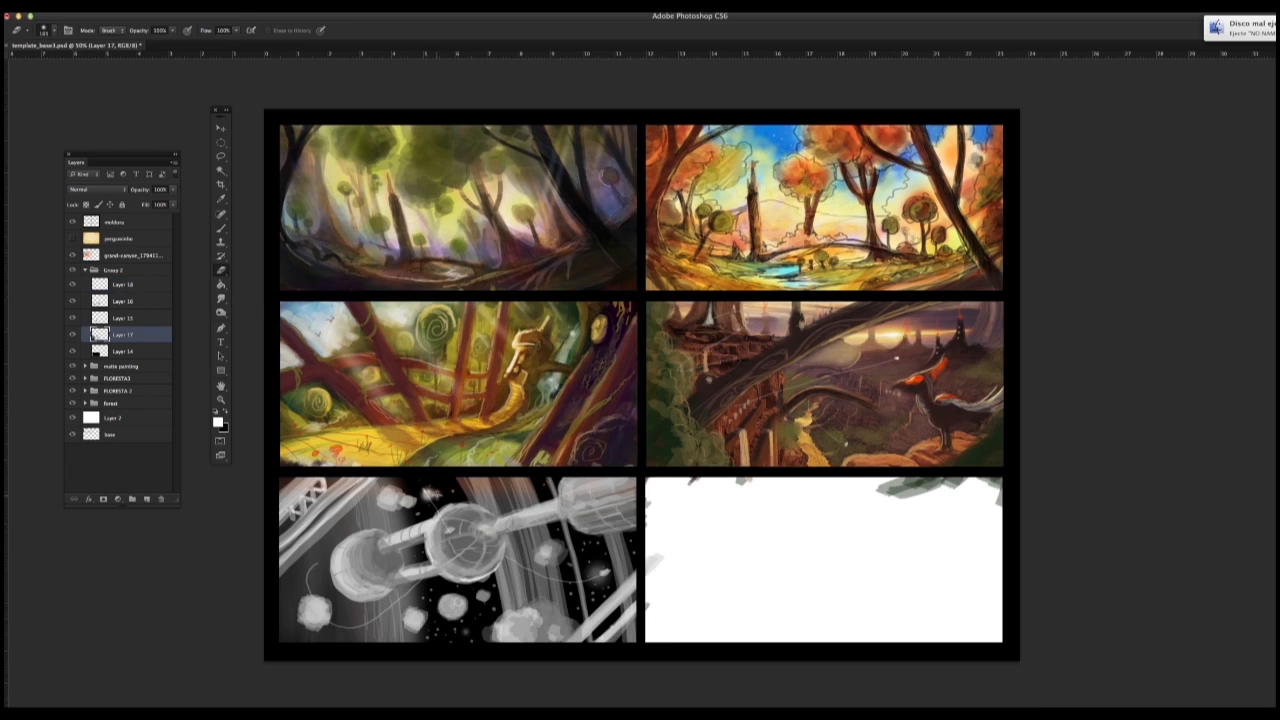
key("b")
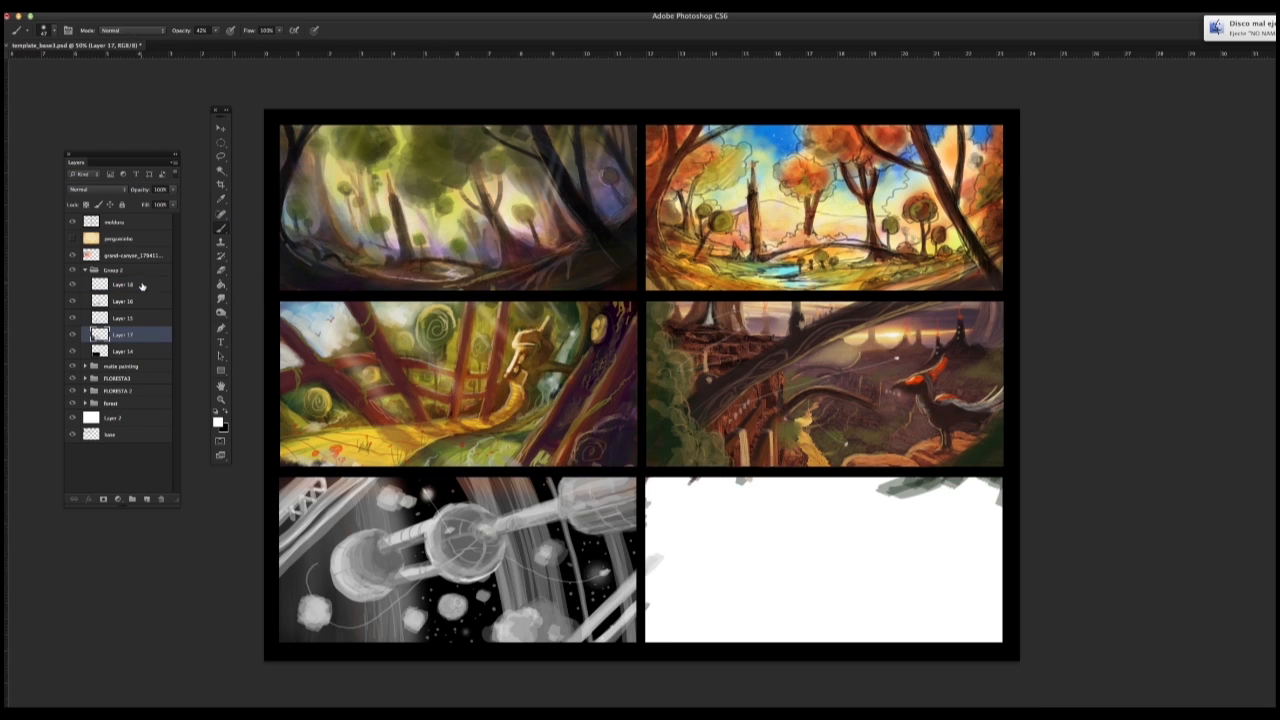
Step: Add a new layer above Layer 18 and prepare a black textured chalk brush with lowered opacity
left_click(143, 286)
left_click(147, 499)
key("x")
left_click(215, 30)
left_click(228, 90)
right_click(368, 492)
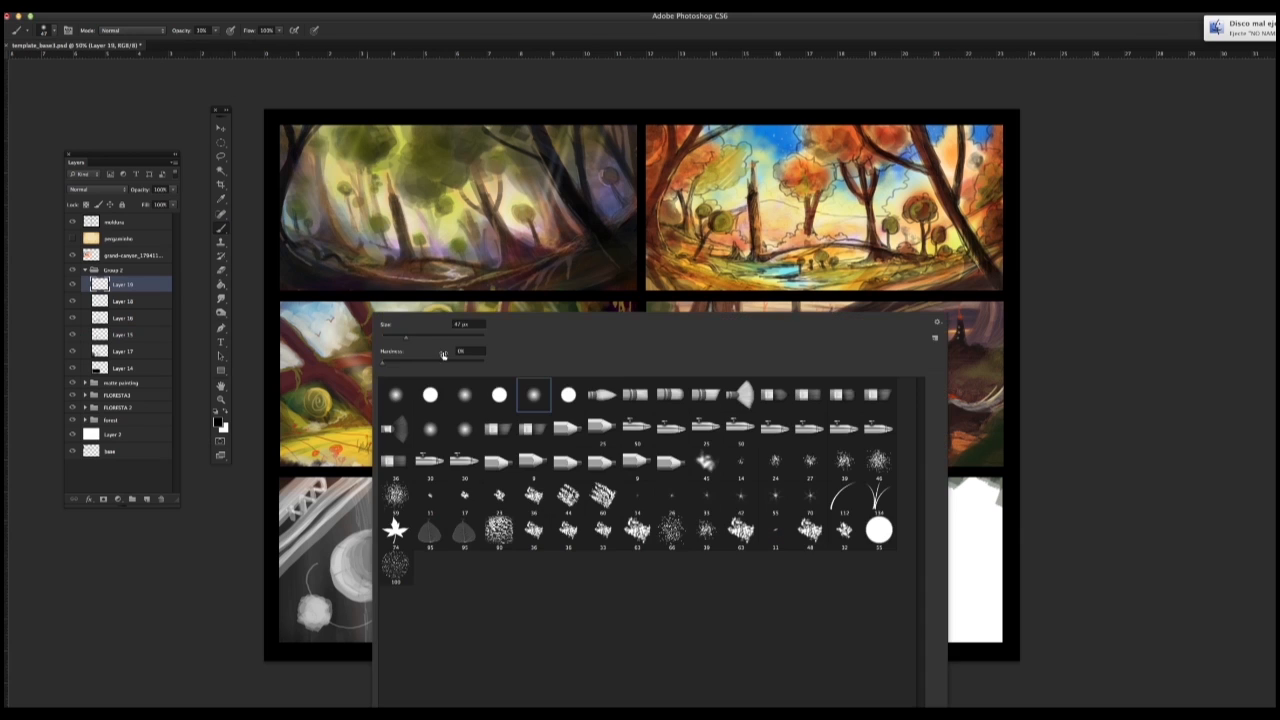
left_click(534, 496)
Step: Paint translucent black shadows on the cylindrical module, both spheres, their connector and the large asteroid cluster
mouse_move(290, 520)
left_mouse_down()
mouse_move(300, 481)
mouse_move(288, 568)
left_mouse_up()
key("super+z")
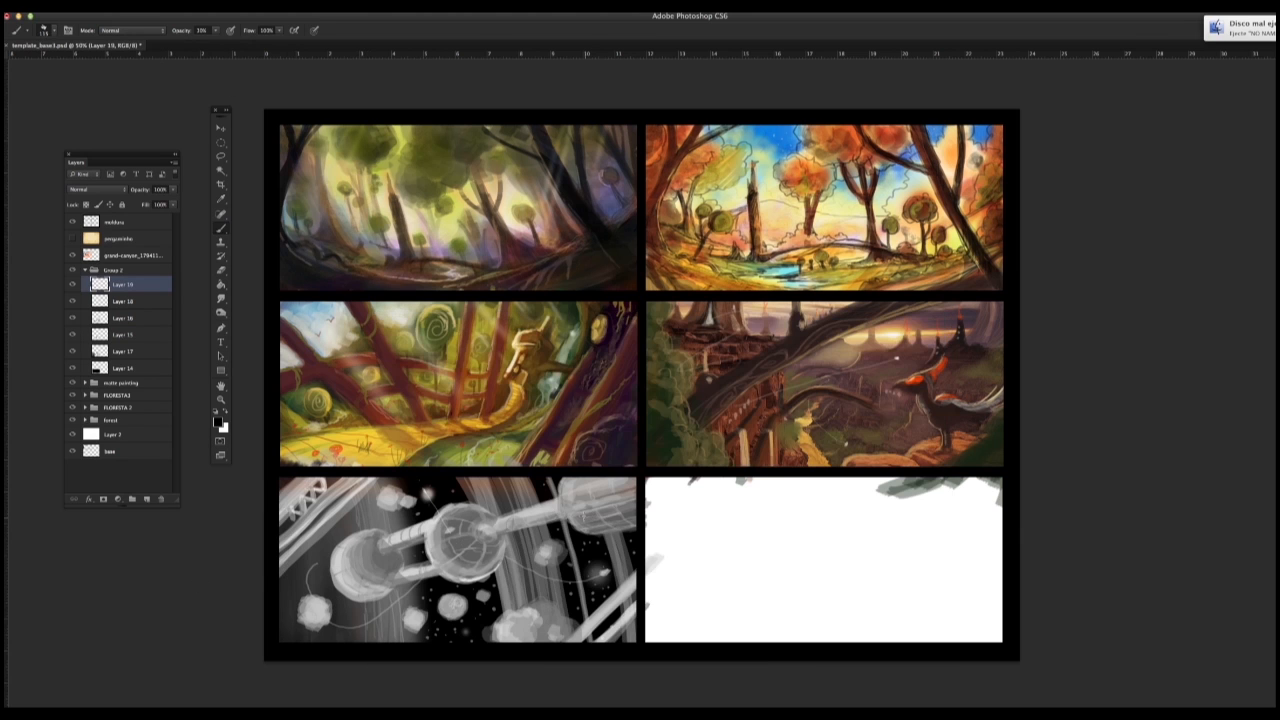
mouse_move(573, 486)
left_mouse_down()
mouse_move(649, 516)
mouse_move(590, 486)
mouse_move(643, 484)
left_mouse_up()
key("super+z")
left_click_drag(594, 531, 652, 514)
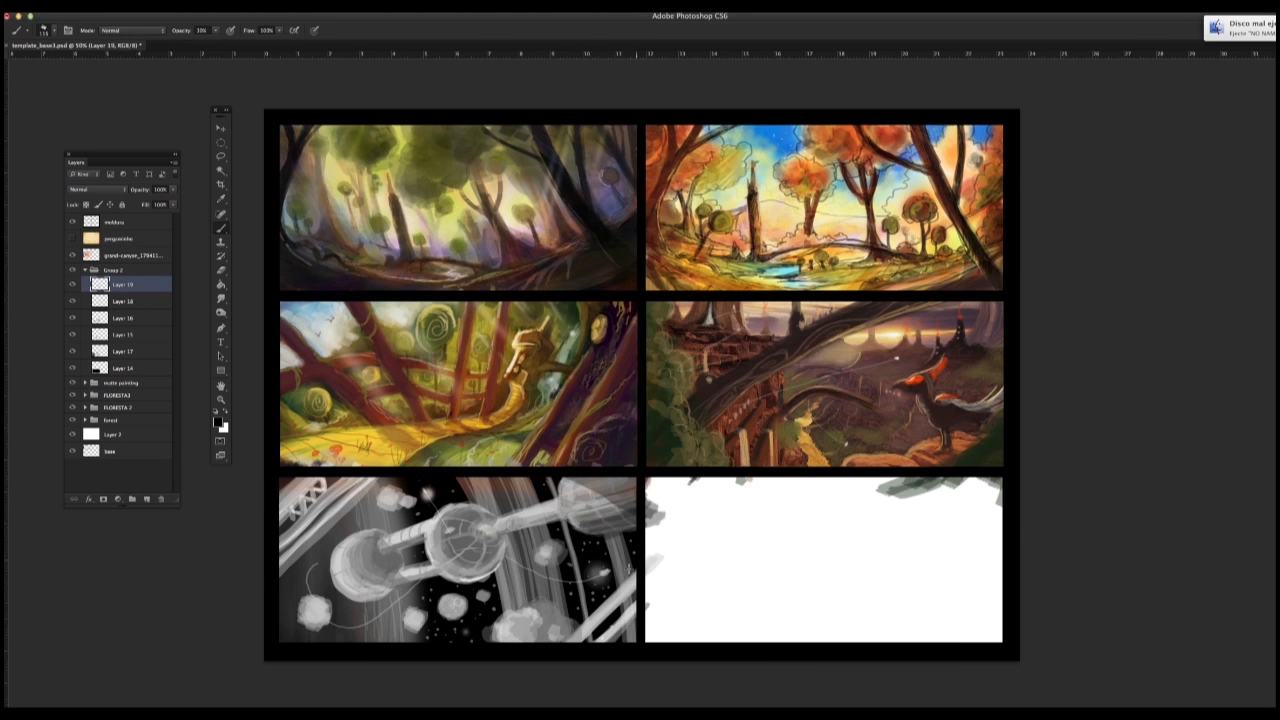
mouse_move(478, 583)
left_mouse_down()
mouse_move(498, 552)
mouse_move(435, 569)
mouse_move(498, 542)
left_mouse_up()
left_click_drag(384, 568, 342, 587)
left_click_drag(388, 557, 404, 552)
mouse_move(534, 606)
left_mouse_down()
mouse_move(550, 630)
mouse_move(524, 641)
mouse_move(549, 618)
left_mouse_up()
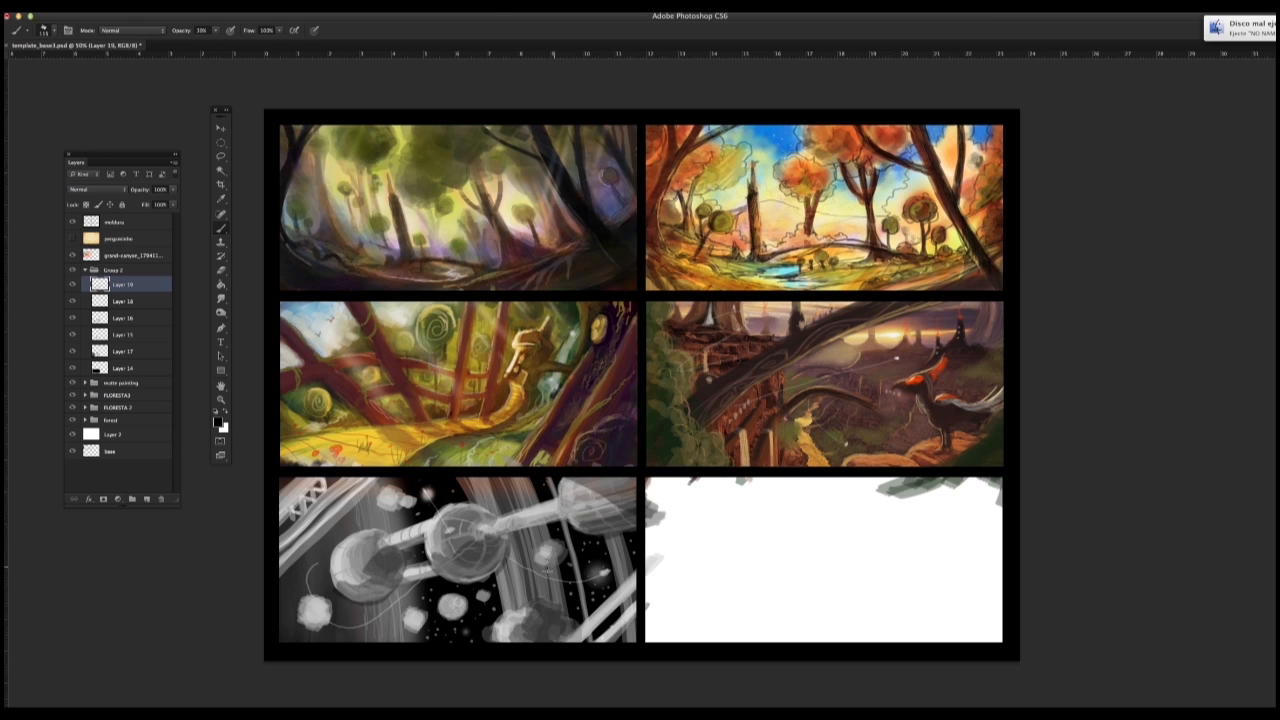
Step: Set the brush size to 60 px and paint dark shadows on the small asteroids around the station
right_click(318, 612)
type("3")
key("Return")
right_click(319, 616)
type("60")
key("Return")
left_click_drag(325, 605, 322, 620)
left_click_drag(453, 604, 456, 607)
mouse_move(545, 560)
left_mouse_down()
mouse_move(557, 550)
mouse_move(551, 560)
left_mouse_up()
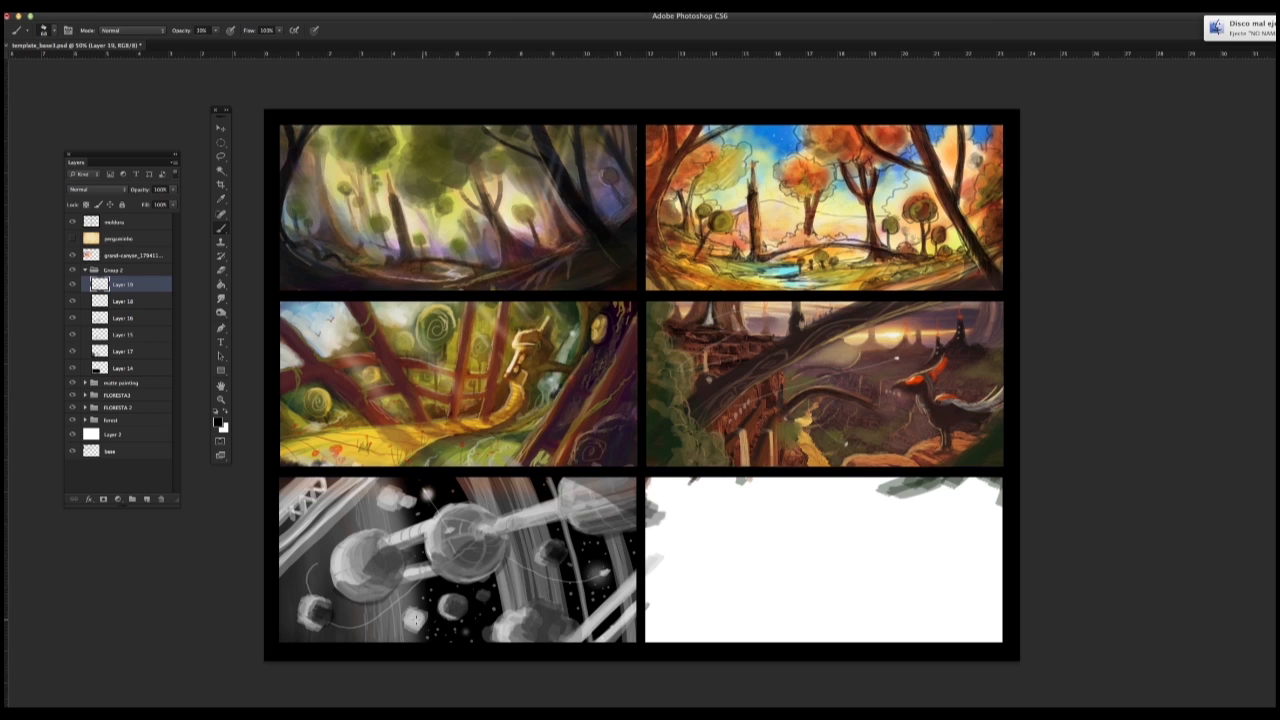
left_click_drag(411, 618, 418, 625)
left_click_drag(391, 493, 410, 501)
mouse_move(411, 613)
left_mouse_down()
mouse_move(423, 620)
mouse_move(411, 621)
left_mouse_up()
Step: On Layer 17, reduce the brush size to 4 px and paint a tiny dark figure at the left trail's upper end
right_click(369, 604)
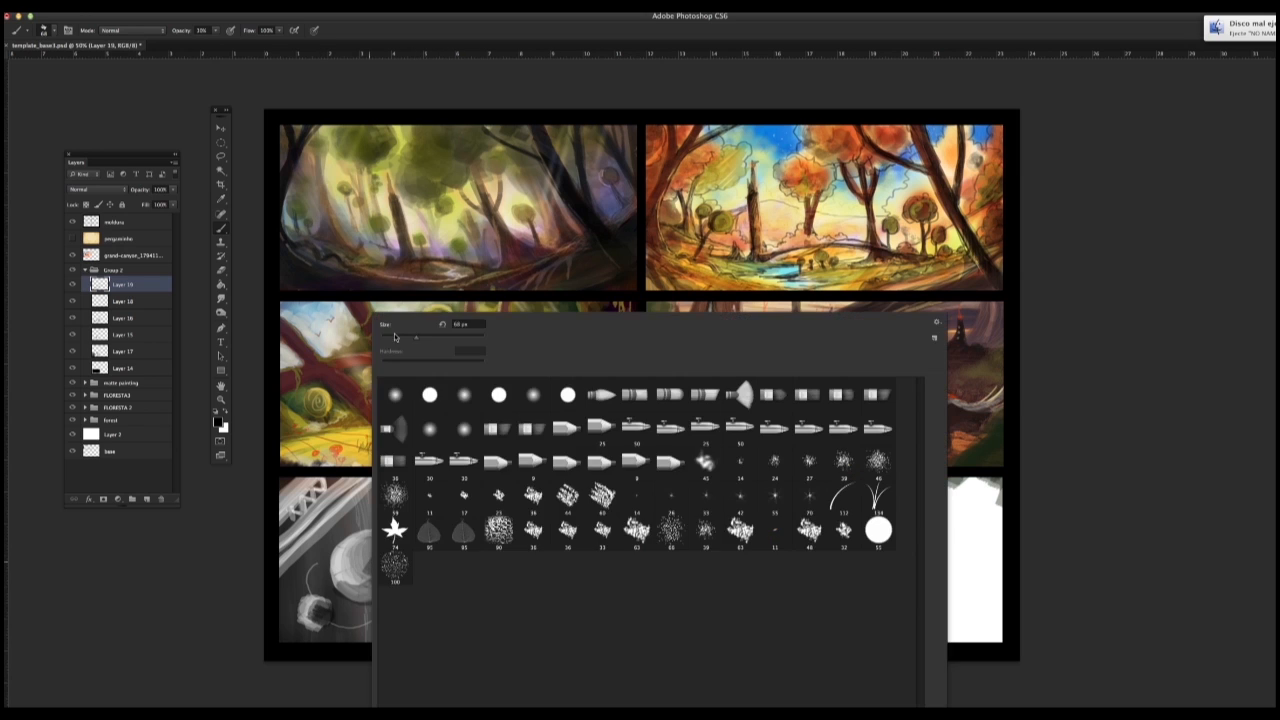
type("20")
key("Return")
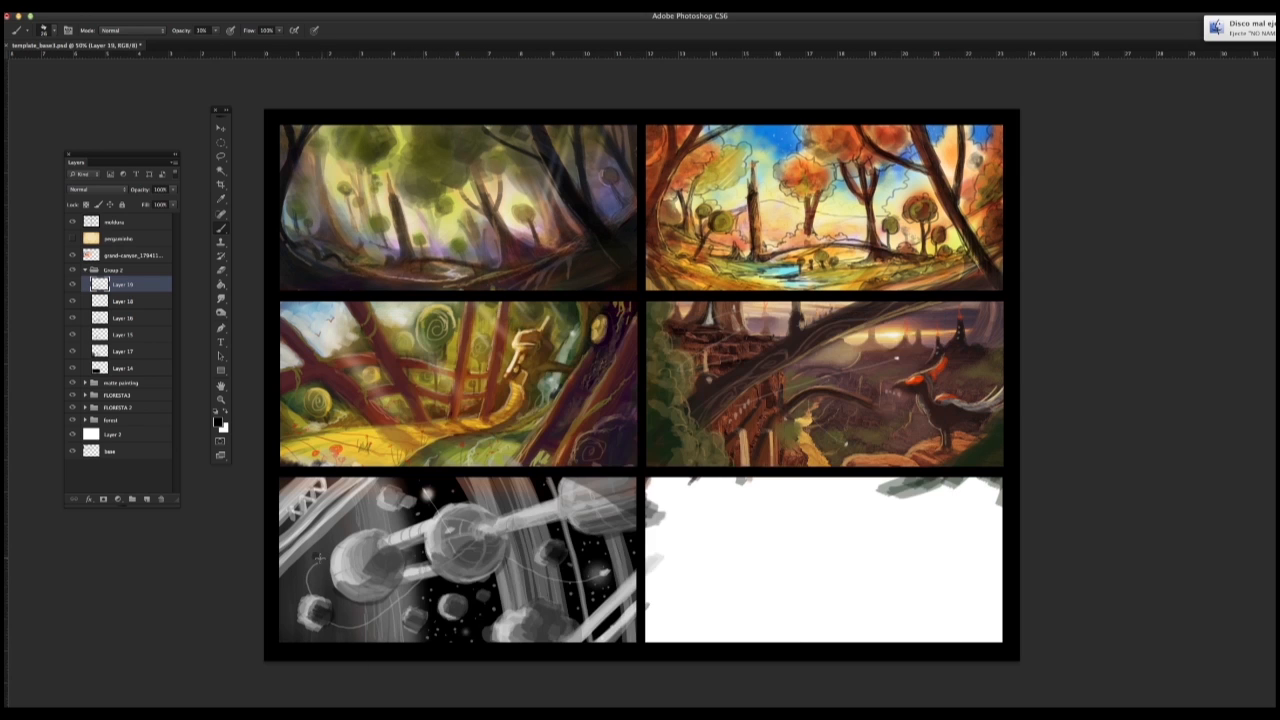
left_click(72, 351)
left_click(72, 351)
left_click(122, 351)
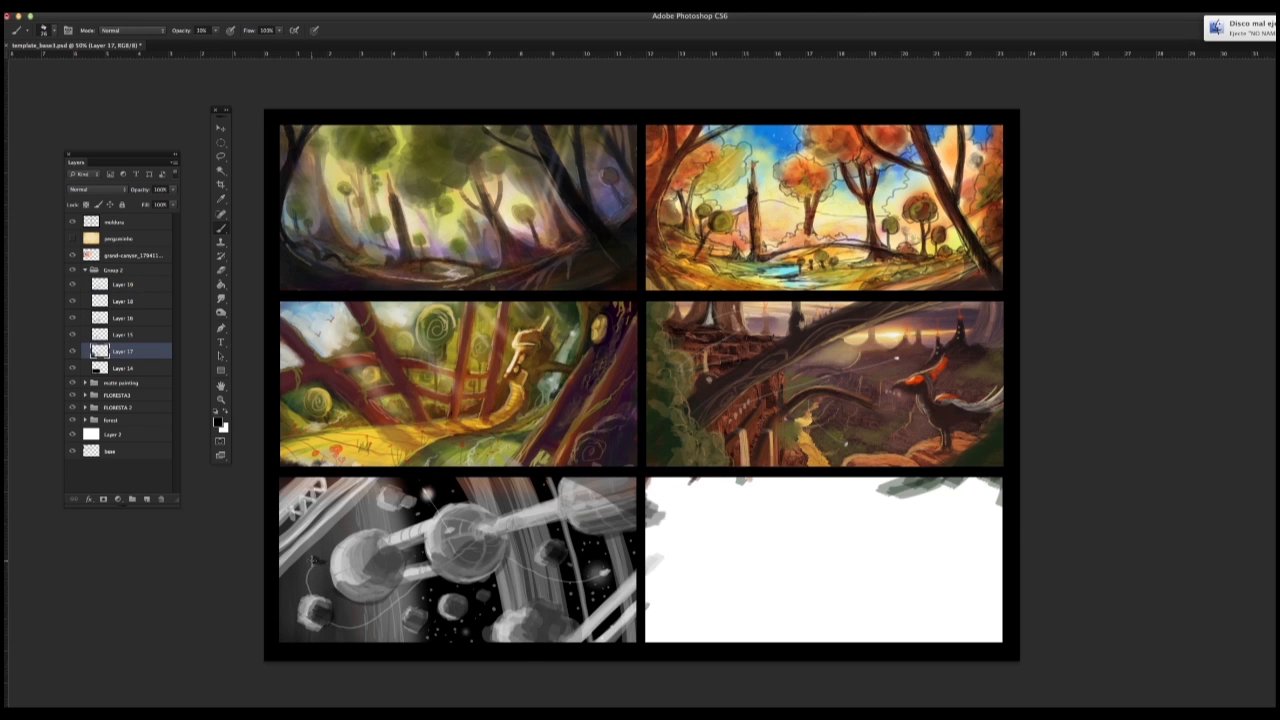
right_click(341, 584)
type("5")
key("Return")
left_click(339, 576, "alt")
right_click(320, 560)
type("4")
key("Return")
Step: Select Layer 18 and set the brush size to 7 px for fine light-grey detail on the station
left_click(128, 301)
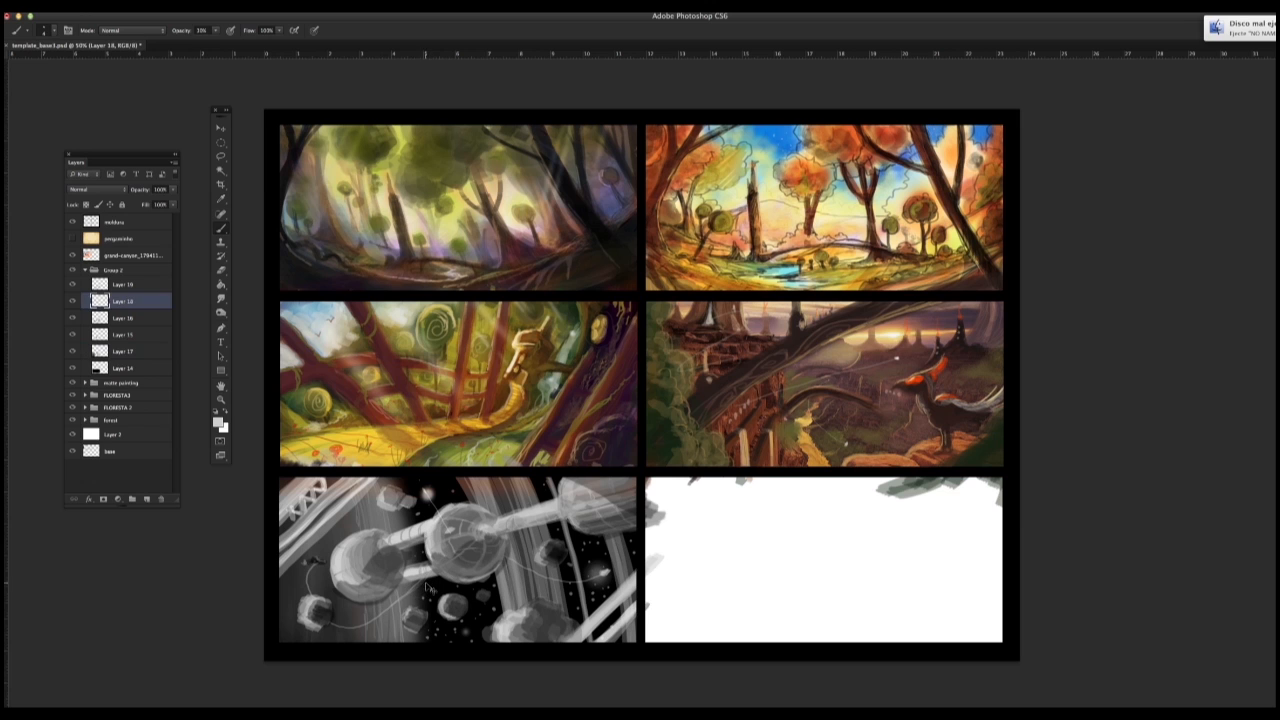
key("alt+bracketleft")
left_click(125, 301)
right_click(432, 573)
type("7")
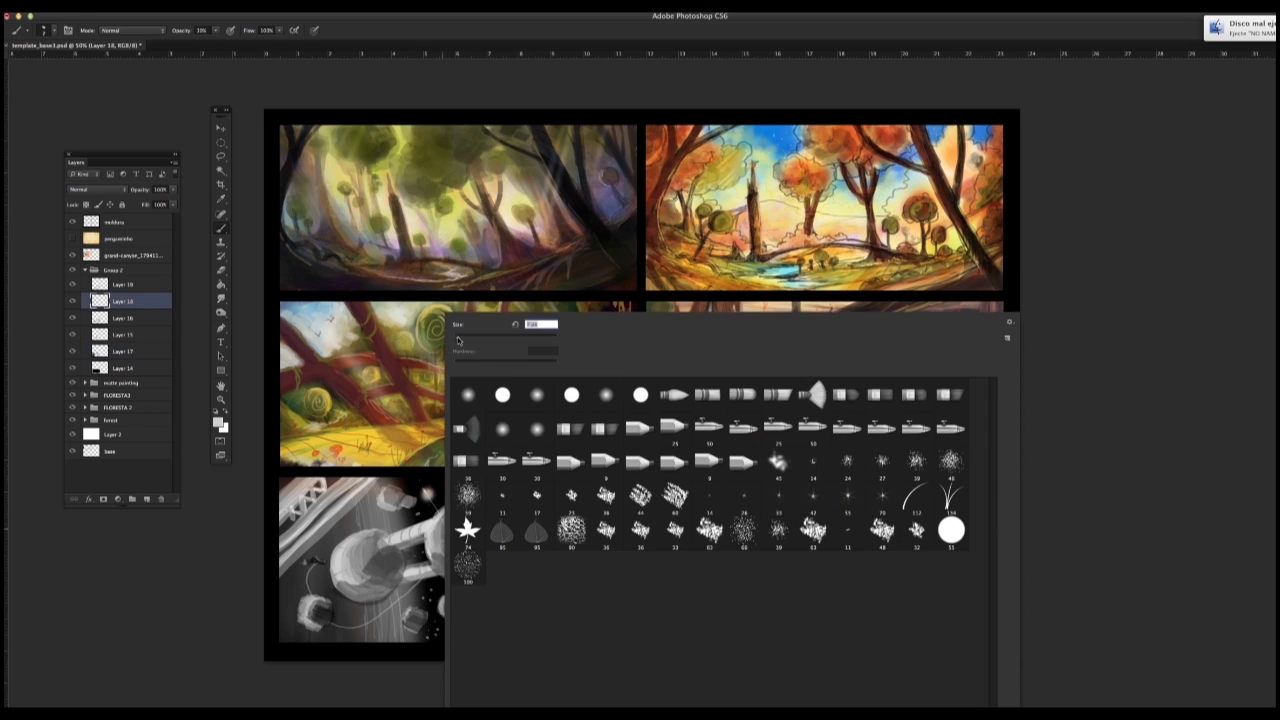
key("Return")
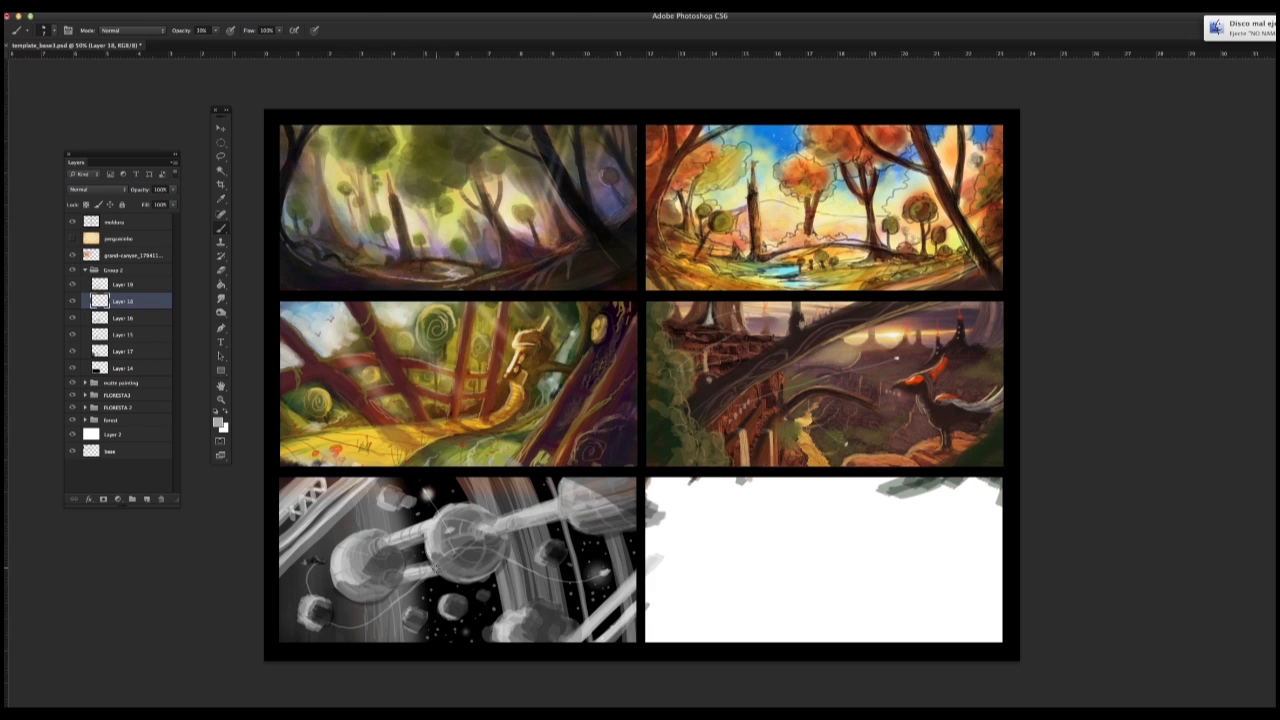
key("alt+bracketright")
key("l")
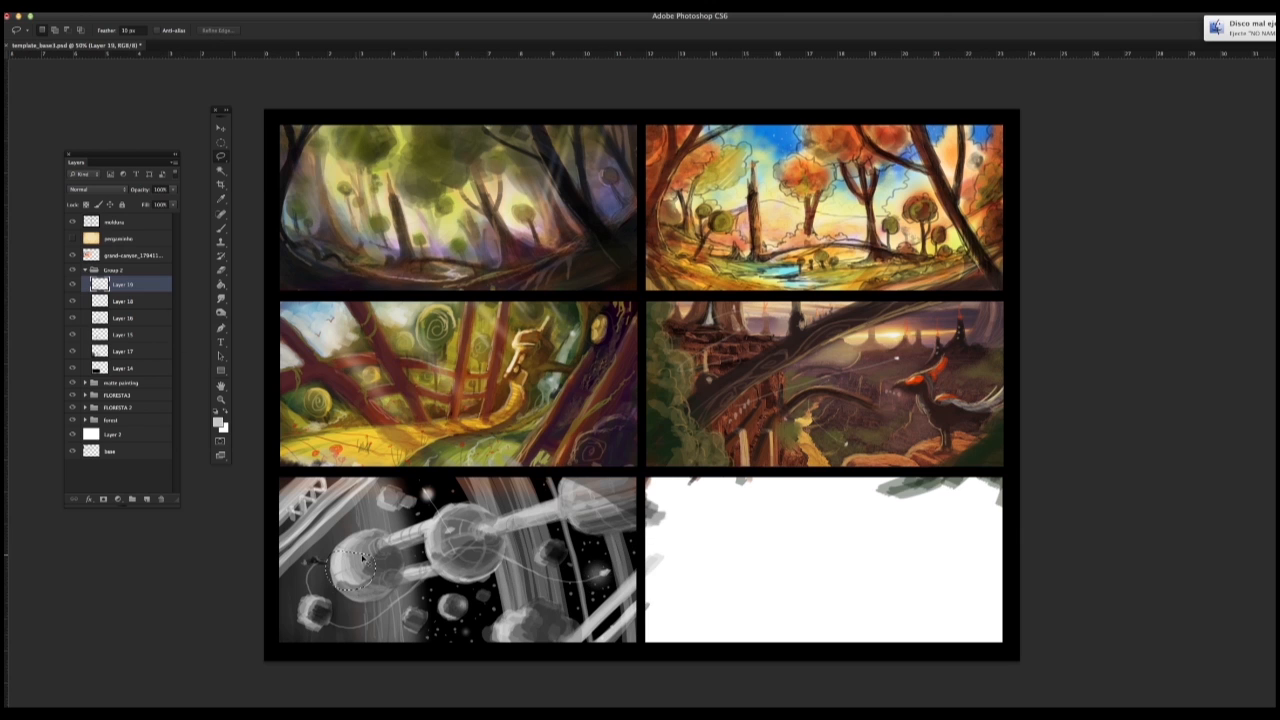
left_click_drag(456, 558, 432, 562)
key("super+d")
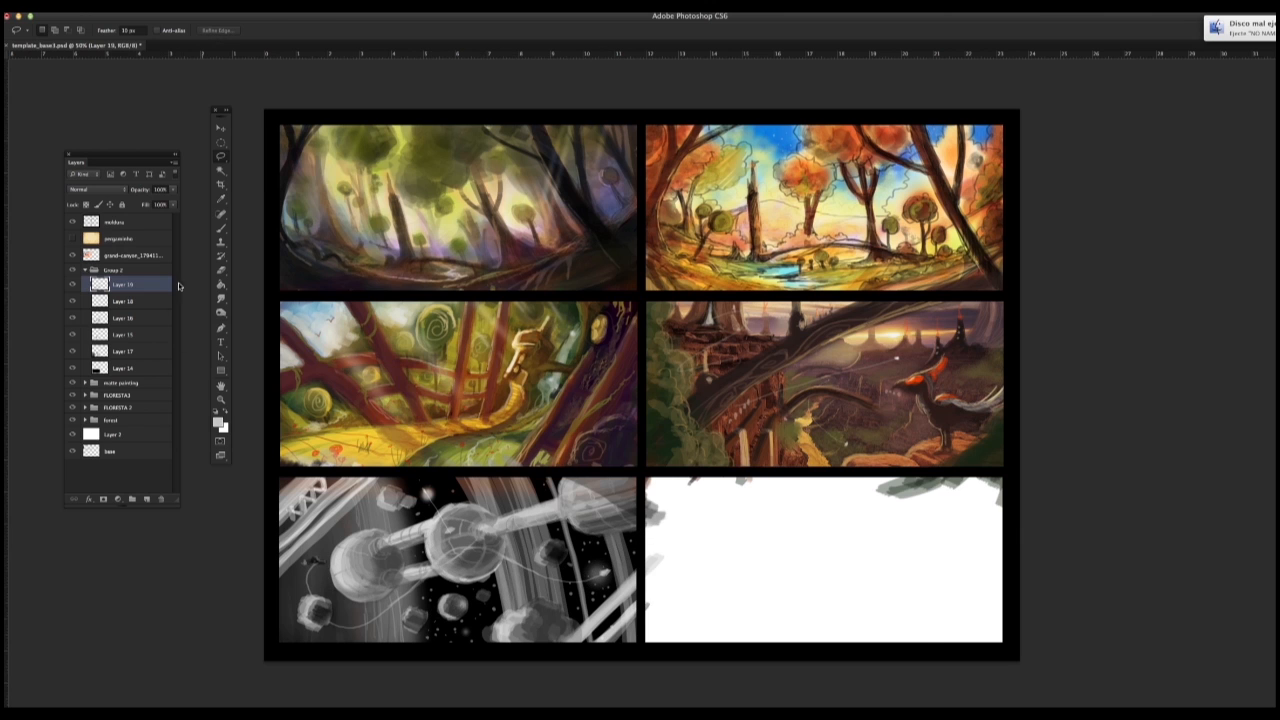
Step: Pick a textured chalk brush, add a new layer above Layer 19 in Group 2 and ready the brush
left_click(221, 229)
right_click(331, 518)
double_click(511, 498)
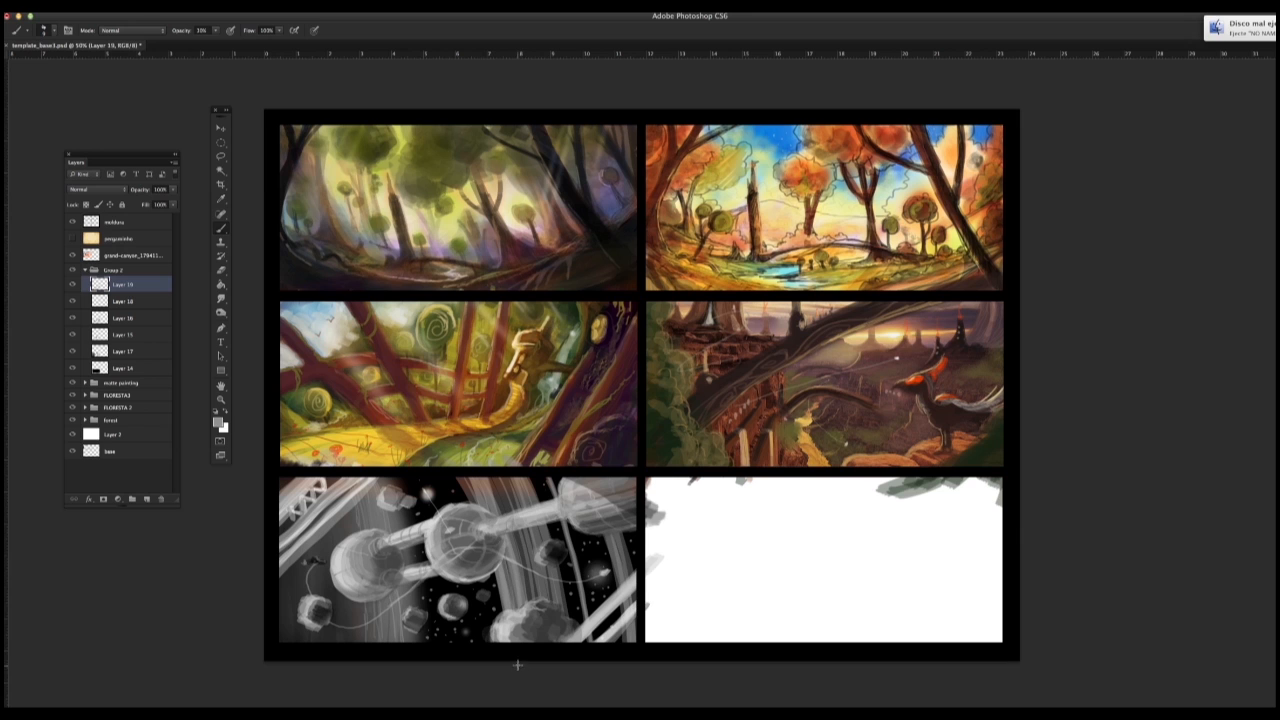
left_click(84, 270)
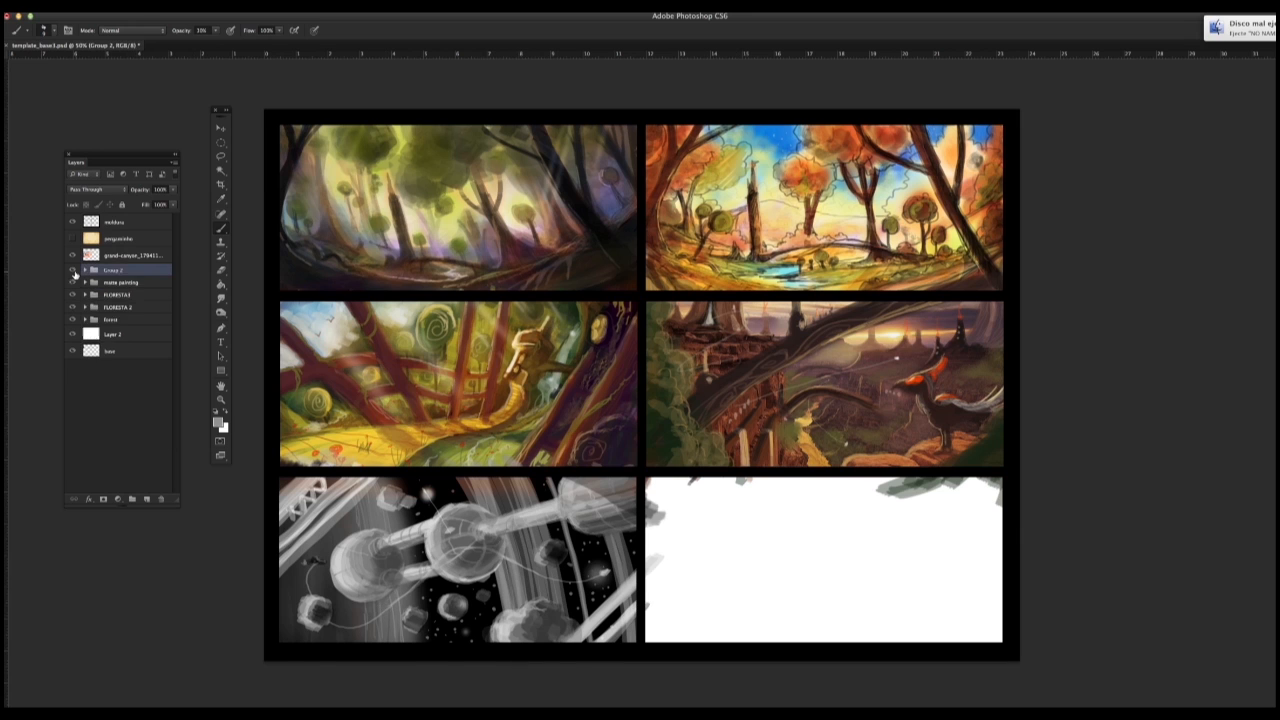
left_click(85, 270)
left_click(117, 285)
left_click(147, 499)
left_click(221, 229)
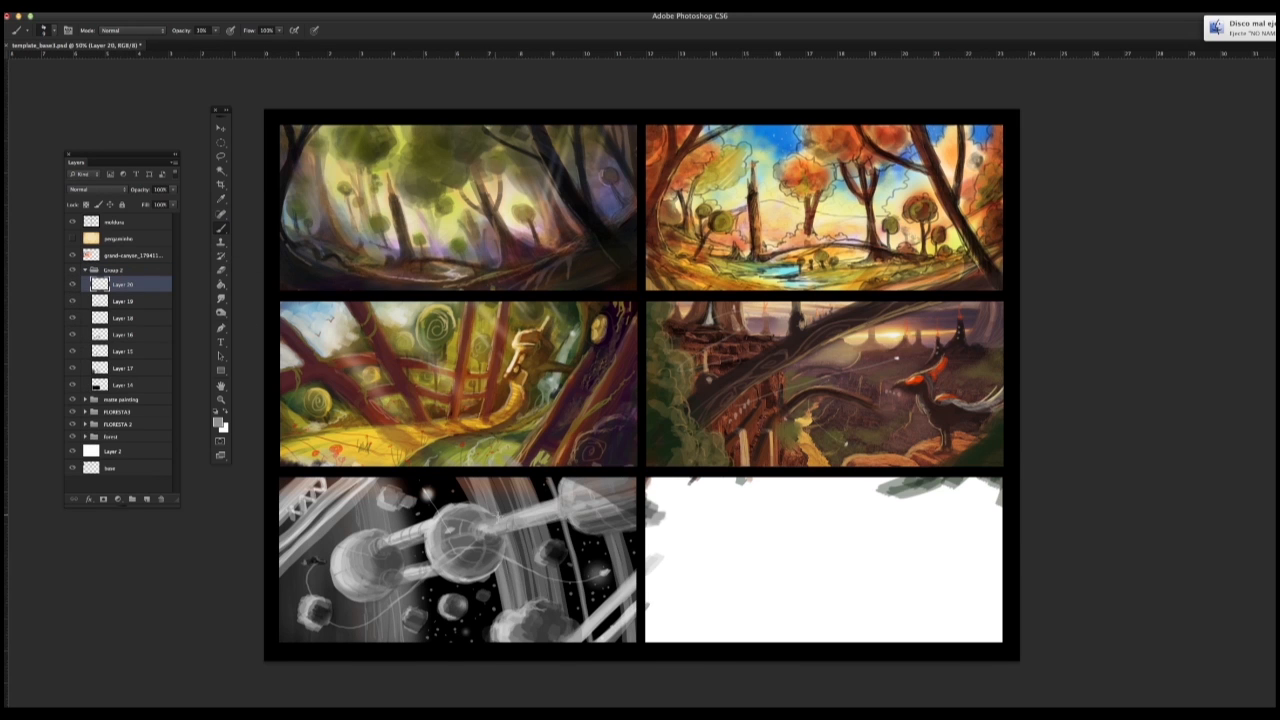
Step: With an enlarged soft round brush, glaze the fifth frame's vertical beams in orange and its left side in muted purple
right_click(499, 312)
left_click_drag(516, 338, 546, 338)
left_click(384, 460, "alt")
mouse_move(501, 490)
left_mouse_down()
mouse_move(541, 588)
mouse_move(556, 560)
left_mouse_up()
left_click_drag(545, 490, 585, 605)
left_click_drag(612, 535, 628, 638)
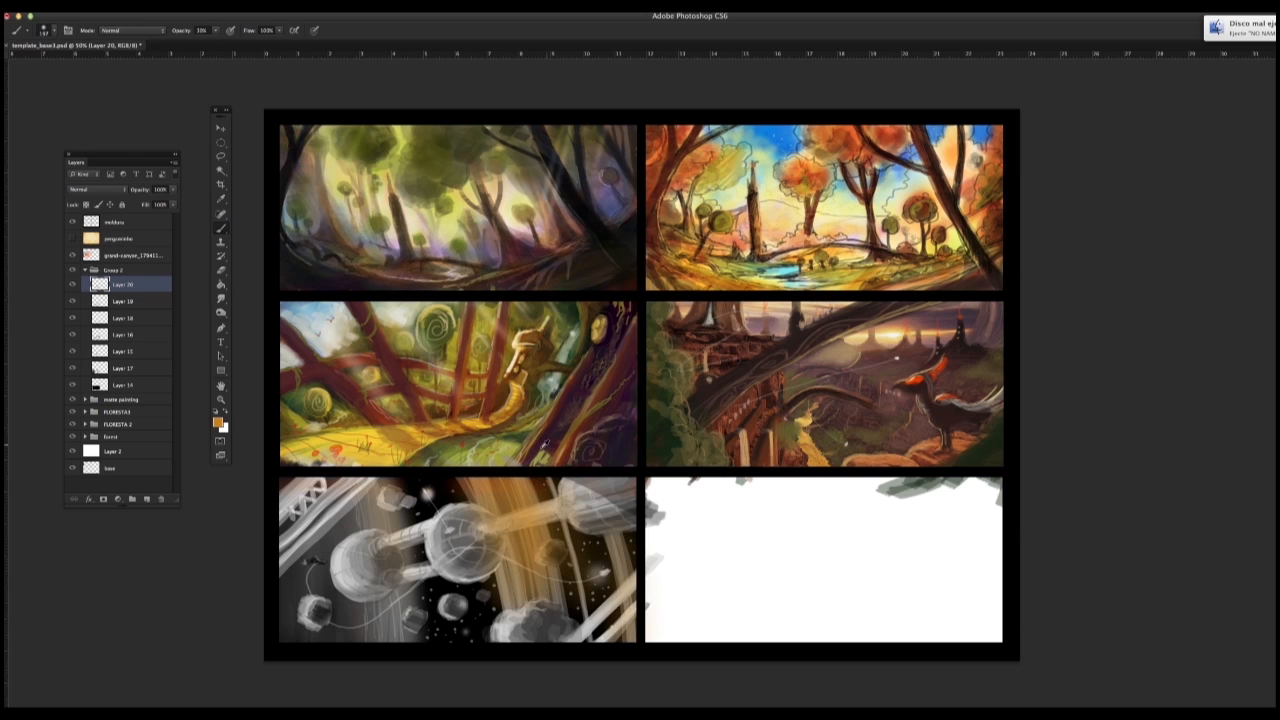
left_click(545, 444, "alt")
mouse_move(376, 492)
left_mouse_down()
mouse_move(370, 612)
mouse_move(316, 610)
mouse_move(339, 590)
mouse_move(370, 627)
left_mouse_up()
Step: Reduce the soft brush to 142 px and tint the central sphere and its right connector with blue sampled from the autumn frame's water
right_click(450, 580)
left_click_drag(546, 338, 537, 338)
left_click(785, 271, "alt")
left_click_drag(464, 530, 456, 552)
left_click_drag(484, 526, 571, 506)
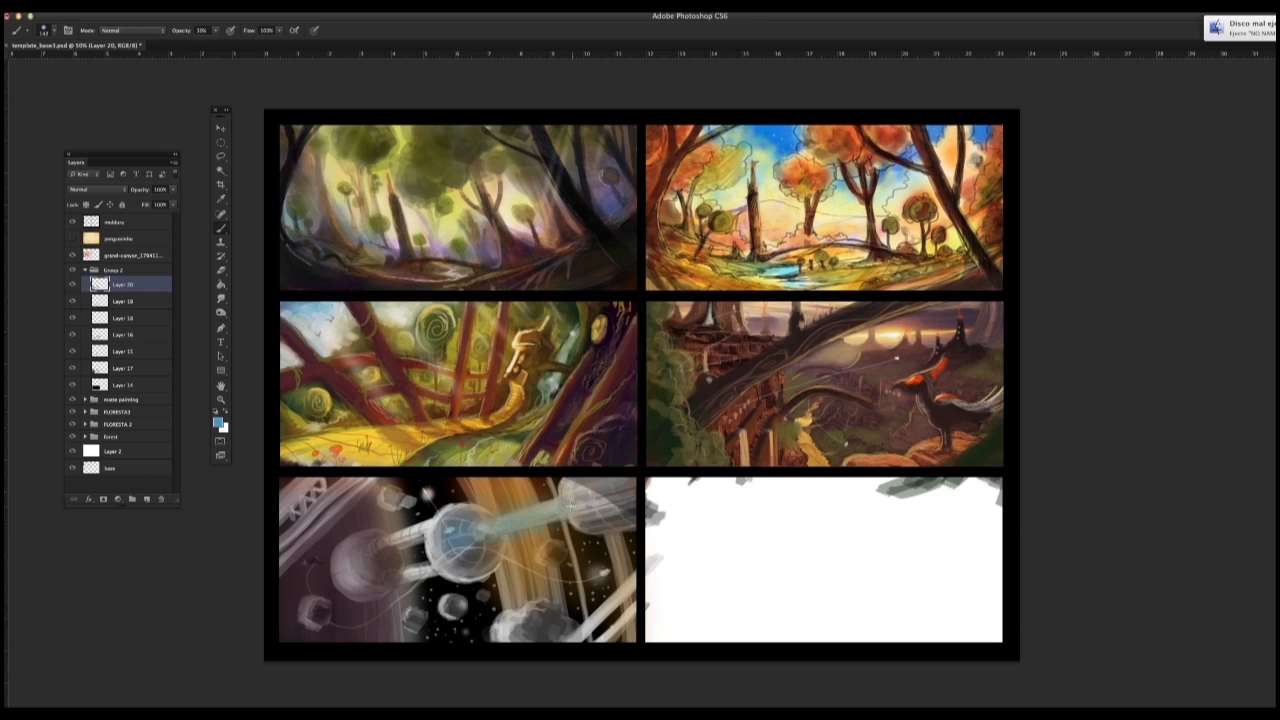
Step: Set Layer 20's blend mode to Multiply and glaze the station's spheres with blue sampled from the autumn frame's sky
left_click(97, 189)
left_click(96, 216)
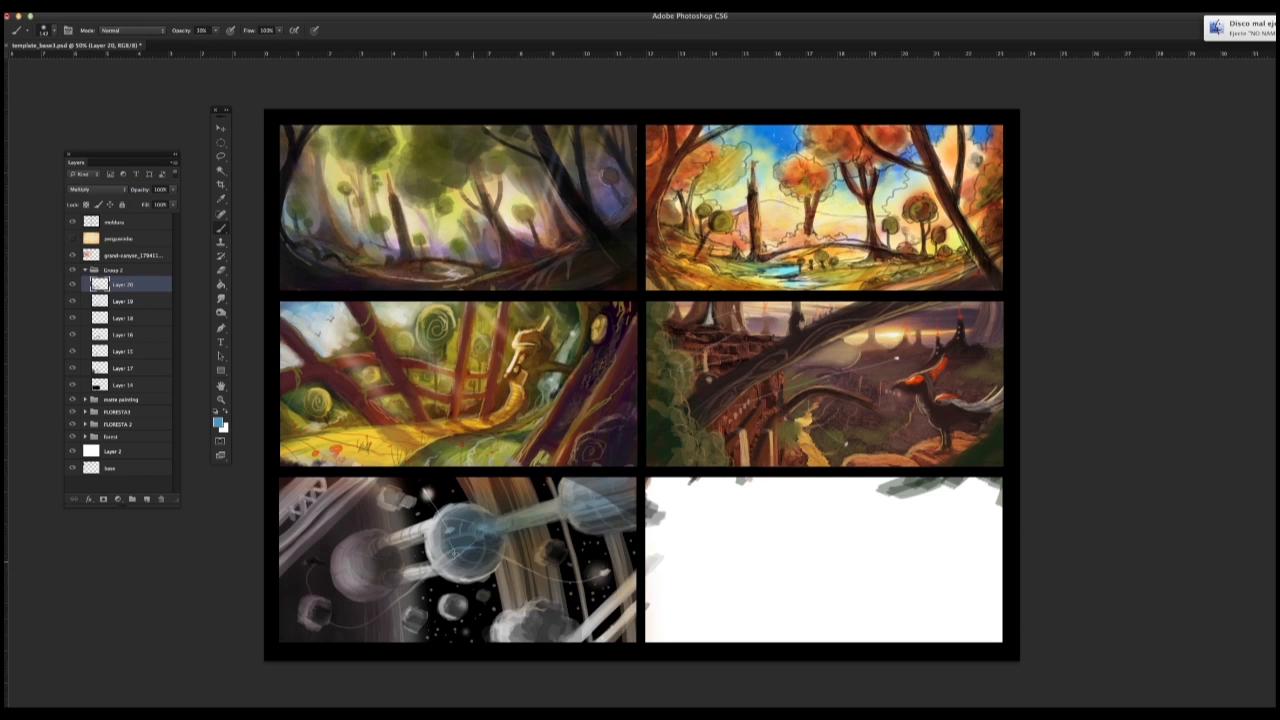
left_click(629, 518, "alt")
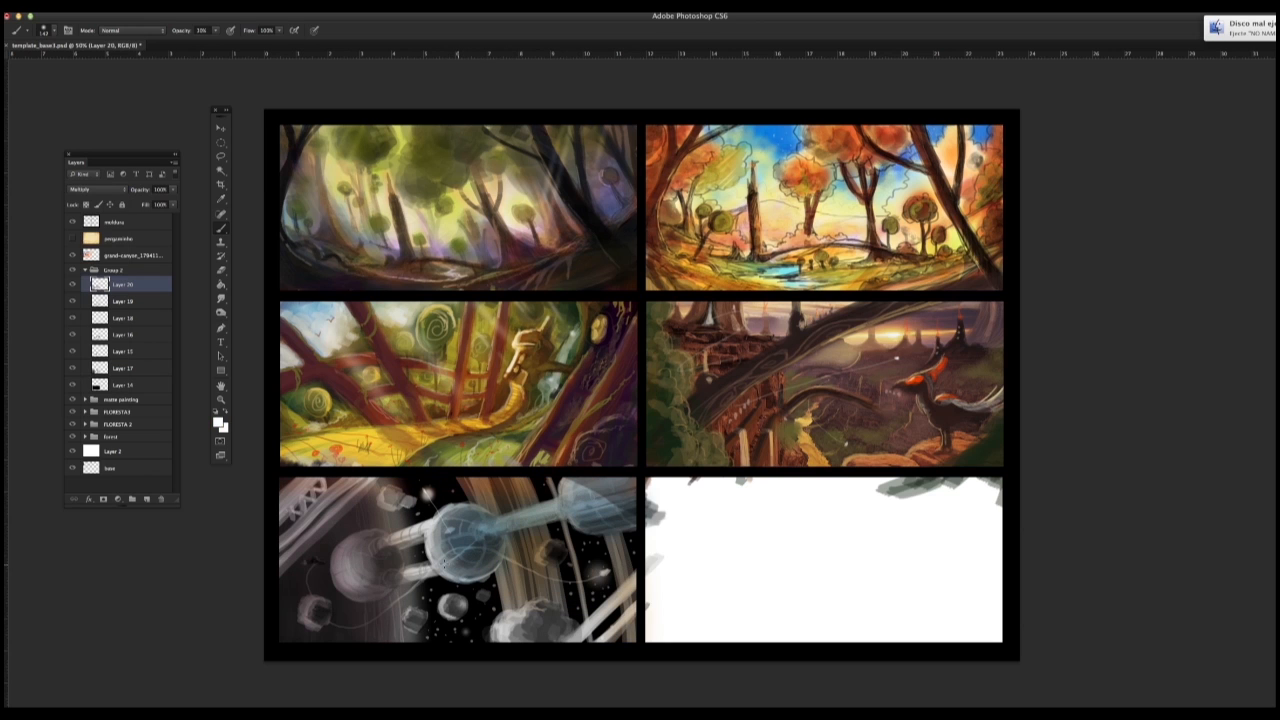
left_click(768, 186, "alt")
mouse_move(368, 558)
left_mouse_down()
mouse_move(481, 537)
mouse_move(492, 549)
mouse_move(396, 548)
mouse_move(580, 531)
mouse_move(504, 523)
mouse_move(636, 518)
left_mouse_up()
Step: Reduce the soft brush and tint the lower-left asteroid and the large asteroid cluster with sampled reddish browns
right_click(496, 572)
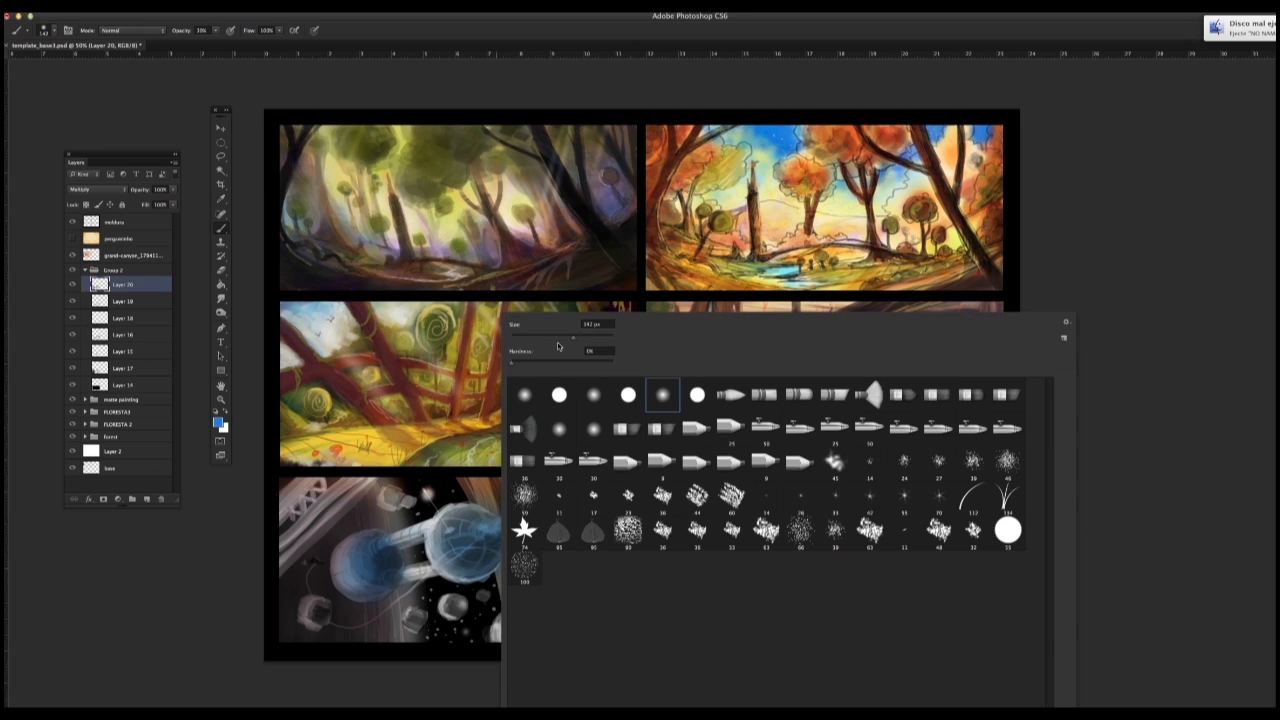
left_click(559, 344)
left_click(314, 490, "alt")
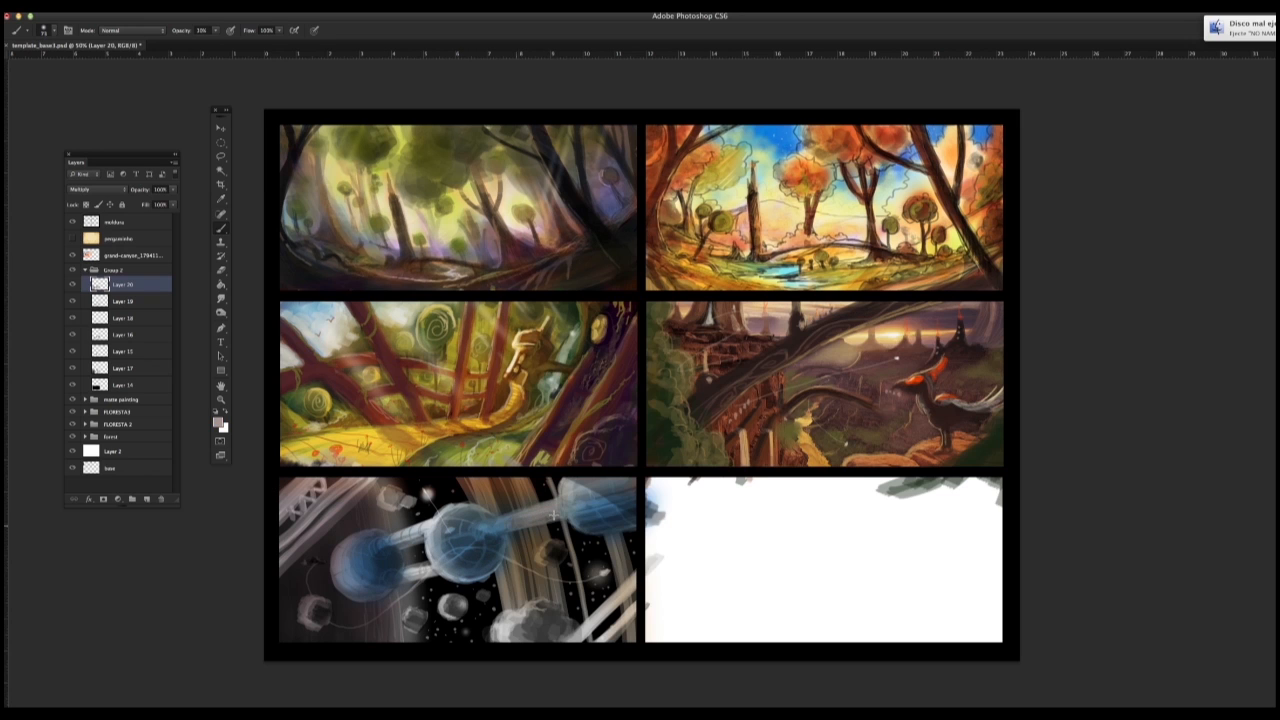
left_click(515, 484, "alt")
left_click(420, 372, "alt")
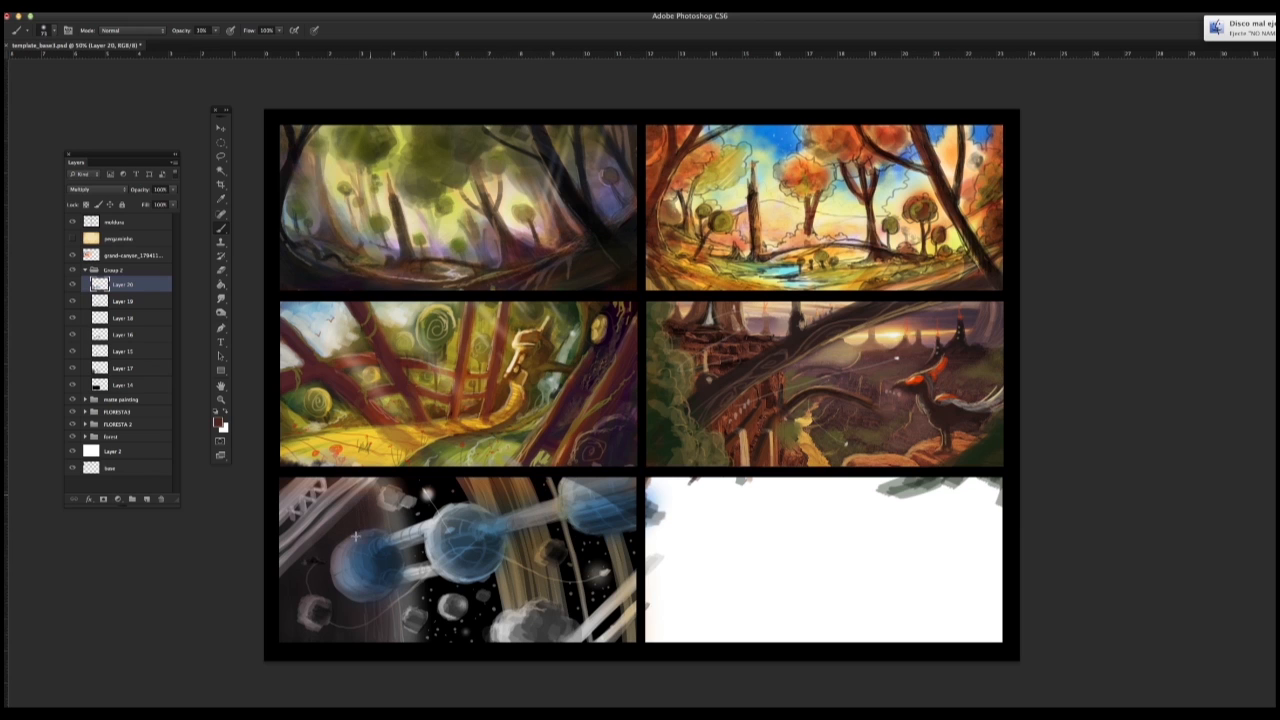
left_click(364, 504, "alt")
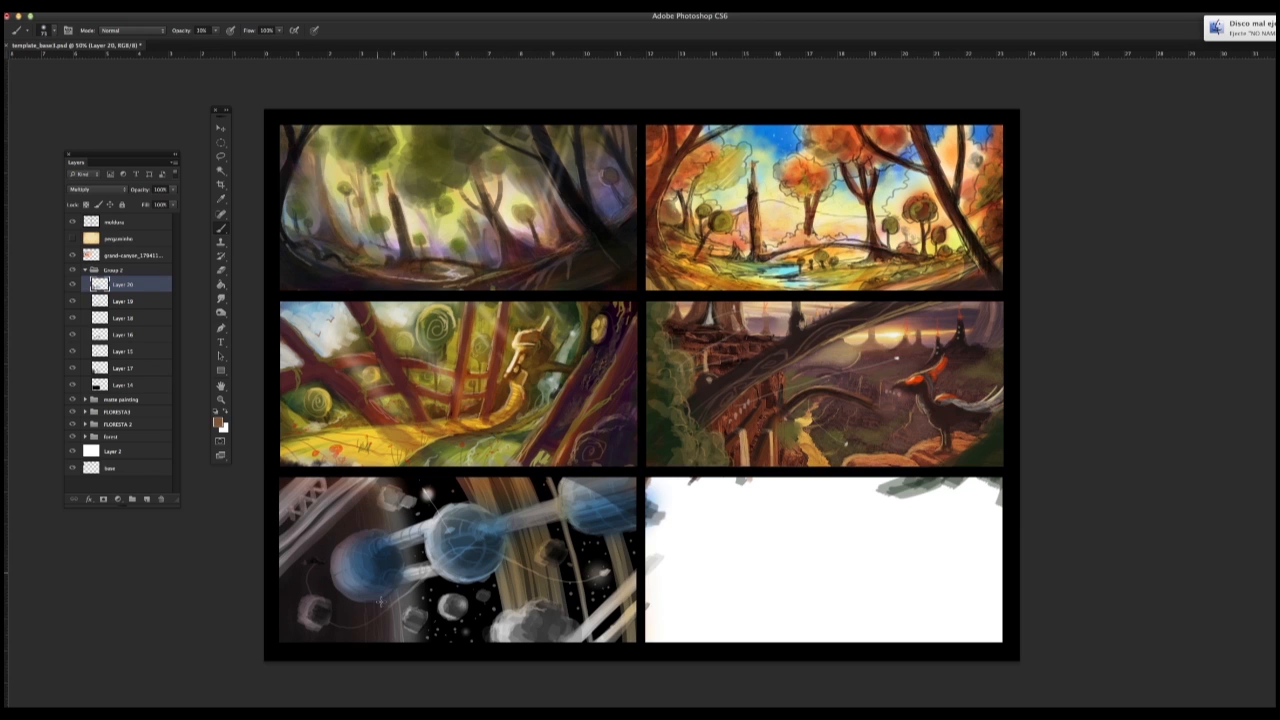
left_click_drag(322, 605, 314, 622)
left_click_drag(505, 630, 578, 632)
left_click(590, 512, "alt")
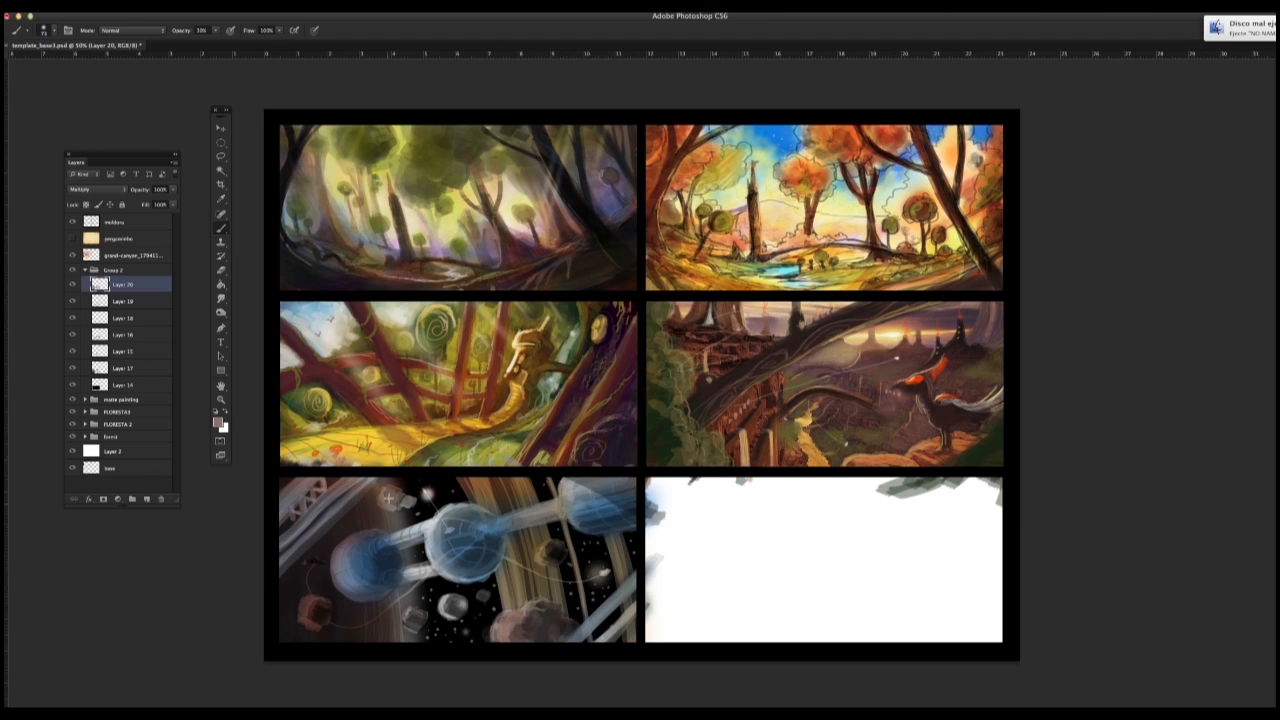
Step: Tint the remaining small asteroids reddish brown and deepen the colour of the large asteroid cluster
left_click(428, 604, "alt")
left_click_drag(408, 610, 418, 626)
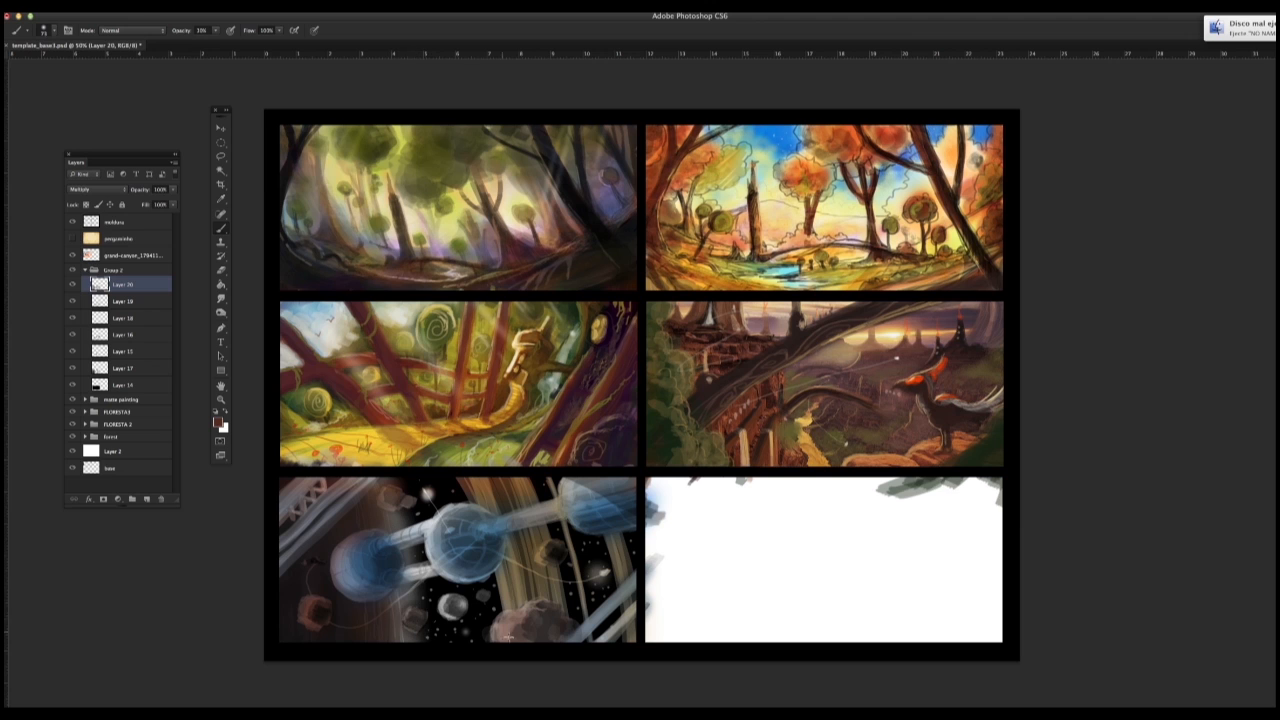
left_click_drag(502, 630, 548, 608)
mouse_move(446, 600)
left_mouse_down()
mouse_move(458, 612)
mouse_move(450, 602)
left_mouse_up()
left_click_drag(481, 594, 486, 597)
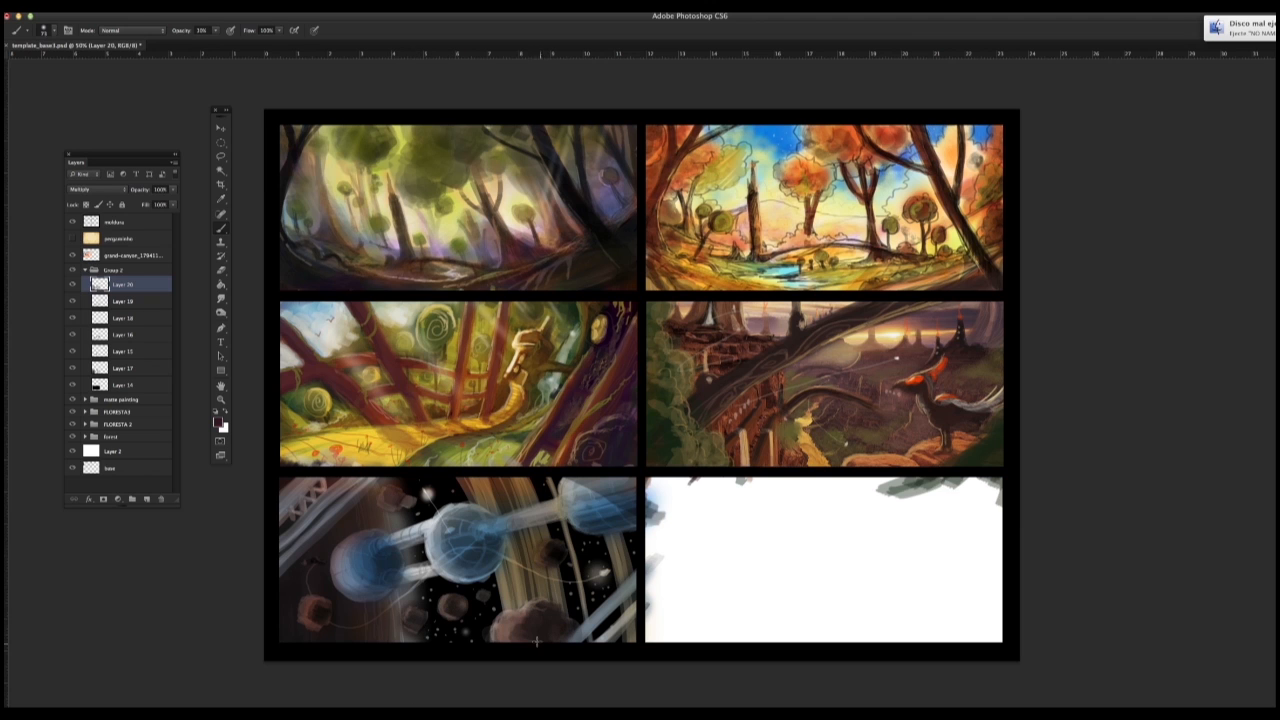
Step: Shrink the brush, paint warm orange and yellow streaks along the vertical beams and raise the brush opacity
left_click(502, 428, "alt")
right_click(512, 566)
left_click(554, 566)
left_click(509, 570)
left_click(524, 493, "alt")
mouse_move(482, 481)
left_mouse_down()
mouse_move(520, 602)
mouse_move(493, 504)
left_mouse_up()
mouse_move(519, 479)
left_mouse_down()
mouse_move(560, 609)
mouse_move(497, 514)
mouse_move(522, 592)
left_mouse_up()
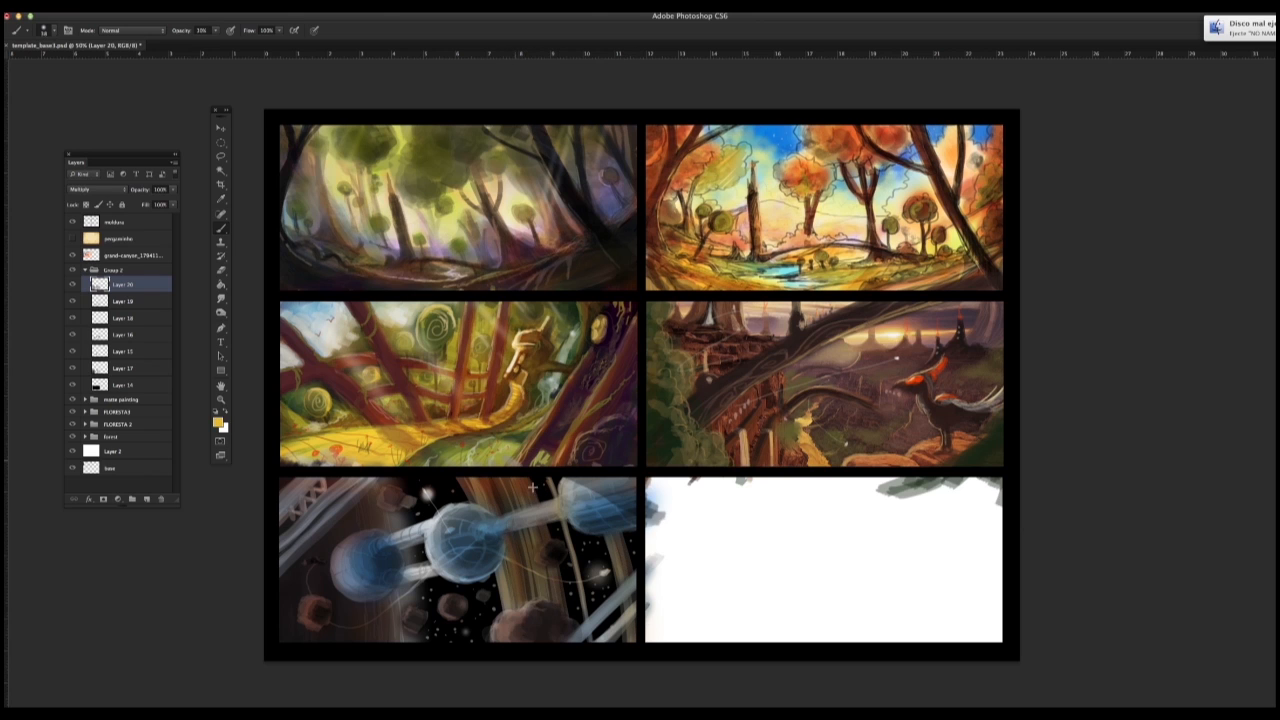
key("8")
key("7")
Step: Sample a dark blue from the spheres and shade the right sphere and the connecting tubes with it
left_click(470, 537, "alt")
left_click(366, 557, "alt")
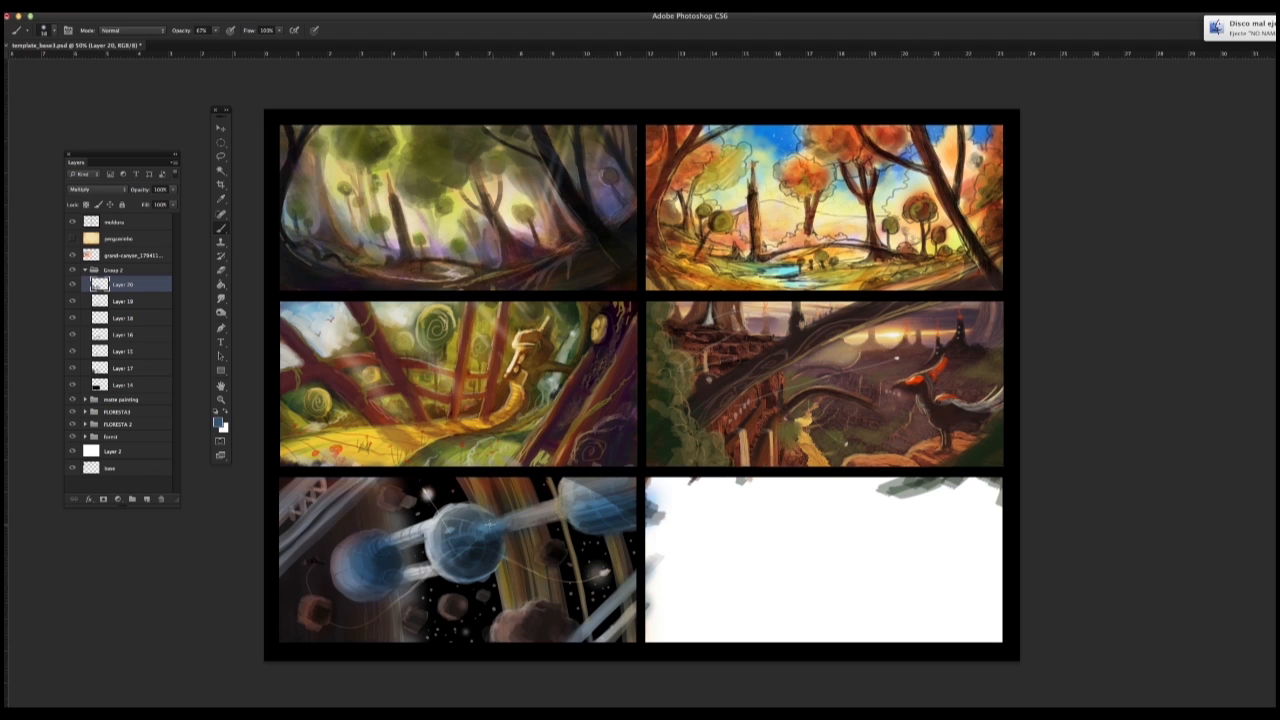
left_click_drag(630, 520, 574, 530)
left_click_drag(630, 493, 576, 505)
left_click_drag(512, 525, 556, 519)
left_click_drag(396, 583, 432, 576)
left_click_drag(419, 545, 390, 548)
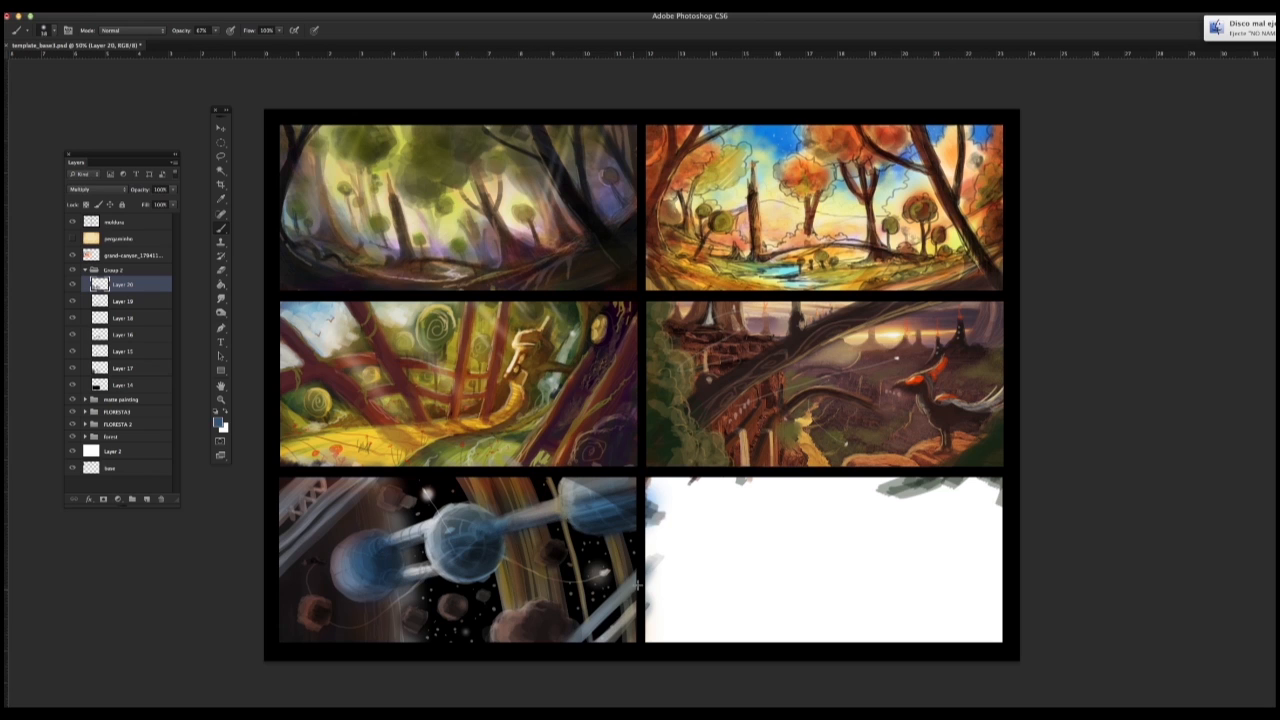
Step: Paint blue strokes along the lower-right diagonal struts and the upper-left truss beams of the space scene
left_click_drag(638, 580, 574, 639)
left_click_drag(646, 573, 584, 638)
left_click_drag(636, 606, 598, 646)
mouse_move(316, 478)
left_mouse_down()
mouse_move(276, 510)
mouse_move(310, 478)
left_mouse_up()
left_click_drag(275, 548, 352, 478)
mouse_move(370, 479)
left_mouse_down()
mouse_move(280, 562)
mouse_move(328, 480)
mouse_move(280, 520)
left_mouse_up()
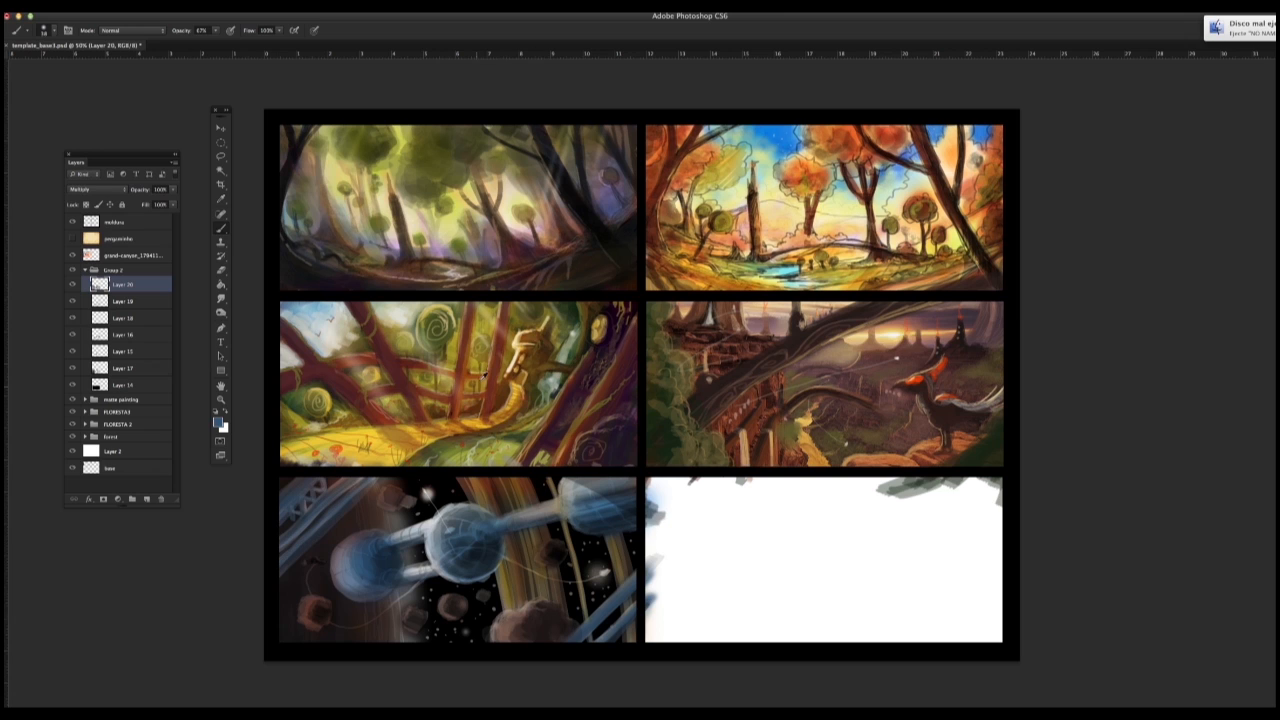
Step: Deepen the asteroids with dark red-brown and darken the upper-left trusses and lower-right struts
left_click(510, 636, "alt")
left_click_drag(397, 497, 385, 507)
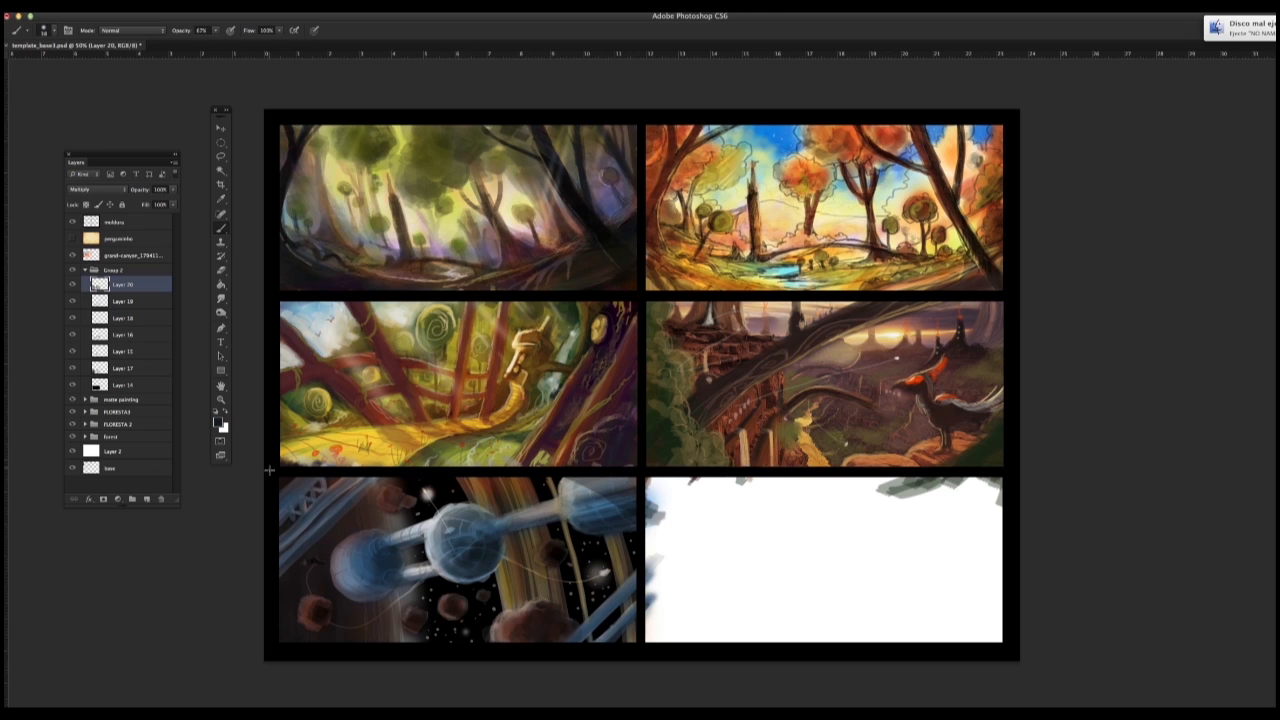
mouse_move(314, 480)
left_mouse_down()
mouse_move(288, 484)
mouse_move(302, 490)
mouse_move(274, 518)
mouse_move(282, 556)
mouse_move(298, 553)
left_mouse_up()
left_click(473, 544, "alt")
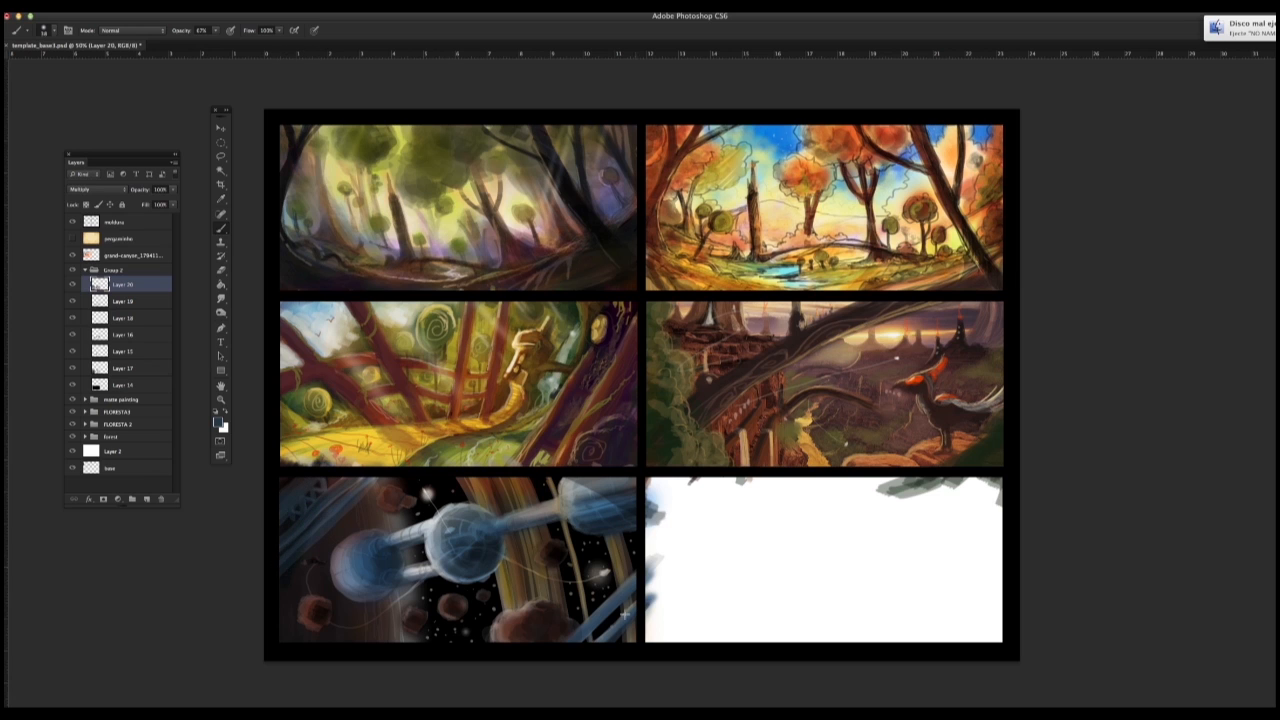
left_click_drag(625, 614, 640, 567)
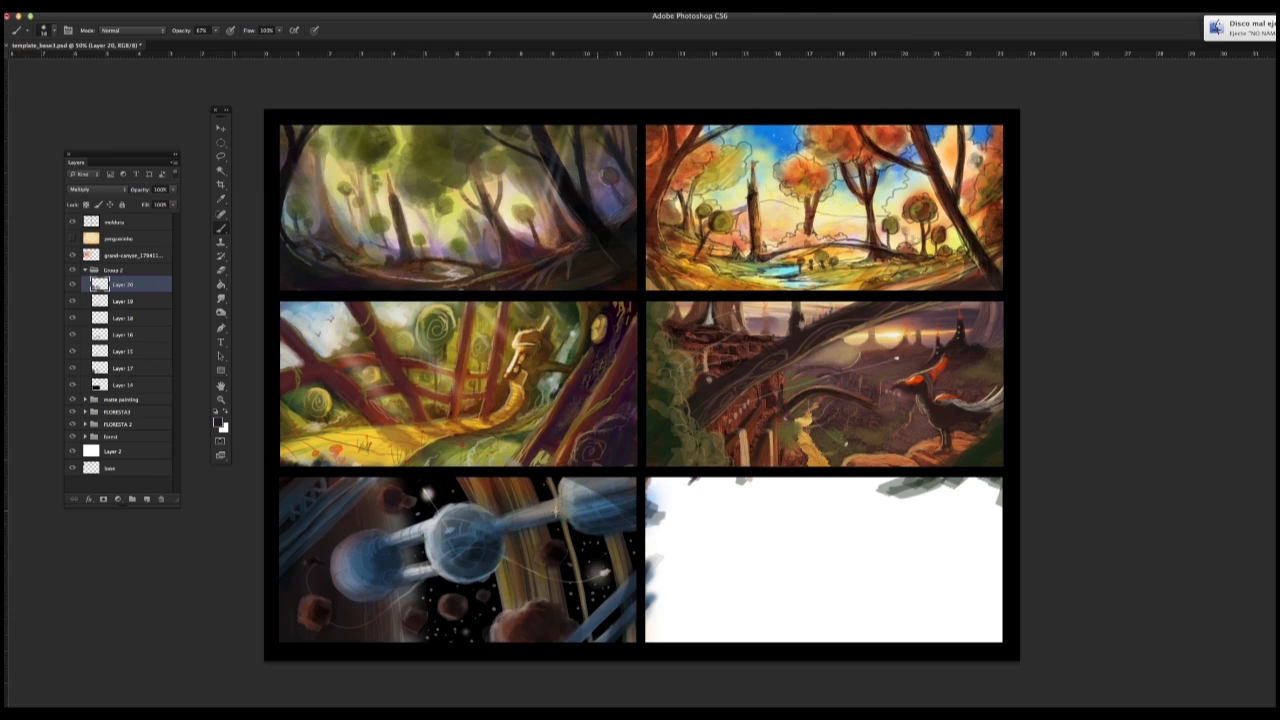
Step: Zoom out on the sheet, switch to Finder and browse the extras folder for a texture photo
key("z")
left_click_drag(486, 535, 514, 548)
left_click_drag(518, 548, 590, 450)
key("Tab")
key("super+Tab")
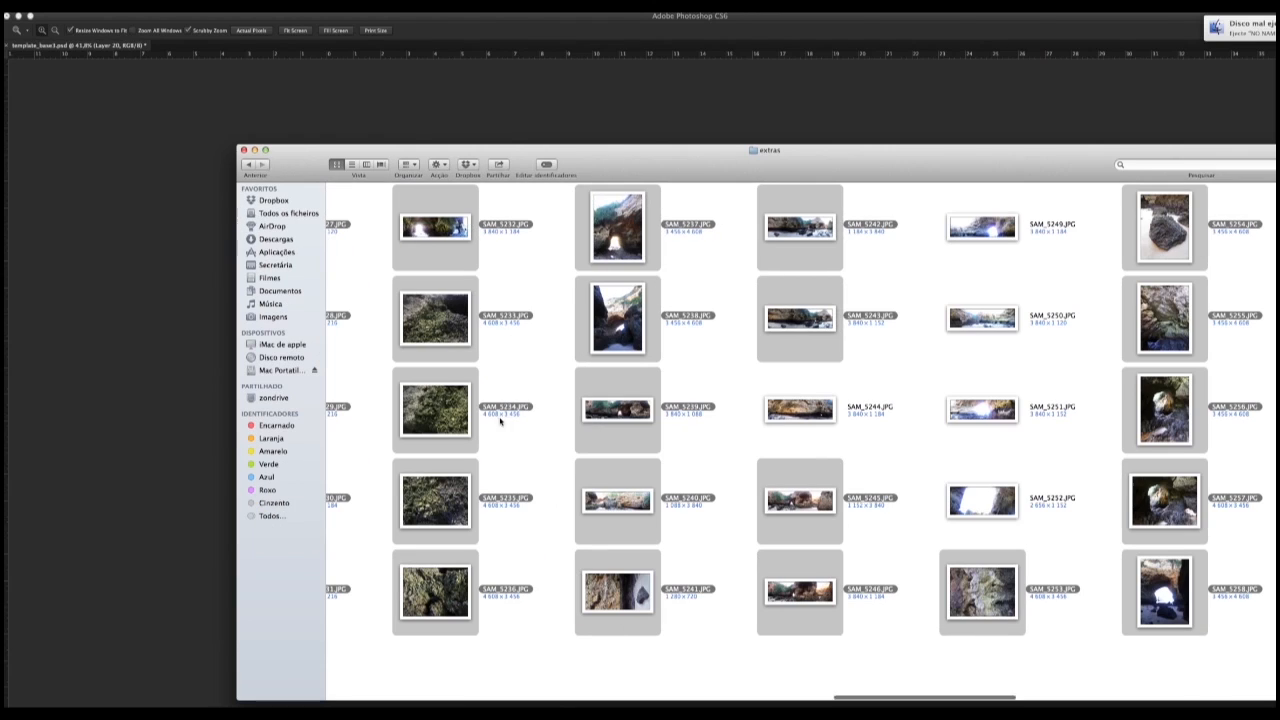
left_click_drag(450, 408, 470, 408)
scroll(471, 407, "left", 3)
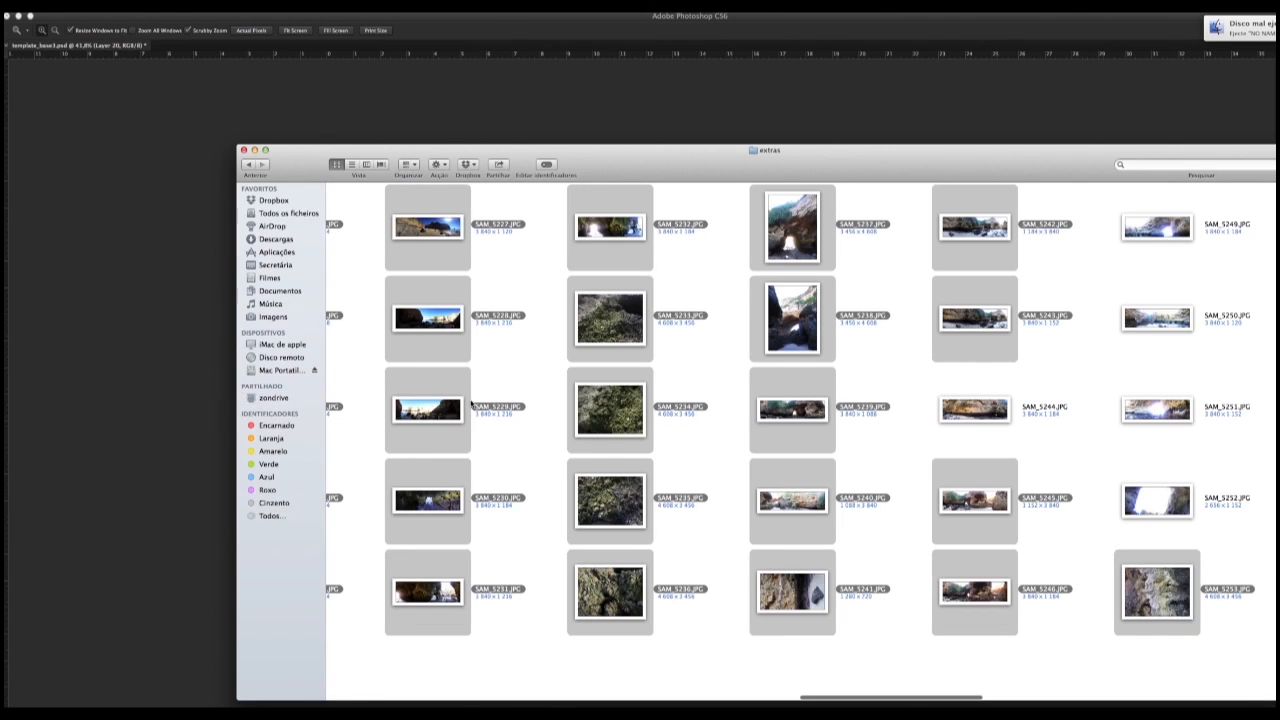
left_click(222, 457)
key("super+Tab")
Step: Place the rock photo SAM_5234.JPG from the extras folder as a layer above Layer 20 in Photoshop
left_click(608, 498)
left_click(610, 320)
left_click(610, 590)
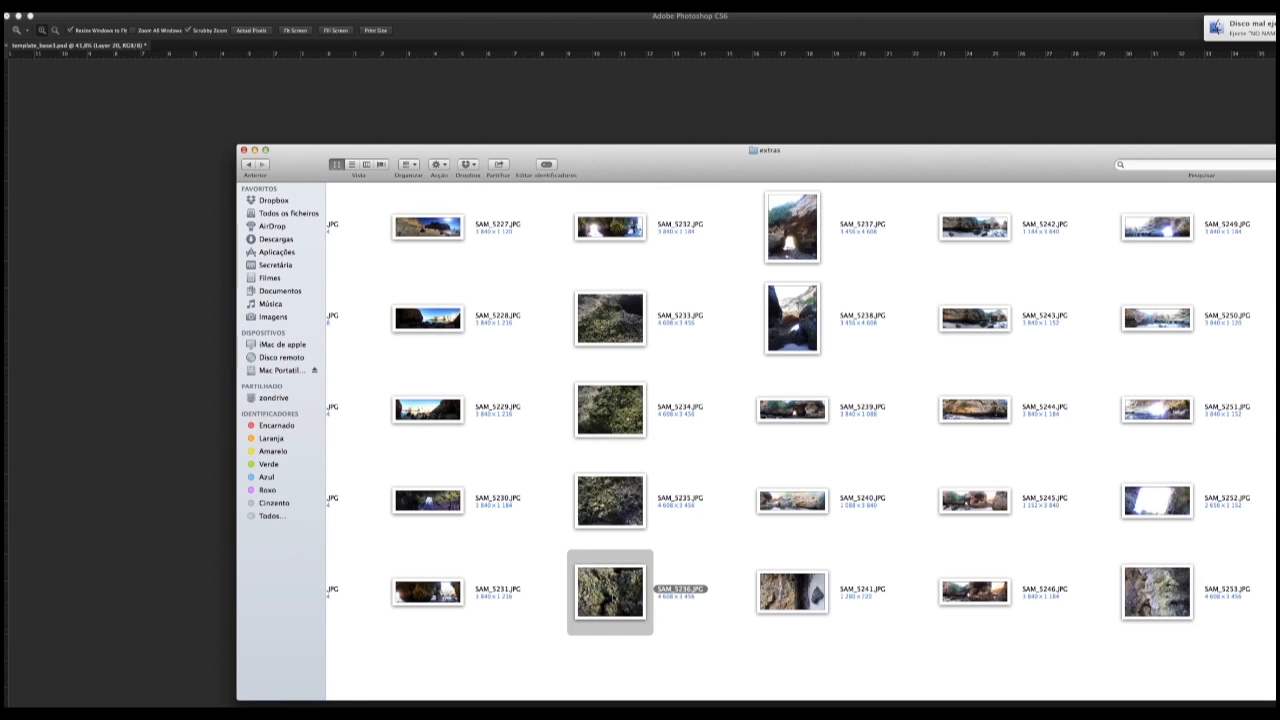
left_click(610, 410)
key("super+Tab")
left_click(222, 129)
key("Return")
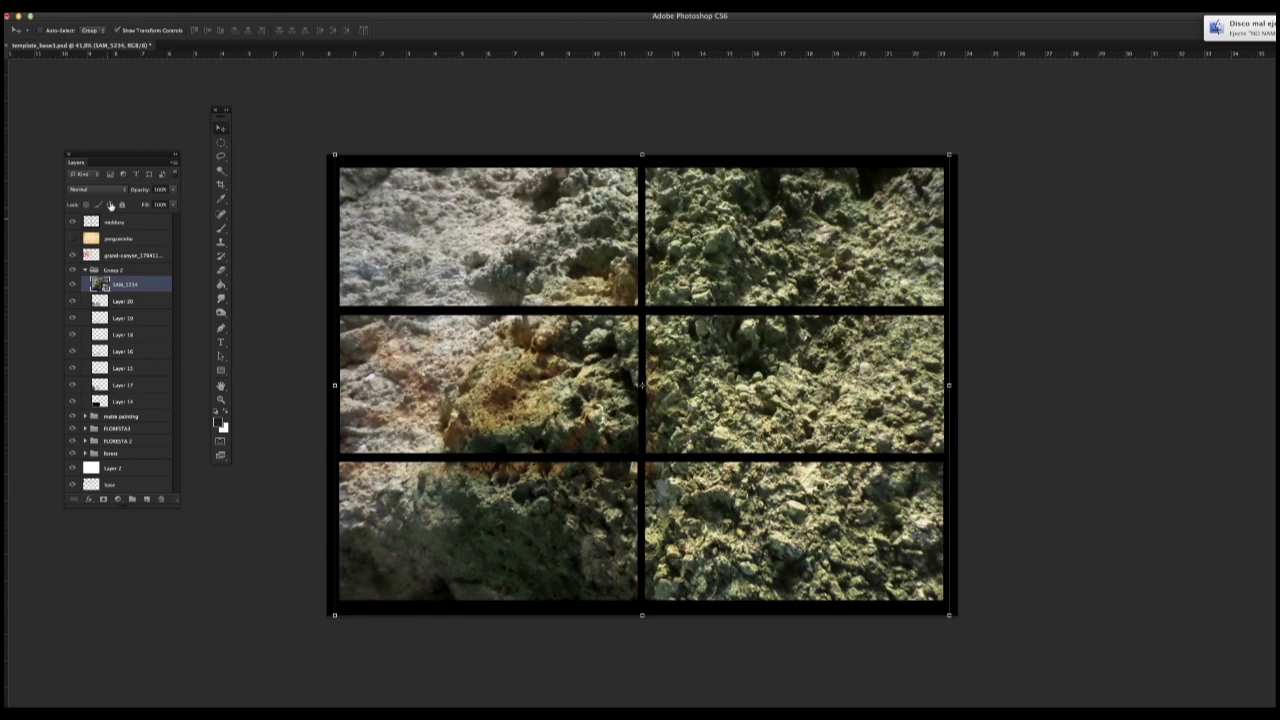
Step: Rasterize the SAM_5234 layer and try the Multiply and Soft Light blend modes on it
right_click(136, 281)
left_click(175, 383)
left_click(100, 189)
left_click(105, 218)
left_click(105, 189)
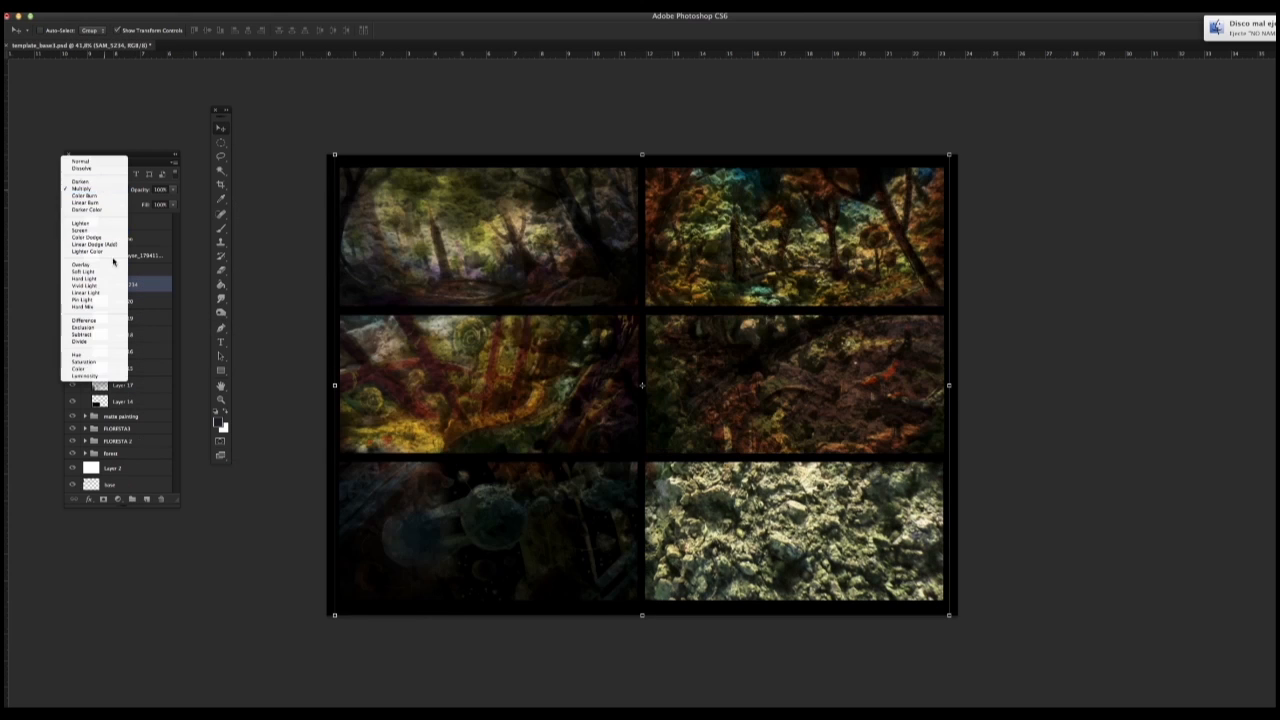
left_click(117, 271)
Step: Scale the rock photo down over the fifth frame and change its blend mode to Hard Light
left_click_drag(335, 155, 680, 463)
left_click_drag(582, 543, 640, 543)
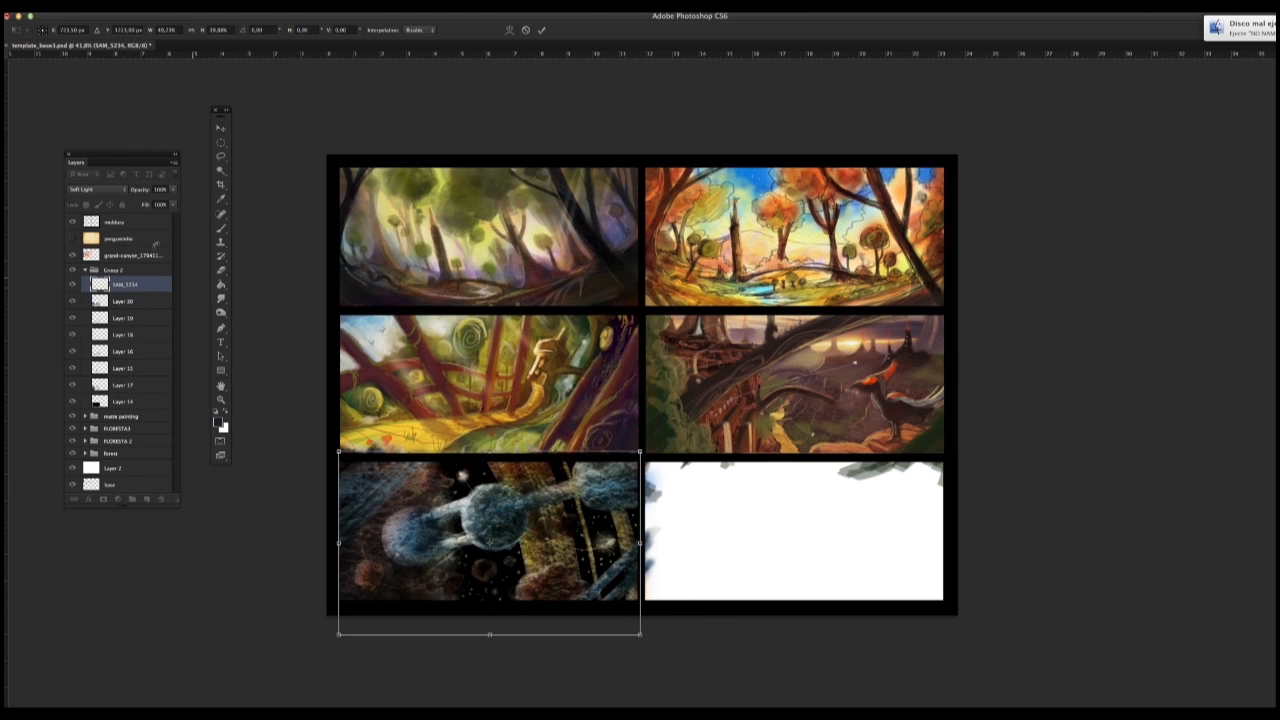
left_click(97, 189)
left_click(100, 200)
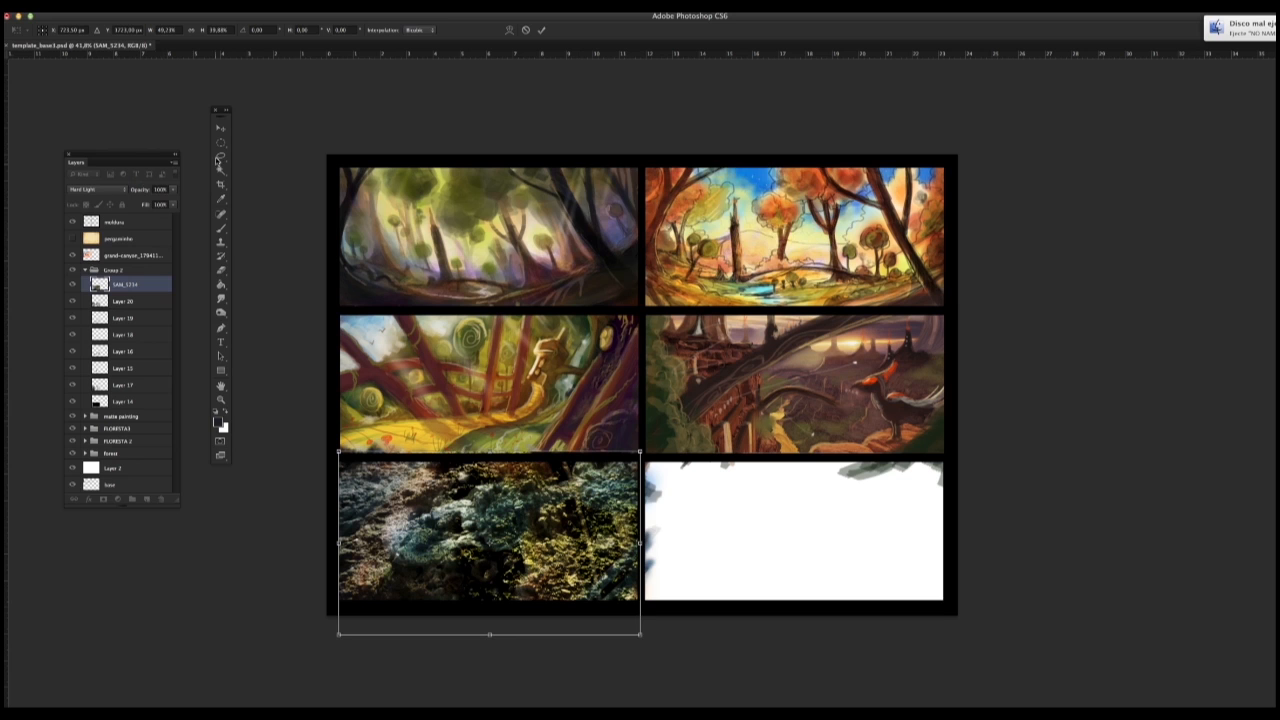
left_click(220, 142)
key("Return")
Step: Duplicate the SAM_5234 layer
right_click(149, 284)
left_click(193, 330)
key("Return")
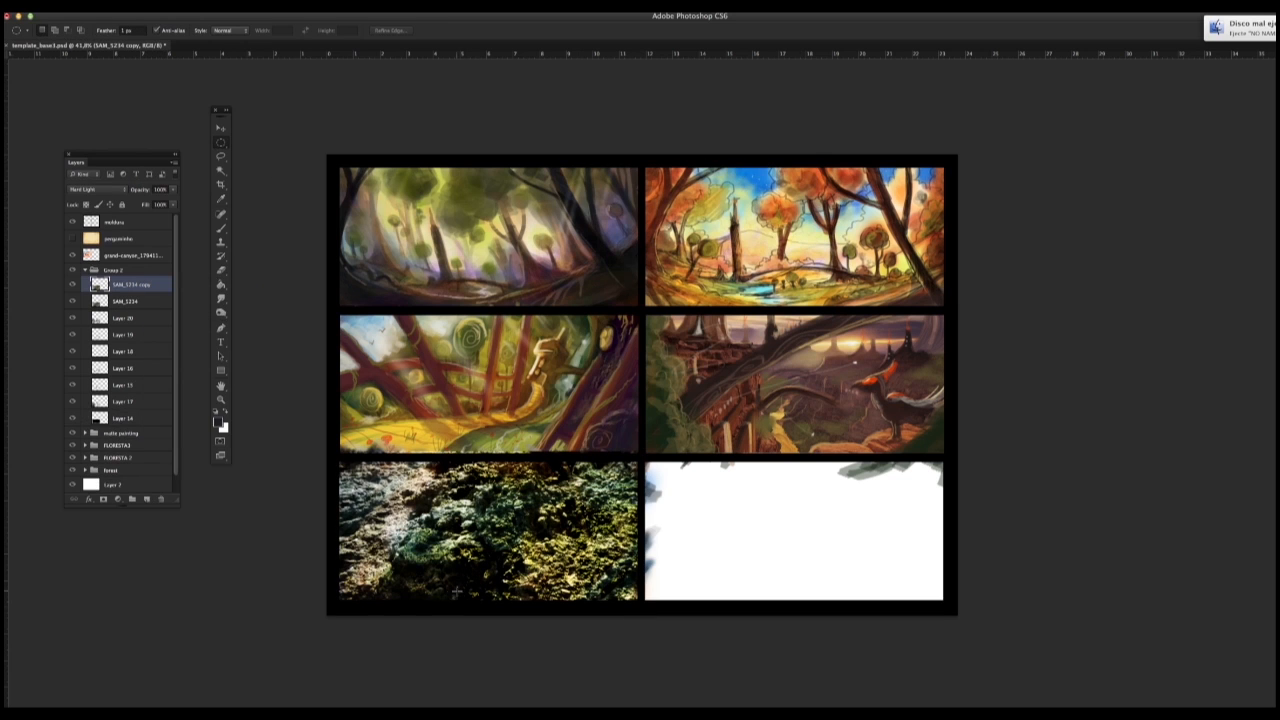
Step: Delete the SAM_5234 texture layer and its copy
right_click(146, 284)
left_click(178, 326)
right_click(148, 285)
left_click(183, 329)
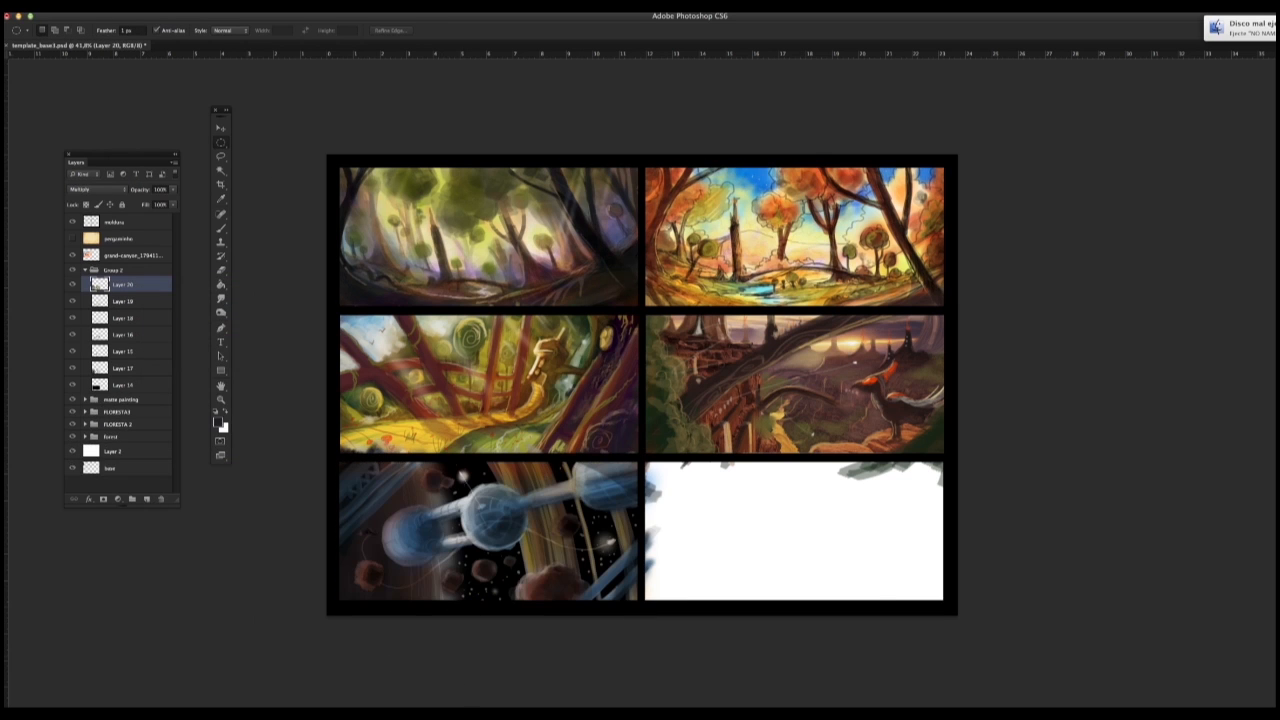
Step: Switch to Finder and open the canyon folder inside 0000 TEXTURAS Material
key("super+Tab")
left_click(276, 265)
double_click(868, 246)
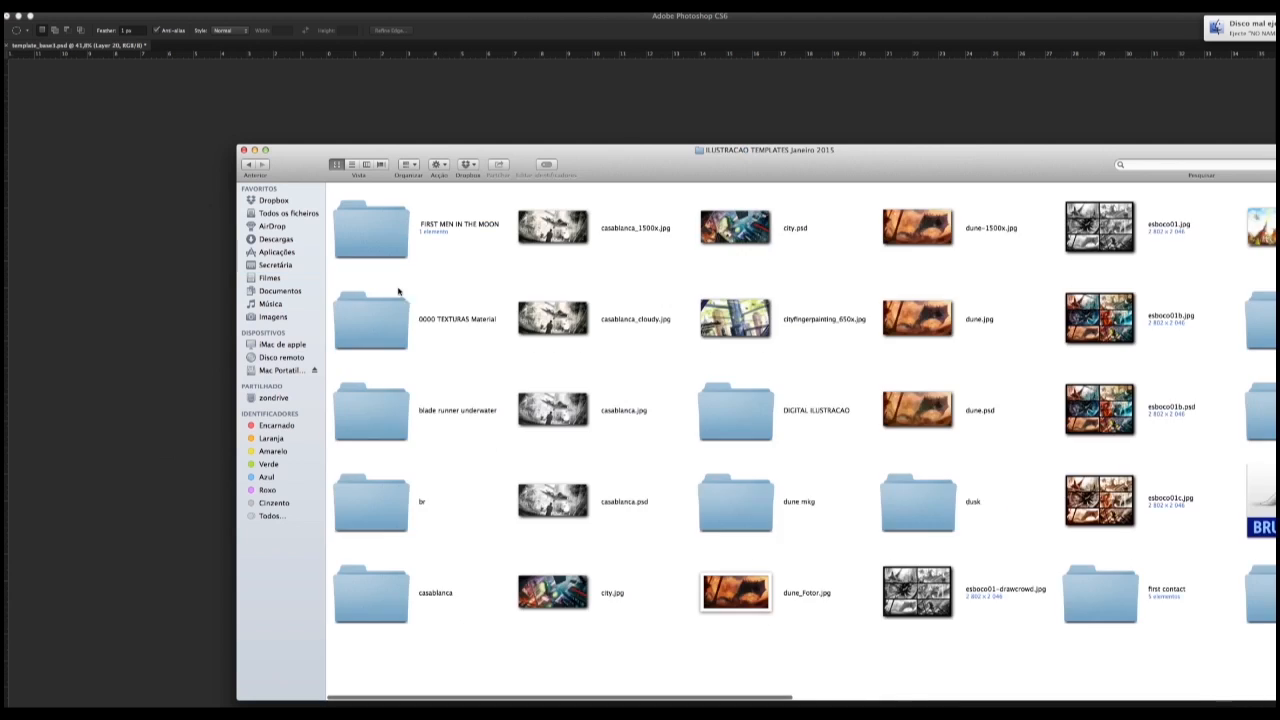
double_click(398, 291)
scroll(526, 386, "right", 3)
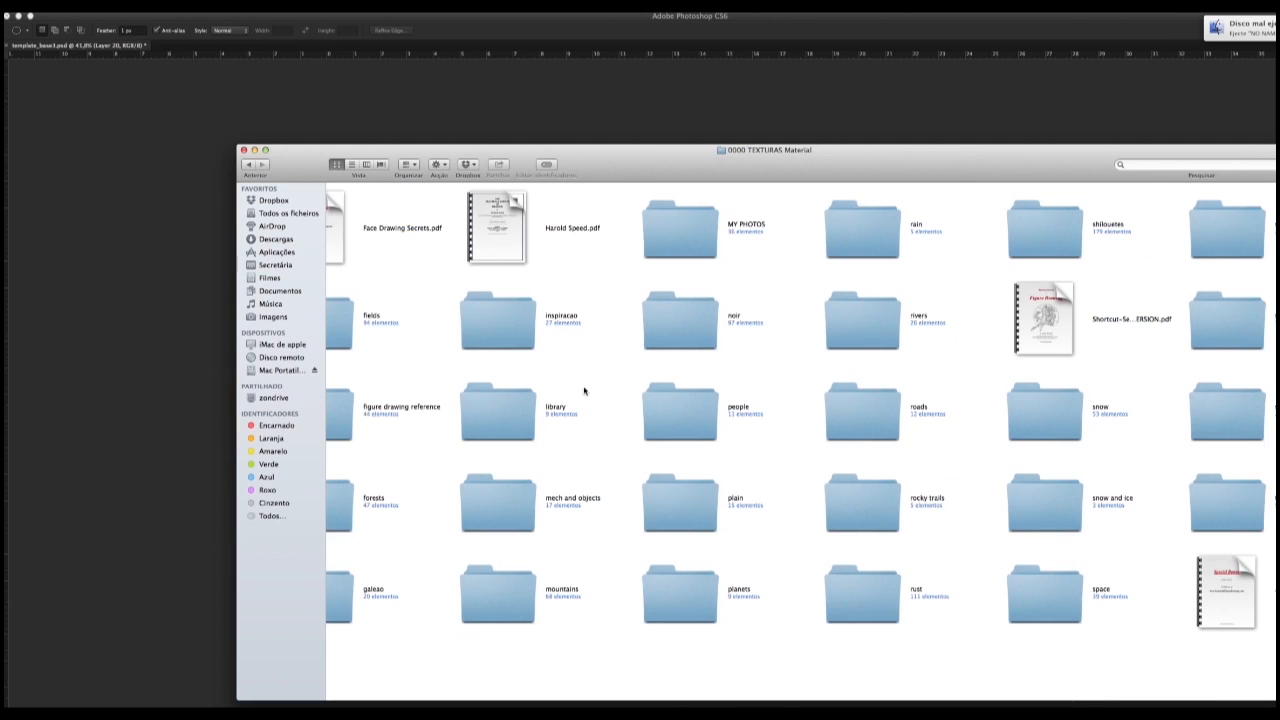
scroll(585, 391, "left", 6)
double_click(477, 240)
Step: Place the red rock wall photo from the canyon folder into the thumbnail sheet and rasterize its layer
left_click_drag(737, 501, 189, 209)
key("Return")
right_click(153, 283)
left_click(198, 383)
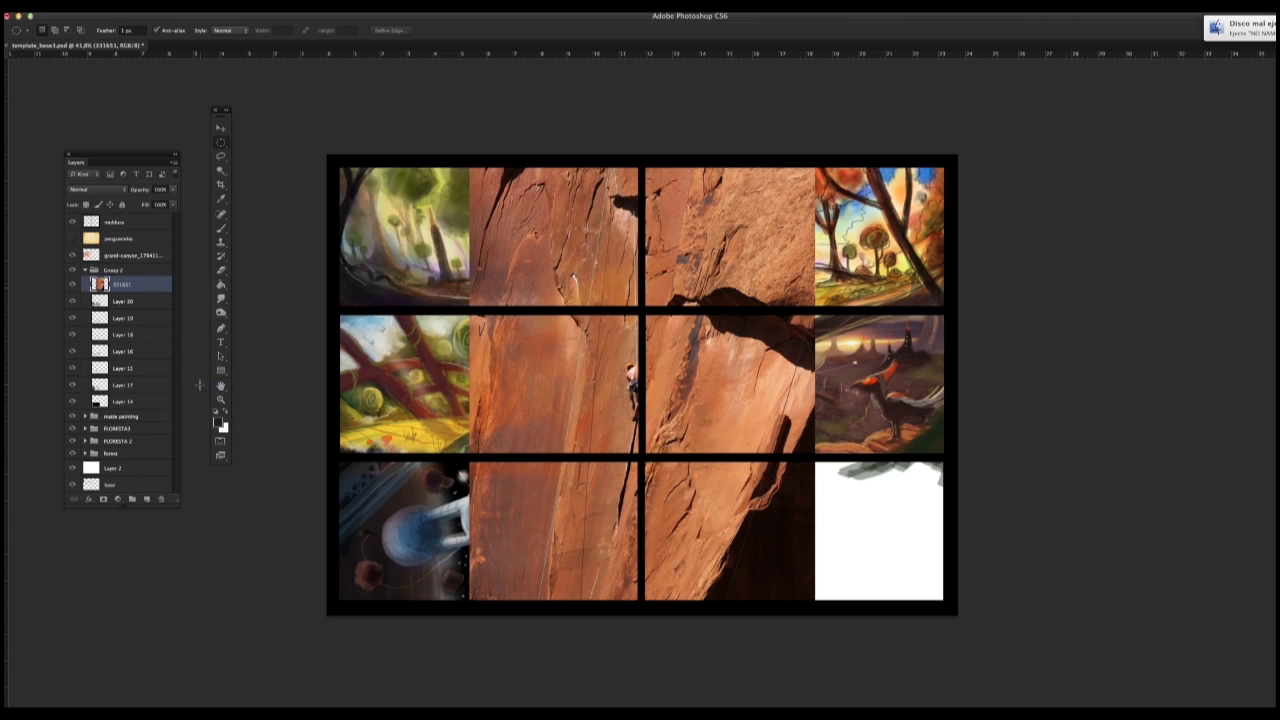
Step: Set the red rock photo's blend mode to Overlay, then move and scale it down over the fifth frame
left_click(98, 190)
left_click(100, 292)
key("v")
left_click_drag(600, 290, 446, 450)
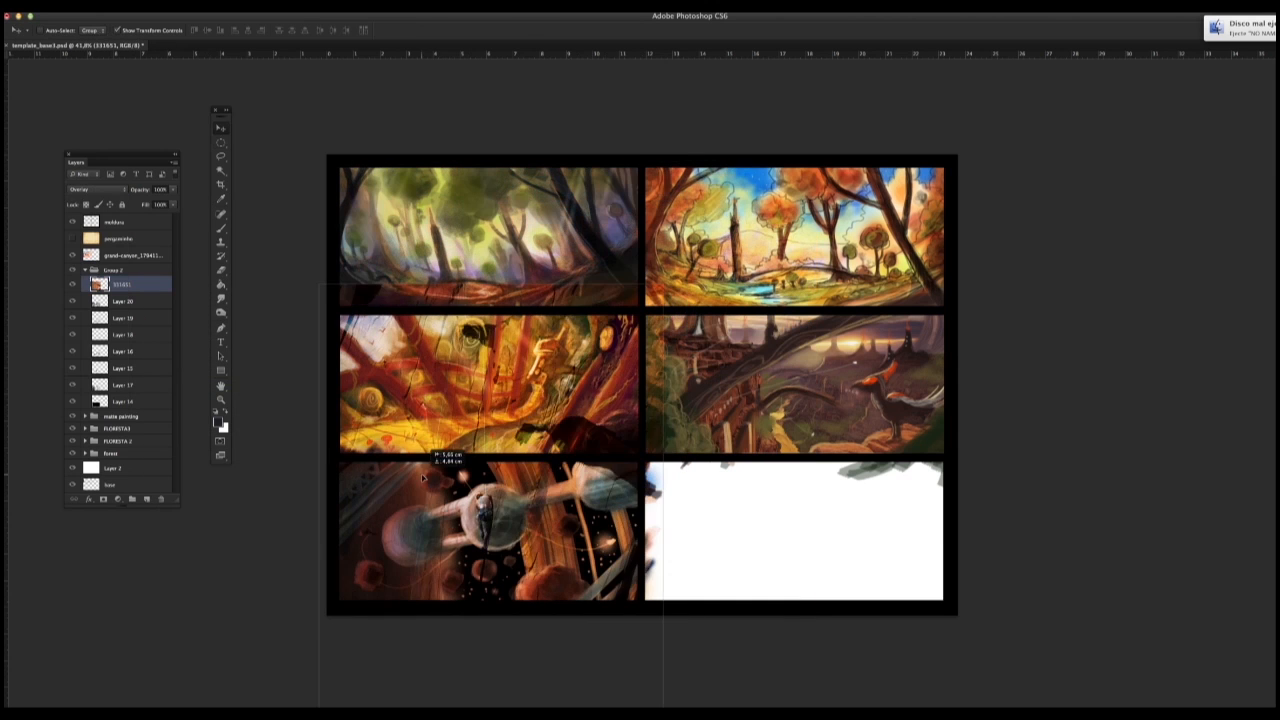
left_click_drag(663, 312, 517, 485)
mouse_move(492, 580)
left_mouse_down()
mouse_move(507, 516)
mouse_move(651, 545)
left_mouse_up()
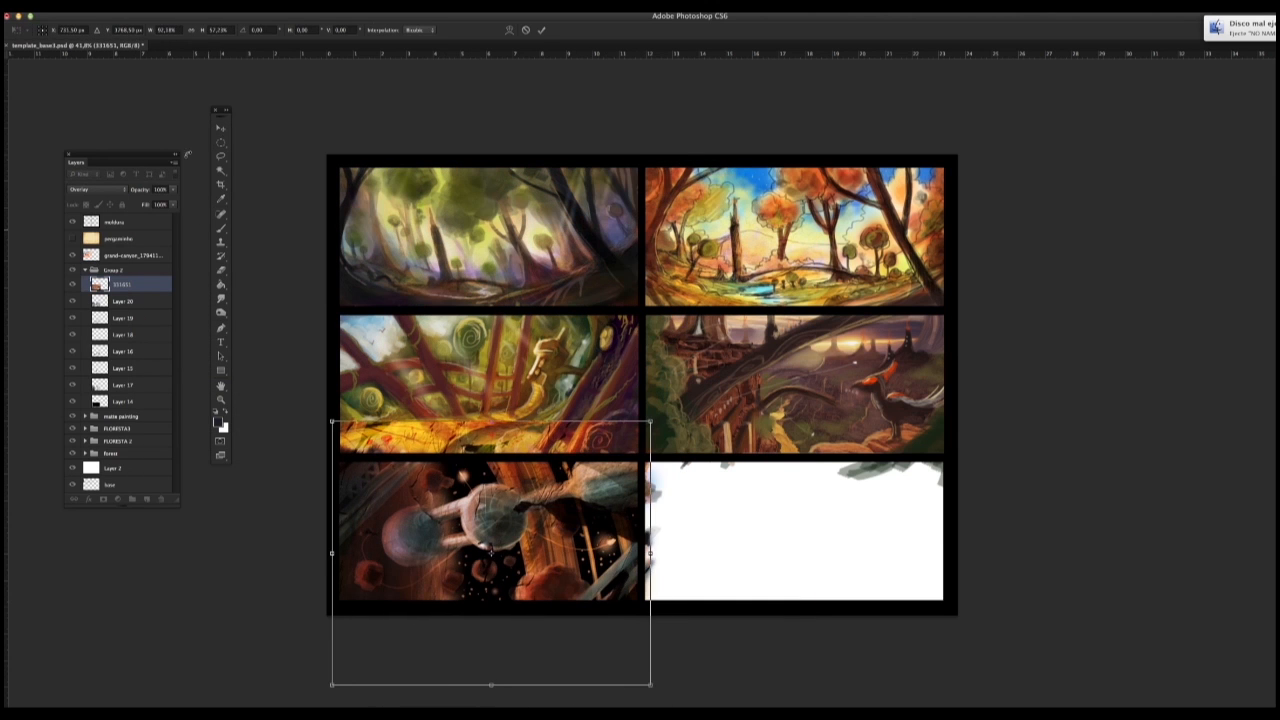
key("Return")
Step: Erase the red rock texture from the space station's spheres and connecting tubes in the fifth frame
key("e")
right_click(142, 285)
left_click(283, 257)
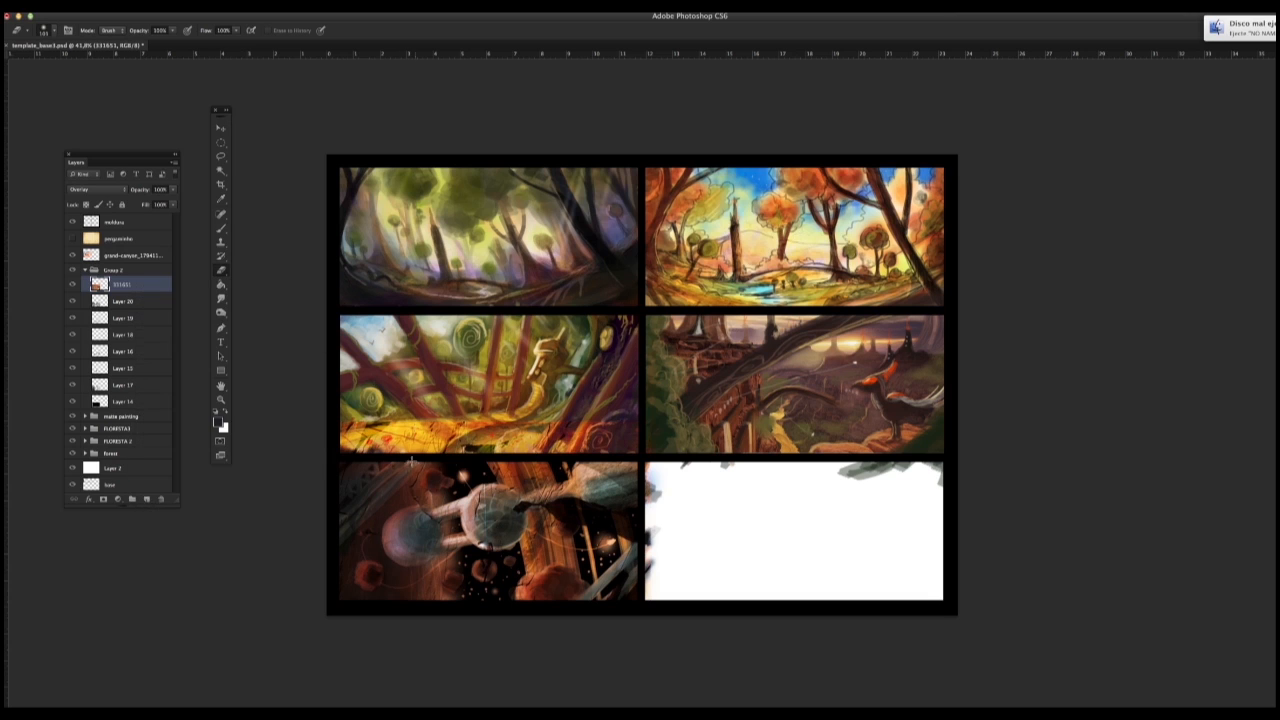
mouse_move(412, 462)
left_mouse_down()
mouse_move(582, 444)
mouse_move(390, 467)
left_mouse_up()
left_click_drag(395, 538, 404, 526)
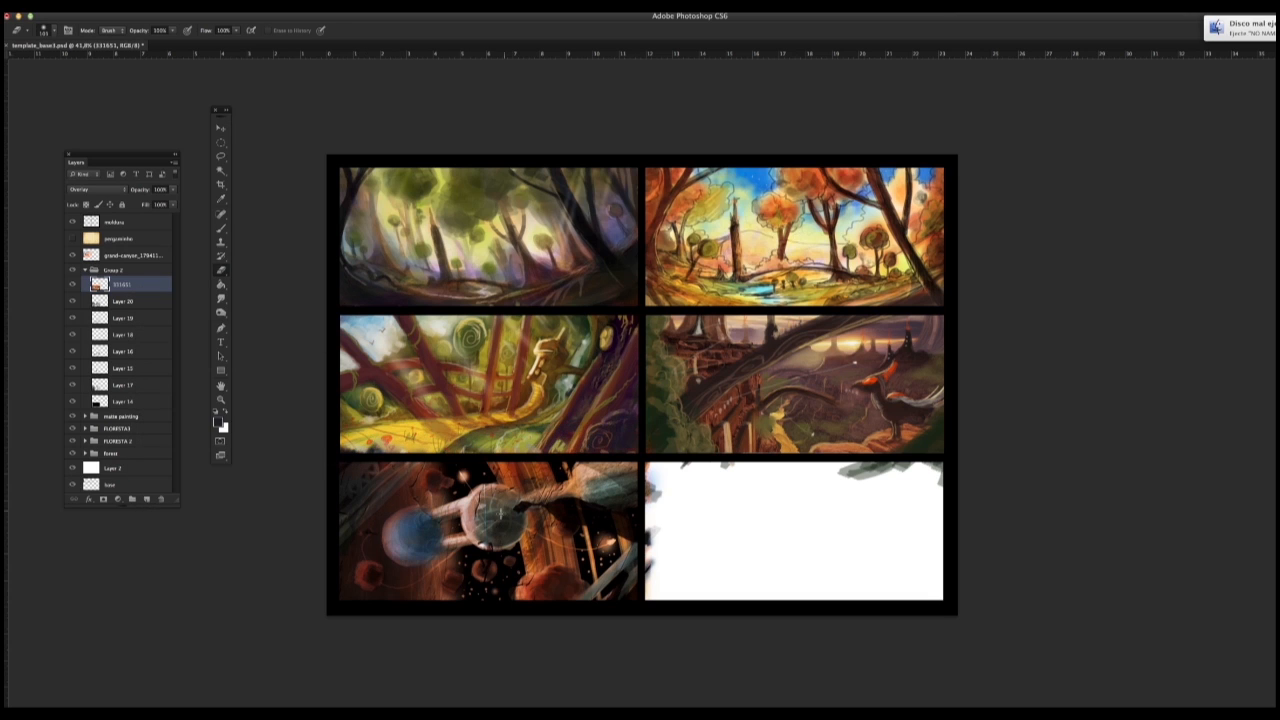
mouse_move(500, 513)
left_mouse_down()
mouse_move(464, 547)
mouse_move(536, 484)
mouse_move(558, 488)
mouse_move(488, 569)
left_mouse_up()
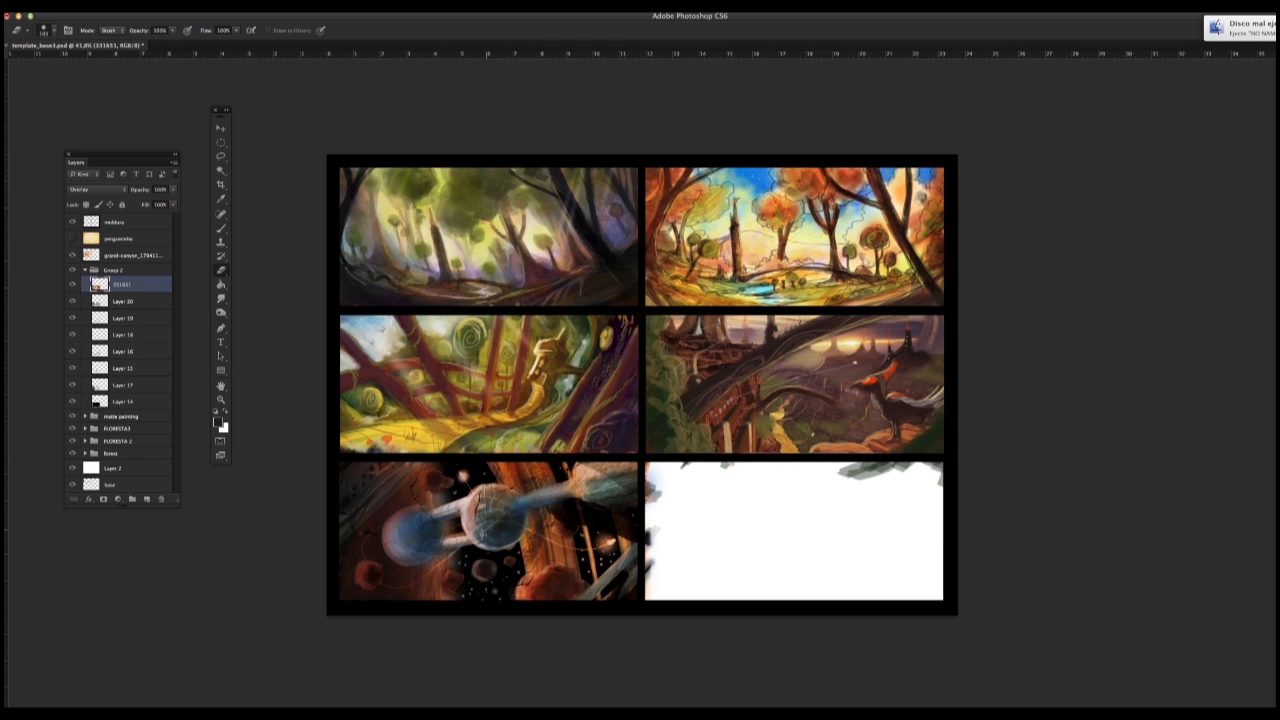
mouse_move(480, 496)
left_mouse_down()
mouse_move(583, 503)
mouse_move(619, 469)
left_mouse_up()
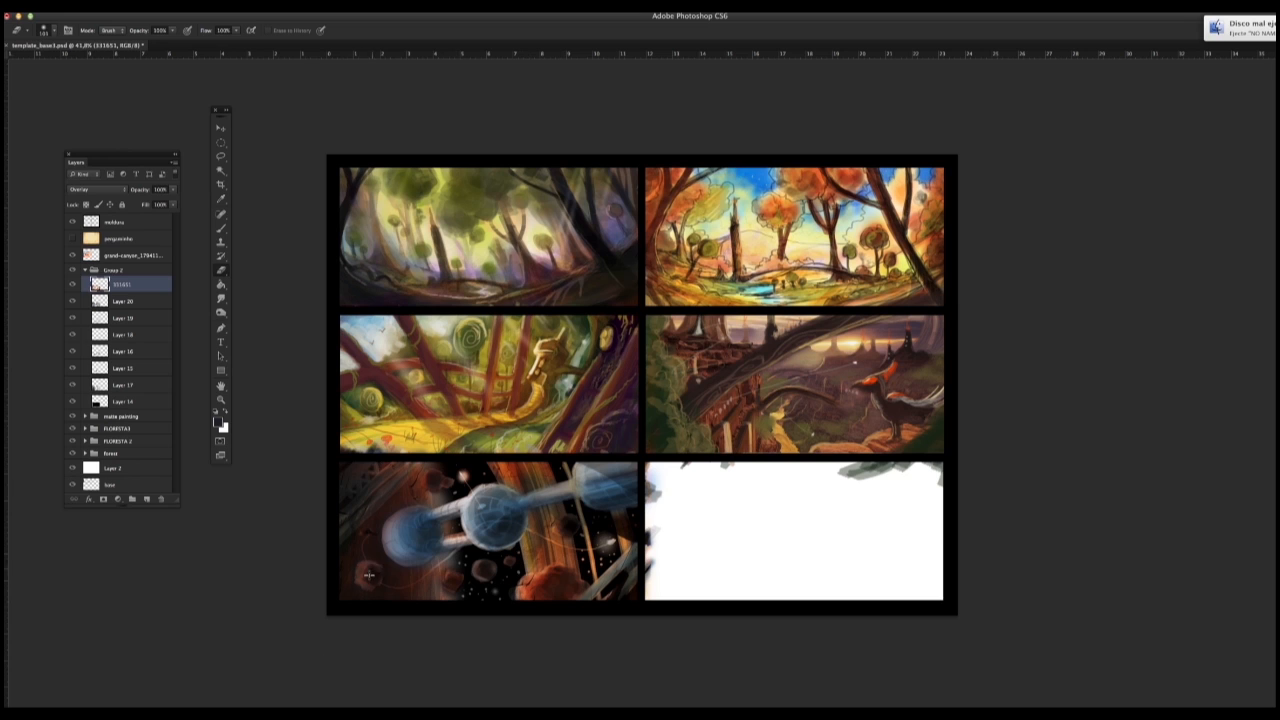
Step: Lower the red rock texture layer's opacity to 79%
double_click(155, 289)
left_click_drag(300, 452, 170, 452)
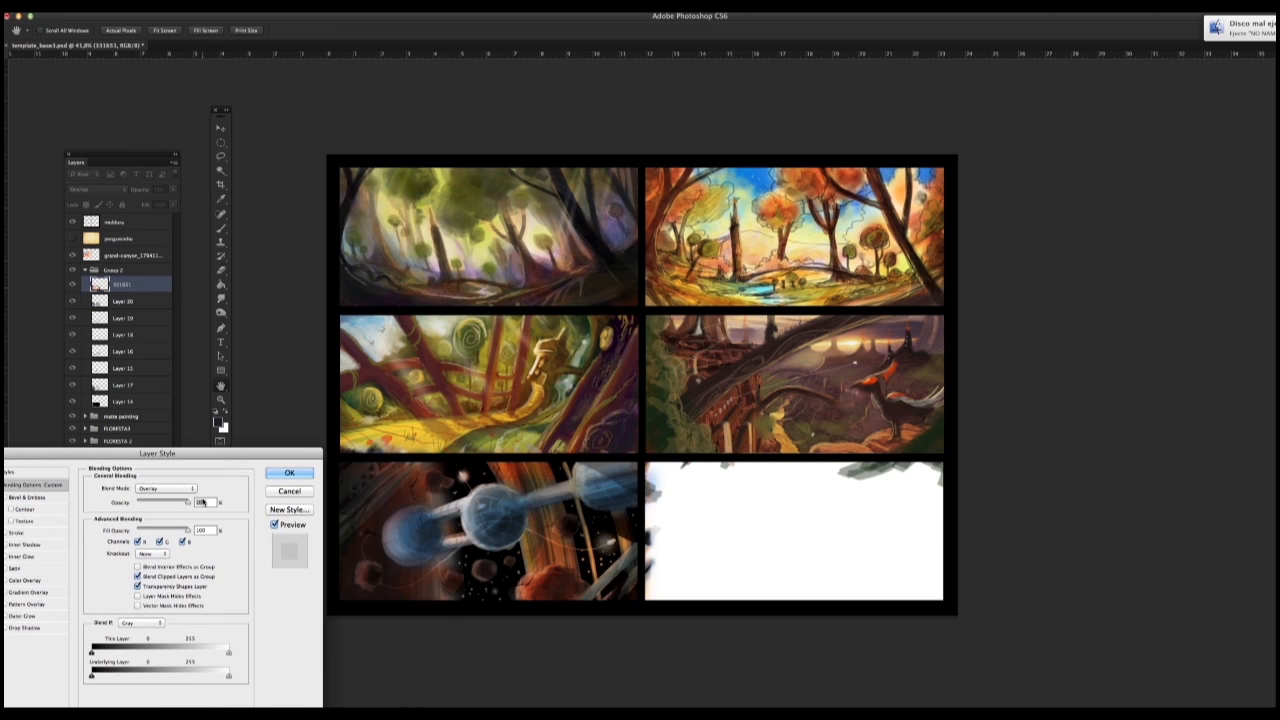
left_click_drag(189, 503, 177, 504)
key("Return")
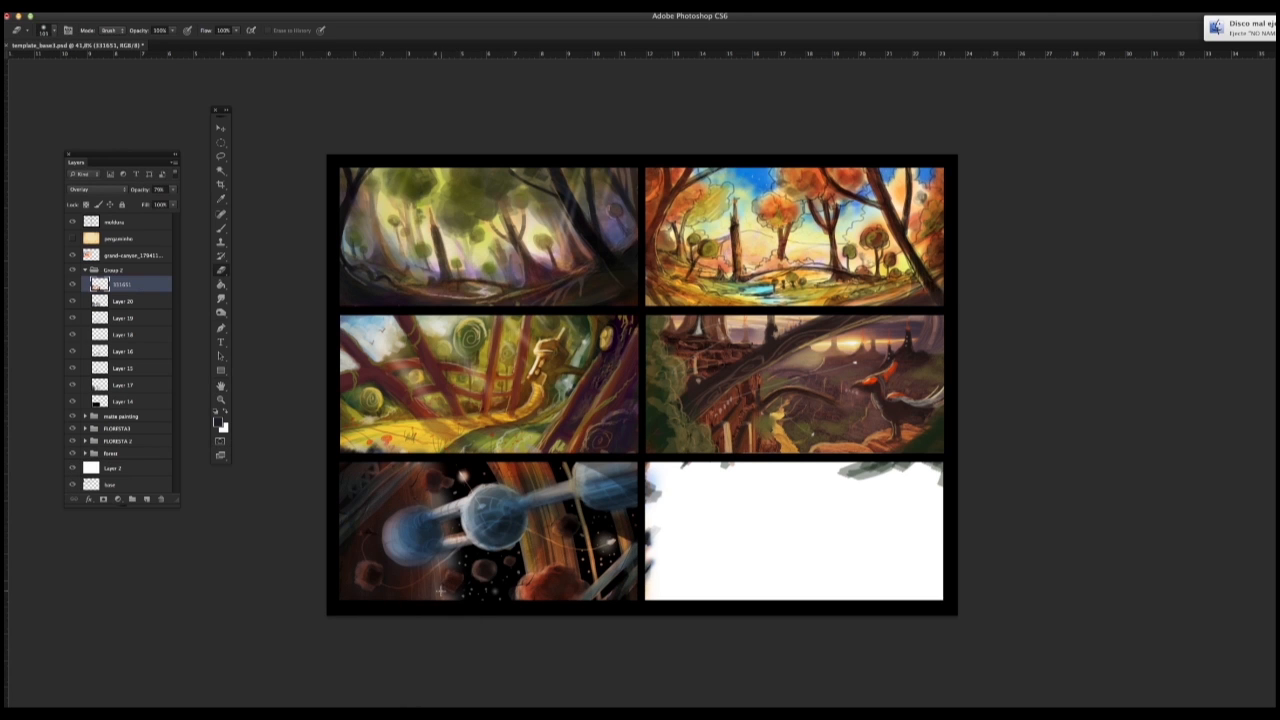
Step: Place the canyon river photo from the Finder canyon folder into the thumbnail sheet and rasterize its layer
key("super+Tab")
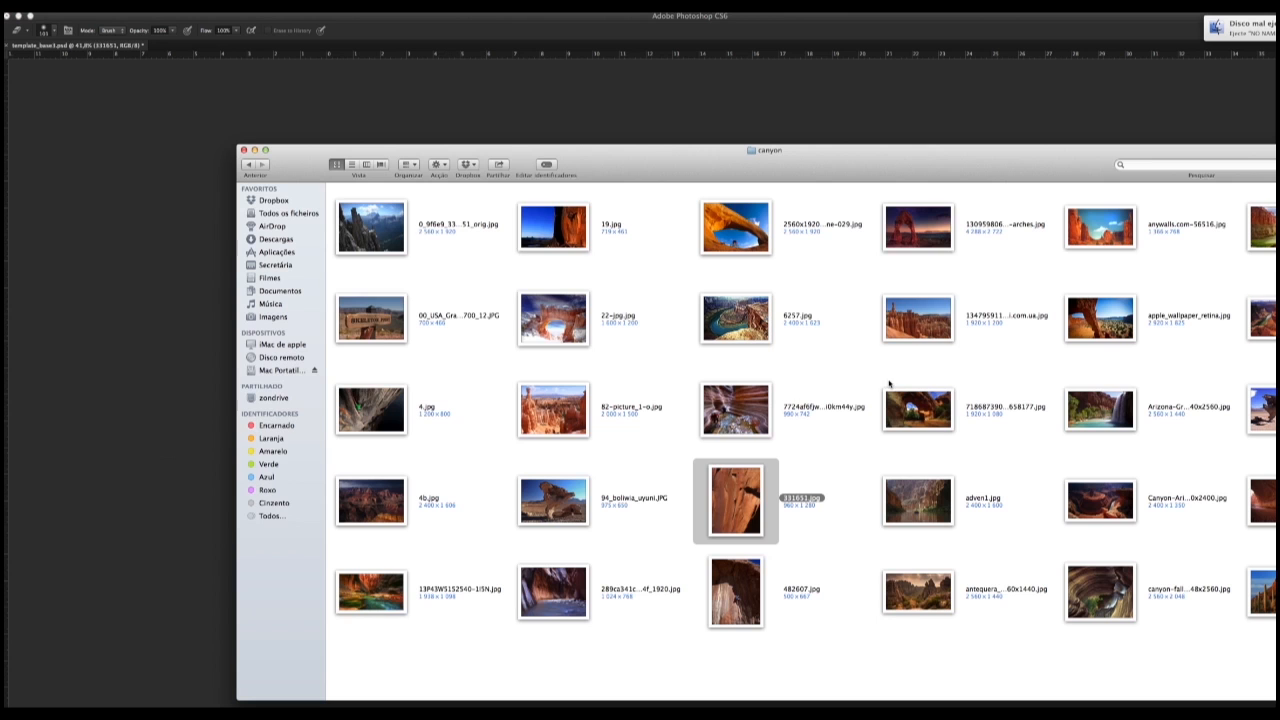
left_click_drag(372, 591, 225, 555)
left_click(221, 128)
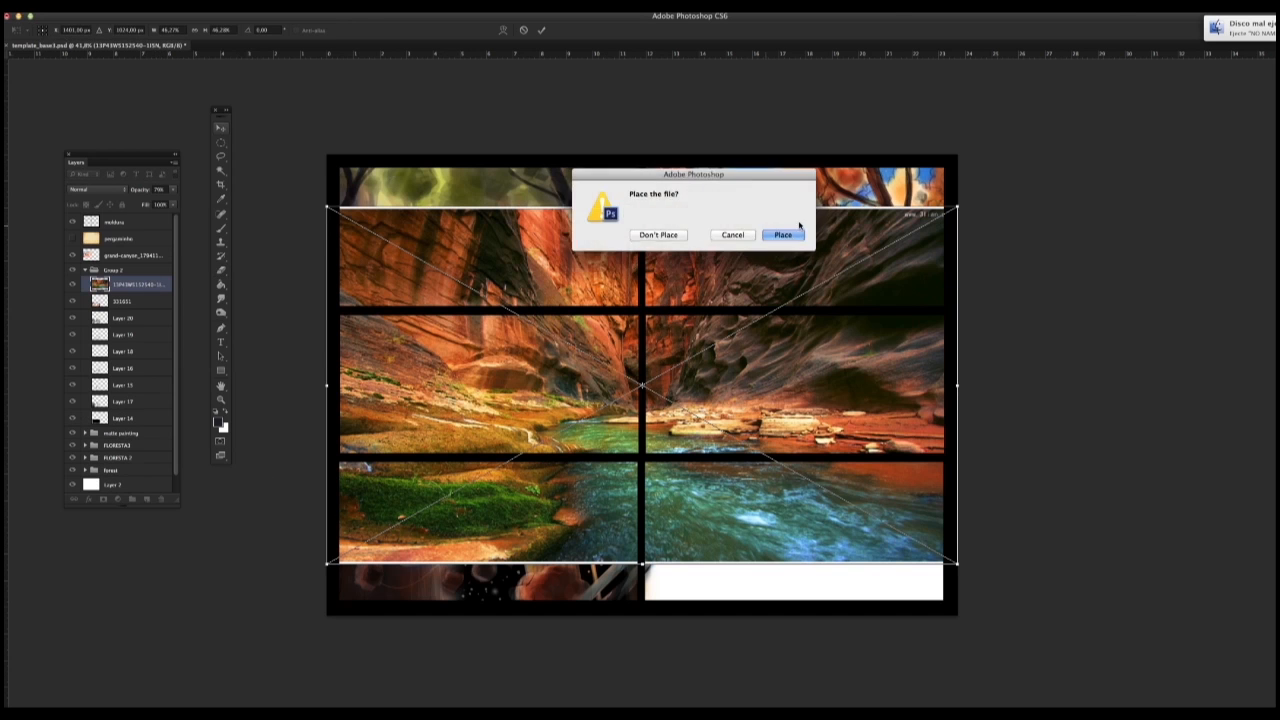
left_click(784, 234)
right_click(146, 283)
left_click(194, 383)
Step: Scale the canyon river photo down towards the fifth frame and set its blend mode to Soft Light
key("super+t")
left_click_drag(957, 207, 671, 369)
left_click(110, 192)
left_click(100, 305)
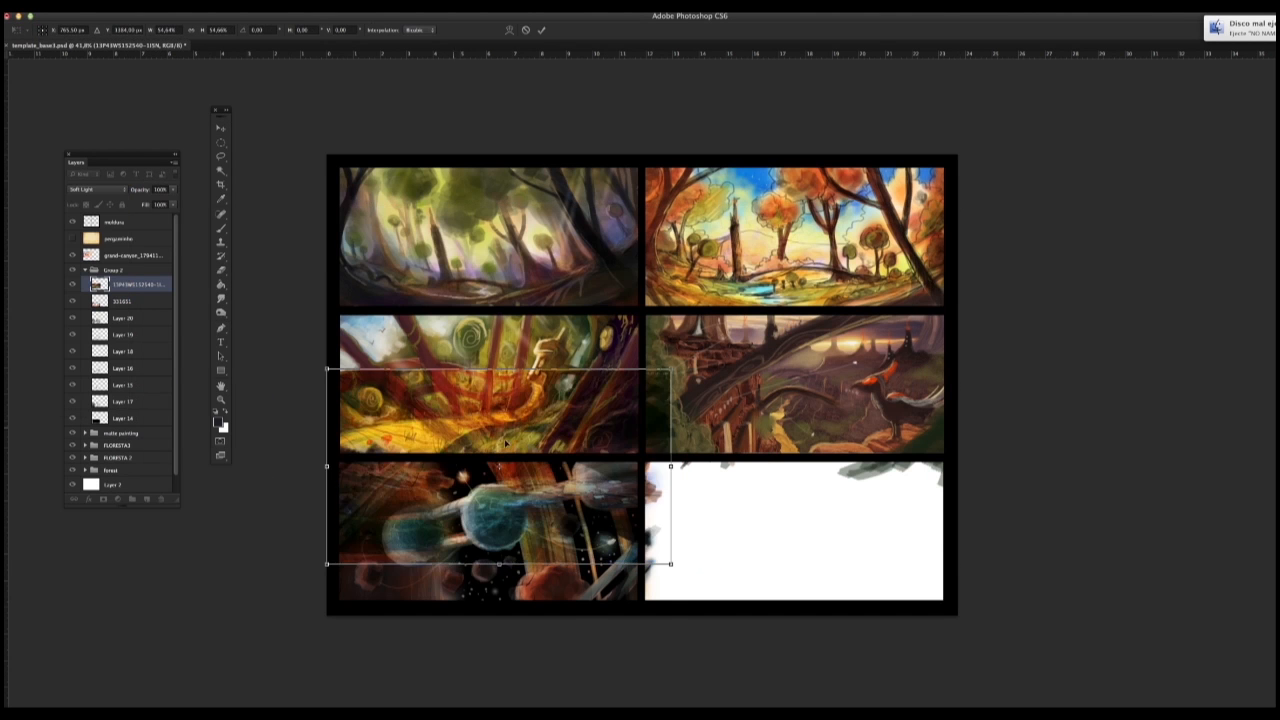
Step: Move the river photo over the fifth frame, warp it into a curve around the space station, and apply the transformation
left_click_drag(534, 491, 530, 536)
right_click(510, 524)
left_click(529, 595)
left_click_drag(311, 506, 362, 437)
left_click_drag(503, 528, 497, 543)
left_click_drag(656, 429, 668, 416)
left_click_drag(534, 524, 544, 532)
mouse_move(362, 480)
left_mouse_down()
mouse_move(343, 496)
mouse_move(366, 490)
left_mouse_up()
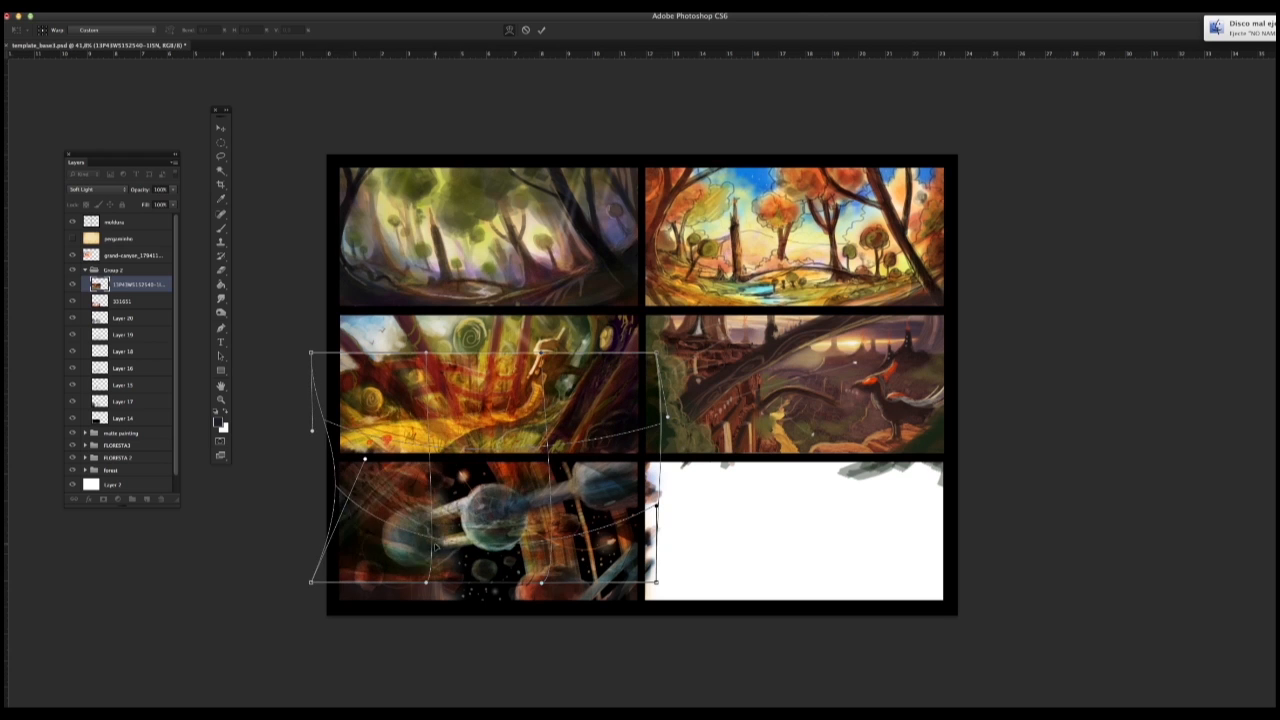
mouse_move(311, 582)
left_mouse_down()
mouse_move(329, 566)
mouse_move(330, 585)
left_mouse_up()
left_click_drag(545, 517, 538, 513)
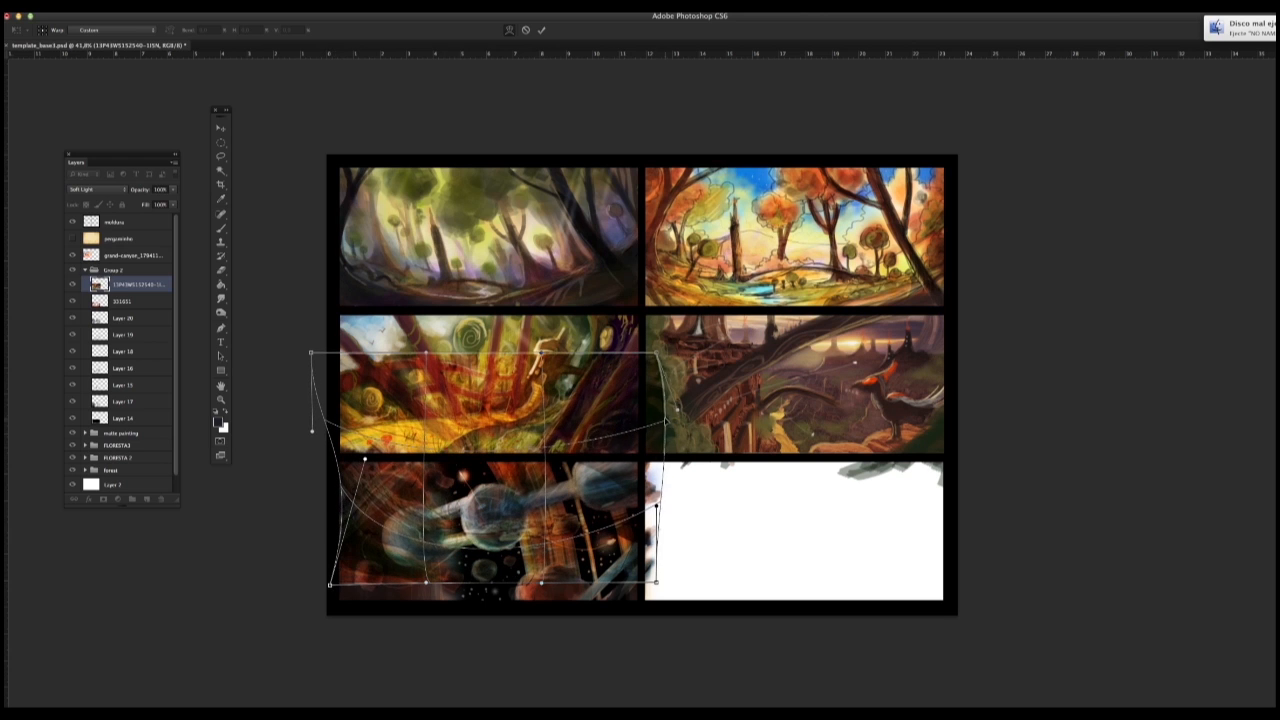
key("e")
left_click(777, 237)
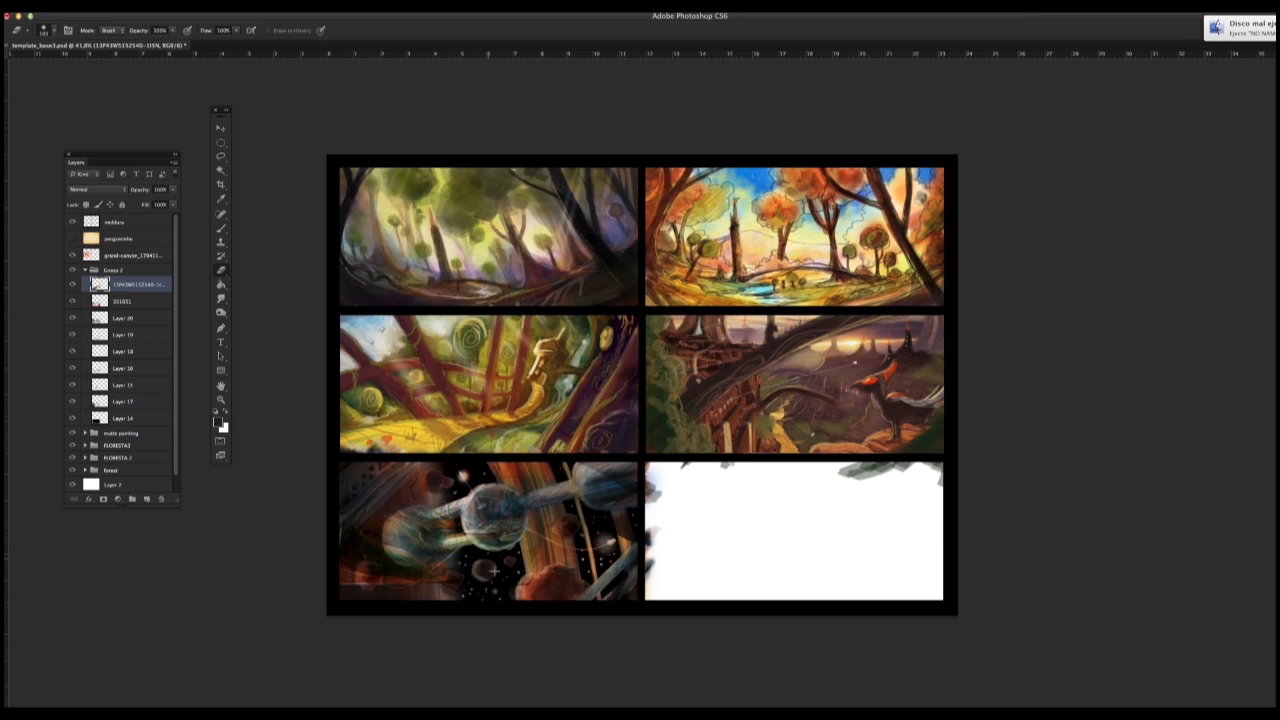
Step: Erase the river texture over the fifth frame's spheres, tubes and lower background
mouse_move(486, 592)
left_mouse_down()
mouse_move(434, 587)
mouse_move(445, 561)
mouse_move(387, 571)
mouse_move(409, 495)
left_mouse_up()
mouse_move(380, 561)
left_mouse_down()
mouse_move(338, 584)
mouse_move(324, 552)
left_mouse_up()
mouse_move(492, 514)
left_mouse_down()
mouse_move(484, 532)
mouse_move(486, 500)
mouse_move(522, 506)
mouse_move(614, 469)
left_mouse_up()
mouse_move(440, 526)
left_mouse_down()
mouse_move(396, 545)
mouse_move(407, 521)
mouse_move(457, 540)
mouse_move(393, 550)
left_mouse_up()
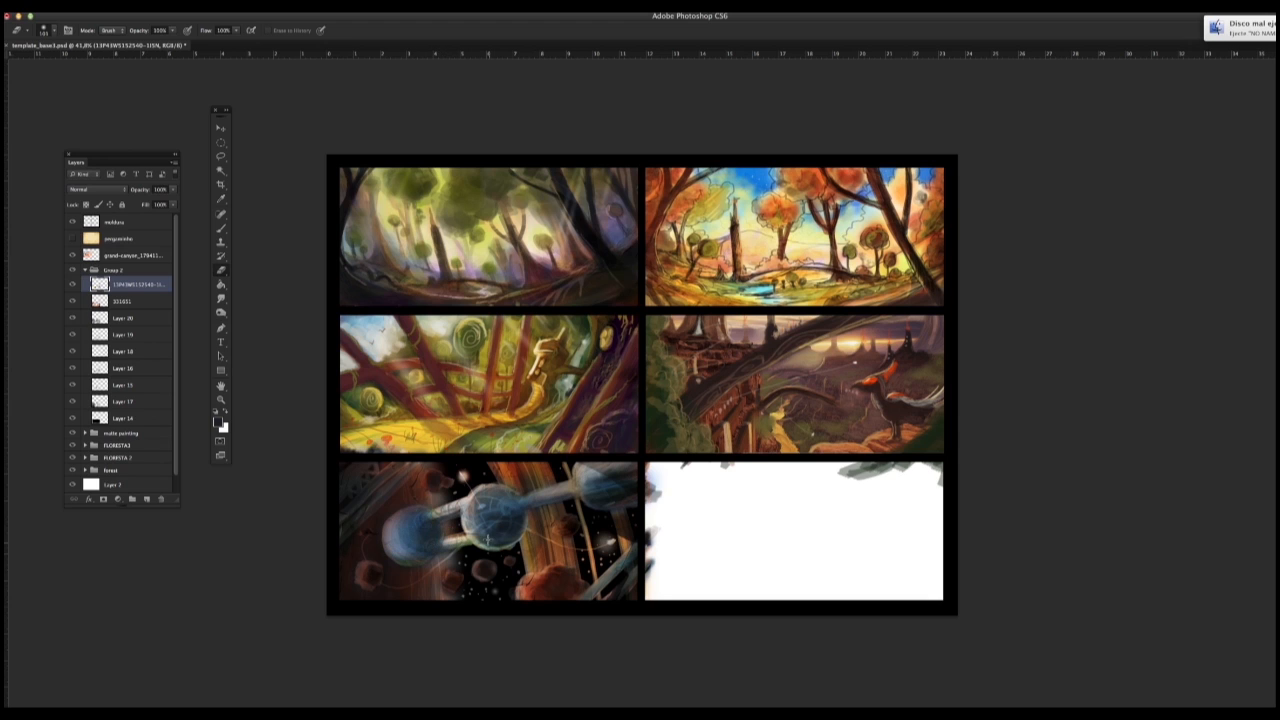
key("shift+alt+f")
right_click(794, 491)
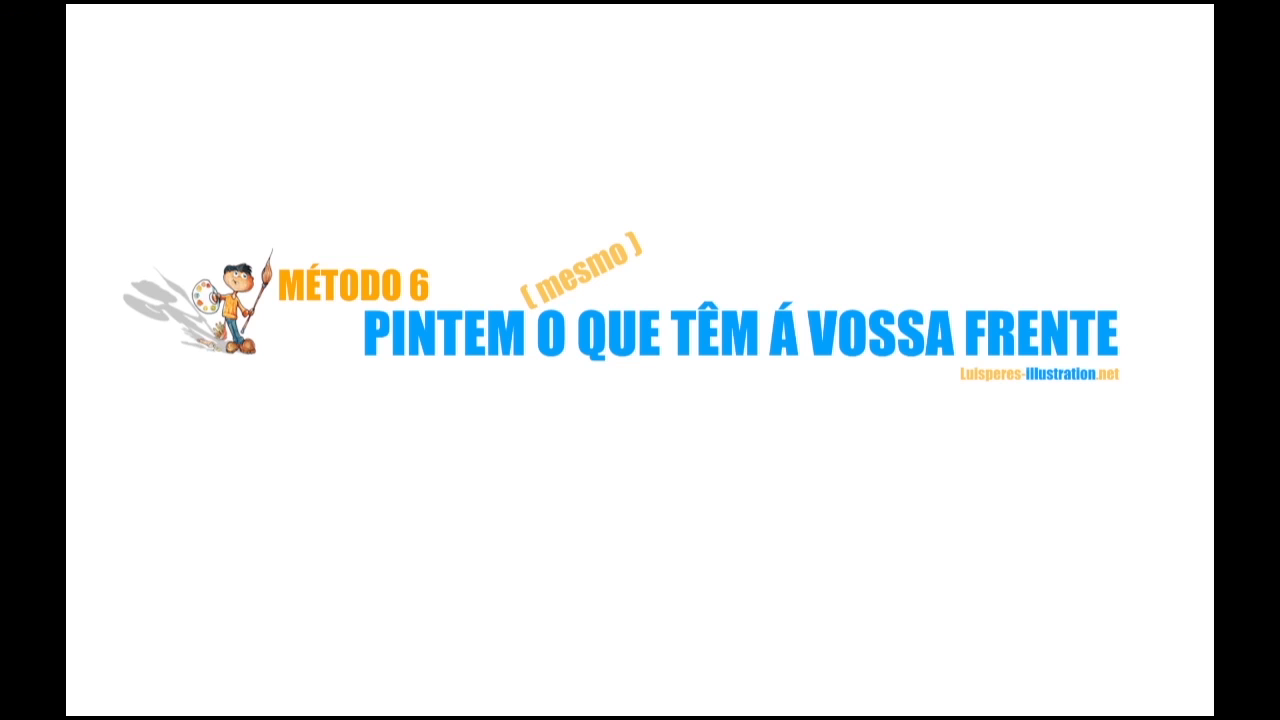